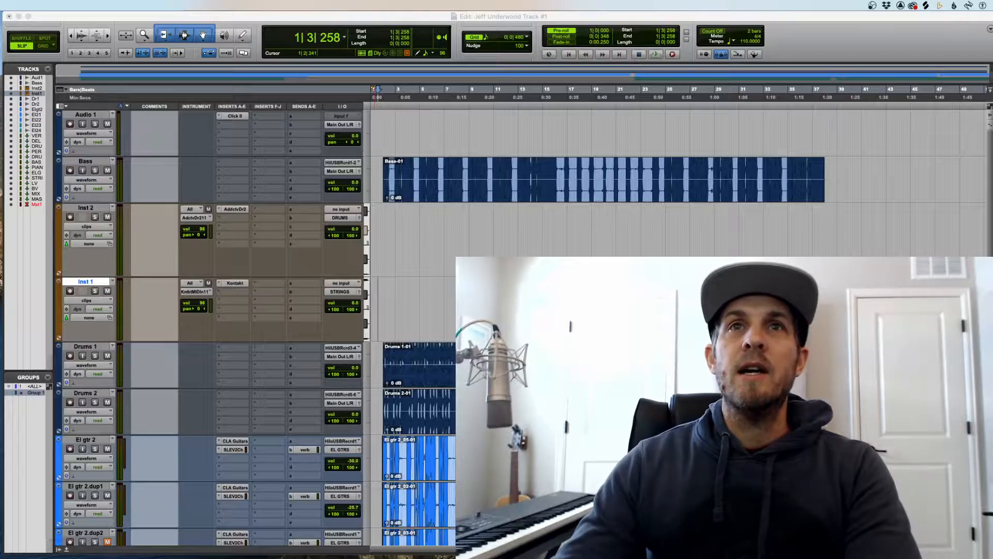
- Move the Drums 1 and Drums 2 tracks up so they sit directly beneath the Bass track
{"action": "scroll", "coordinate": [378, 305], "scroll_direction": "down", "scroll_amount": 2}
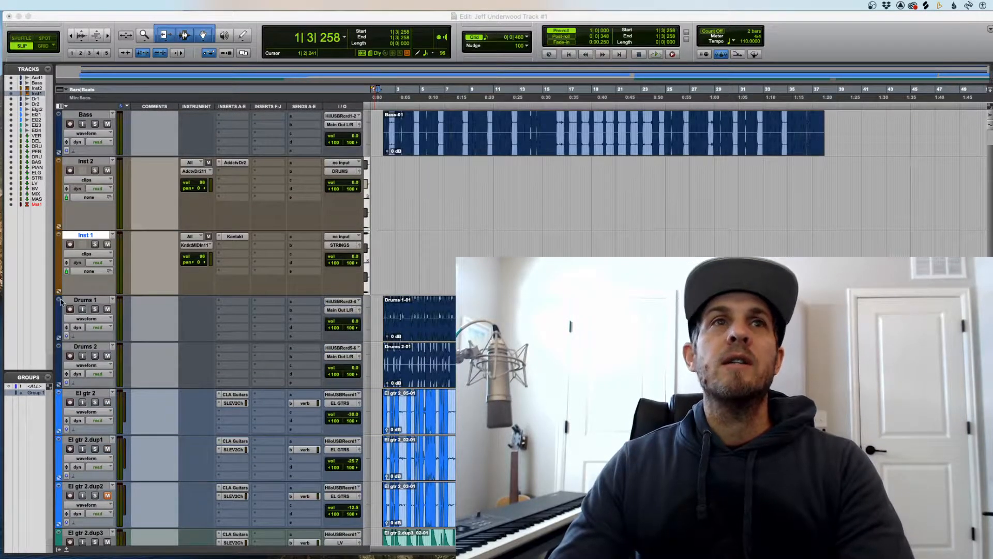
{"action": "left_click", "coordinate": [86, 301]}
{"action": "left_click", "coordinate": [89, 349], "text": "shift"}
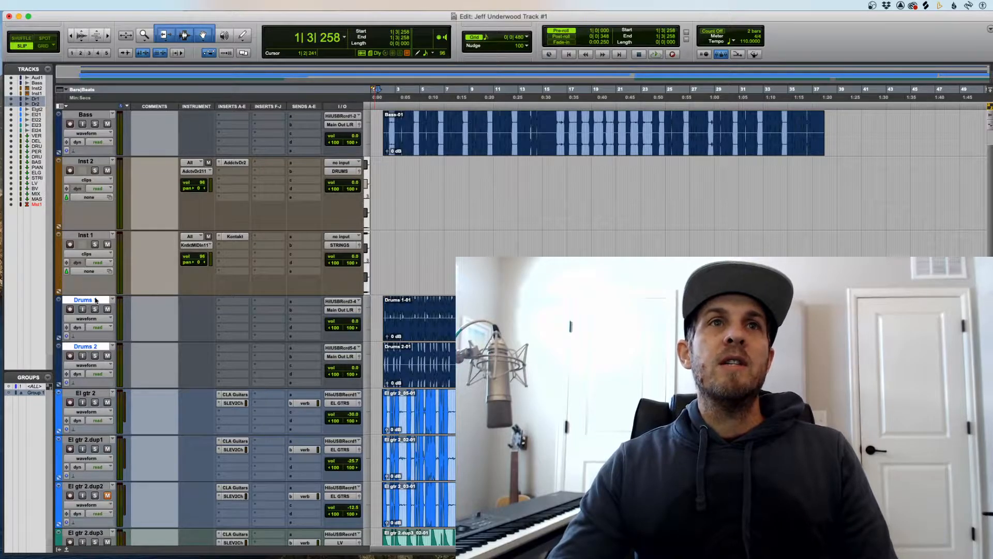
{"action": "left_click_drag", "start_coordinate": [96, 300], "coordinate": [88, 160]}
{"action": "scroll", "coordinate": [424, 198], "scroll_direction": "up", "scroll_amount": 2}
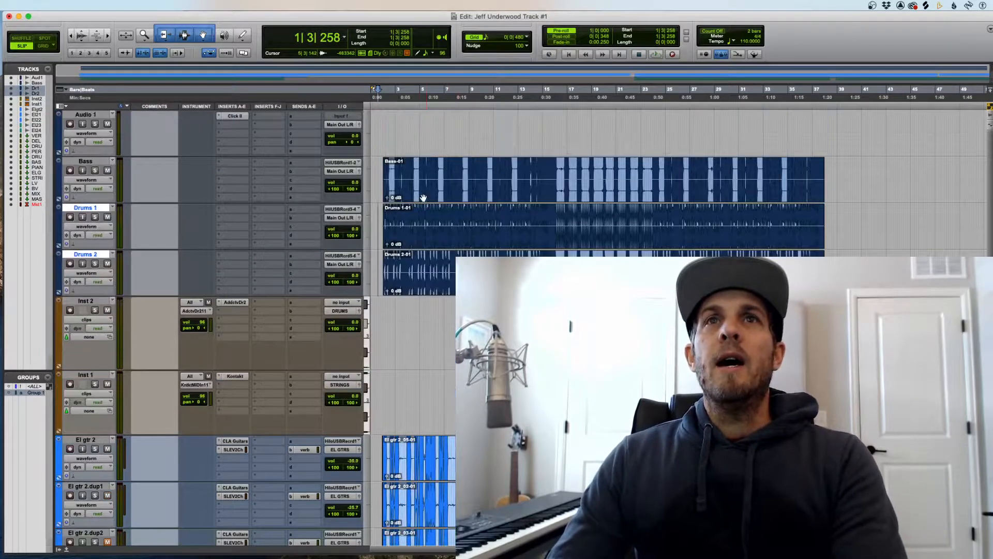
- Color the Bass track red and route its output to the BASS bus
{"action": "left_click", "coordinate": [85, 161]}
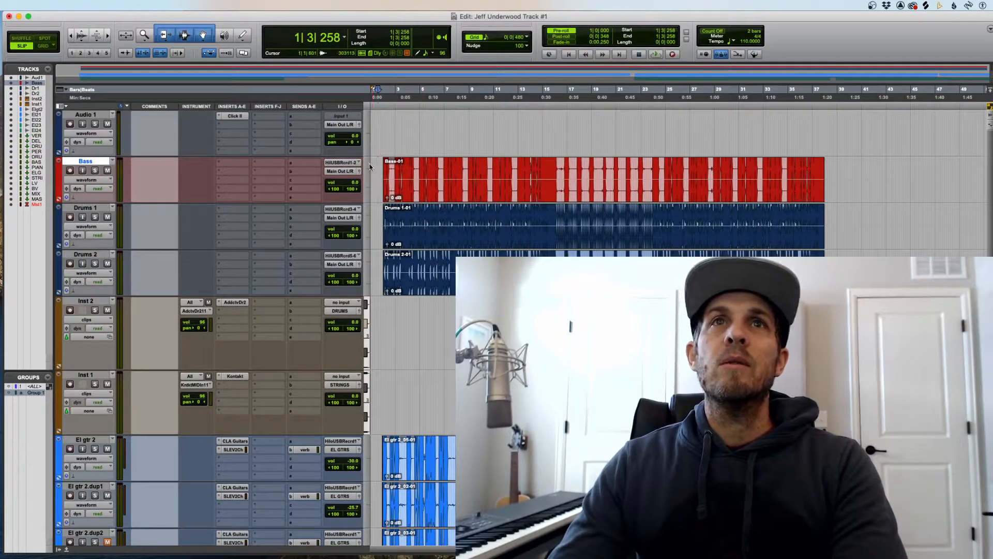
{"action": "left_click", "coordinate": [340, 172]}
{"action": "mouse_move", "coordinate": [345, 179]}
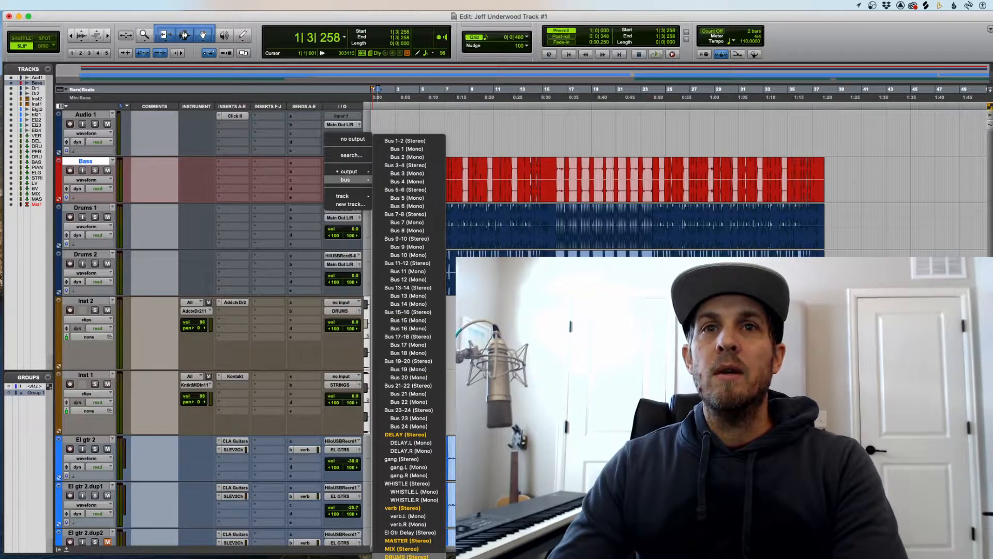
{"action": "left_click", "coordinate": [407, 555]}
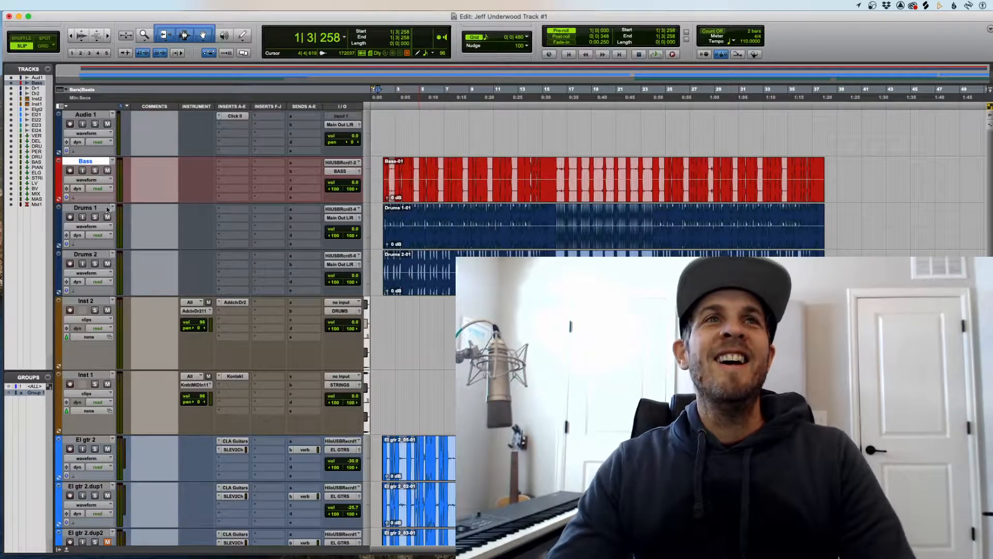
- Route the outputs of both Drums 1 and Drums 2 to the stereo DRUMS bus
{"action": "left_click", "coordinate": [85, 208]}
{"action": "left_click", "coordinate": [85, 254], "text": "shift"}
{"action": "left_click", "coordinate": [340, 218]}
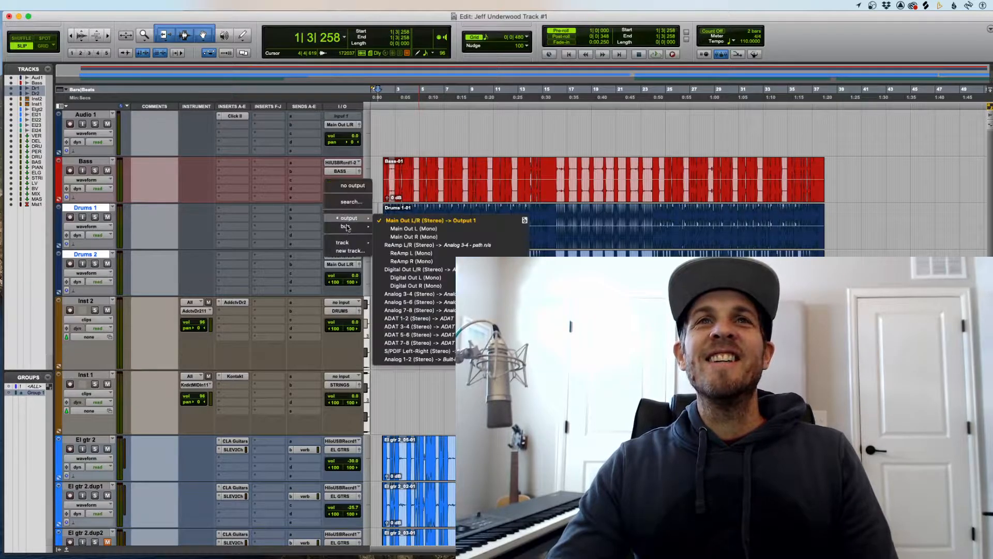
{"action": "mouse_move", "coordinate": [347, 226]}
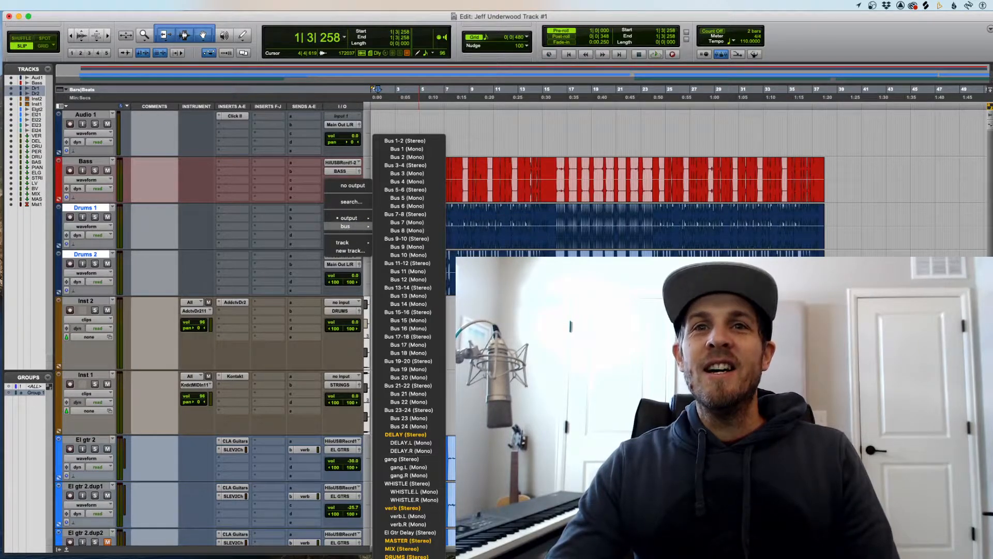
{"action": "left_click", "coordinate": [406, 555], "text": "alt+shift"}
{"action": "left_click", "coordinate": [381, 304]}
{"action": "scroll", "coordinate": [381, 303], "scroll_direction": "down", "scroll_amount": 2}
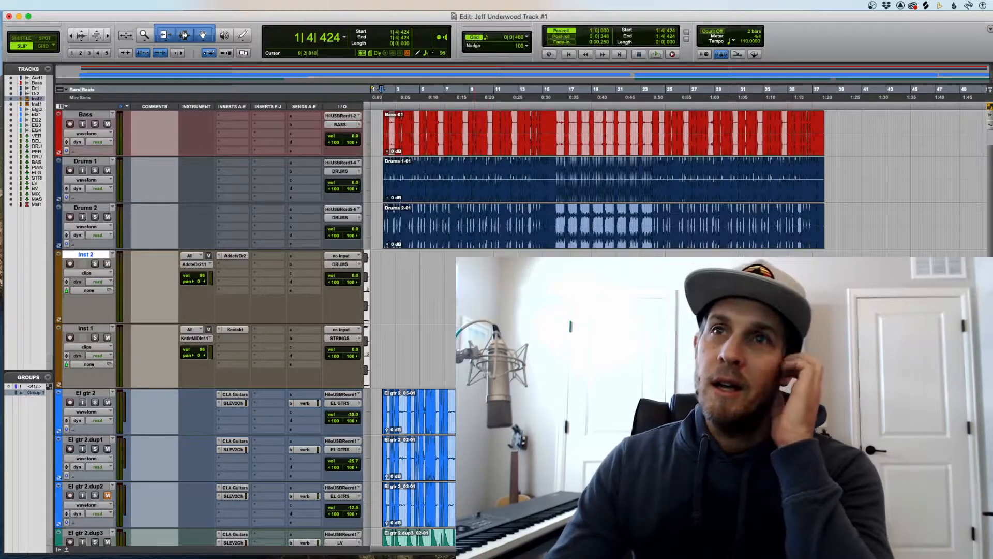
{"action": "scroll", "coordinate": [430, 331], "scroll_direction": "down", "scroll_amount": 3}
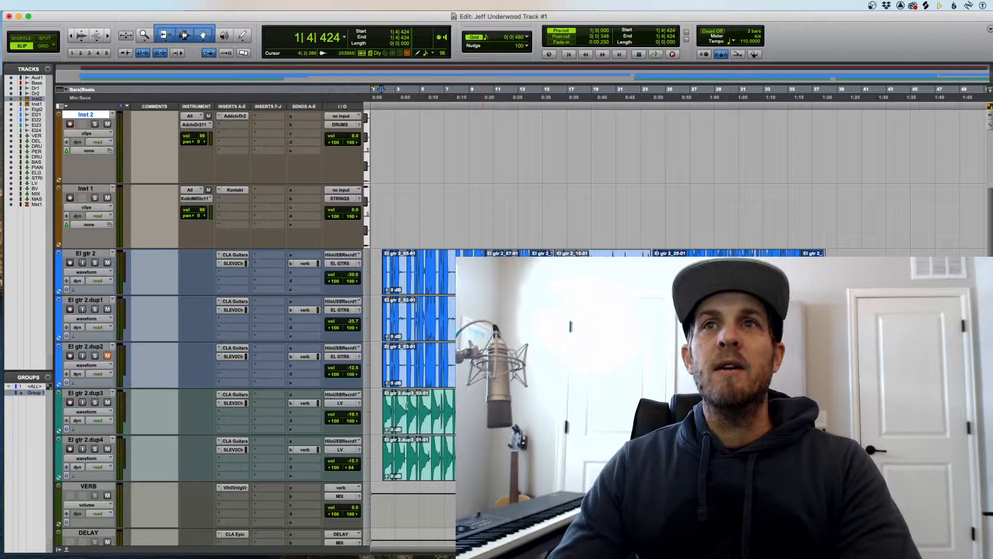
{"action": "scroll", "coordinate": [435, 392], "scroll_direction": "down", "scroll_amount": 10}
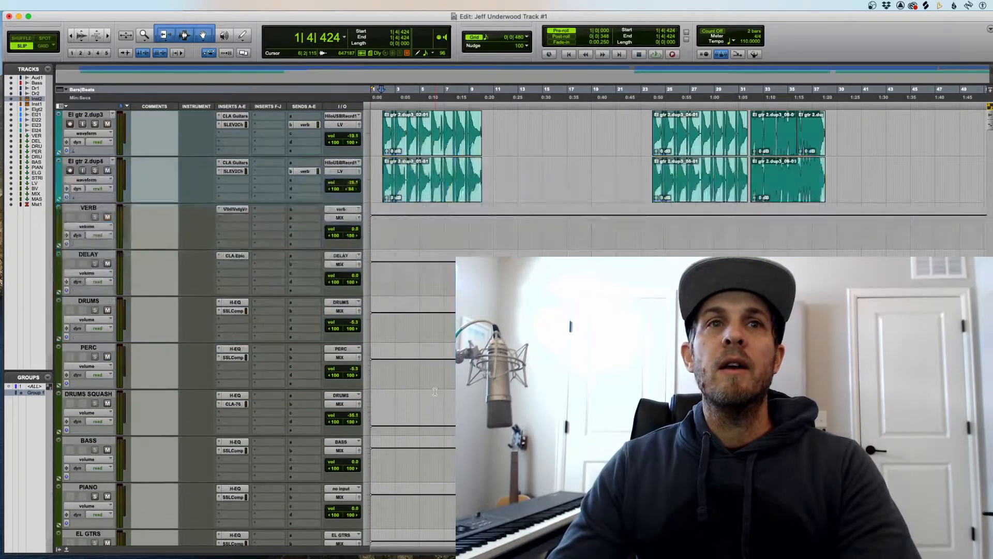
{"action": "scroll", "coordinate": [435, 392], "scroll_direction": "up", "scroll_amount": 15}
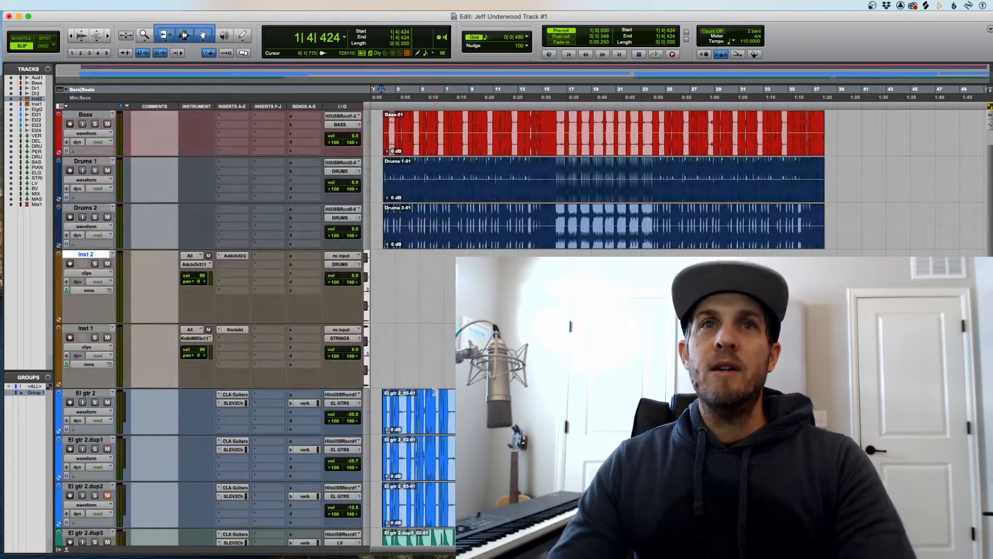
- Place the playback position at the beginning of the recorded clips, at about bar 2
{"action": "left_click", "coordinate": [384, 284]}
{"action": "key", "text": "t"}
{"action": "key", "text": "t"}
{"action": "key", "text": "t"}
{"action": "key", "text": "r"}
{"action": "key", "text": "r"}
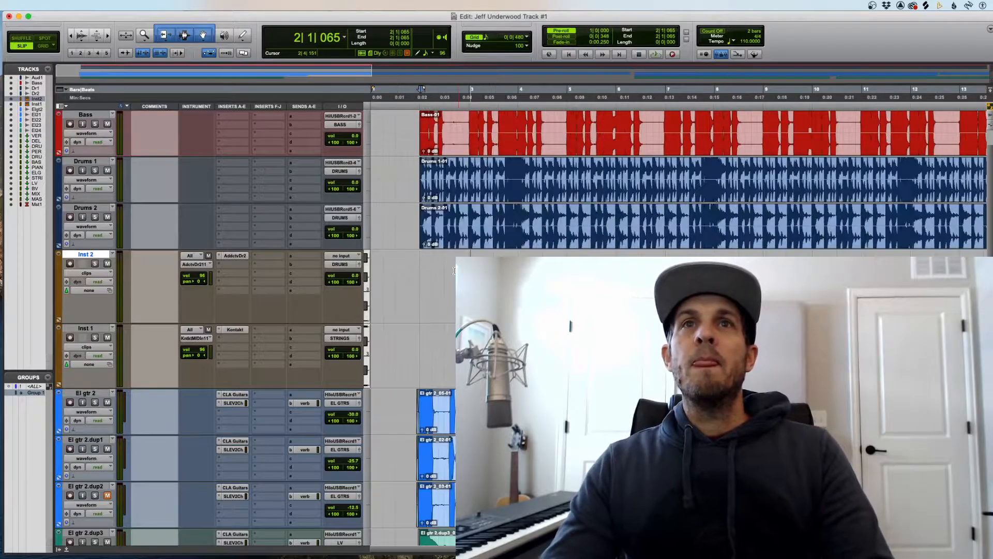
- Play the song with Drums 1 and Bass soloed, and lower the Bass, Drums 1 and Drums 2 volumes to about -7 dB
{"action": "left_click", "coordinate": [94, 170]}
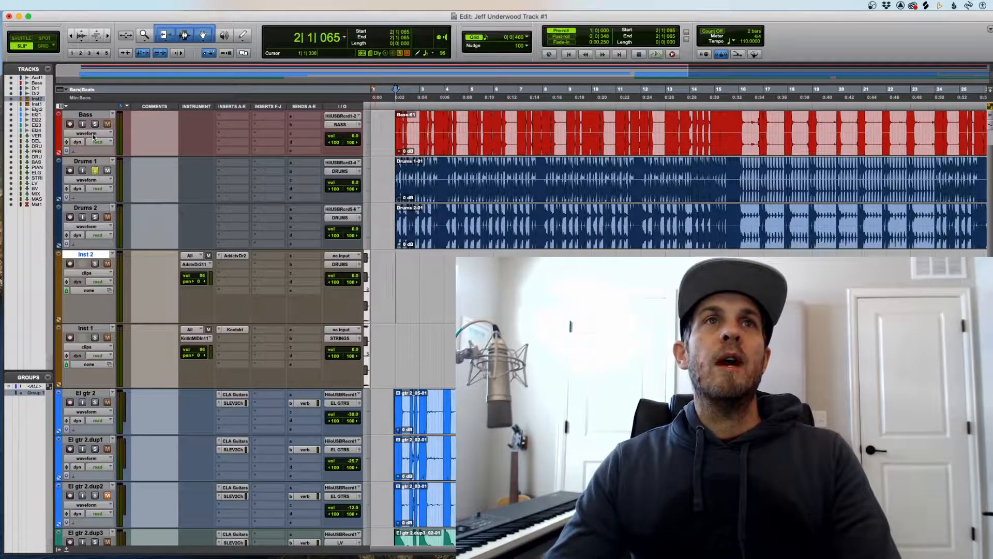
{"action": "left_click", "coordinate": [94, 124]}
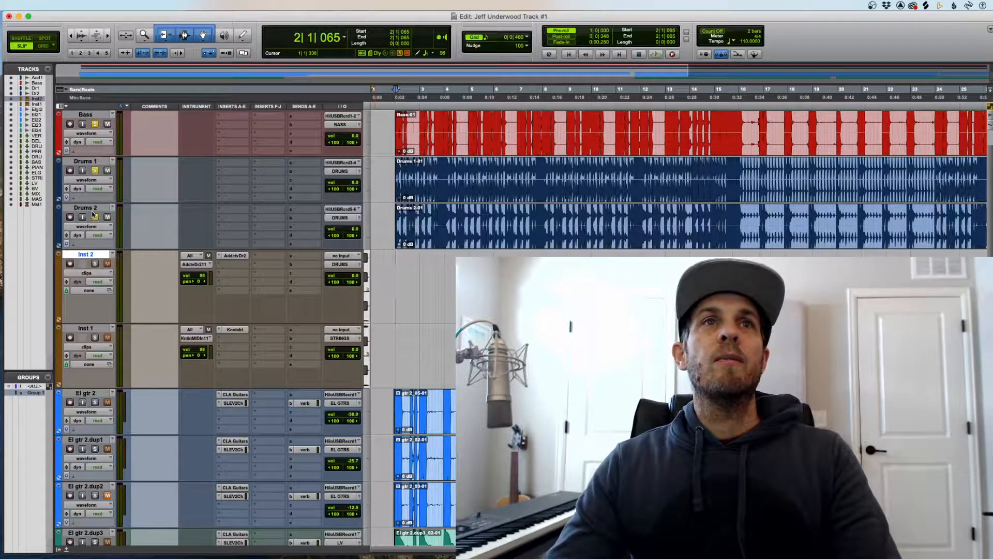
{"action": "key", "text": "space"}
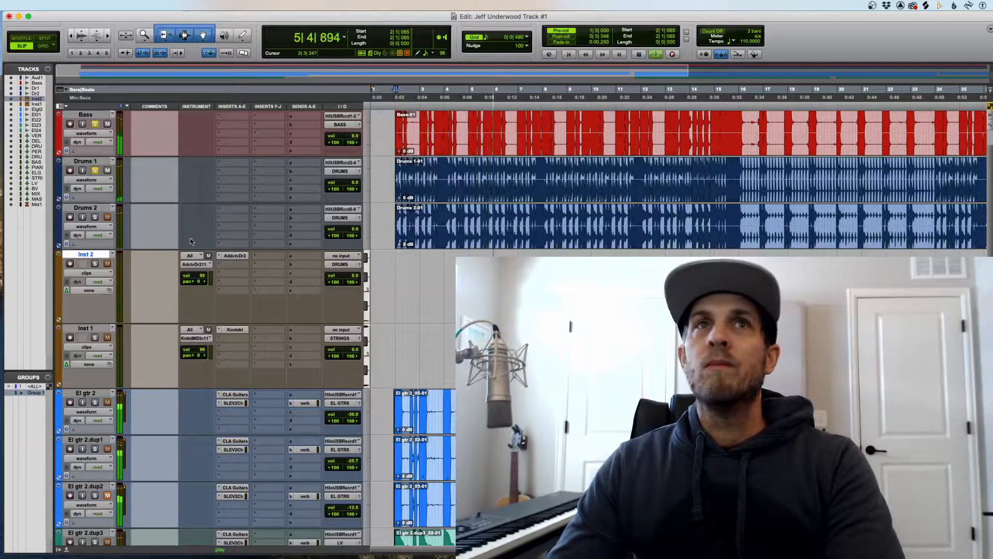
{"action": "left_click_drag", "start_coordinate": [357, 140], "coordinate": [353, 139]}
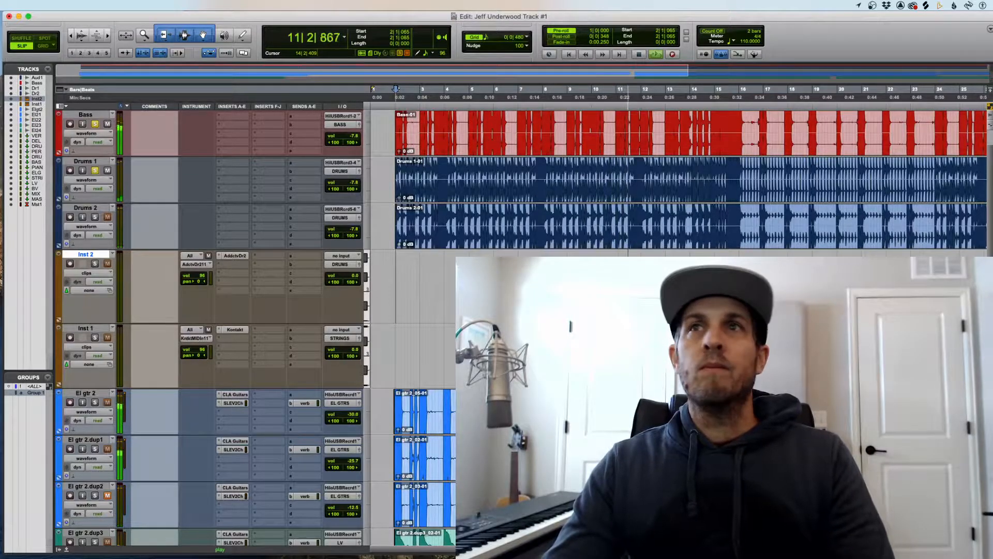
- Insert the CLA-2A compressor in the Bass track's first insert slot and adjust its peak reduction
{"action": "key", "text": "super+bracketleft"}
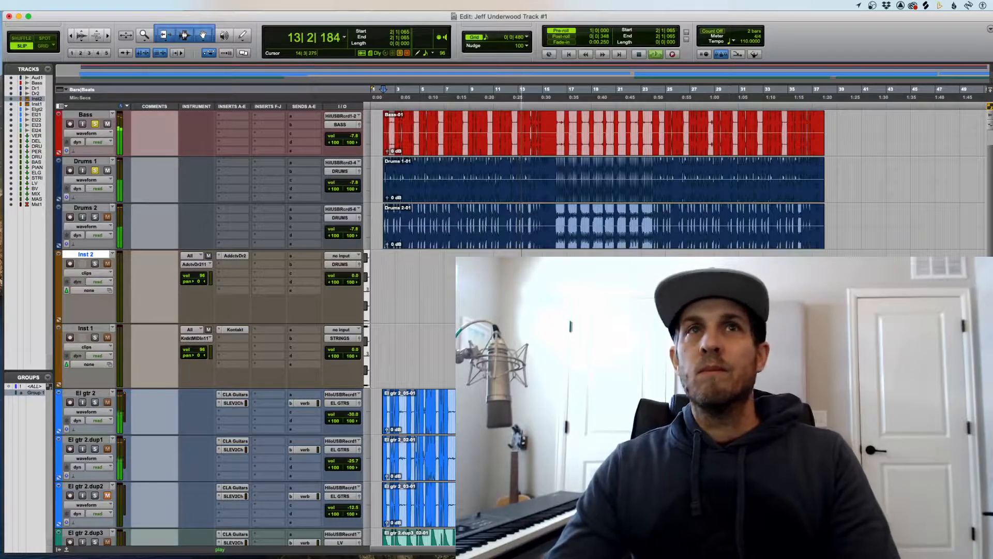
{"action": "scroll", "coordinate": [494, 207], "scroll_direction": "up", "scroll_amount": 1}
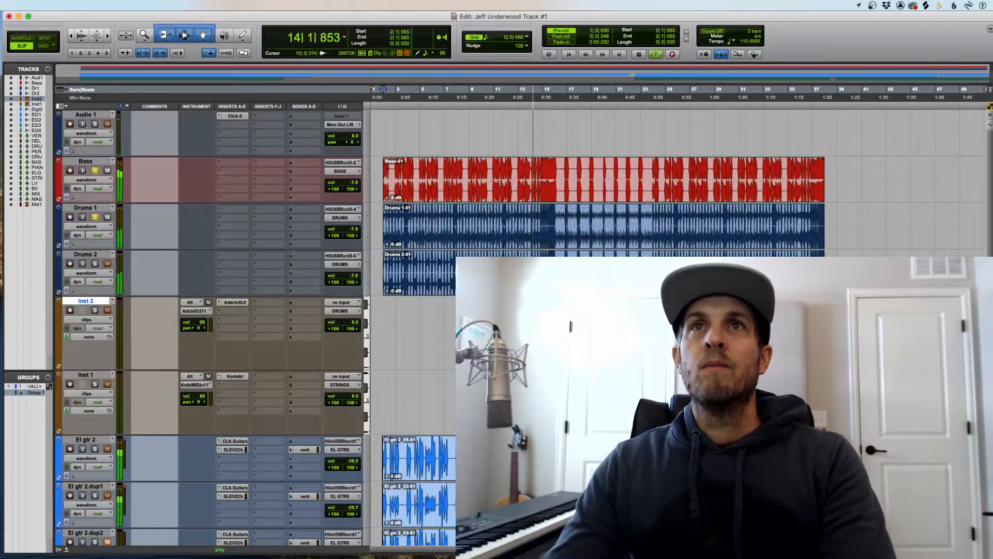
{"action": "left_click", "coordinate": [235, 162]}
{"action": "mouse_move", "coordinate": [235, 159]}
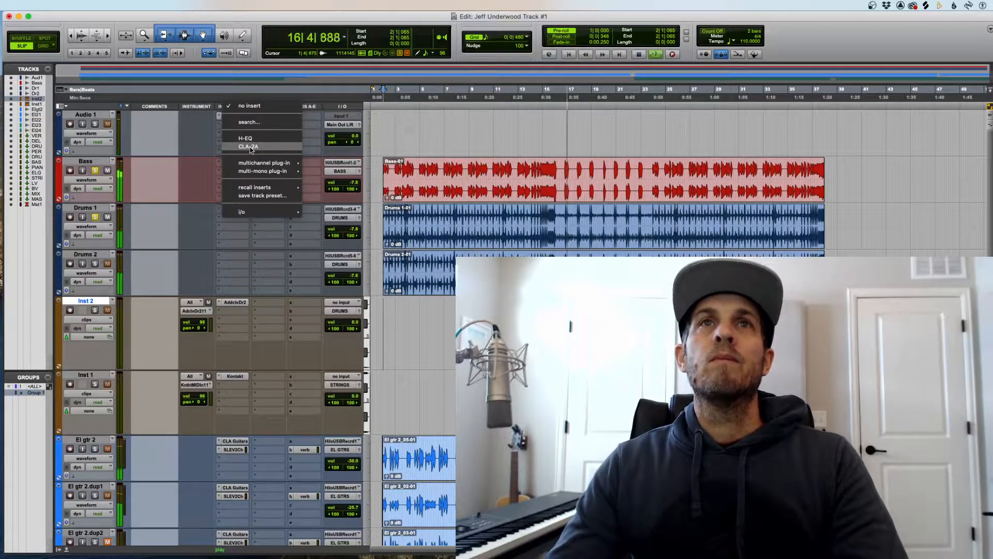
{"action": "left_click", "coordinate": [251, 147]}
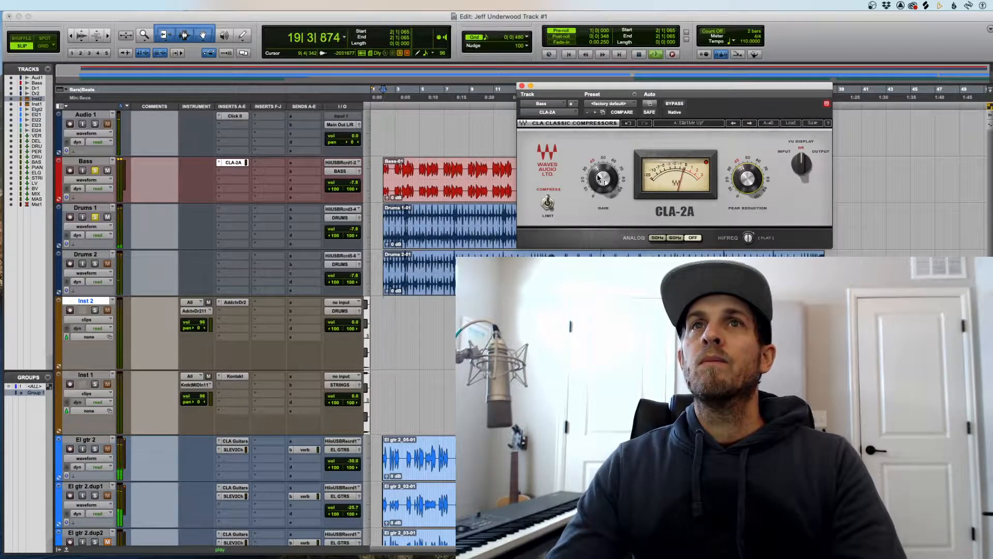
{"action": "left_click_drag", "start_coordinate": [750, 183], "coordinate": [750, 184]}
{"action": "left_click", "coordinate": [521, 87]}
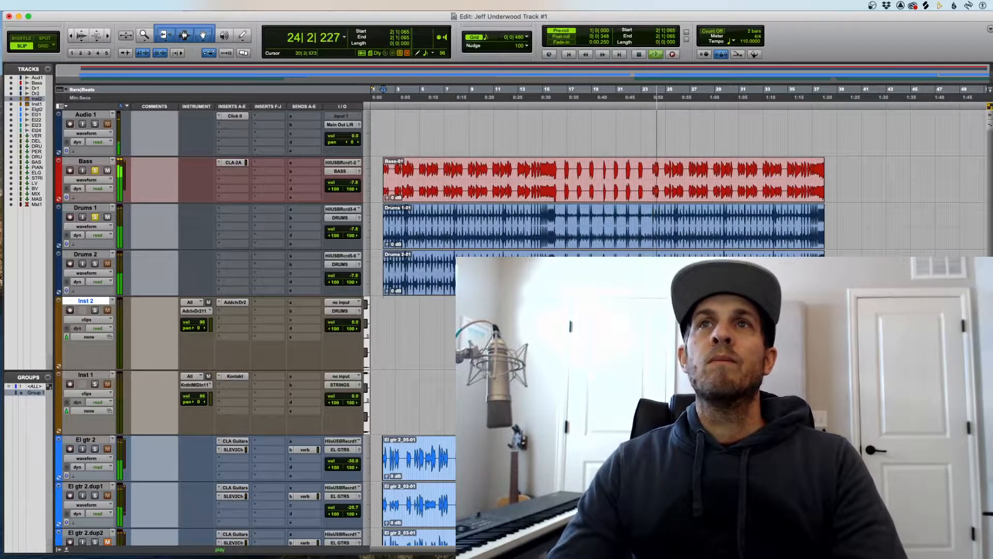
- Stop playback and clear the solos on the Bass and Drums 1 tracks
{"action": "key", "text": "space"}
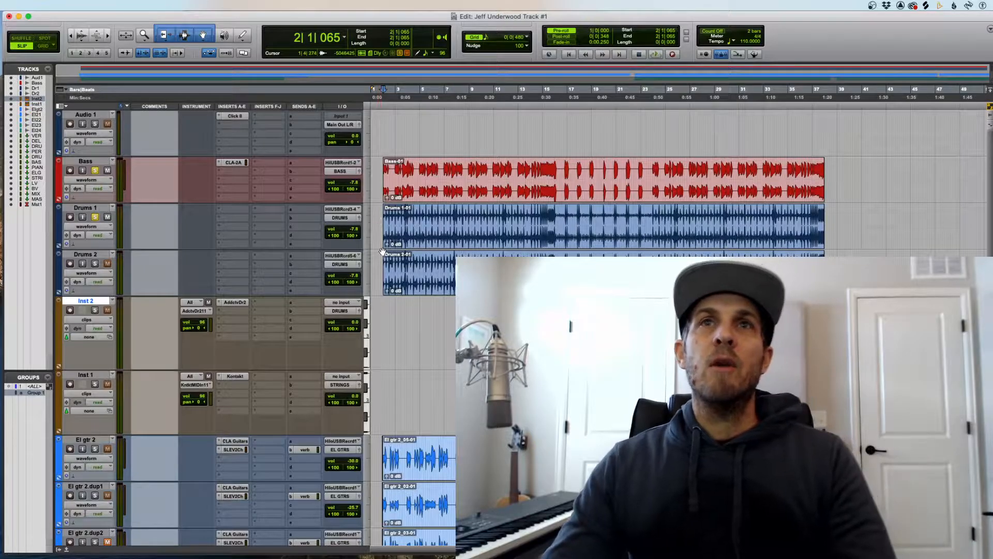
{"action": "left_click", "coordinate": [97, 171]}
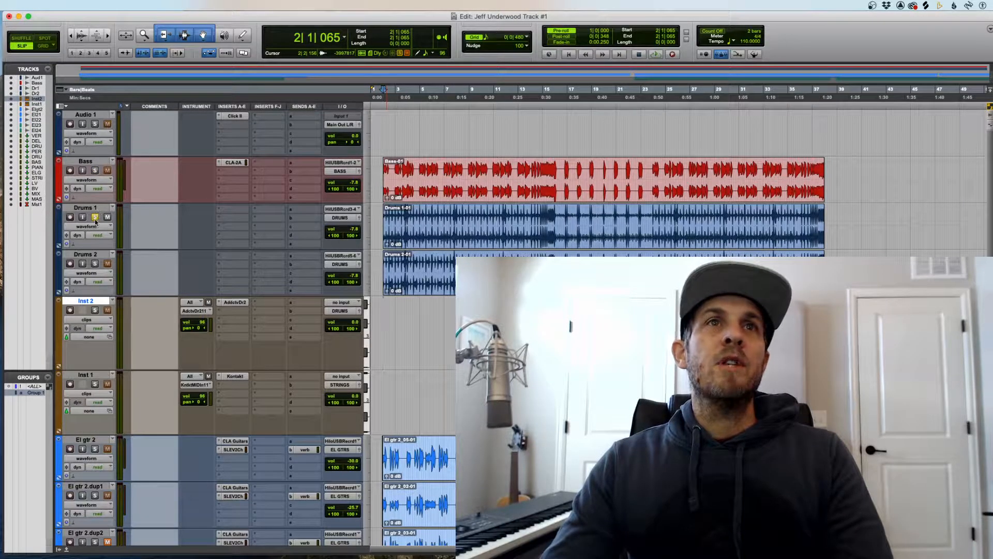
{"action": "left_click", "coordinate": [95, 220]}
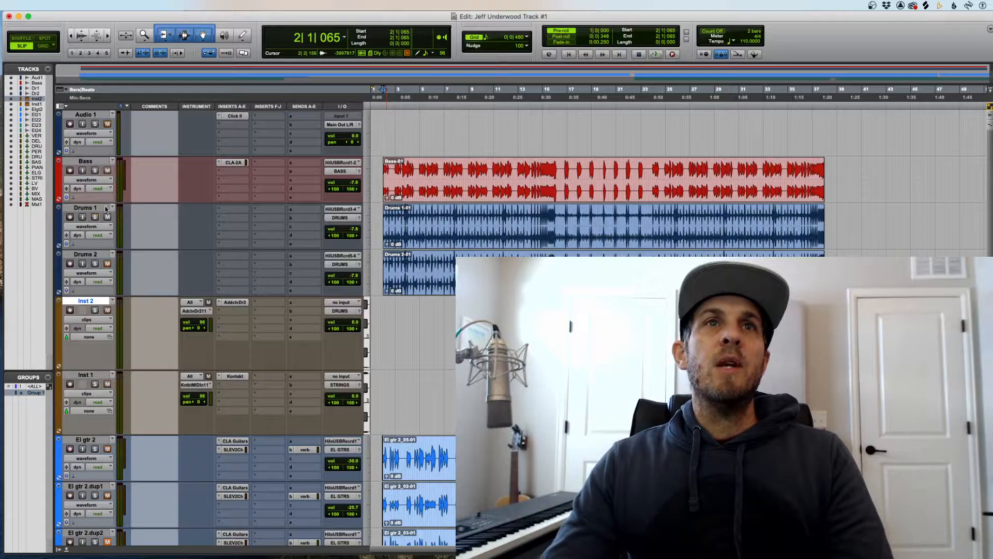
- Play a section from about bar 6 with Bass and Drums 1 soloed, watching the gain reduction meter of the Bass track's CLA-2A
{"action": "left_click", "coordinate": [234, 164]}
{"action": "left_click_drag", "start_coordinate": [677, 90], "coordinate": [588, 81]}
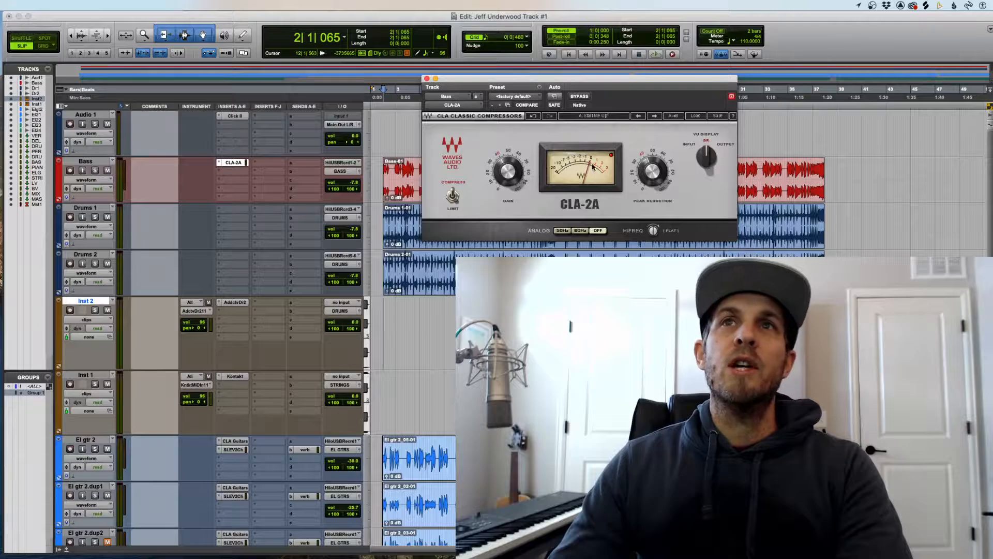
{"action": "left_click_drag", "start_coordinate": [610, 81], "coordinate": [711, 39]}
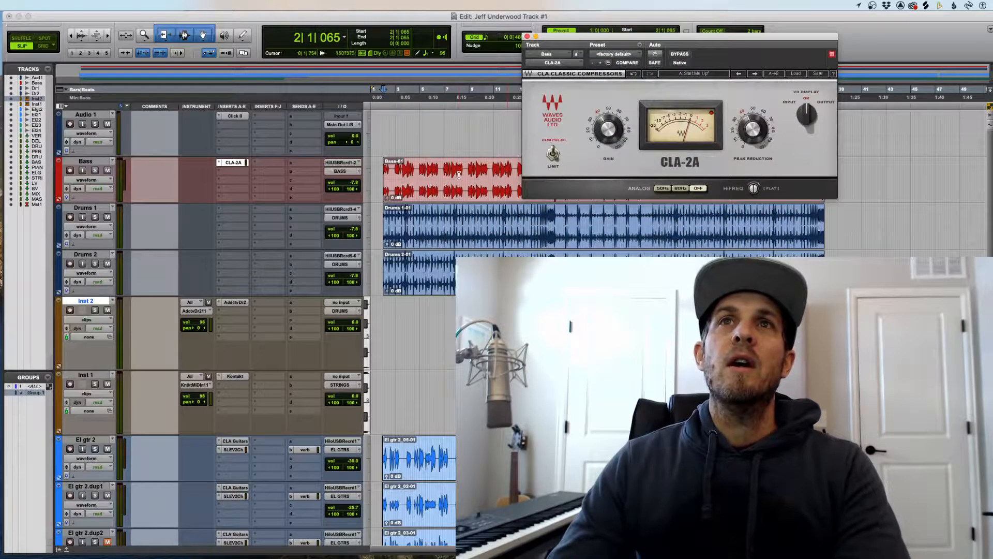
{"action": "left_click", "coordinate": [443, 169]}
{"action": "left_click", "coordinate": [443, 169]}
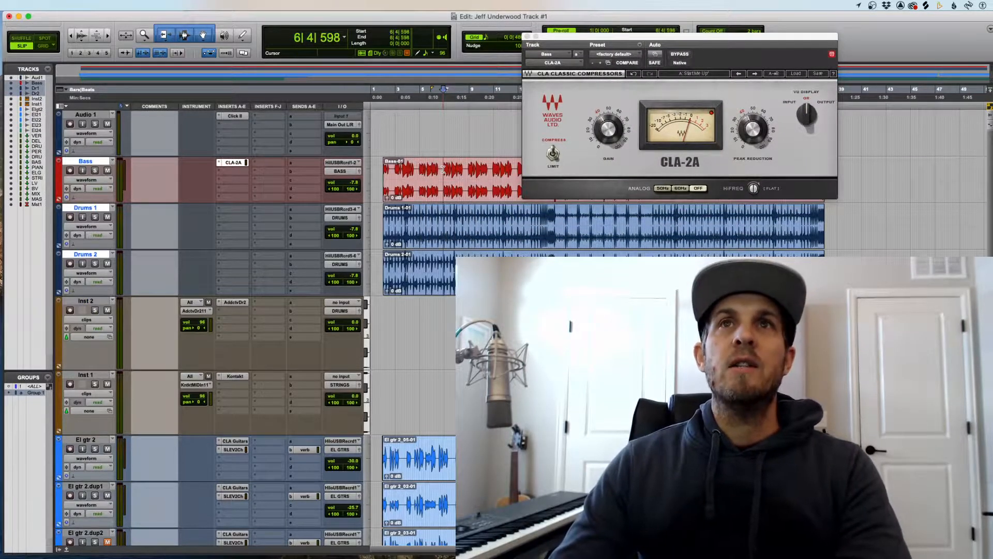
{"action": "key", "text": "space"}
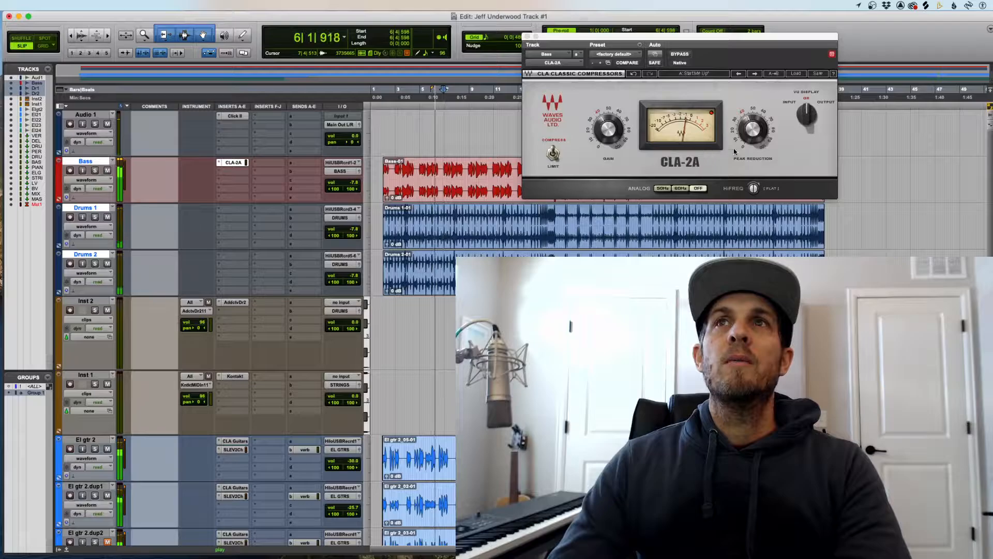
{"action": "left_click", "coordinate": [94, 170]}
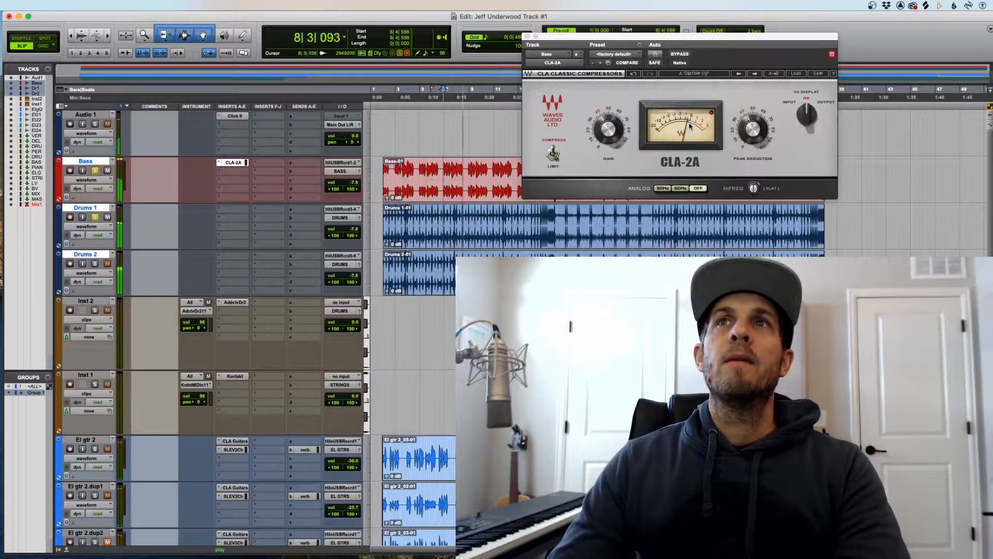
{"action": "key", "text": "space"}
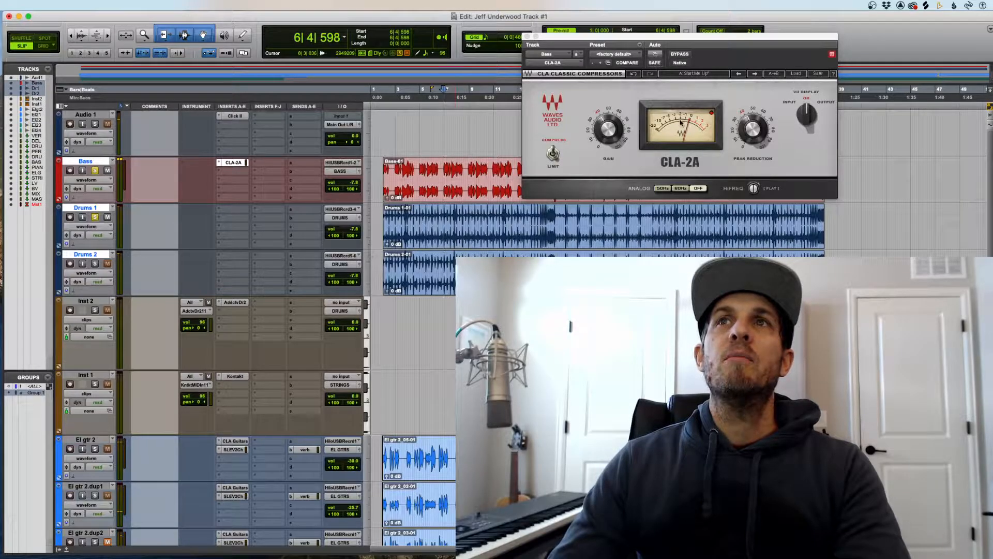
{"action": "left_click", "coordinate": [527, 37]}
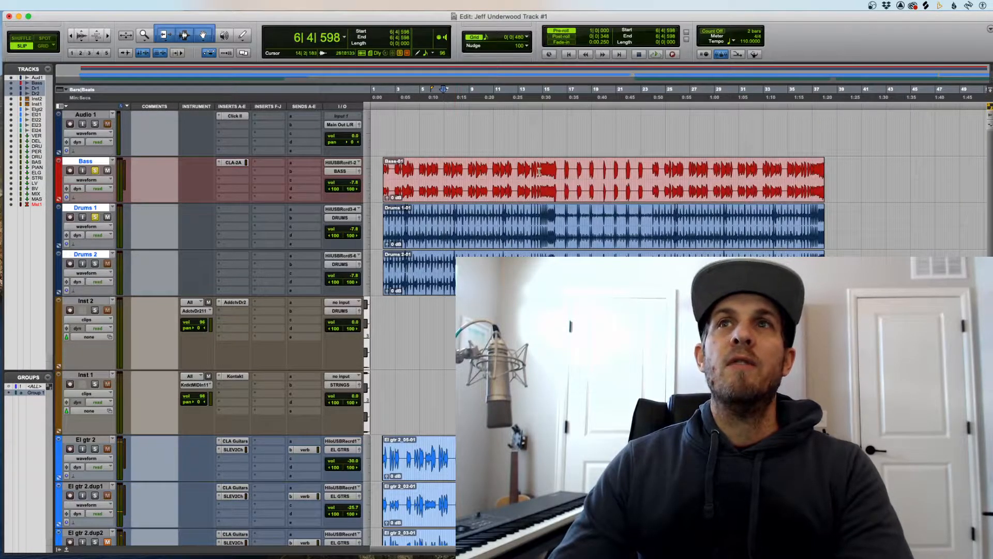
- Clear the solos on Bass and Drums 1 and play the full mix from just before bar 2
{"action": "left_click", "coordinate": [94, 171]}
{"action": "left_click", "coordinate": [95, 216]}
{"action": "scroll", "coordinate": [411, 356], "scroll_direction": "down", "scroll_amount": 2}
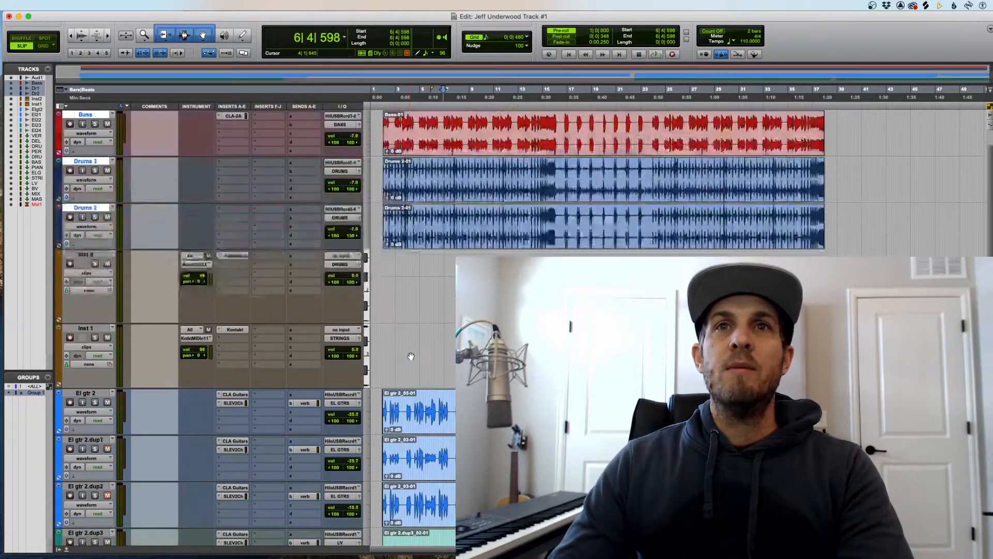
{"action": "scroll", "coordinate": [410, 357], "scroll_direction": "up", "scroll_amount": 1}
{"action": "scroll", "coordinate": [411, 356], "scroll_direction": "down", "scroll_amount": 3}
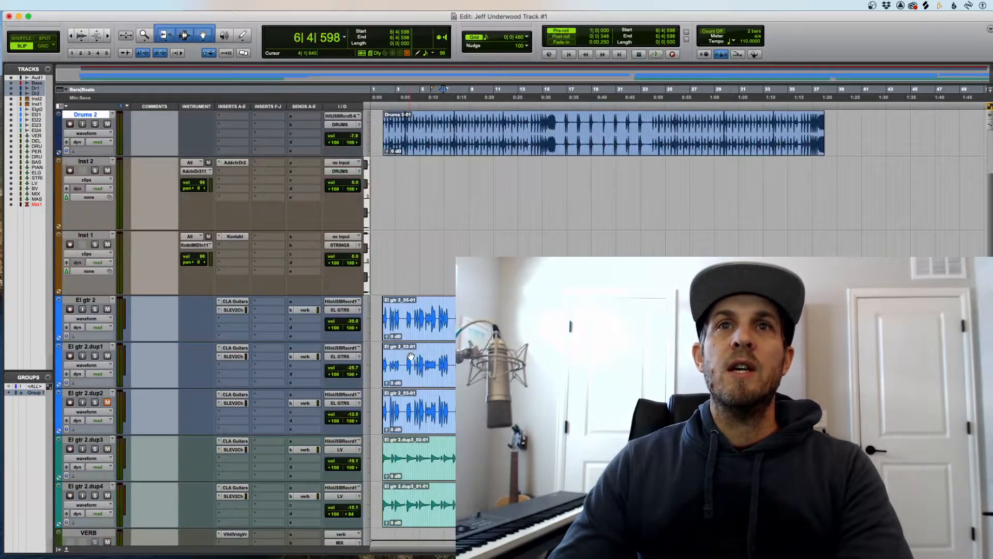
{"action": "left_click", "coordinate": [381, 249]}
{"action": "key", "text": "space"}
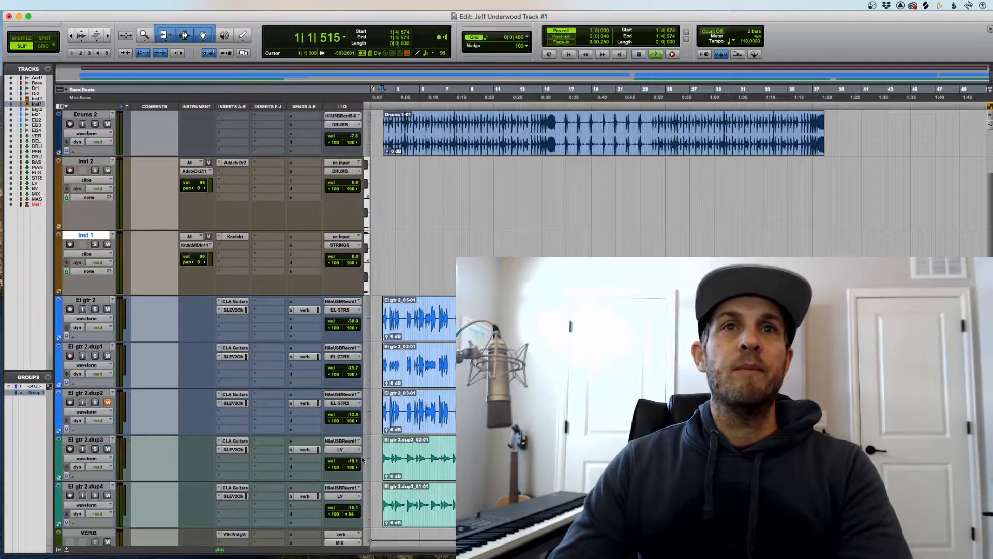
- Lower the Bass, Drums 1 and Drums 2 tracks together to -13.1 dB while the mix plays
{"action": "key", "text": "t"}
{"action": "key", "text": "t"}
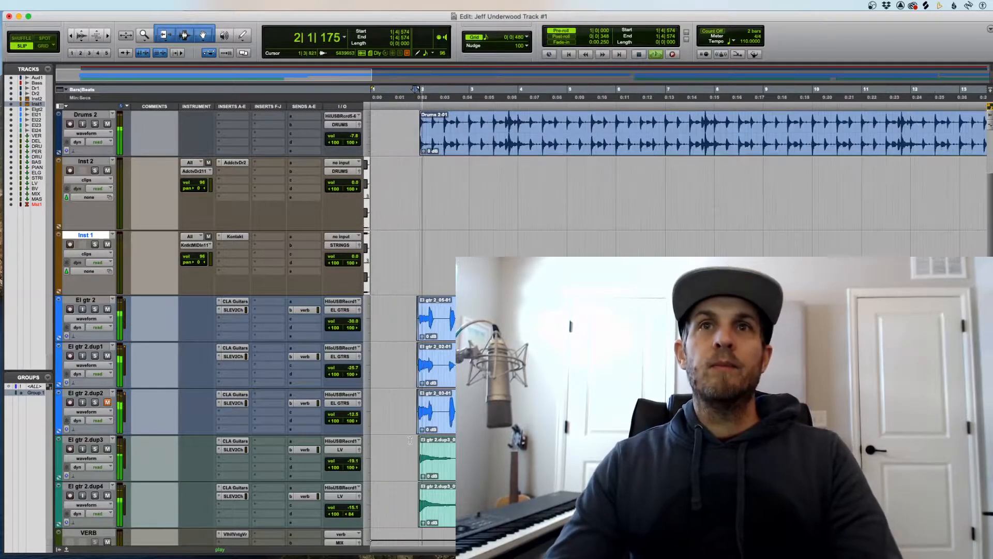
{"action": "key", "text": "r"}
{"action": "scroll", "coordinate": [449, 447], "scroll_direction": "down", "scroll_amount": 2}
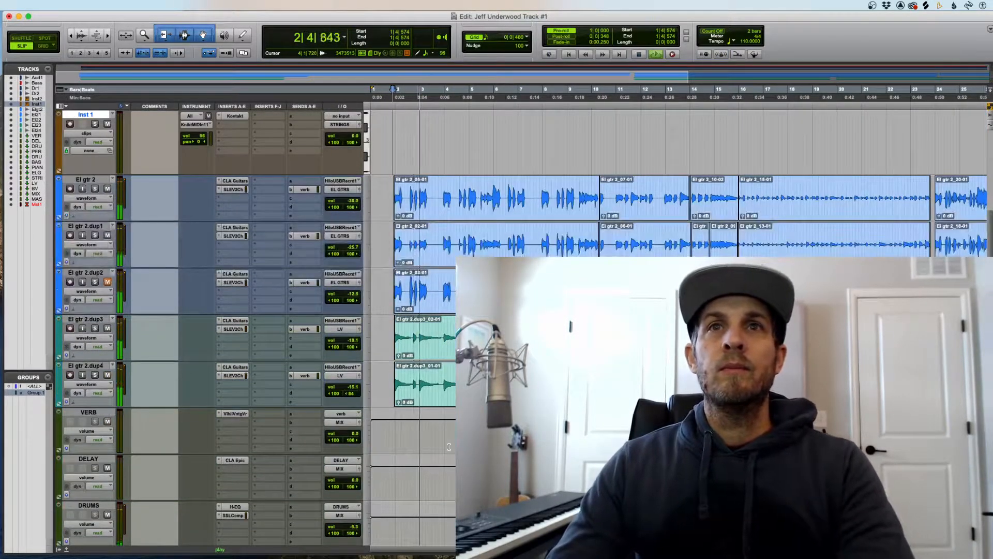
{"action": "scroll", "coordinate": [432, 420], "scroll_direction": "up", "scroll_amount": 5}
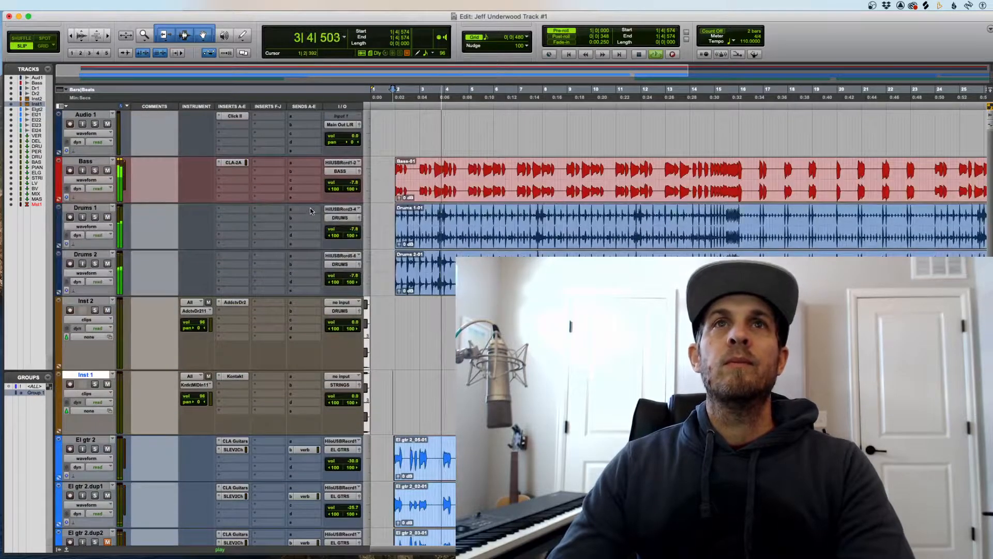
{"action": "left_click", "coordinate": [356, 186]}
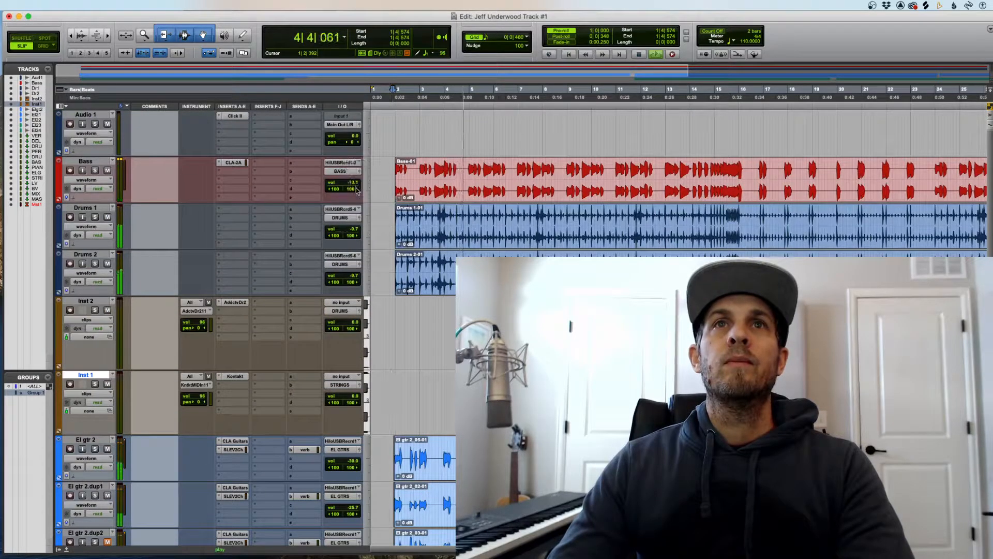
- Lower the BASS bus volume to -7.9 dB during playback, and stop the playback
{"action": "scroll", "coordinate": [355, 256], "scroll_direction": "down", "scroll_amount": 15}
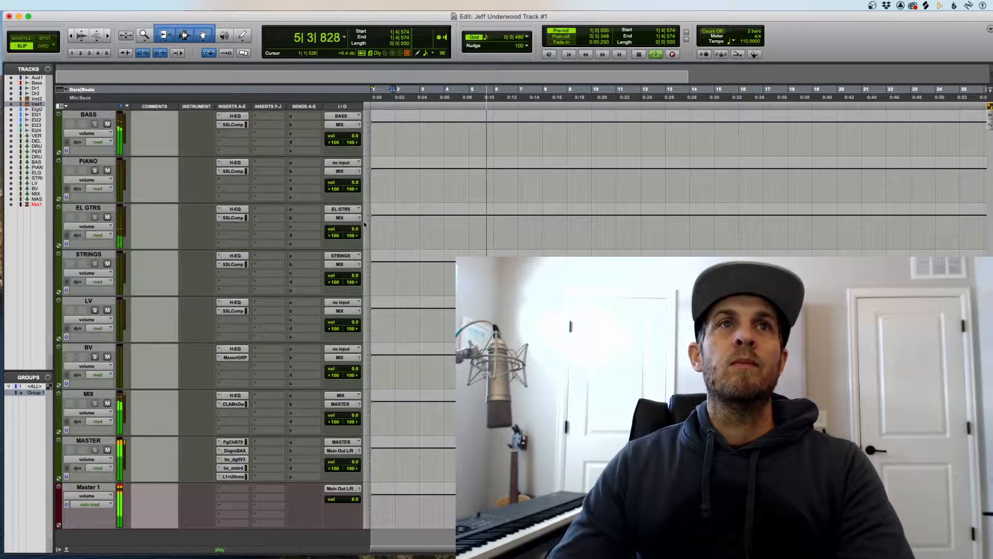
{"action": "scroll", "coordinate": [299, 243], "scroll_direction": "up", "scroll_amount": 2}
{"action": "scroll", "coordinate": [300, 244], "scroll_direction": "up", "scroll_amount": 1}
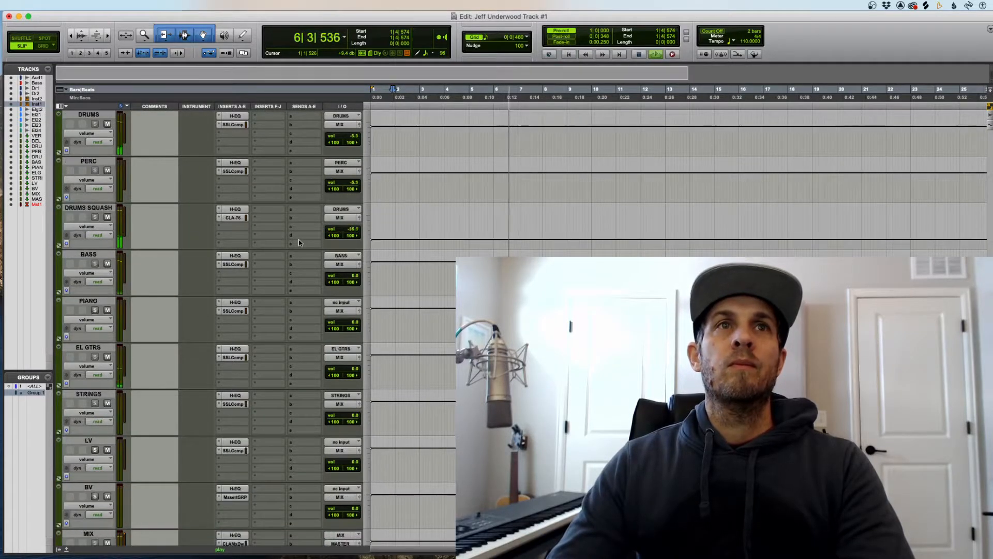
{"action": "left_click_drag", "start_coordinate": [357, 275], "coordinate": [358, 282]}
{"action": "left_click", "coordinate": [357, 282]}
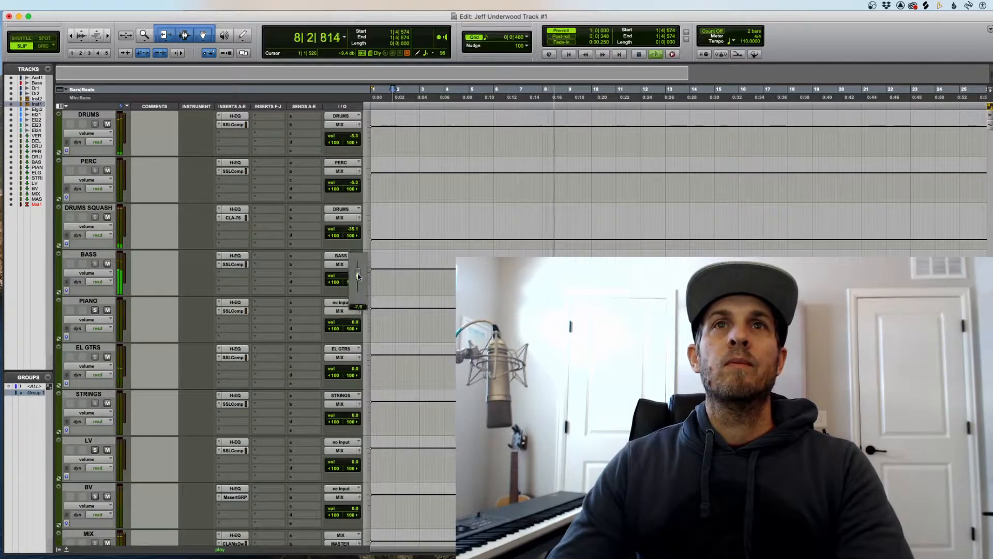
{"action": "scroll", "coordinate": [436, 293], "scroll_direction": "up", "scroll_amount": 8}
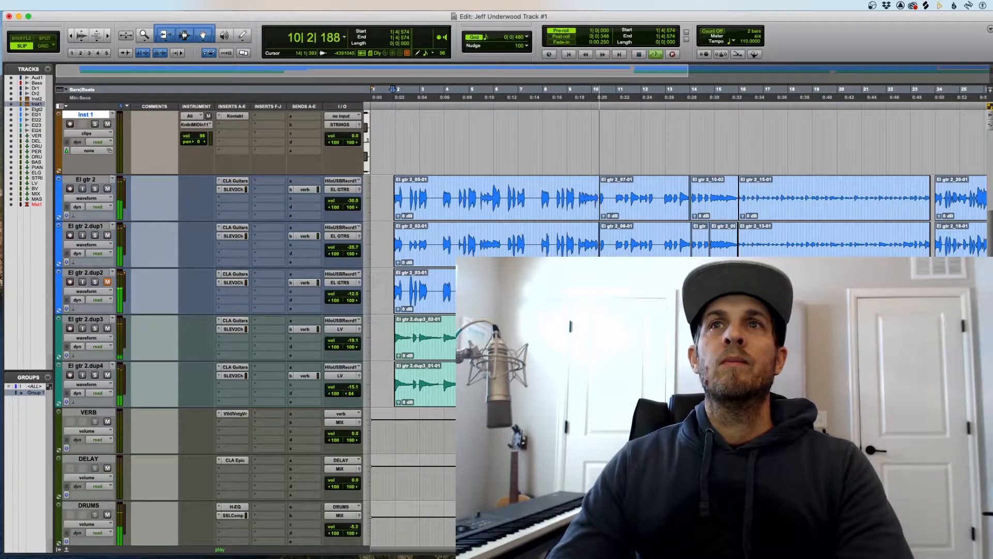
{"action": "scroll", "coordinate": [437, 293], "scroll_direction": "up", "scroll_amount": 3}
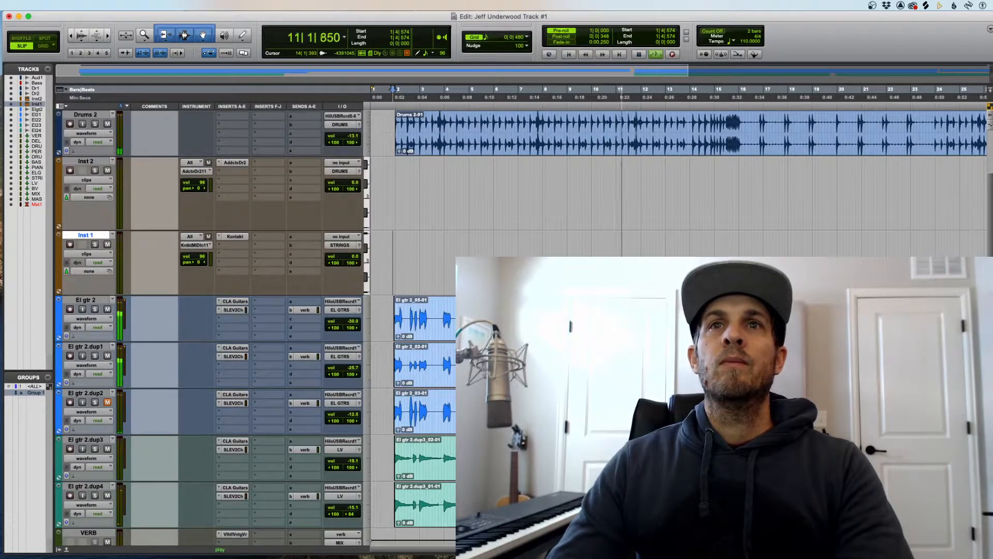
{"action": "key", "text": "space"}
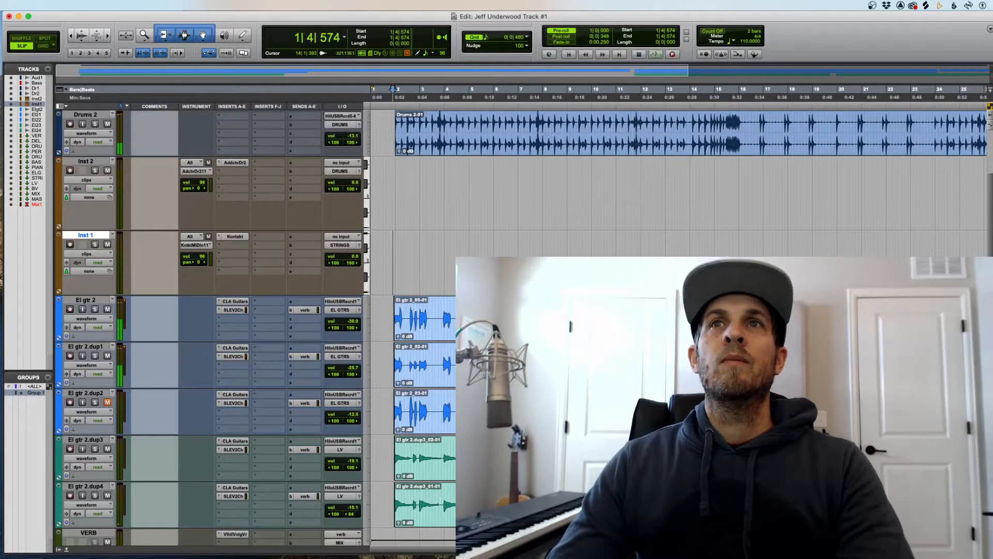
{"action": "scroll", "coordinate": [412, 245], "scroll_direction": "up", "scroll_amount": 3}
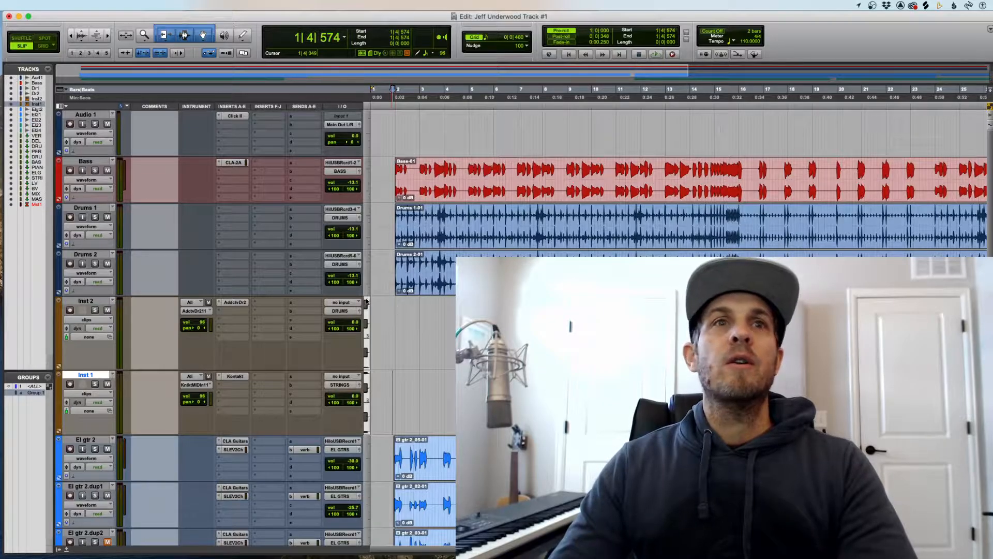
{"action": "scroll", "coordinate": [366, 302], "scroll_direction": "down", "scroll_amount": 10}
{"action": "scroll", "coordinate": [431, 319], "scroll_direction": "up", "scroll_amount": 6}
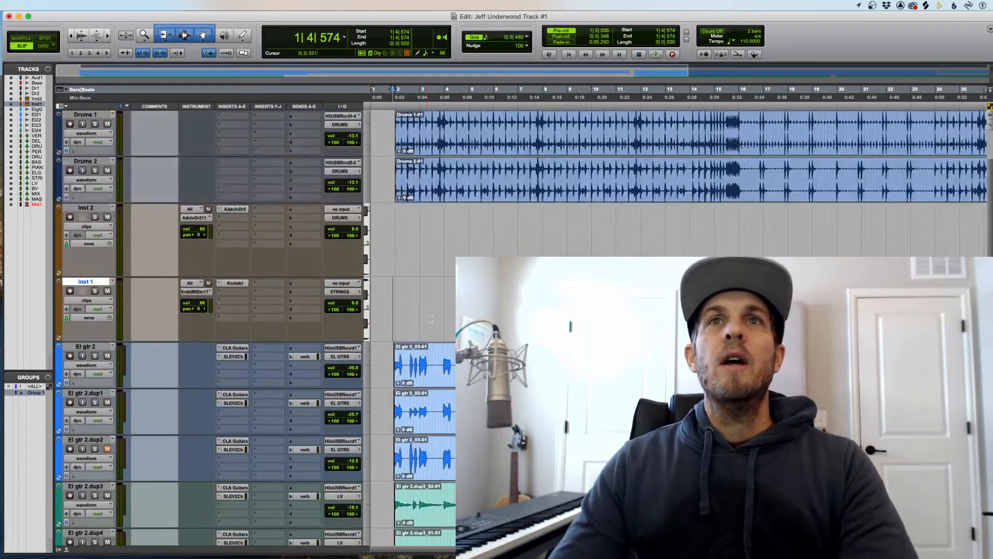
{"action": "scroll", "coordinate": [431, 319], "scroll_direction": "up", "scroll_amount": 2}
{"action": "key", "text": "t"}
{"action": "key", "text": "t"}
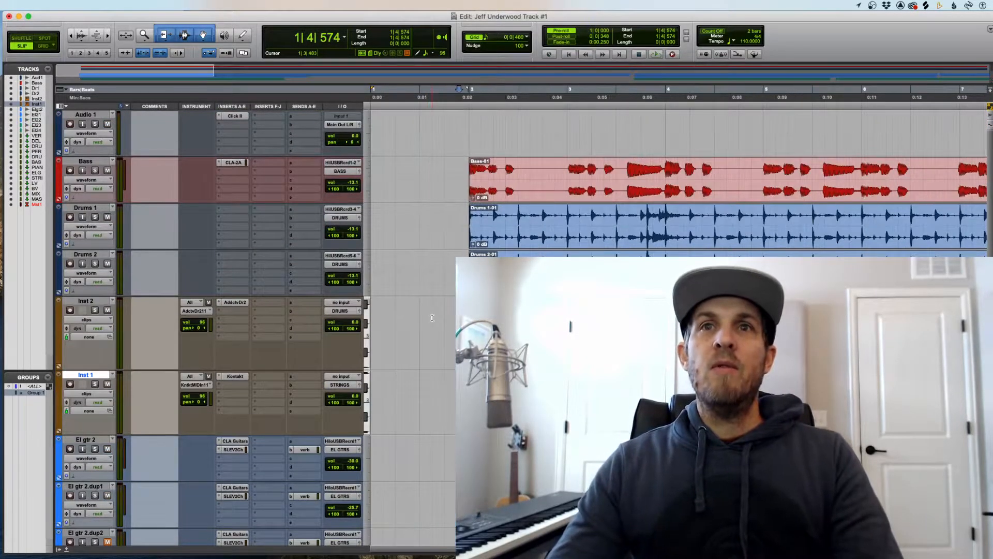
{"action": "key", "text": "r"}
{"action": "key", "text": "r"}
{"action": "key", "text": "r"}
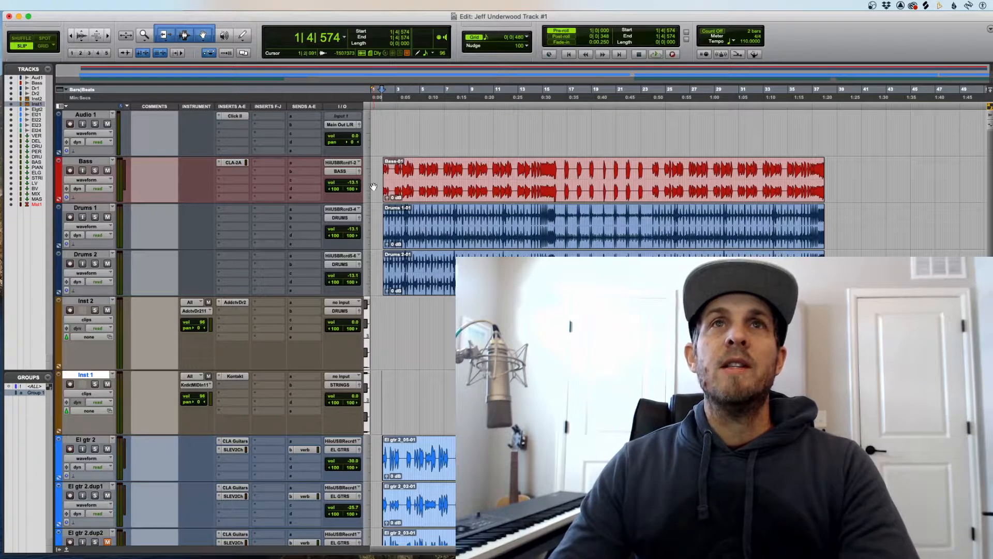
- Open the H-EQ on the BASS bus to view its equalizer curve
{"action": "scroll", "coordinate": [386, 240], "scroll_direction": "down", "scroll_amount": 3}
{"action": "scroll", "coordinate": [386, 240], "scroll_direction": "down", "scroll_amount": 10}
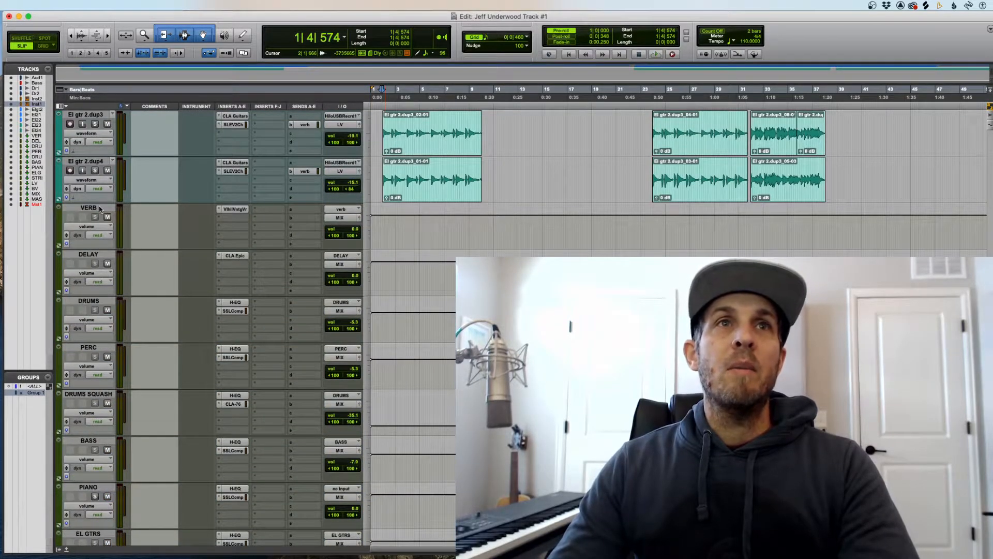
{"action": "left_click", "coordinate": [236, 442]}
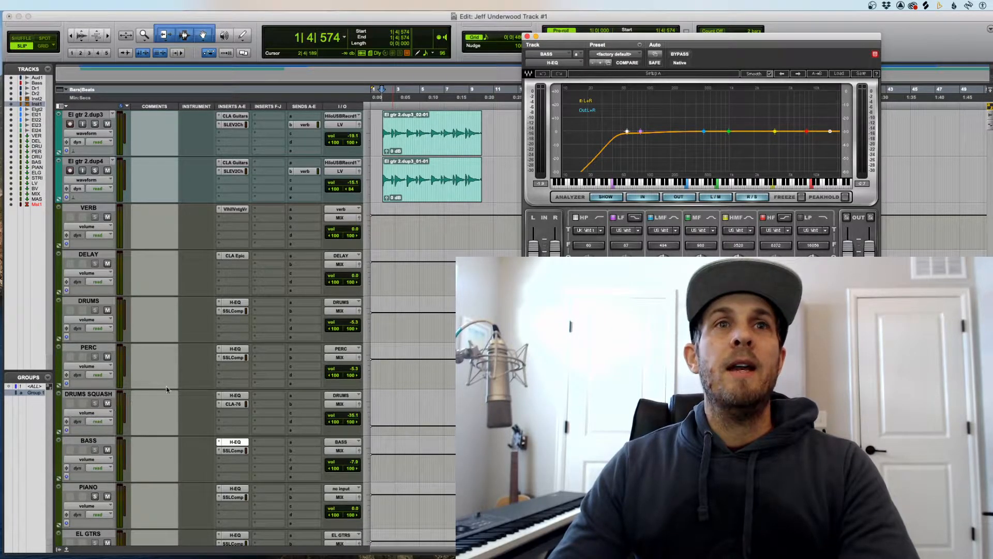
- Adjust the threshold of the BASS bus's SSLComp while playing the song from the start, close the plug-in and stop playback
{"action": "left_click", "coordinate": [231, 451]}
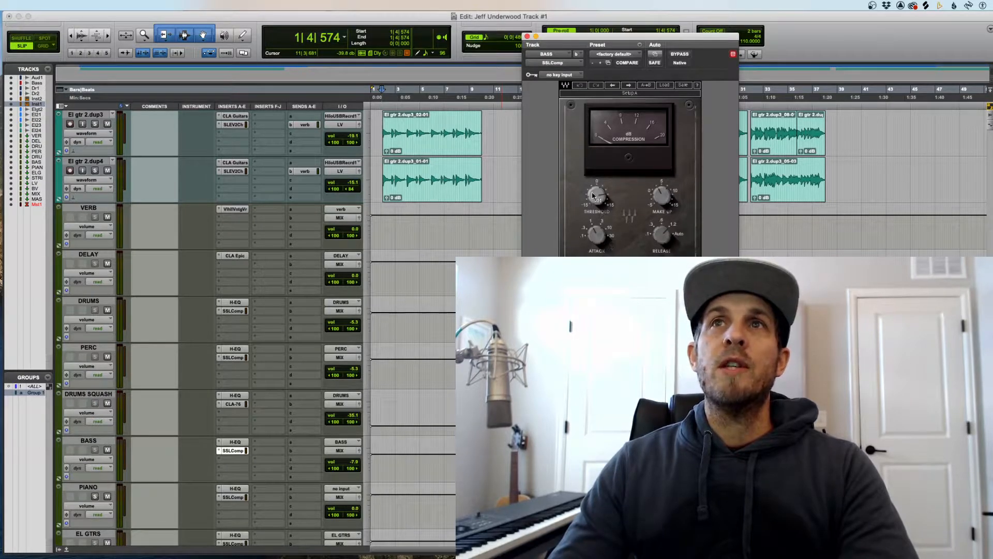
{"action": "key", "text": "Return"}
{"action": "key", "text": "space"}
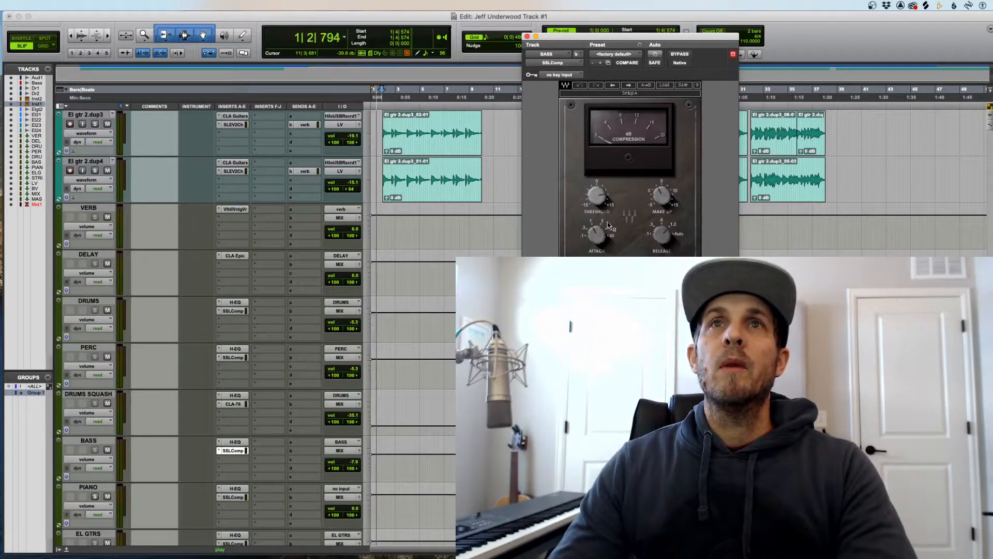
{"action": "mouse_move", "coordinate": [602, 201]}
{"action": "mouse_move", "coordinate": [602, 201]}
{"action": "left_mouse_down"}
{"action": "mouse_move", "coordinate": [602, 216]}
{"action": "mouse_move", "coordinate": [602, 205]}
{"action": "left_mouse_up"}
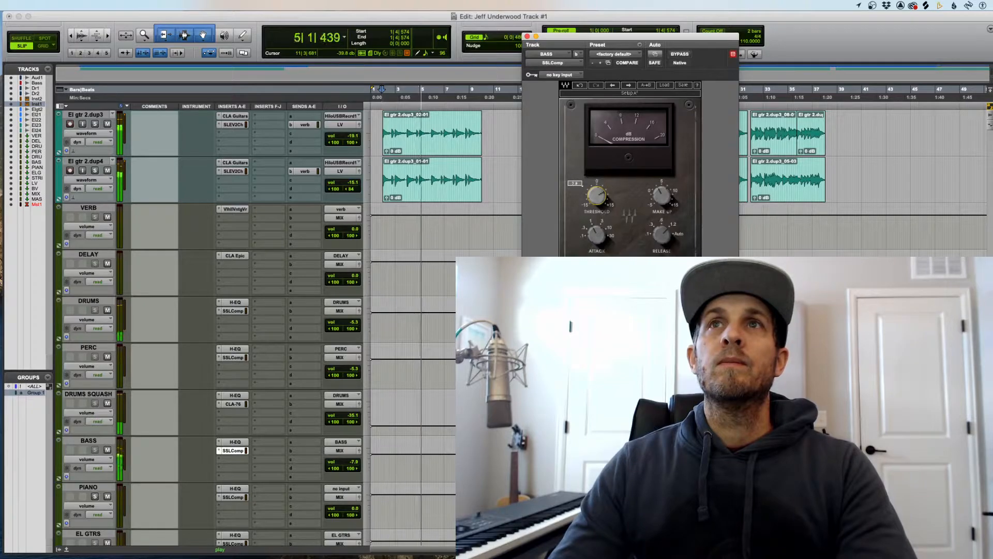
{"action": "left_click", "coordinate": [528, 36]}
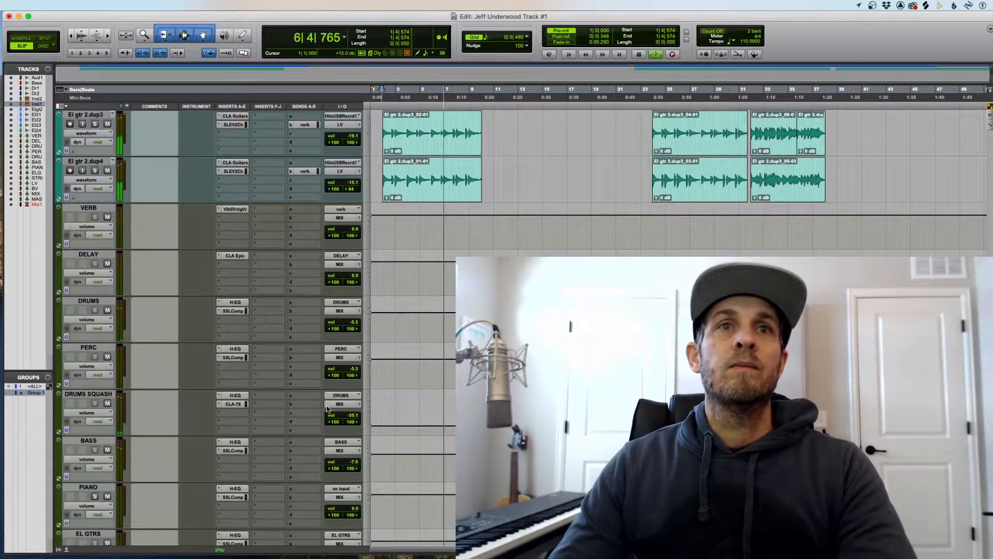
{"action": "scroll", "coordinate": [327, 406], "scroll_direction": "up", "scroll_amount": 10}
{"action": "scroll", "coordinate": [326, 405], "scroll_direction": "up", "scroll_amount": 5}
{"action": "key", "text": "space"}
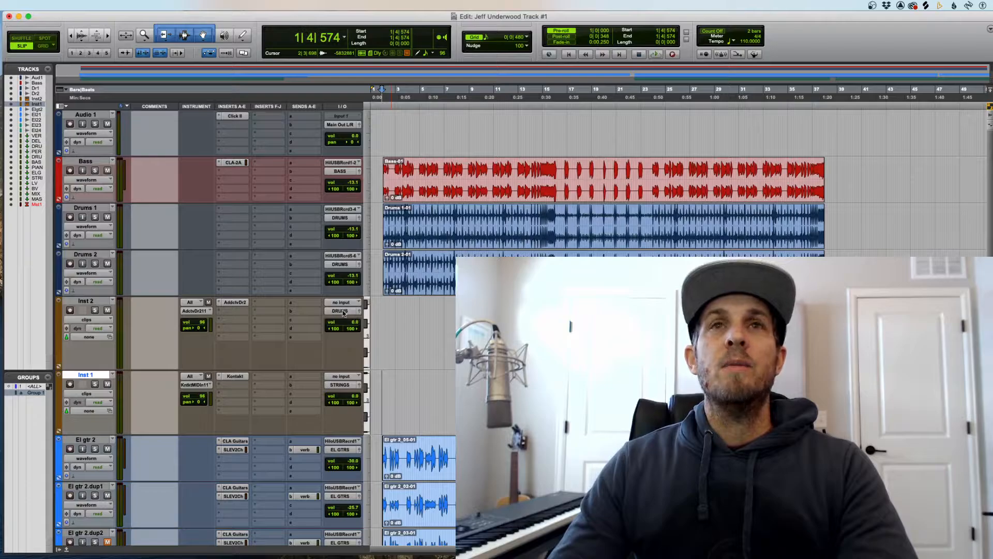
- View the Addictive Drums 2 instrument on the Inst 2 track and close its window
{"action": "left_click", "coordinate": [235, 303]}
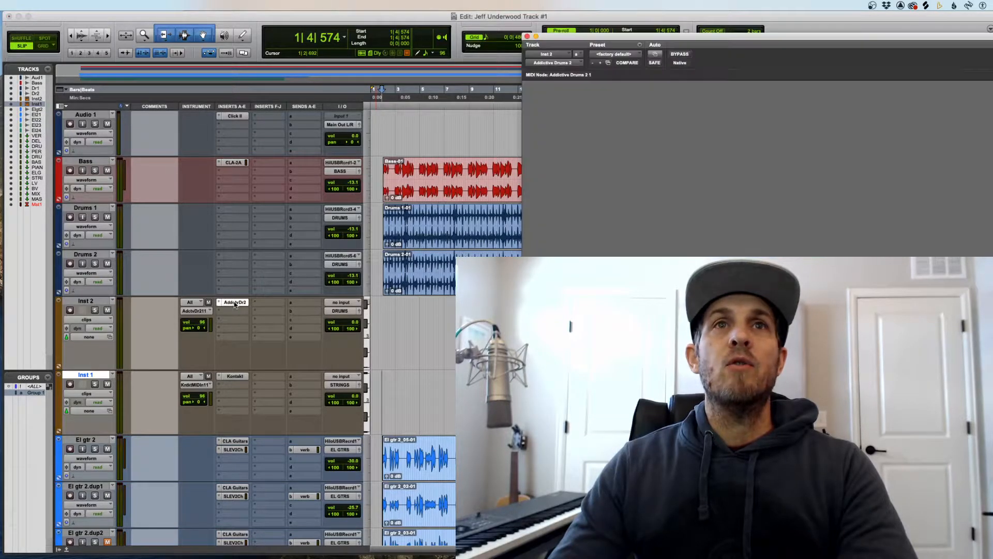
{"action": "left_click_drag", "start_coordinate": [764, 36], "coordinate": [315, 37]}
{"action": "left_click", "coordinate": [76, 36]}
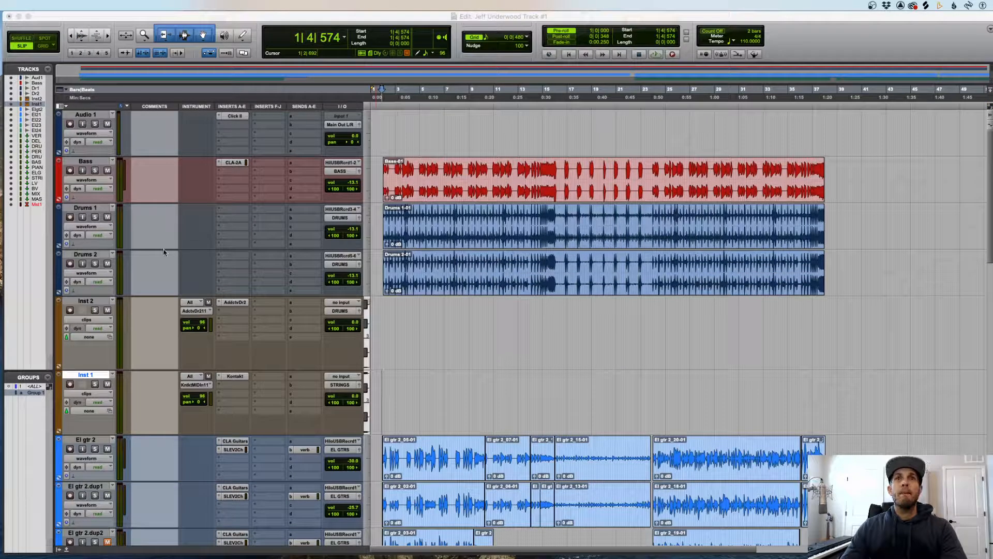
{"action": "left_click", "coordinate": [235, 302]}
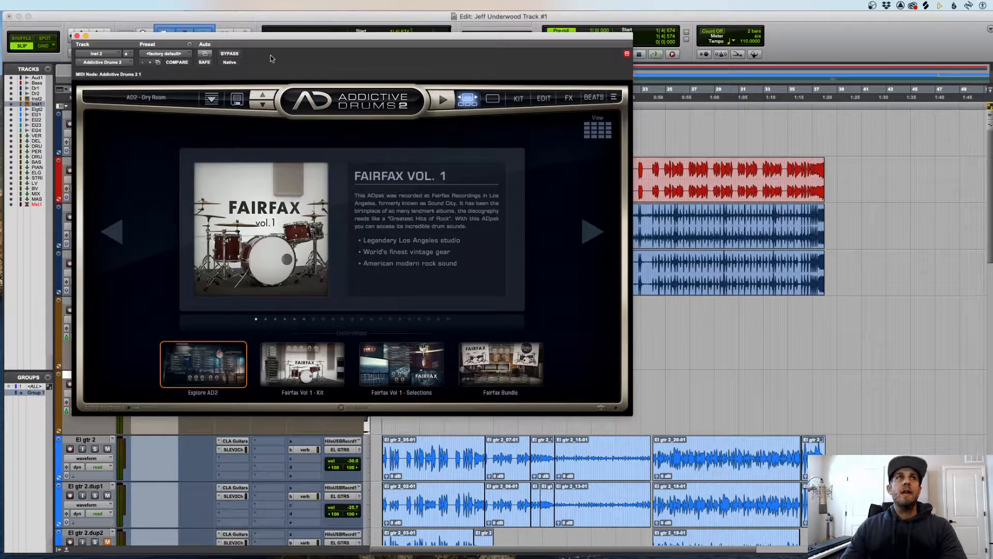
{"action": "left_click_drag", "start_coordinate": [290, 43], "coordinate": [409, 46]}
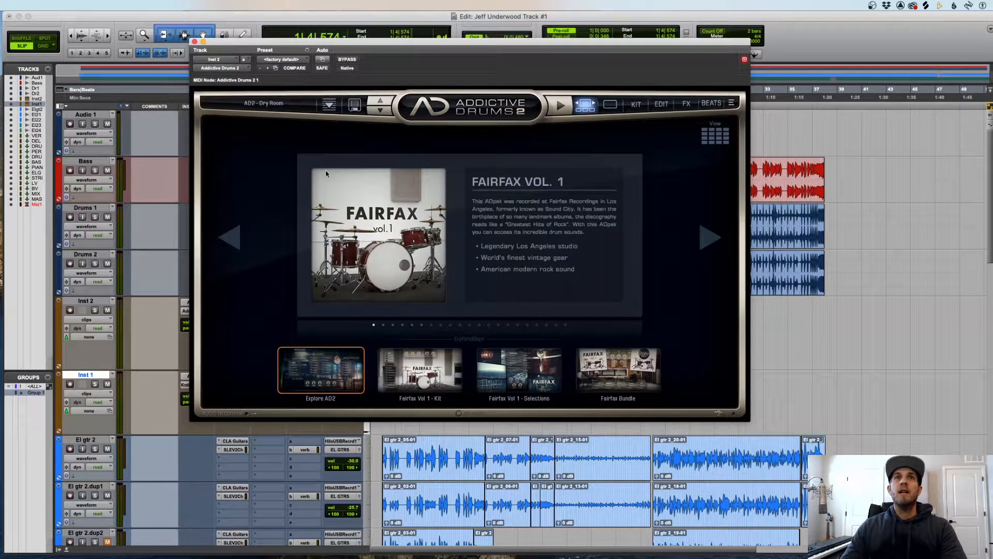
{"action": "left_click", "coordinate": [195, 41]}
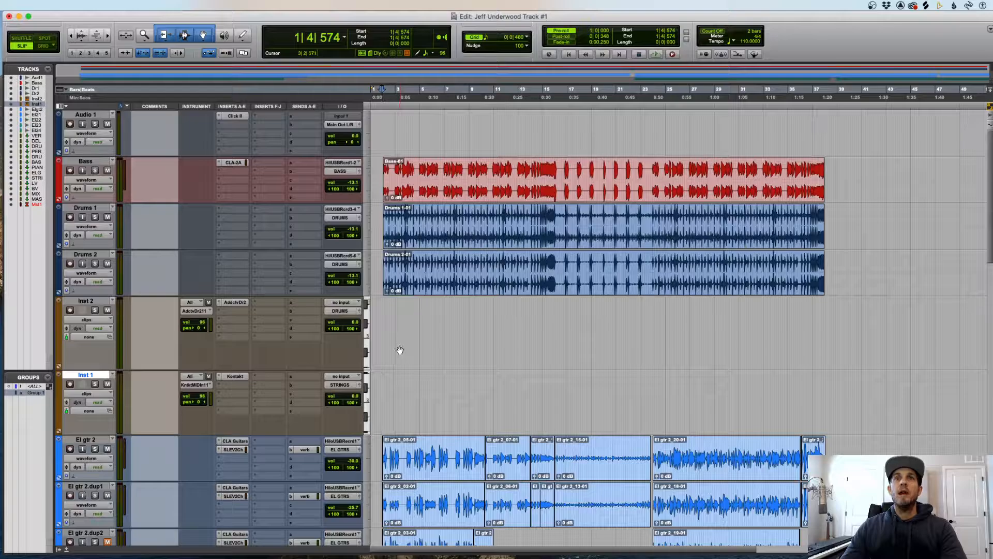
- Place the edit cursor just before the first clip on the El gtr 2 track
{"action": "scroll", "coordinate": [400, 350], "scroll_direction": "down", "scroll_amount": 1}
{"action": "scroll", "coordinate": [382, 357], "scroll_direction": "down", "scroll_amount": 1}
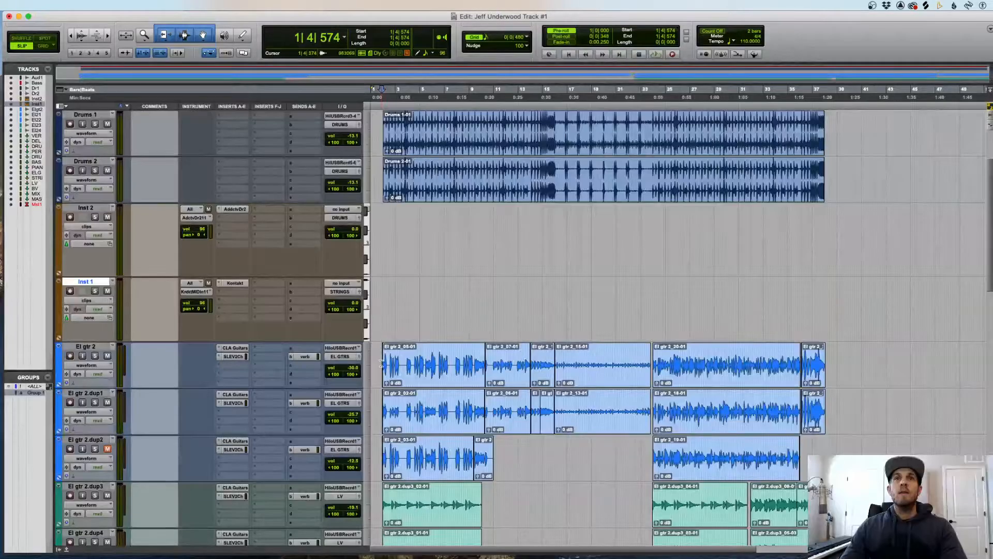
{"action": "left_click", "coordinate": [378, 362]}
{"action": "scroll", "coordinate": [378, 362], "scroll_direction": "down", "scroll_amount": 2}
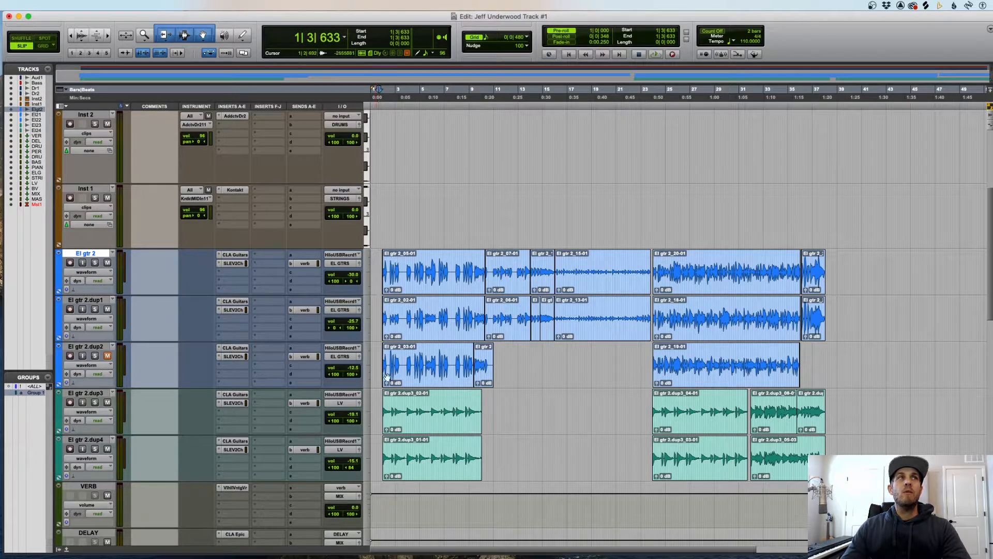
- Adjust the stereo panning of the green guitar tracks El gtr 2.dup3 and El gtr 2.dup4
{"action": "scroll", "coordinate": [380, 269], "scroll_direction": "down", "scroll_amount": 5}
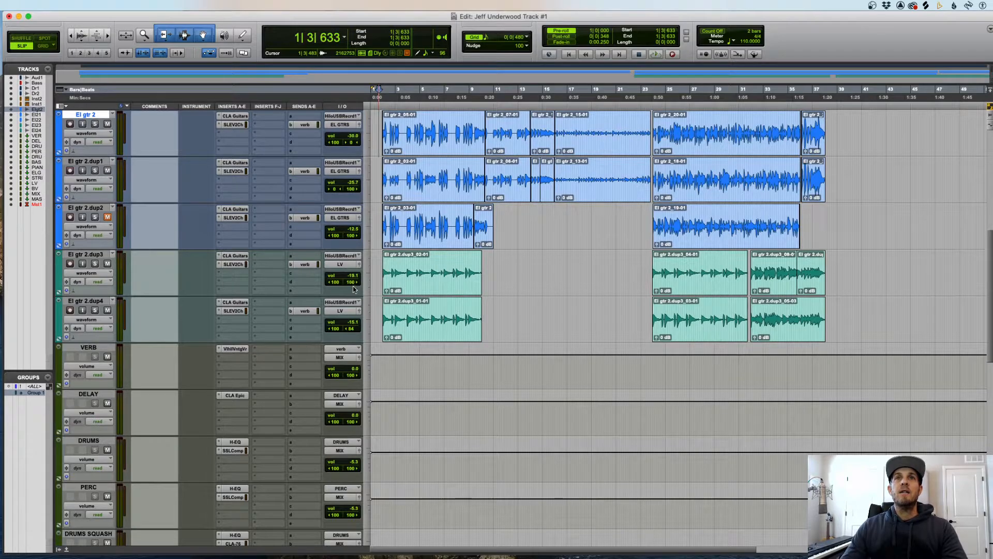
{"action": "left_click", "coordinate": [351, 329]}
{"action": "left_click_drag", "start_coordinate": [424, 332], "coordinate": [420, 331]}
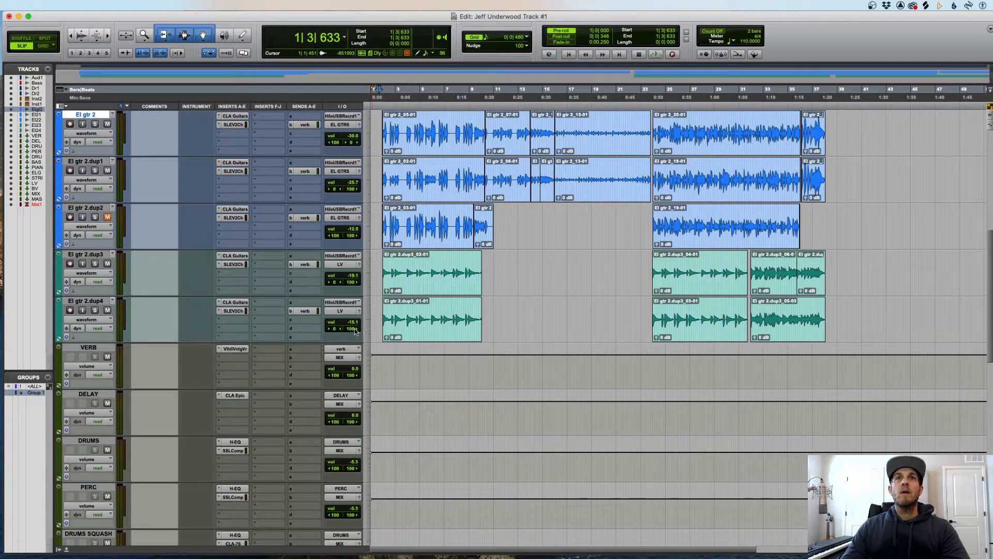
{"action": "left_click_drag", "start_coordinate": [355, 329], "coordinate": [268, 326]}
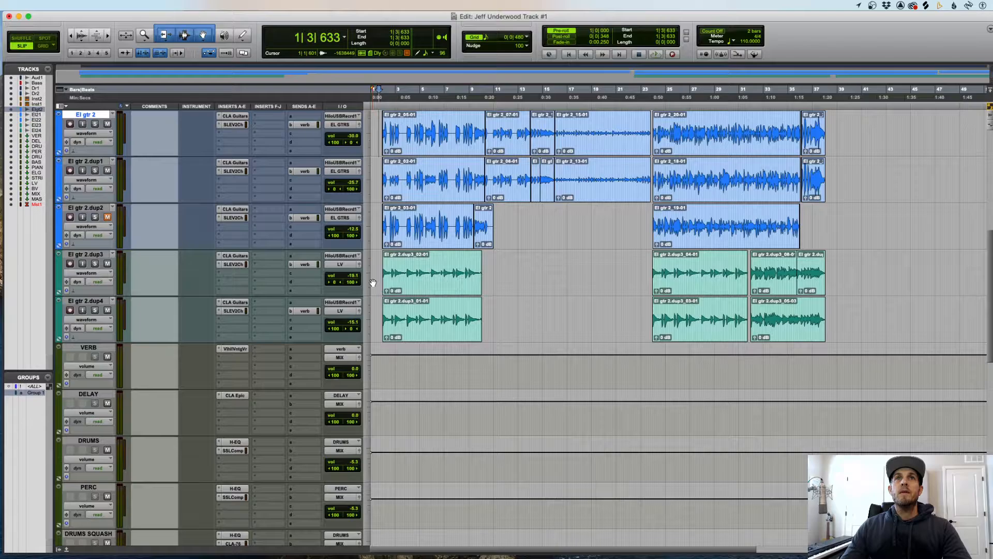
- Move the BV bus track above the LV bus, directly below STRINGS
{"action": "scroll", "coordinate": [373, 282], "scroll_direction": "down", "scroll_amount": 15}
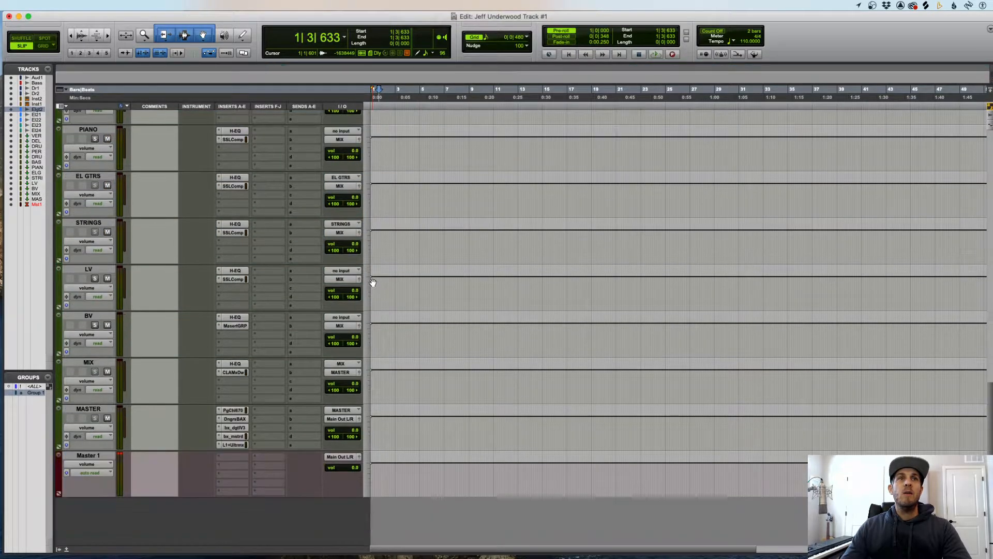
{"action": "scroll", "coordinate": [374, 283], "scroll_direction": "up", "scroll_amount": 3}
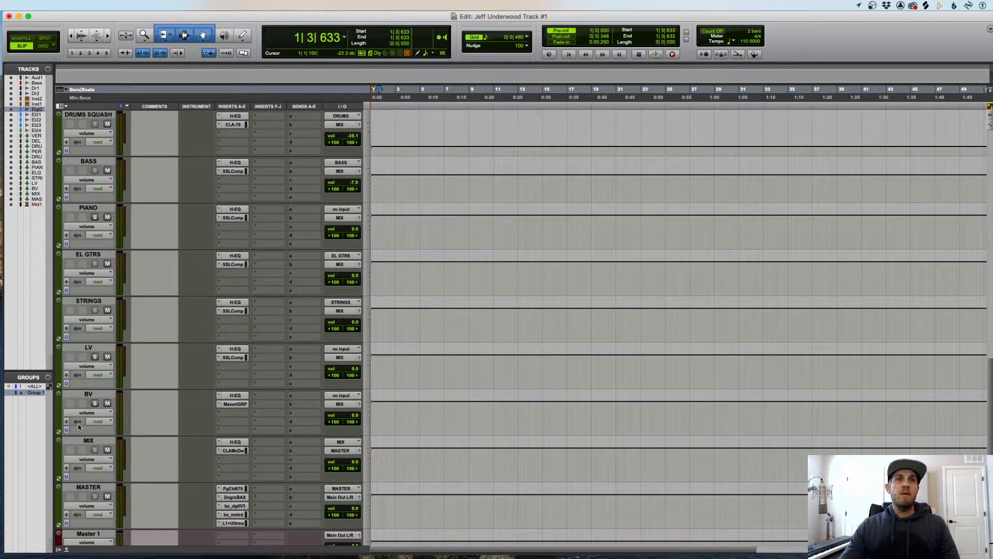
{"action": "left_click", "coordinate": [93, 395]}
{"action": "left_click_drag", "start_coordinate": [91, 395], "coordinate": [90, 331]}
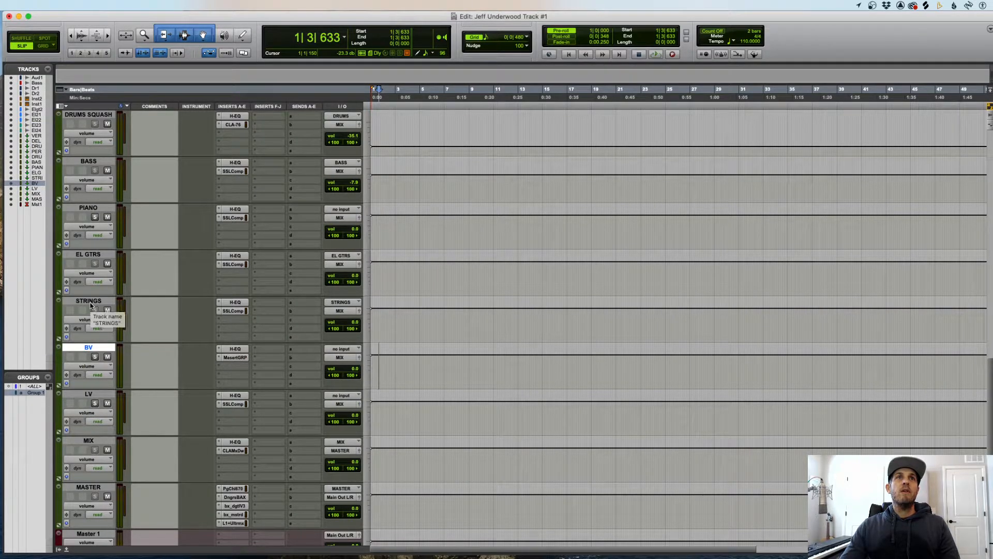
- Move the PIANO bus track between STRINGS and BV, and select the PIANO and BV tracks together
{"action": "left_click", "coordinate": [93, 218]}
{"action": "left_click", "coordinate": [95, 218]}
{"action": "left_click_drag", "start_coordinate": [89, 208], "coordinate": [99, 341]}
{"action": "left_click", "coordinate": [95, 347], "text": "shift"}
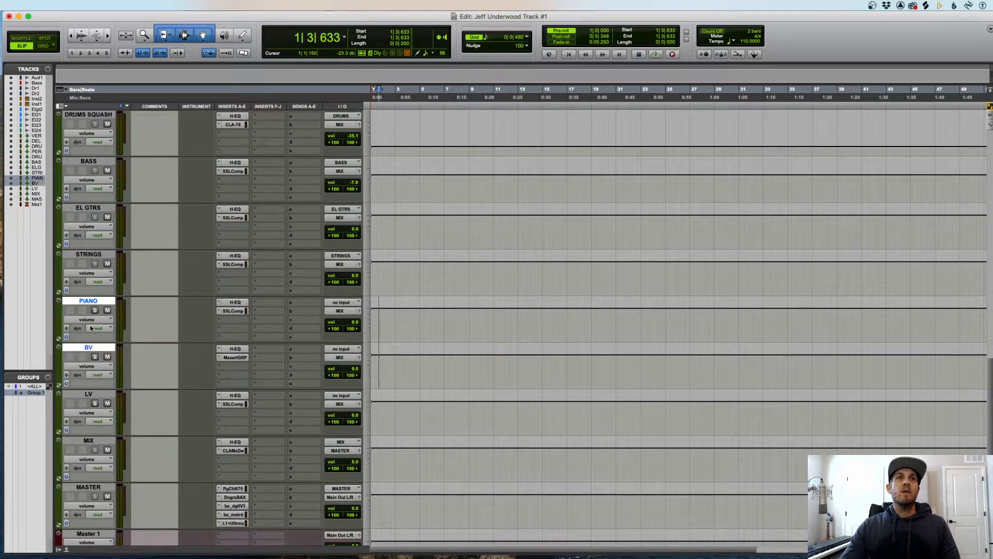
- Delete the PIANO and BV bus tracks and the PERC bus track
{"action": "right_click", "coordinate": [90, 305]}
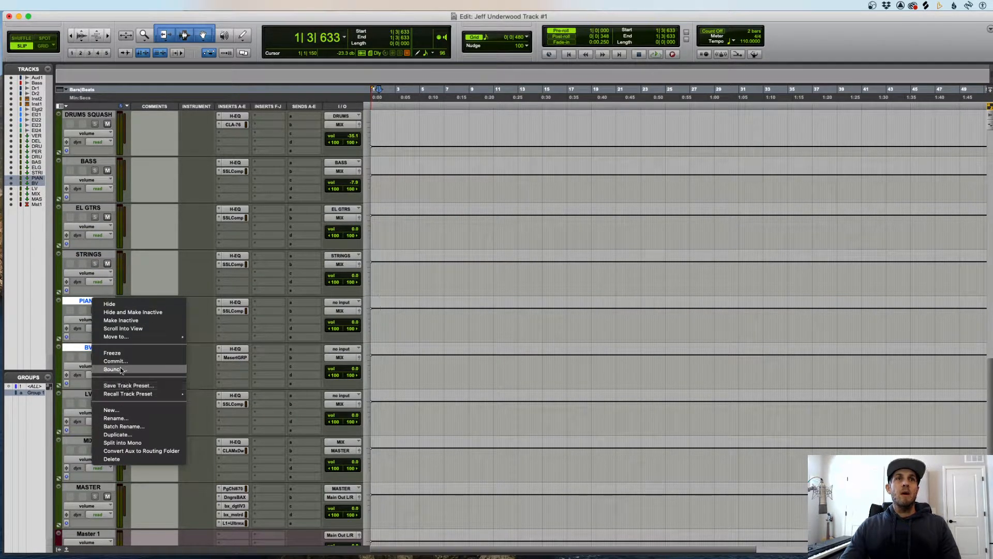
{"action": "left_click", "coordinate": [112, 459]}
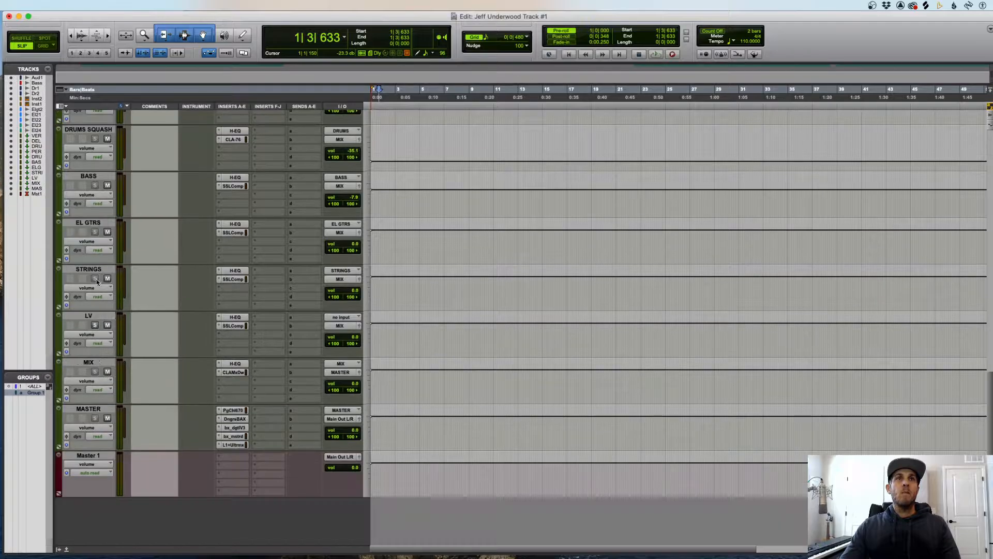
{"action": "scroll", "coordinate": [103, 259], "scroll_direction": "up", "scroll_amount": 5}
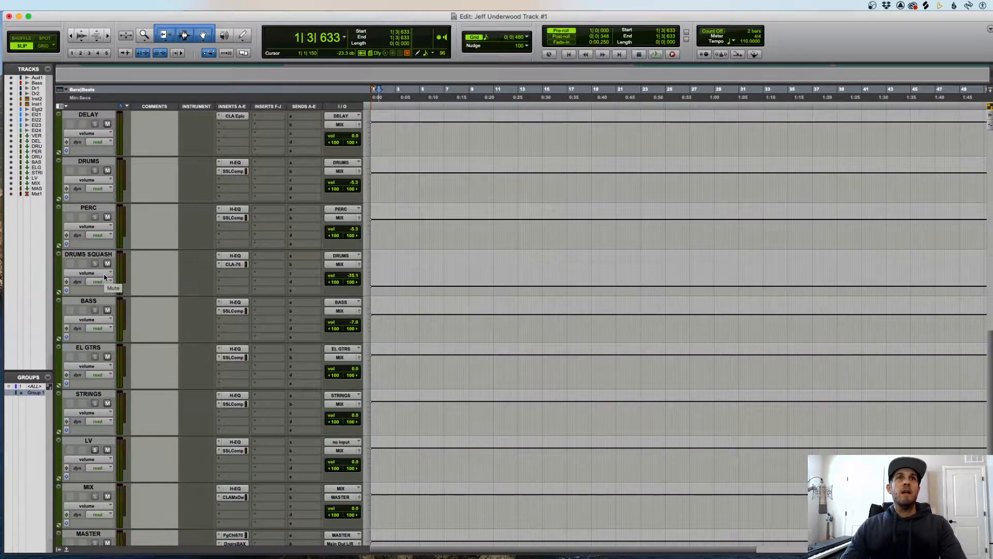
{"action": "scroll", "coordinate": [99, 233], "scroll_direction": "up", "scroll_amount": 4}
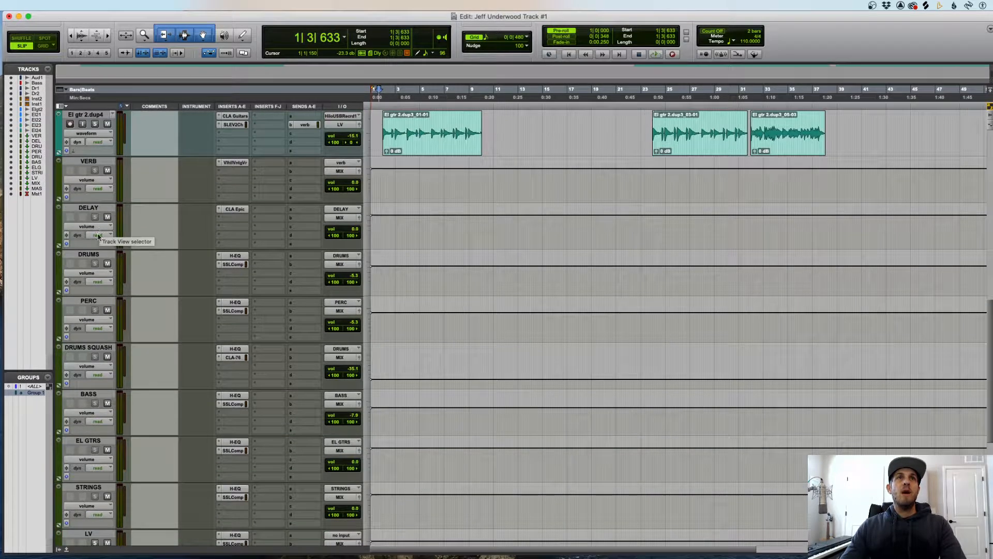
{"action": "left_click", "coordinate": [89, 303]}
{"action": "right_click", "coordinate": [89, 304]}
{"action": "left_click", "coordinate": [112, 459]}
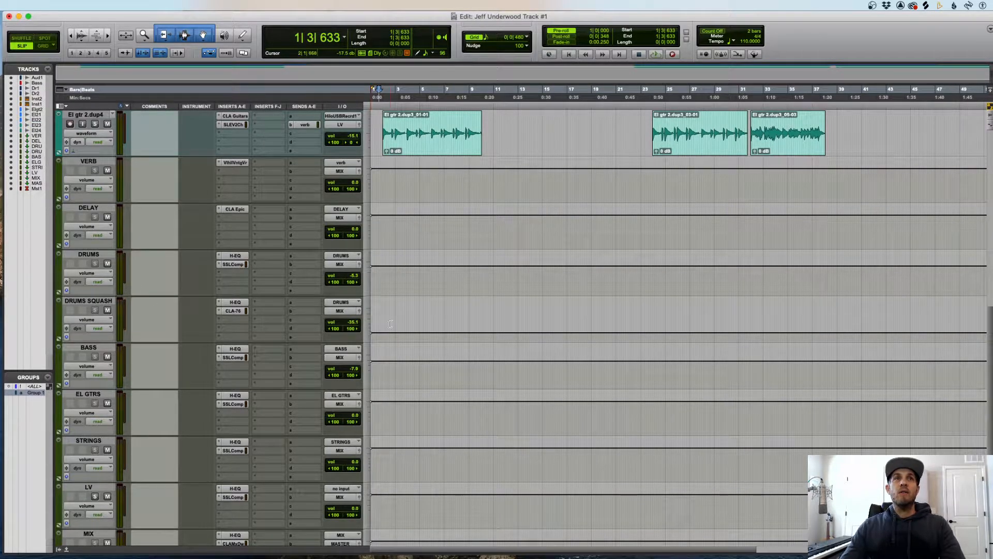
- Examine the start of the Bass and Drums clips up close with taller waveforms
{"action": "scroll", "coordinate": [390, 324], "scroll_direction": "up", "scroll_amount": 5}
{"action": "left_click", "coordinate": [383, 130]}
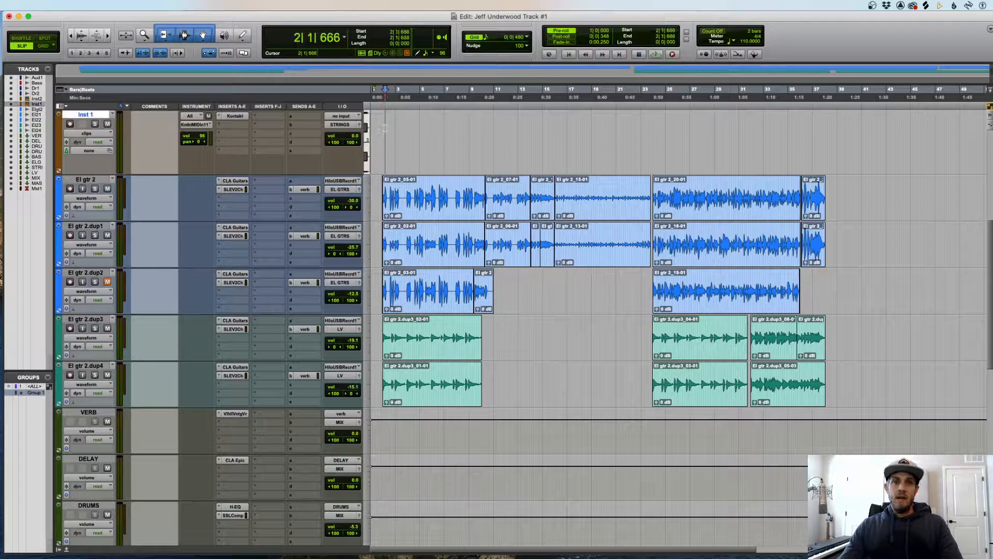
{"action": "key", "text": "t"}
{"action": "key", "text": "t"}
{"action": "scroll", "coordinate": [497, 168], "scroll_direction": "up", "scroll_amount": 5}
{"action": "scroll", "coordinate": [496, 168], "scroll_direction": "up", "scroll_amount": 2}
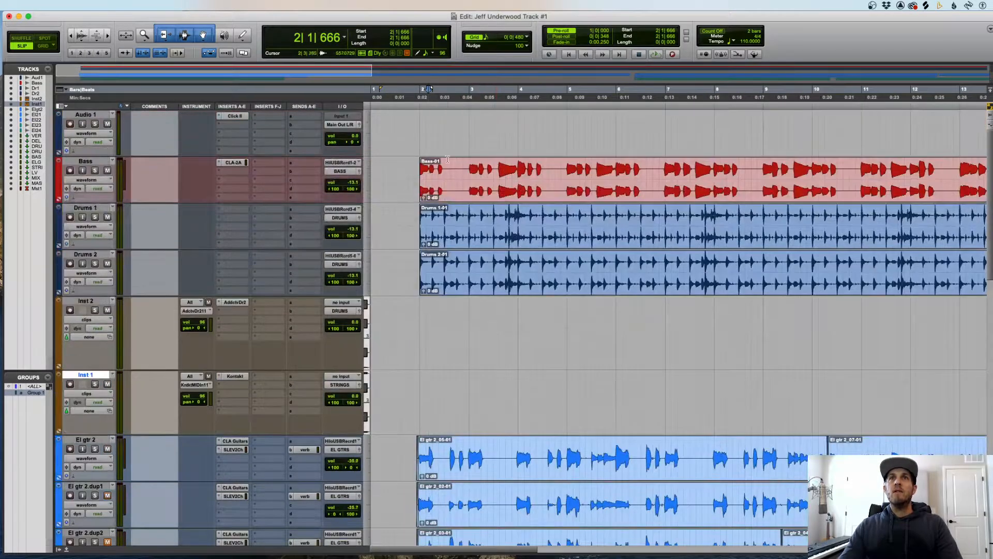
{"action": "left_click", "coordinate": [441, 168]}
{"action": "key", "text": "t"}
{"action": "key", "text": "t"}
{"action": "key", "text": "t"}
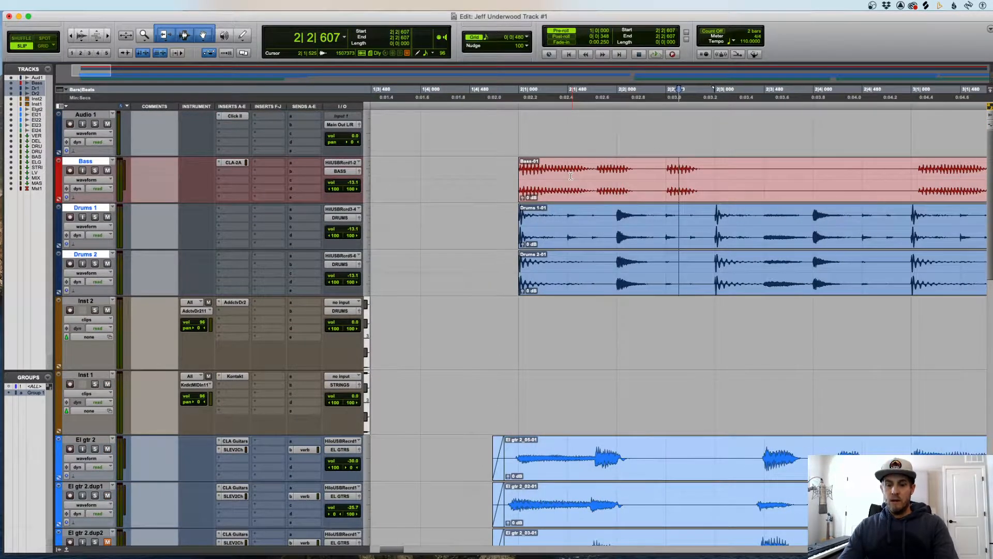
{"action": "key", "text": "super+alt+bracketleft"}
{"action": "key", "text": "super+alt+bracketright"}
{"action": "key", "text": "super+alt+bracketright"}
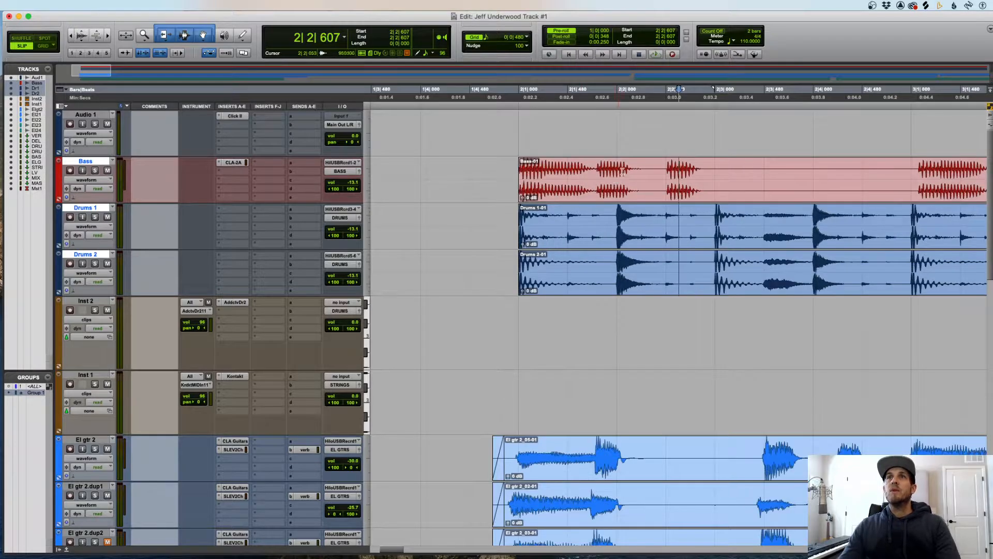
- Inspect how the first bass note lines up with the opening drum hits at bar 2
{"action": "left_click", "coordinate": [555, 168]}
{"action": "key", "text": "t"}
{"action": "key", "text": "t"}
{"action": "key", "text": "t"}
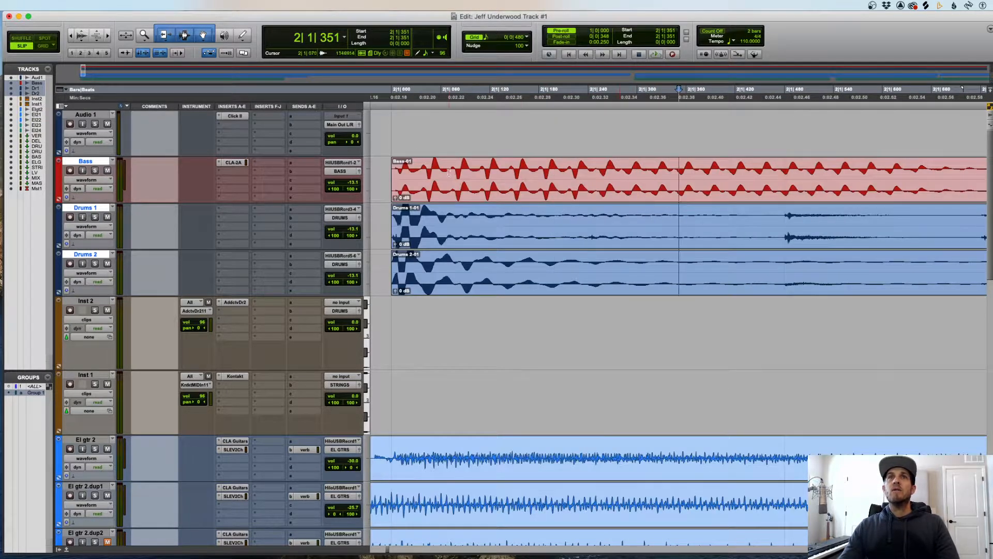
{"action": "key", "text": "r"}
{"action": "key", "text": "r"}
{"action": "left_click", "coordinate": [687, 171]}
{"action": "key", "text": "r"}
{"action": "key", "text": "r"}
- Play the opening bars to hear the bass, drums and guitars together
{"action": "key", "text": "space"}
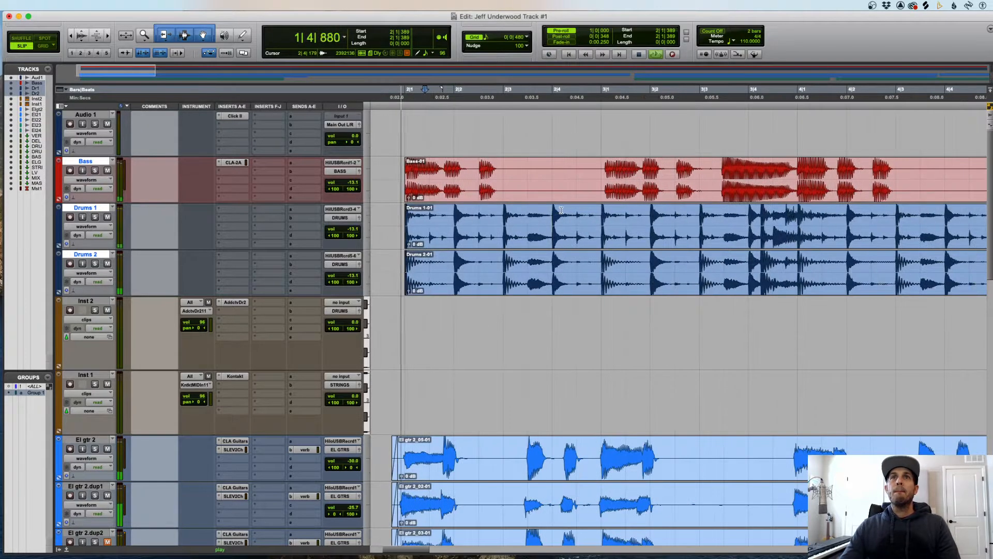
{"action": "key", "text": "t"}
{"action": "scroll", "coordinate": [566, 210], "scroll_direction": "down", "scroll_amount": 2}
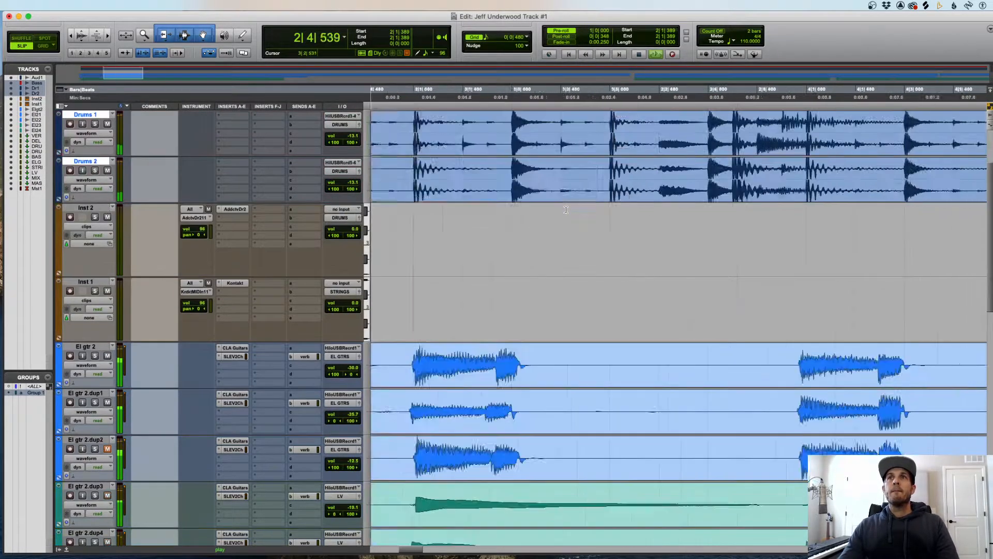
{"action": "scroll", "coordinate": [566, 210], "scroll_direction": "up", "scroll_amount": 2}
{"action": "scroll", "coordinate": [566, 210], "scroll_direction": "right", "scroll_amount": 2}
{"action": "key", "text": "space"}
{"action": "key", "text": "r"}
- Mute El gtr 2 and El gtr 2.dup1 and listen to the opening with only the green guitars
{"action": "scroll", "coordinate": [391, 215], "scroll_direction": "down", "scroll_amount": 3}
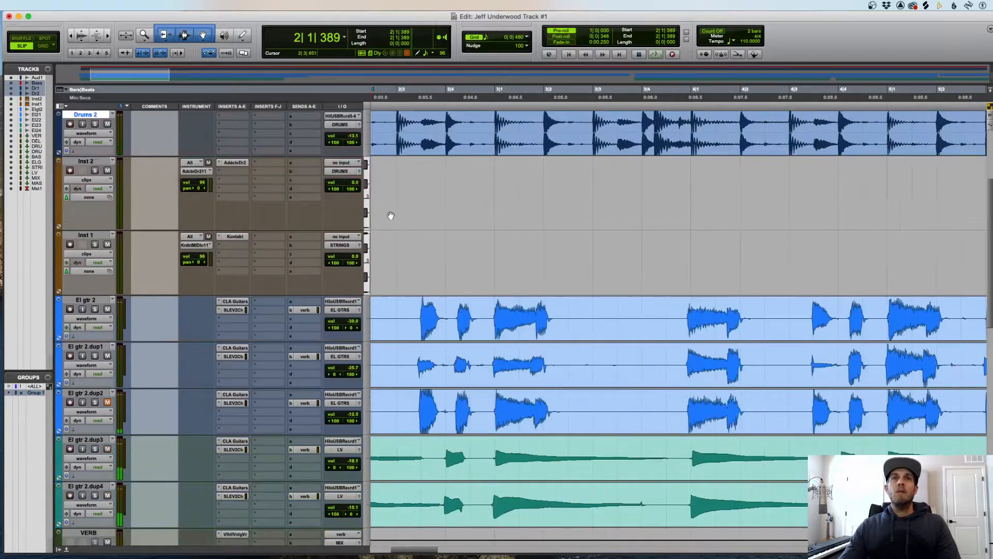
{"action": "key", "text": "space"}
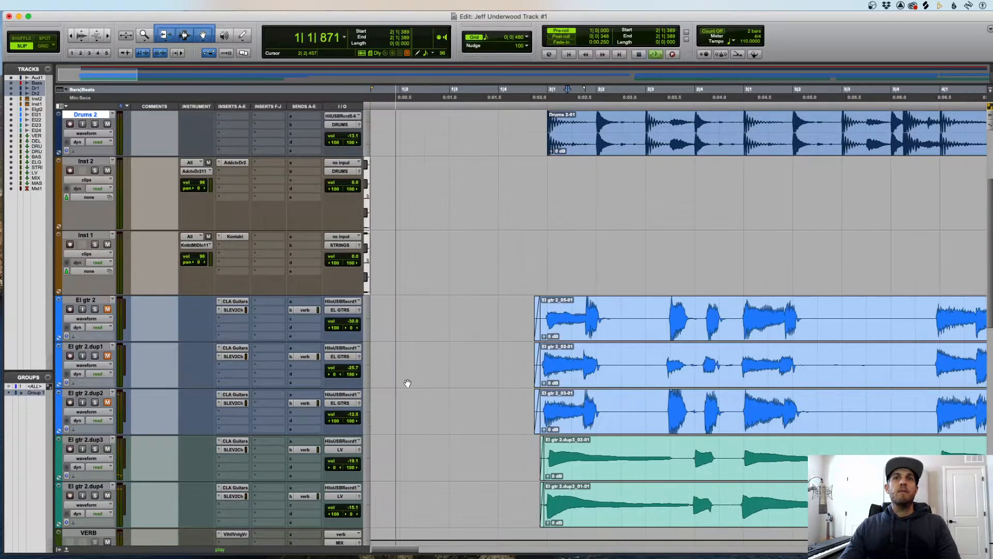
{"action": "scroll", "coordinate": [557, 390], "scroll_direction": "up", "scroll_amount": 3}
{"action": "scroll", "coordinate": [542, 348], "scroll_direction": "down", "scroll_amount": 3}
{"action": "scroll", "coordinate": [543, 349], "scroll_direction": "down", "scroll_amount": 3}
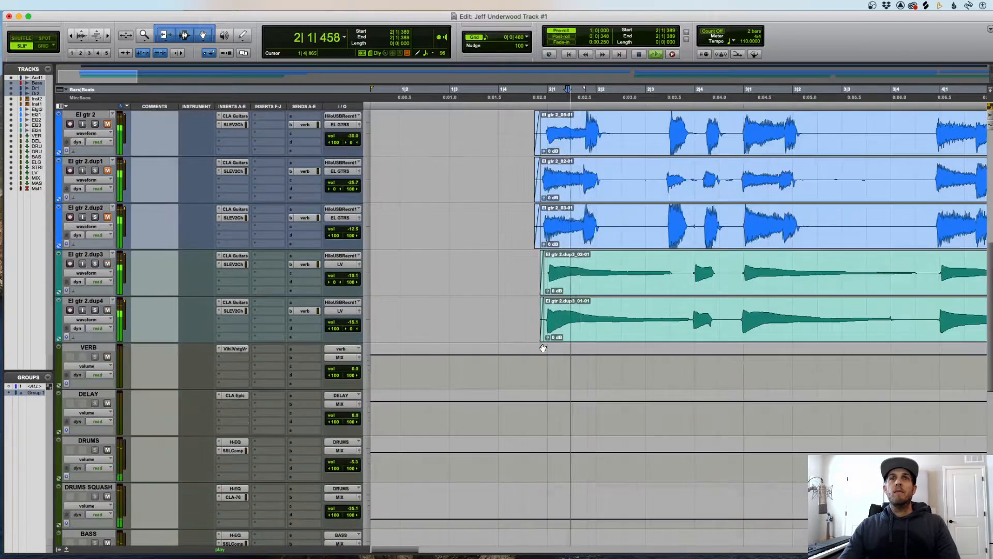
{"action": "key", "text": "r"}
{"action": "key", "text": "space"}
- Set the LV bus track's input to the stereo LV bus
{"action": "scroll", "coordinate": [379, 357], "scroll_direction": "down", "scroll_amount": 8}
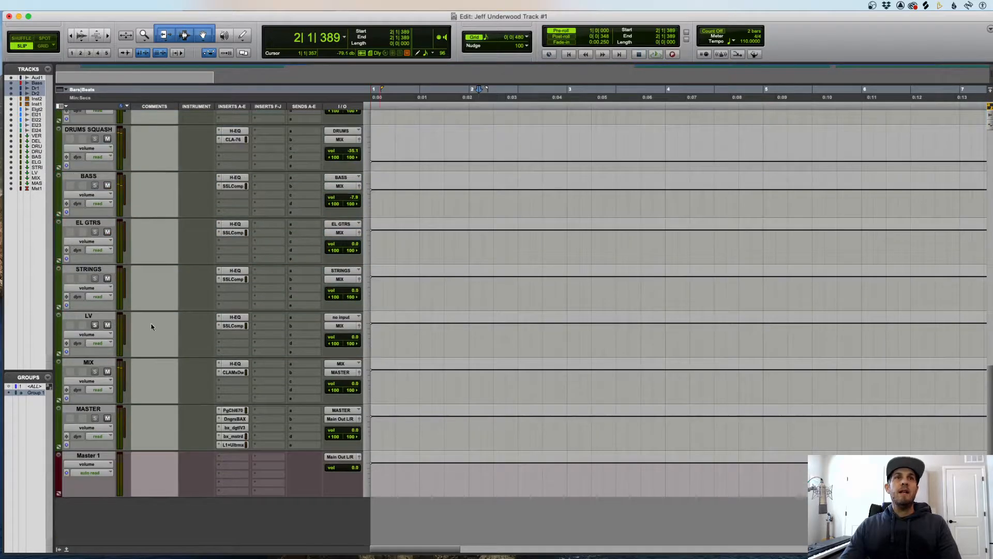
{"action": "left_click", "coordinate": [341, 317]}
{"action": "mouse_move", "coordinate": [353, 326]}
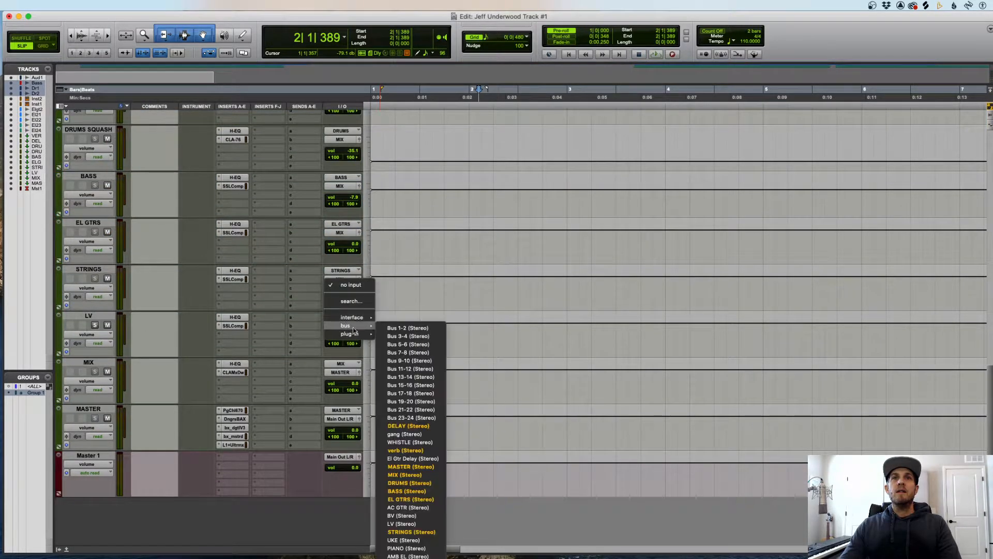
{"action": "left_click", "coordinate": [410, 524]}
- During playback from just before bar 2, lower El gtr 2.dup3 to -27.9 dB and El gtr 2.dup4 to -25.8 dB
{"action": "scroll", "coordinate": [450, 459], "scroll_direction": "up", "scroll_amount": 8}
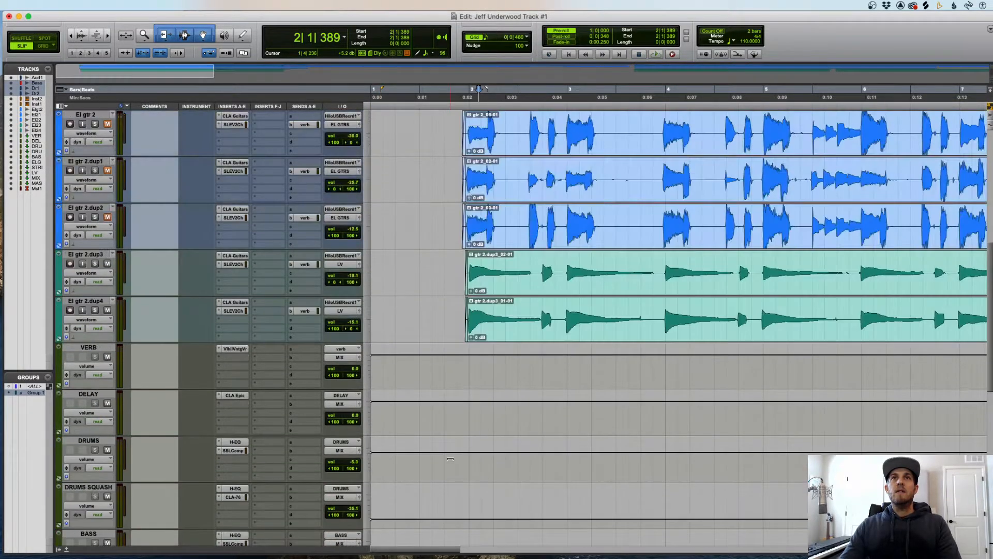
{"action": "left_click", "coordinate": [459, 265]}
{"action": "key", "text": "space"}
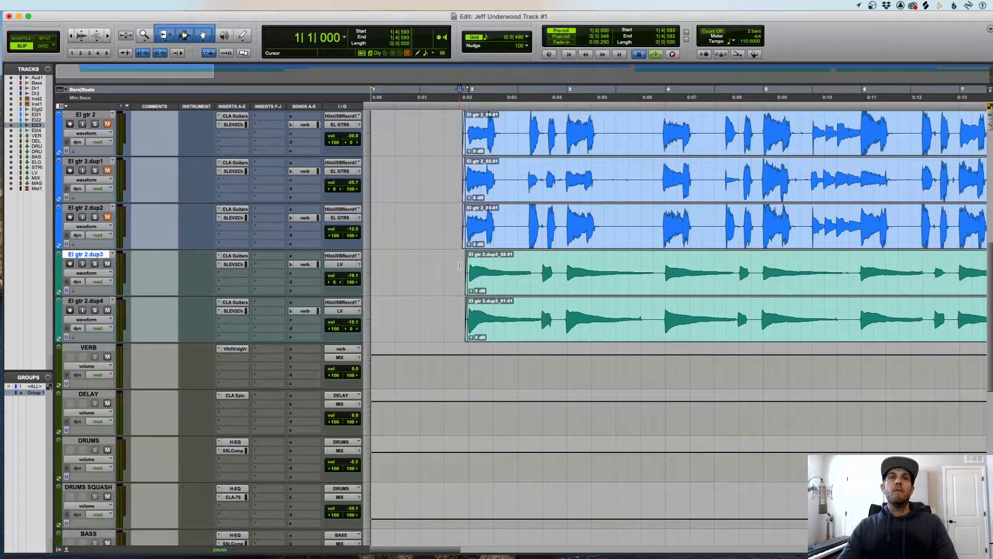
{"action": "key", "text": "r"}
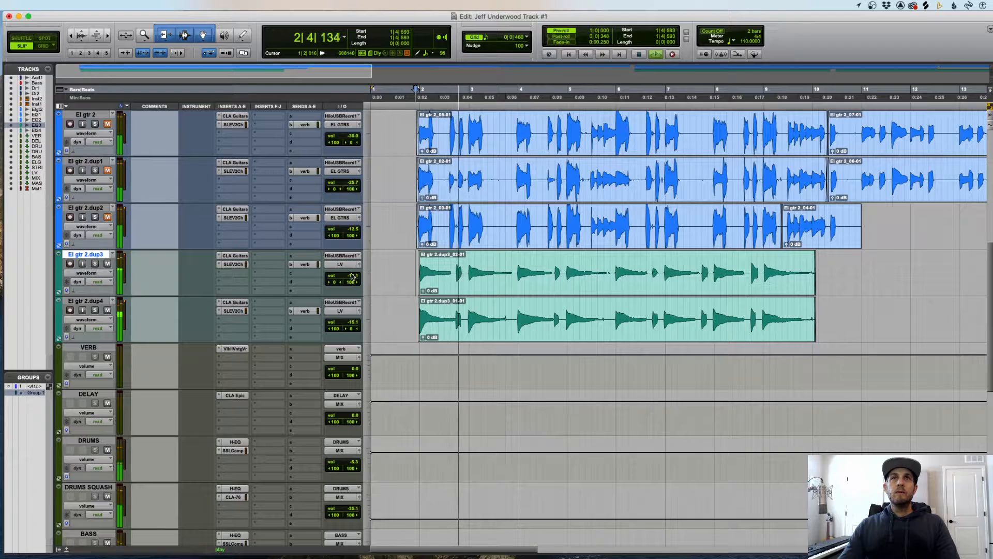
{"action": "left_click_drag", "start_coordinate": [351, 276], "coordinate": [352, 284]}
{"action": "left_click_drag", "start_coordinate": [354, 322], "coordinate": [355, 333]}
{"action": "key", "text": "r"}
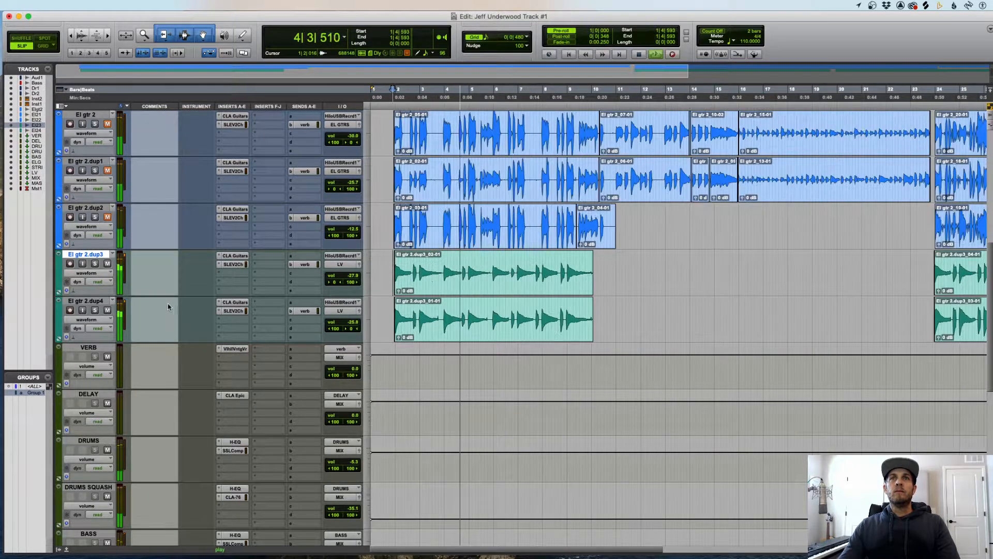
{"action": "key", "text": "t"}
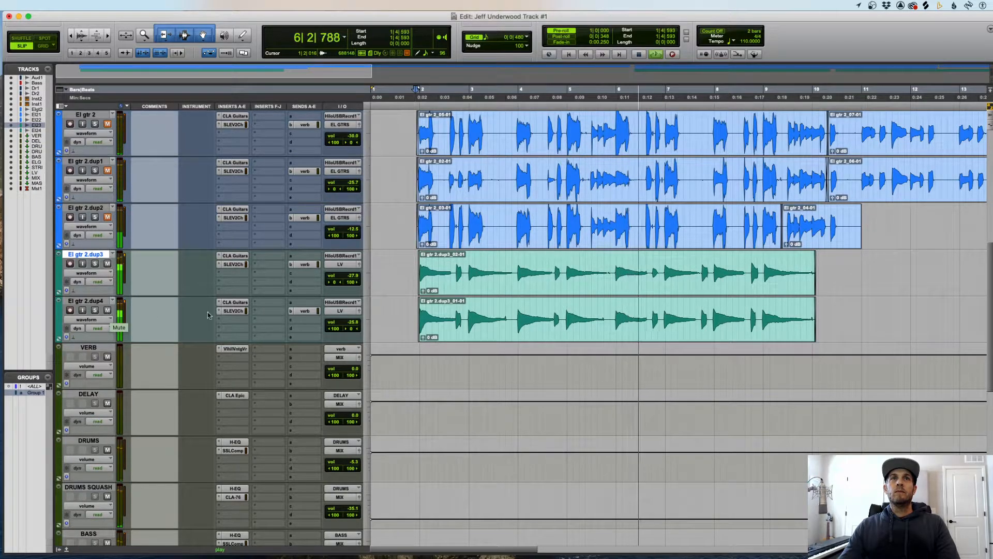
- Pan both channels of El gtr 2.dup4 fully left and both channels of El gtr 2.dup3 fully right
{"action": "left_click_drag", "start_coordinate": [333, 328], "coordinate": [313, 328]}
{"action": "left_click_drag", "start_coordinate": [334, 282], "coordinate": [373, 284]}
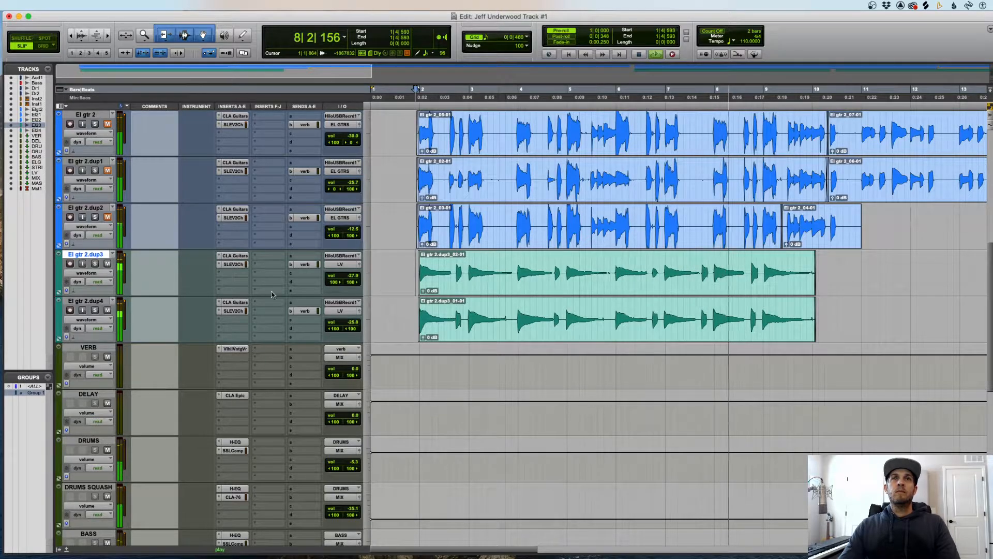
{"action": "key", "text": "super+bracketleft"}
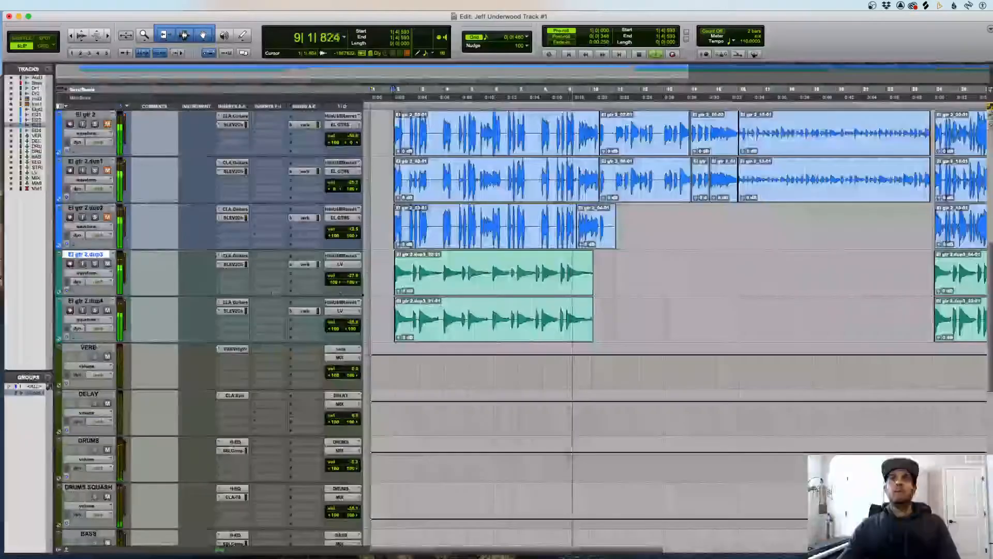
- Stop playback and mute the El gtr 2.dup4 and El gtr 2.dup3 tracks
{"action": "key", "text": "space"}
{"action": "left_click", "coordinate": [107, 310]}
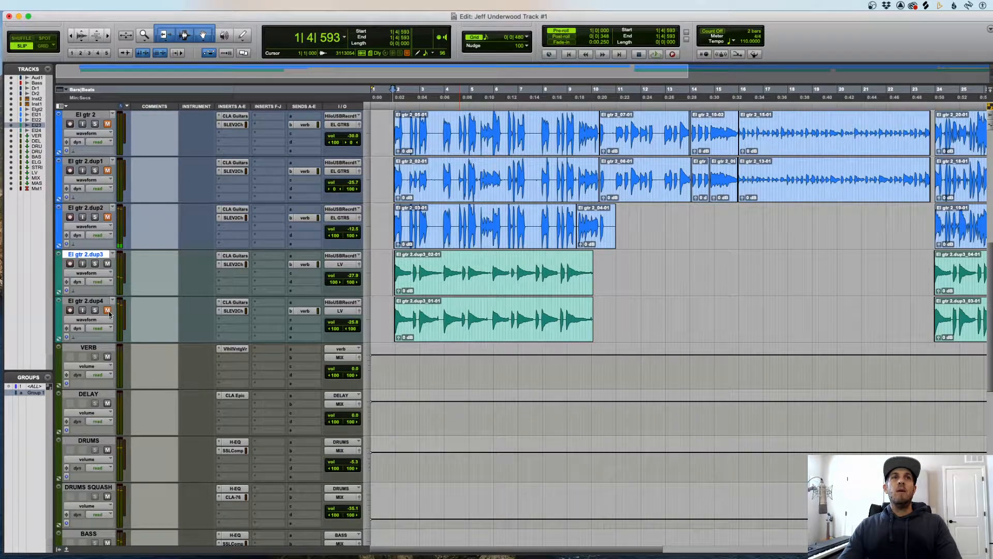
{"action": "left_click", "coordinate": [108, 265]}
- Review the CLA Guitars plug-in settings on the El gtr 2 track, and close the plug-in
{"action": "scroll", "coordinate": [246, 274], "scroll_direction": "up", "scroll_amount": 5}
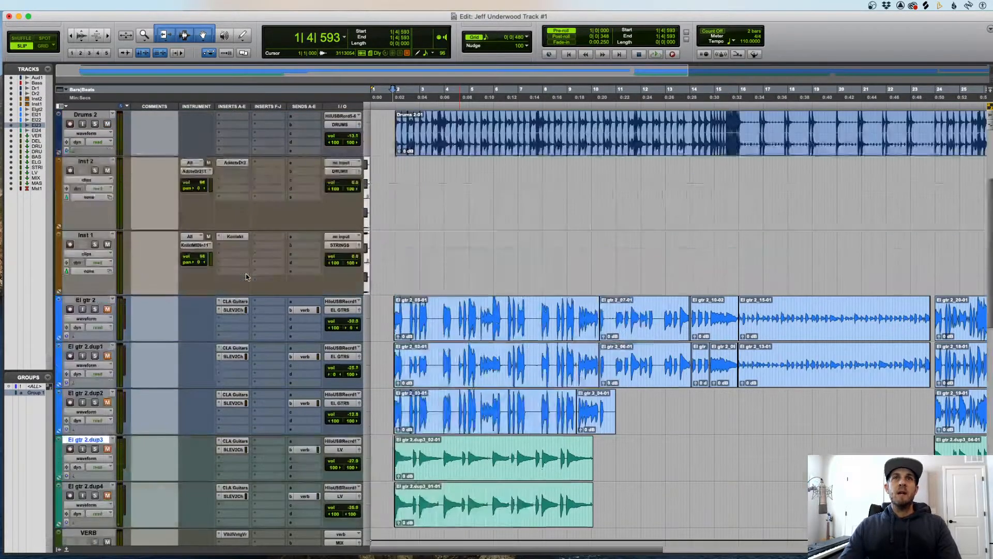
{"action": "scroll", "coordinate": [247, 275], "scroll_direction": "down", "scroll_amount": 3}
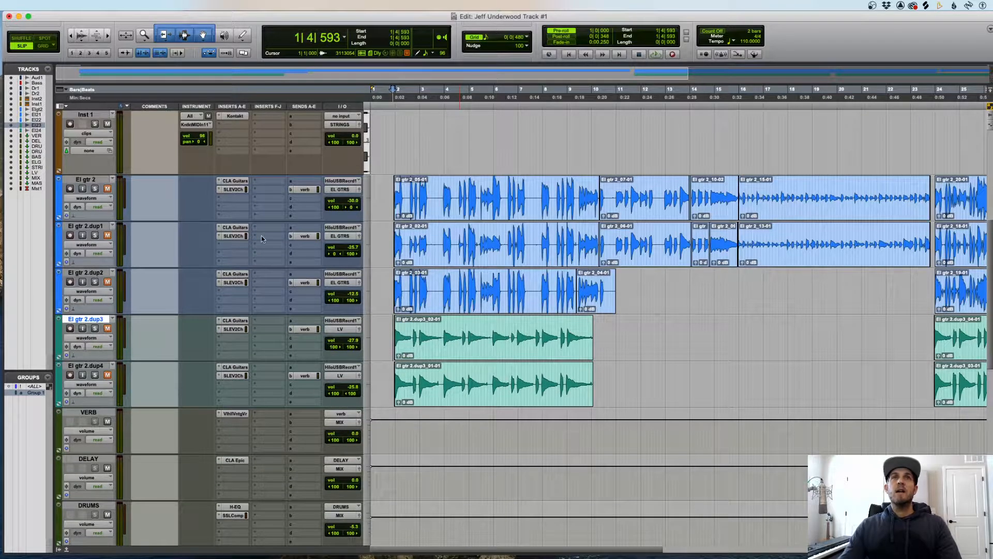
{"action": "left_click", "coordinate": [236, 182]}
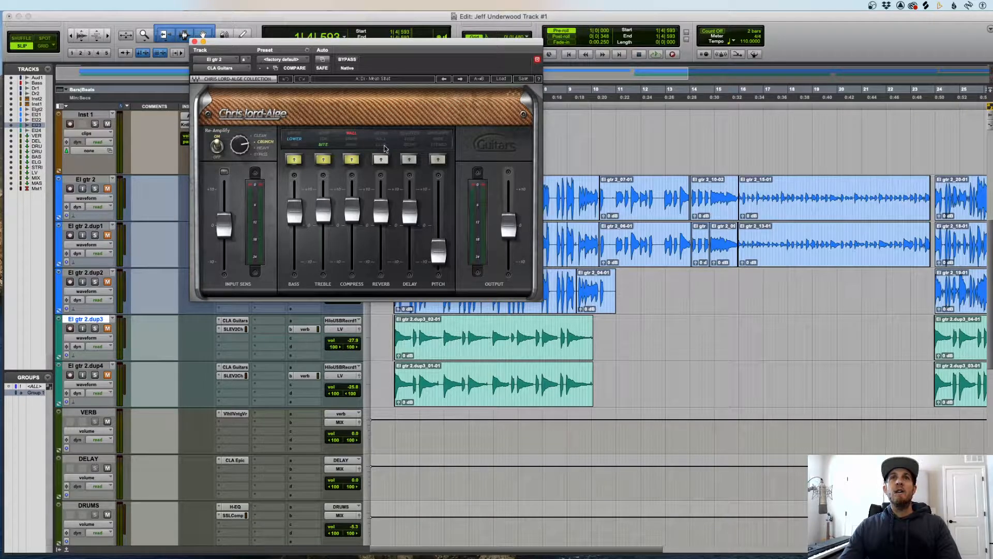
{"action": "left_click", "coordinate": [194, 42]}
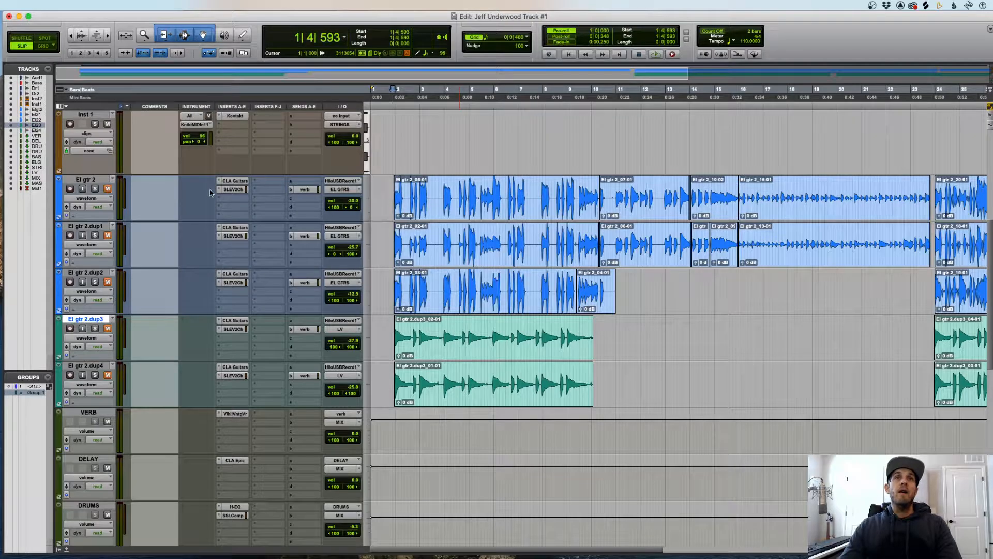
- Review the SSL EV2 Channel plug-in on El gtr 2.dup1, including its preset list and high-pass filter, and close it
{"action": "left_click", "coordinate": [234, 236]}
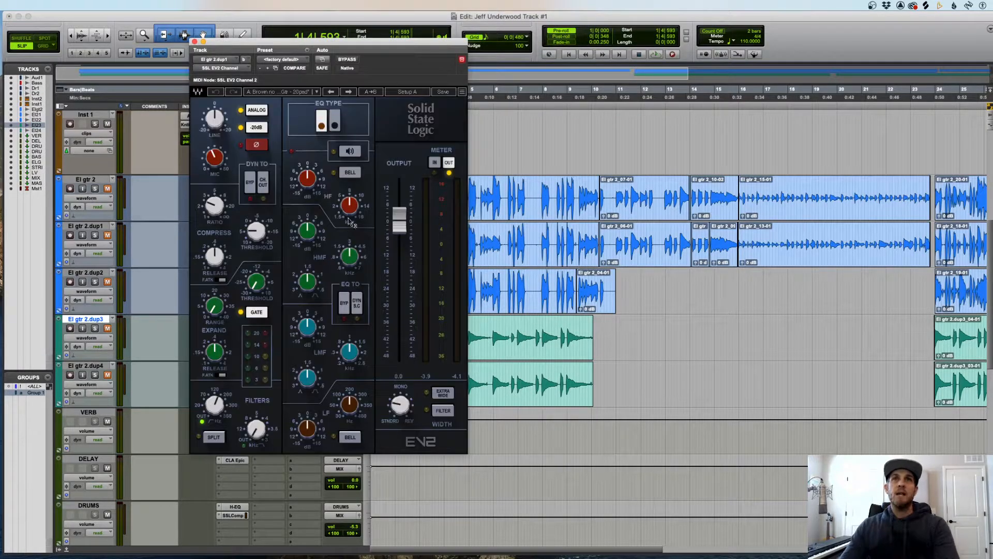
{"action": "left_click_drag", "start_coordinate": [354, 44], "coordinate": [413, 36]}
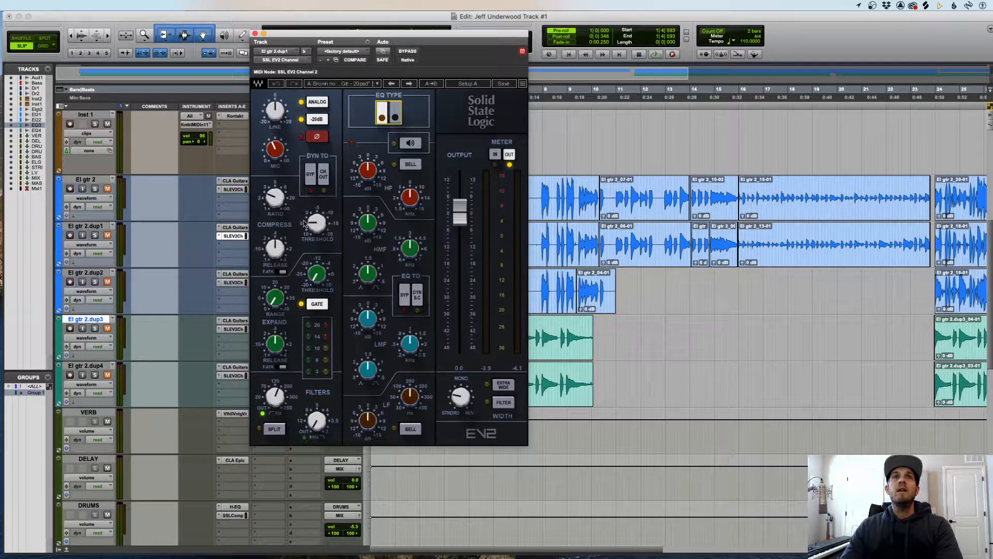
{"action": "left_click", "coordinate": [346, 88]}
{"action": "scroll", "coordinate": [403, 424], "scroll_direction": "down", "scroll_amount": 1}
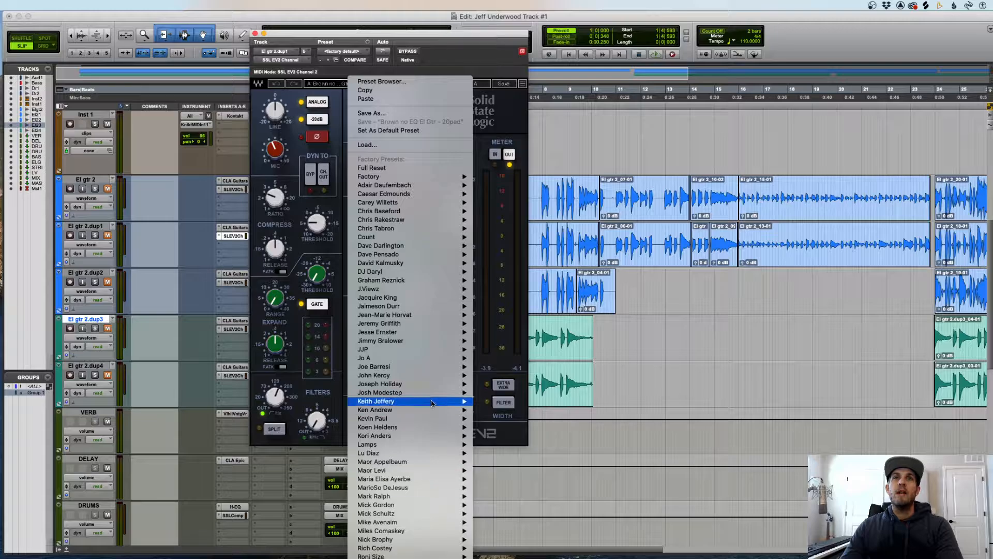
{"action": "left_click", "coordinate": [462, 62]}
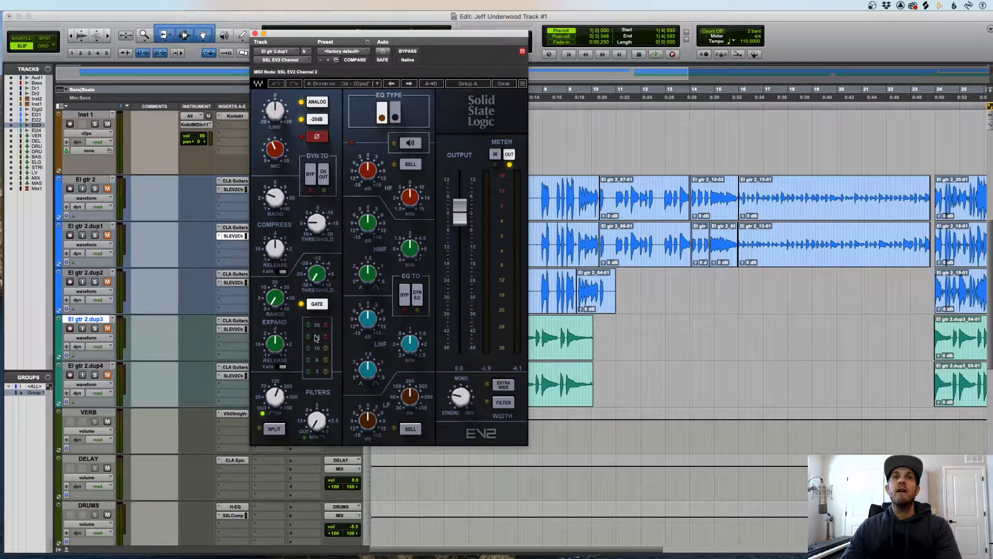
{"action": "left_click_drag", "start_coordinate": [276, 401], "coordinate": [276, 399]}
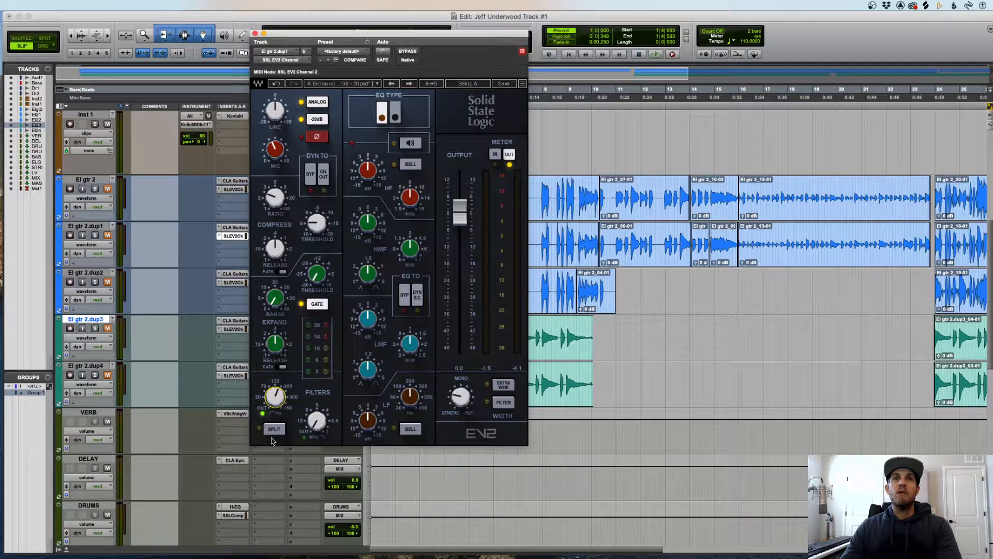
{"action": "left_click", "coordinate": [256, 34]}
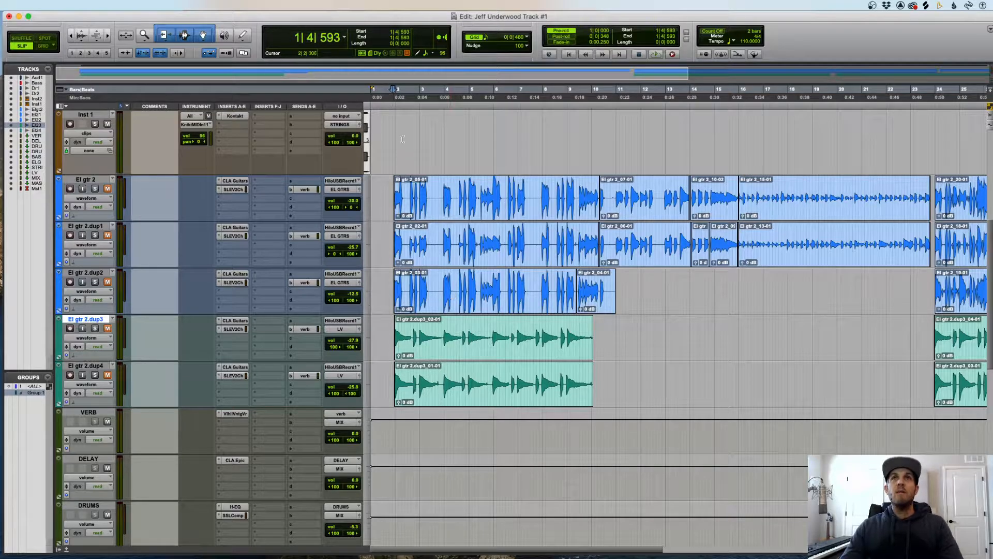
- Play the opening at bars 2 and 3 and compare the bass timing with the drums and guitars
{"action": "left_click", "coordinate": [395, 162]}
{"action": "key", "text": "t"}
{"action": "key", "text": "t"}
{"action": "key", "text": "t"}
{"action": "key", "text": "t"}
{"action": "key", "text": "r"}
{"action": "key", "text": "r"}
{"action": "key", "text": "r"}
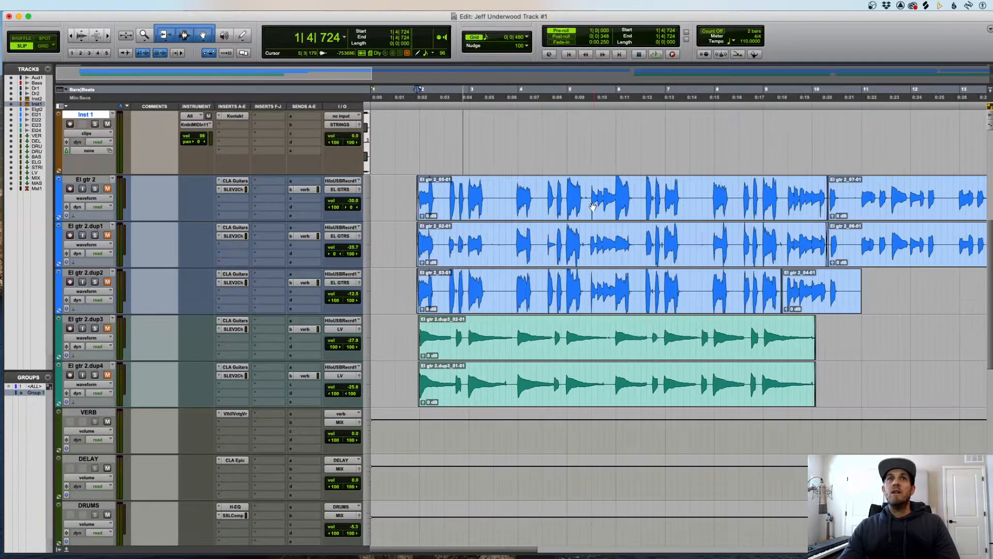
{"action": "scroll", "coordinate": [591, 196], "scroll_direction": "up", "scroll_amount": 5}
{"action": "key", "text": "t"}
{"action": "key", "text": "t"}
{"action": "key", "text": "space"}
{"action": "key", "text": "r"}
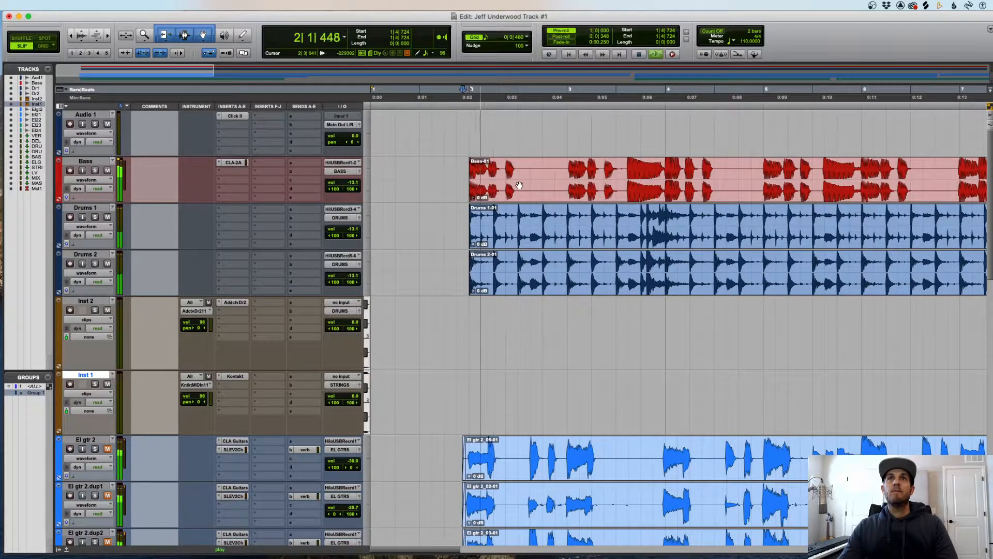
{"action": "key", "text": "t"}
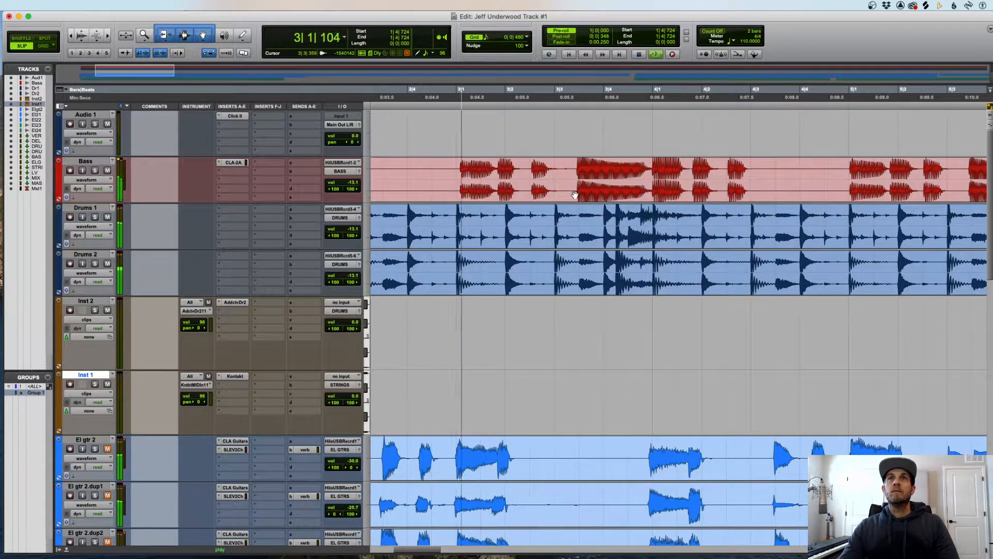
{"action": "left_click", "coordinate": [487, 171]}
{"action": "key", "text": "space"}
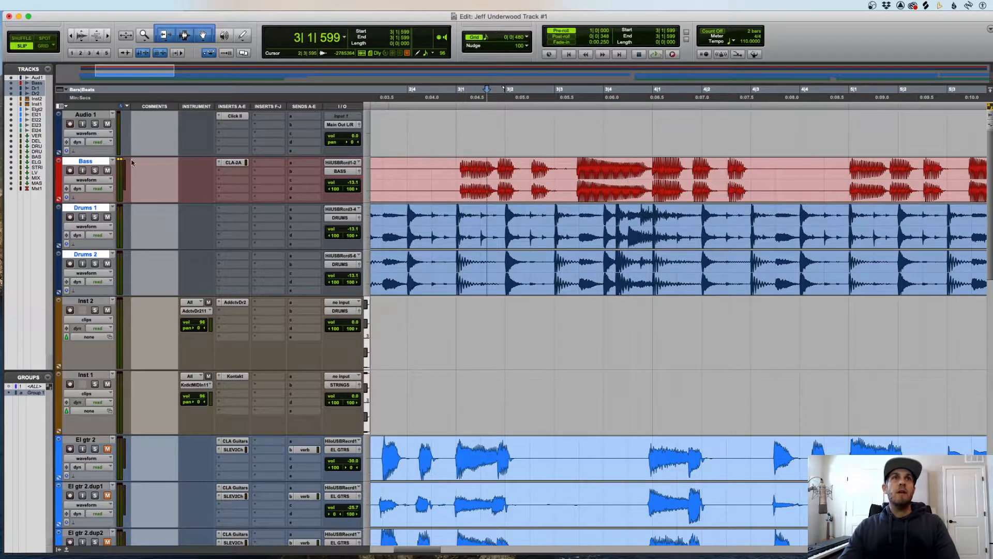
- Turn off Group 1 and place the cursor on the Bass track just before bar 3
{"action": "left_click", "coordinate": [29, 393]}
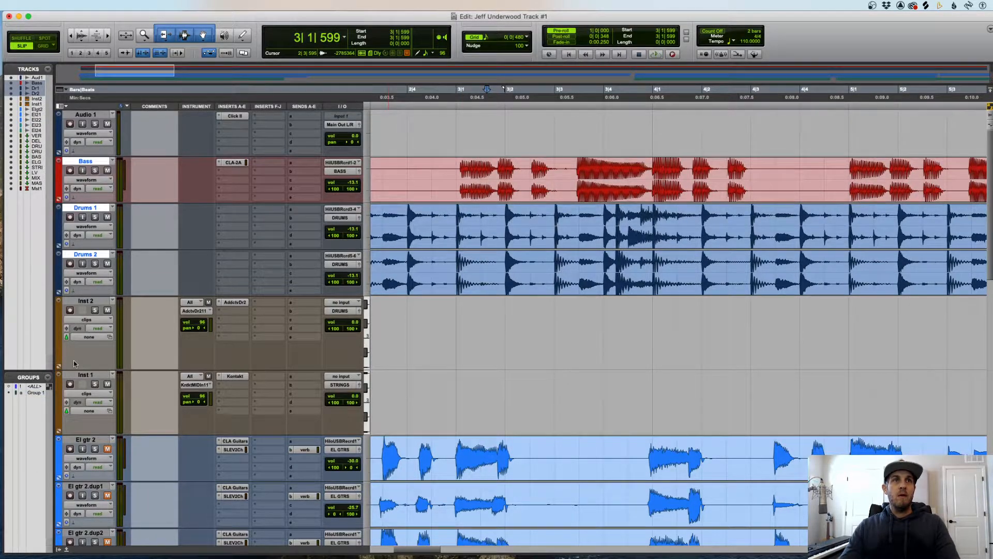
{"action": "left_click", "coordinate": [451, 175]}
{"action": "key", "text": "t"}
{"action": "key", "text": "t"}
{"action": "key", "text": "r"}
{"action": "left_click", "coordinate": [691, 173]}
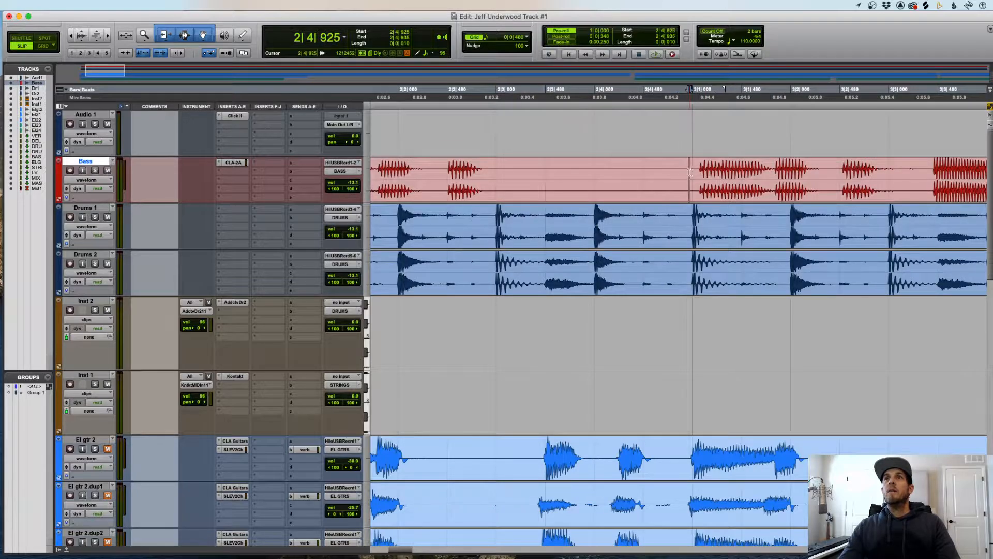
- Separate the first two bass notes of bar 3 into their own clip, shift it slightly later, and play it back
{"action": "left_click", "coordinate": [694, 172]}
{"action": "left_click_drag", "start_coordinate": [694, 172], "coordinate": [769, 174]}
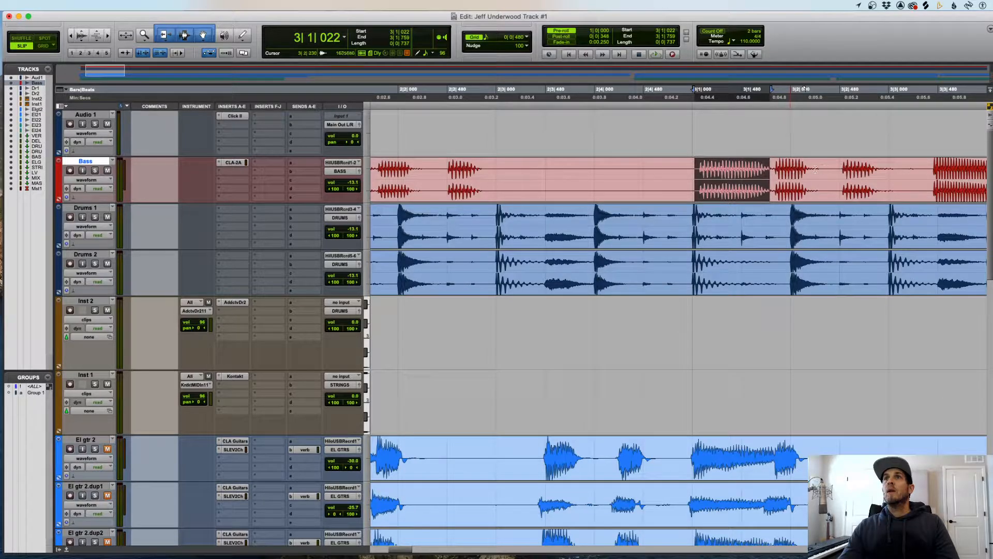
{"action": "left_click_drag", "start_coordinate": [817, 170], "coordinate": [704, 183]}
{"action": "key", "text": "b"}
{"action": "left_click", "coordinate": [629, 175]}
{"action": "key", "text": "space"}
{"action": "scroll", "coordinate": [735, 191], "scroll_direction": "right", "scroll_amount": 5}
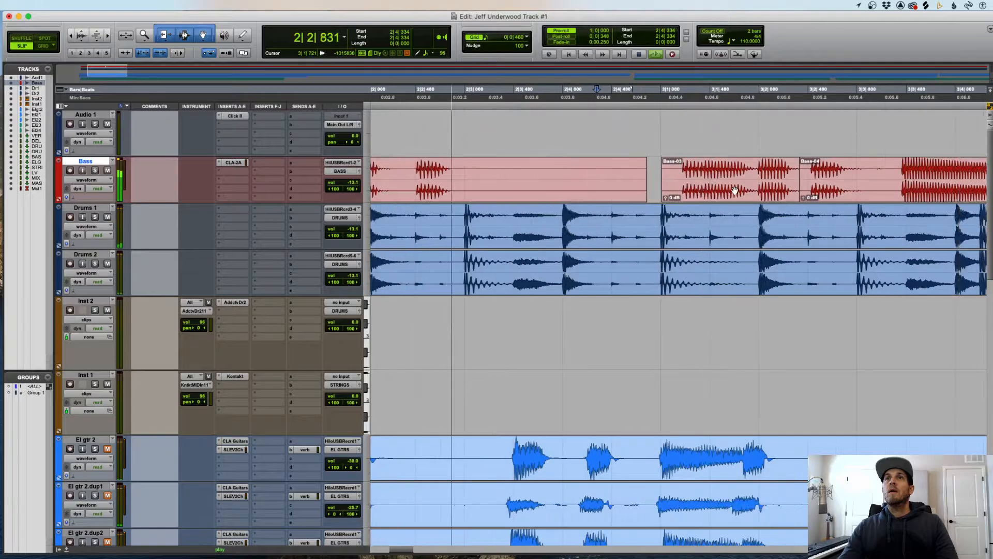
{"action": "scroll", "coordinate": [735, 191], "scroll_direction": "right", "scroll_amount": 3}
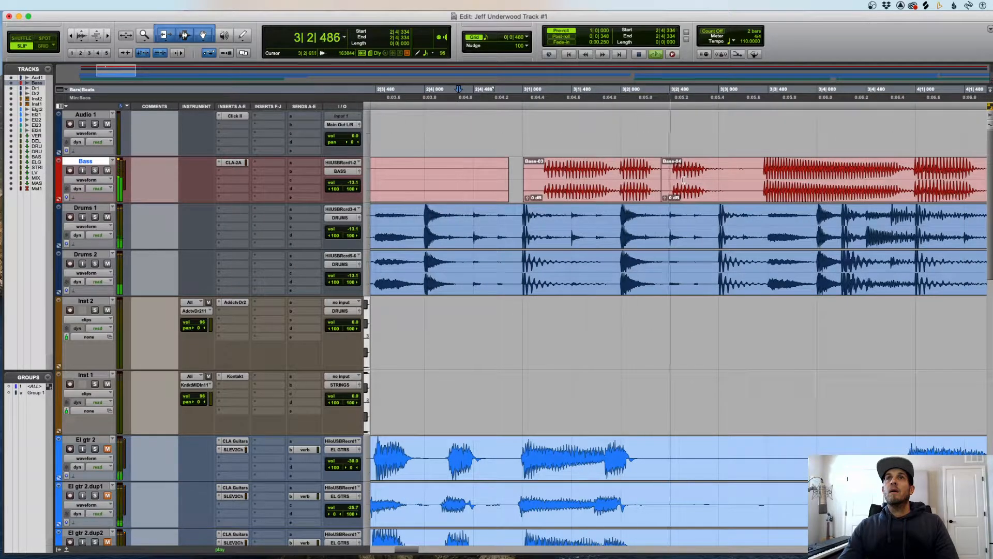
{"action": "key", "text": "space"}
- Split the two bass notes of bar 3 and move the first one earlier onto the downbeat, and listen
{"action": "left_click", "coordinate": [618, 177]}
{"action": "key", "text": "b"}
{"action": "left_click_drag", "start_coordinate": [598, 193], "coordinate": [578, 195]}
{"action": "left_click", "coordinate": [465, 173]}
{"action": "key", "text": "space"}
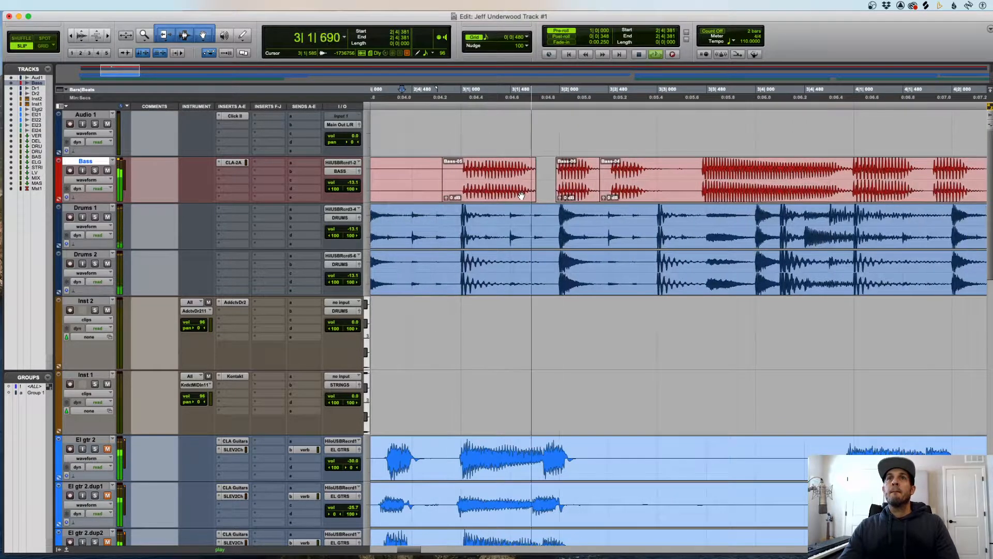
{"action": "key", "text": "space"}
- Set the grid value to 0|0|240, and move the second bass note of bar 3 earlier against the first
{"action": "left_click", "coordinate": [577, 191]}
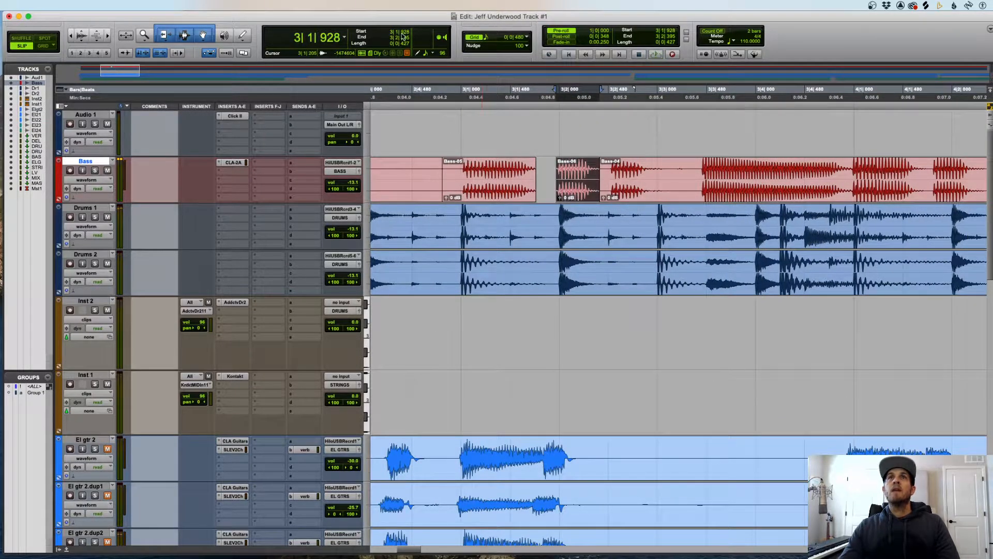
{"action": "left_click", "coordinate": [514, 37]}
{"action": "left_click", "coordinate": [522, 39]}
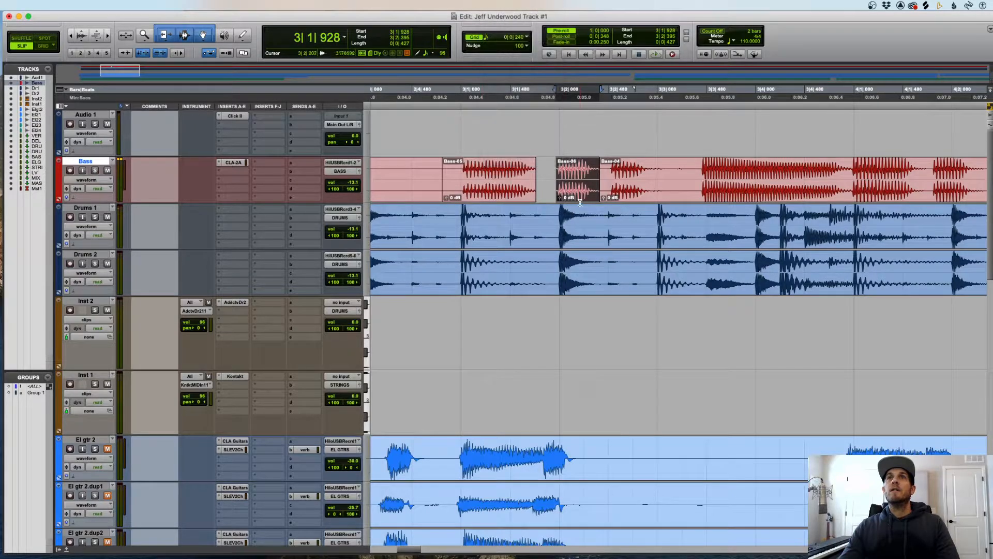
{"action": "left_click_drag", "start_coordinate": [578, 193], "coordinate": [533, 193]}
{"action": "key", "text": "space"}
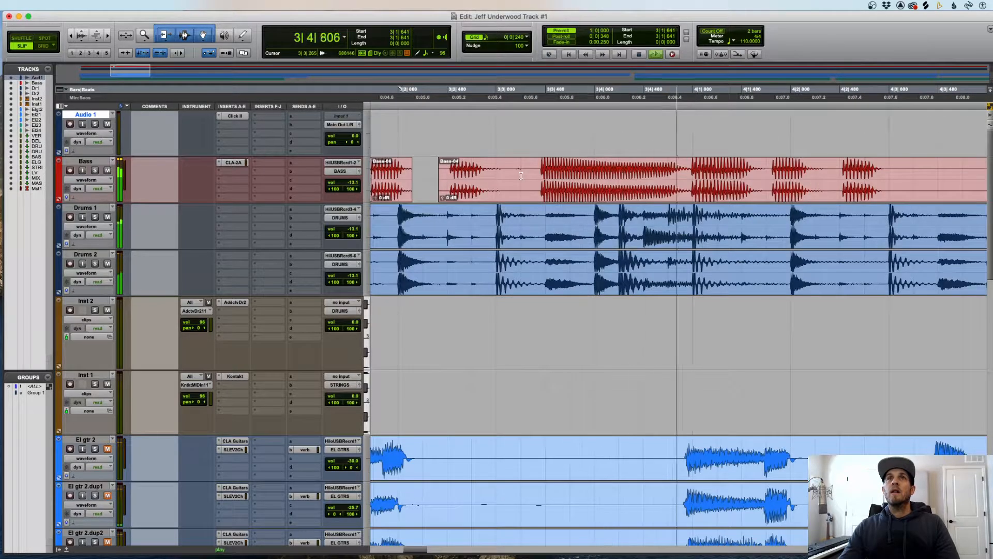
{"action": "key", "text": "space"}
- Separate the long bass note starting near 3|3|425 into its own clip and shift it slightly later
{"action": "left_click", "coordinate": [532, 170]}
{"action": "left_click", "coordinate": [546, 165]}
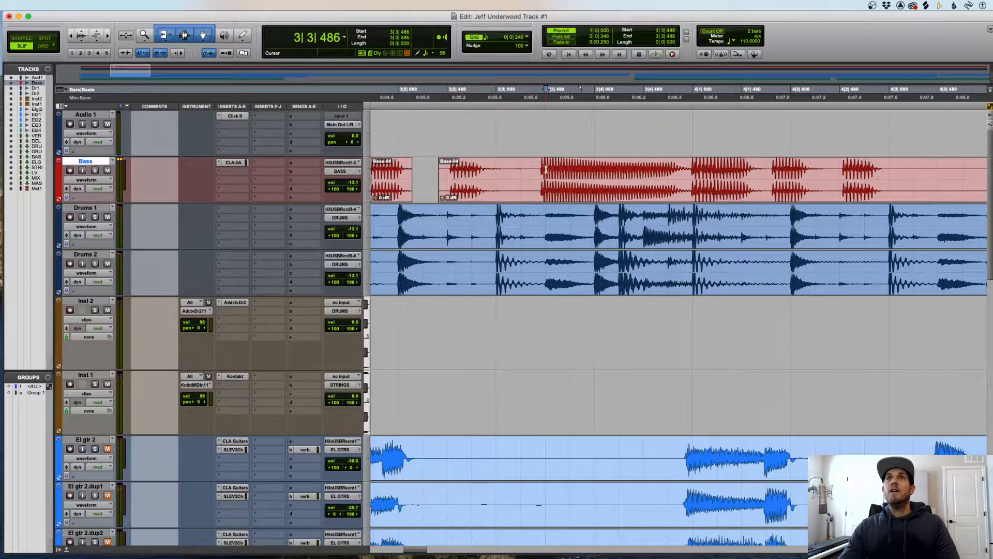
{"action": "key", "text": "super+bracketright"}
{"action": "left_click_drag", "start_coordinate": [678, 122], "coordinate": [700, 171]}
{"action": "left_click", "coordinate": [668, 171]}
{"action": "key", "text": "super+bracketleft"}
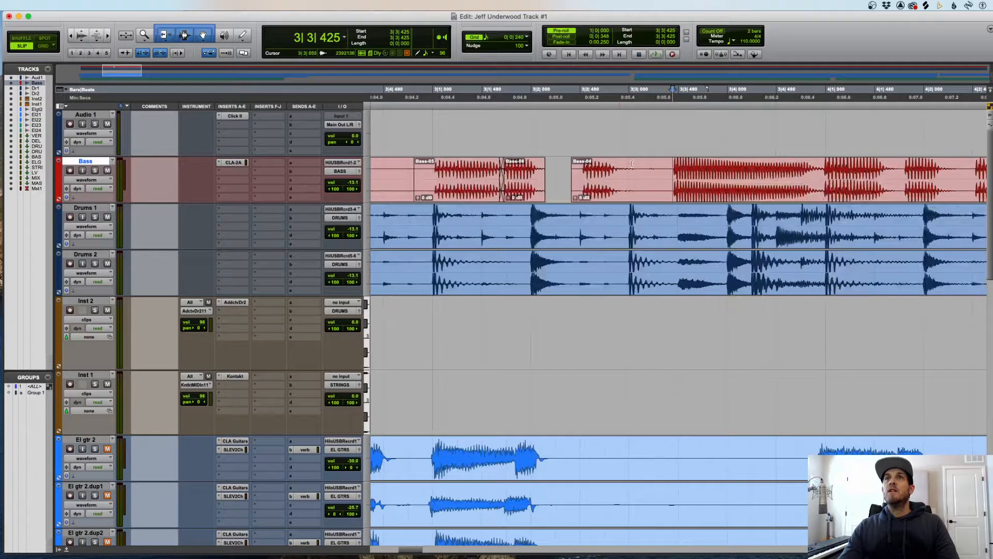
{"action": "key", "text": "super+bracketright"}
{"action": "scroll", "coordinate": [678, 166], "scroll_direction": "right", "scroll_amount": 5}
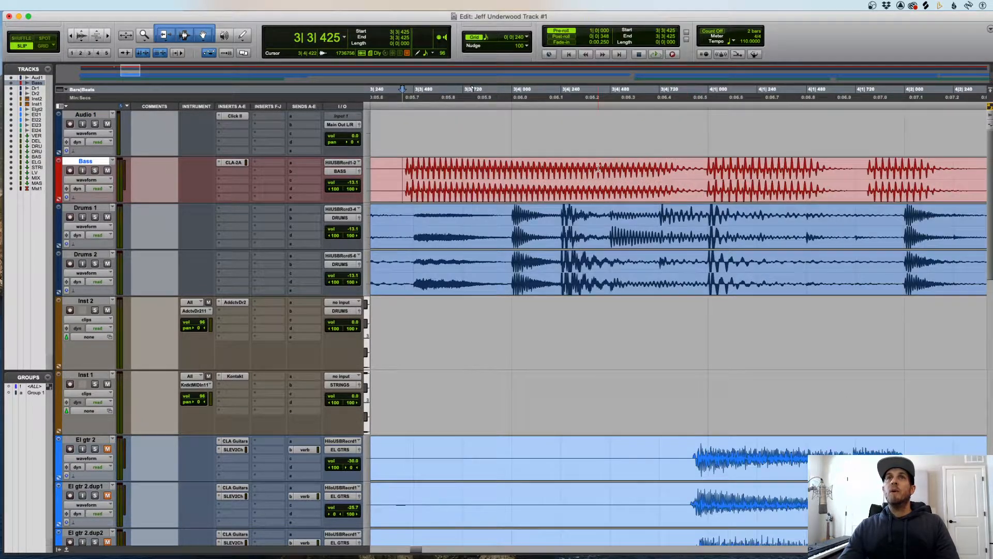
{"action": "left_click_drag", "start_coordinate": [403, 171], "coordinate": [695, 166]}
{"action": "key", "text": "b"}
{"action": "left_click_drag", "start_coordinate": [643, 188], "coordinate": [649, 189]}
{"action": "left_click", "coordinate": [468, 173]}
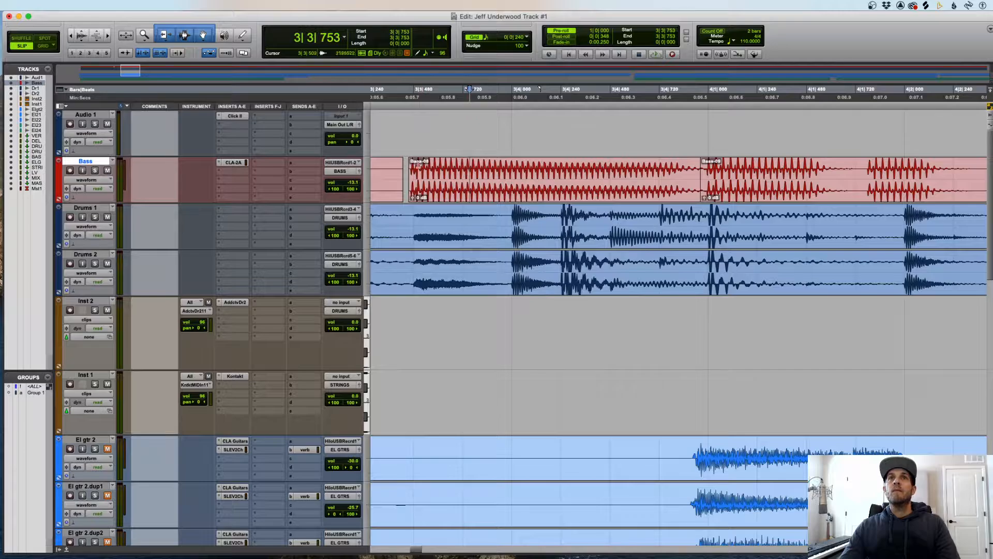
- Remove the silence before the long bass note in bar 3, fade the edges of the edited clips, and listen
{"action": "key", "text": "r"}
{"action": "left_click", "coordinate": [506, 171]}
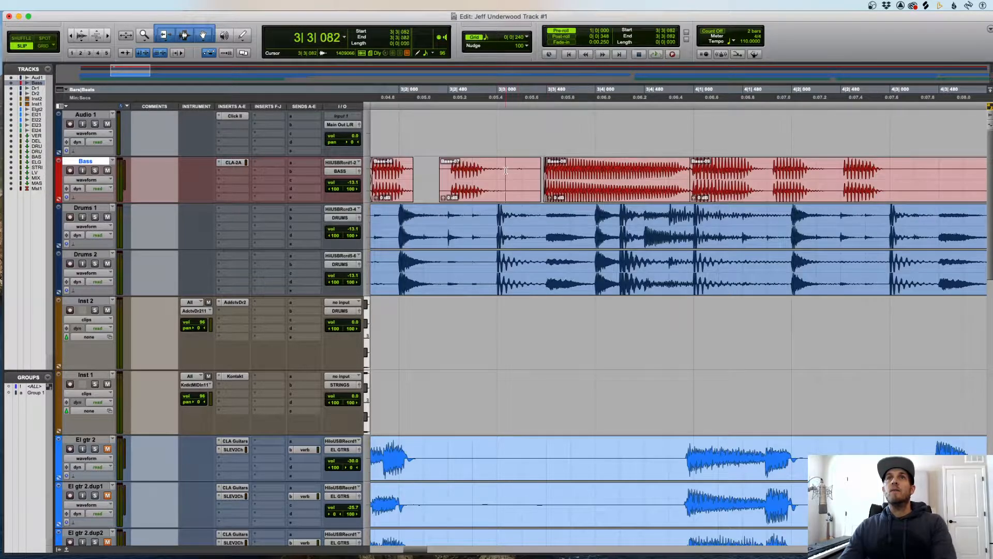
{"action": "left_click_drag", "start_coordinate": [506, 171], "coordinate": [567, 163]}
{"action": "key", "text": "r"}
{"action": "key", "text": "t"}
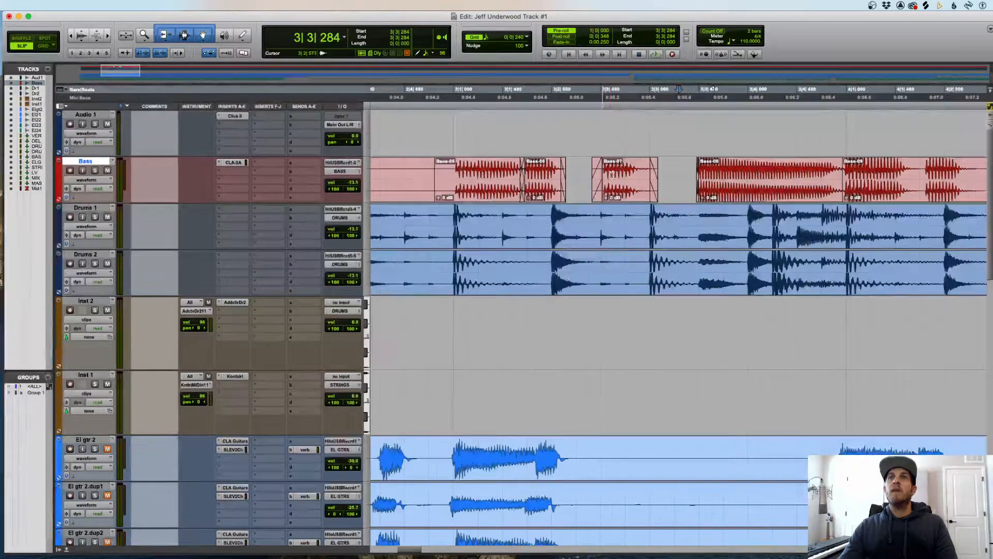
{"action": "key", "text": "space"}
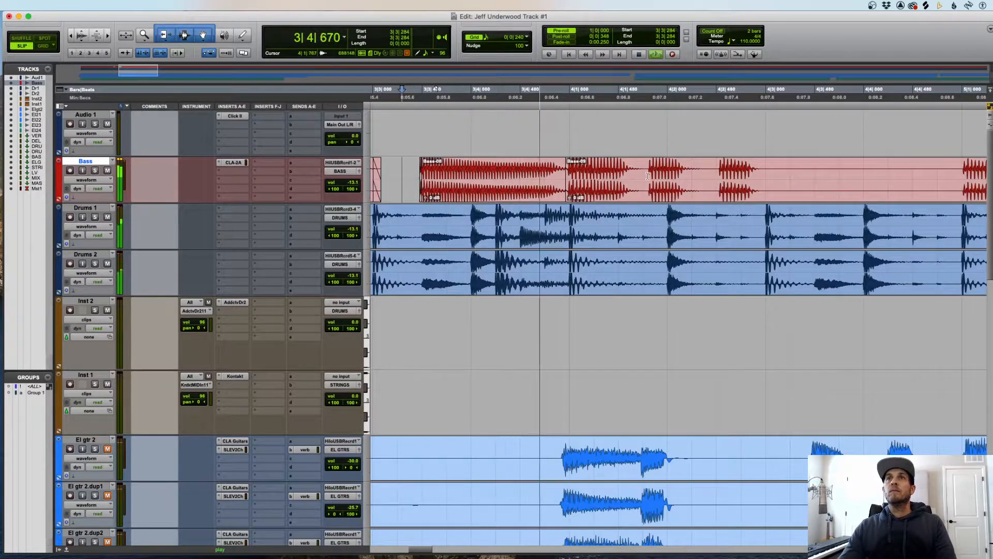
{"action": "key", "text": "space"}
- Separate the second bass note of bar 4, shift it slightly earlier, and play on from there
{"action": "left_click_drag", "start_coordinate": [708, 179], "coordinate": [667, 190]}
{"action": "left_click", "coordinate": [678, 163]}
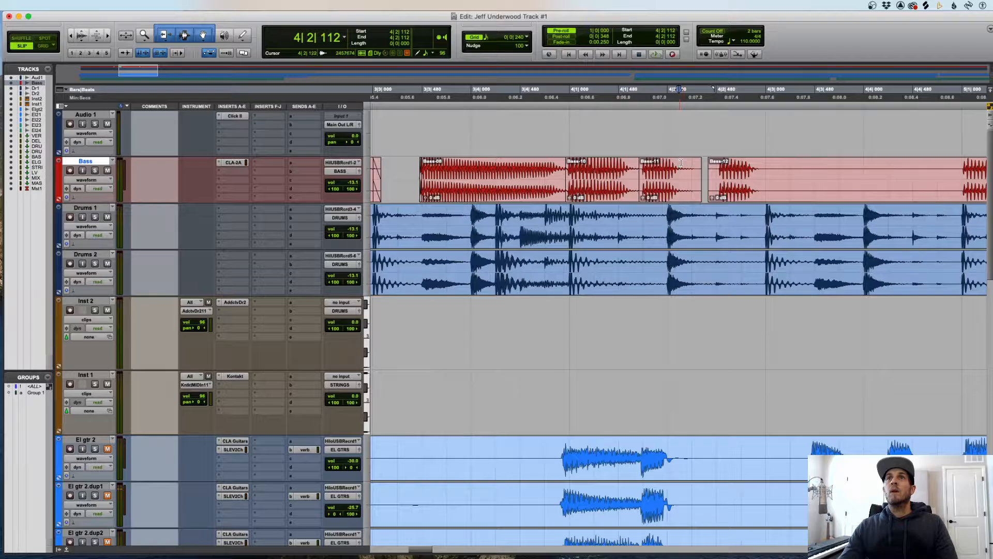
{"action": "key", "text": "space"}
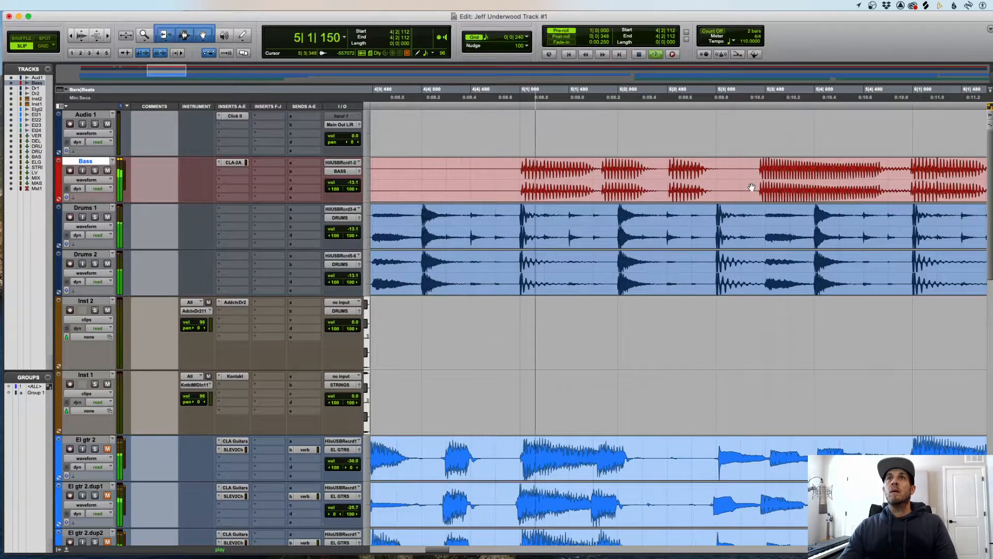
- Separate and advance the second bass note of bar 5, and trim the silence before the third note
{"action": "left_click_drag", "start_coordinate": [653, 171], "coordinate": [590, 177]}
{"action": "key", "text": "space"}
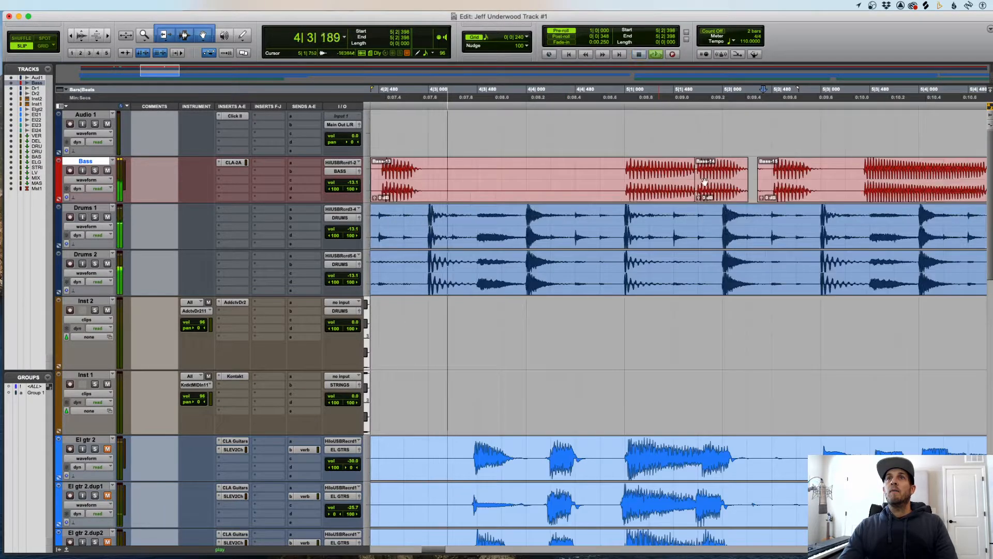
{"action": "left_click_drag", "start_coordinate": [754, 173], "coordinate": [766, 173]}
{"action": "key", "text": "Delete"}
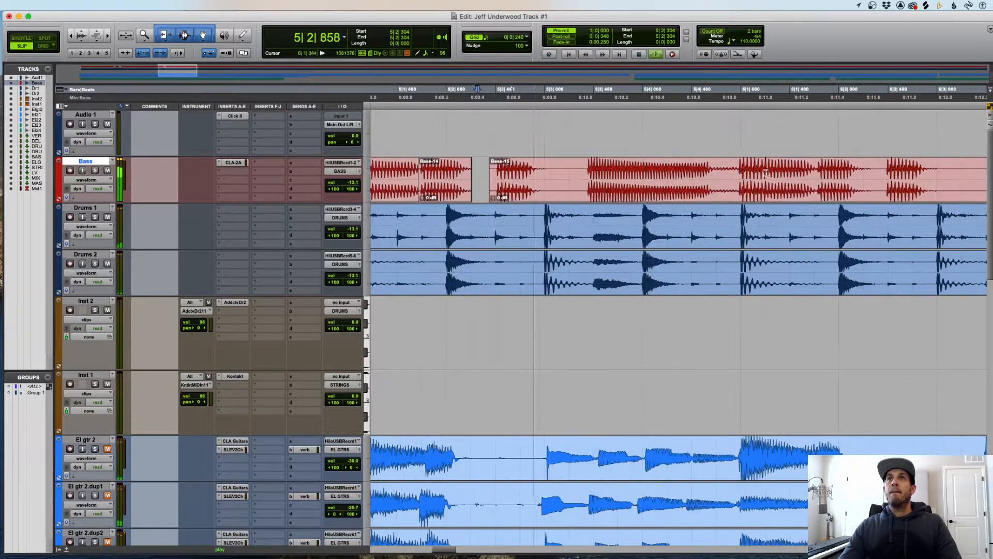
- Separate the long bass note from 5|3|311 to 5|4|763, shift it slightly later, and play it back
{"action": "key", "text": "space"}
{"action": "left_click_drag", "start_coordinate": [576, 173], "coordinate": [711, 173]}
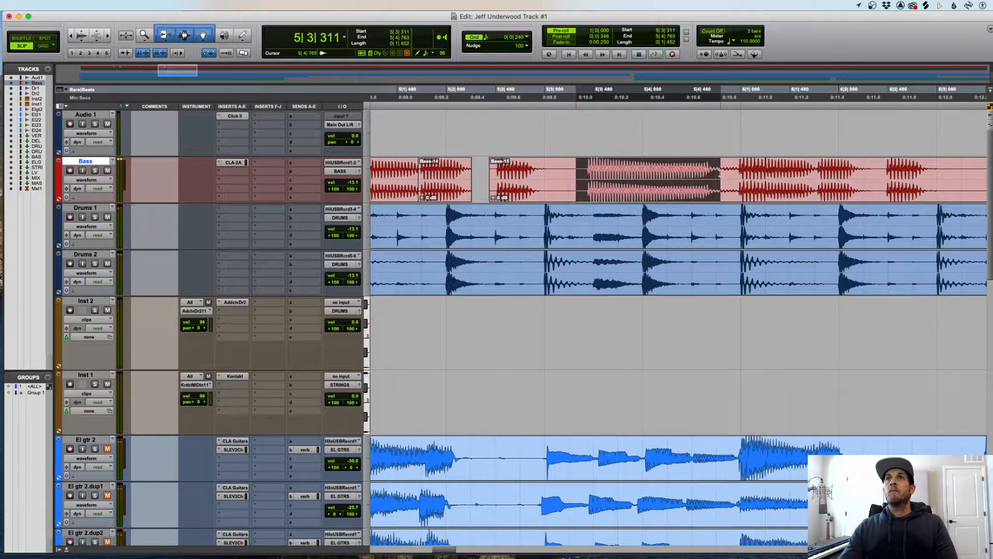
{"action": "left_click", "coordinate": [693, 192]}
{"action": "key", "text": "space"}
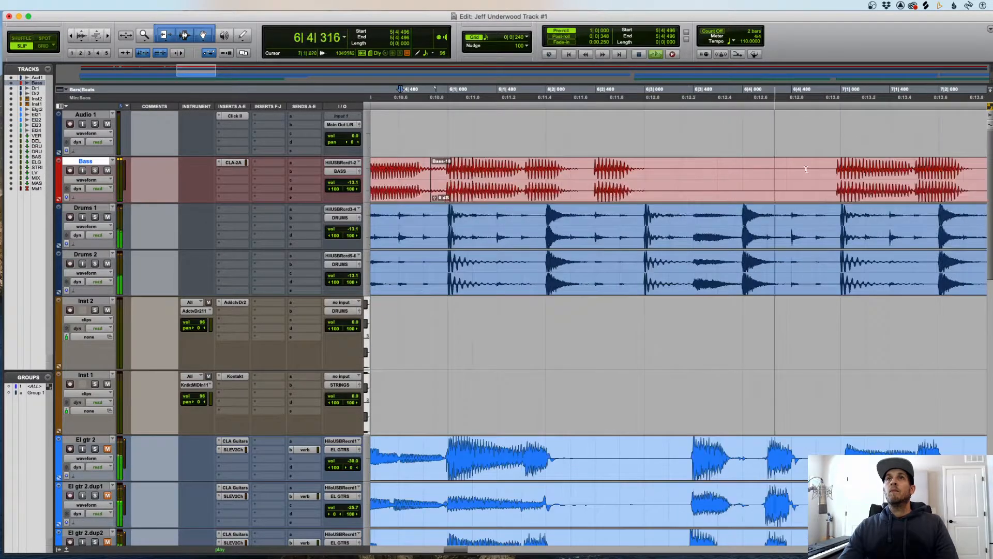
- Separate the second bass note of bar 6 into its own clip, shift it slightly earlier, and listen
{"action": "key", "text": "space"}
{"action": "left_click_drag", "start_coordinate": [523, 171], "coordinate": [562, 198]}
{"action": "left_click", "coordinate": [600, 169]}
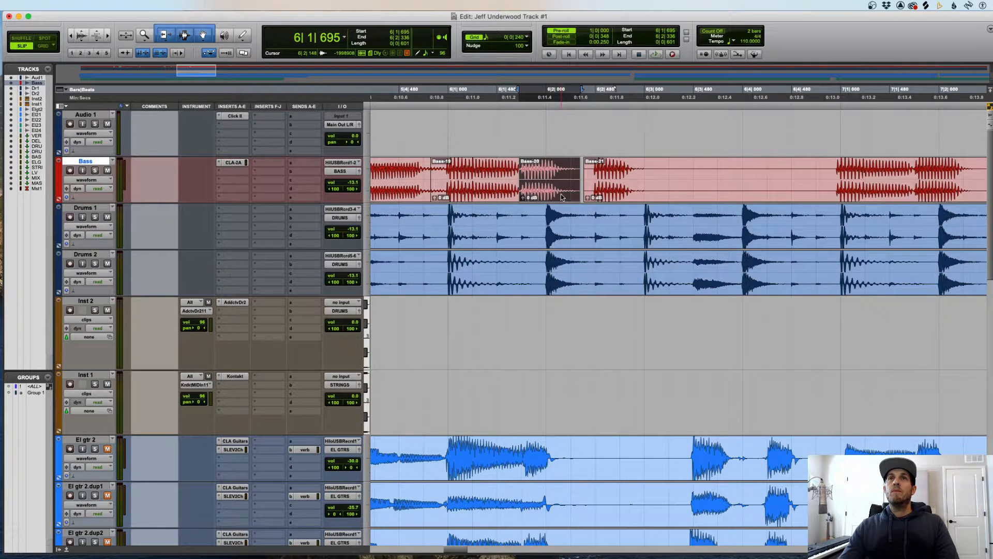
{"action": "left_click", "coordinate": [623, 166]}
{"action": "key", "text": "space"}
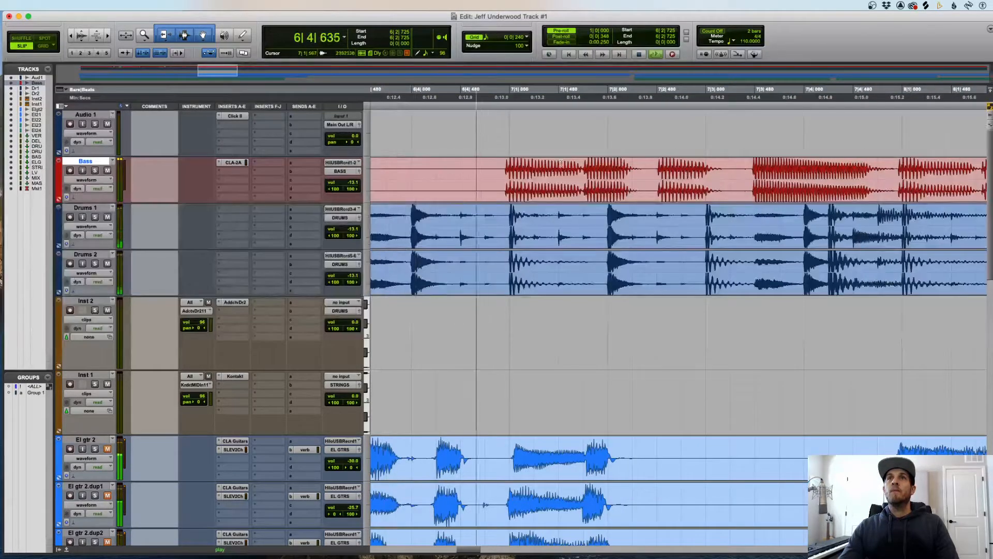
- Cut away the sliver from 6|1|683 to 6|1|707 between the first two bass notes of bar 6
{"action": "key", "text": "space"}
{"action": "left_click", "coordinate": [426, 134]}
{"action": "key", "text": "super+bracketright"}
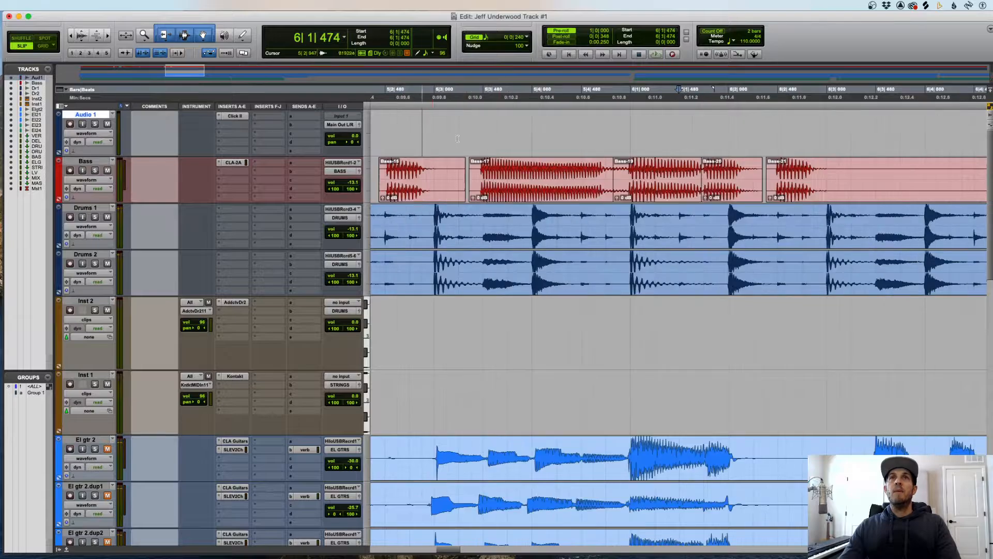
{"action": "key", "text": "super+bracketright"}
{"action": "left_click_drag", "start_coordinate": [722, 198], "coordinate": [724, 200]}
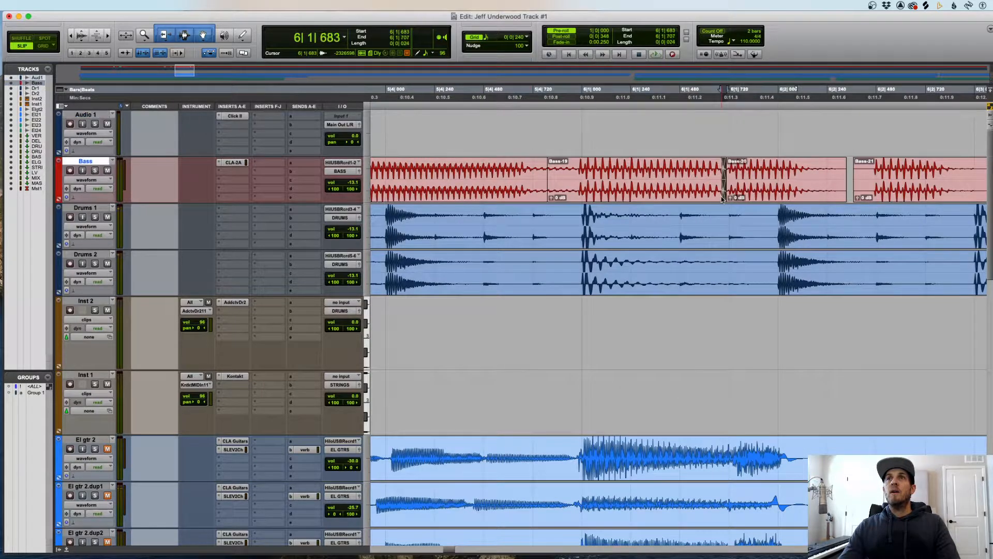
{"action": "double_click", "coordinate": [745, 183]}
{"action": "left_click", "coordinate": [743, 172]}
- Add fades to all edited bass clips from bar 2 through bar 6, and check the clip joins in bar 5
{"action": "key", "text": "r"}
{"action": "key", "text": "r"}
{"action": "key", "text": "r"}
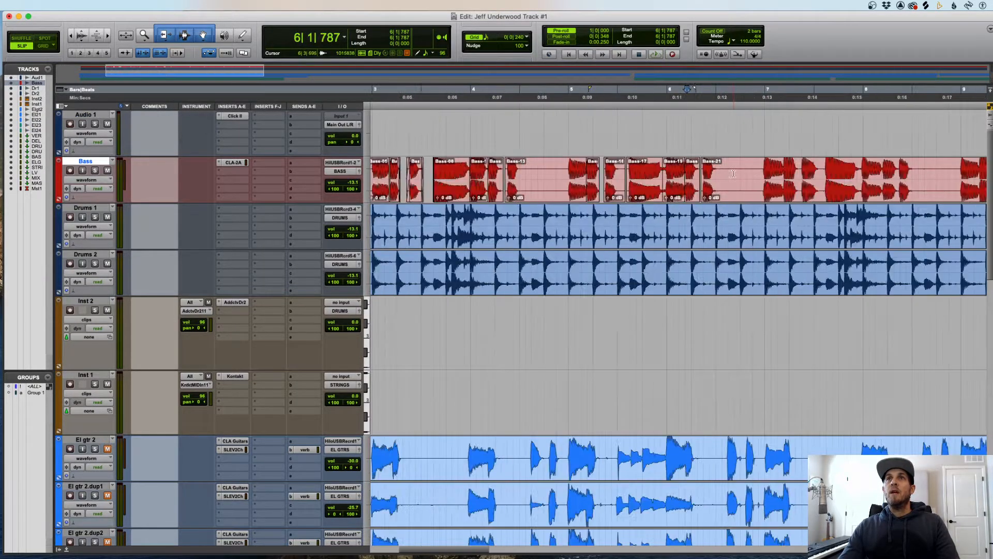
{"action": "key", "text": "r"}
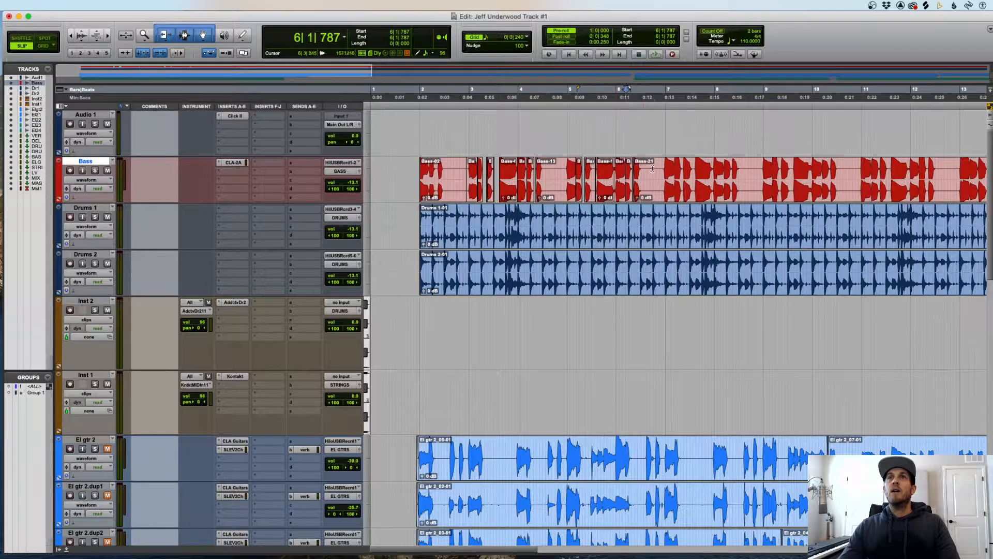
{"action": "left_click_drag", "start_coordinate": [654, 168], "coordinate": [419, 172]}
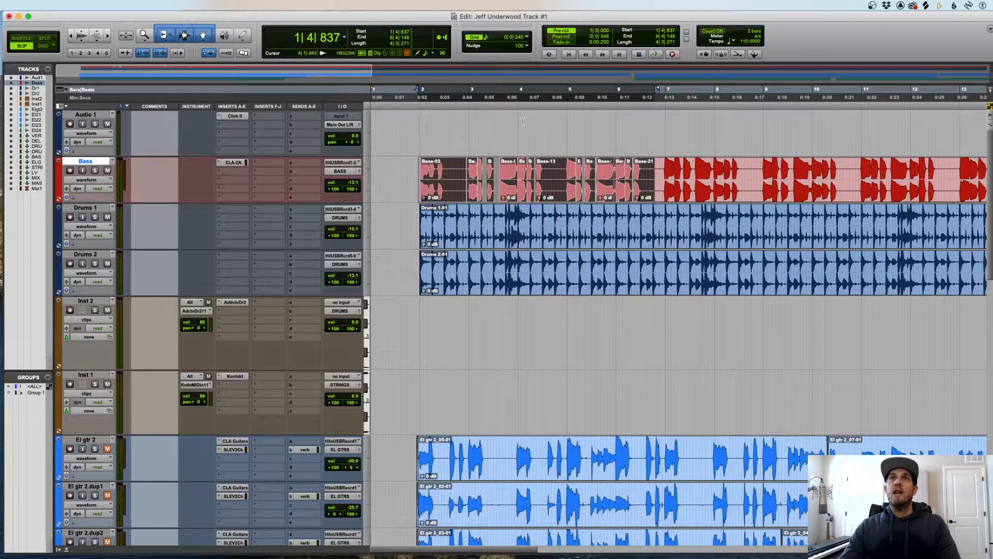
{"action": "left_click", "coordinate": [570, 124]}
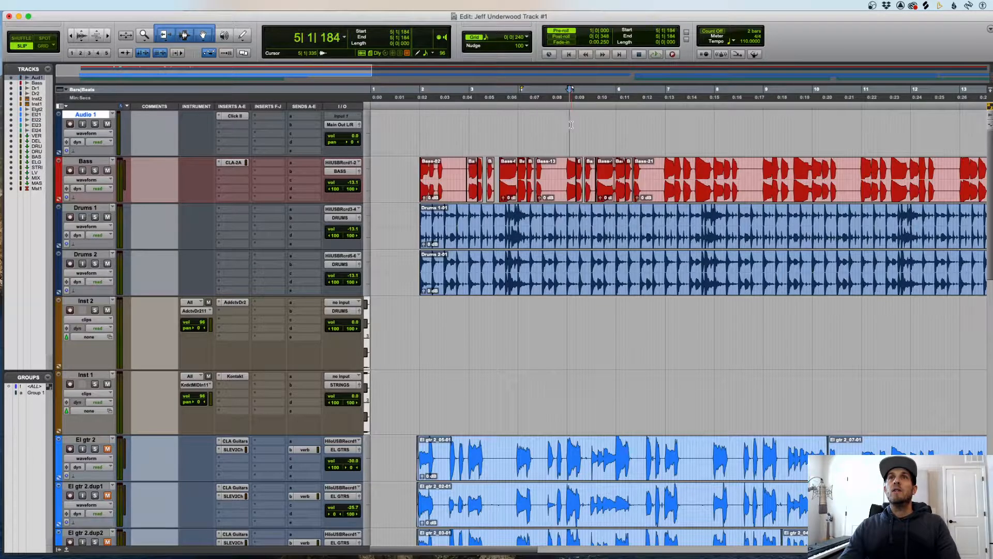
{"action": "key", "text": "t"}
{"action": "key", "text": "t"}
{"action": "key", "text": "t"}
{"action": "key", "text": "t"}
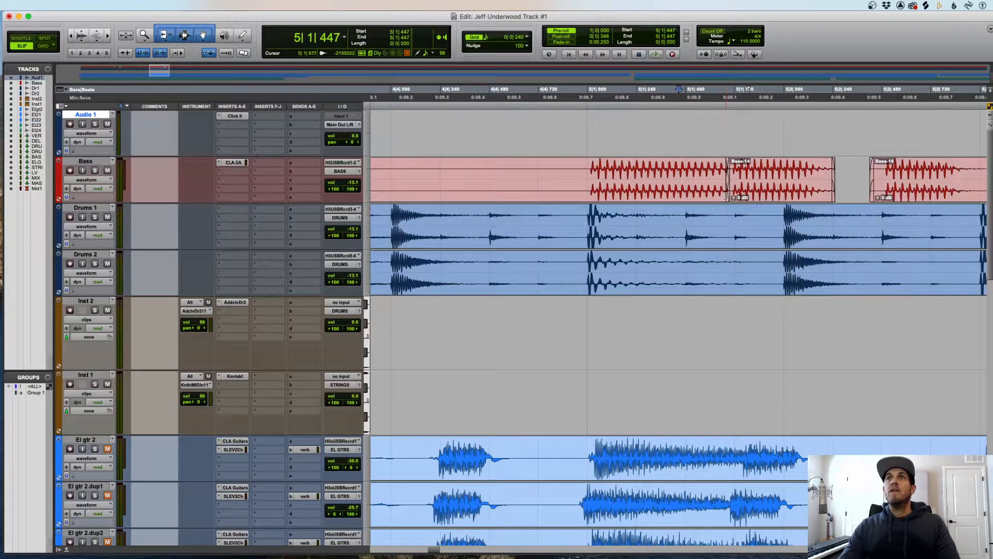
- Play back the edited bass clips through bars 5 and 6 to check their timing against the drums
{"action": "key", "text": "t"}
{"action": "key", "text": "r"}
{"action": "left_click", "coordinate": [618, 173]}
{"action": "key", "text": "r"}
{"action": "key", "text": "r"}
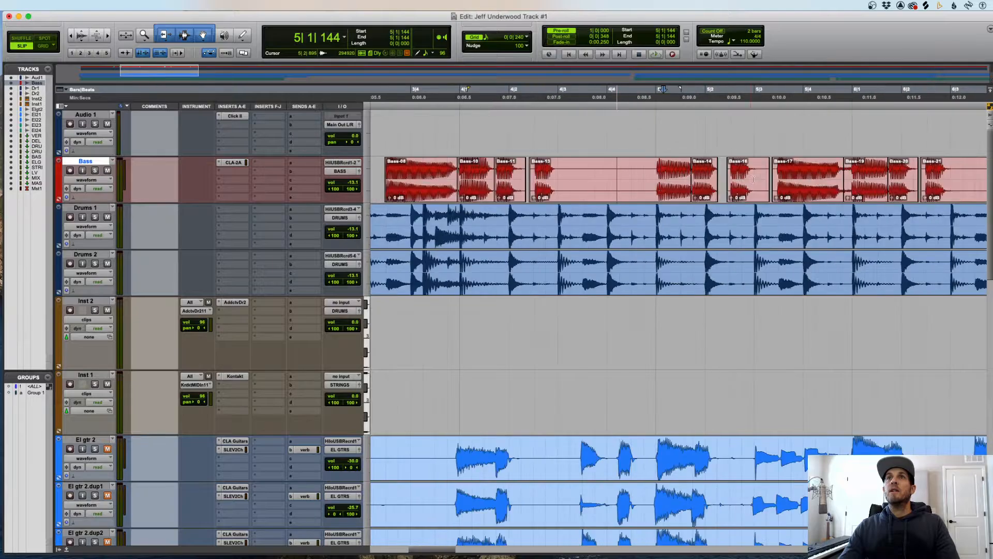
{"action": "key", "text": "r"}
{"action": "left_click", "coordinate": [768, 125]}
{"action": "key", "text": "t"}
{"action": "key", "text": "space"}
{"action": "key", "text": "t"}
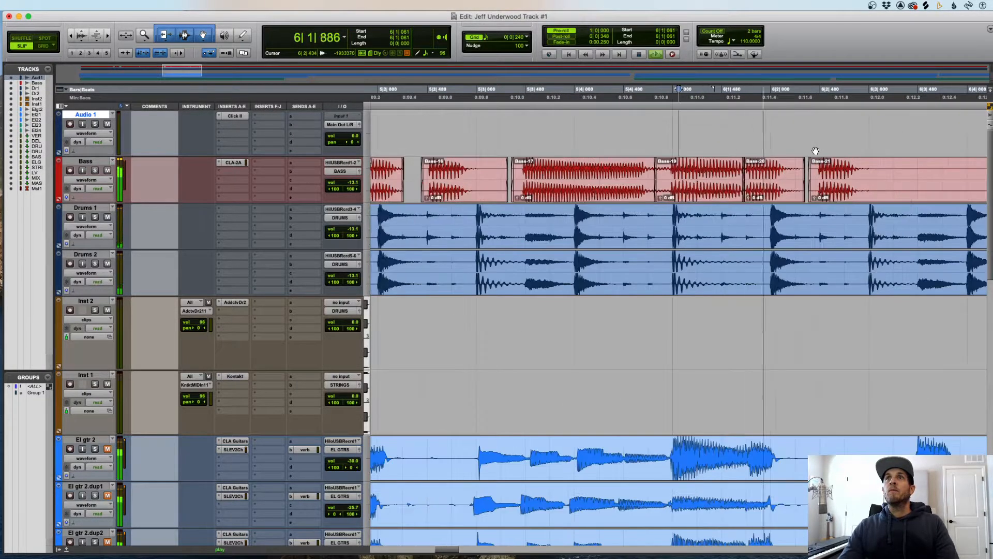
{"action": "key", "text": "space"}
- Separate the bass at the start of bar 7 into its own clip and play on into bar 8
{"action": "left_click", "coordinate": [611, 174]}
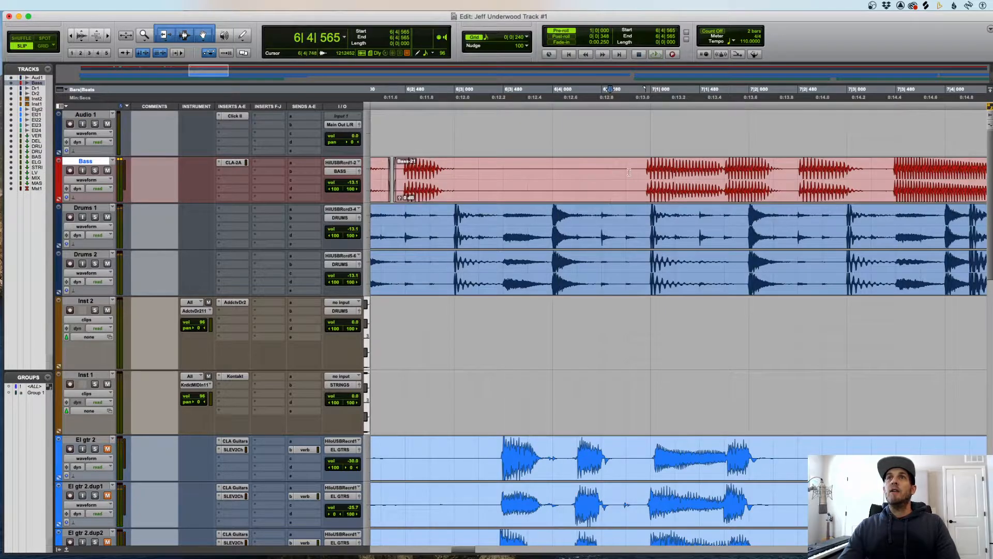
{"action": "left_click_drag", "start_coordinate": [629, 173], "coordinate": [757, 192]}
{"action": "key", "text": "t"}
{"action": "key", "text": "r"}
{"action": "left_click", "coordinate": [689, 176]}
{"action": "key", "text": "b"}
{"action": "left_click", "coordinate": [804, 171]}
{"action": "key", "text": "space"}
{"action": "scroll", "coordinate": [804, 171], "scroll_direction": "right", "scroll_amount": 5}
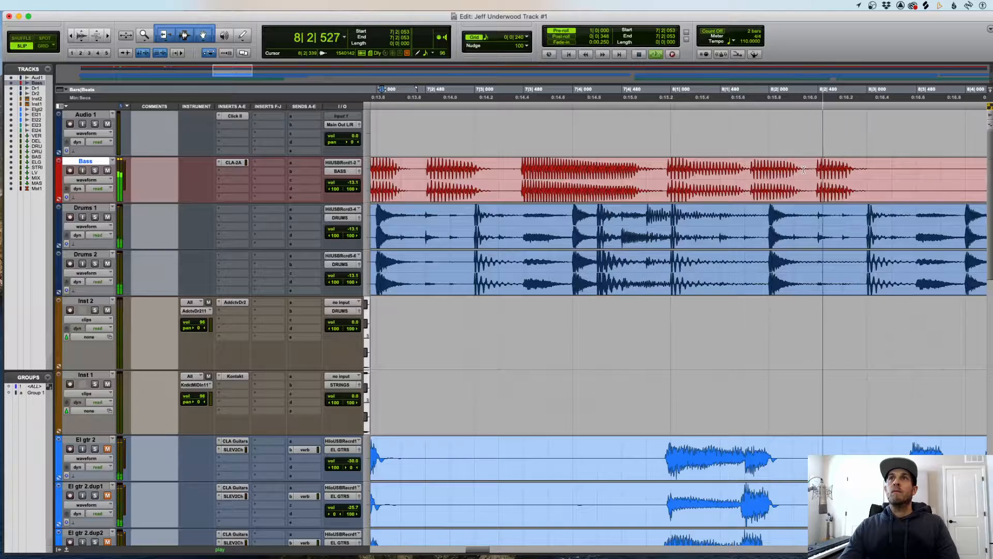
- Separate the second bass note of bar 8 into its own clip, shift it slightly earlier, and play on to bar 11
{"action": "mouse_move", "coordinate": [803, 170]}
{"action": "left_mouse_down"}
{"action": "mouse_move", "coordinate": [748, 174]}
{"action": "mouse_move", "coordinate": [774, 189]}
{"action": "mouse_move", "coordinate": [807, 165]}
{"action": "left_mouse_up"}
{"action": "key", "text": "b"}
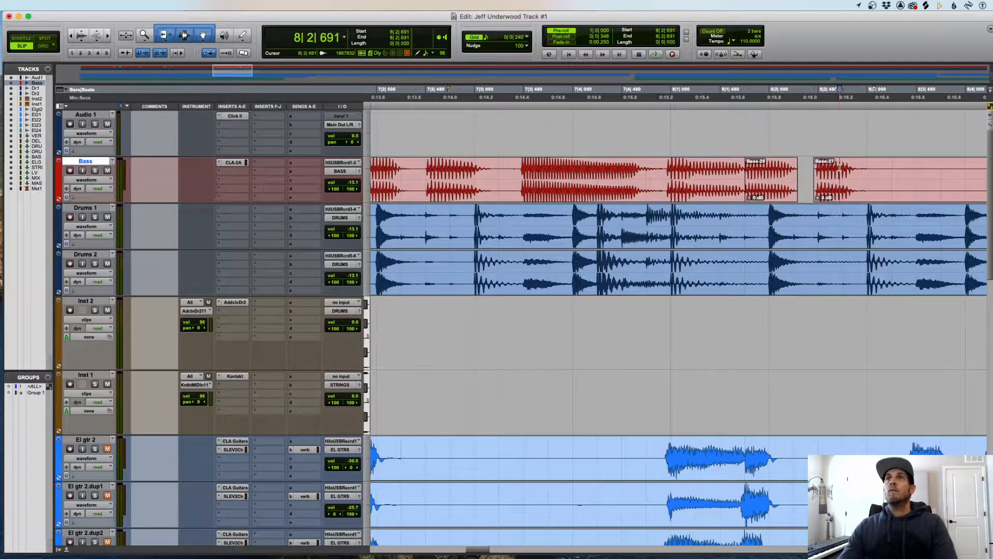
{"action": "key", "text": "space"}
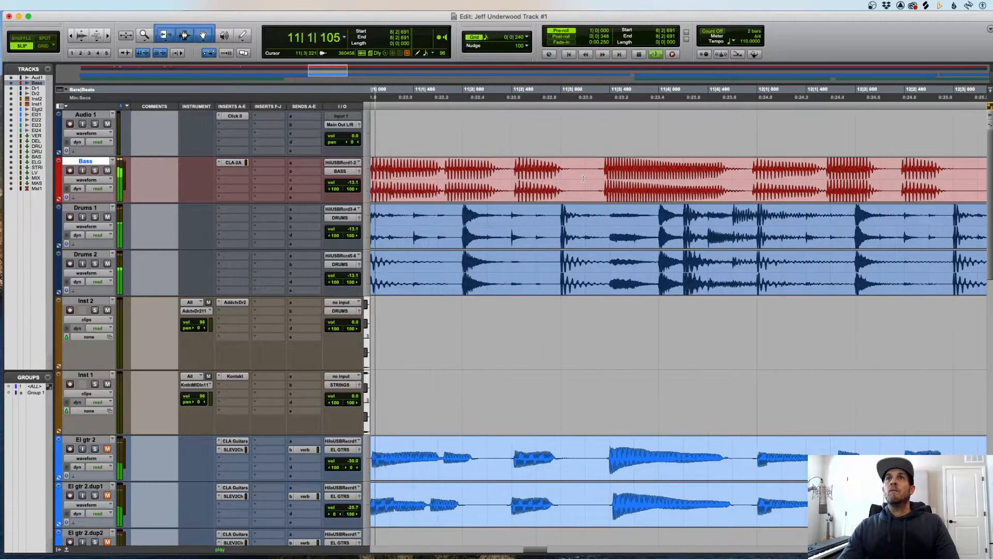
{"action": "key", "text": "space"}
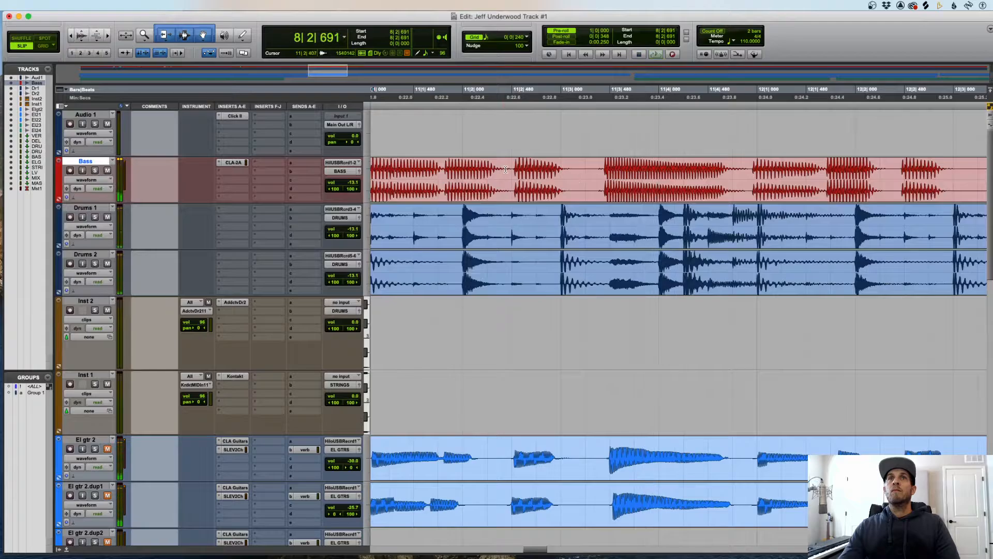
- Separate the second bass note of bar 11 into its own clip, shift it slightly earlier, and listen into bar 12
{"action": "left_click_drag", "start_coordinate": [506, 178], "coordinate": [468, 188]}
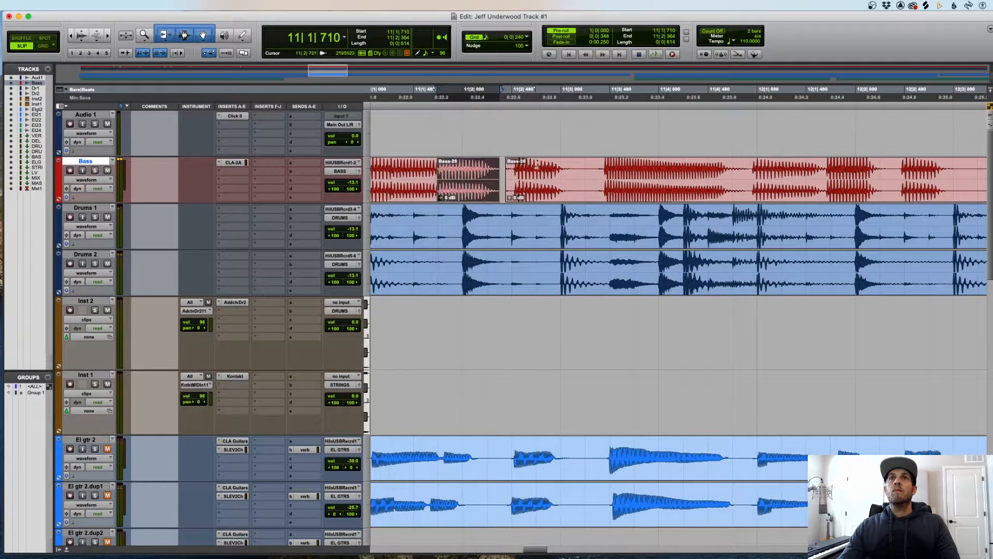
{"action": "key", "text": "space"}
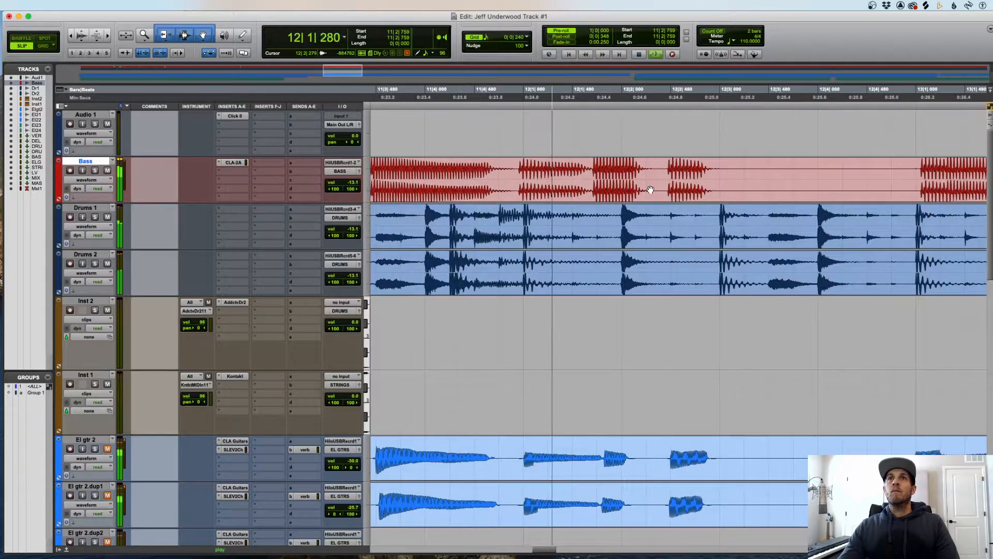
{"action": "key", "text": "space"}
- Separate the first two bass notes of bar 12 into their own clip and play on through bar 13
{"action": "left_click_drag", "start_coordinate": [512, 174], "coordinate": [634, 193]}
{"action": "left_click", "coordinate": [741, 164]}
{"action": "key", "text": "space"}
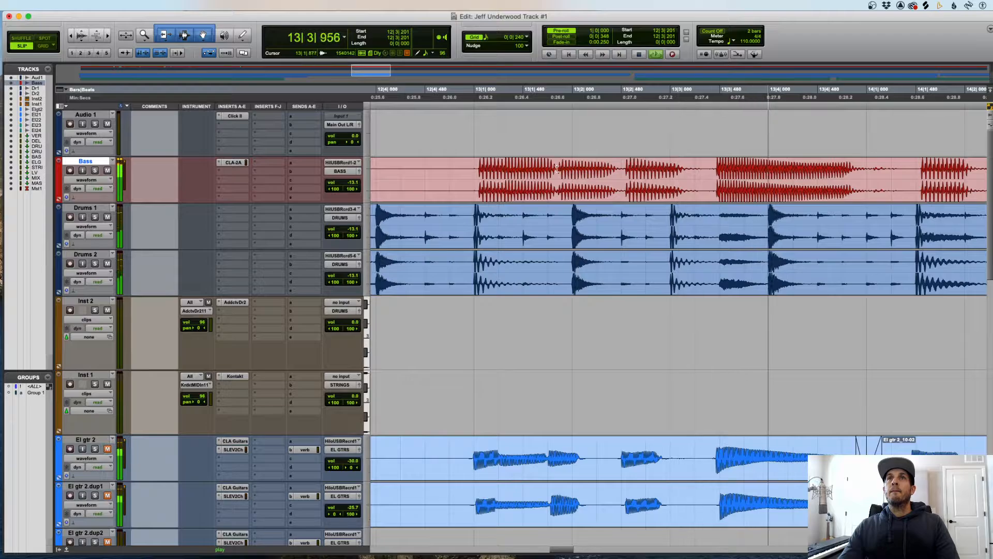
{"action": "key", "text": "space"}
- Delete the first bass note of bar 13, from 12|4|898 to 13|1|811
{"action": "left_click_drag", "start_coordinate": [468, 170], "coordinate": [553, 170]}
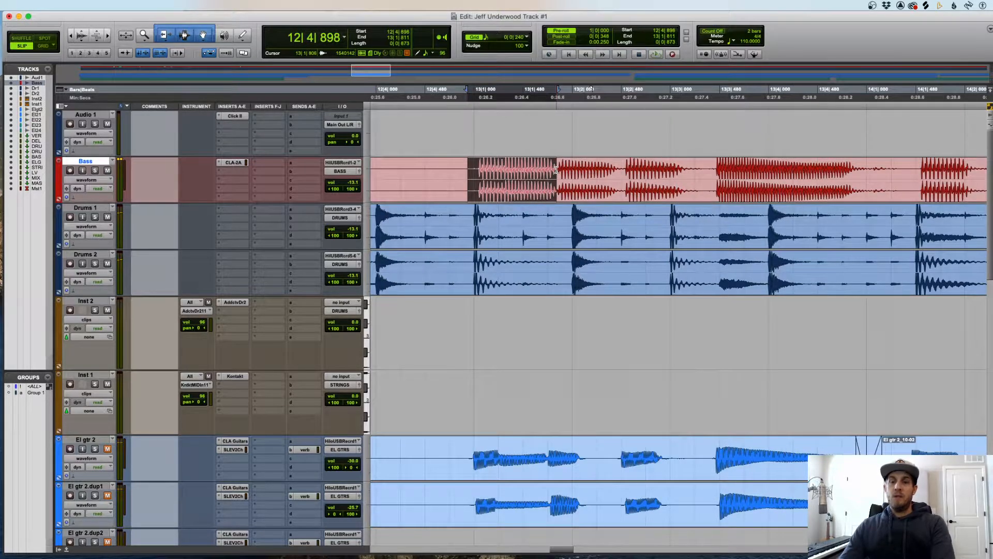
{"action": "key", "text": "Delete"}
{"action": "key", "text": "r"}
{"action": "key", "text": "r"}
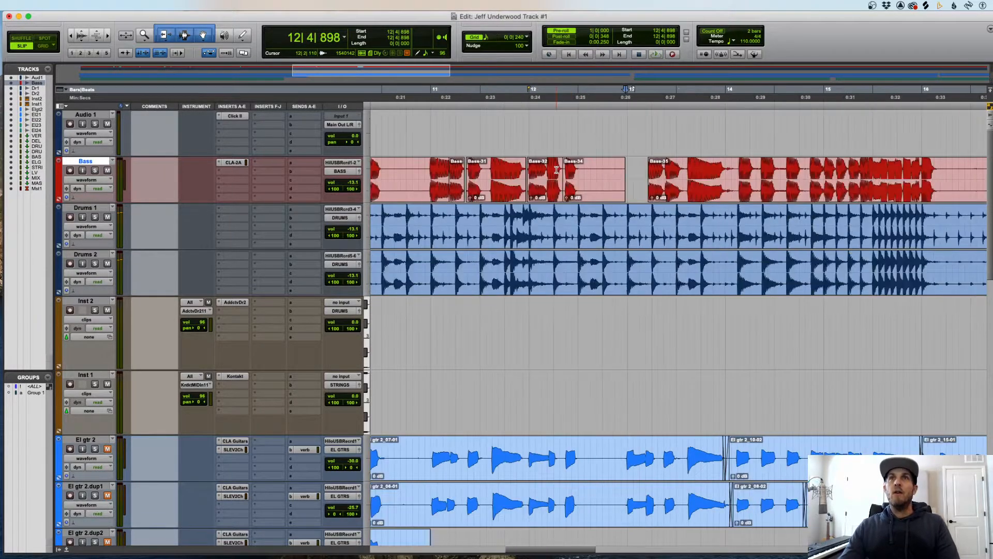
- Listen from the end of bar 10 and, in Grid mode, separate the first bass note of bar 11 at 10|4|720
{"action": "key", "text": "t"}
{"action": "key", "text": "space"}
{"action": "key", "text": "F4"}
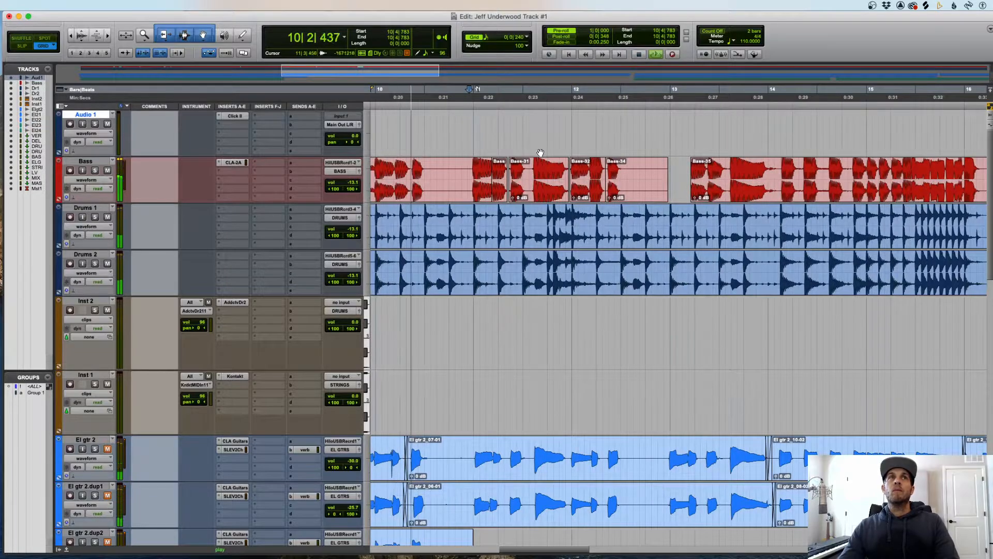
{"action": "left_click", "coordinate": [681, 174]}
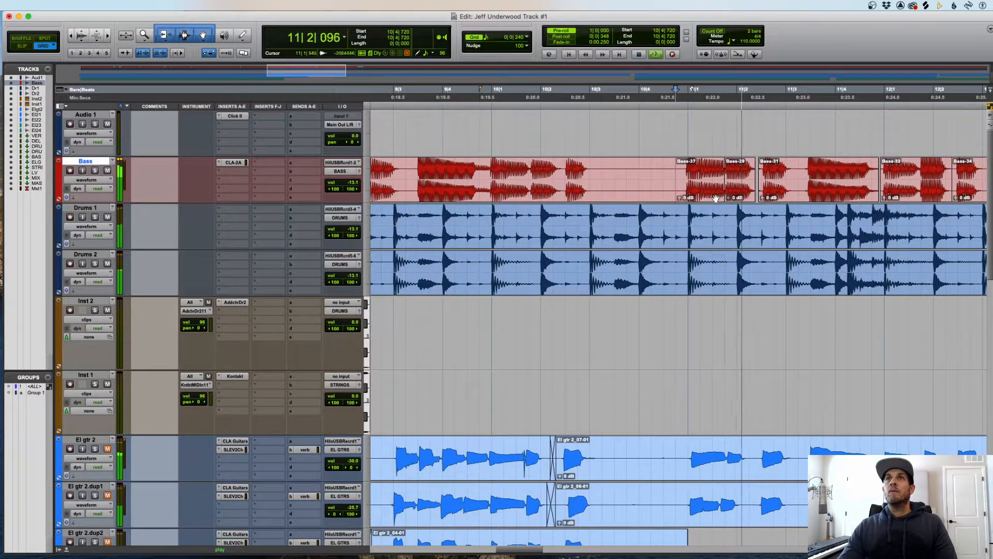
{"action": "key", "text": "r"}
{"action": "key", "text": "space"}
- Copy the first bass note of bar 11, paste it at 13|1|000, and move the copy slightly earlier to line up with the drums
{"action": "double_click", "coordinate": [693, 194]}
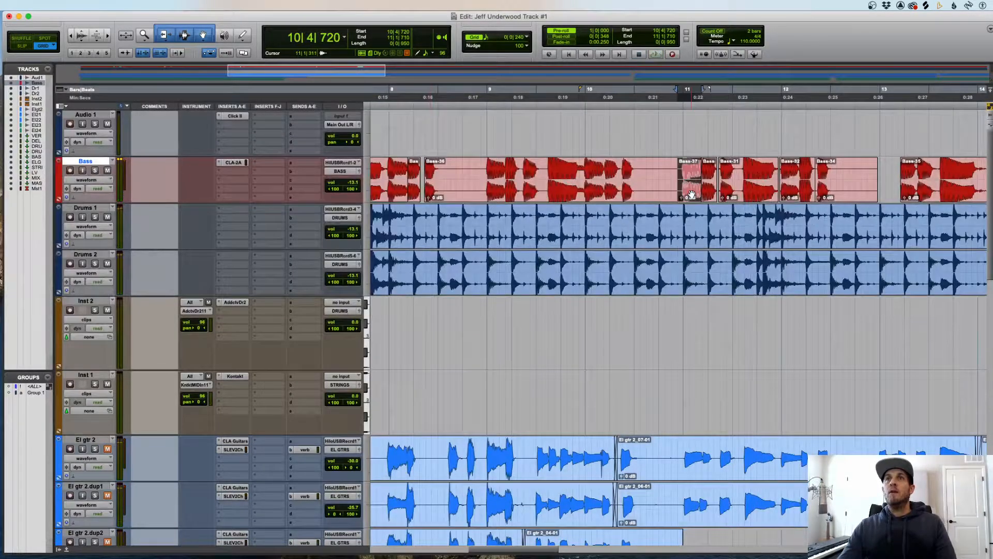
{"action": "key", "text": "r"}
{"action": "left_click", "coordinate": [799, 132]}
{"action": "key", "text": "t"}
{"action": "key", "text": "t"}
{"action": "key", "text": "t"}
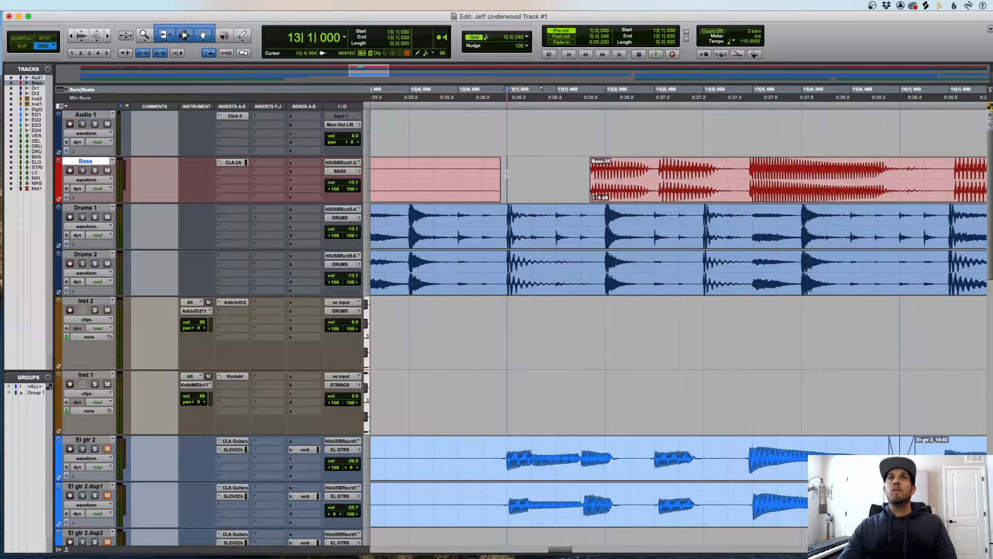
{"action": "key", "text": "super+v"}
{"action": "left_click_drag", "start_coordinate": [549, 188], "coordinate": [525, 188]}
{"action": "left_click", "coordinate": [468, 172]}
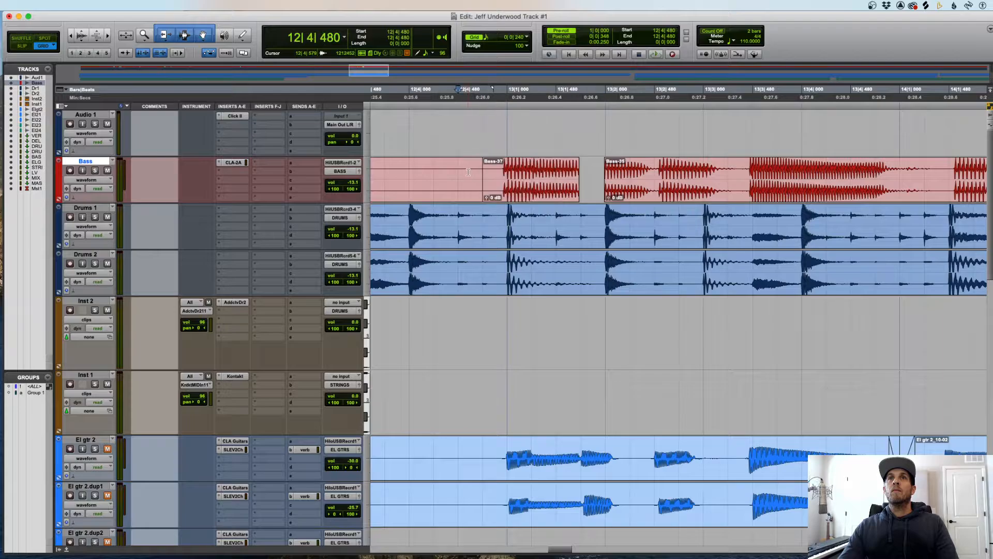
- Extend the start of the bass clip after the pasted note to 13|1|720, return to Slip mode, and listen to the join
{"action": "key", "text": "r"}
{"action": "key", "text": "space"}
{"action": "left_click_drag", "start_coordinate": [645, 174], "coordinate": [630, 175]}
{"action": "key", "text": "F2"}
{"action": "key", "text": "t"}
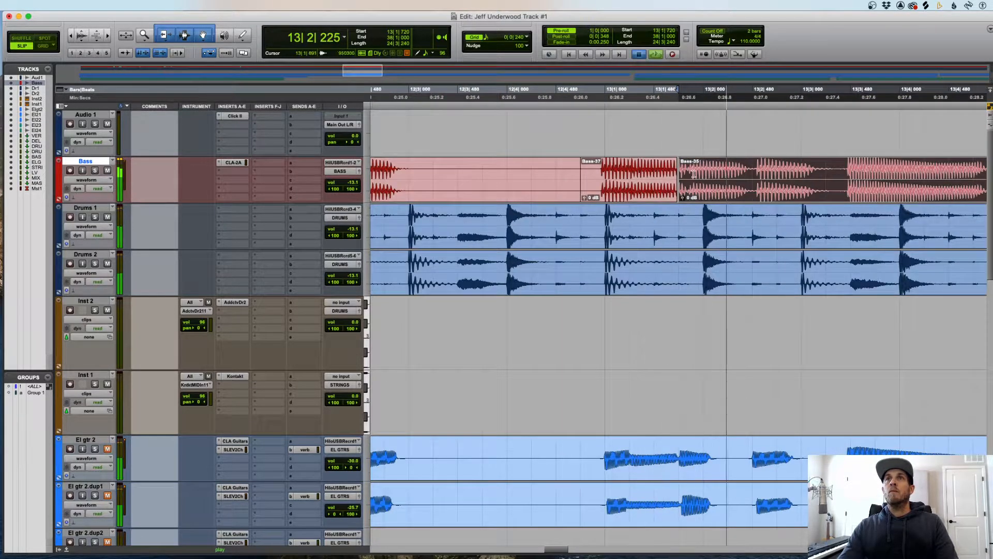
{"action": "key", "text": "space"}
- Refine the join after the pasted bass note, trimming the following clip's start to 13|1|830, and play it back
{"action": "mouse_move", "coordinate": [680, 176]}
{"action": "left_mouse_down"}
{"action": "mouse_move", "coordinate": [735, 176]}
{"action": "mouse_move", "coordinate": [691, 175]}
{"action": "left_mouse_up"}
{"action": "left_click", "coordinate": [691, 175]}
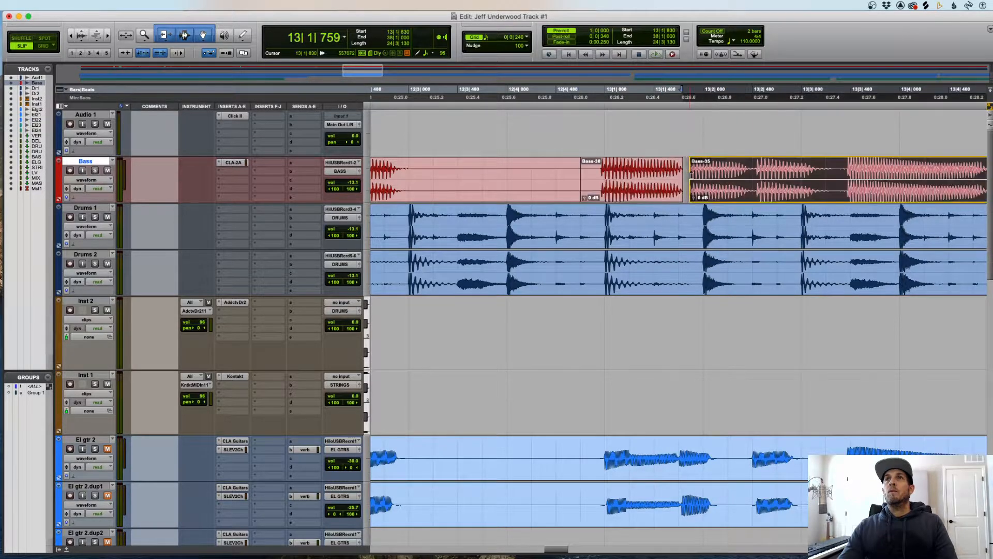
{"action": "left_click", "coordinate": [713, 168]}
{"action": "key", "text": "space"}
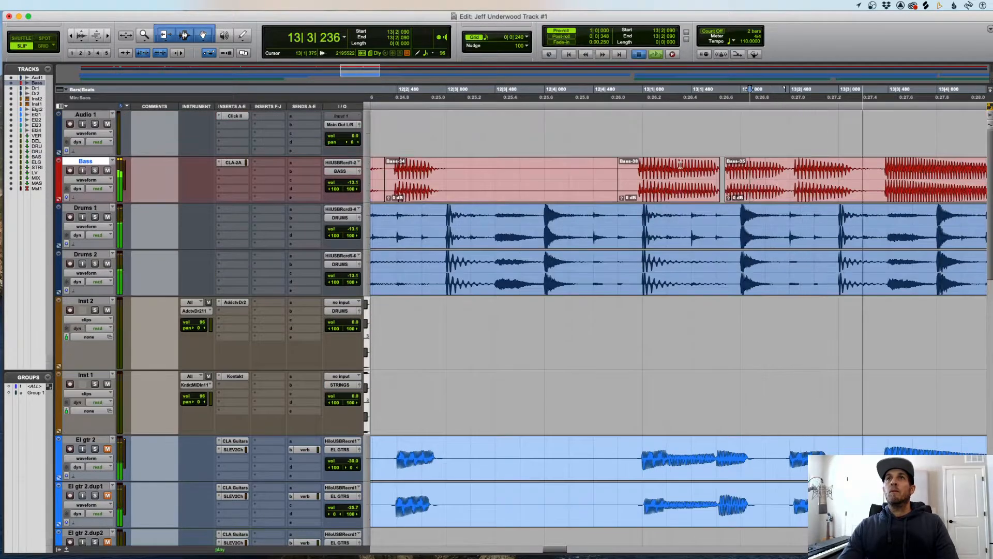
{"action": "key", "text": "space"}
- Split the bass before the long note in bar 13, shift the preceding clip slightly earlier, and play into bar 14
{"action": "left_click", "coordinate": [880, 170]}
{"action": "key", "text": "b"}
{"action": "left_click_drag", "start_coordinate": [849, 190], "coordinate": [843, 190]}
{"action": "left_click", "coordinate": [754, 170]}
{"action": "key", "text": "space"}
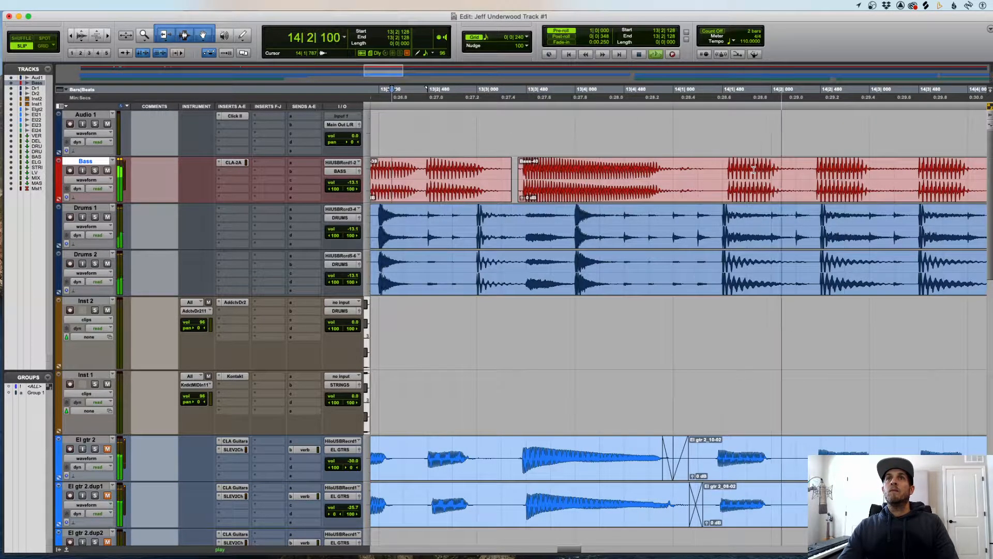
{"action": "key", "text": "space"}
- Separate the bass note starting at 14|1|439 into its own clip and play on through bar 15
{"action": "left_click_drag", "start_coordinate": [719, 171], "coordinate": [801, 173]}
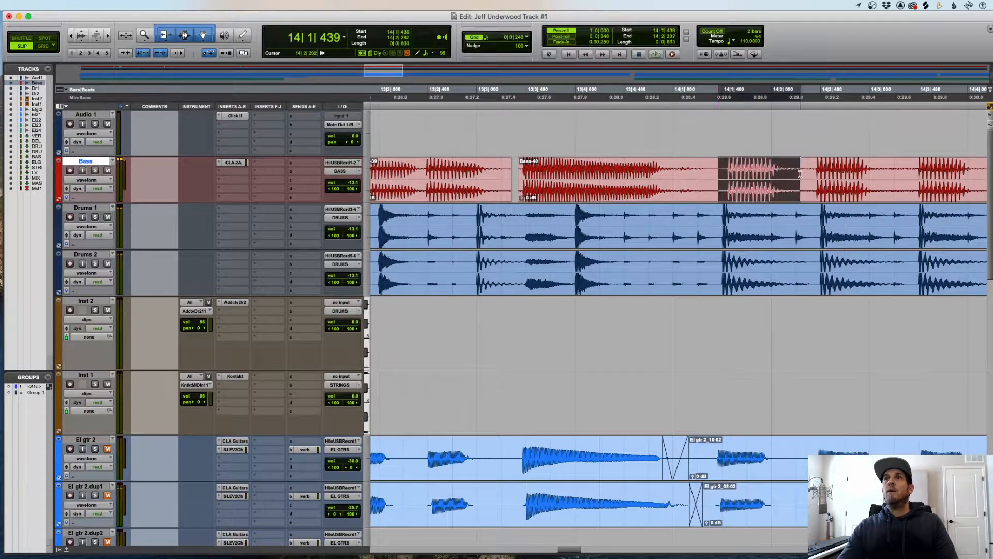
{"action": "key", "text": "super+e"}
{"action": "left_click", "coordinate": [794, 173]}
{"action": "key", "text": "space"}
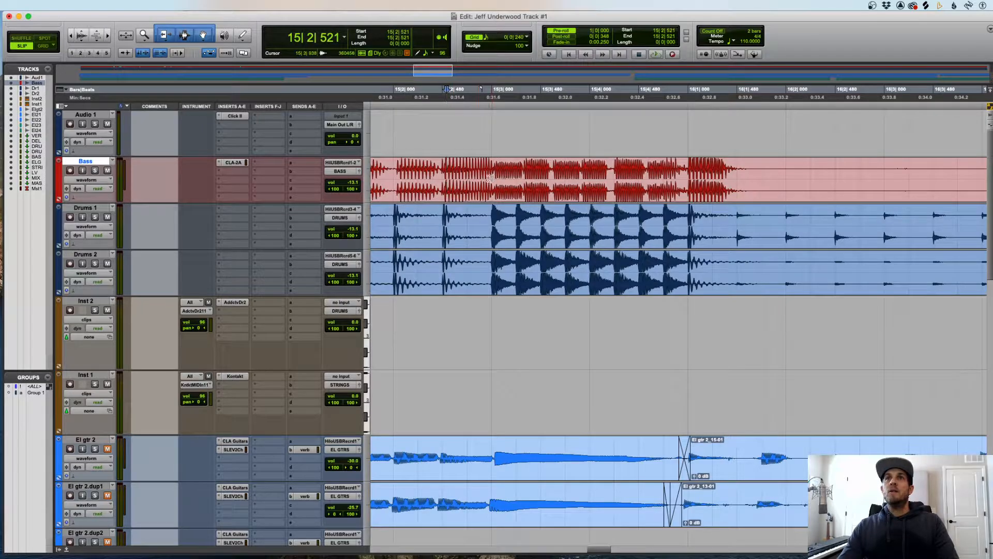
- Play the bass run from 15|2|521 into bar 16, review the whole bass track, and replay the passage
{"action": "key", "text": "space"}
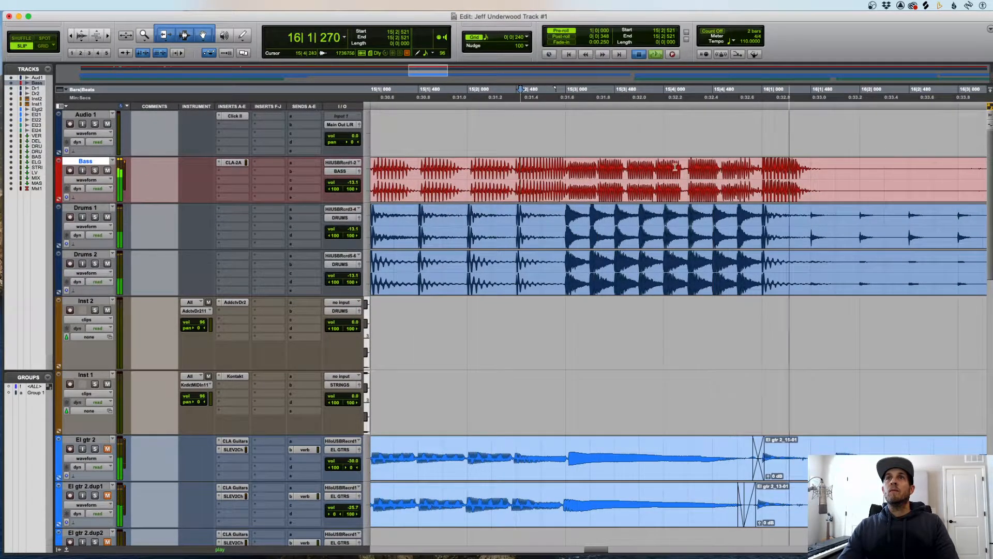
{"action": "key", "text": "space"}
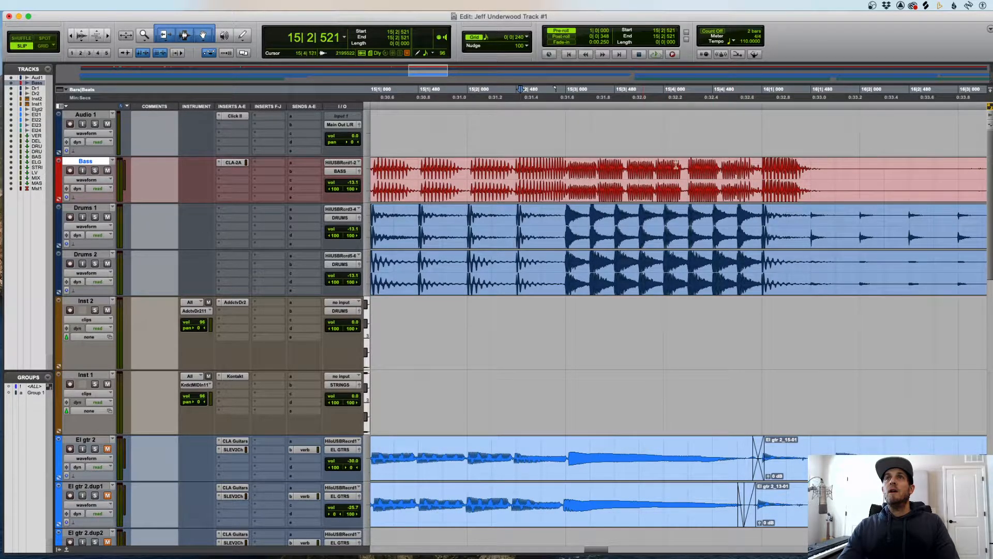
{"action": "key", "text": "r"}
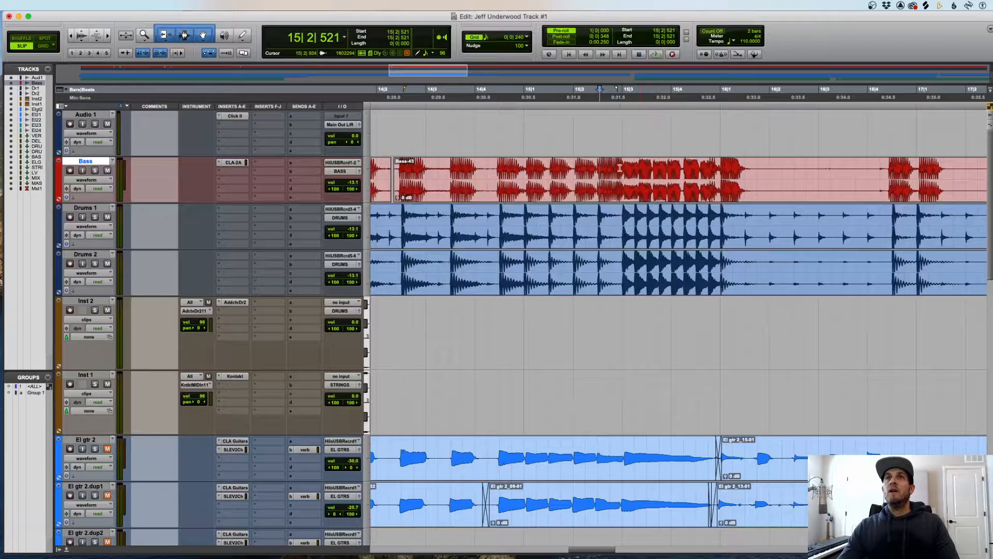
{"action": "key", "text": "r"}
{"action": "key", "text": "r"}
{"action": "key", "text": "r"}
{"action": "key", "text": "r"}
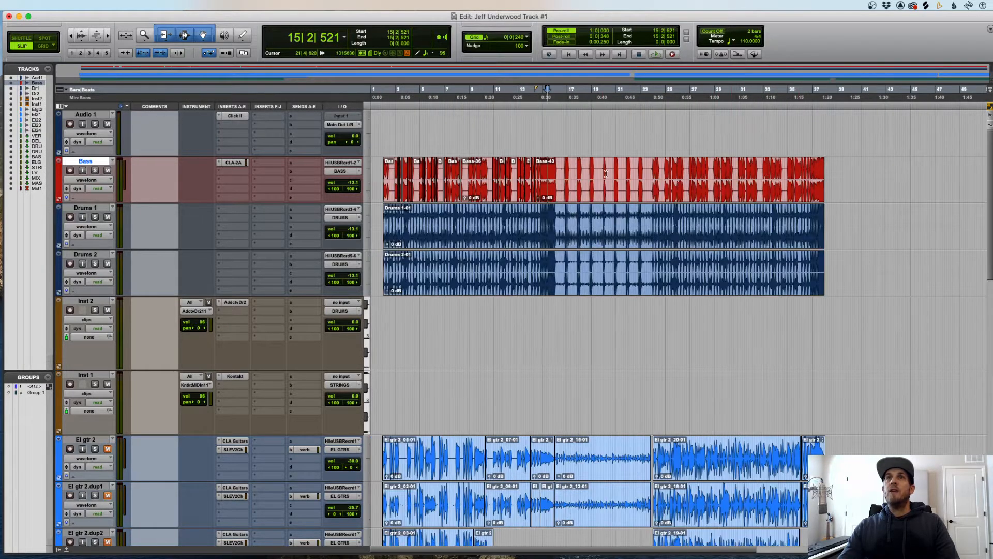
{"action": "key", "text": "t"}
{"action": "key", "text": "t"}
{"action": "key", "text": "t"}
{"action": "key", "text": "t"}
{"action": "key", "text": "space"}
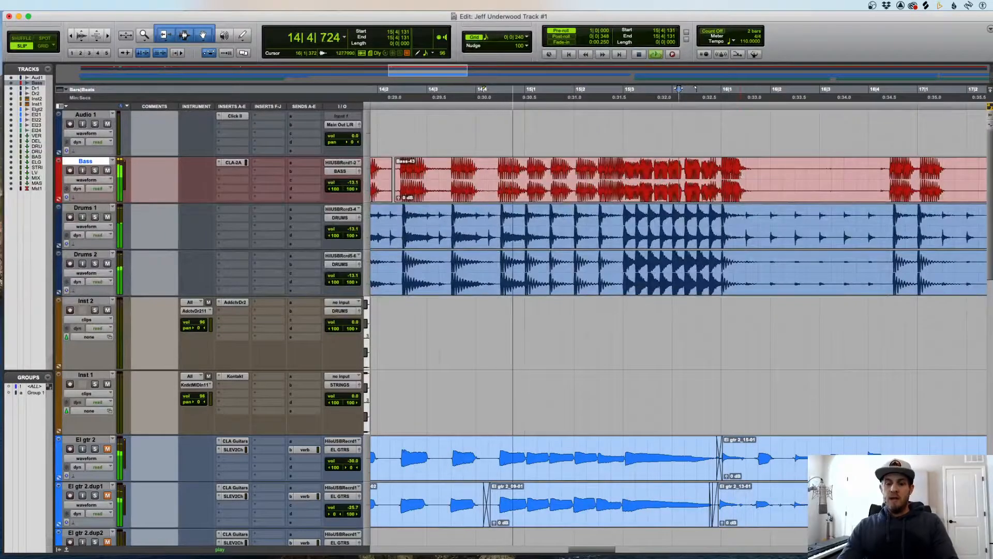
- Enlarge the audio waveforms vertically, delete the noise on the bass track from 16|1|804 to 16|4|111, and listen
{"action": "key", "text": "super+alt+bracketright"}
{"action": "key", "text": "super+alt+bracketright"}
{"action": "key", "text": "super+alt+bracketright"}
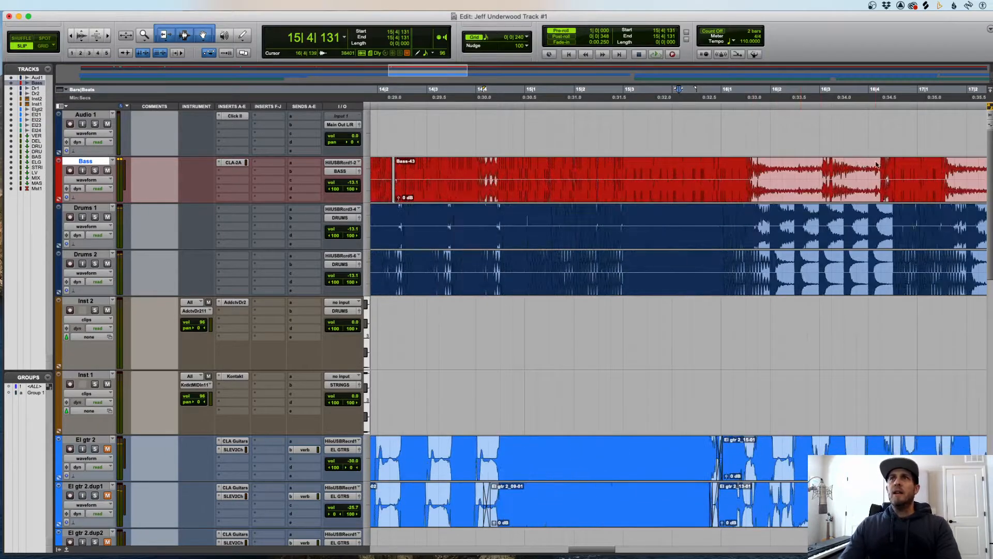
{"action": "left_click_drag", "start_coordinate": [774, 171], "coordinate": [875, 177]}
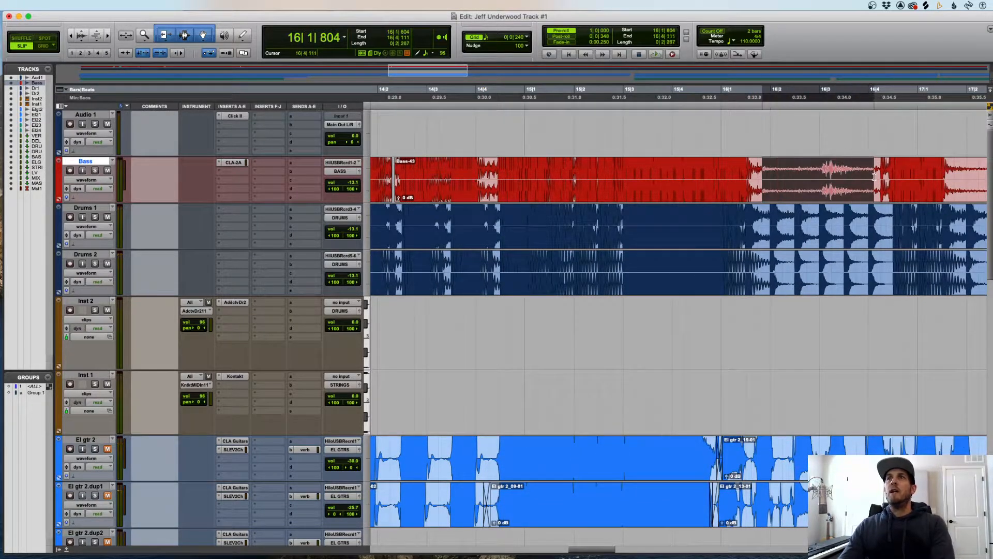
{"action": "key", "text": "Delete"}
{"action": "left_click", "coordinate": [776, 169]}
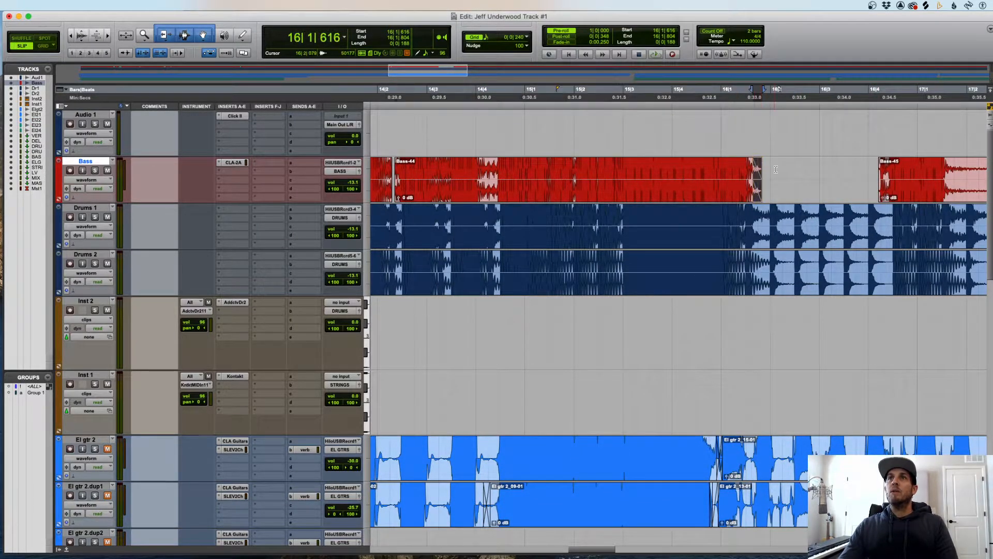
{"action": "key", "text": "space"}
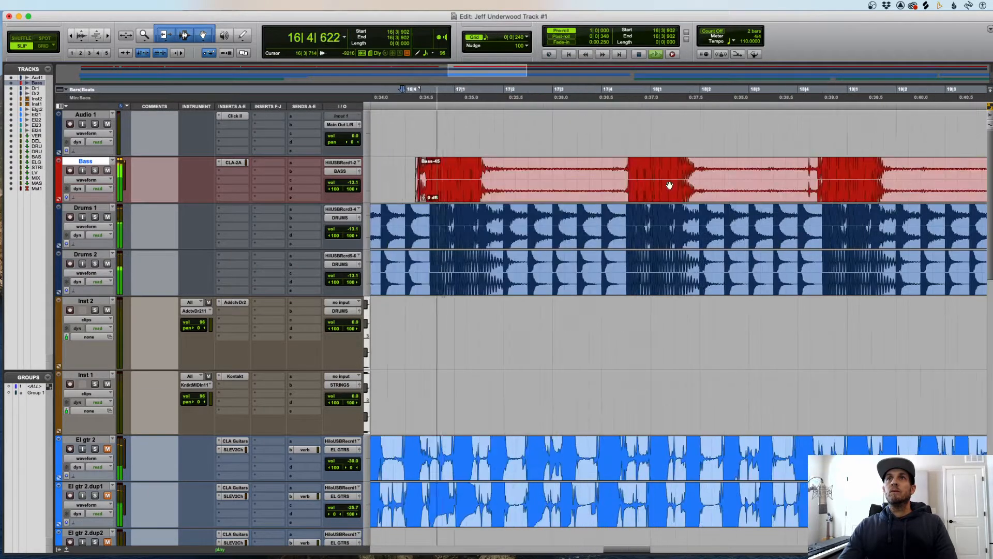
- Delete the noise between bass notes from 17|1|784 to 17|4|335 and from 18|1|934 up to the bar 19 note
{"action": "left_click_drag", "start_coordinate": [495, 176], "coordinate": [618, 176]}
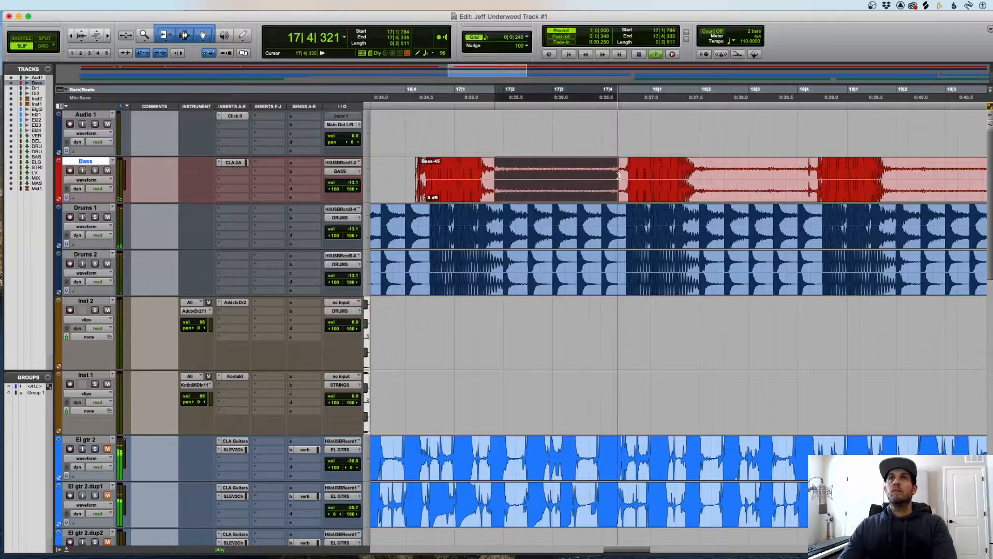
{"action": "key", "text": "Delete"}
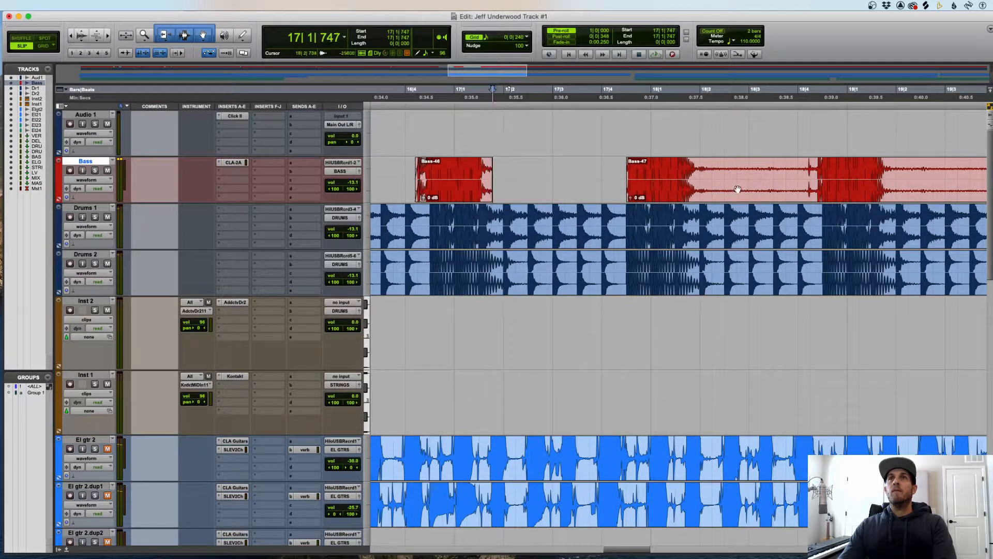
{"action": "left_click_drag", "start_coordinate": [699, 168], "coordinate": [816, 171]}
{"action": "key", "text": "Delete"}
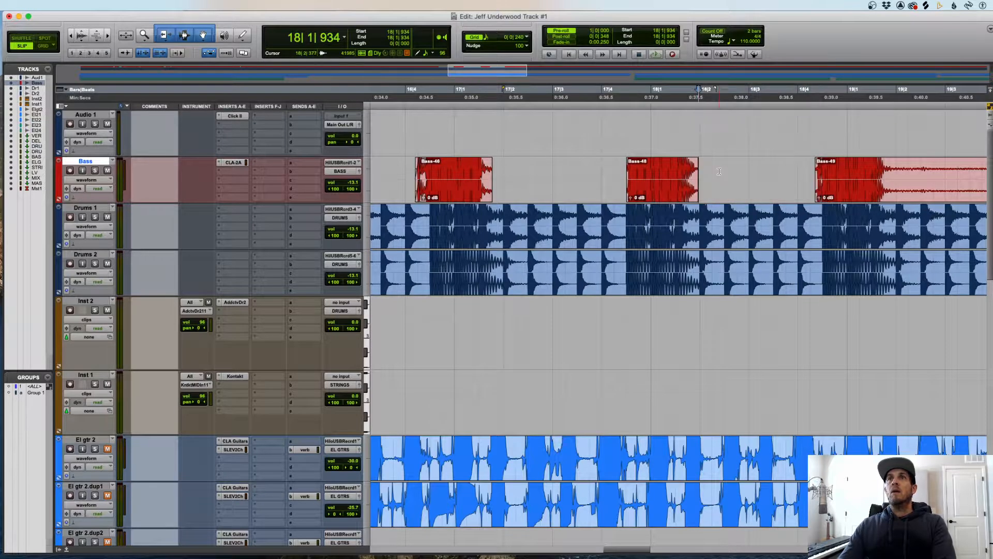
- Delete the noise after the bar 19 bass note and from 20|1|876 up to the next bass note
{"action": "left_click_drag", "start_coordinate": [698, 176], "coordinate": [846, 177]}
{"action": "key", "text": "Delete"}
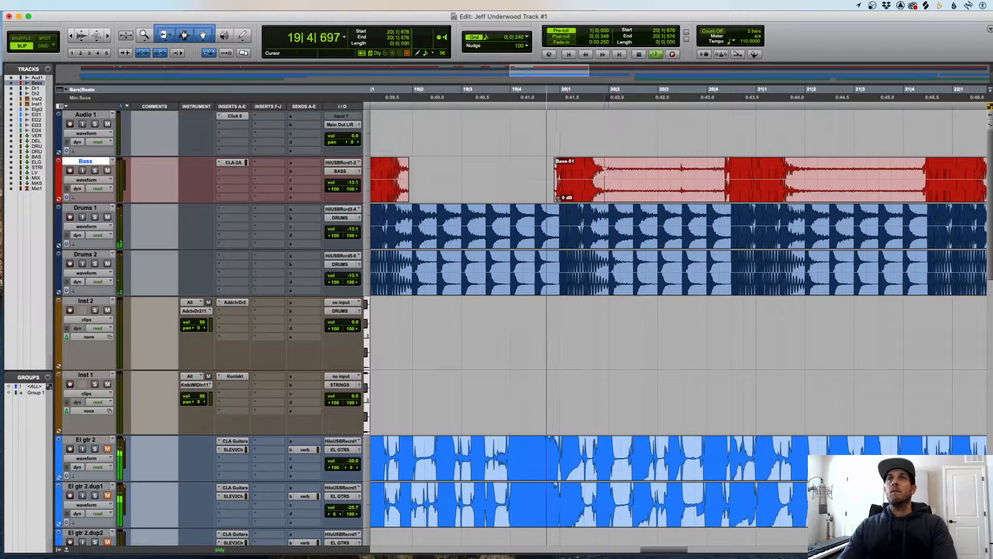
{"action": "left_click_drag", "start_coordinate": [604, 168], "coordinate": [725, 167]}
{"action": "key", "text": "Delete"}
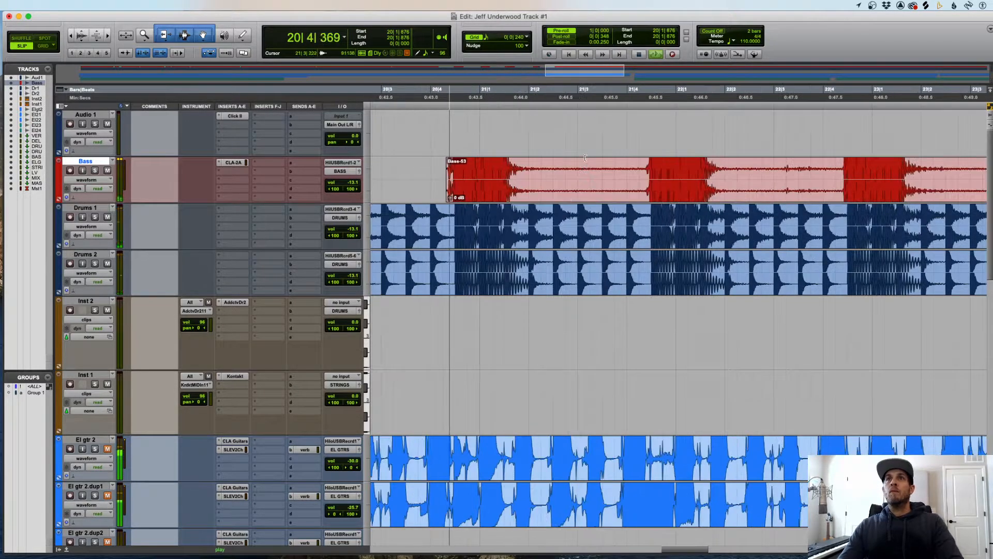
- Delete the noise between bass notes from 21|1|828 up to the next note and from 22|1|846 to 22|4|312
{"action": "left_click_drag", "start_coordinate": [522, 171], "coordinate": [617, 181]}
{"action": "key", "text": "Delete"}
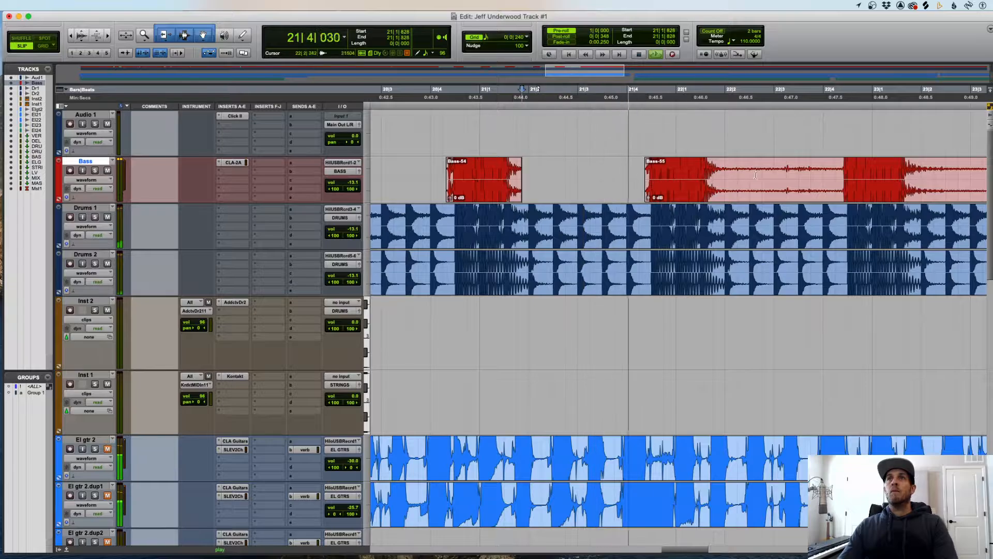
{"action": "left_click_drag", "start_coordinate": [719, 179], "coordinate": [839, 178]}
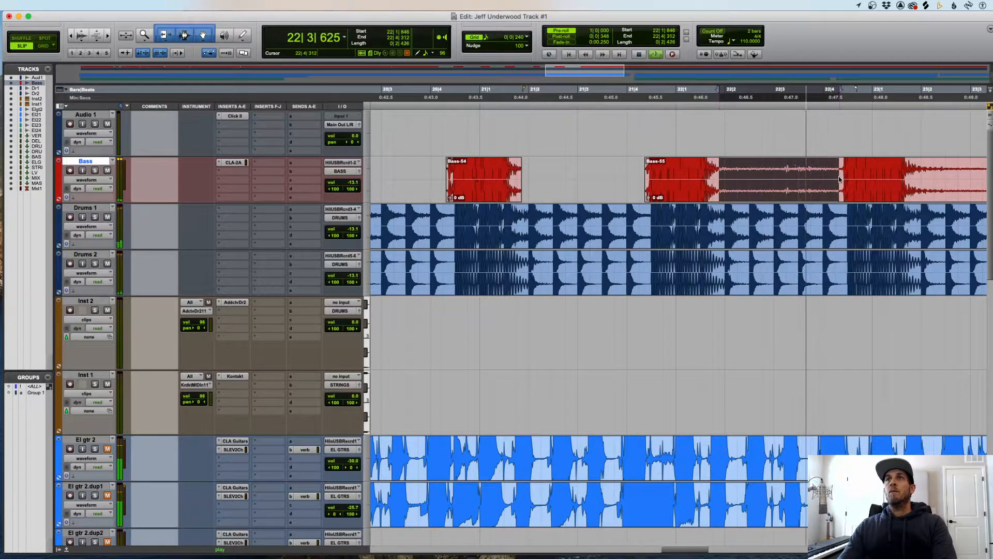
{"action": "key", "text": "Delete"}
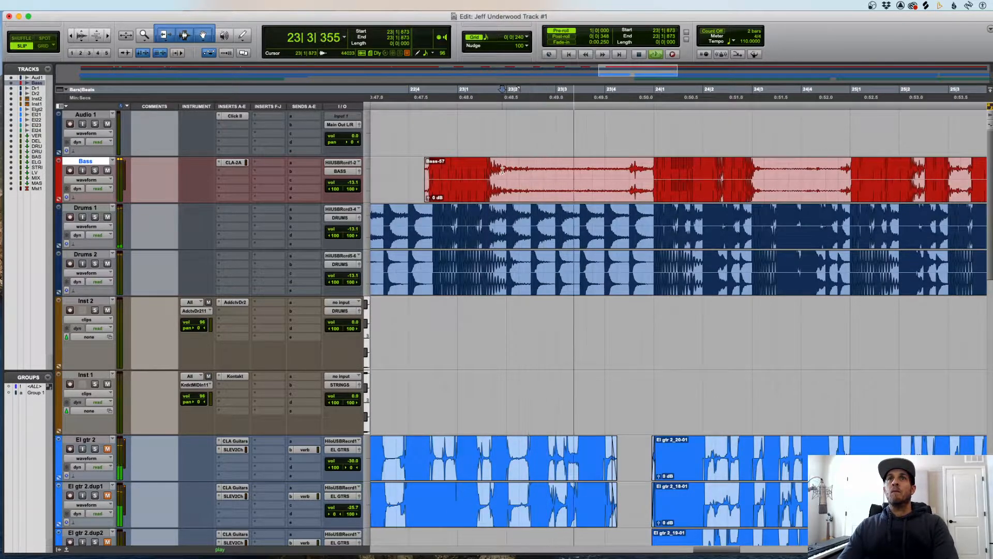
- Delete the bass noise from 23|1|873 up to the bar 24 note and from 24|3|144 up to the bar 25 note
{"action": "left_click_drag", "start_coordinate": [502, 176], "coordinate": [652, 175]}
{"action": "key", "text": "Delete"}
{"action": "key", "text": "space"}
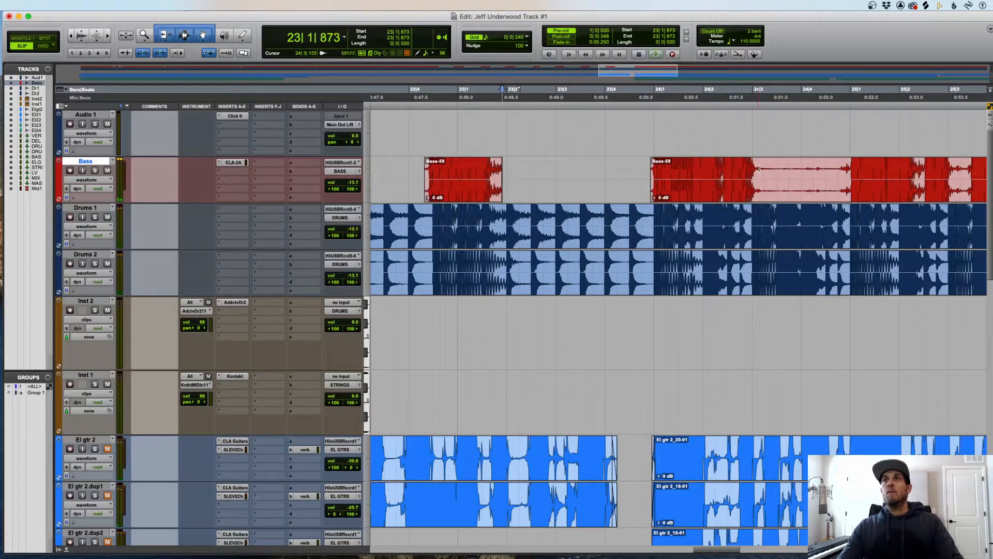
{"action": "left_click_drag", "start_coordinate": [759, 179], "coordinate": [846, 181]}
{"action": "key", "text": "Delete"}
- Select the edited bass clips from 1|1|000 to 24|3|923 and apply short fades to their edges
{"action": "key", "text": "r"}
{"action": "key", "text": "r"}
{"action": "key", "text": "r"}
{"action": "key", "text": "r"}
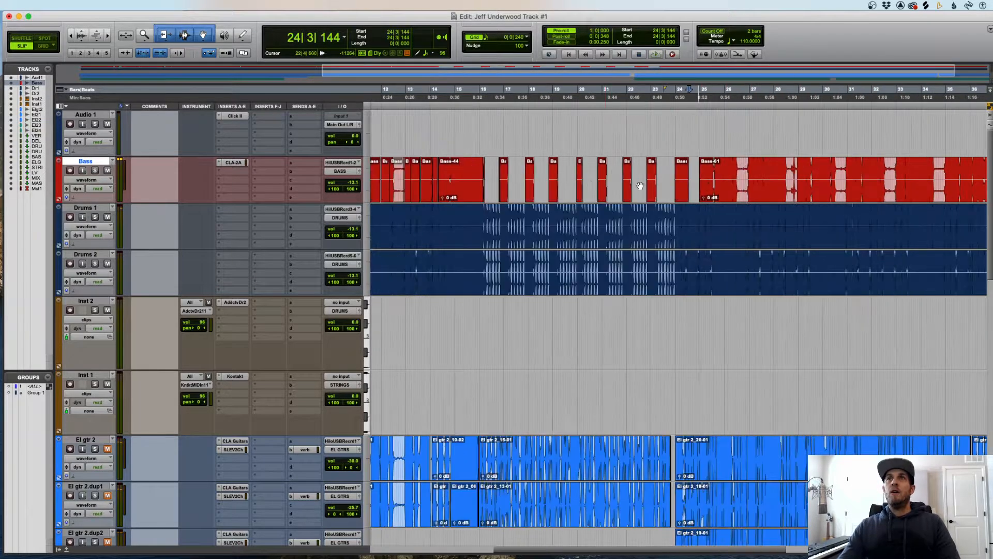
{"action": "key", "text": "t"}
{"action": "key", "text": "t"}
{"action": "key", "text": "r"}
{"action": "key", "text": "r"}
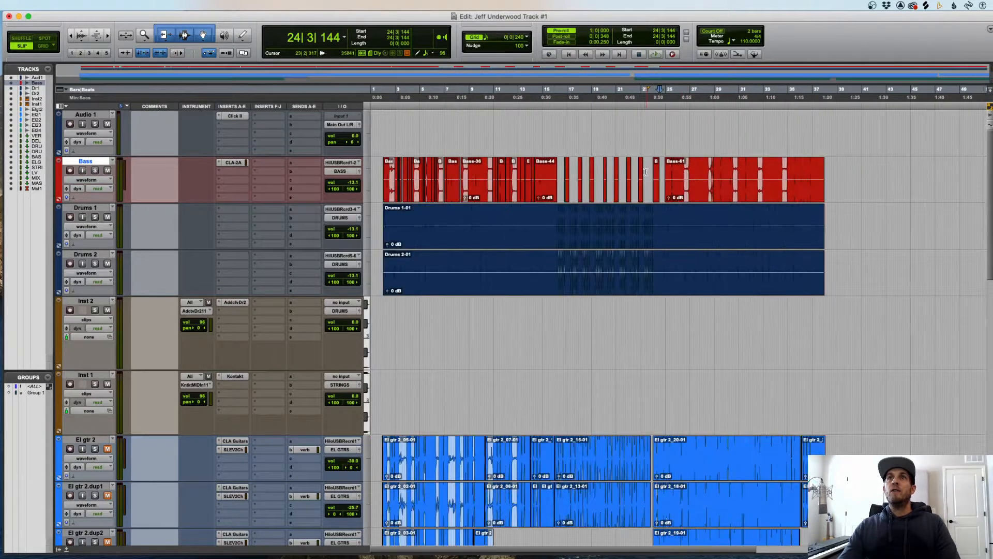
{"action": "left_click_drag", "start_coordinate": [662, 177], "coordinate": [360, 180]}
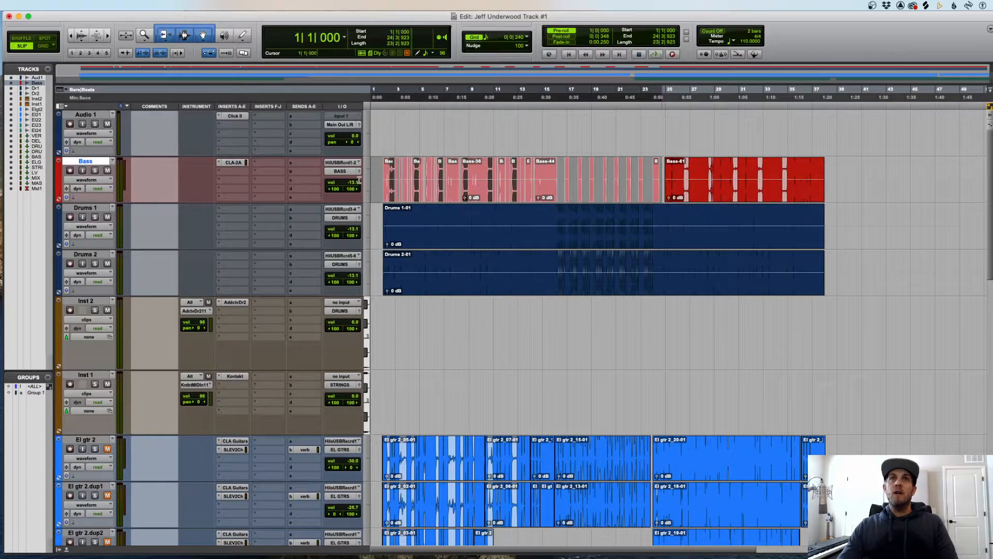
- Inspect the end of the bass clip at the start of bar 16 and play the transition around 16|1|337
{"action": "left_click", "coordinate": [559, 125]}
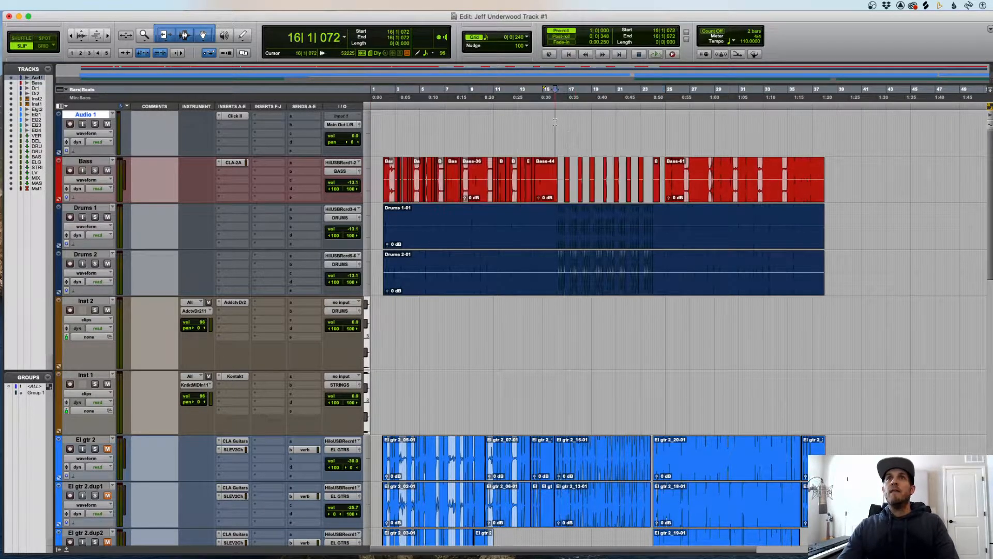
{"action": "key", "text": "t"}
{"action": "key", "text": "t"}
{"action": "key", "text": "t"}
{"action": "key", "text": "t"}
{"action": "key", "text": "t"}
{"action": "key", "text": "t"}
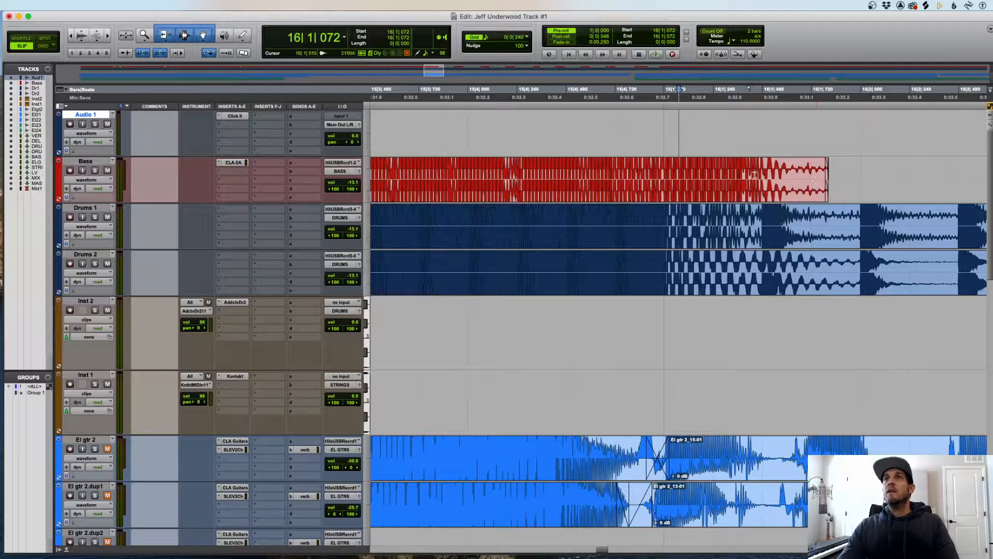
{"action": "left_click", "coordinate": [755, 174]}
{"action": "key", "text": "r"}
{"action": "key", "text": "r"}
{"action": "key", "text": "r"}
{"action": "key", "text": "space"}
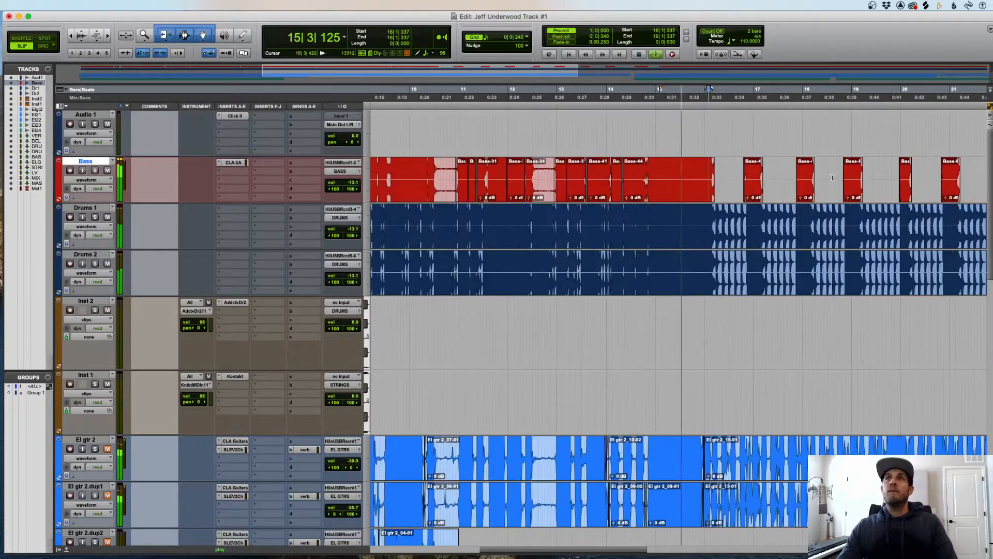
{"action": "key", "text": "r"}
{"action": "key", "text": "r"}
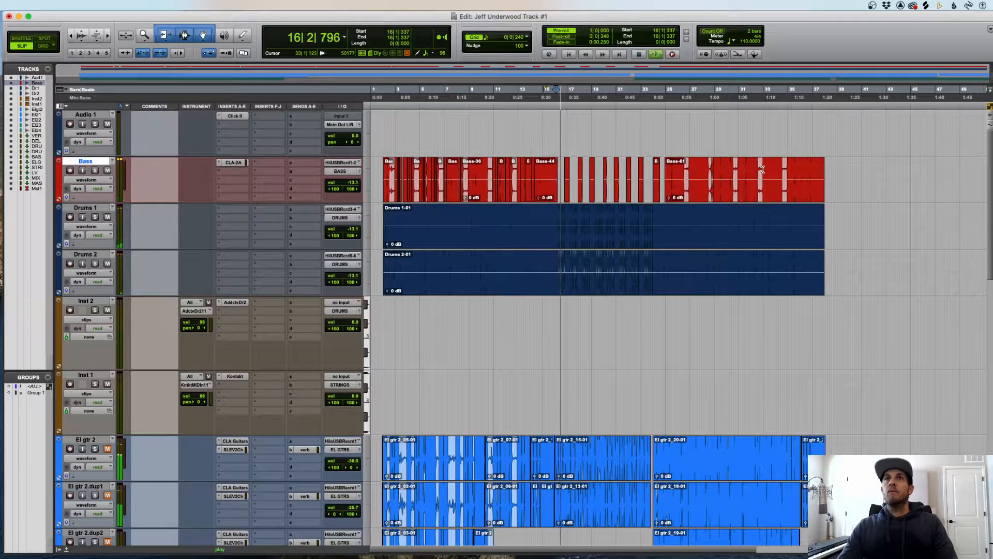
{"action": "key", "text": "space"}
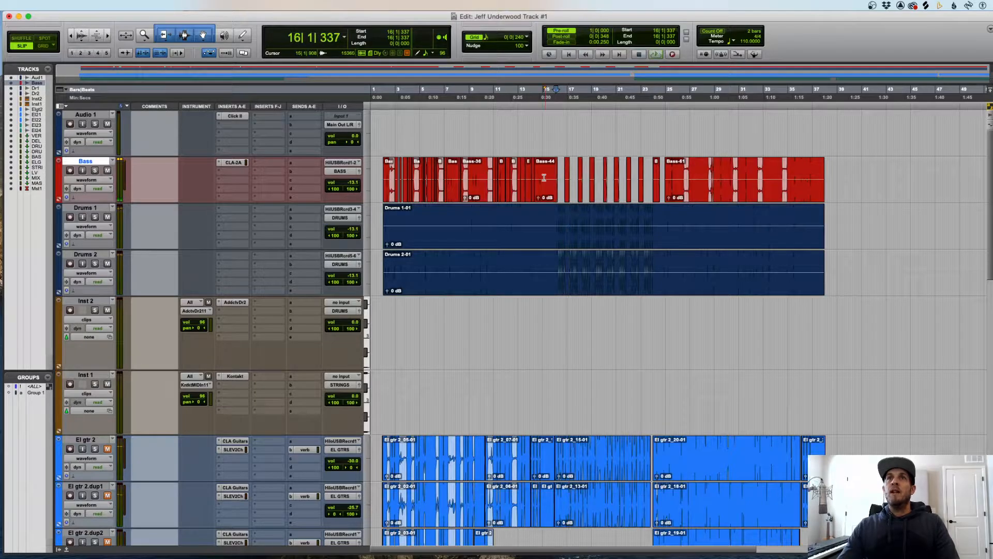
- Examine the end of the song around bar 36 and play the ending leading through 36|2|841 into bar 37
{"action": "left_click", "coordinate": [804, 148]}
{"action": "key", "text": "t"}
{"action": "key", "text": "t"}
{"action": "key", "text": "t"}
{"action": "key", "text": "t"}
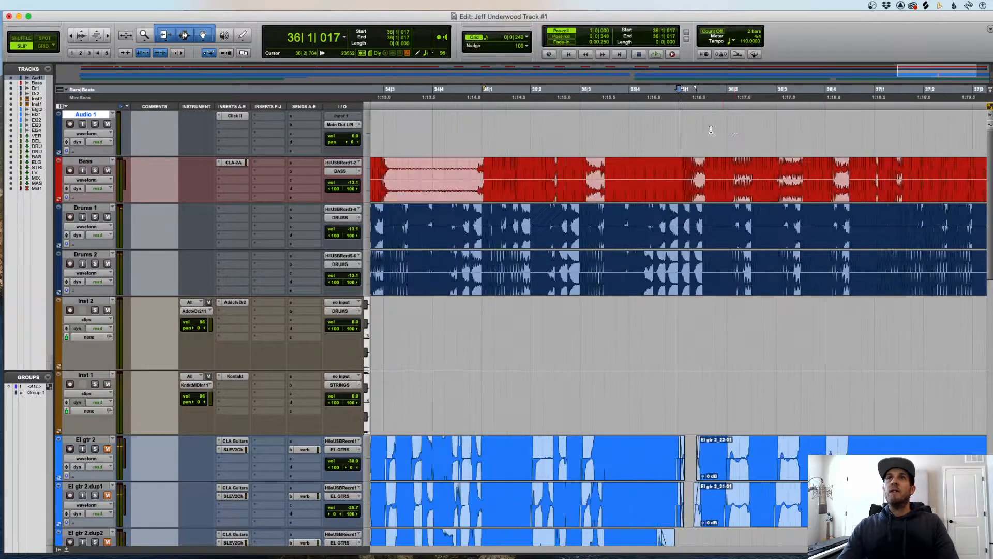
{"action": "key", "text": "t"}
{"action": "left_click", "coordinate": [760, 132]}
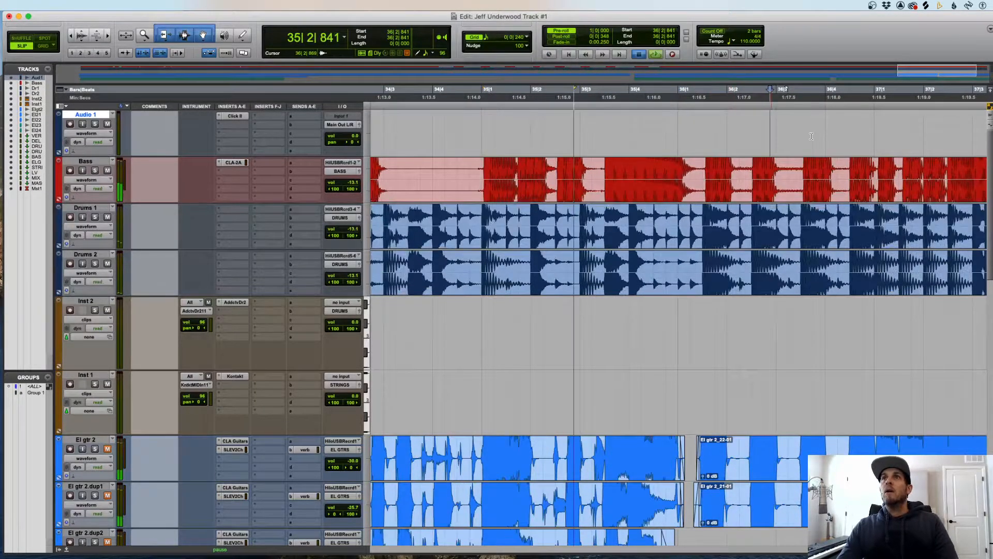
{"action": "key", "text": "space"}
{"action": "key", "text": "r"}
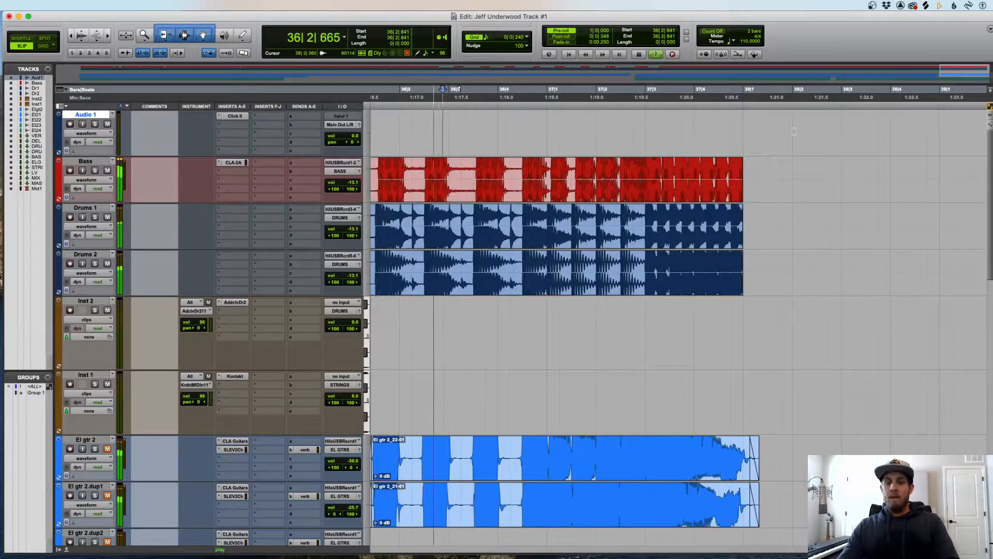
{"action": "key", "text": "t"}
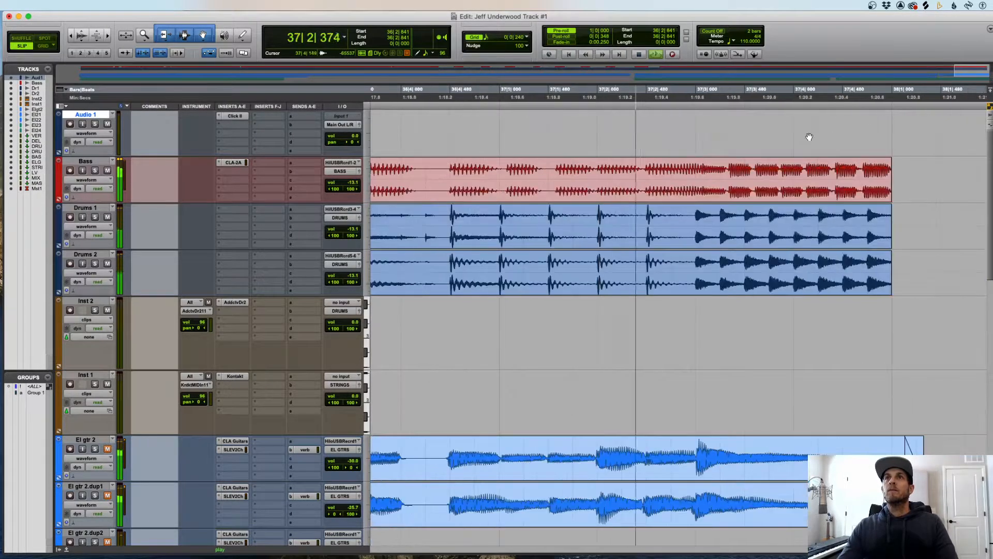
{"action": "key", "text": "space"}
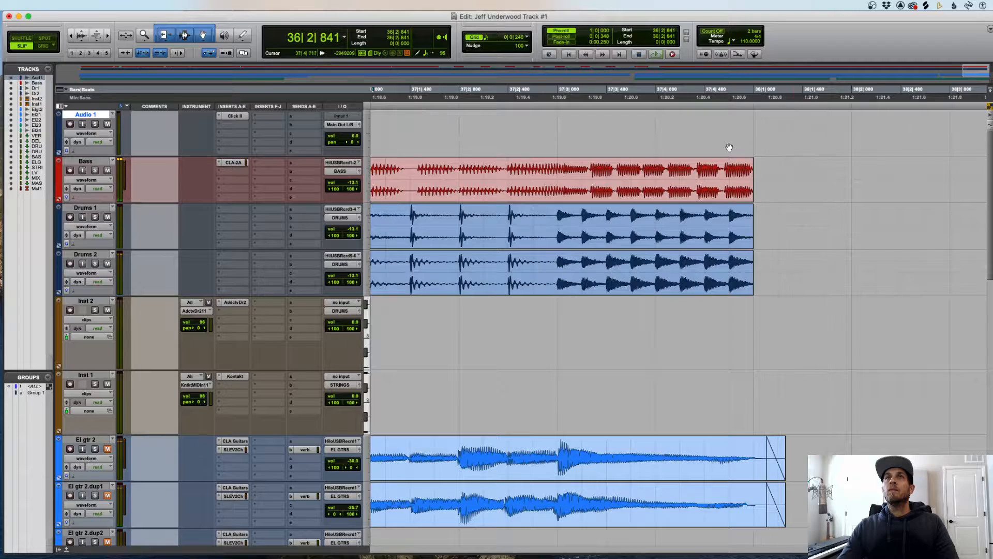
- Replay the final bass run in bar 37 with the playback position at 37|3|856 to check its timing against the drums
{"action": "left_click", "coordinate": [645, 164]}
{"action": "key", "text": "space"}
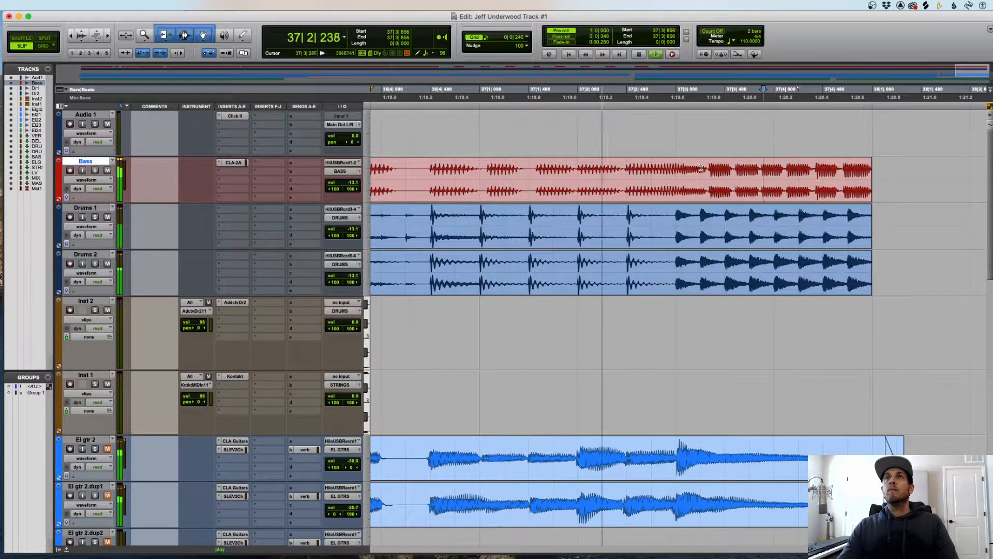
{"action": "key", "text": "space"}
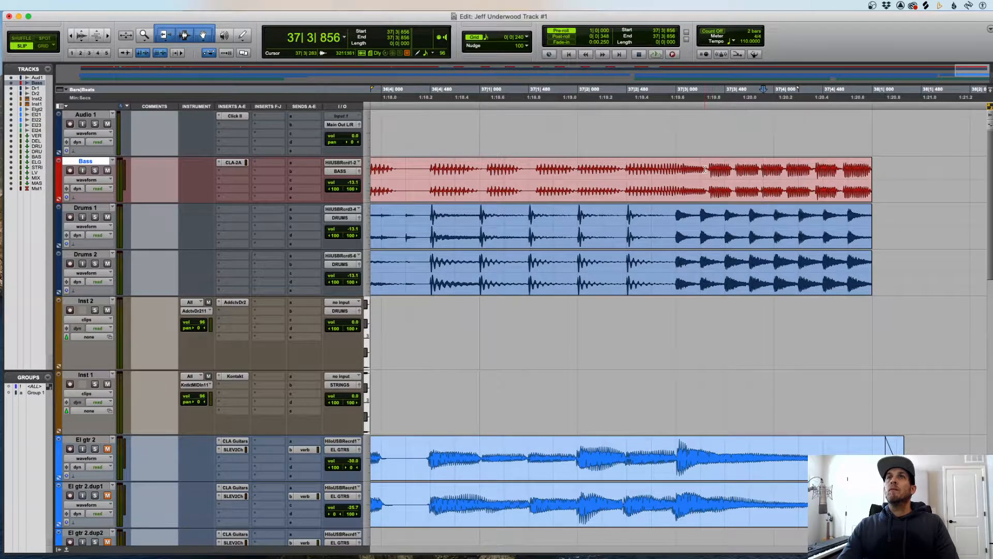
- Split the final bass run in bar 37, pull the pieces earlier with the second clip starting at 37|3|471, and replay
{"action": "left_click_drag", "start_coordinate": [772, 195], "coordinate": [766, 192]}
{"action": "left_click", "coordinate": [728, 166]}
{"action": "key", "text": "b"}
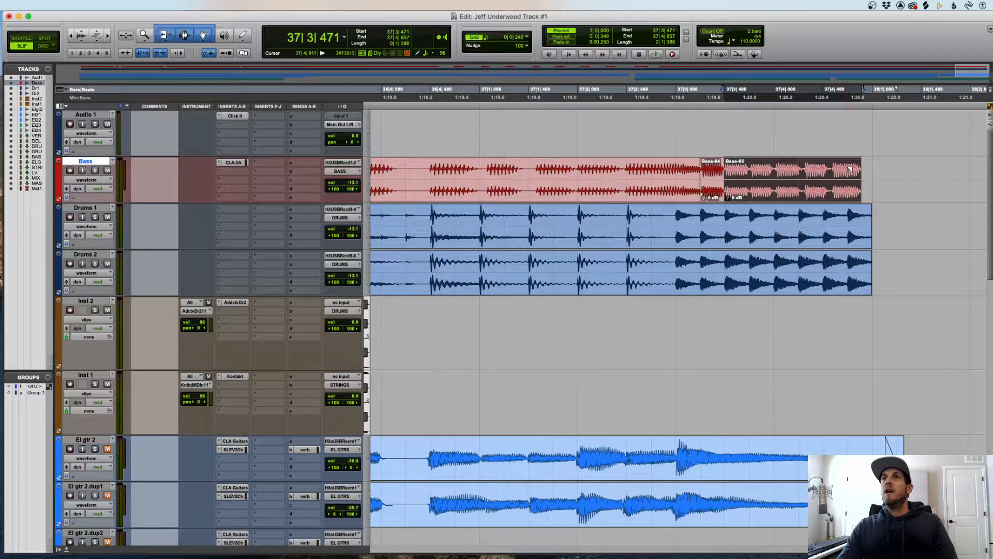
{"action": "left_click", "coordinate": [531, 158]}
{"action": "key", "text": "space"}
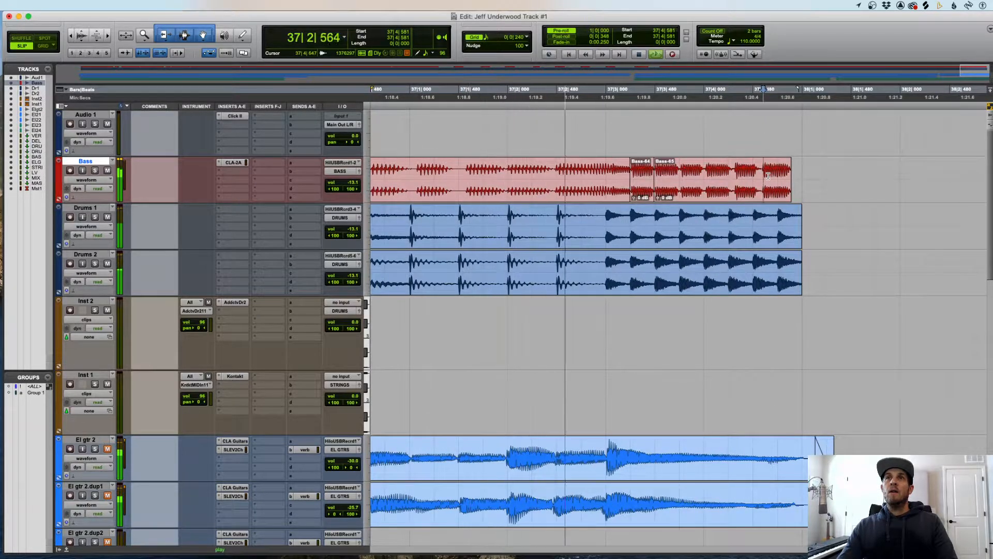
{"action": "key", "text": "space"}
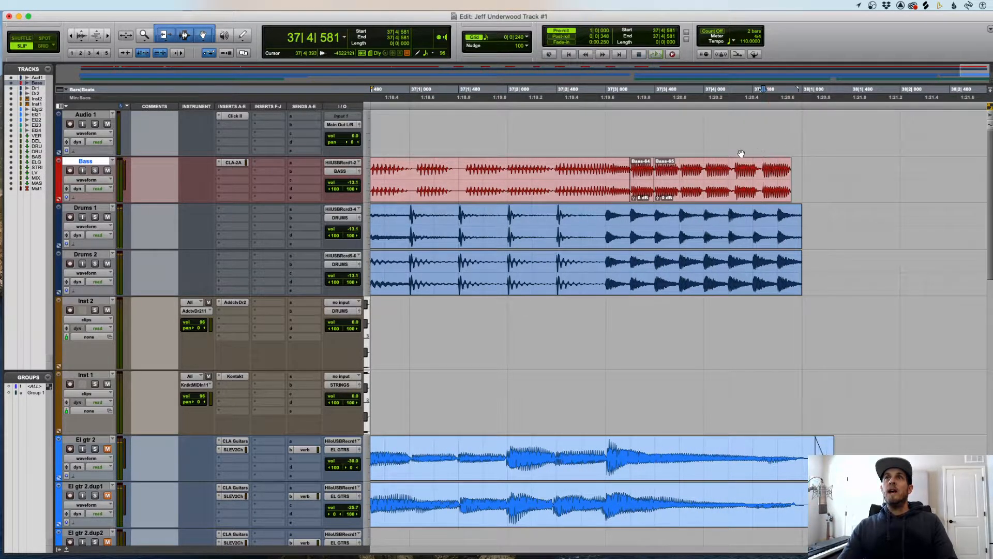
- Move the clip with the last two bass notes to start at 37|4|239 and fade the edited clip edges
{"action": "left_click", "coordinate": [762, 192]}
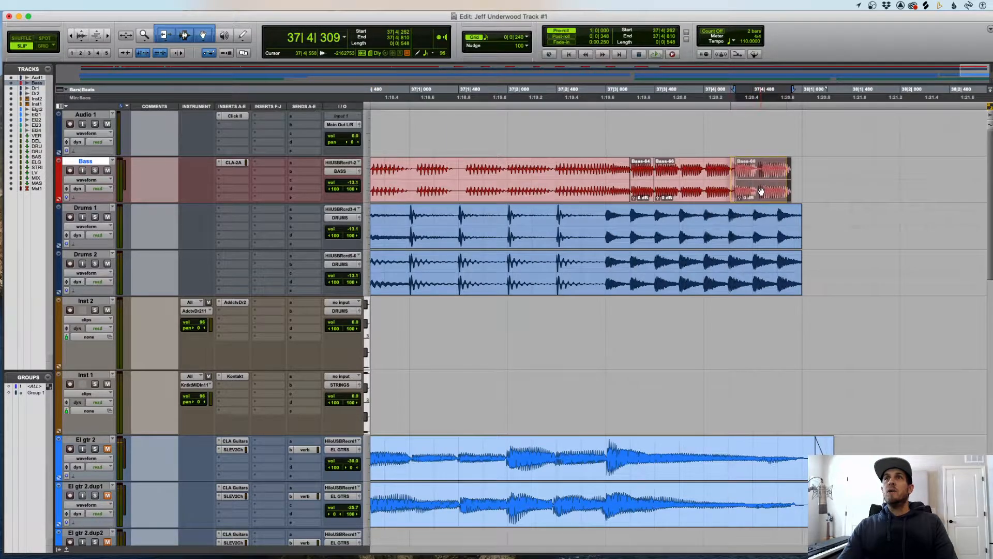
{"action": "left_click_drag", "start_coordinate": [762, 192], "coordinate": [759, 191]}
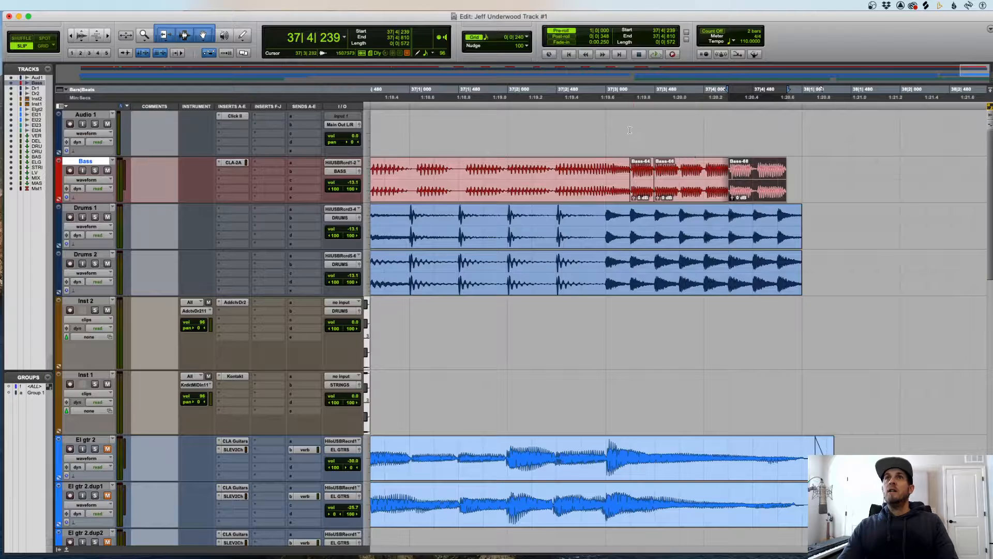
{"action": "left_click_drag", "start_coordinate": [549, 172], "coordinate": [869, 195]}
- Play the tightened bass ending from 37|1|640 through the last notes of bar 37
{"action": "left_click", "coordinate": [476, 164]}
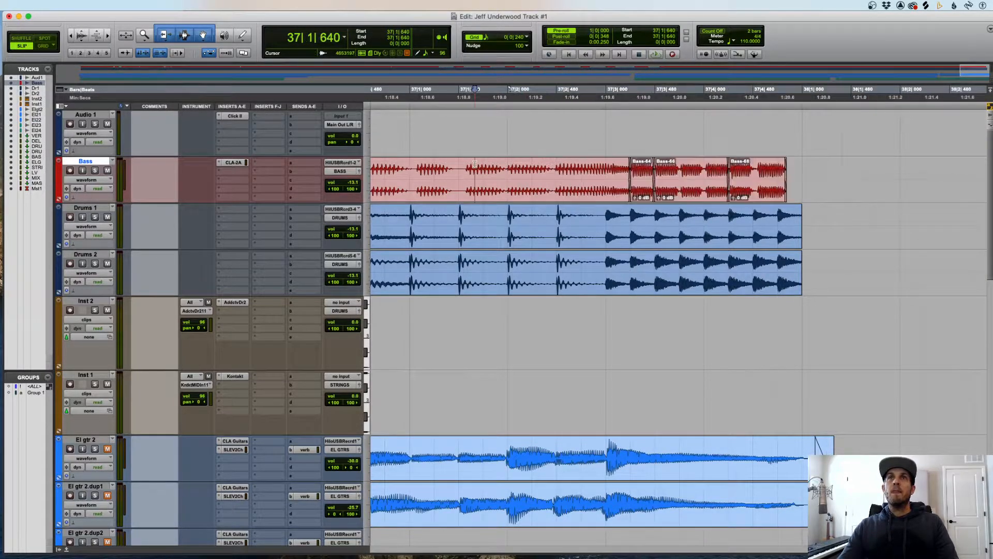
{"action": "key", "text": "space"}
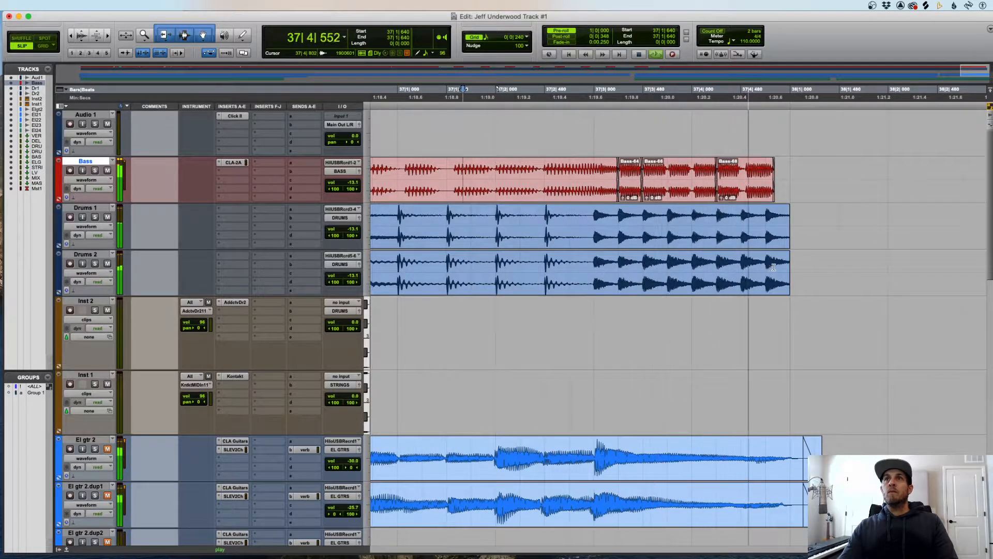
{"action": "key", "text": "space"}
- Split off the final bass note at 37|4|518 and move it slightly earlier
{"action": "left_click", "coordinate": [747, 171]}
{"action": "key", "text": "t"}
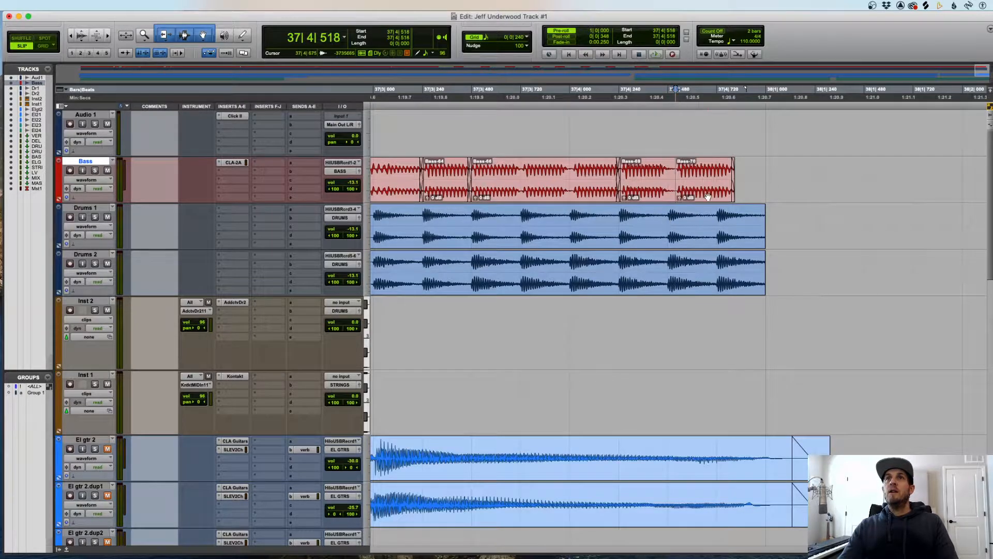
{"action": "left_click_drag", "start_coordinate": [708, 196], "coordinate": [698, 197]}
- Separate two middle notes of the final bass run into their own clips, the earlier spanning 37|3|701 to 37|3|938
{"action": "left_click_drag", "start_coordinate": [571, 171], "coordinate": [618, 172]}
{"action": "key", "text": "super+e"}
{"action": "left_click_drag", "start_coordinate": [518, 171], "coordinate": [568, 171]}
{"action": "key", "text": "super+e"}
- Apply fades to the bass clips from 37|2|643 to 38|1|053 and replay the ending around 37|3|105
{"action": "key", "text": "r"}
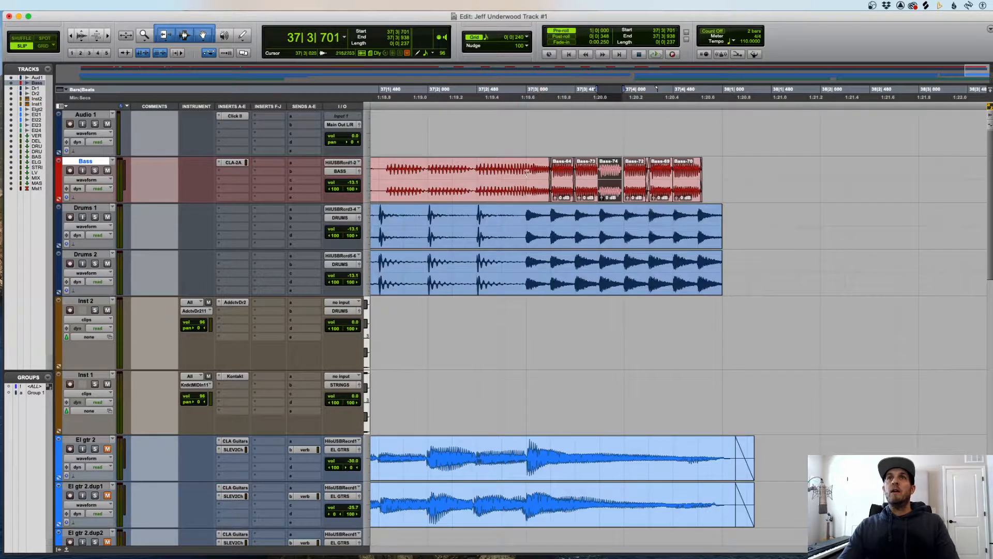
{"action": "left_click_drag", "start_coordinate": [493, 172], "coordinate": [728, 180]}
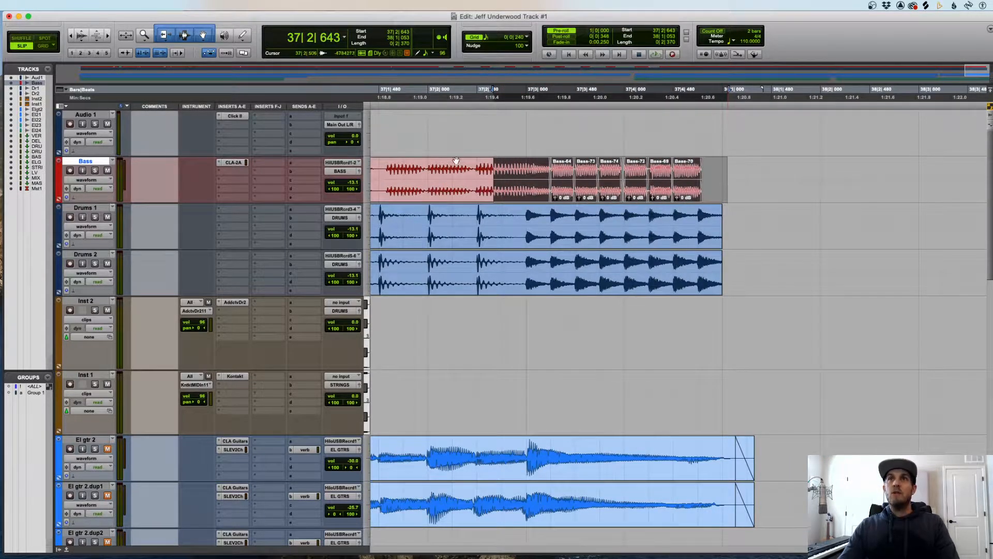
{"action": "left_click", "coordinate": [537, 167]}
{"action": "key", "text": "space"}
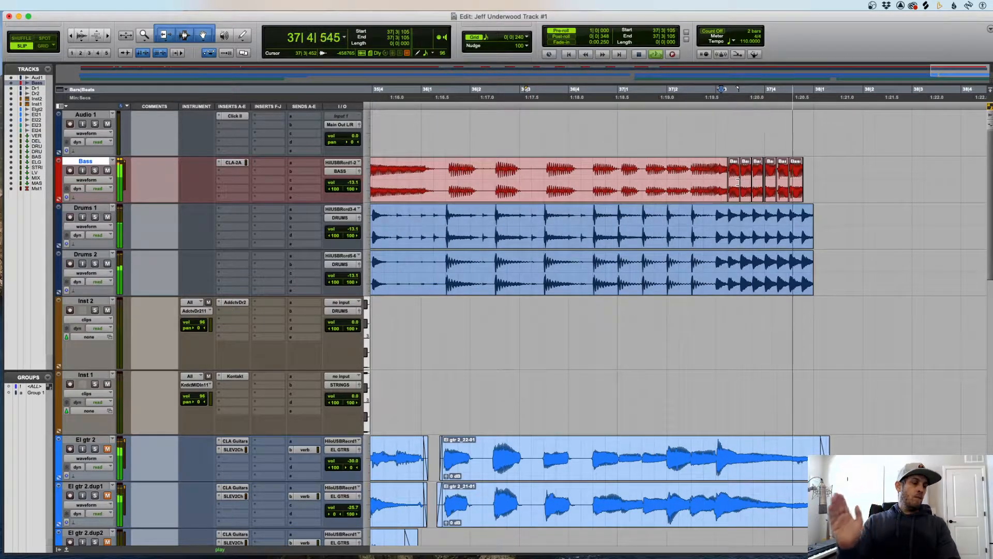
{"action": "key", "text": "r"}
{"action": "key", "text": "r"}
{"action": "key", "text": "space"}
- Play the bass line from 14|4|666 into the fast run of bar 15
{"action": "key", "text": "r"}
{"action": "key", "text": "r"}
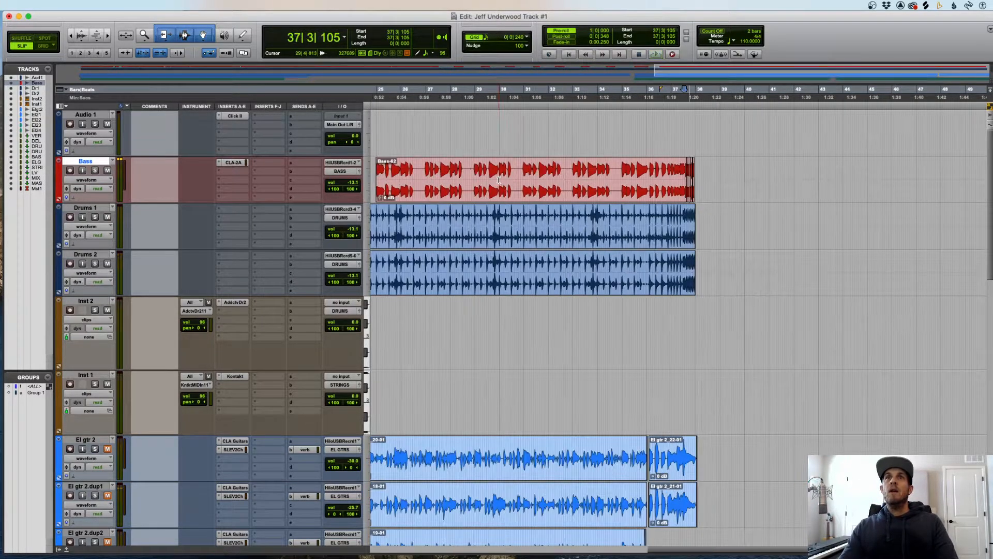
{"action": "key", "text": "r"}
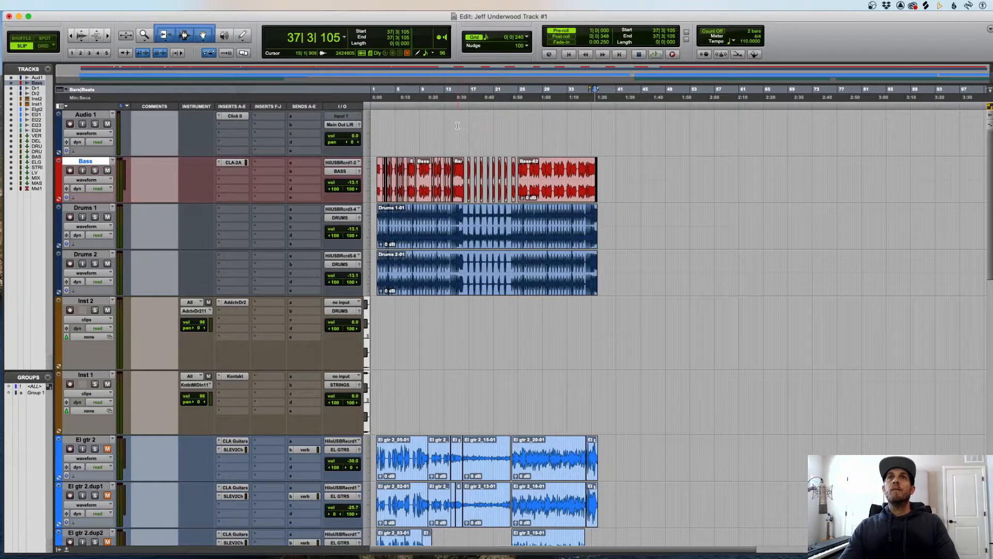
{"action": "left_click", "coordinate": [457, 125]}
{"action": "key", "text": "space"}
{"action": "key", "text": "t"}
{"action": "key", "text": "t"}
{"action": "key", "text": "t"}
{"action": "key", "text": "t"}
{"action": "key", "text": "t"}
{"action": "key", "text": "t"}
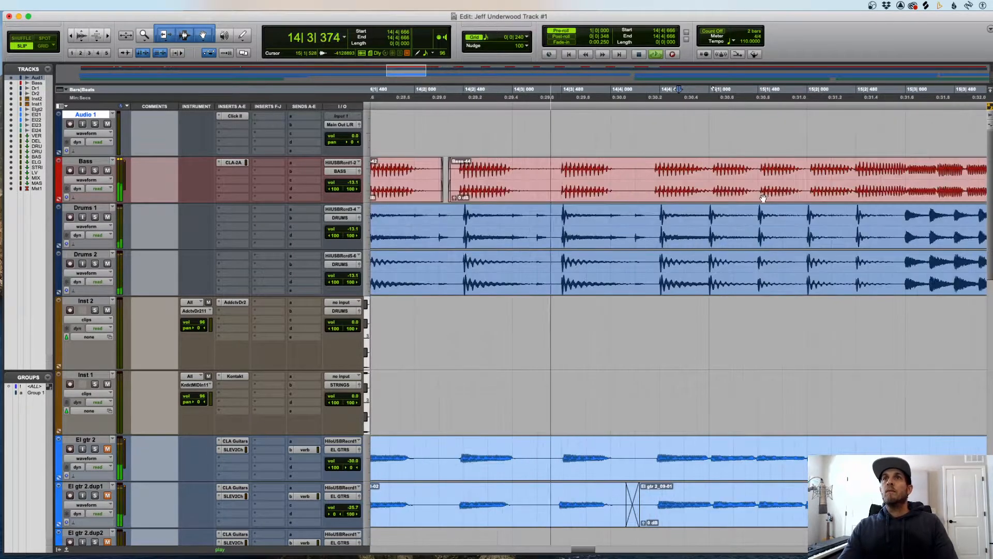
{"action": "scroll", "coordinate": [763, 199], "scroll_direction": "right", "scroll_amount": 5}
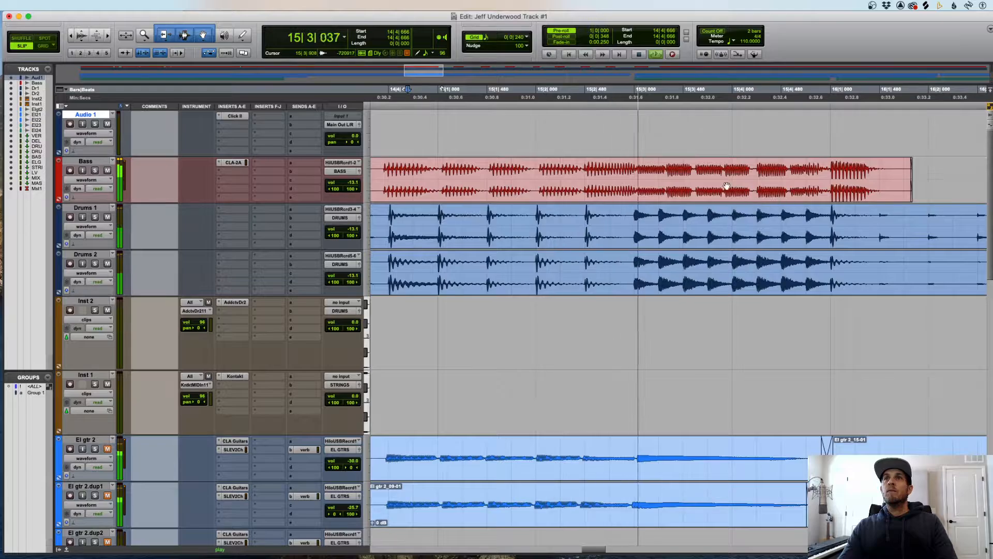
{"action": "key", "text": "space"}
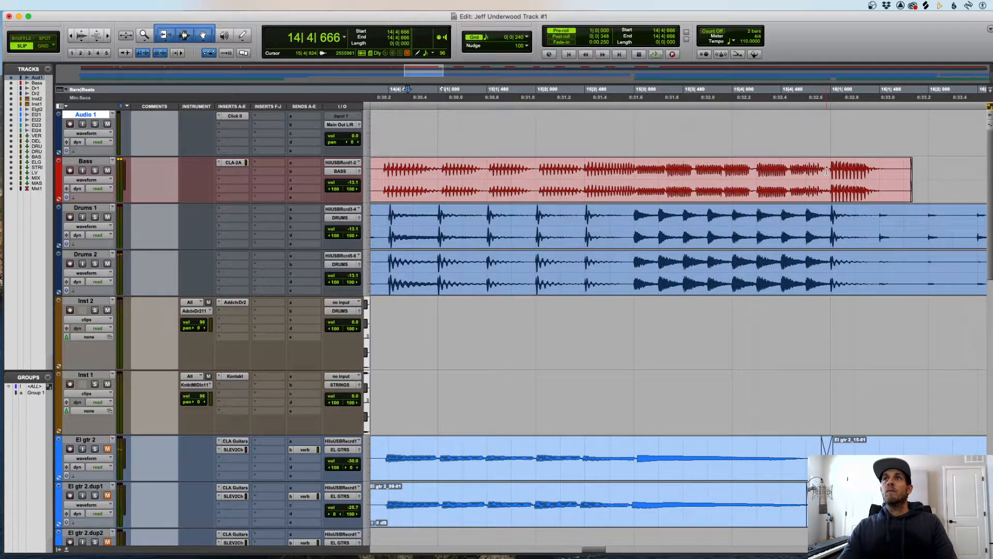
- Separate the fast bass run in bar 15 into its own clip spanning 15|2|952 to 15|4|900
{"action": "left_click", "coordinate": [826, 171]}
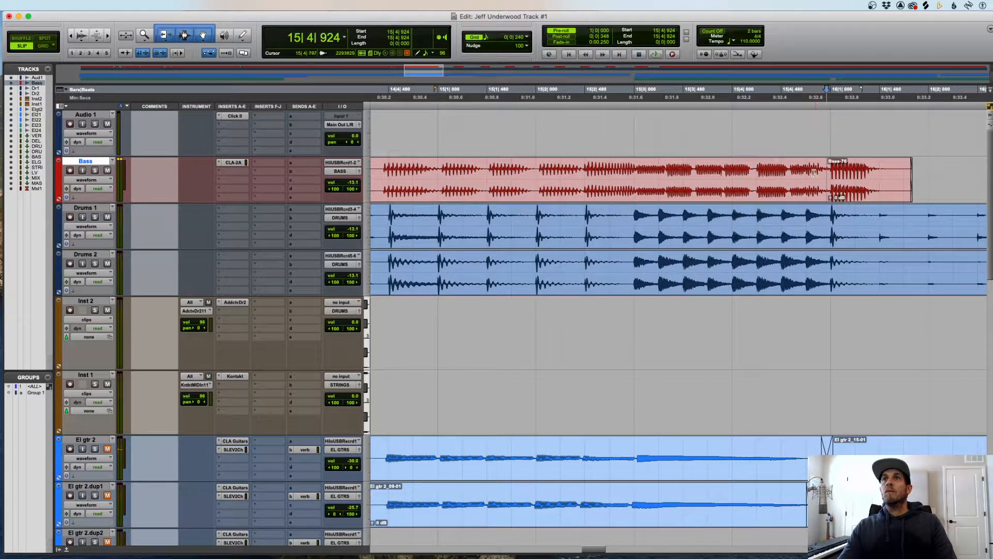
{"action": "left_click", "coordinate": [714, 201]}
{"action": "left_click_drag", "start_coordinate": [715, 199], "coordinate": [712, 198]}
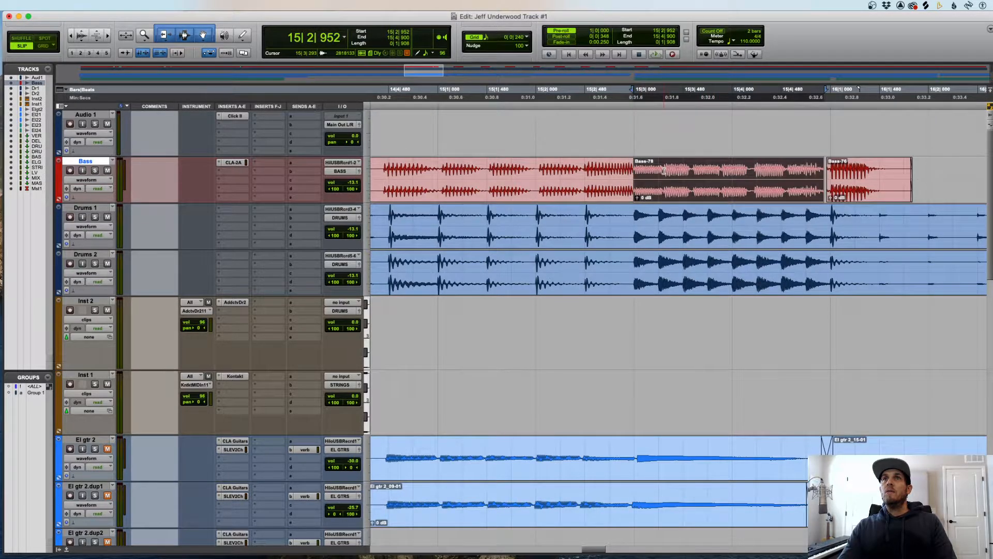
- Split the bar 15 bass run into individual note clips and line them up with the drum hits
{"action": "mouse_move", "coordinate": [664, 171]}
{"action": "left_mouse_down"}
{"action": "mouse_move", "coordinate": [702, 195]}
{"action": "mouse_move", "coordinate": [757, 186]}
{"action": "mouse_move", "coordinate": [799, 194]}
{"action": "mouse_move", "coordinate": [758, 179]}
{"action": "left_mouse_up"}
{"action": "key", "text": "b"}
{"action": "left_click", "coordinate": [689, 175]}
{"action": "key", "text": "b"}
{"action": "left_click", "coordinate": [712, 172]}
{"action": "key", "text": "b"}
{"action": "left_click", "coordinate": [740, 172]}
{"action": "key", "text": "b"}
{"action": "left_click", "coordinate": [765, 171]}
- Fill the gap in the bass run at 15|4|248 with a duplicate of the preceding note and move the last two notes slightly earlier
{"action": "left_click", "coordinate": [781, 195]}
{"action": "left_click", "coordinate": [749, 191]}
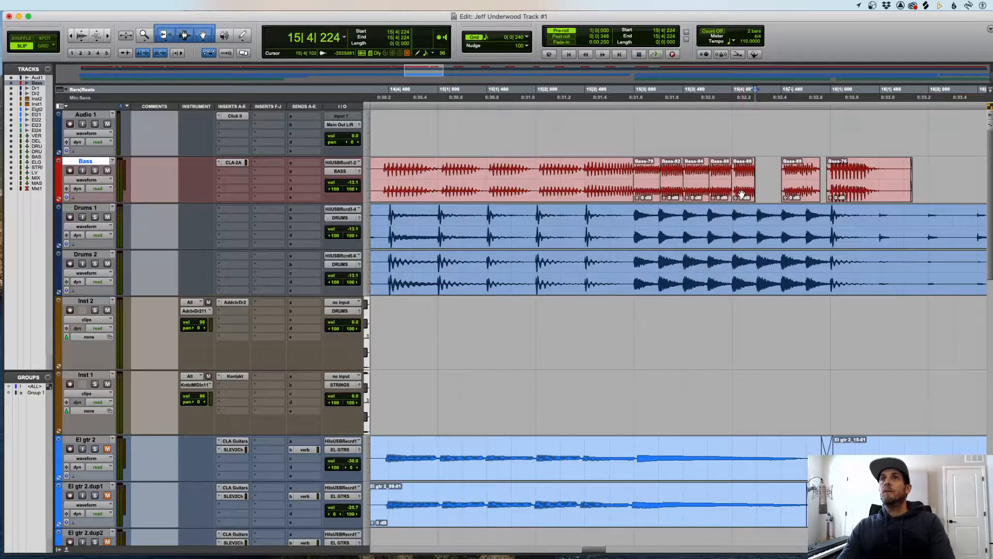
{"action": "left_click", "coordinate": [742, 194]}
{"action": "key", "text": "super+d"}
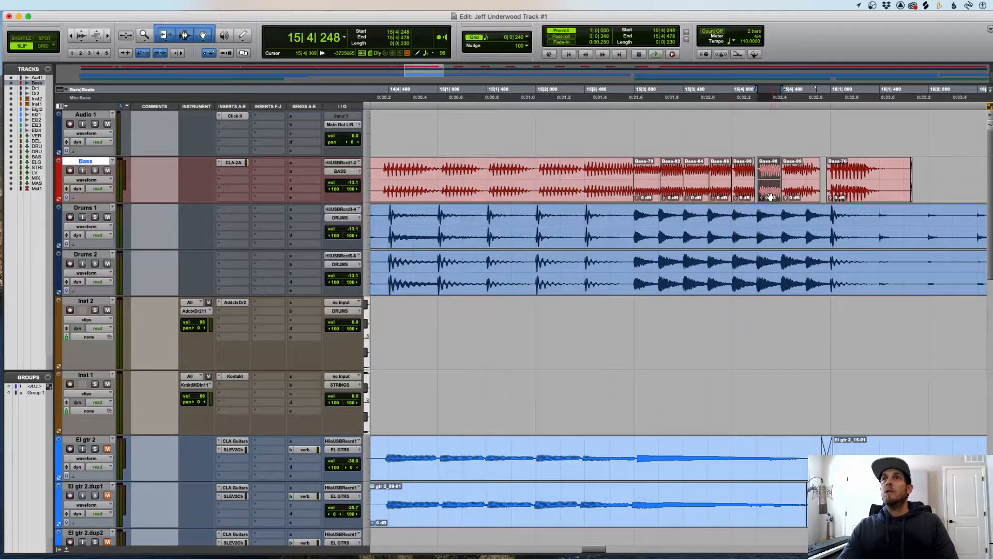
{"action": "left_click_drag", "start_coordinate": [768, 197], "coordinate": [795, 194]}
- Apply fades to the bass clips from 15|2|614 to 16|2|163 and play the run from 15|2|319
{"action": "left_click_drag", "start_coordinate": [598, 171], "coordinate": [947, 188]}
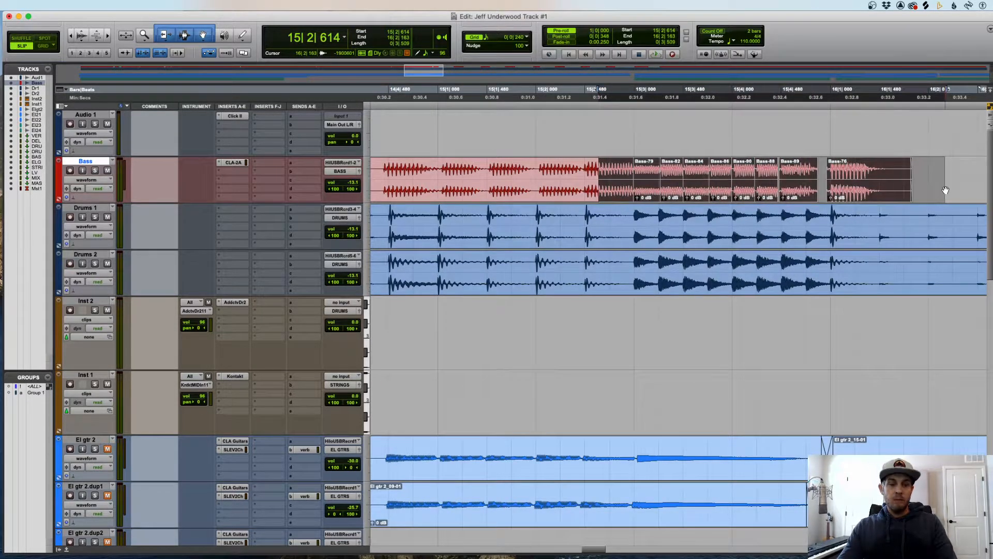
{"action": "left_click", "coordinate": [572, 176]}
{"action": "key", "text": "space"}
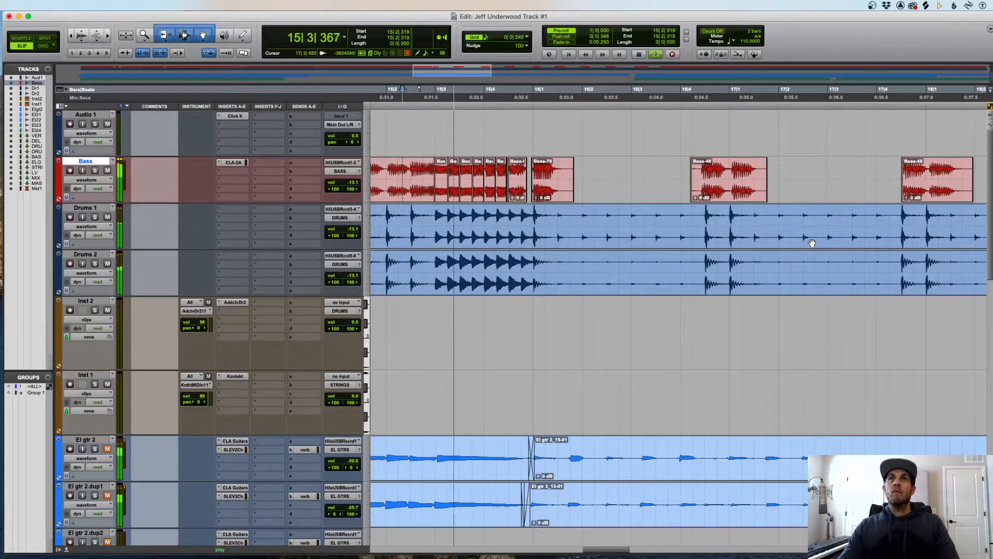
{"action": "key", "text": "r"}
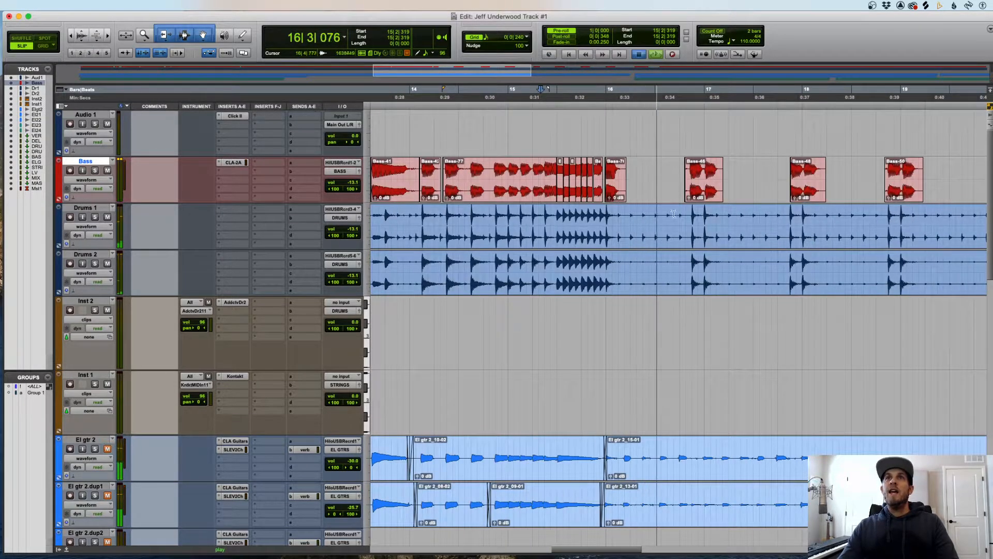
{"action": "key", "text": "space"}
- Restore the unedited bass run in bar 15, play it from 15|2|567 for comparison, and undo the restoration
{"action": "left_click_drag", "start_coordinate": [553, 179], "coordinate": [643, 177]}
{"action": "left_click", "coordinate": [547, 173]}
{"action": "key", "text": "space"}
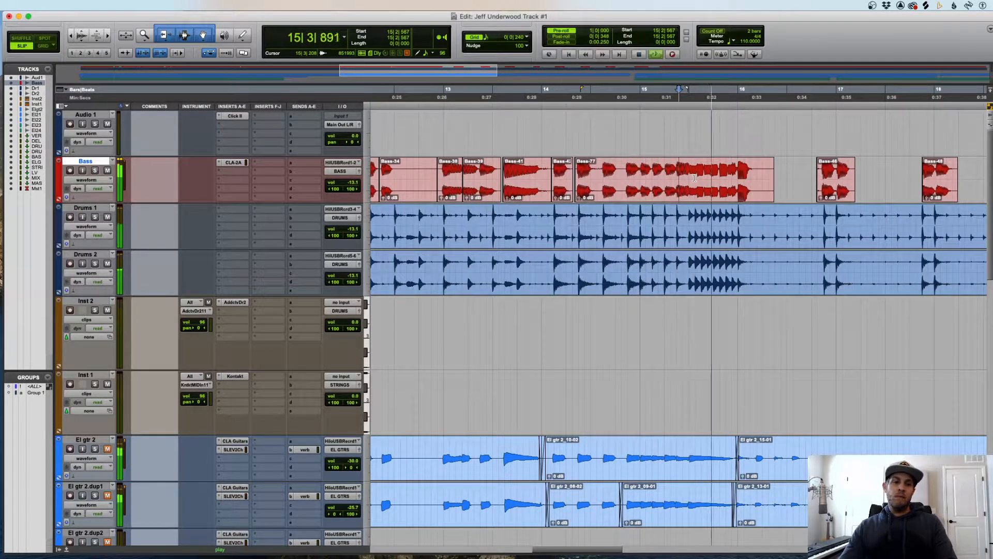
{"action": "key", "text": "space"}
{"action": "key", "text": "super+z"}
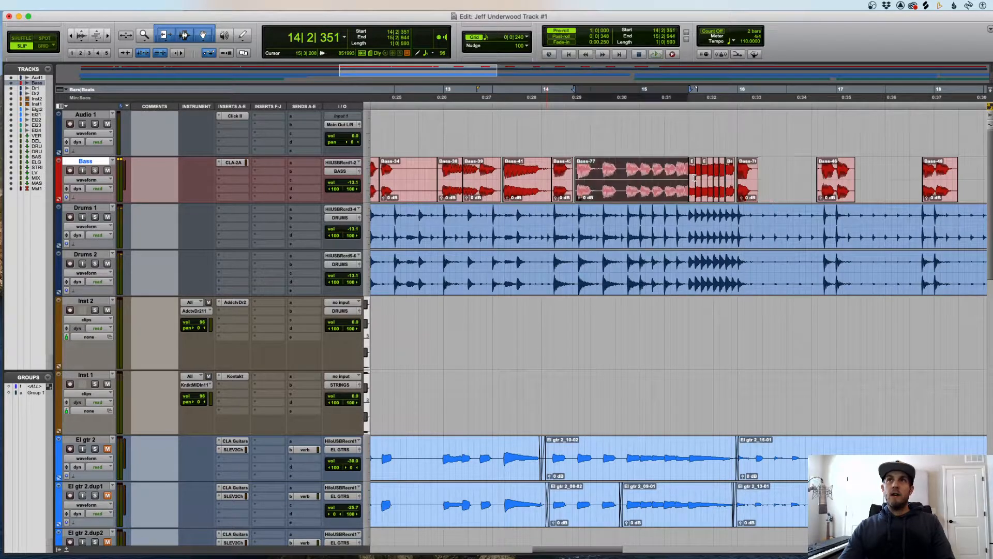
- Play the edited bass run again from 15|1|795, with pre-roll, through bar 15
{"action": "left_click", "coordinate": [660, 174]}
{"action": "key", "text": "space"}
{"action": "key", "text": "t"}
{"action": "key", "text": "t"}
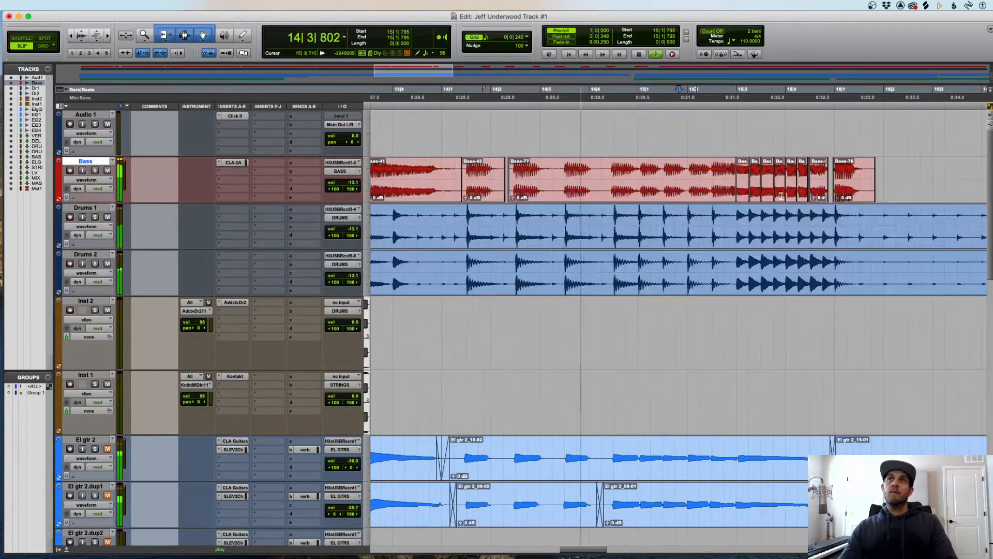
{"action": "key", "text": "r"}
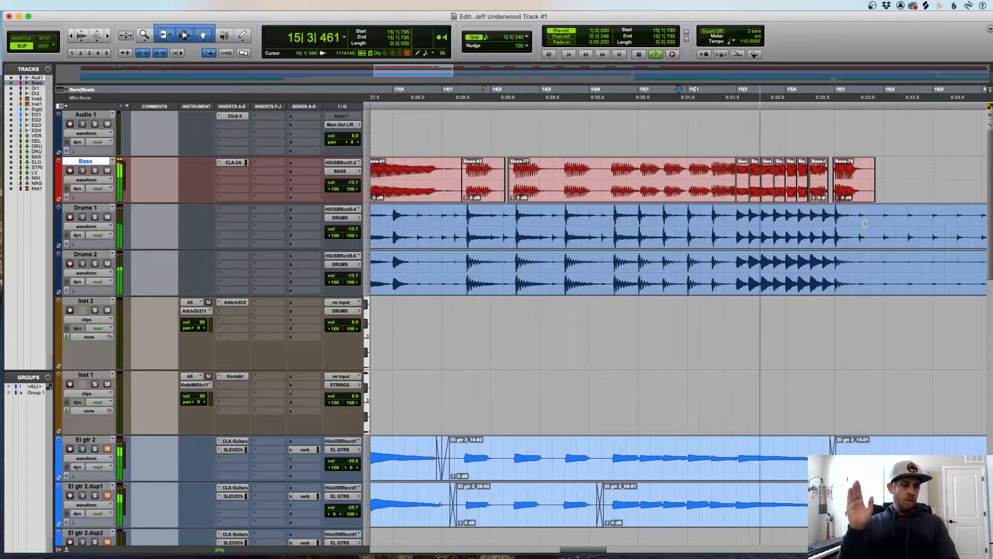
{"action": "key", "text": "r"}
{"action": "key", "text": "r"}
{"action": "key", "text": "r"}
{"action": "key", "text": "space"}
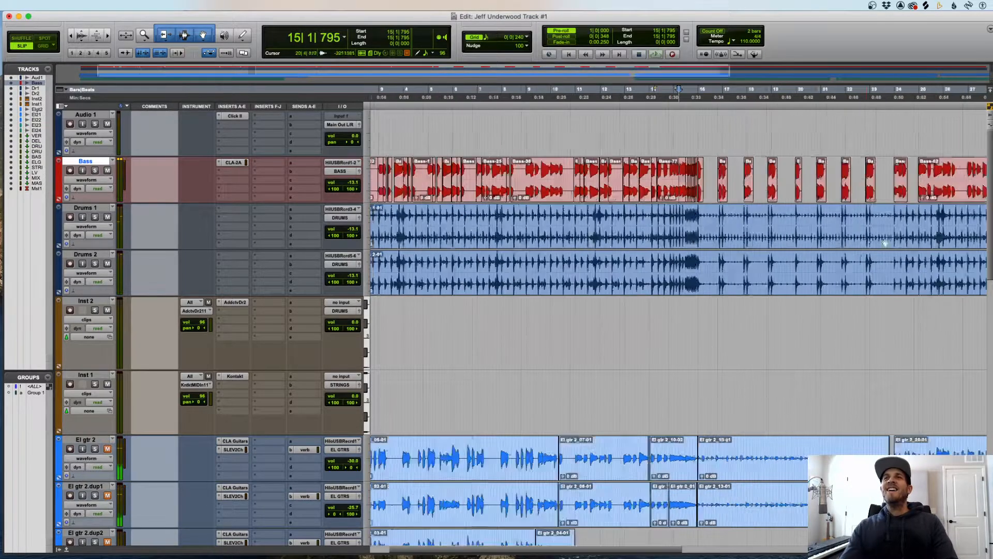
- Play the edited bass ending from 36|4|441 through the last notes of bar 37
{"action": "key", "text": "r"}
{"action": "key", "text": "space"}
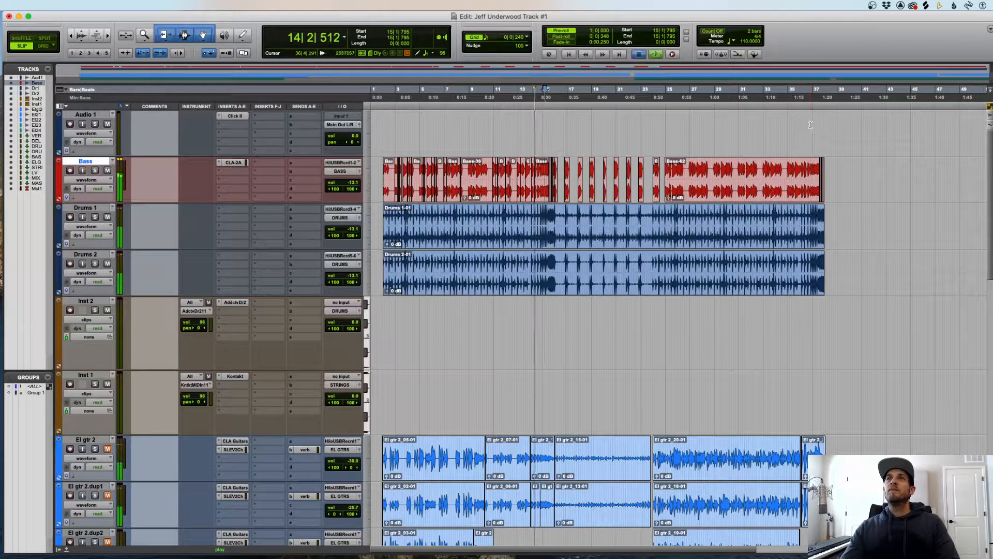
{"action": "left_click", "coordinate": [811, 124]}
{"action": "key", "text": "t"}
{"action": "key", "text": "t"}
{"action": "key", "text": "t"}
{"action": "key", "text": "t"}
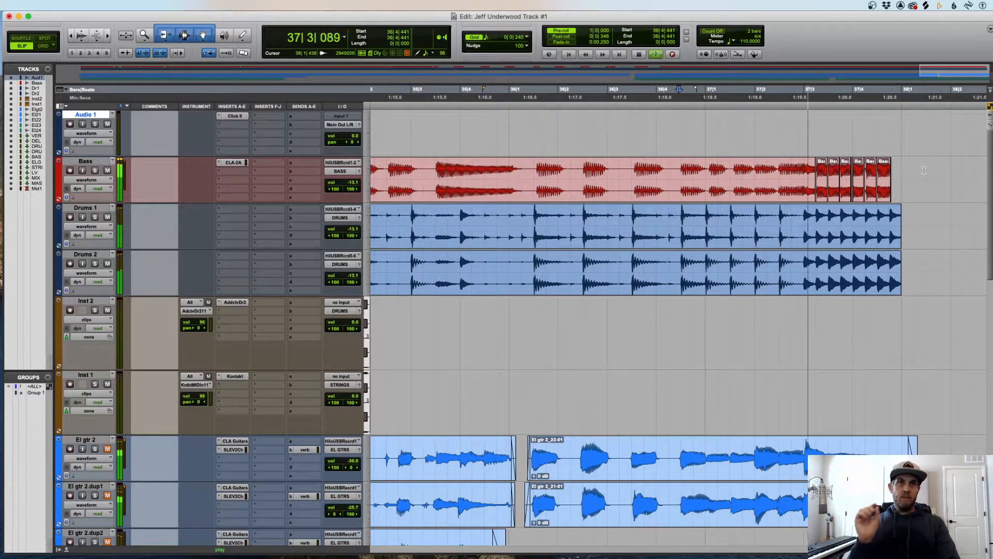
{"action": "key", "text": "r"}
{"action": "key", "text": "r"}
{"action": "key", "text": "r"}
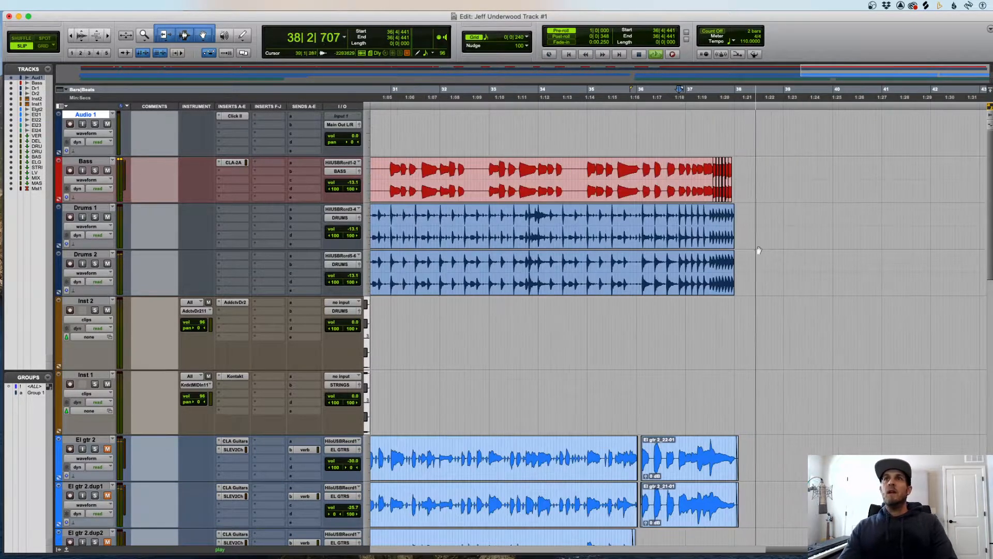
{"action": "key", "text": "space"}
{"action": "key", "text": "r"}
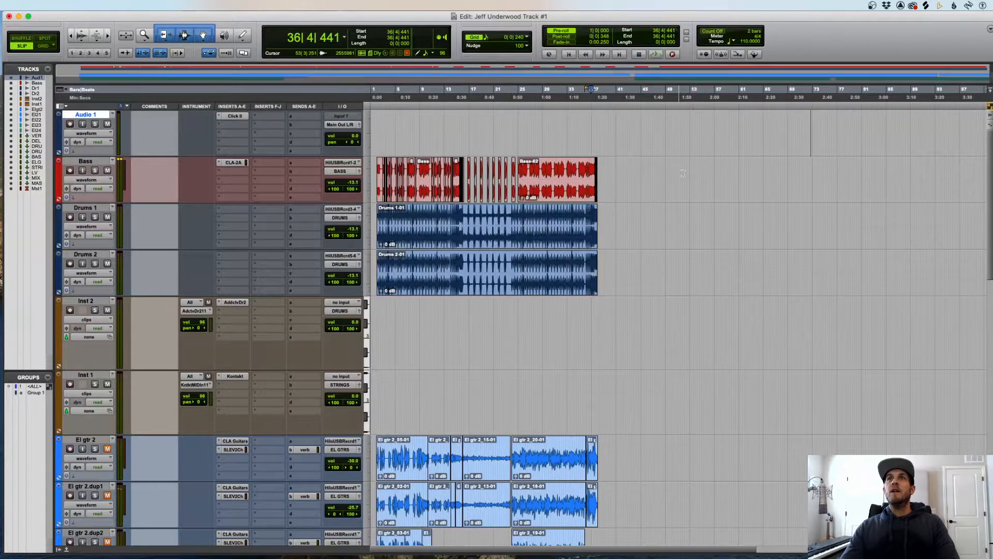
{"action": "key", "text": "r"}
{"action": "left_click_drag", "start_coordinate": [643, 178], "coordinate": [326, 177]}
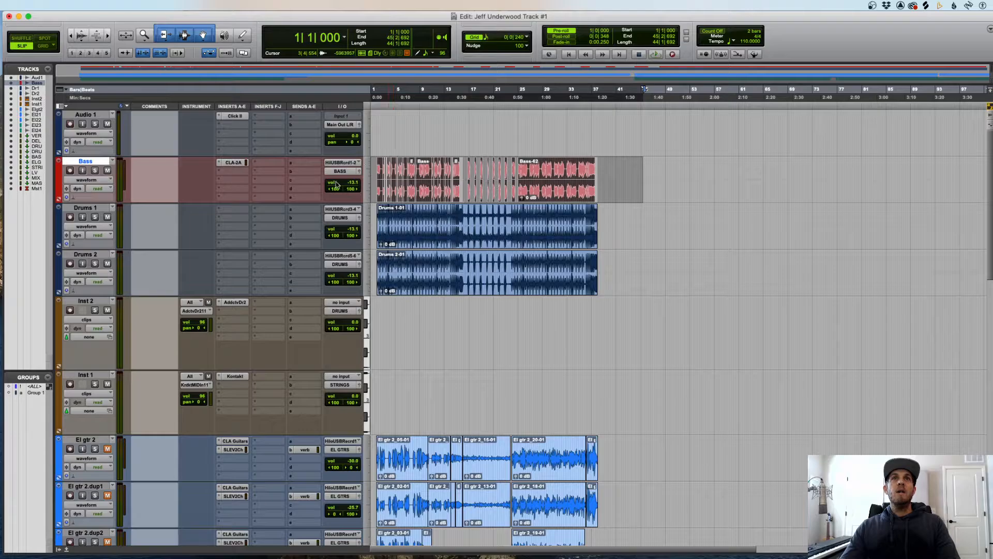
{"action": "left_click", "coordinate": [373, 170]}
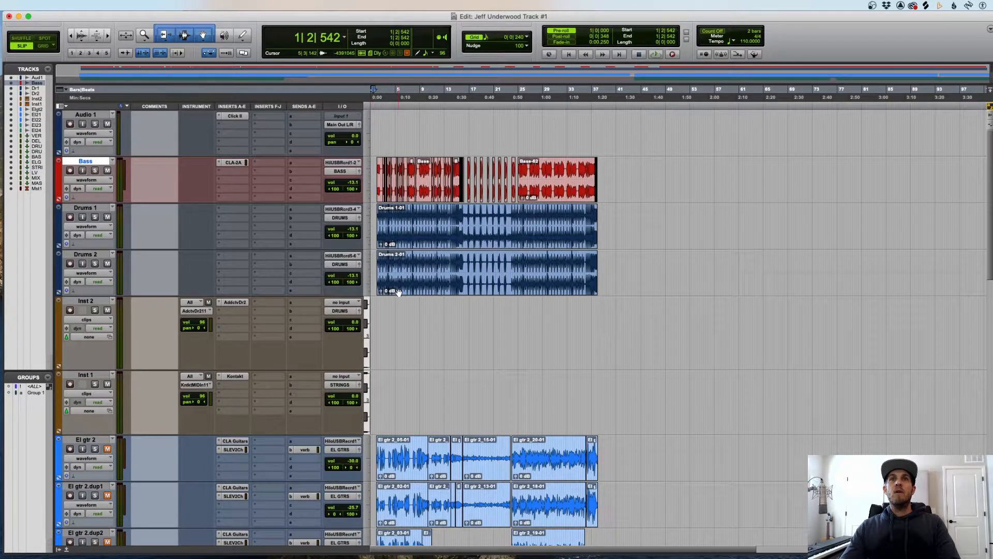
- Play the electric guitars from 1|3|483 and raise the El gtr 2 volume to about -27.9 dB
{"action": "scroll", "coordinate": [398, 291], "scroll_direction": "down", "scroll_amount": 2}
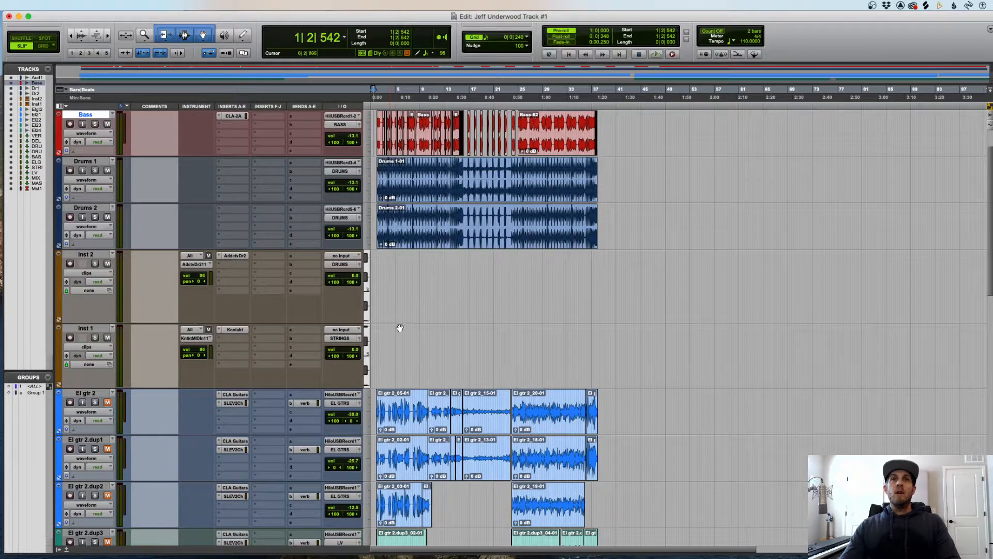
{"action": "left_click", "coordinate": [375, 346]}
{"action": "key", "text": "t"}
{"action": "key", "text": "t"}
{"action": "key", "text": "r"}
{"action": "scroll", "coordinate": [375, 363], "scroll_direction": "down", "scroll_amount": 4}
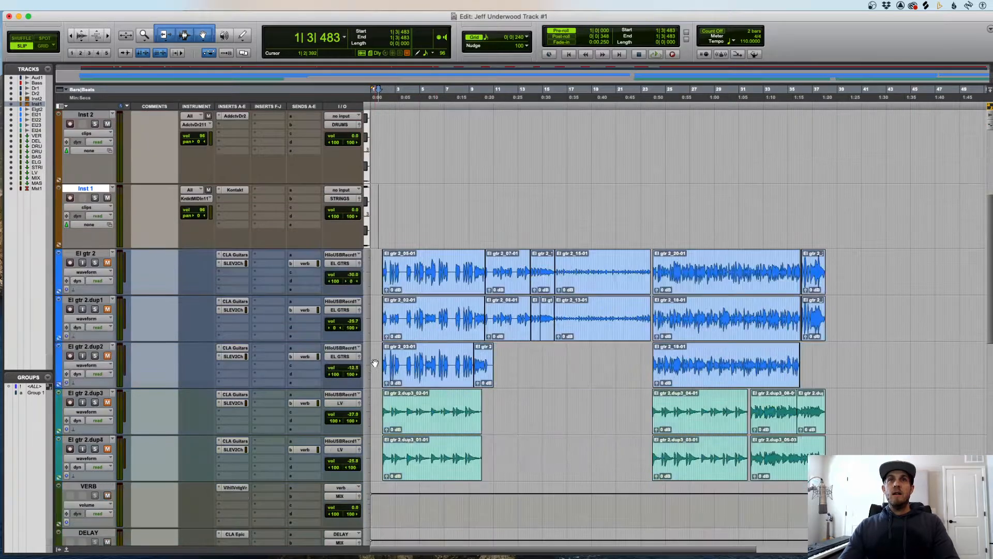
{"action": "key", "text": "t"}
{"action": "key", "text": "t"}
{"action": "key", "text": "t"}
{"action": "key", "text": "space"}
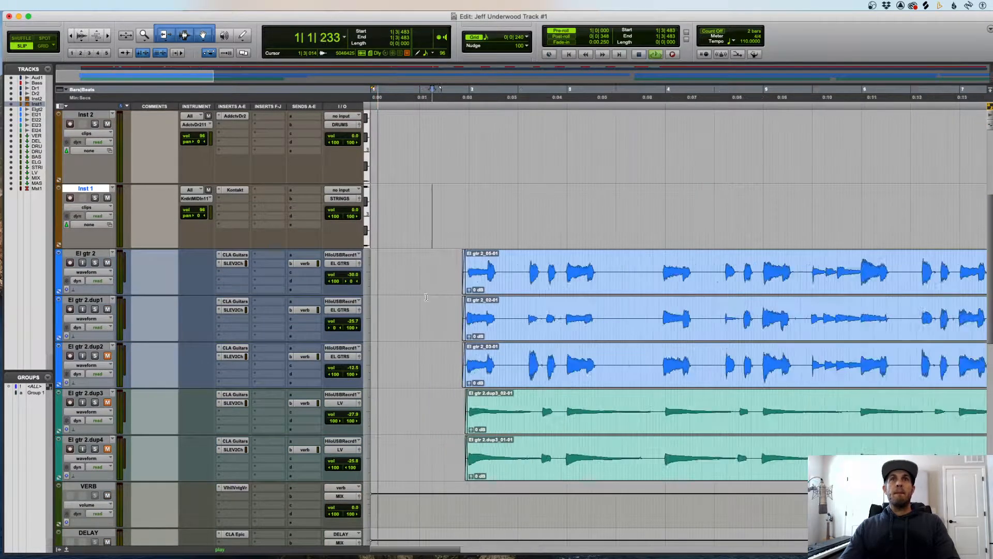
{"action": "key", "text": "t"}
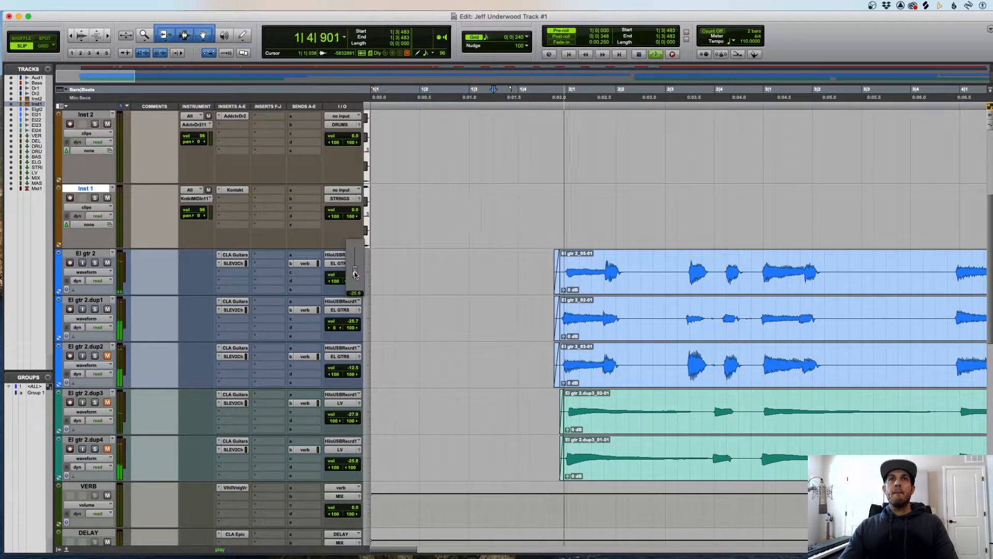
- Play the guitars from 1|4|114 and compare the timing of their opening notes in bar 2
{"action": "left_click", "coordinate": [524, 258]}
{"action": "key", "text": "space"}
{"action": "key", "text": "t"}
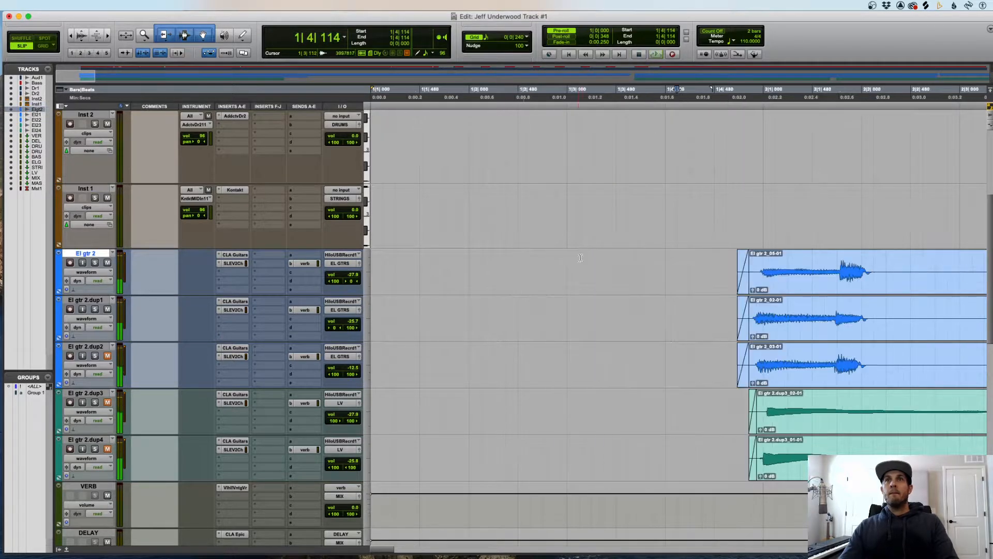
{"action": "scroll", "coordinate": [597, 293], "scroll_direction": "right", "scroll_amount": 8}
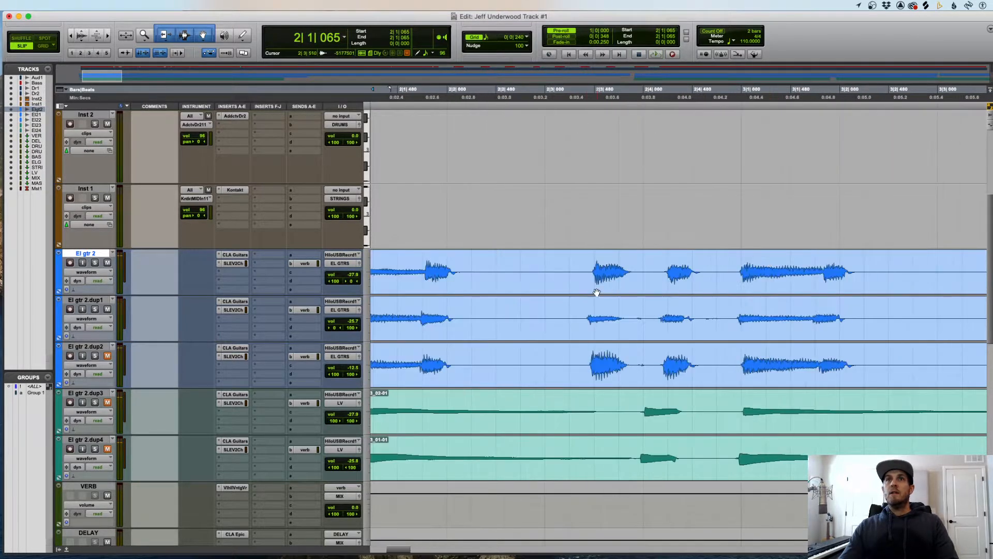
{"action": "key", "text": "r"}
{"action": "key", "text": "t"}
{"action": "key", "text": "t"}
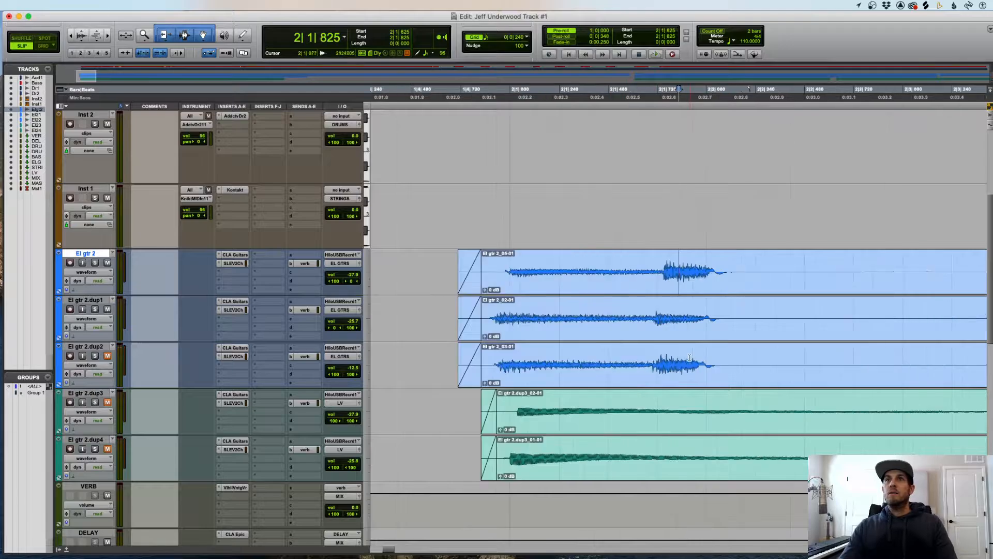
- Split the opening phrase of El gtr 2.dup2 into its own clip at 2|2|151 and make that track slightly taller
{"action": "left_click", "coordinate": [738, 352]}
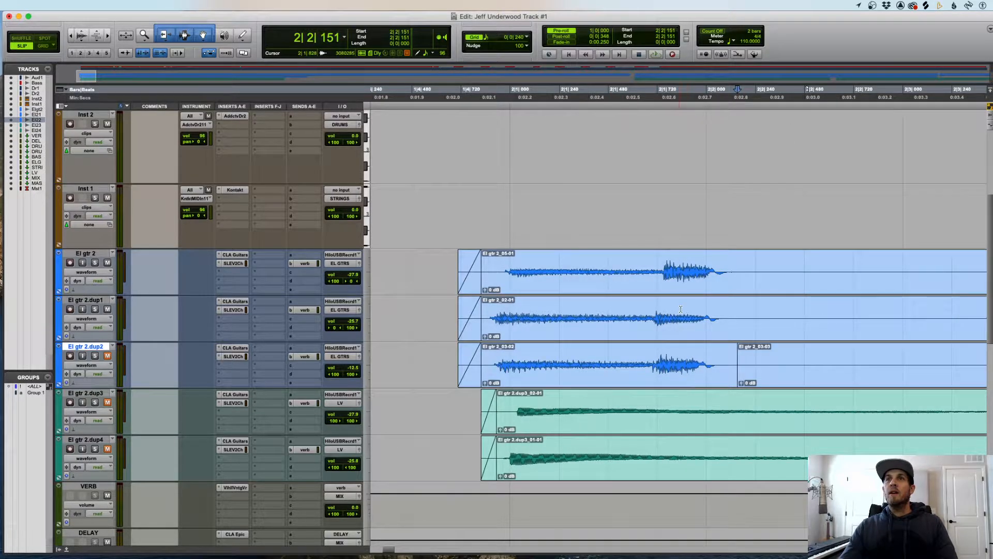
{"action": "left_click", "coordinate": [578, 384]}
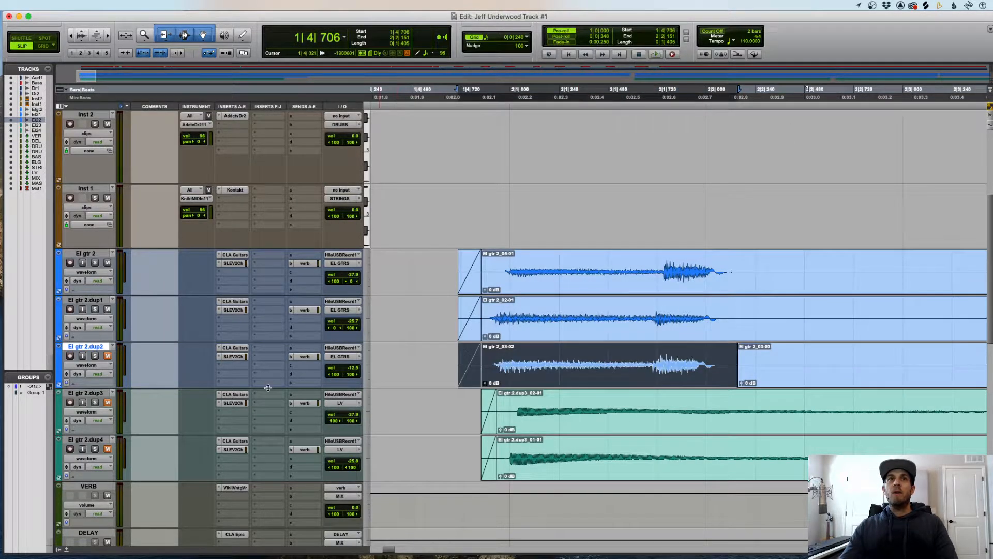
{"action": "left_click_drag", "start_coordinate": [268, 387], "coordinate": [268, 406]}
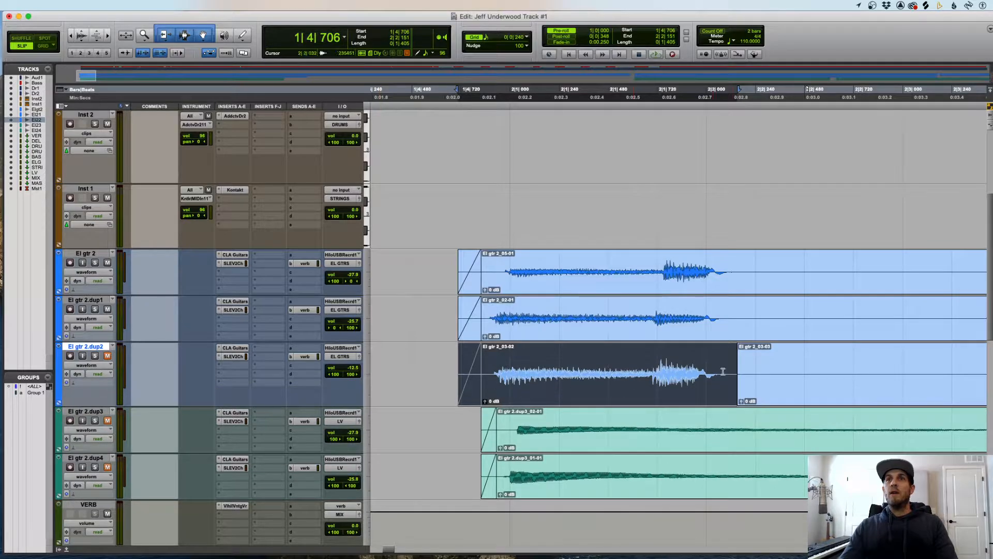
{"action": "left_click", "coordinate": [789, 375]}
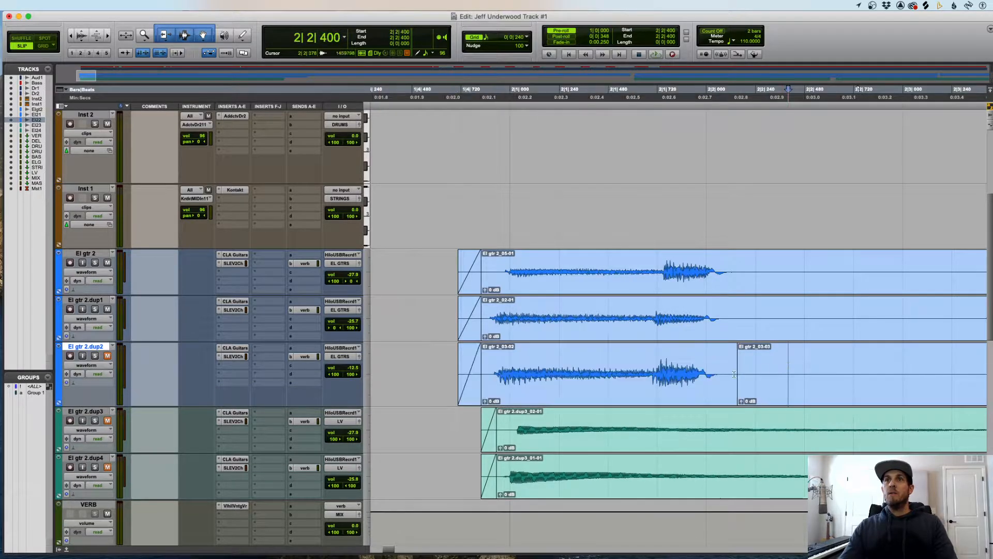
{"action": "left_click", "coordinate": [509, 266]}
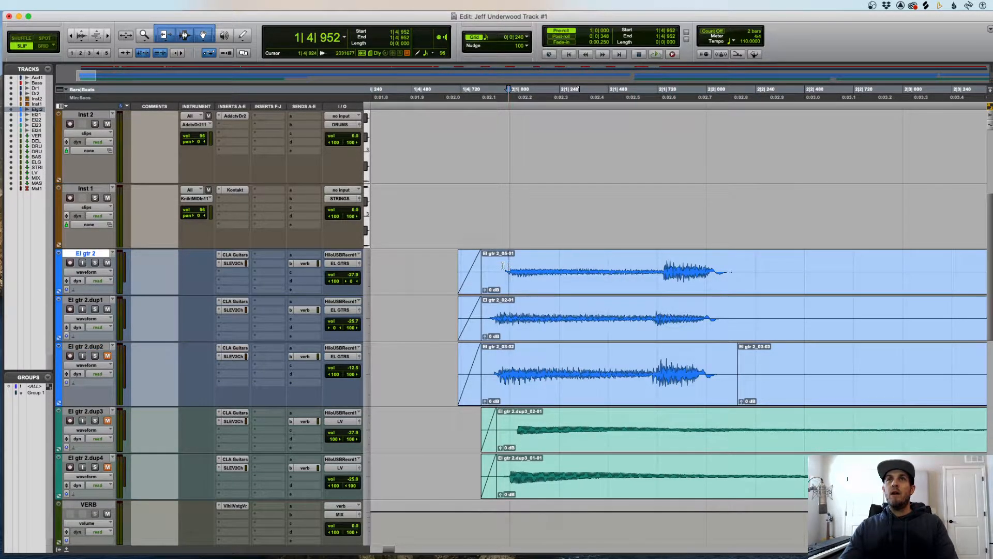
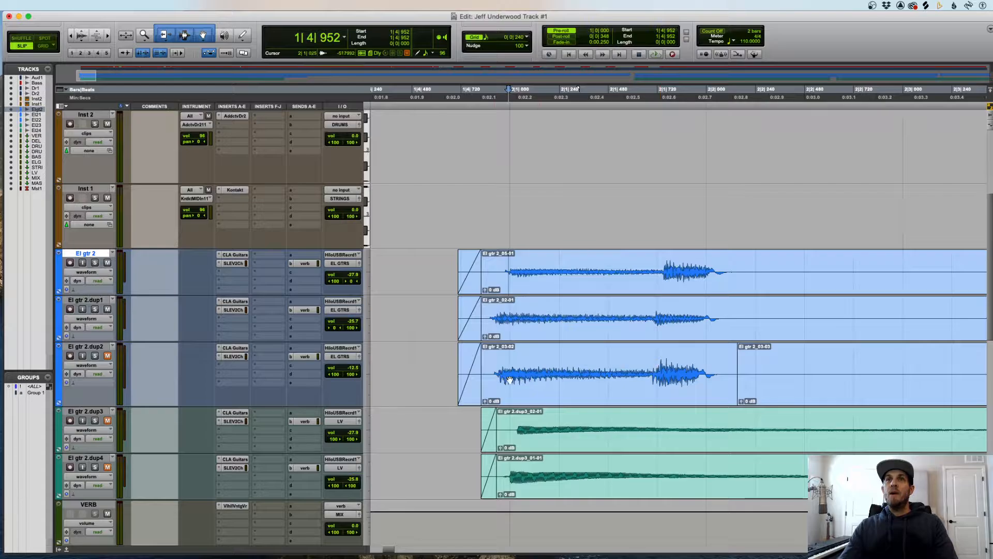
- Move the opening phrase clip from El gtr 2.dup2 onto El gtr 2 and play it back
{"action": "left_click_drag", "start_coordinate": [661, 398], "coordinate": [574, 267]}
{"action": "left_click", "coordinate": [401, 260]}
{"action": "key", "text": "r"}
{"action": "key", "text": "space"}
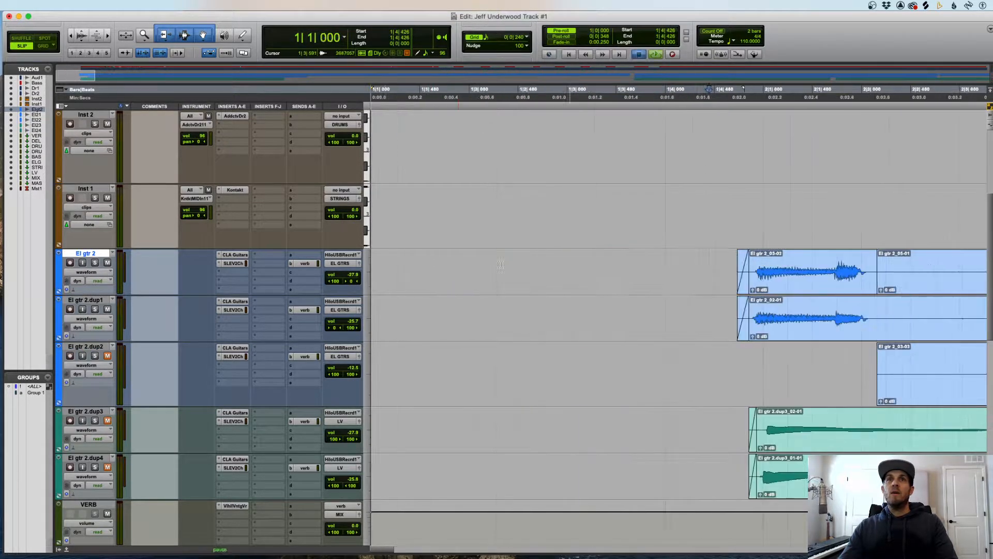
{"action": "scroll", "coordinate": [606, 278], "scroll_direction": "right", "scroll_amount": 5}
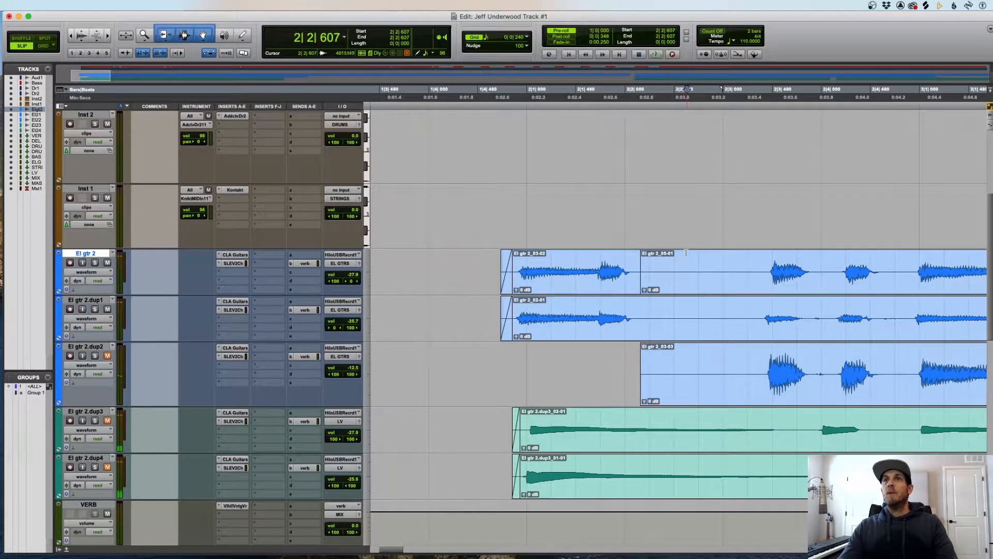
- Delete the silent gap after the opening phrase on El gtr 2 and El gtr 2.dup1, starting at about 2|2|100, using enlarged waveforms as a guide
{"action": "key", "text": "super+alt+bracketright"}
{"action": "key", "text": "super+alt+bracketright"}
{"action": "key", "text": "super+alt+bracketright"}
{"action": "key", "text": "super+alt+bracketright"}
{"action": "left_click_drag", "start_coordinate": [760, 269], "coordinate": [636, 303]}
{"action": "key", "text": "Delete"}
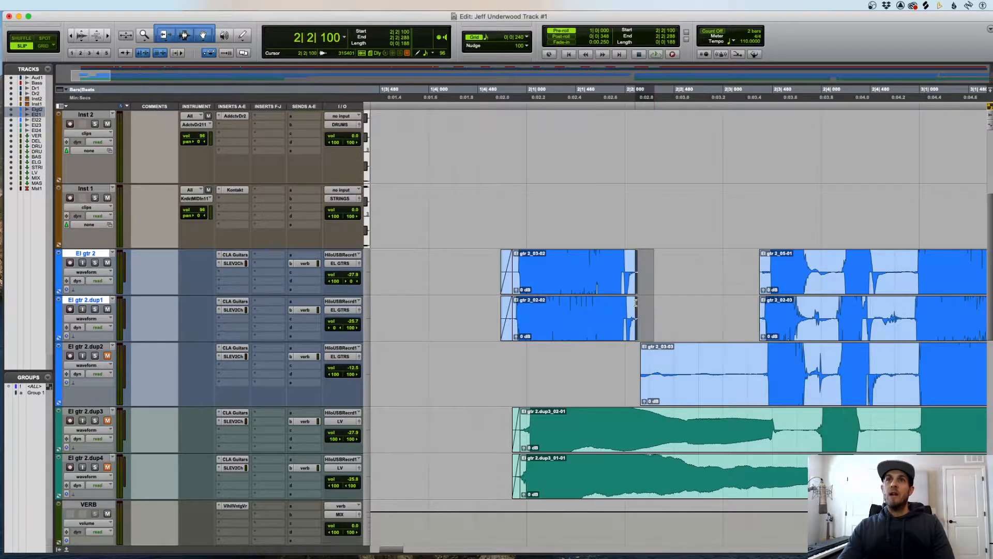
- Return the waveforms to normal height and play the guitars across the cleared gap into bar 3
{"action": "left_click", "coordinate": [673, 279]}
{"action": "key", "text": "space"}
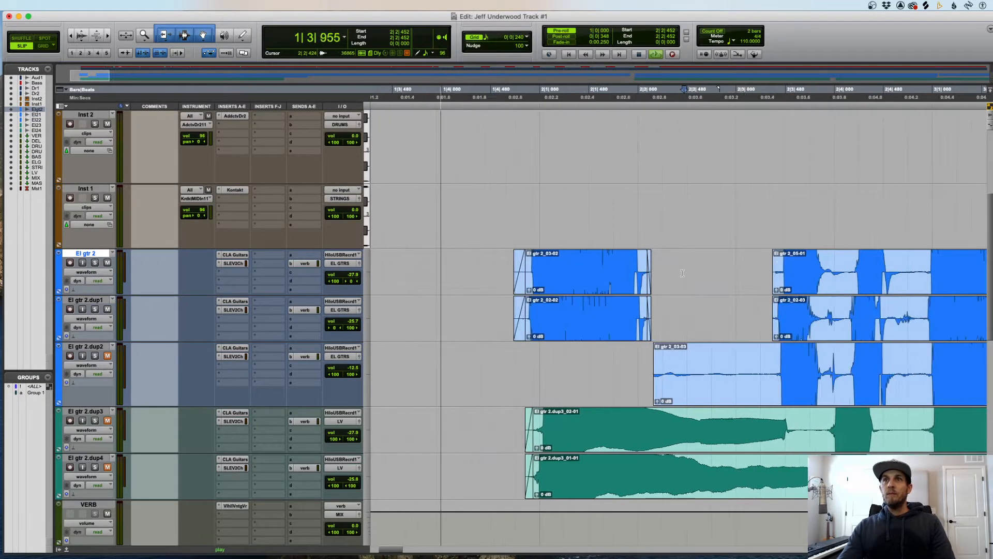
{"action": "key", "text": "super+alt+bracketleft"}
{"action": "key", "text": "super+alt+bracketleft"}
{"action": "key", "text": "super+alt+bracketleft"}
{"action": "key", "text": "super+alt+bracketleft"}
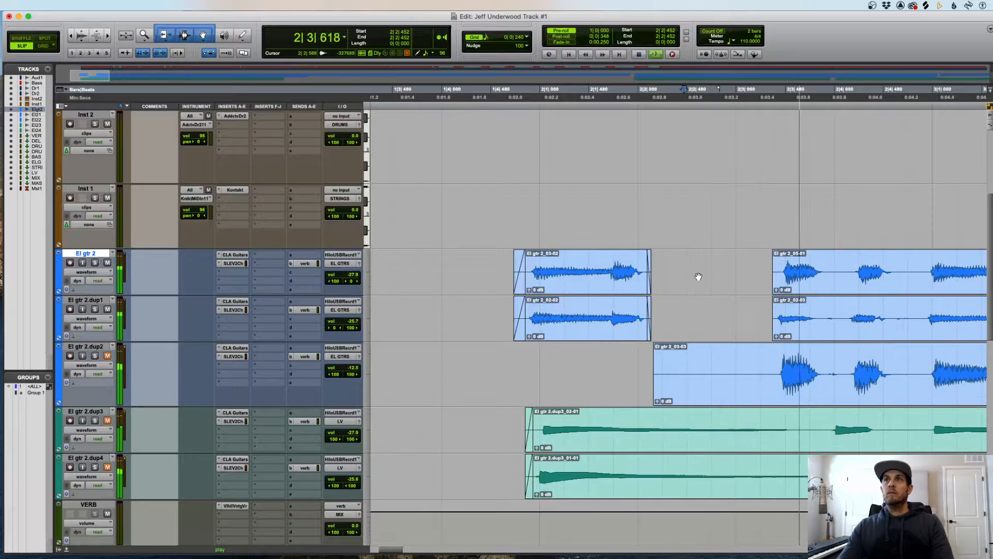
{"action": "scroll", "coordinate": [693, 274], "scroll_direction": "down", "scroll_amount": 5}
{"action": "scroll", "coordinate": [698, 274], "scroll_direction": "up", "scroll_amount": 3}
{"action": "key", "text": "super+bracketleft"}
{"action": "key", "text": "super+bracketleft"}
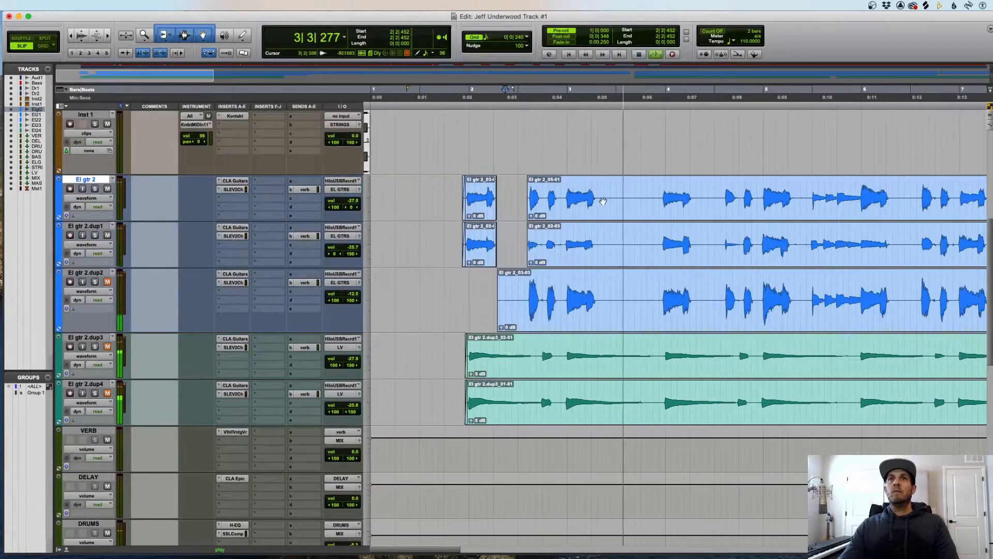
{"action": "key", "text": "space"}
- Compare the timing of the guitar notes from 2|3|510 into bar 3 across all the electric guitar tracks
{"action": "left_click", "coordinate": [532, 137]}
{"action": "key", "text": "super+bracketright"}
{"action": "key", "text": "super+bracketright"}
{"action": "key", "text": "super+bracketright"}
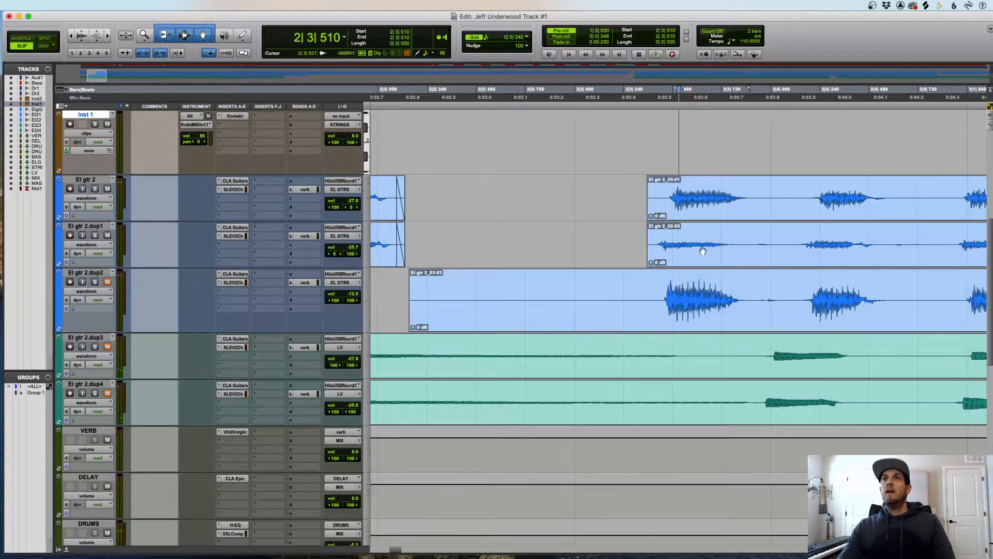
{"action": "key", "text": "super+bracketleft"}
{"action": "scroll", "coordinate": [710, 267], "scroll_direction": "down", "scroll_amount": 3}
{"action": "scroll", "coordinate": [752, 296], "scroll_direction": "left", "scroll_amount": 4}
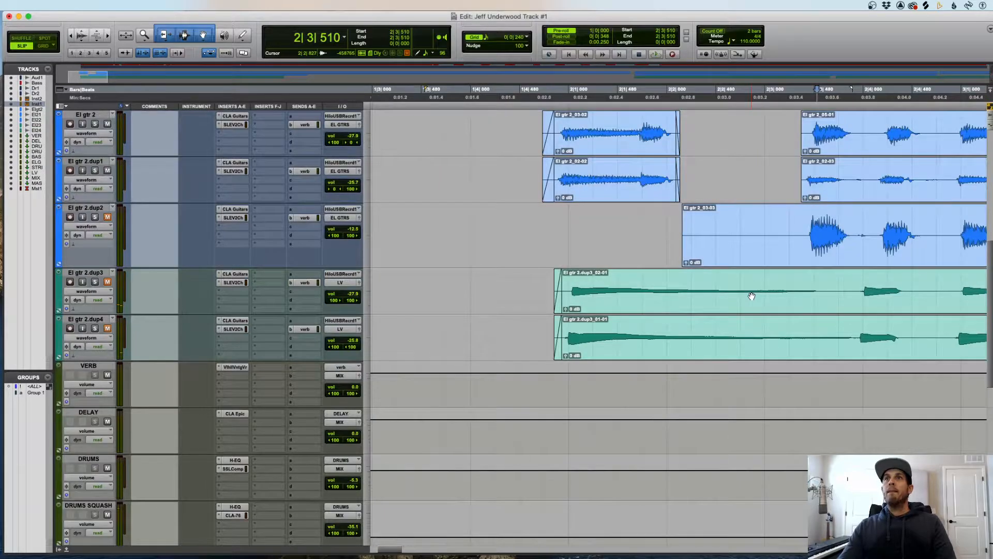
{"action": "scroll", "coordinate": [751, 296], "scroll_direction": "up", "scroll_amount": 3}
{"action": "scroll", "coordinate": [749, 293], "scroll_direction": "right", "scroll_amount": 4}
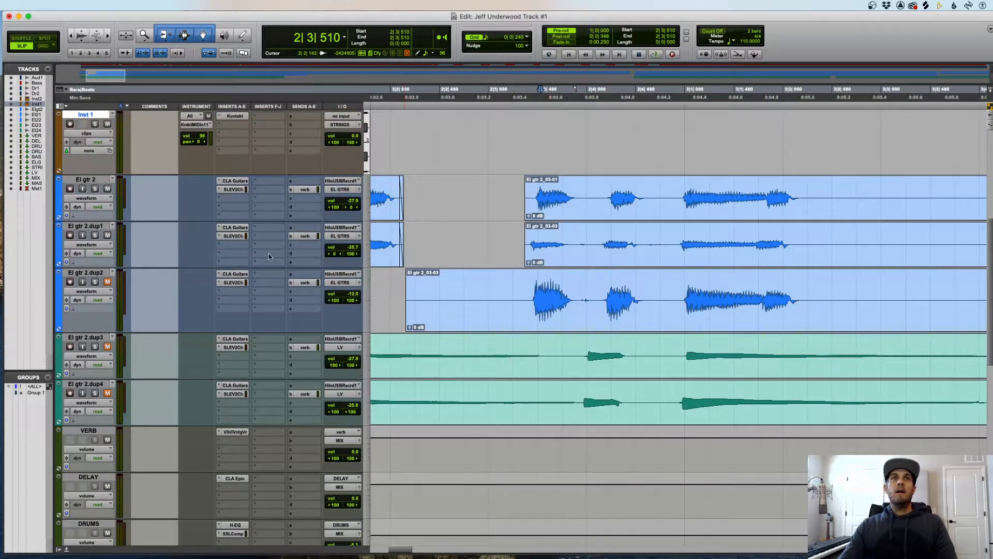
- Match El gtr 2.dup2's track height to the other guitars and move its phrase from 2|3|299 to 3|2|244 onto El gtr 2.dup1
{"action": "left_click", "coordinate": [86, 179], "text": "shift"}
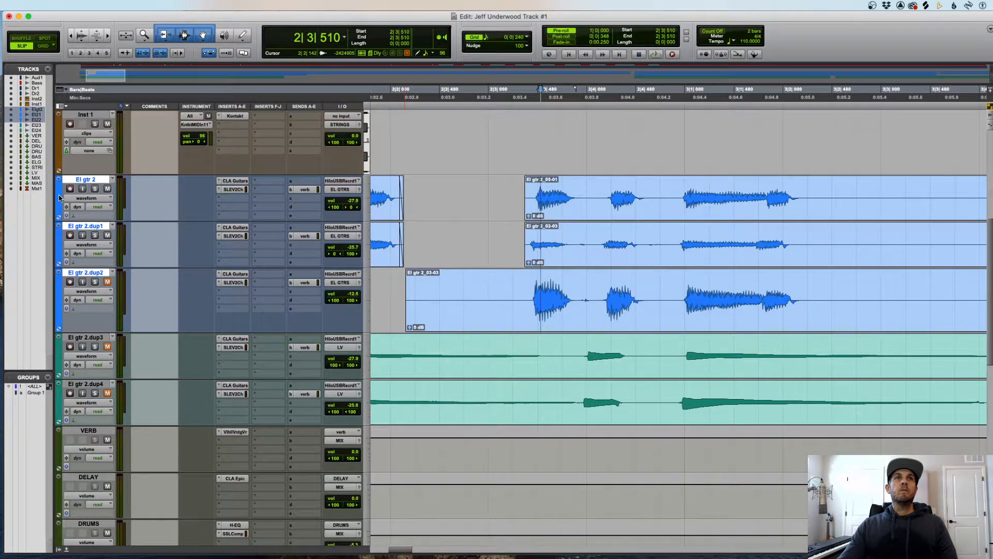
{"action": "left_click", "coordinate": [60, 180]}
{"action": "left_click", "coordinate": [88, 180]}
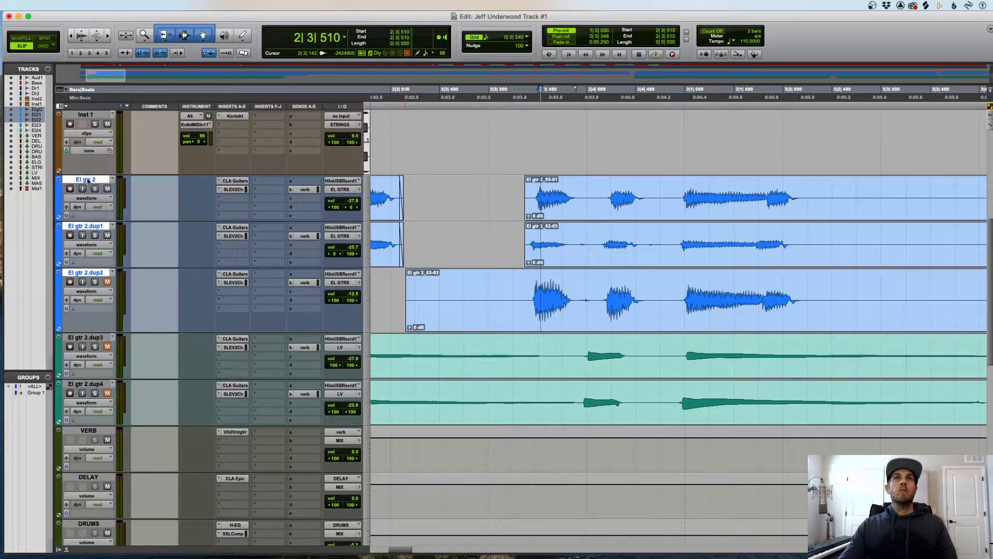
{"action": "left_click", "coordinate": [95, 275]}
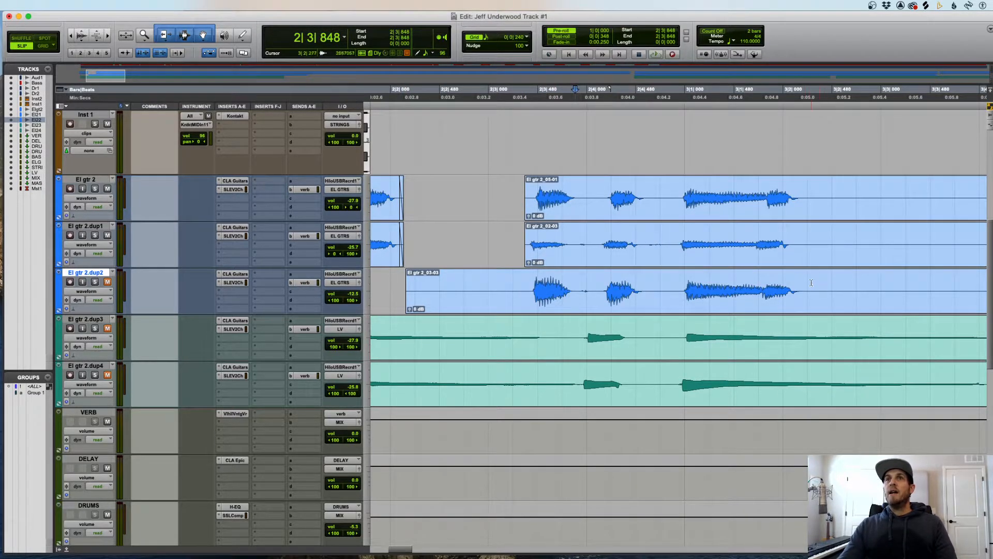
{"action": "key", "text": "super+e"}
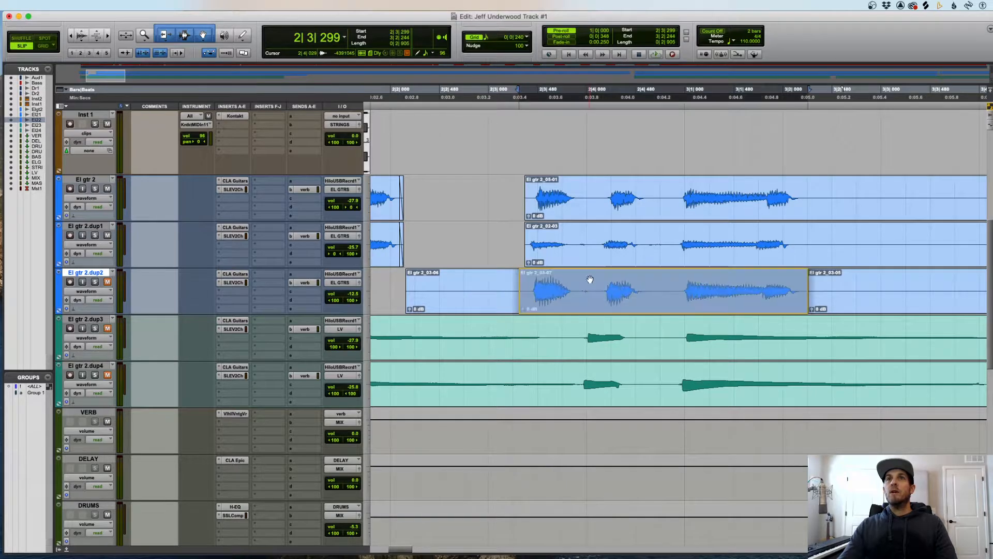
{"action": "left_click_drag", "start_coordinate": [589, 281], "coordinate": [580, 257]}
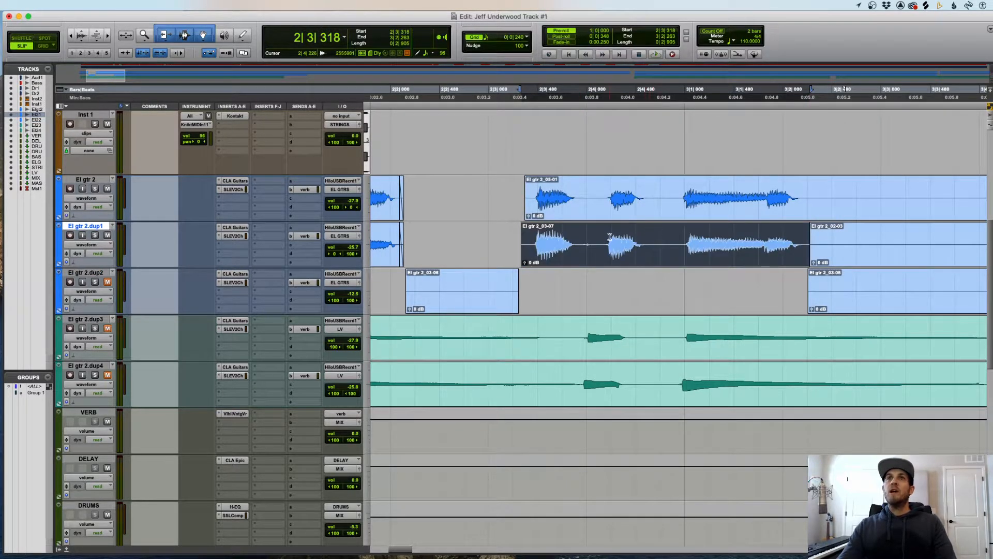
- Delete the silence before the phrase on El gtr 2 and El gtr 2.dup1 up to 2|3|431 and fade in both clip starts
{"action": "left_click_drag", "start_coordinate": [485, 207], "coordinate": [532, 236]}
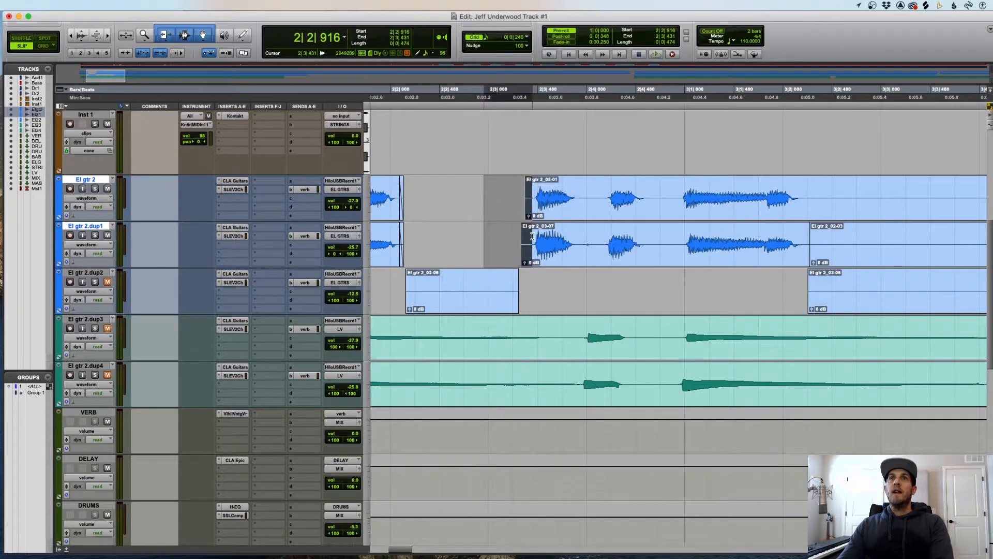
{"action": "key", "text": "Delete"}
{"action": "left_click_drag", "start_coordinate": [514, 198], "coordinate": [519, 198]}
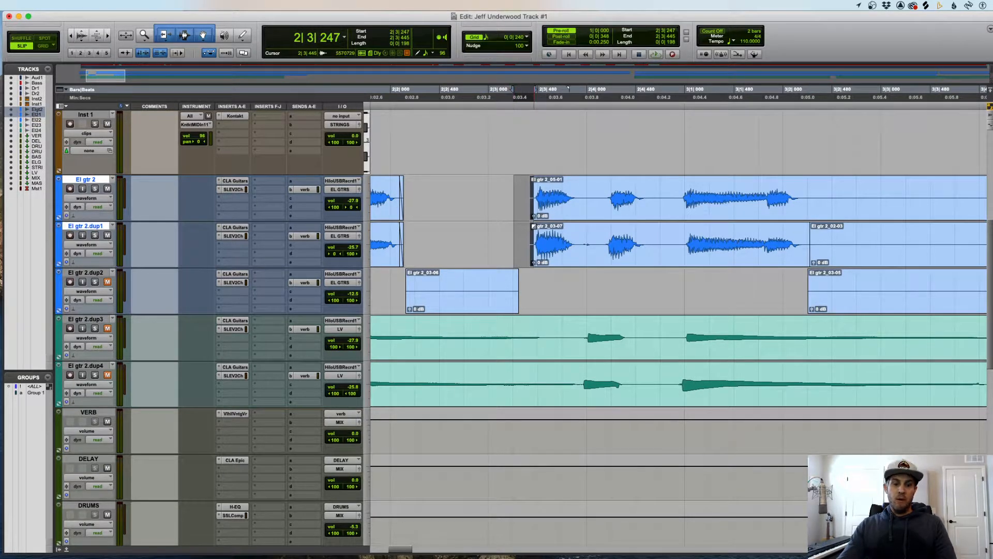
{"action": "scroll", "coordinate": [656, 195], "scroll_direction": "right", "scroll_amount": 5}
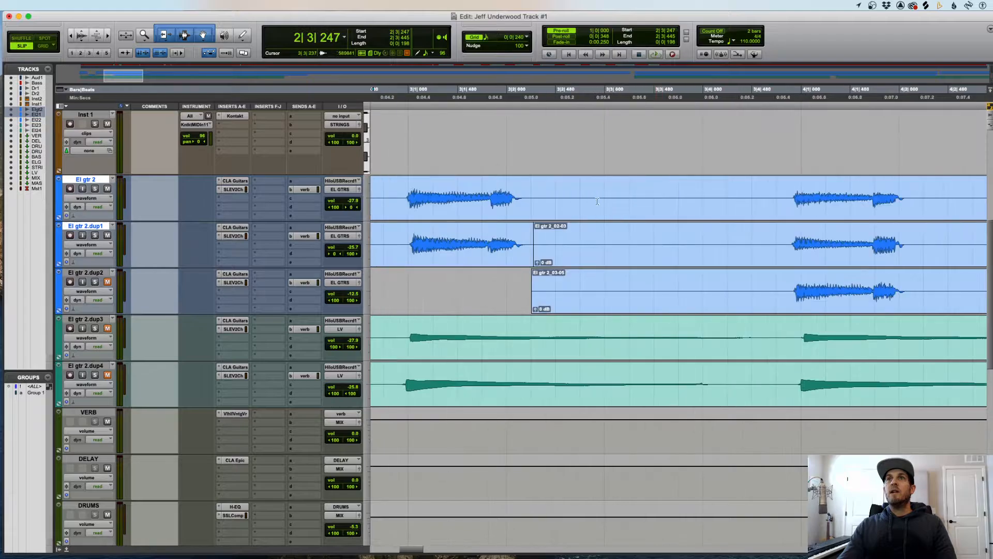
- Delete the gap between the first two notes of the moved phrase on El gtr 2.dup1 and fade the cut edges
{"action": "scroll", "coordinate": [507, 217], "scroll_direction": "left", "scroll_amount": 5}
{"action": "left_click_drag", "start_coordinate": [574, 238], "coordinate": [604, 227]}
{"action": "key", "text": "Delete"}
{"action": "left_click", "coordinate": [642, 238]}
- Play the guitars through the edited phrase at the end of bar 2 to check the cut
{"action": "key", "text": "space"}
{"action": "scroll", "coordinate": [653, 249], "scroll_direction": "left", "scroll_amount": 2}
{"action": "scroll", "coordinate": [658, 253], "scroll_direction": "right", "scroll_amount": 1}
{"action": "scroll", "coordinate": [658, 253], "scroll_direction": "right", "scroll_amount": 5}
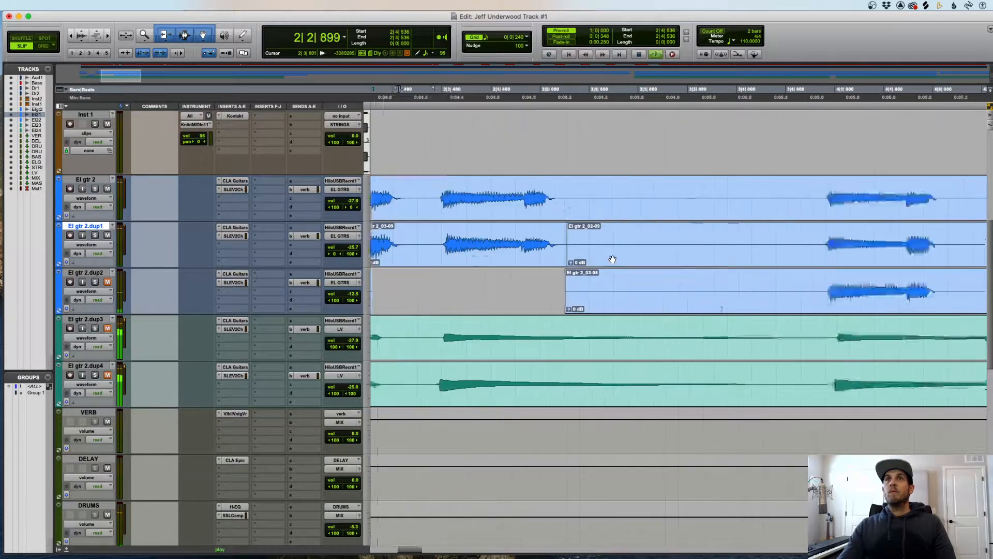
{"action": "scroll", "coordinate": [613, 258], "scroll_direction": "left", "scroll_amount": 2}
{"action": "key", "text": "space"}
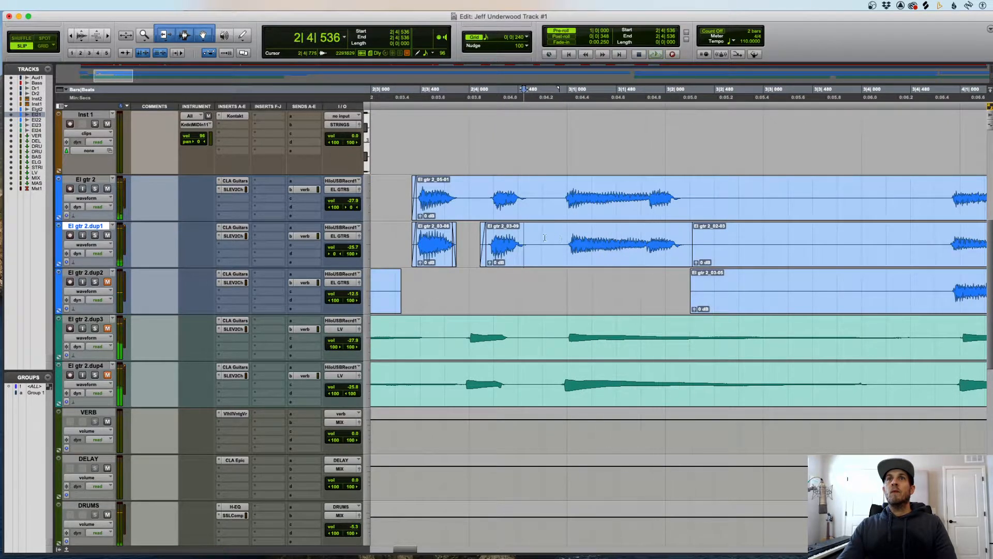
- Separate the phrase's second note on El gtr 2.dup1, shift it slightly later, and play from before the edit
{"action": "left_click", "coordinate": [522, 258]}
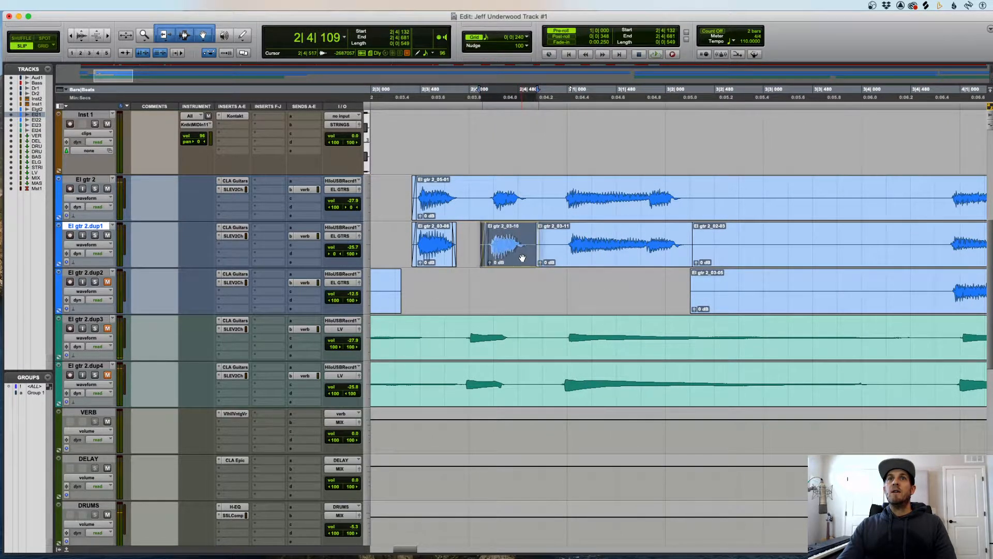
{"action": "left_click_drag", "start_coordinate": [523, 258], "coordinate": [524, 258]}
{"action": "left_click", "coordinate": [570, 239]}
{"action": "key", "text": "space"}
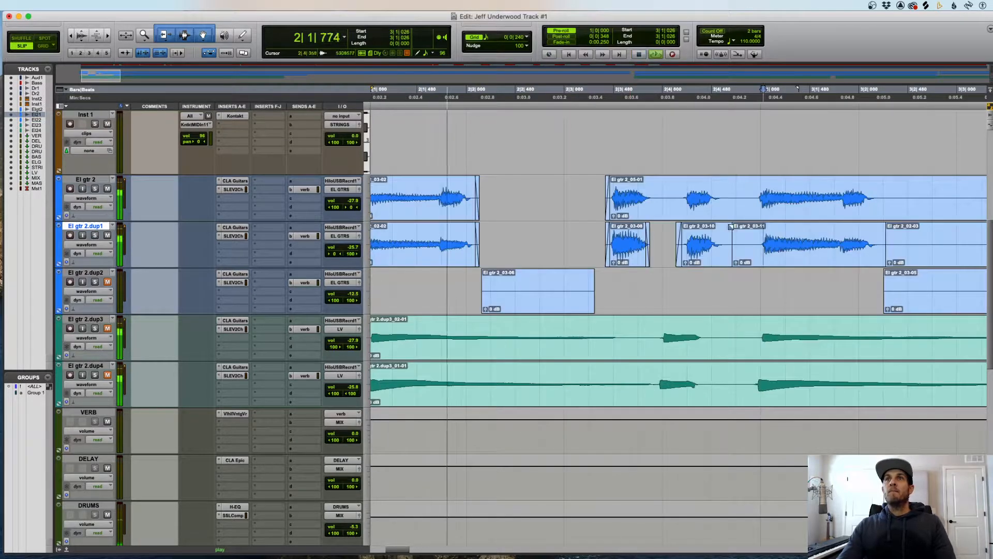
- Delete the silent stretch from 3|2|174 to just before bar 4 on El gtr 2, El gtr 2.dup1 and El gtr 2.dup2
{"action": "left_click_drag", "start_coordinate": [693, 196], "coordinate": [953, 273]}
{"action": "key", "text": "Delete"}
{"action": "scroll", "coordinate": [953, 274], "scroll_direction": "down", "scroll_amount": 1}
{"action": "scroll", "coordinate": [953, 273], "scroll_direction": "right", "scroll_amount": 5}
{"action": "scroll", "coordinate": [953, 273], "scroll_direction": "left", "scroll_amount": 5}
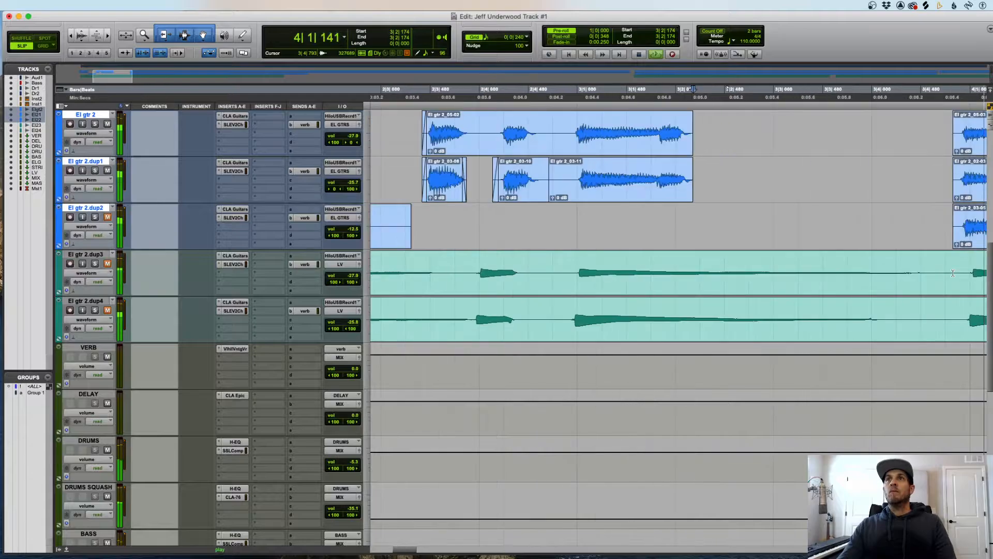
- Play into bar 4 and compare the opening guitar phrase's timing with the bass and drums
{"action": "scroll", "coordinate": [953, 273], "scroll_direction": "up", "scroll_amount": 3}
{"action": "key", "text": "r"}
{"action": "left_click", "coordinate": [528, 260]}
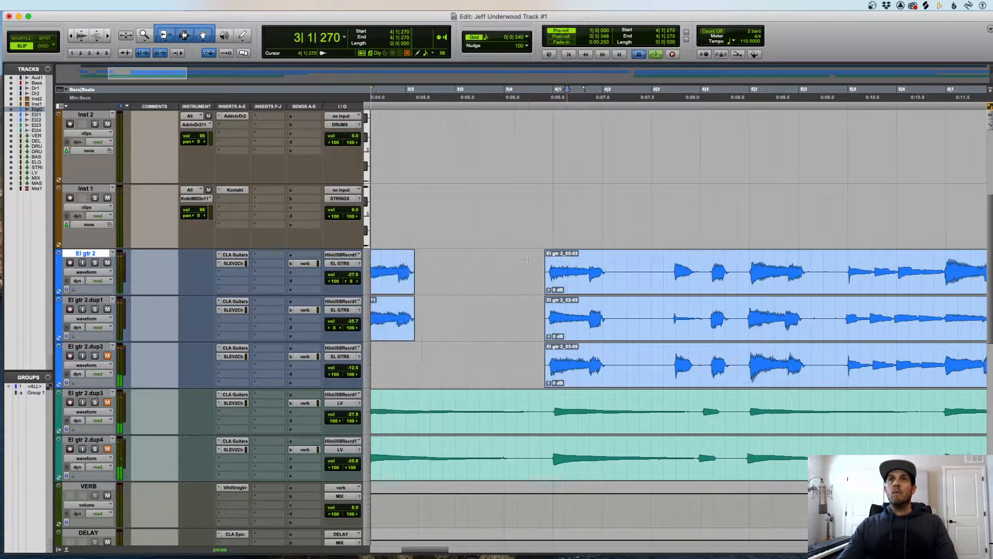
{"action": "key", "text": "t"}
{"action": "scroll", "coordinate": [680, 293], "scroll_direction": "right", "scroll_amount": 4}
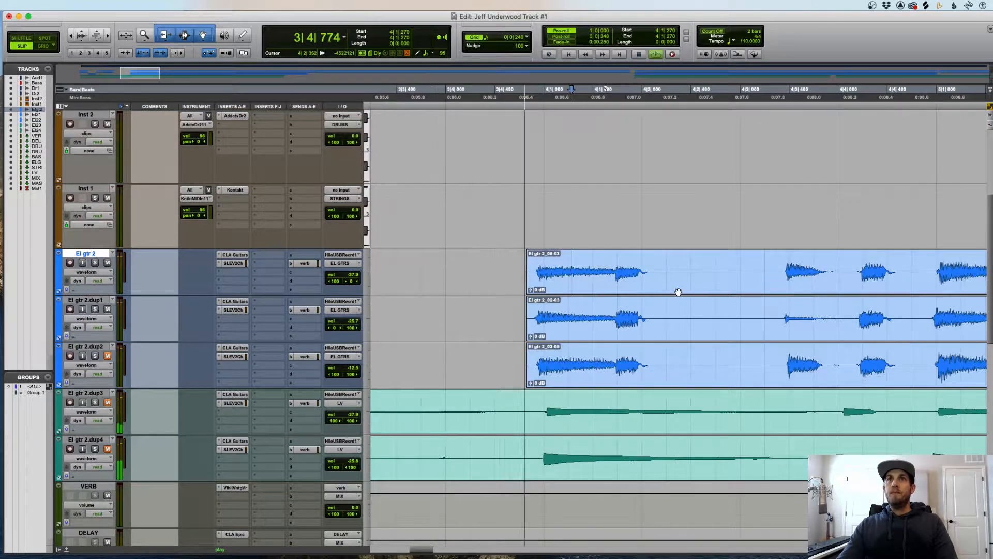
{"action": "key", "text": "t"}
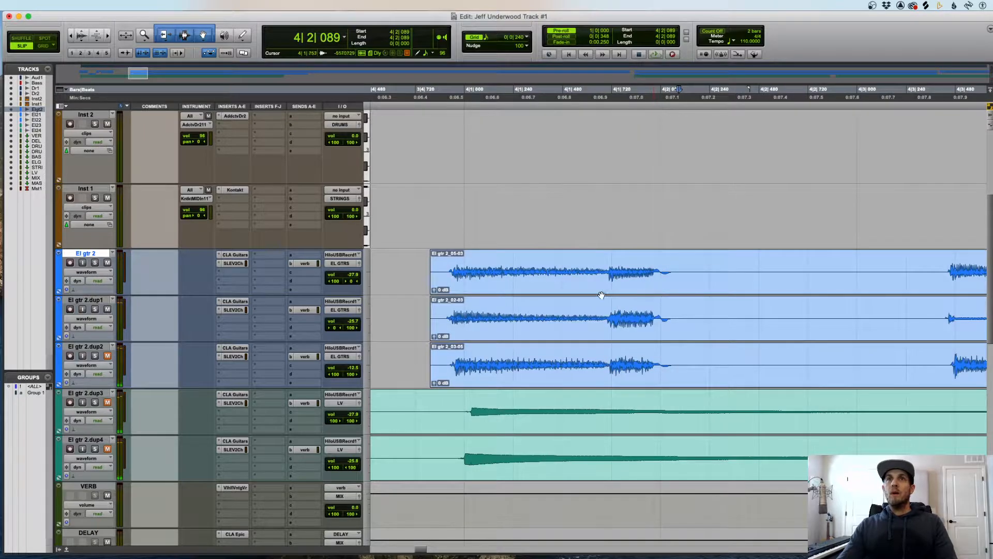
{"action": "scroll", "coordinate": [454, 273], "scroll_direction": "up", "scroll_amount": 5}
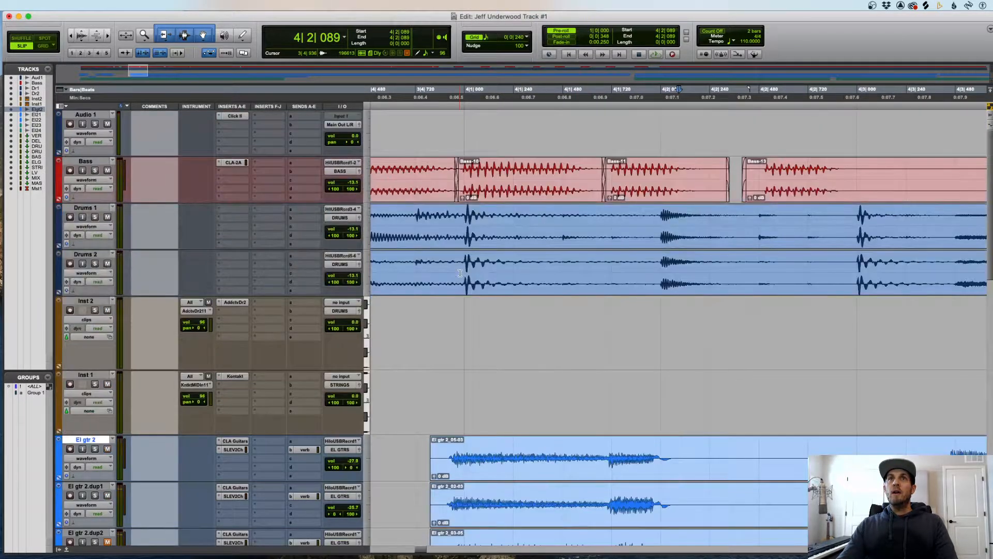
{"action": "scroll", "coordinate": [460, 273], "scroll_direction": "down", "scroll_amount": 5}
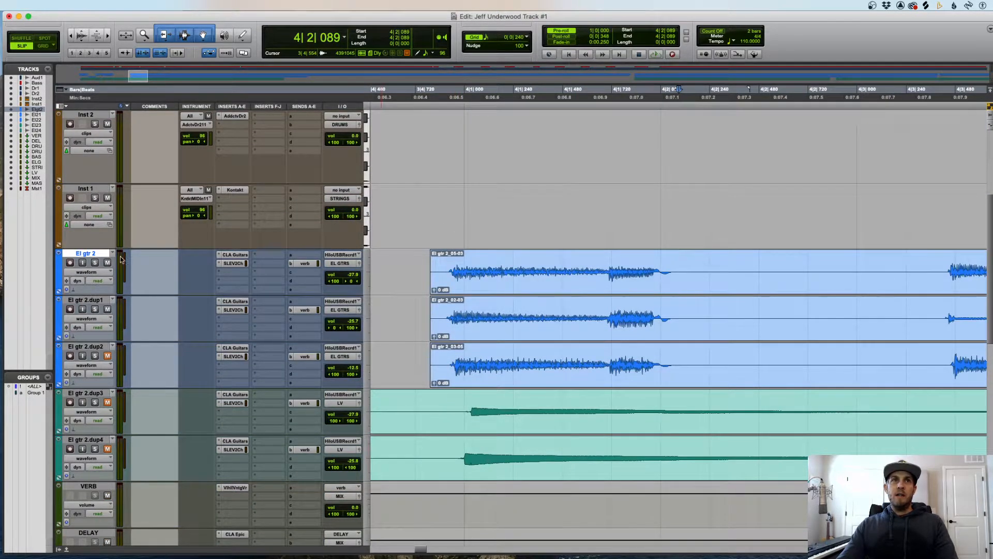
- Listen to El gtr 2 soloed leading into bar 4, and return to the clip start near 3|4|460 with solo off
{"action": "key", "text": "space"}
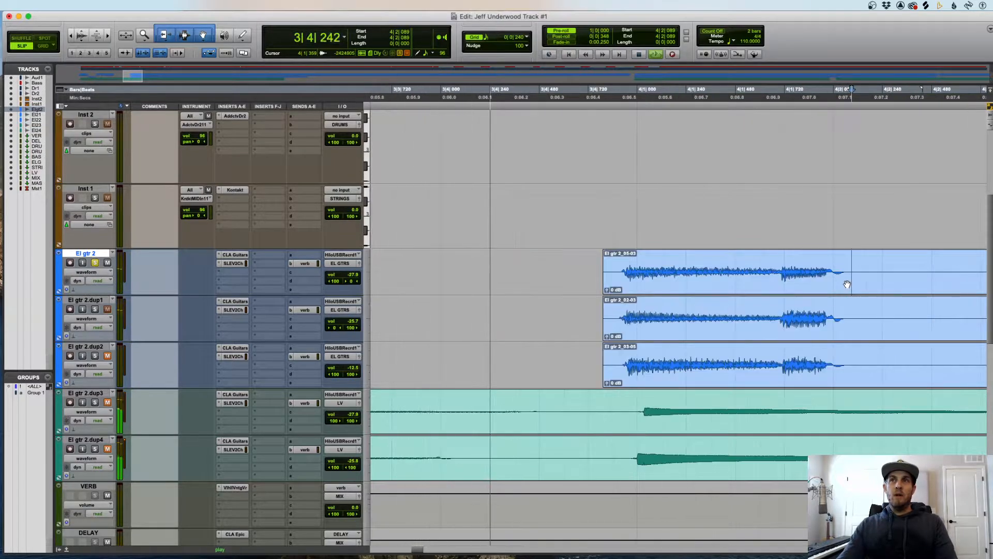
{"action": "key", "text": "r"}
{"action": "key", "text": "r"}
{"action": "key", "text": "space"}
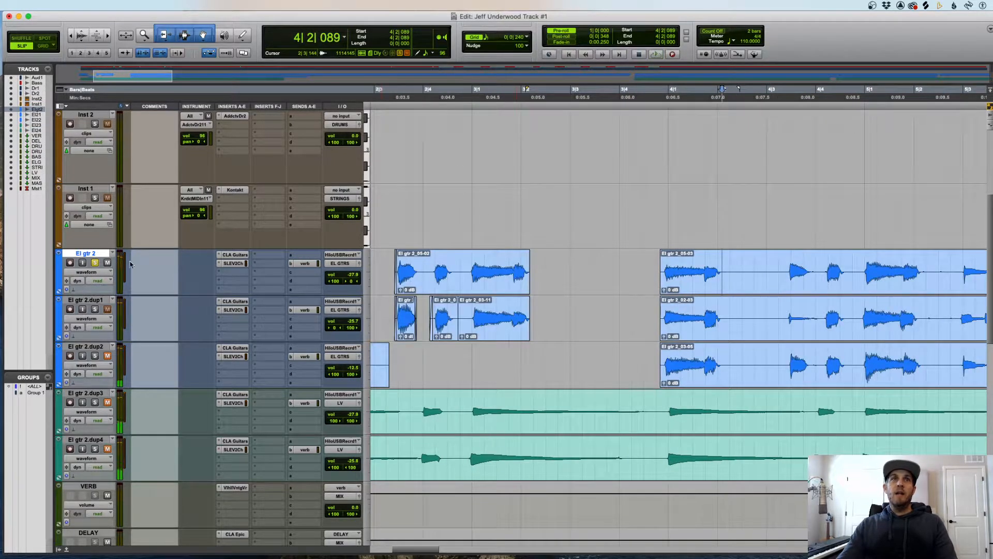
{"action": "left_click", "coordinate": [644, 263]}
{"action": "key", "text": "t"}
{"action": "key", "text": "t"}
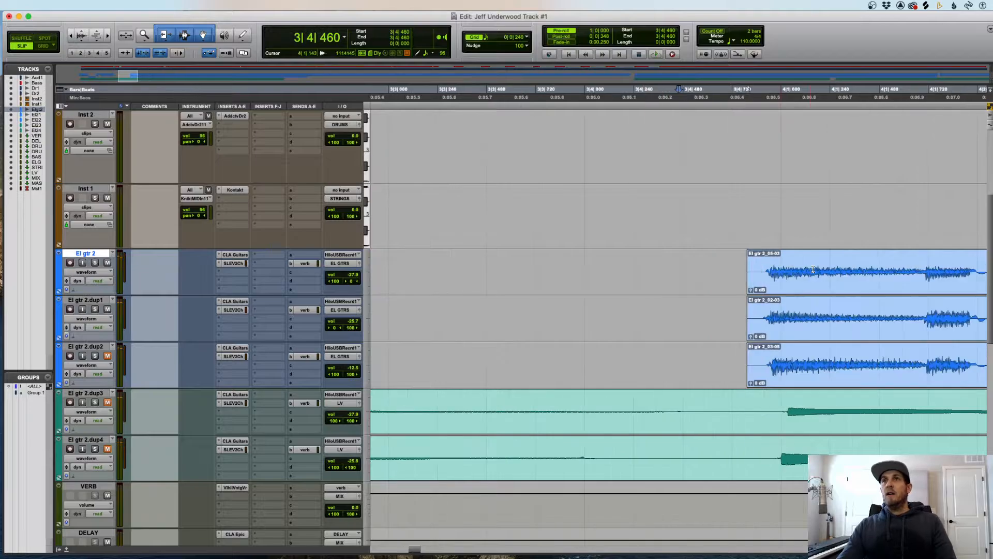
- Separate the long opening note of bar 4 on El gtr 2 and El gtr 2.dup1 and shift it slightly later
{"action": "scroll", "coordinate": [813, 270], "scroll_direction": "right", "scroll_amount": 2}
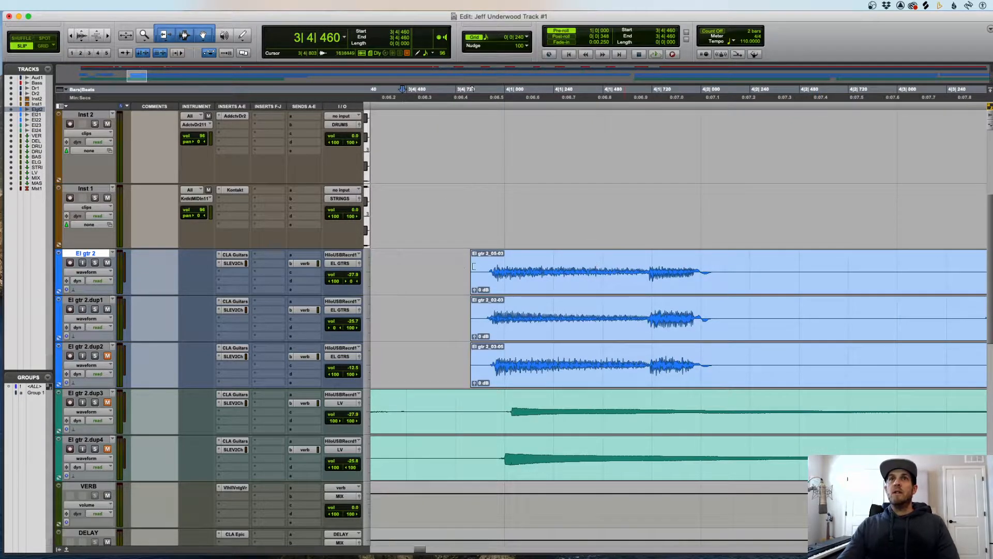
{"action": "left_click_drag", "start_coordinate": [473, 266], "coordinate": [647, 337]}
{"action": "left_click_drag", "start_coordinate": [647, 291], "coordinate": [646, 290]}
- Play the guitars with the drums from bar 3 through the shifted note in bar 4
{"action": "left_click", "coordinate": [599, 268]}
{"action": "key", "text": "space"}
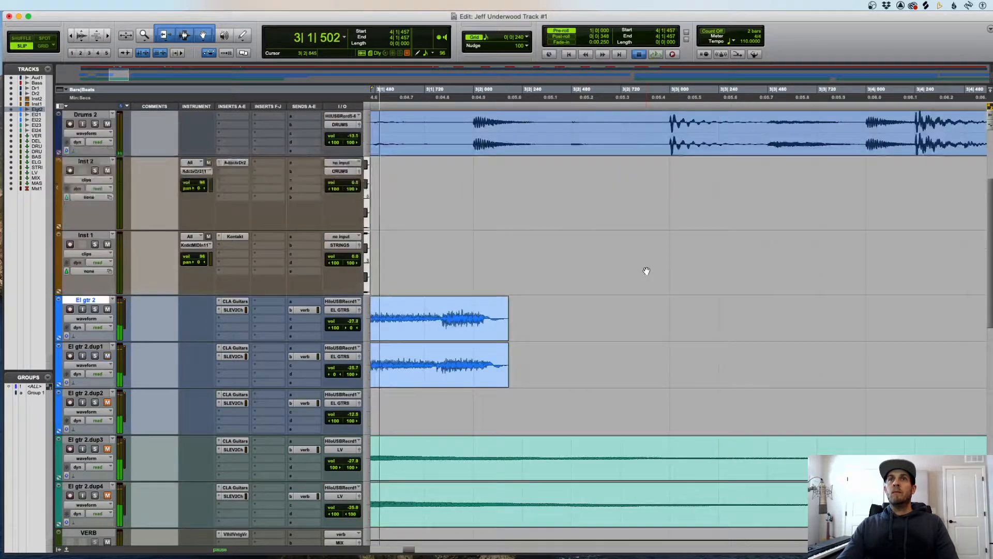
{"action": "key", "text": "space"}
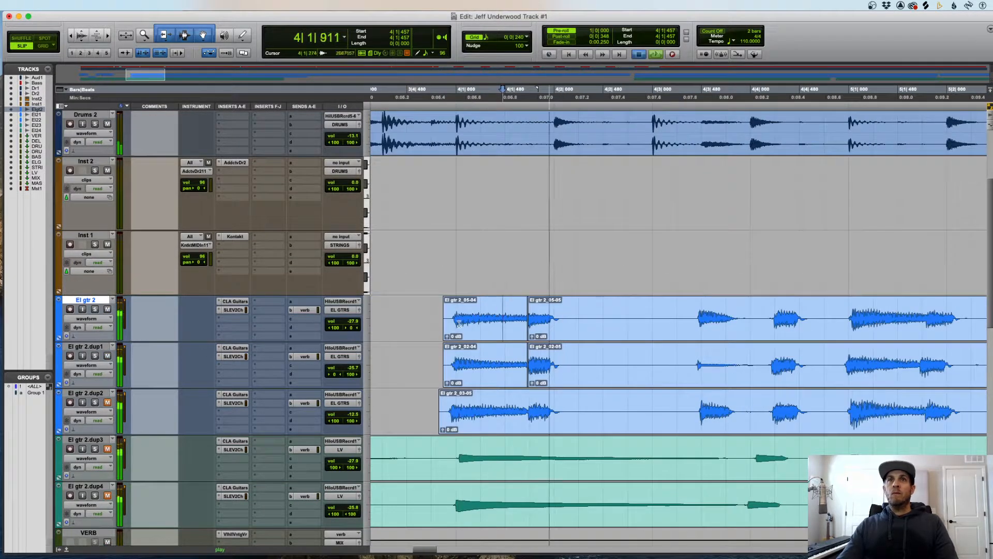
{"action": "key", "text": "space"}
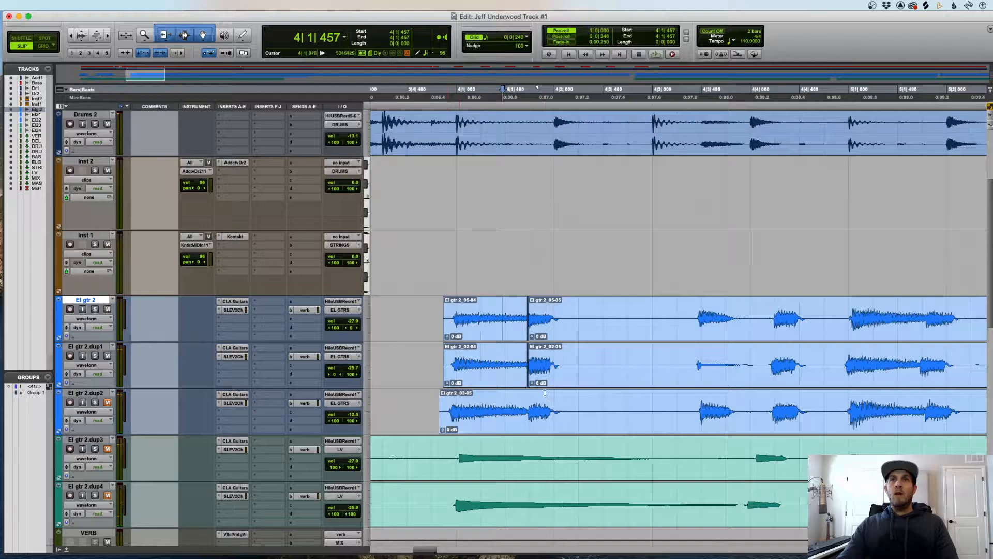
- Replace El gtr 2's opening bar 4 phrase with El gtr 2.dup2's, separate its long note at 4|1|720 and shift it slightly later
{"action": "left_click", "coordinate": [563, 403]}
{"action": "left_click_drag", "start_coordinate": [531, 423], "coordinate": [529, 329]}
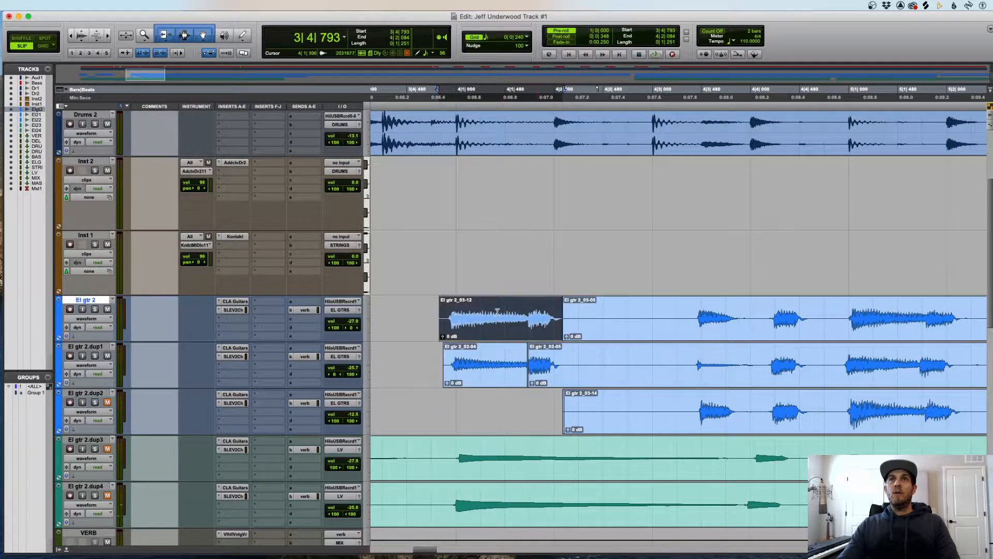
{"action": "left_click", "coordinate": [524, 311]}
{"action": "left_click", "coordinate": [510, 332]}
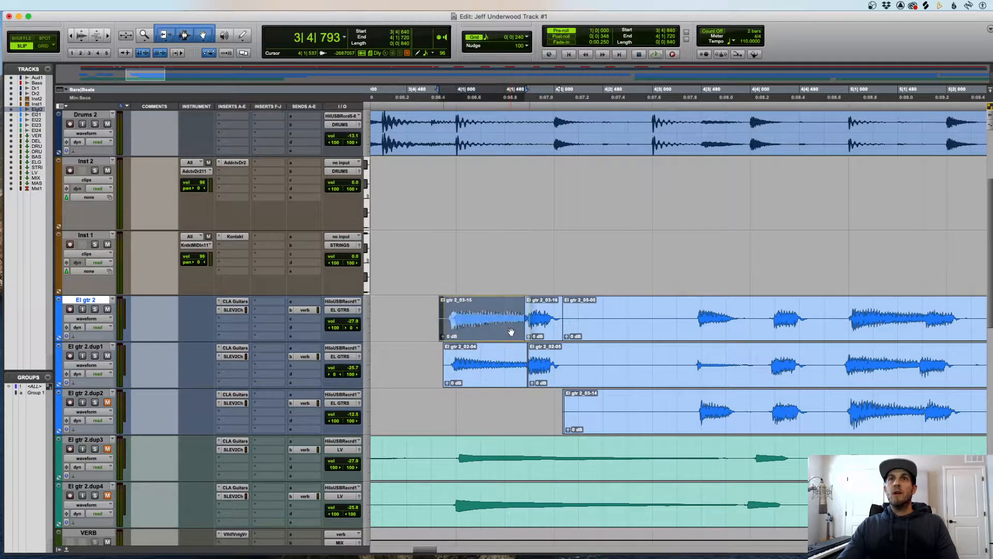
- Smooth the join between the two opening bar 4 notes on El gtr 2 and play the phrase with the drums
{"action": "left_click", "coordinate": [530, 319]}
{"action": "left_click_drag", "start_coordinate": [524, 332], "coordinate": [524, 333]}
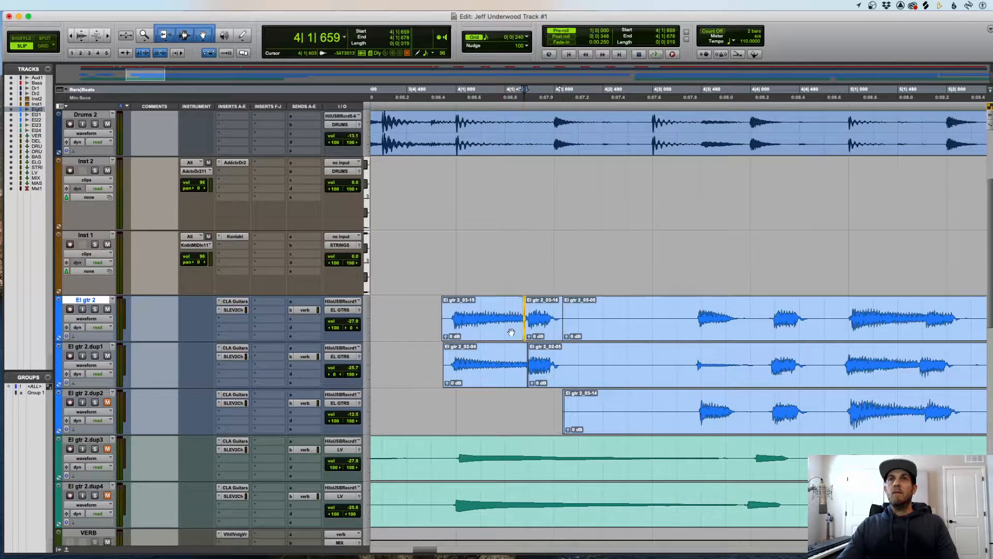
{"action": "key", "text": "space"}
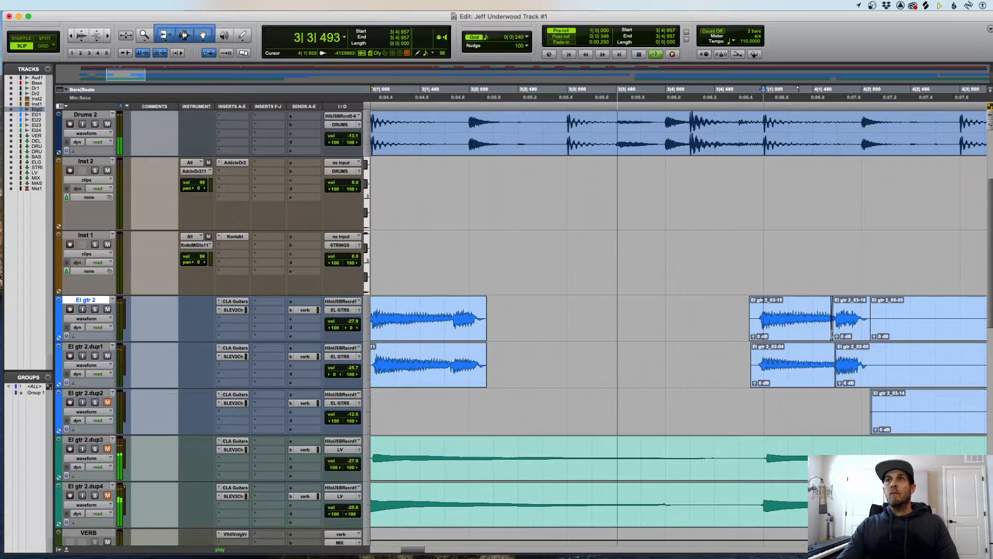
{"action": "left_click_drag", "start_coordinate": [833, 335], "coordinate": [835, 335]}
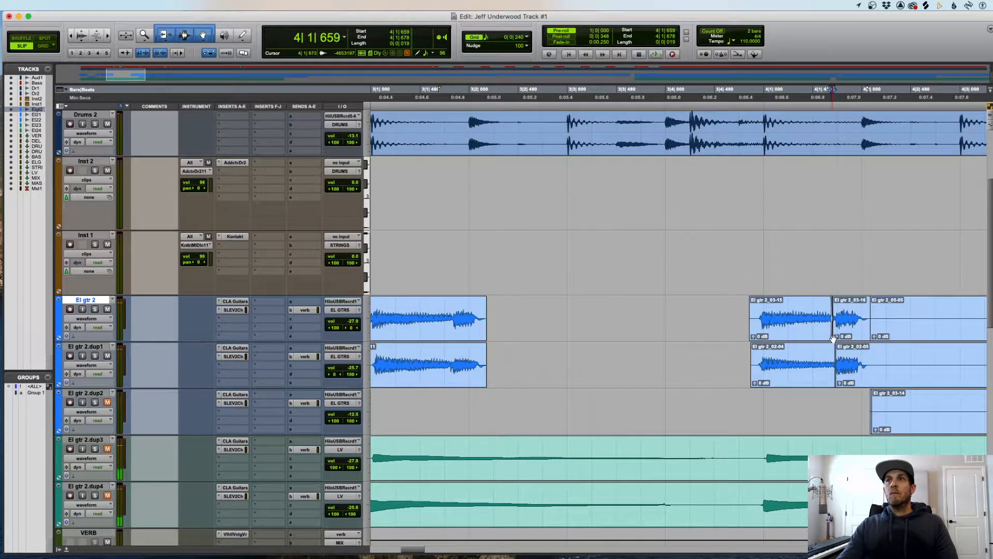
{"action": "key", "text": "space"}
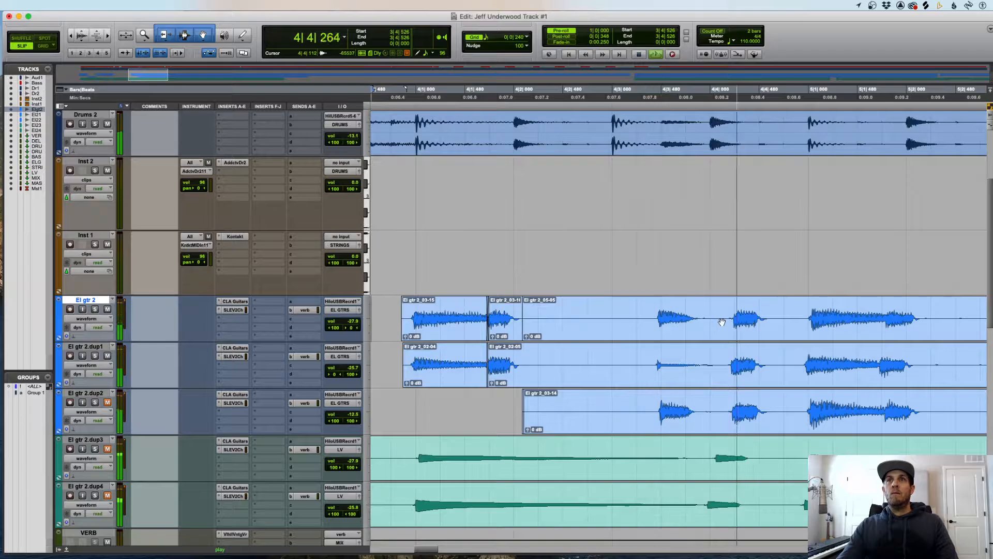
{"action": "key", "text": "space"}
- Replace El gtr 2.dup1's phrase from 4|3|349 to early bar 5 with El gtr 2.dup2's, and delete the silence before it
{"action": "left_click_drag", "start_coordinate": [510, 414], "coordinate": [811, 422]}
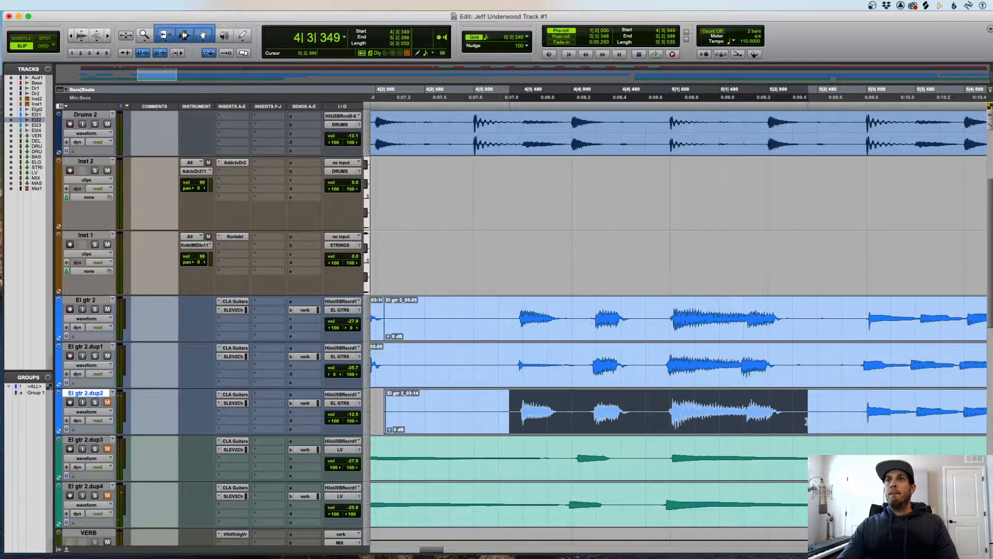
{"action": "left_click_drag", "start_coordinate": [724, 416], "coordinate": [677, 371]}
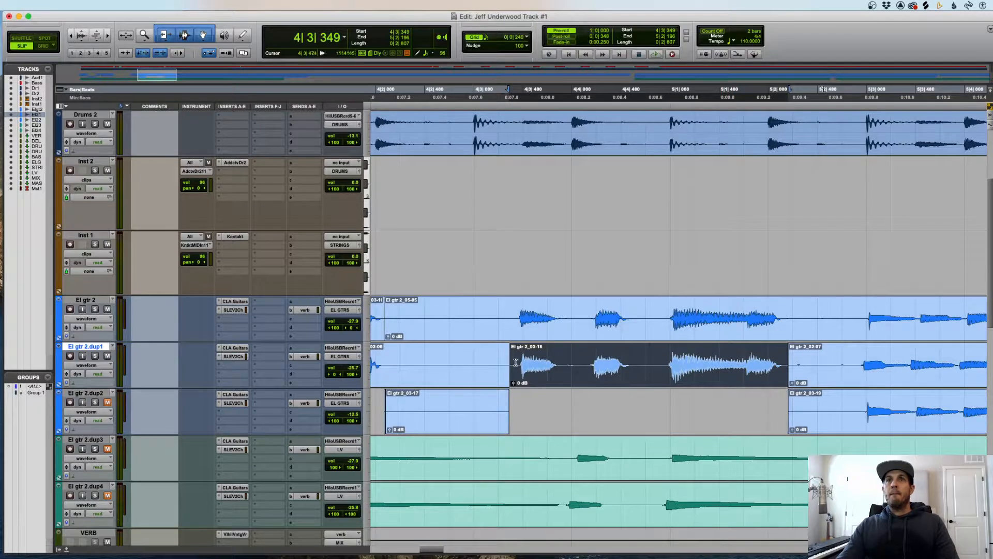
{"action": "left_click_drag", "start_coordinate": [388, 363], "coordinate": [513, 364]}
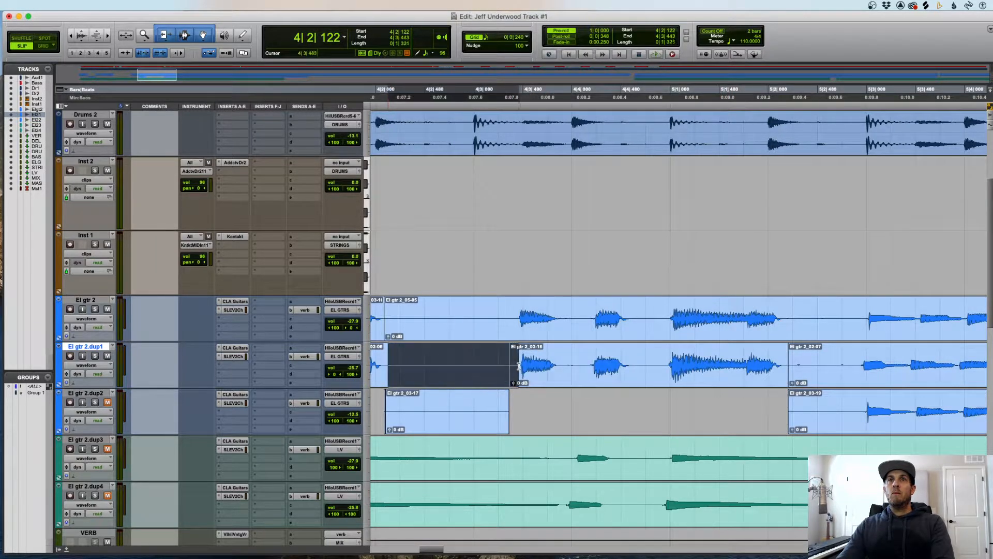
{"action": "key", "text": "Delete"}
- Delete the silence on El gtr 2 from 4|2|084 to 4|3|396 and play the cleaned phrase with the drums
{"action": "left_click", "coordinate": [514, 309]}
{"action": "key", "text": "e"}
{"action": "left_click", "coordinate": [476, 327]}
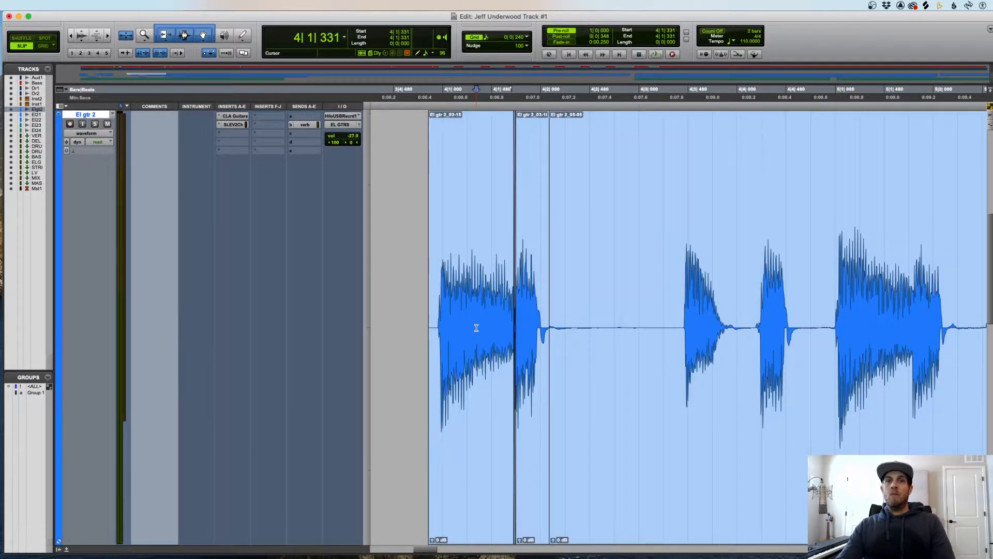
{"action": "key", "text": "e"}
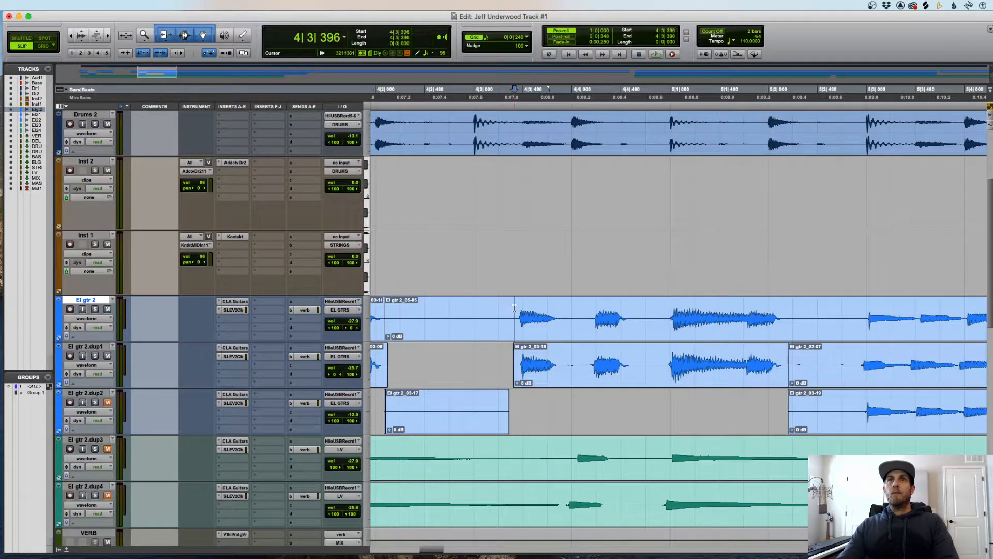
{"action": "left_click", "coordinate": [495, 329]}
{"action": "key", "text": "Delete"}
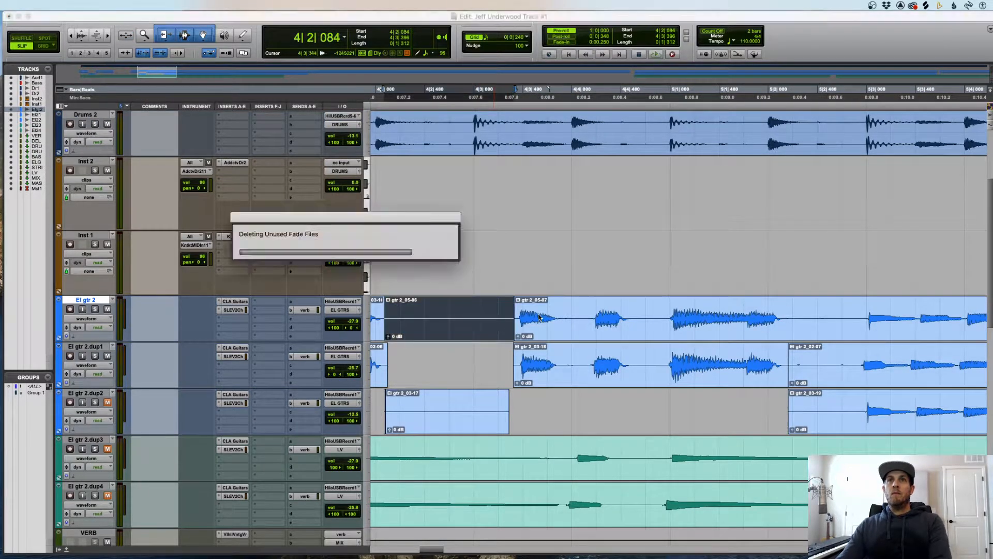
{"action": "key", "text": "space"}
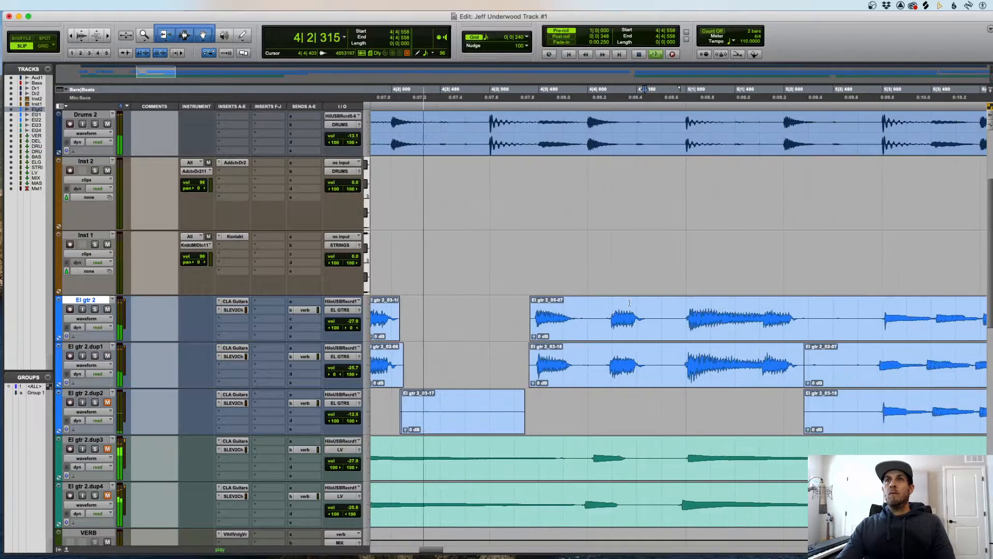
{"action": "key", "text": "space"}
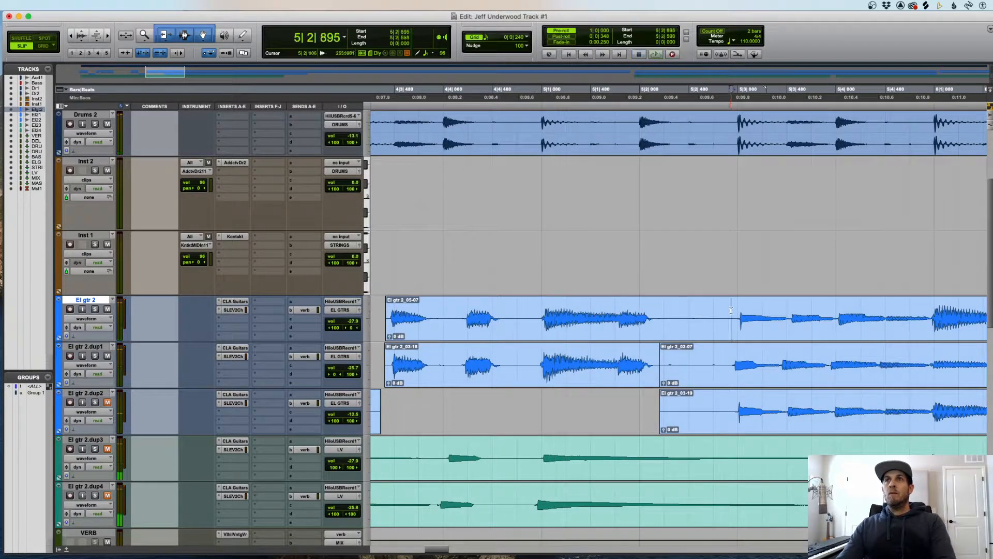
- Delete the silence after the bar 5 opening notes on El gtr 2 and El gtr 2.dup1, from 5|2|163 to about 5|2|895
{"action": "left_click_drag", "start_coordinate": [731, 310], "coordinate": [656, 368]}
{"action": "key", "text": "Delete"}
{"action": "scroll", "coordinate": [636, 364], "scroll_direction": "right", "scroll_amount": 3}
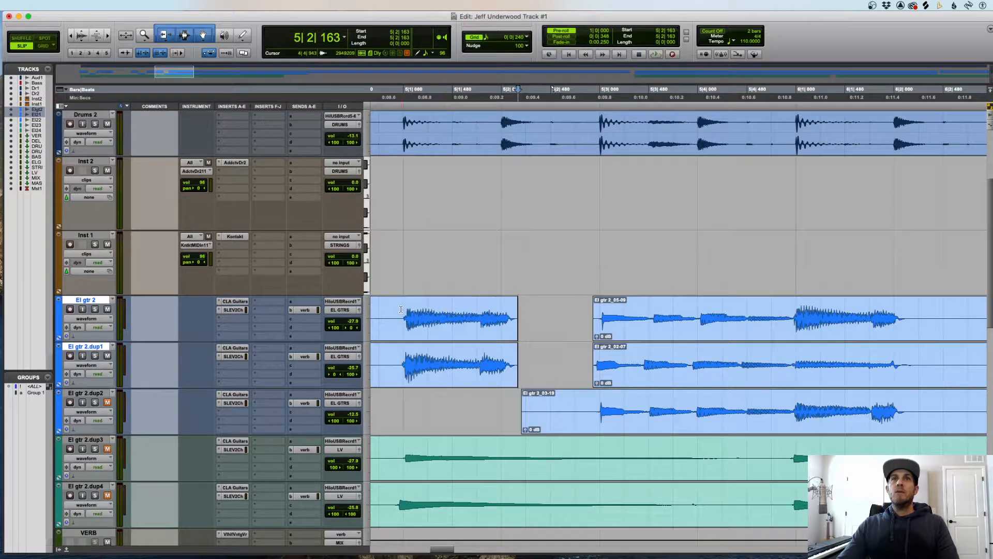
- Separate the bar 5 opening notes on El gtr 2, shift them slightly earlier and crossfade the join
{"action": "left_click", "coordinate": [438, 340]}
{"action": "left_click_drag", "start_coordinate": [440, 340], "coordinate": [437, 340]}
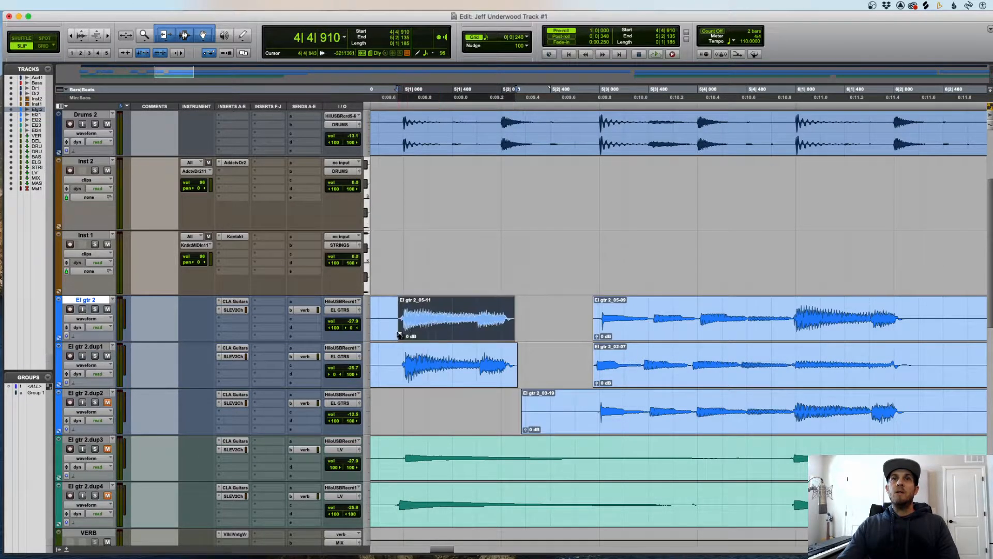
{"action": "left_click", "coordinate": [395, 337]}
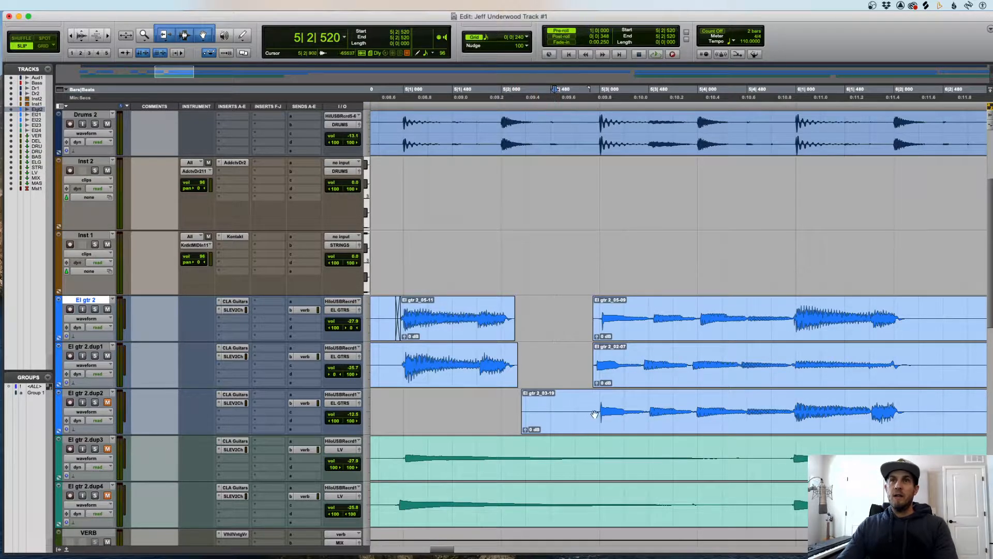
- Magnify the waveforms to examine the guitar note attacks and noise around bars 5 and 6, and restore the normal waveform height
{"action": "key", "text": "super+alt+bracketright"}
{"action": "key", "text": "super+alt+bracketright"}
{"action": "key", "text": "super+alt+bracketright"}
{"action": "key", "text": "super+alt+bracketright"}
{"action": "key", "text": "super+alt+bracketright"}
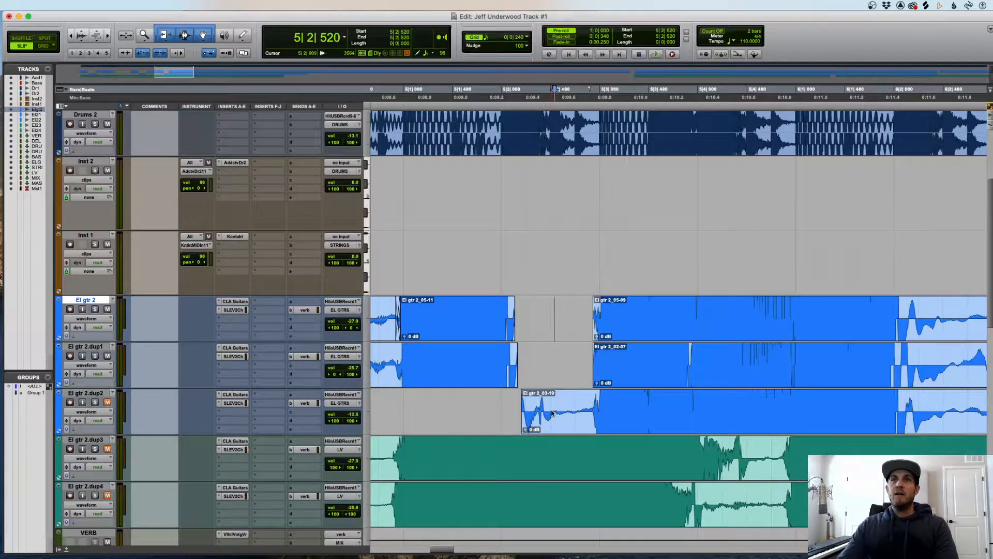
{"action": "key", "text": "super+alt+bracketleft"}
{"action": "key", "text": "super+alt+bracketleft"}
{"action": "key", "text": "super+alt+bracketleft"}
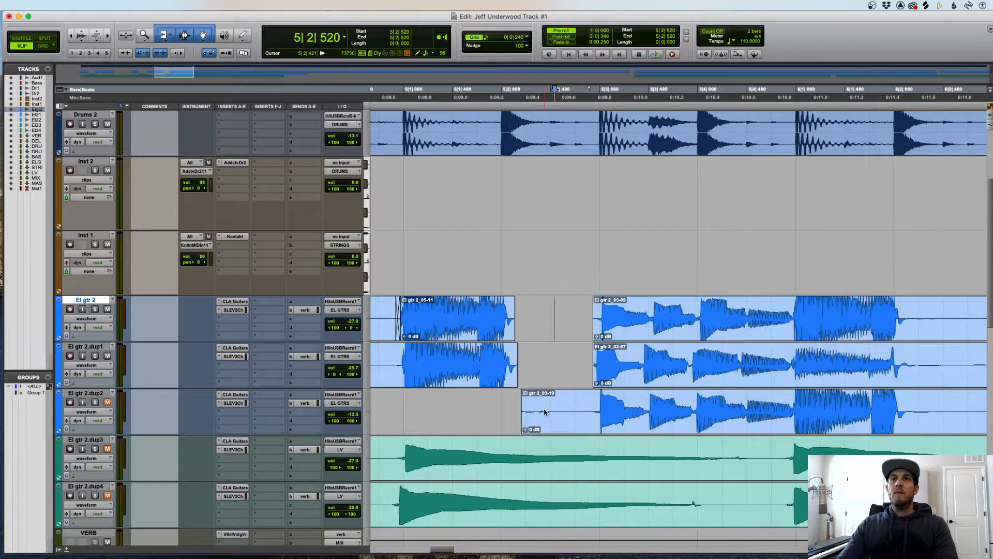
{"action": "key", "text": "super+alt+bracketleft"}
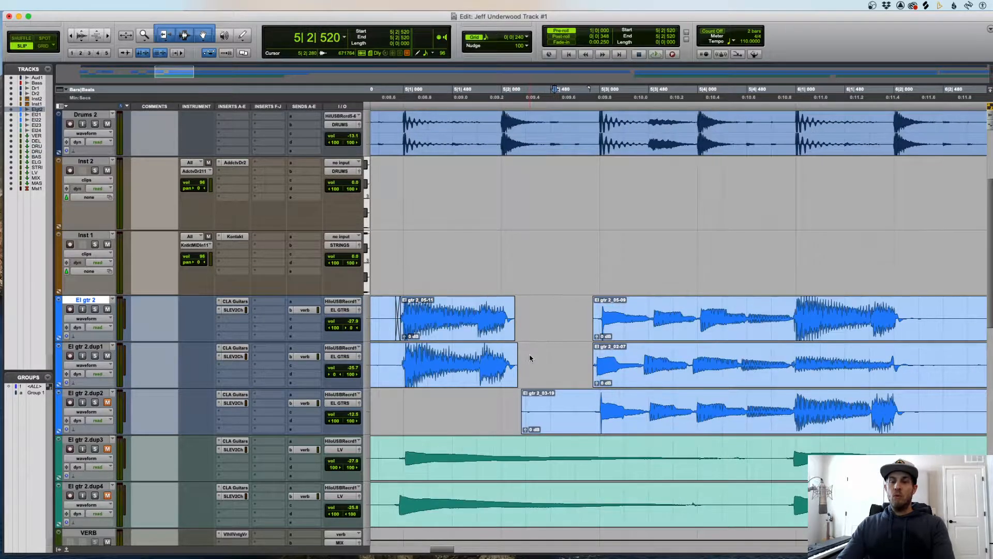
{"action": "scroll", "coordinate": [561, 343], "scroll_direction": "right", "scroll_amount": 5}
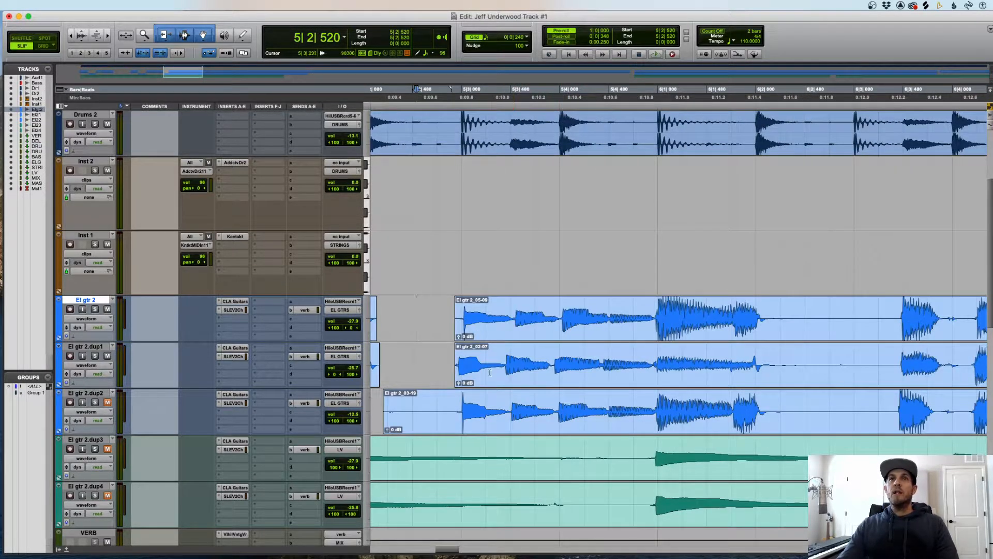
{"action": "key", "text": "super+alt+bracketleft"}
{"action": "scroll", "coordinate": [494, 378], "scroll_direction": "right", "scroll_amount": 5}
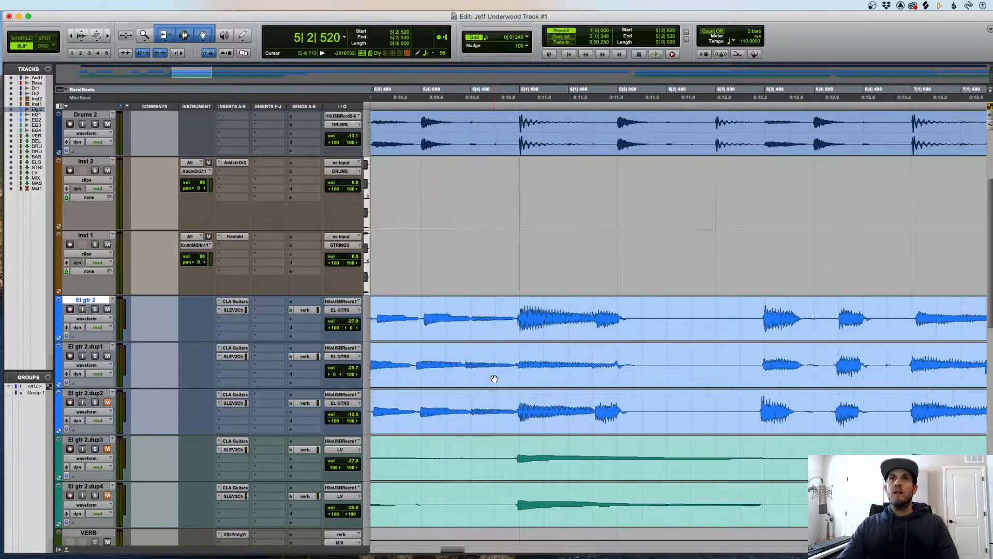
{"action": "scroll", "coordinate": [494, 379], "scroll_direction": "left", "scroll_amount": 5}
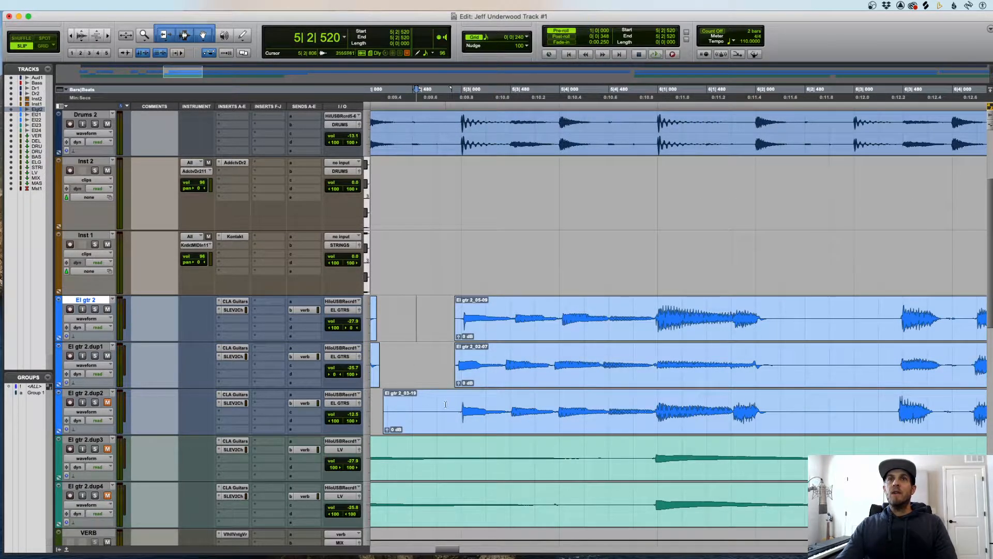
- Replace El gtr 2.dup1's phrase from beat 3 of bar 5 into bar 6 with El gtr 2.dup2's, and play it with the drums
{"action": "left_click_drag", "start_coordinate": [456, 406], "coordinate": [748, 360]}
{"action": "left_click", "coordinate": [472, 354]}
{"action": "key", "text": "space"}
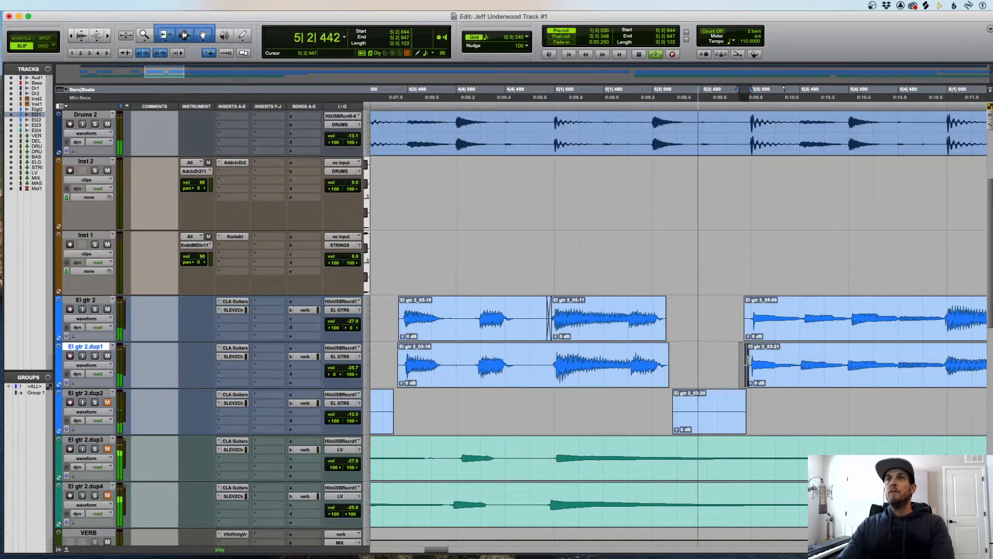
{"action": "key", "text": "space"}
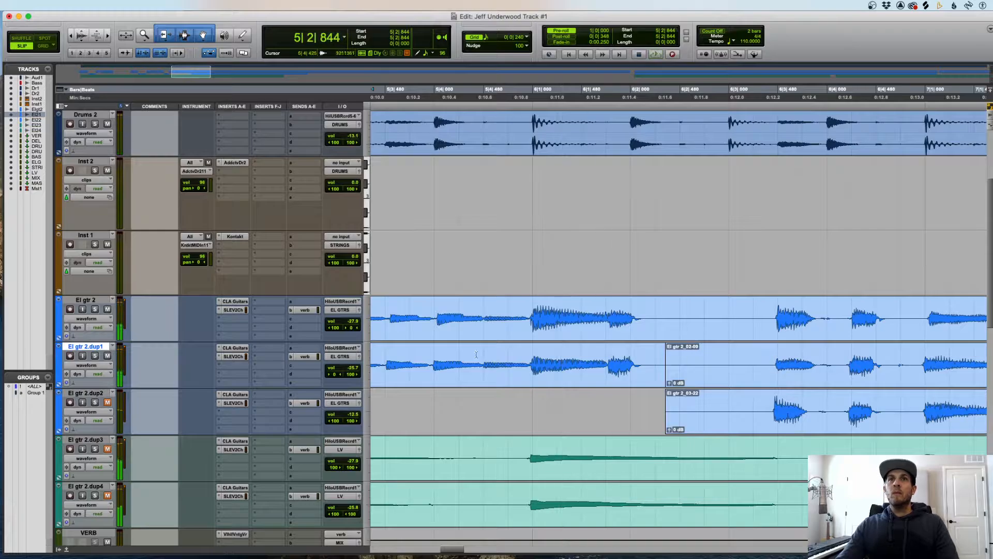
- Split the El gtr 2 clip just before bar 5 beat 4 and move the following part slightly earlier to line up with El gtr 2.dup1
{"action": "key", "text": "r"}
{"action": "left_click", "coordinate": [580, 308]}
{"action": "key", "text": "t"}
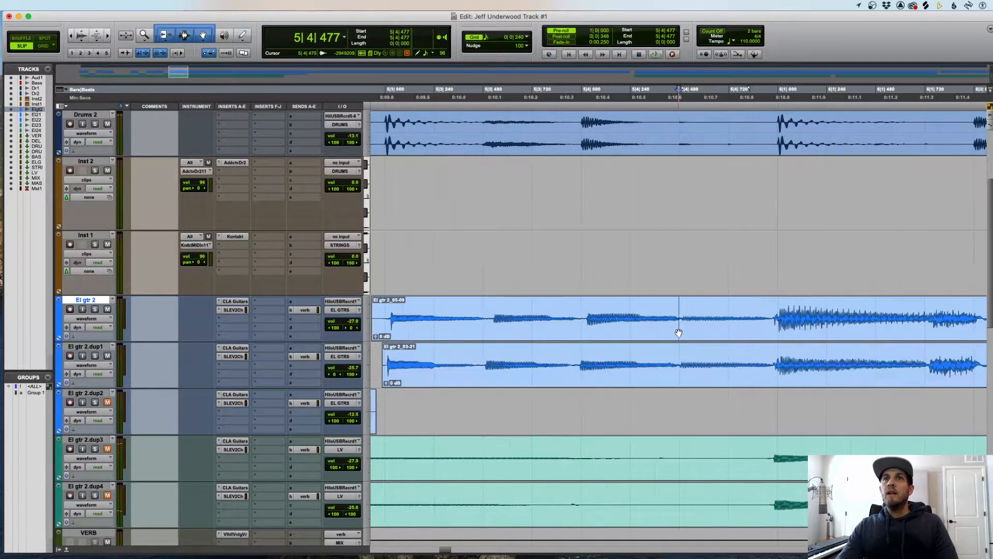
{"action": "left_click", "coordinate": [580, 312]}
{"action": "key", "text": "b"}
{"action": "left_click_drag", "start_coordinate": [562, 334], "coordinate": [555, 335]}
{"action": "left_click", "coordinate": [547, 312]}
{"action": "key", "text": "space"}
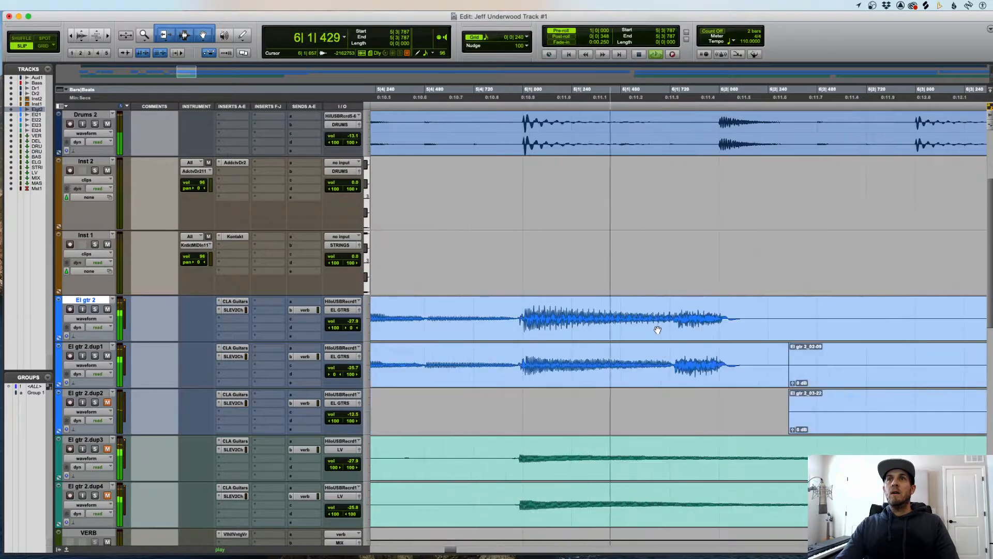
- Delete the silence from 6|2|190 to 6|3|422 across El gtr 2, El gtr 2.dup1 and El gtr 2.dup2
{"action": "key", "text": "r"}
{"action": "key", "text": "r"}
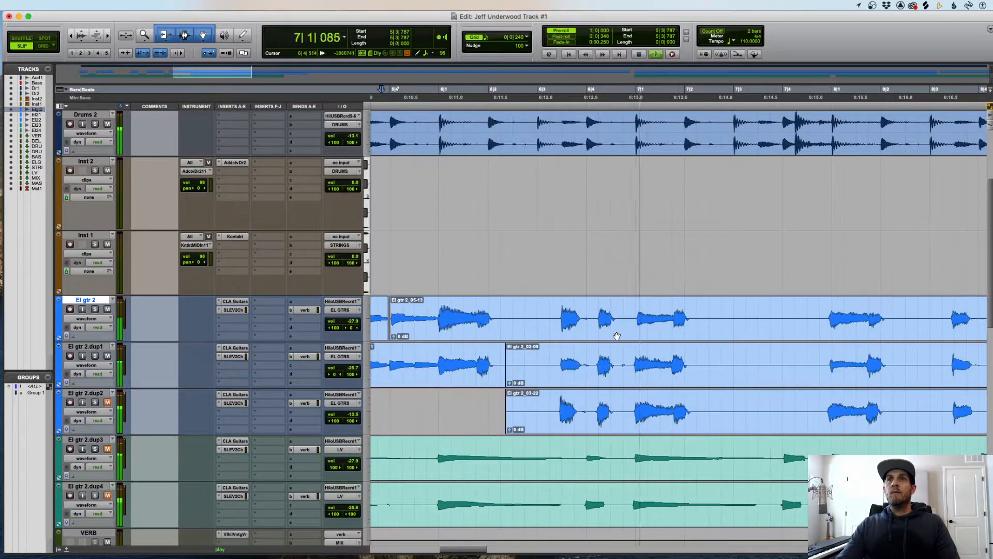
{"action": "key", "text": "space"}
{"action": "left_click_drag", "start_coordinate": [498, 316], "coordinate": [559, 400]}
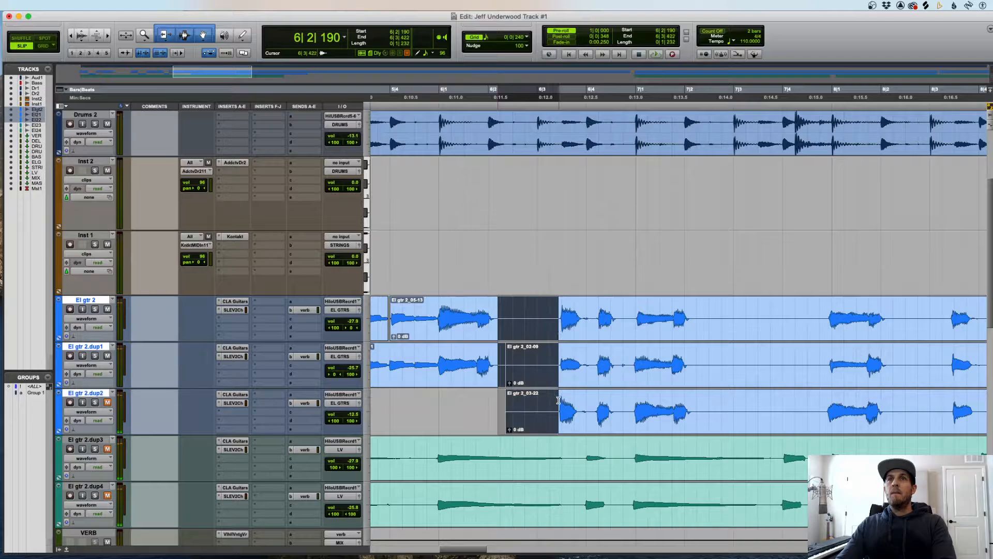
{"action": "key", "text": "Delete"}
{"action": "key", "text": "space"}
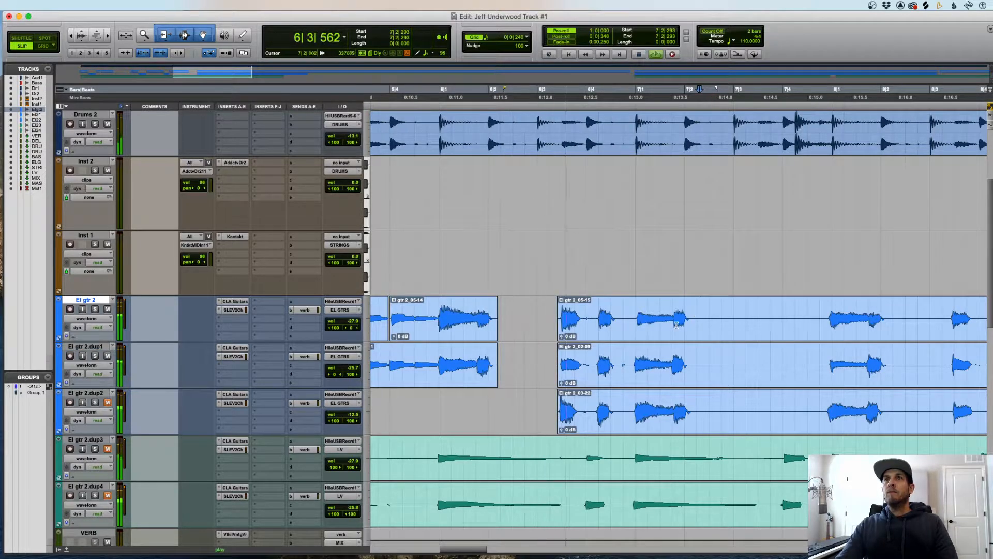
- Clear the silent stretch from about bar 7 beat 2 to just before bar 8 on El gtr 2 and El gtr 2.dup1
{"action": "left_click_drag", "start_coordinate": [619, 365], "coordinate": [630, 365]}
{"action": "key", "text": "Delete"}
{"action": "left_click_drag", "start_coordinate": [691, 326], "coordinate": [825, 365]}
{"action": "key", "text": "Delete"}
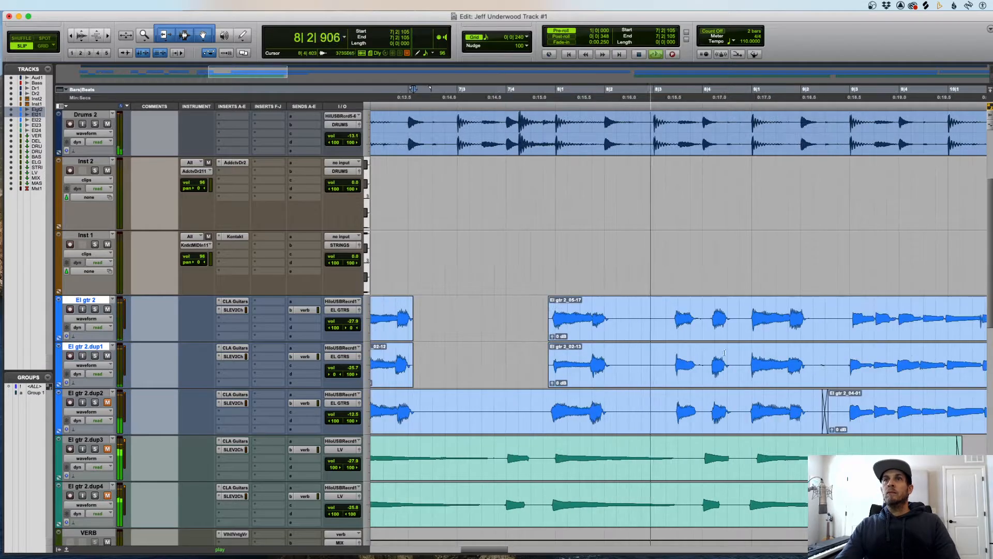
{"action": "key", "text": "space"}
- Separate the phrase from 8|3|289 to 8|4|765 on El gtr 2 and El gtr 2.dup1 and move both clips slightly later
{"action": "left_click", "coordinate": [671, 312]}
{"action": "key", "text": "t"}
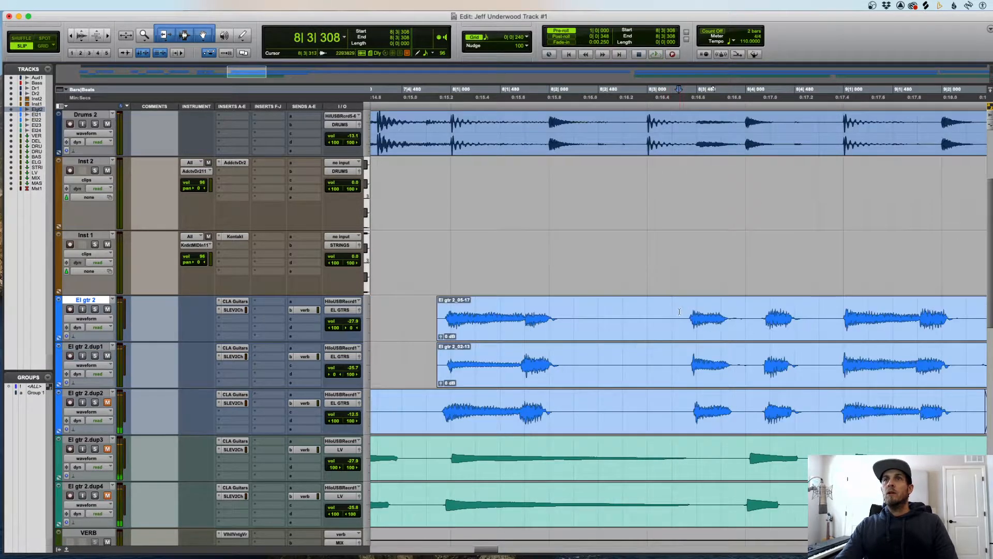
{"action": "key", "text": "t"}
{"action": "left_click_drag", "start_coordinate": [676, 308], "coordinate": [819, 363]}
{"action": "key", "text": "r"}
{"action": "left_click", "coordinate": [822, 307], "text": "shift"}
{"action": "key", "text": "b"}
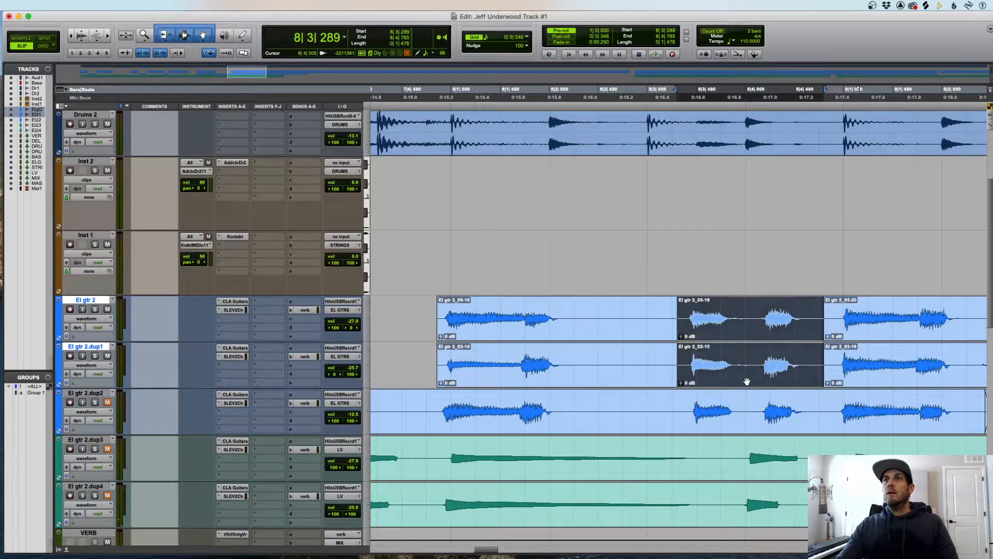
{"action": "left_click_drag", "start_coordinate": [747, 381], "coordinate": [751, 382]}
- Delete the silence between bar 8 beat 2 and the phrase near beat 3 on El gtr 2 and El gtr 2.dup1
{"action": "left_click", "coordinate": [584, 310]}
{"action": "key", "text": "t"}
{"action": "key", "text": "space"}
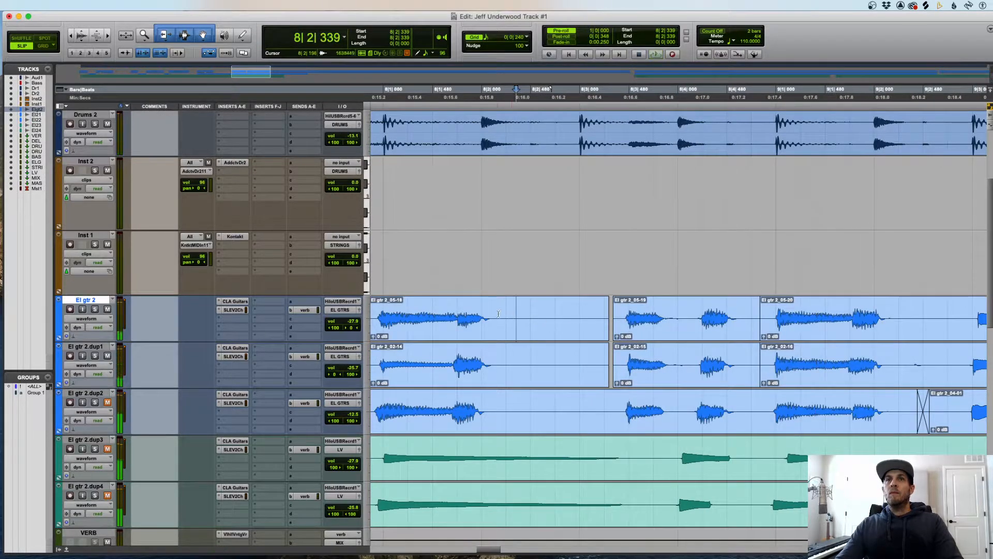
{"action": "left_click_drag", "start_coordinate": [497, 314], "coordinate": [621, 361]}
{"action": "key", "text": "Delete"}
- Play the edited phrase, then clear the silence from 9|2|192 to just before beat 3 on El gtr 2 and El gtr 2.dup1
{"action": "left_click", "coordinate": [713, 328]}
{"action": "left_click", "coordinate": [712, 313]}
{"action": "key", "text": "space"}
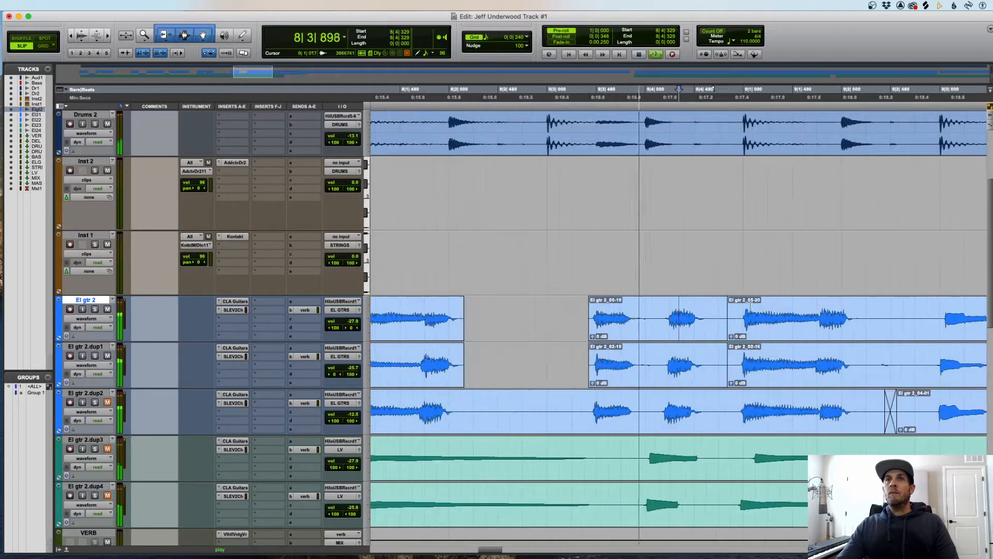
{"action": "left_click_drag", "start_coordinate": [860, 321], "coordinate": [930, 351]}
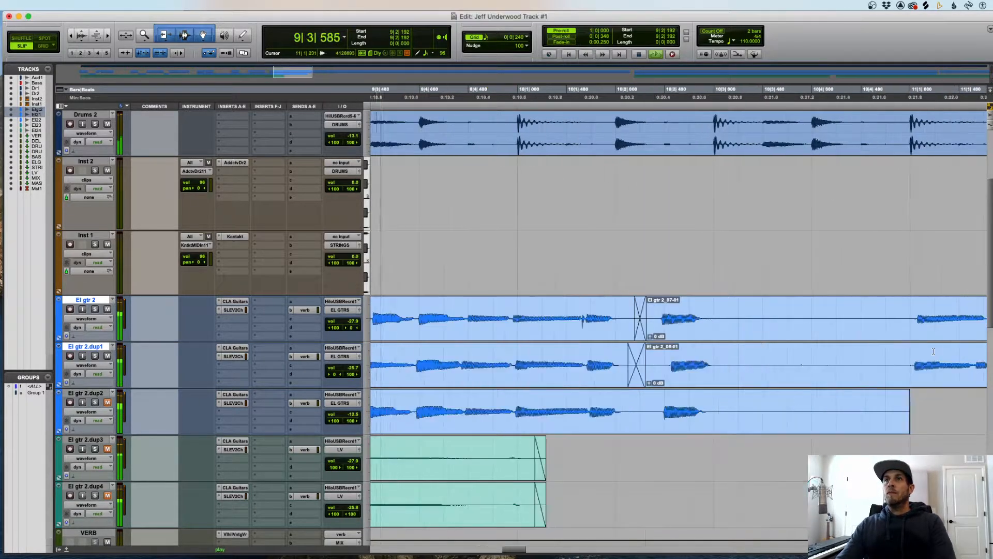
- Replace the El gtr 2 phrase from bar 9 beat 3 to about bar 10 beat 3 with the matching section cut from El gtr 2.dup2
{"action": "key", "text": "r"}
{"action": "left_click", "coordinate": [515, 325]}
{"action": "key", "text": "space"}
{"action": "key", "text": "t"}
{"action": "key", "text": "space"}
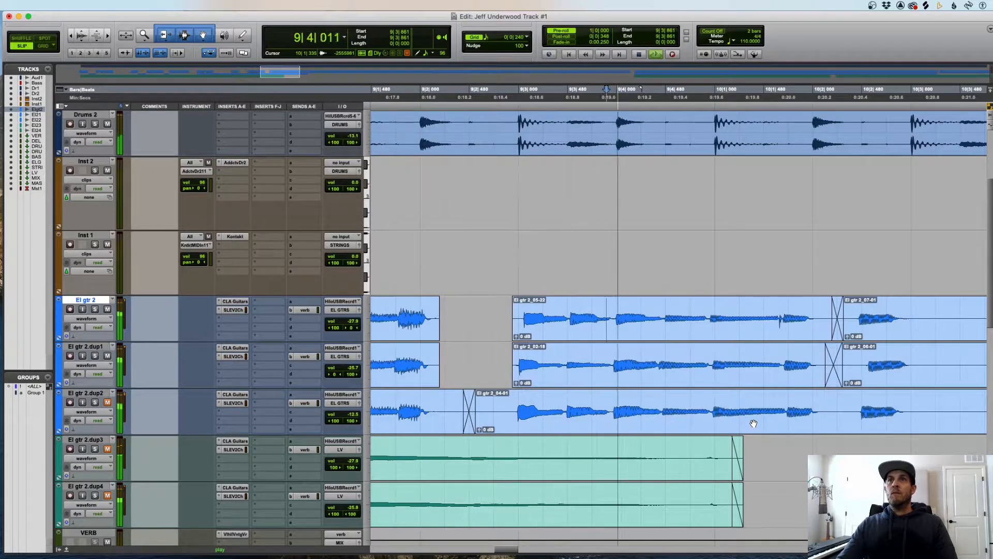
{"action": "left_click", "coordinate": [930, 405]}
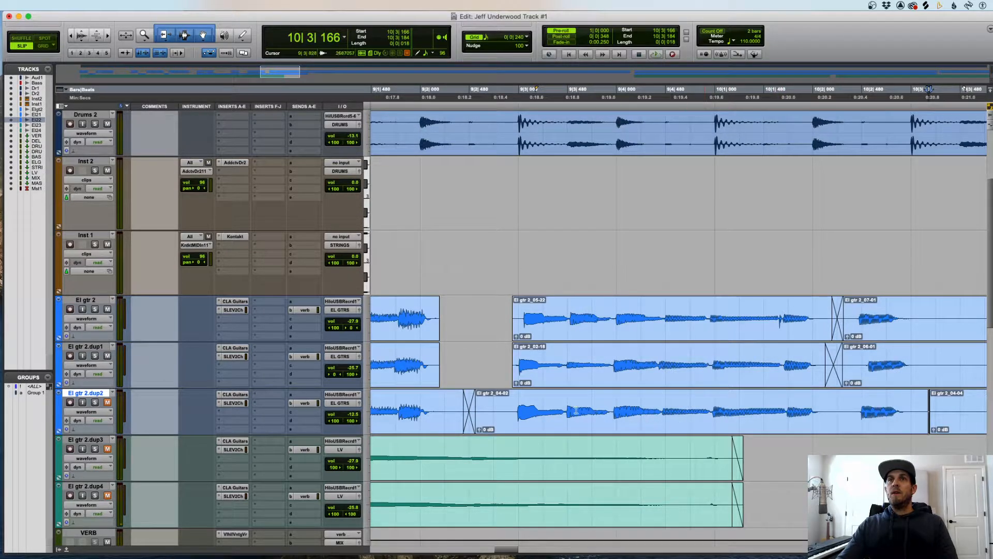
{"action": "left_click_drag", "start_coordinate": [514, 408], "coordinate": [512, 314]}
- Add a short fade-in to the start of the replacement clip at bar 9 beat 3 on El gtr 2 and play it back
{"action": "key", "text": "space"}
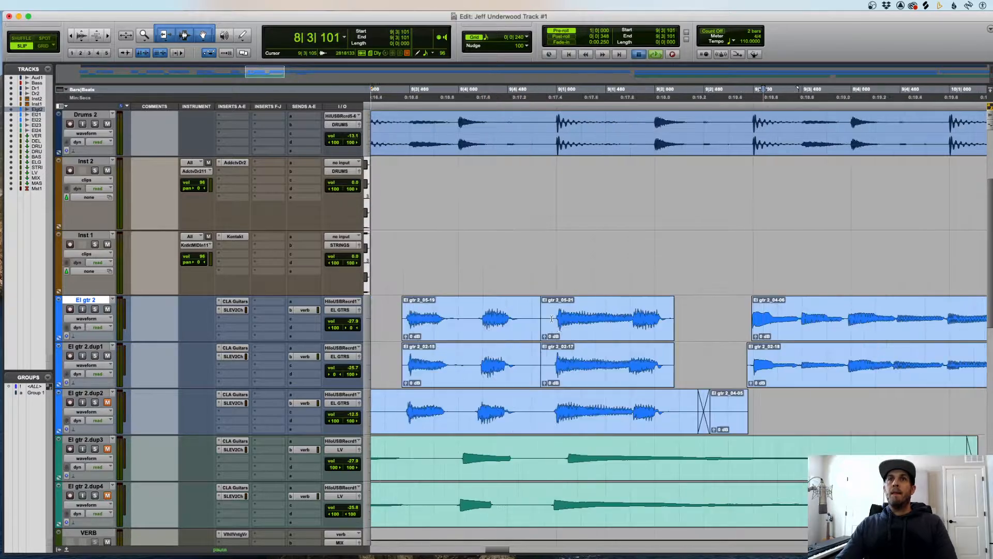
{"action": "left_click", "coordinate": [750, 320]}
{"action": "left_click_drag", "start_coordinate": [749, 320], "coordinate": [754, 302]}
{"action": "key", "text": "r"}
{"action": "scroll", "coordinate": [772, 318], "scroll_direction": "right", "scroll_amount": 5}
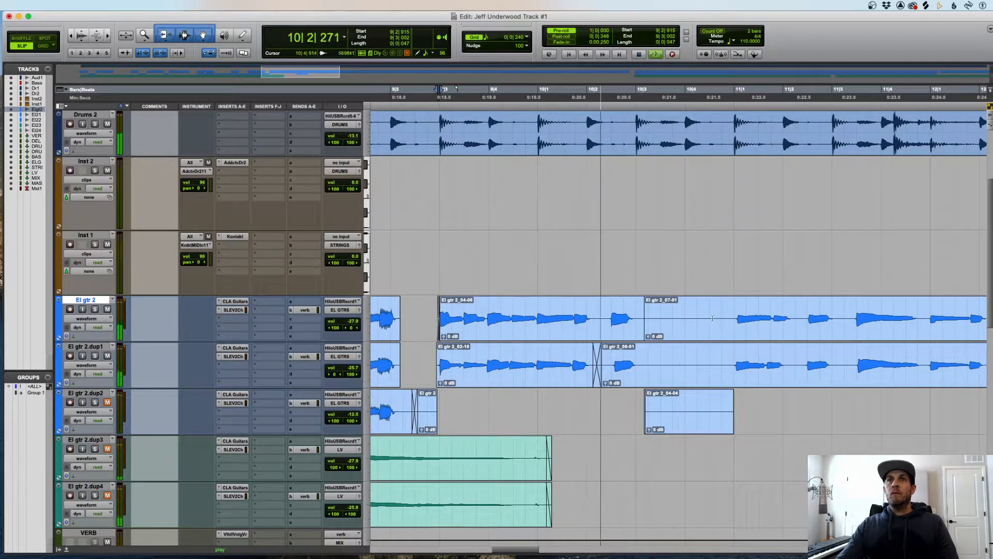
{"action": "key", "text": "space"}
- Split El gtr 2.dup1 before the last note of bar 10 beat 1 and move that note slightly later to match El gtr 2
{"action": "left_click", "coordinate": [578, 319]}
{"action": "key", "text": "t"}
{"action": "key", "text": "t"}
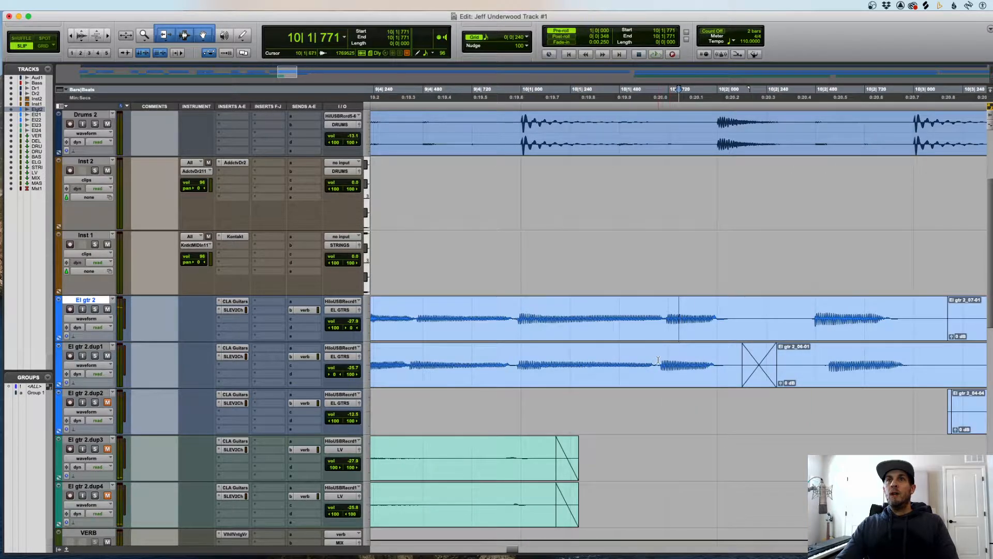
{"action": "left_click", "coordinate": [657, 362]}
{"action": "key", "text": "b"}
{"action": "left_click_drag", "start_coordinate": [675, 378], "coordinate": [682, 378]}
{"action": "left_click", "coordinate": [662, 361]}
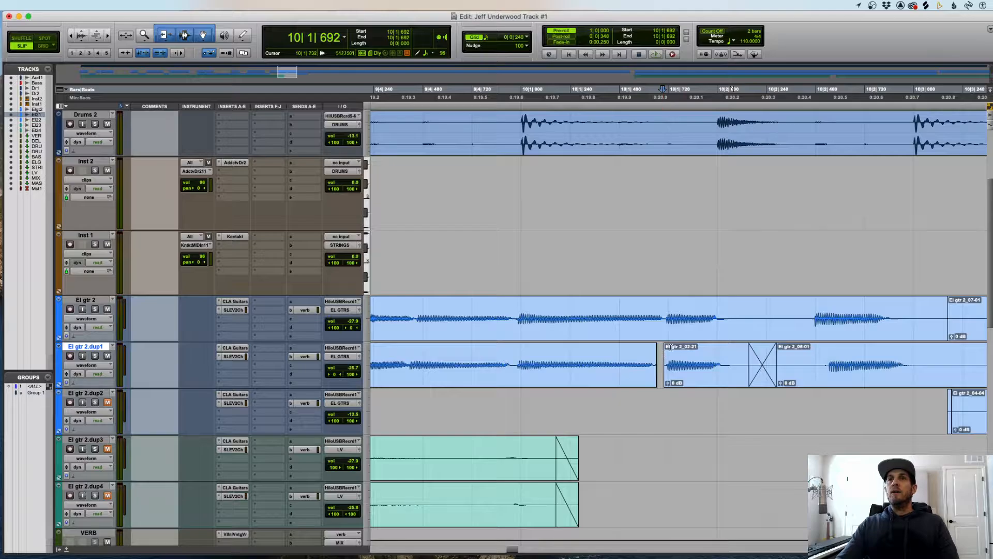
{"action": "key", "text": "space"}
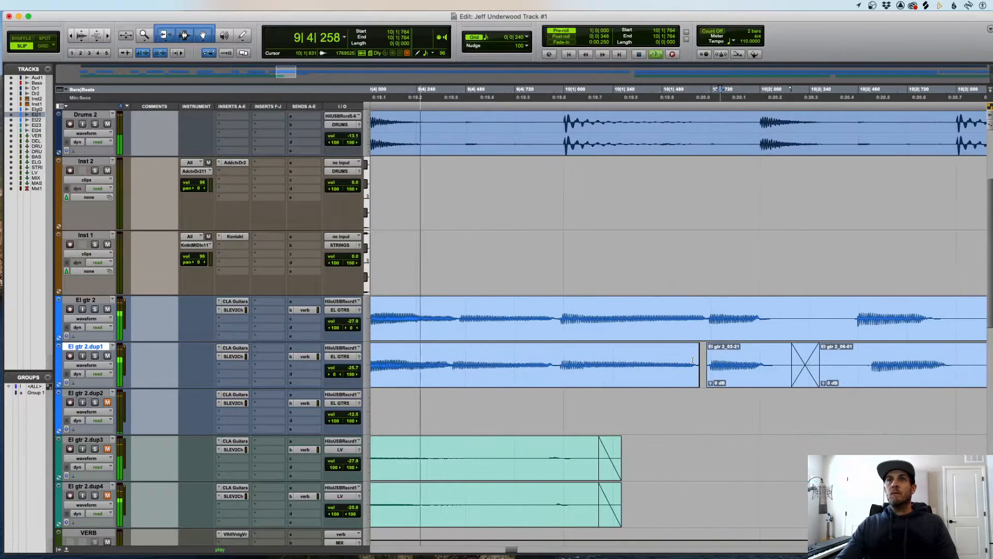
{"action": "key", "text": "space"}
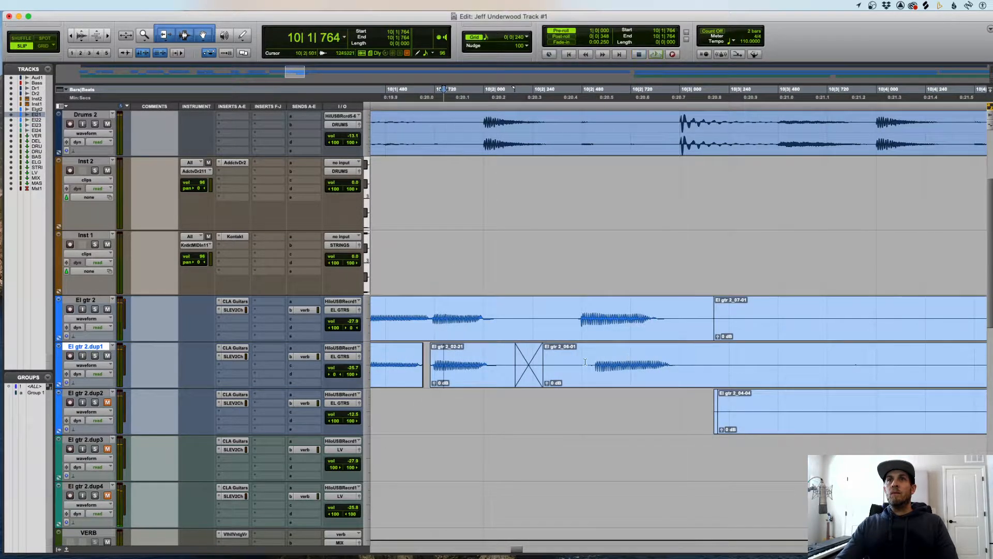
- Move the El gtr 2.dup1 note in bar 10 beat 2 earlier to match El gtr 2, and delete the short silent clip before it
{"action": "left_click_drag", "start_coordinate": [667, 375], "coordinate": [650, 372]}
{"action": "key", "text": "space"}
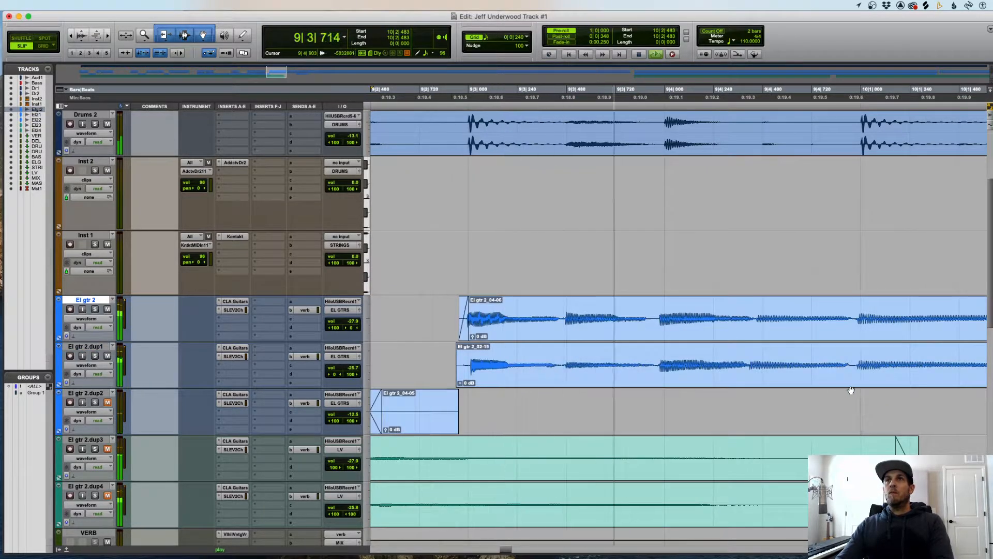
{"action": "left_click", "coordinate": [734, 379]}
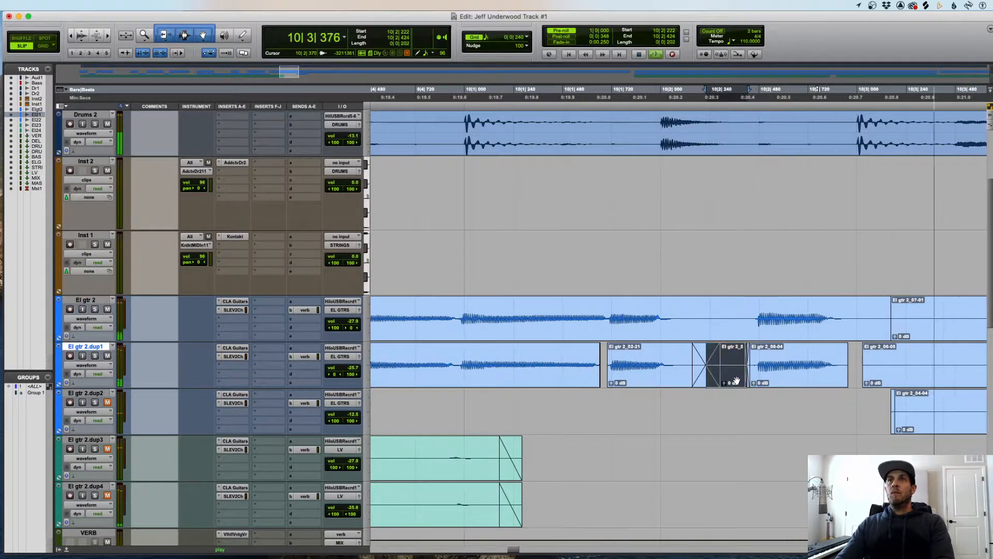
{"action": "key", "text": "Delete"}
{"action": "key", "text": "r"}
{"action": "key", "text": "space"}
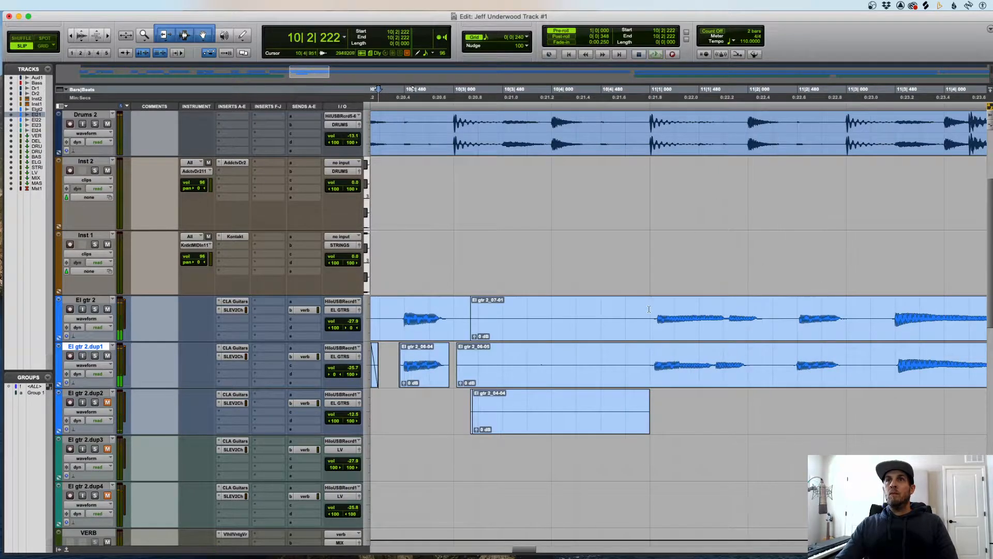
- Separate the phrase from 11|1|015 to 11|2|195 on both upper guitar tracks, shift it earlier, and start the El gtr 2 clip at 10|4|900
{"action": "left_click_drag", "start_coordinate": [650, 309], "coordinate": [761, 356]}
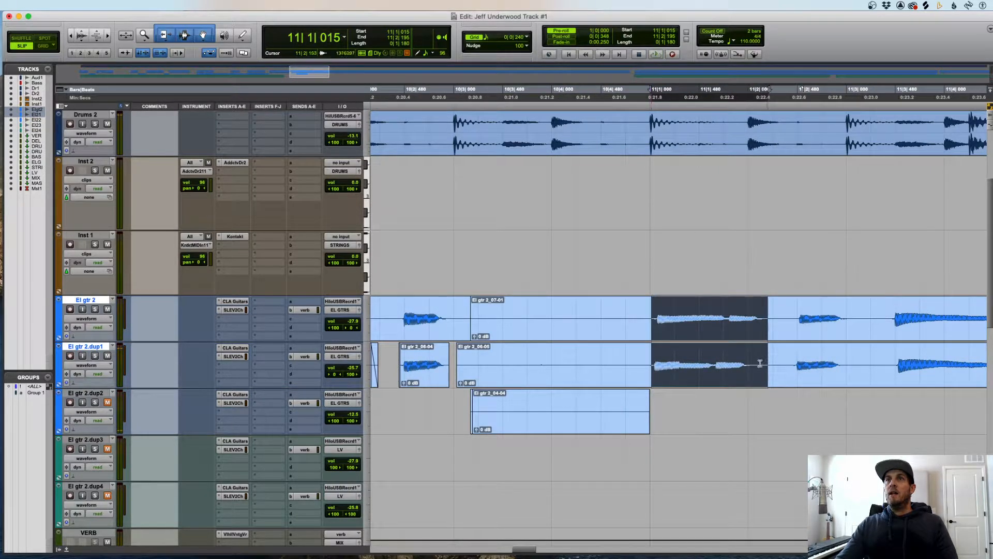
{"action": "key", "text": "b"}
{"action": "left_click", "coordinate": [698, 309]}
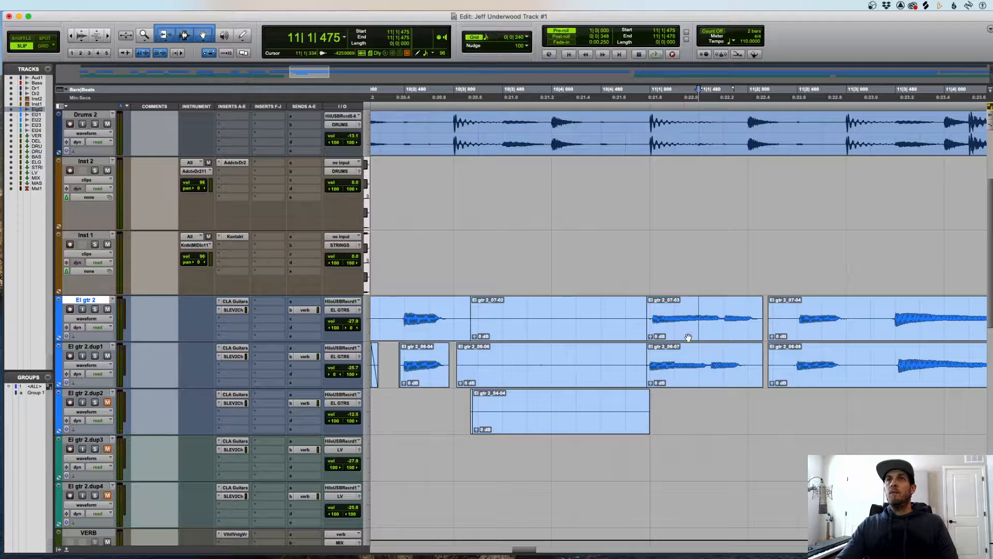
{"action": "left_click_drag", "start_coordinate": [688, 337], "coordinate": [684, 334]}
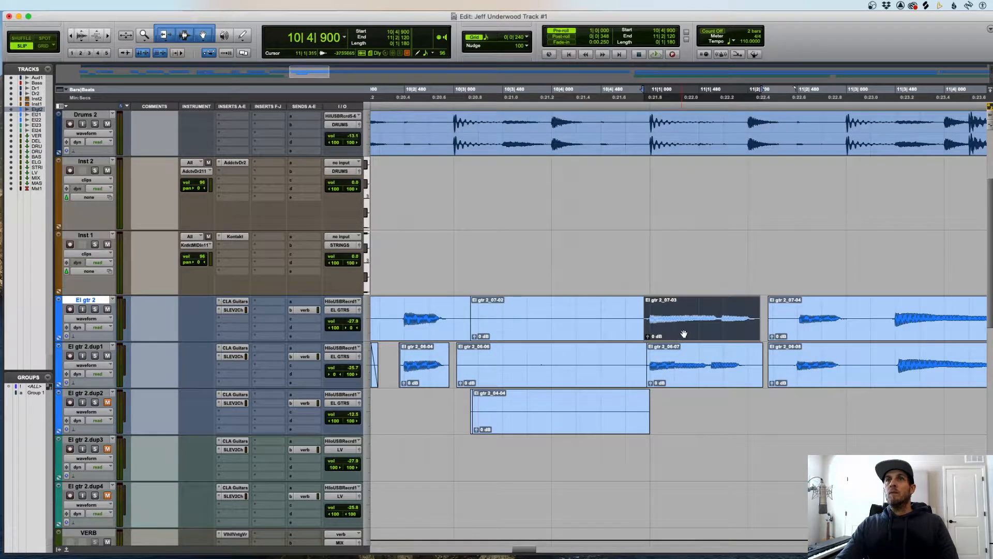
- Split the bar 11 phrase on El gtr 2.dup1 before its second note, move that note slightly later, and play back the result
{"action": "left_click", "coordinate": [708, 362]}
{"action": "key", "text": "b"}
{"action": "left_click_drag", "start_coordinate": [719, 379], "coordinate": [726, 376]}
{"action": "left_click", "coordinate": [609, 348]}
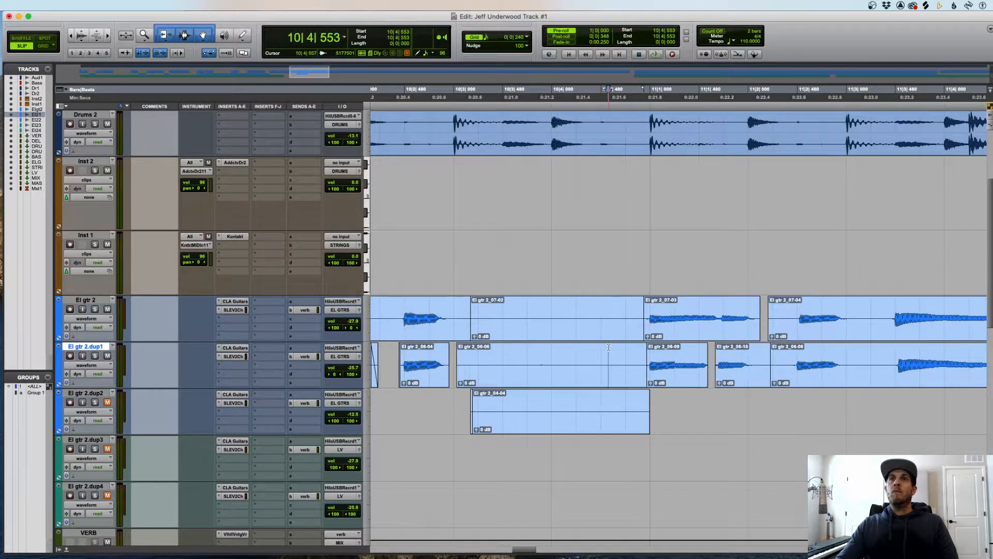
{"action": "key", "text": "space"}
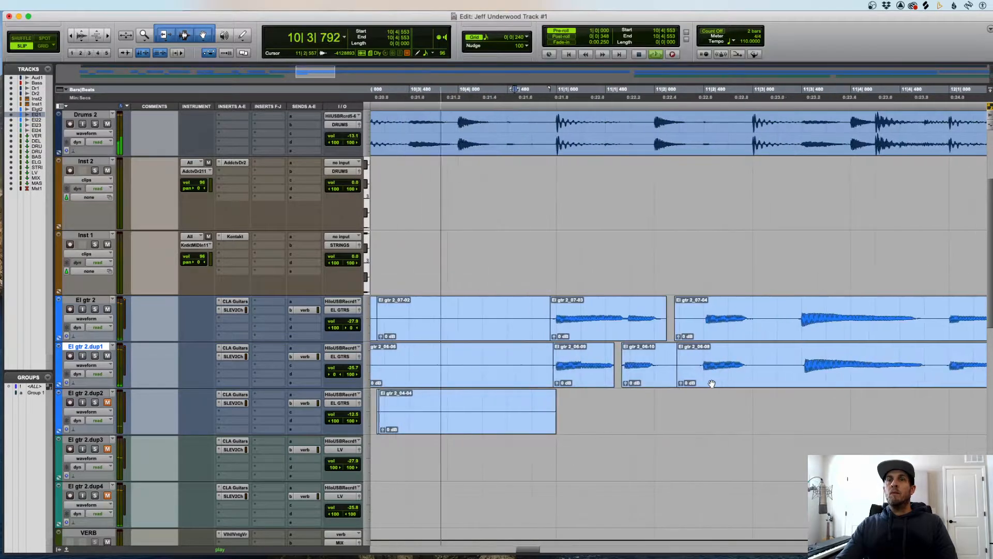
{"action": "key", "text": "space"}
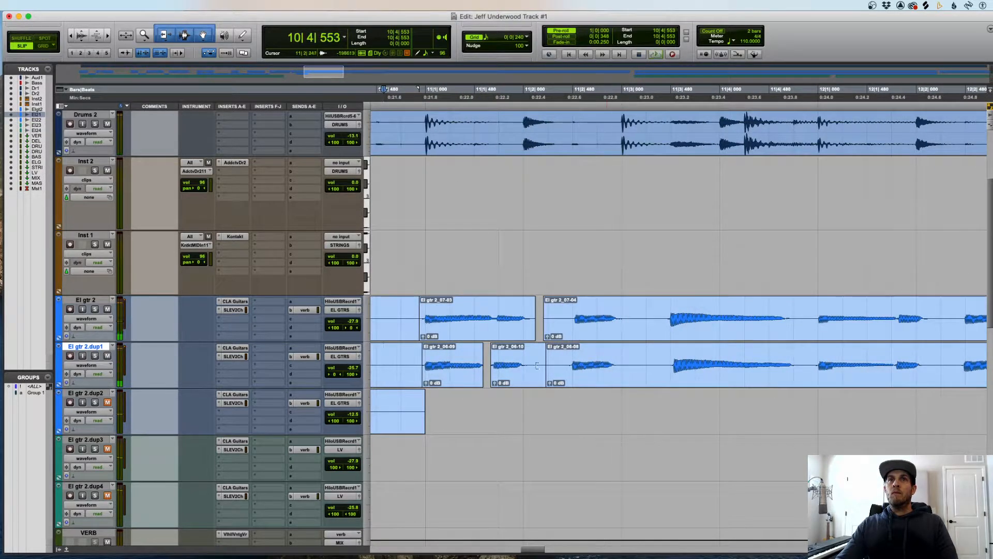
- Move the Bass track directly above El gtr 2 in the track order
{"action": "scroll", "coordinate": [266, 280], "scroll_direction": "up", "scroll_amount": 5}
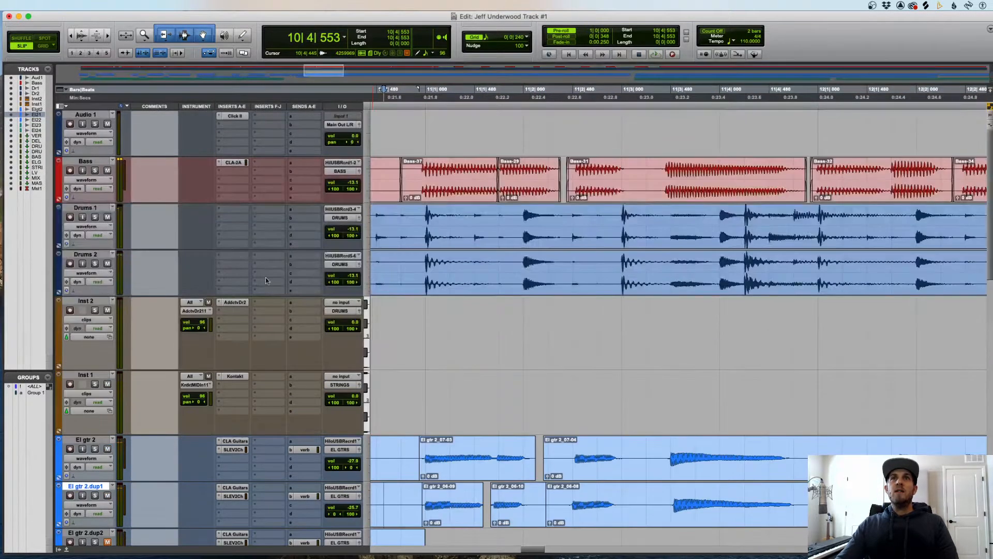
{"action": "left_click_drag", "start_coordinate": [98, 162], "coordinate": [99, 447]}
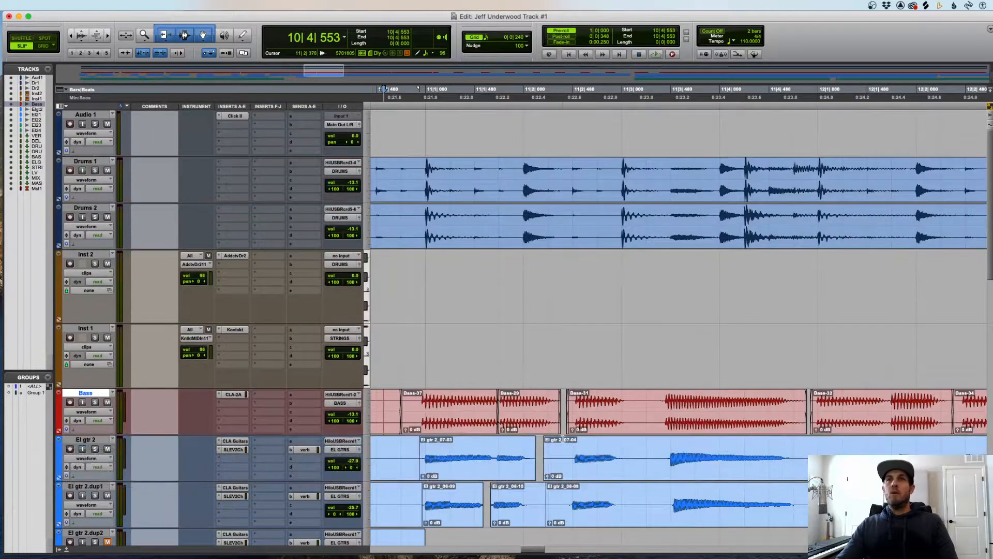
{"action": "scroll", "coordinate": [559, 435], "scroll_direction": "down", "scroll_amount": 2}
- Move the second-note clip on El gtr 2.dup1 later to 11|1|674 and play the passage against the bass
{"action": "key", "text": "t"}
{"action": "scroll", "coordinate": [686, 428], "scroll_direction": "right", "scroll_amount": 5}
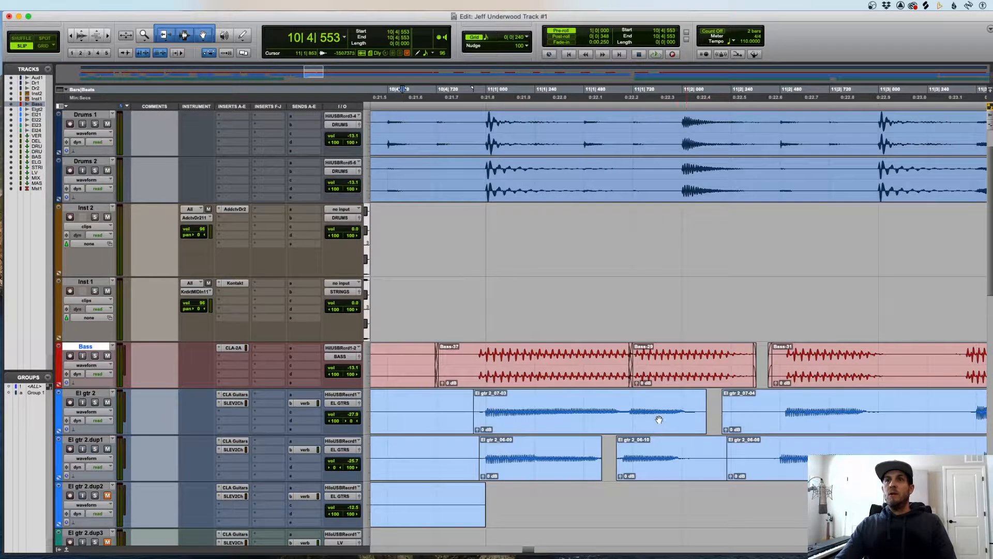
{"action": "left_click_drag", "start_coordinate": [633, 461], "coordinate": [640, 459]}
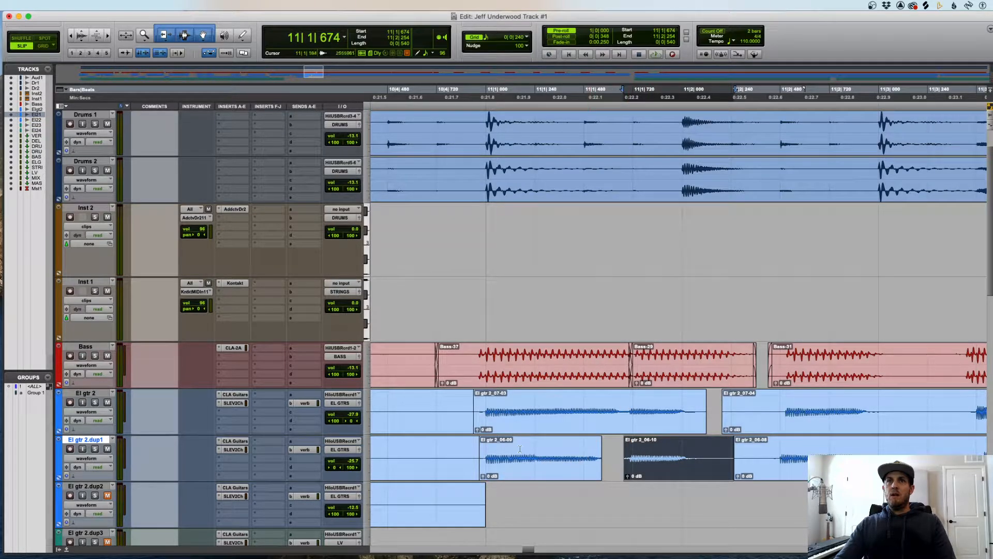
{"action": "left_click", "coordinate": [523, 410]}
{"action": "key", "text": "space"}
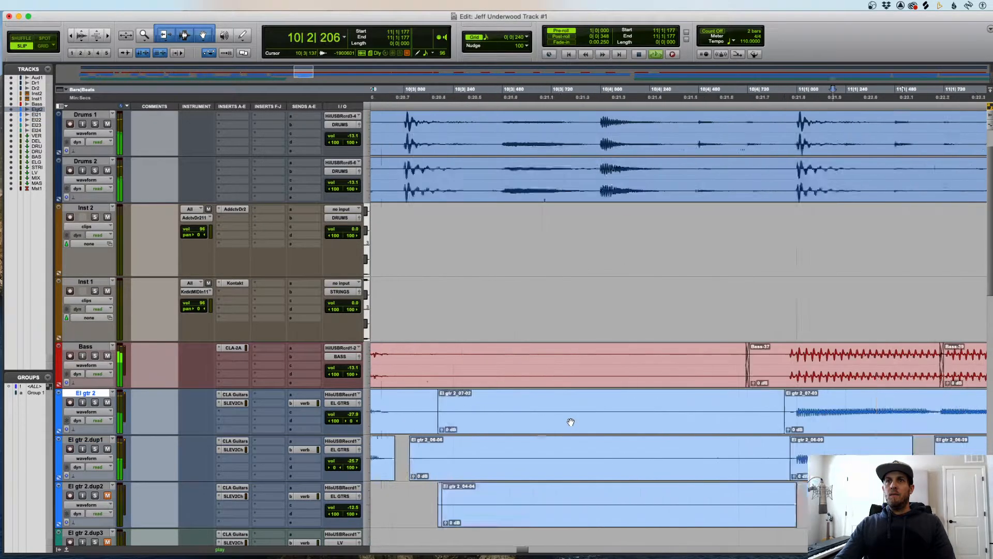
- Delete the silent clips between bar 10 beat 3 and bar 11 on El gtr 2.dup1 and El gtr 2 during playback
{"action": "left_click", "coordinate": [566, 475]}
{"action": "key", "text": "Delete"}
{"action": "left_click", "coordinate": [594, 424]}
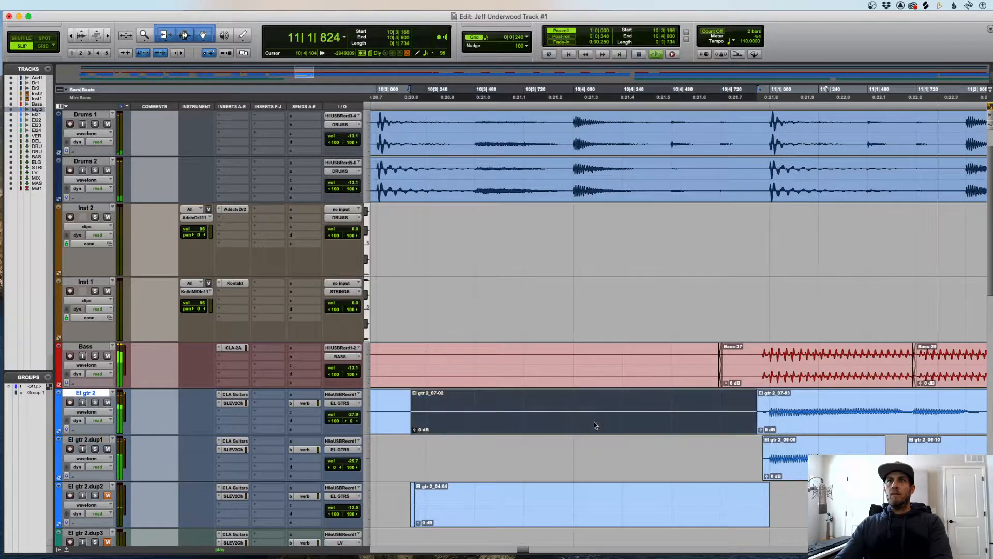
{"action": "key", "text": "Delete"}
{"action": "key", "text": "r"}
{"action": "key", "text": "space"}
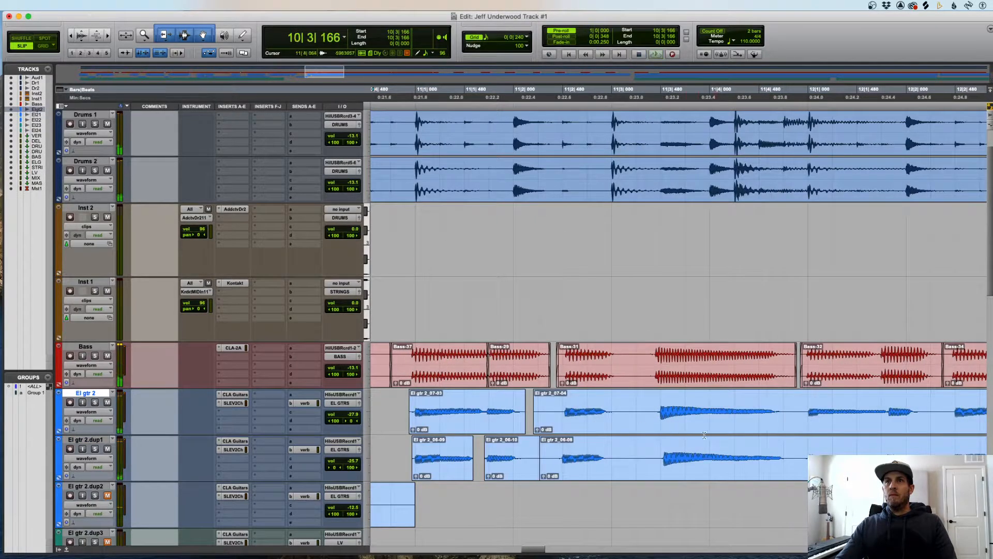
- Separate the opening bar 12 phrase on El gtr 2 and El gtr 2.dup1 and copy it over the start of bar 11
{"action": "left_click", "coordinate": [654, 407]}
{"action": "key", "text": "space"}
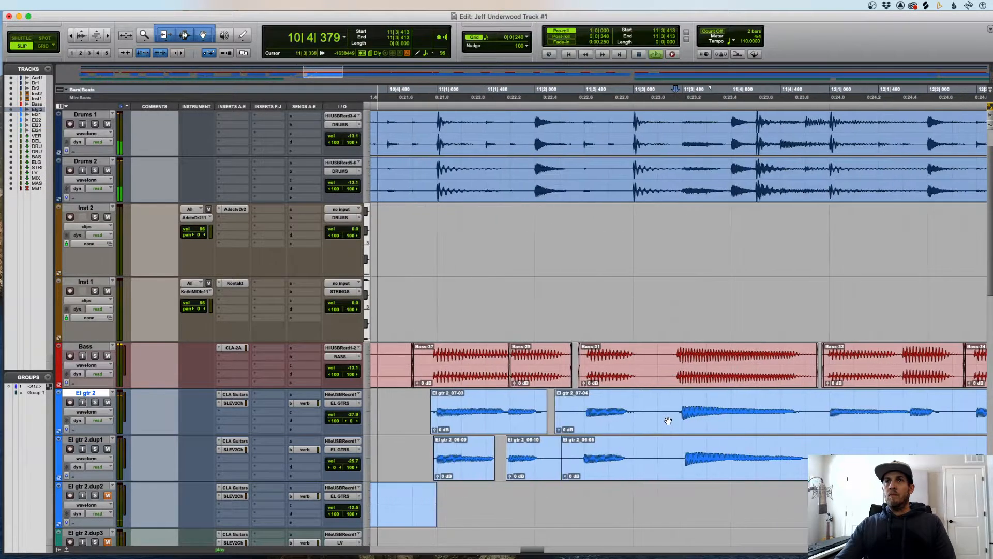
{"action": "scroll", "coordinate": [668, 420], "scroll_direction": "down", "scroll_amount": 2}
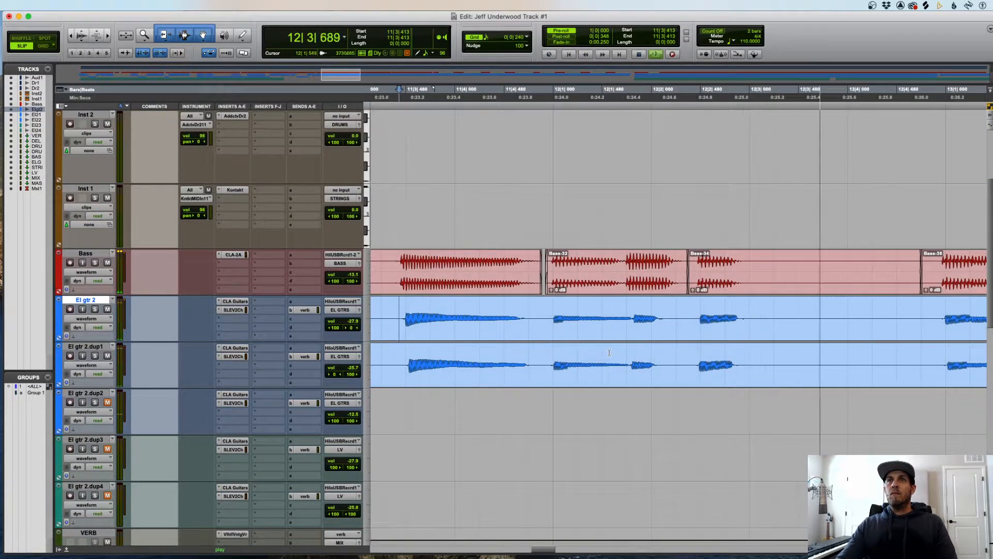
{"action": "key", "text": "space"}
{"action": "left_click_drag", "start_coordinate": [547, 318], "coordinate": [678, 352]}
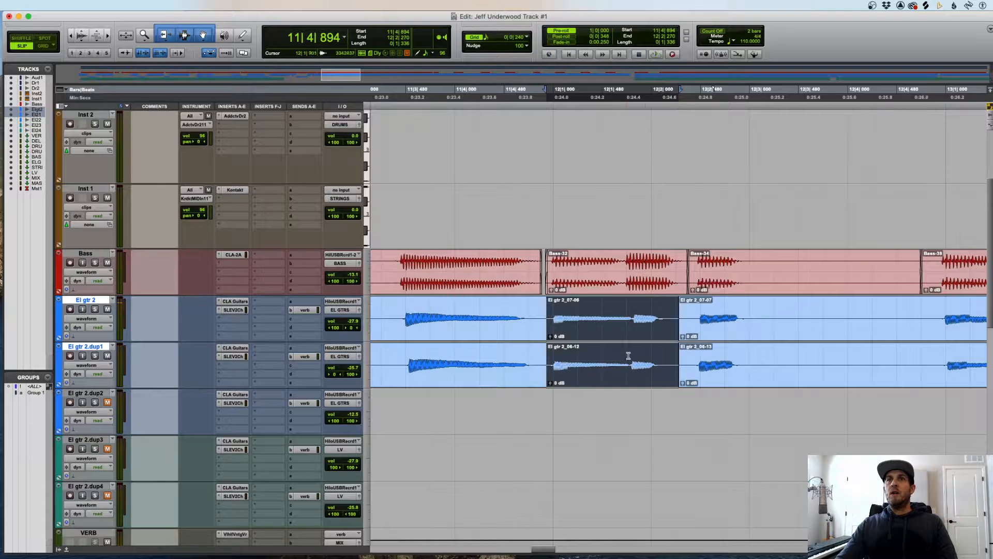
{"action": "key", "text": "r"}
{"action": "left_click_drag", "start_coordinate": [642, 380], "coordinate": [445, 366]}
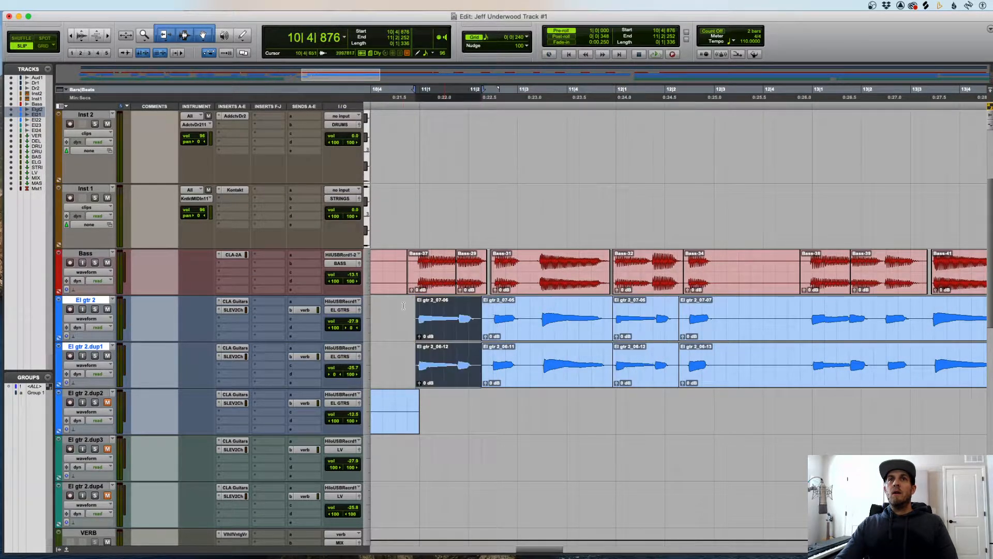
- Play back the copied bar 11 phrase and delete the silence between the bar 12 phrase and bar 13 on El gtr 2 and El gtr 2.dup1
{"action": "left_click", "coordinate": [404, 331]}
{"action": "key", "text": "t"}
{"action": "key", "text": "space"}
{"action": "scroll", "coordinate": [789, 336], "scroll_direction": "right", "scroll_amount": 3}
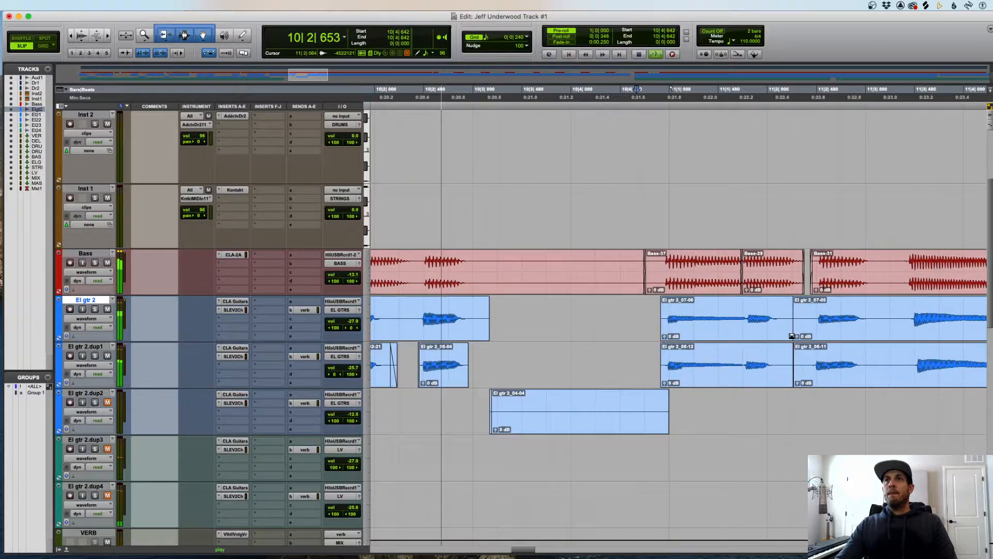
{"action": "left_click", "coordinate": [768, 370]}
{"action": "left_click", "coordinate": [762, 331], "text": "shift"}
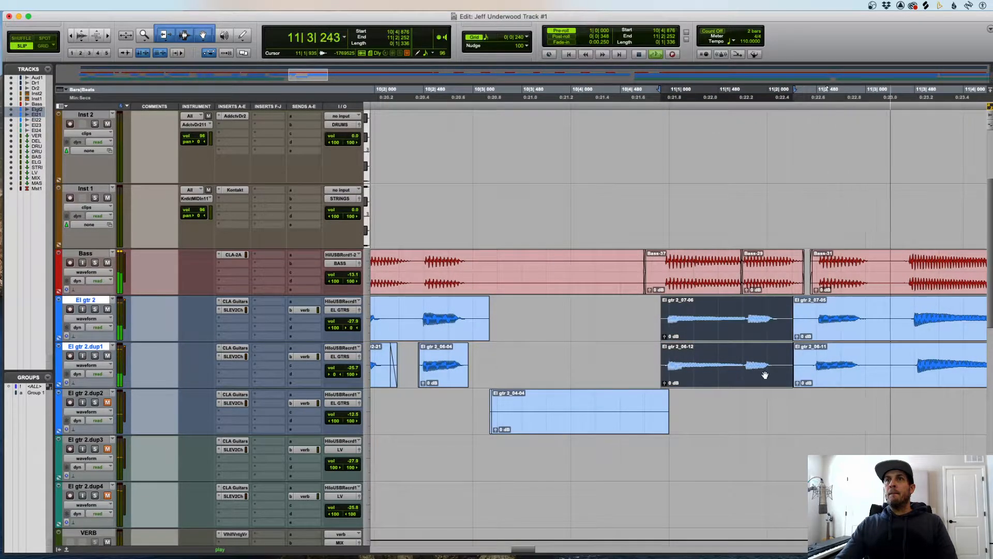
{"action": "left_click_drag", "start_coordinate": [696, 365], "coordinate": [898, 372]}
{"action": "key", "text": "BackSpace"}
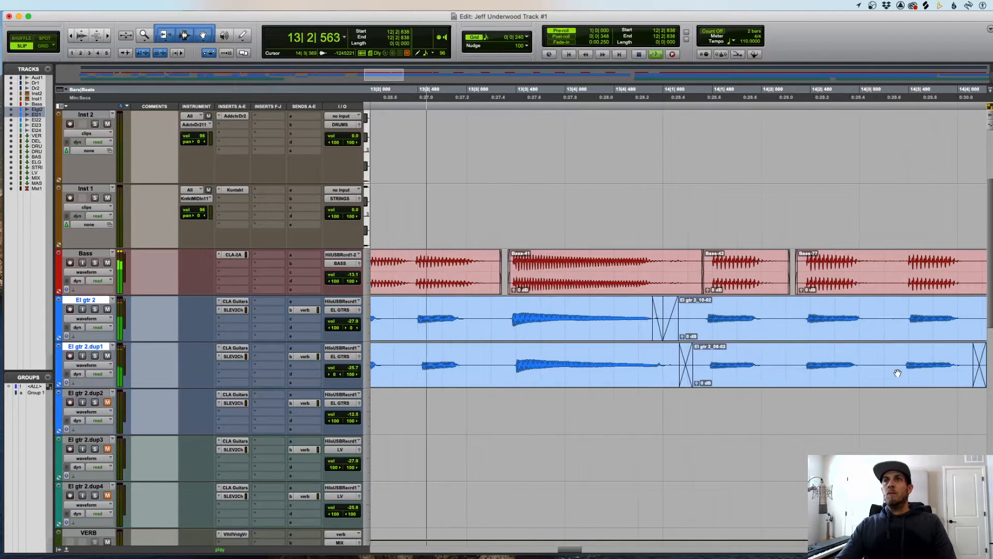
- Shift the note just after bar 13 beat 2 on El gtr 2.dup1 slightly earlier and delete the silence following it
{"action": "left_click_drag", "start_coordinate": [460, 380], "coordinate": [456, 380]}
{"action": "left_click", "coordinate": [457, 361]}
{"action": "key", "text": "space"}
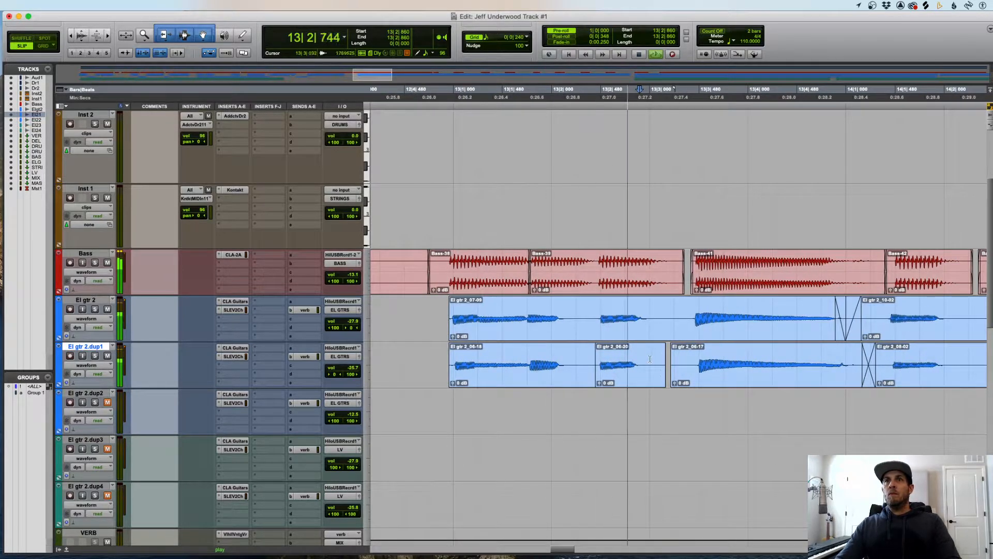
{"action": "left_click_drag", "start_coordinate": [647, 363], "coordinate": [688, 360]}
{"action": "key", "text": "Delete"}
{"action": "scroll", "coordinate": [688, 342], "scroll_direction": "right", "scroll_amount": 3}
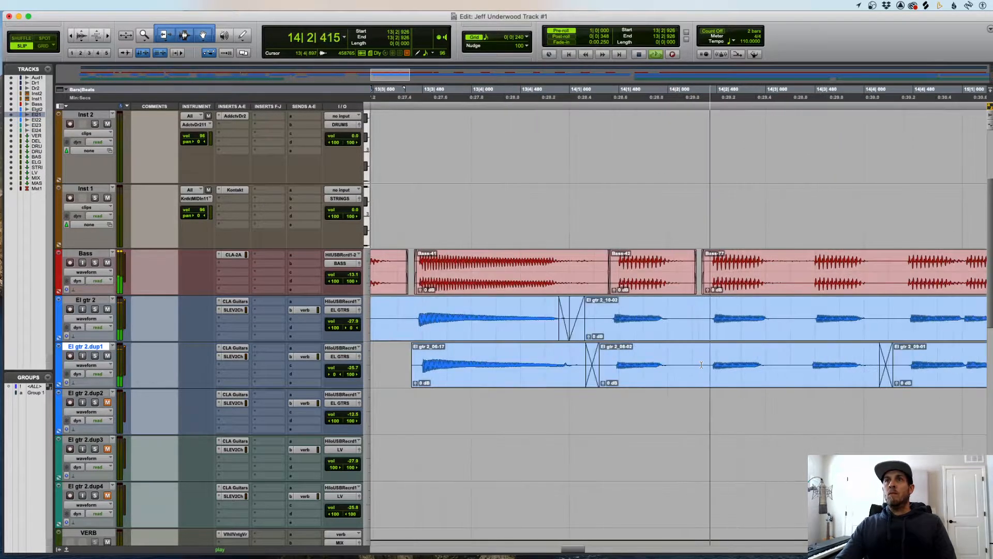
- Split out the first bar 14 note on El gtr 2 and El gtr 2.dup1 and shift both slightly later to line up with the bass
{"action": "key", "text": "super+e"}
{"action": "left_click", "coordinate": [508, 330]}
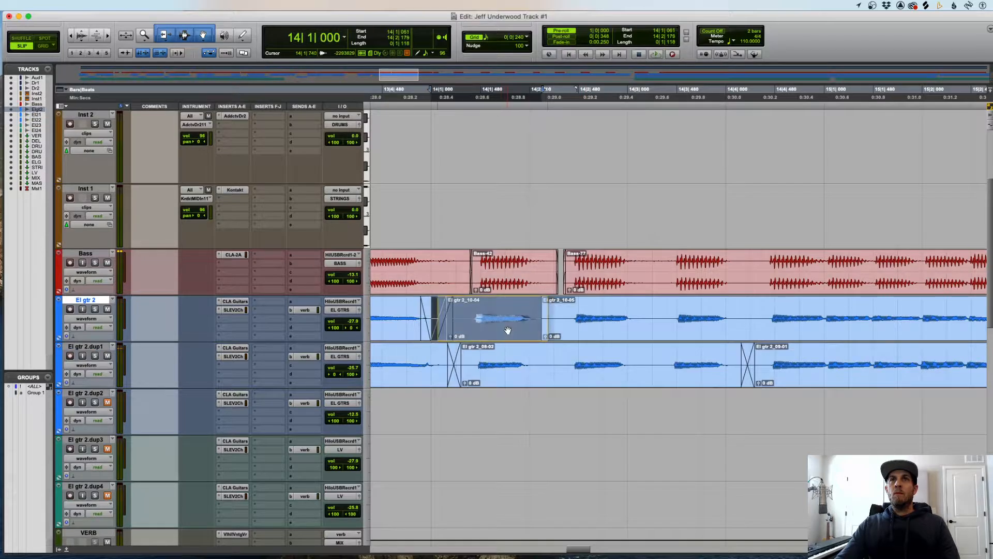
{"action": "left_click_drag", "start_coordinate": [508, 330], "coordinate": [508, 330]}
{"action": "left_click", "coordinate": [537, 358]}
{"action": "key", "text": "b"}
{"action": "left_click_drag", "start_coordinate": [505, 382], "coordinate": [507, 382]}
- Separate the second bar 14 note on both guitar tracks and shift it slightly later, along with the third note on El gtr 2.dup1
{"action": "left_click_drag", "start_coordinate": [571, 315], "coordinate": [639, 354]}
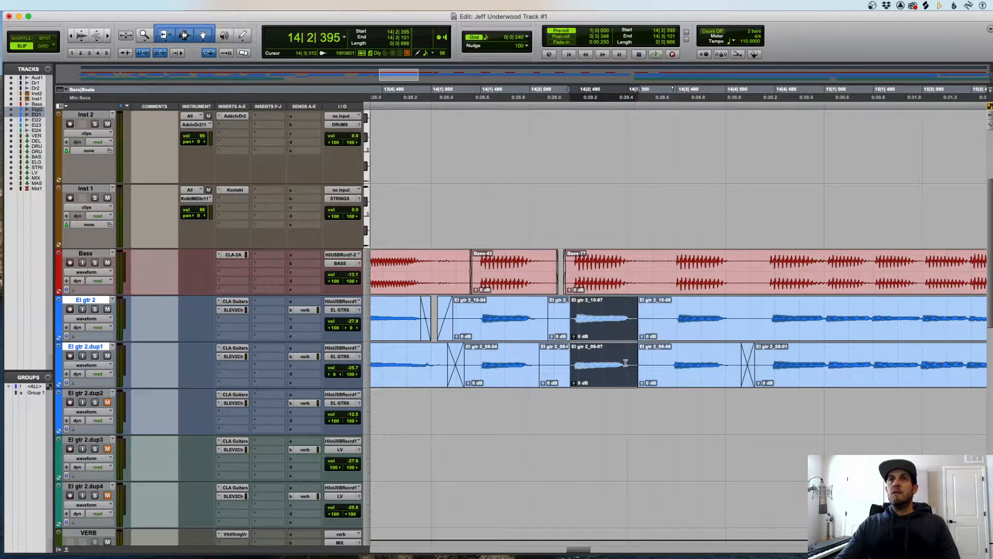
{"action": "key", "text": "b"}
{"action": "left_click", "coordinate": [649, 361]}
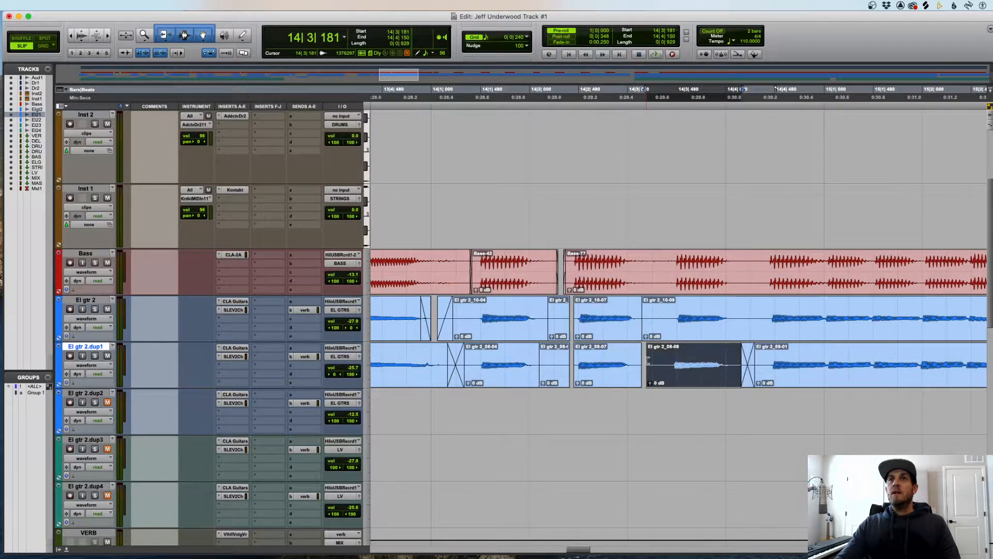
{"action": "left_click_drag", "start_coordinate": [692, 374], "coordinate": [684, 376]}
{"action": "left_click", "coordinate": [682, 357]}
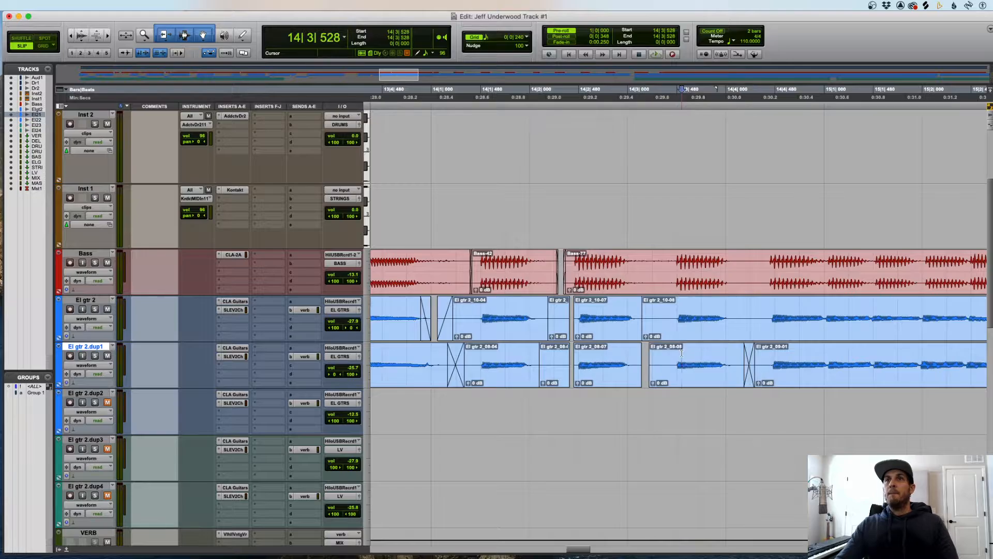
- Play back the guitars from bar 14 beat 3 into bar 16 to check their timing against the bass
{"action": "key", "text": "space"}
{"action": "scroll", "coordinate": [610, 352], "scroll_direction": "right", "scroll_amount": 2}
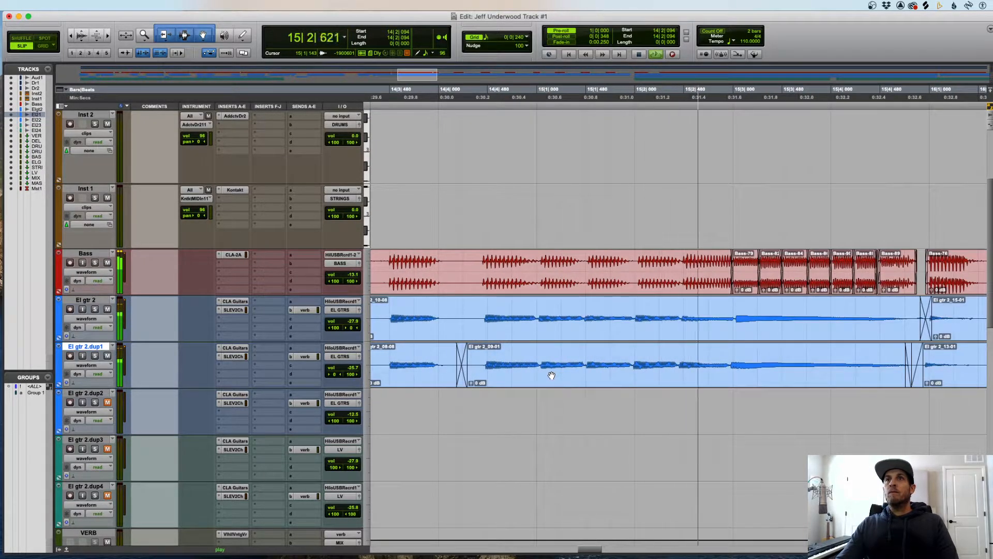
{"action": "key", "text": "r"}
{"action": "key", "text": "r"}
{"action": "key", "text": "r"}
{"action": "key", "text": "r"}
{"action": "key", "text": "r"}
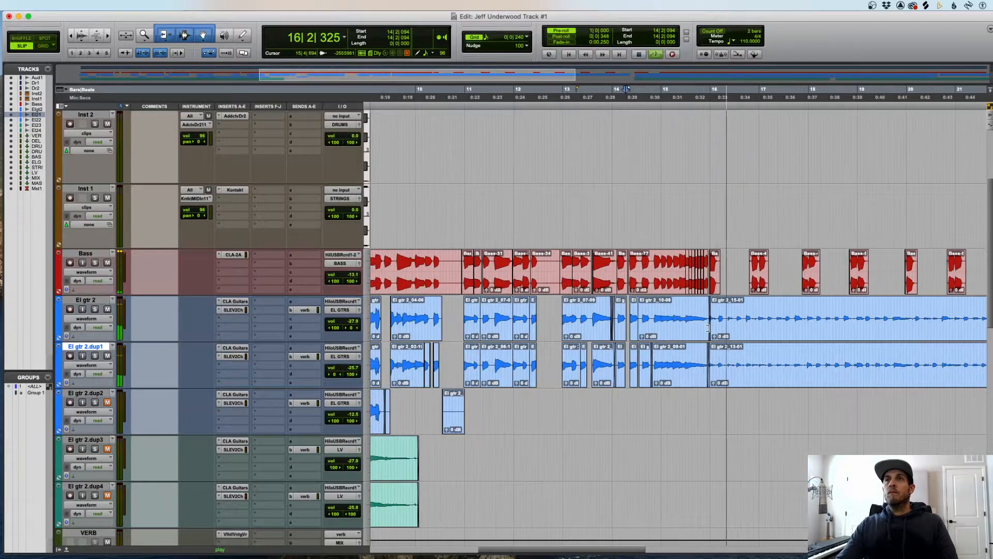
{"action": "key", "text": "space"}
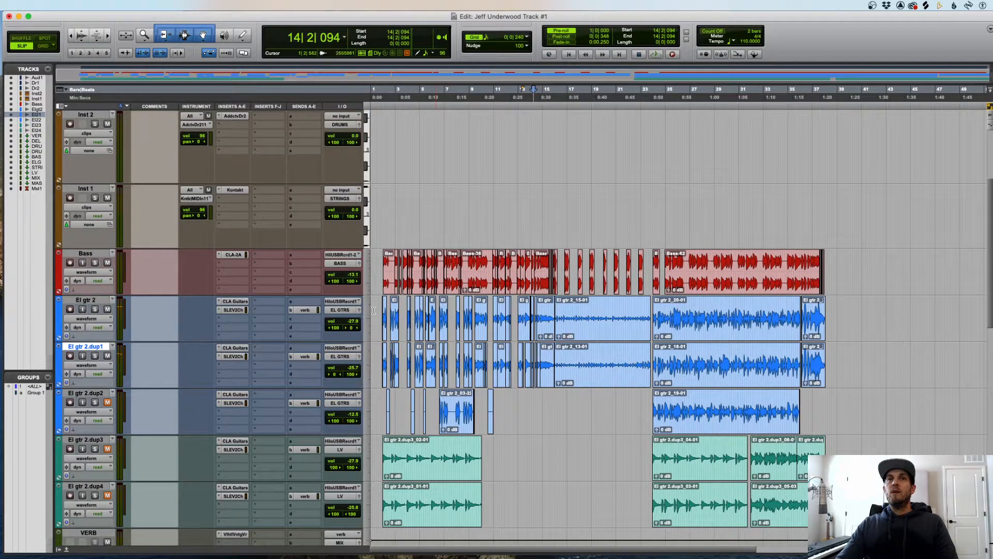
- Apply fades to all El gtr 2 and El gtr 2.dup1 clips from the start to 15|3|903, adjusting the fade lengths to fit
{"action": "left_click_drag", "start_coordinate": [373, 311], "coordinate": [528, 365]}
{"action": "key", "text": "t"}
{"action": "key", "text": "t"}
{"action": "key", "text": "t"}
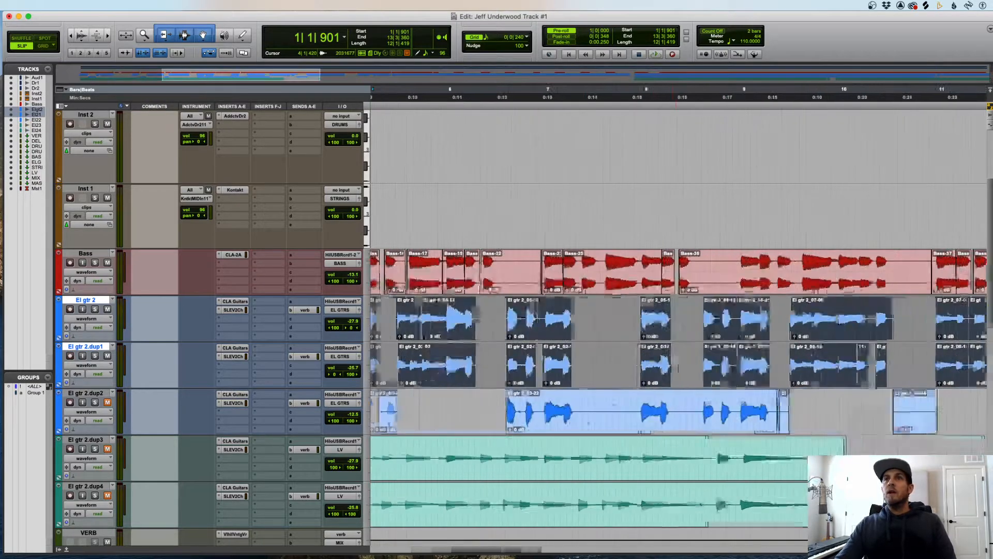
{"action": "scroll", "coordinate": [678, 368], "scroll_direction": "right", "scroll_amount": 5}
{"action": "key", "text": "r"}
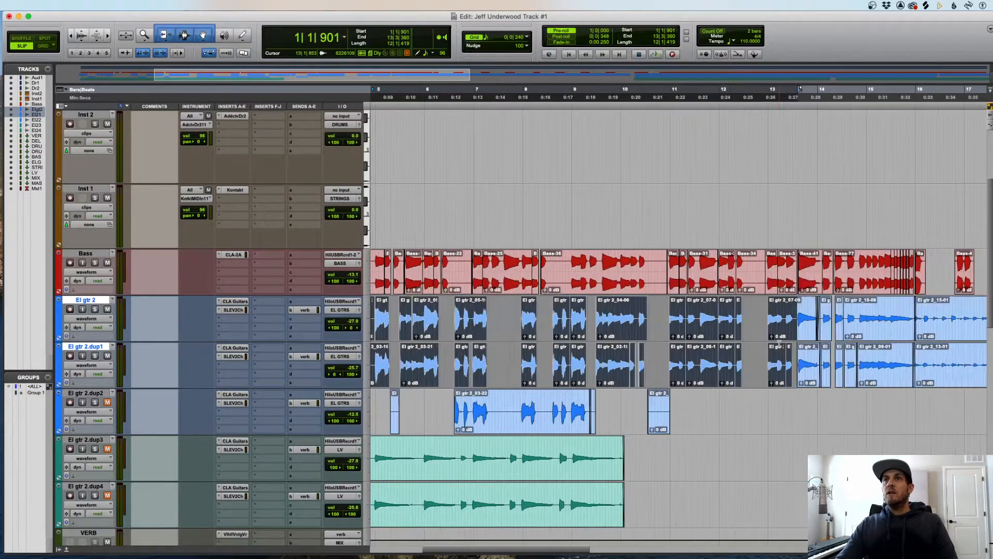
{"action": "left_click", "coordinate": [834, 317], "text": "shift"}
{"action": "left_click", "coordinate": [902, 312], "text": "shift"}
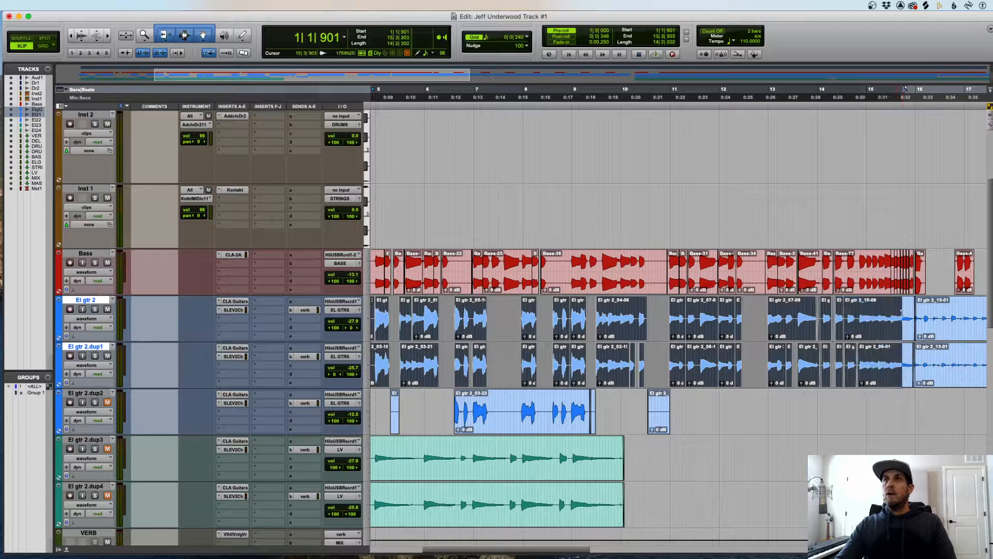
{"action": "key", "text": "super+f"}
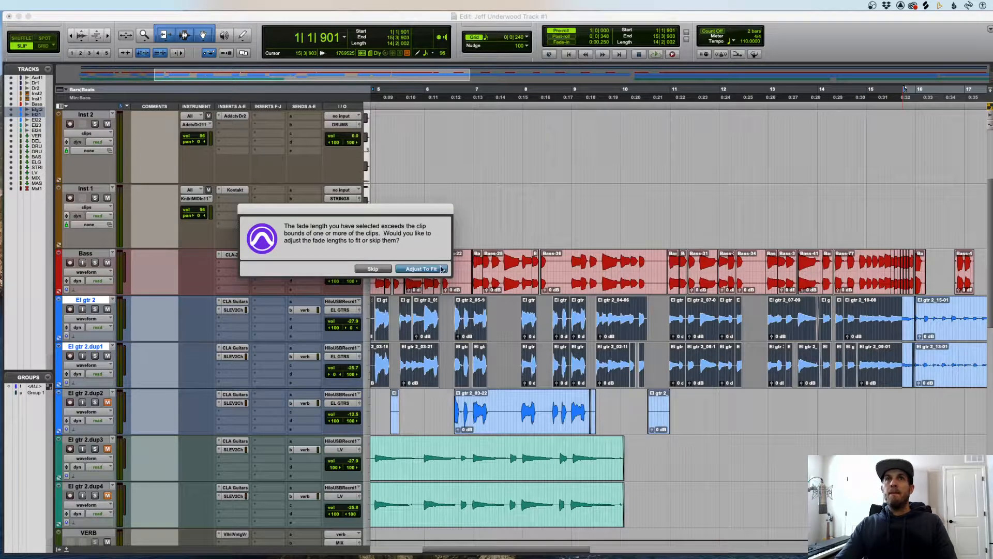
{"action": "left_click", "coordinate": [422, 269]}
{"action": "key", "text": "super+bracketleft"}
{"action": "key", "text": "super+bracketleft"}
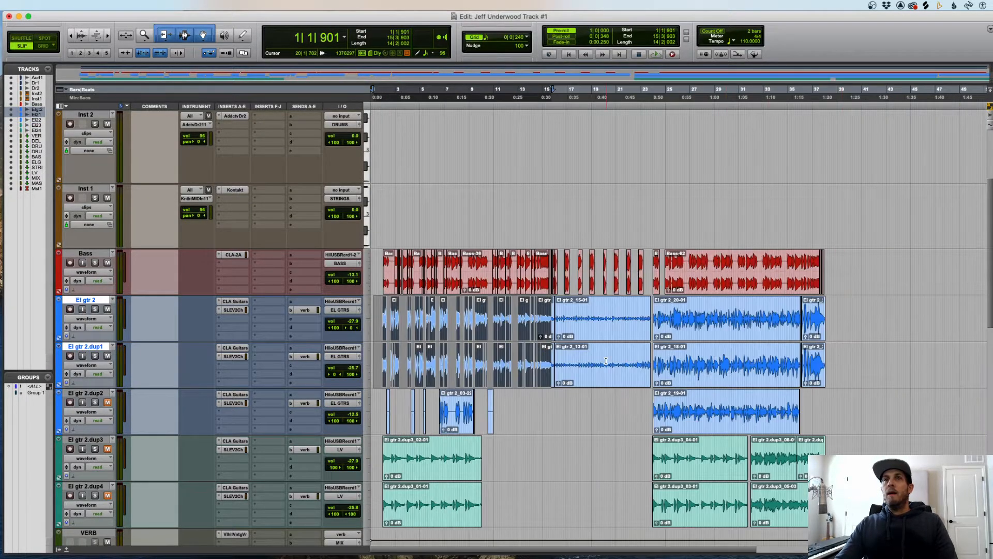
- Examine the quiet guitar clips between bars 16 and 24 on El gtr 2 and El gtr 2.dup1 alongside the bass
{"action": "left_click", "coordinate": [608, 414]}
{"action": "left_click", "coordinate": [622, 374]}
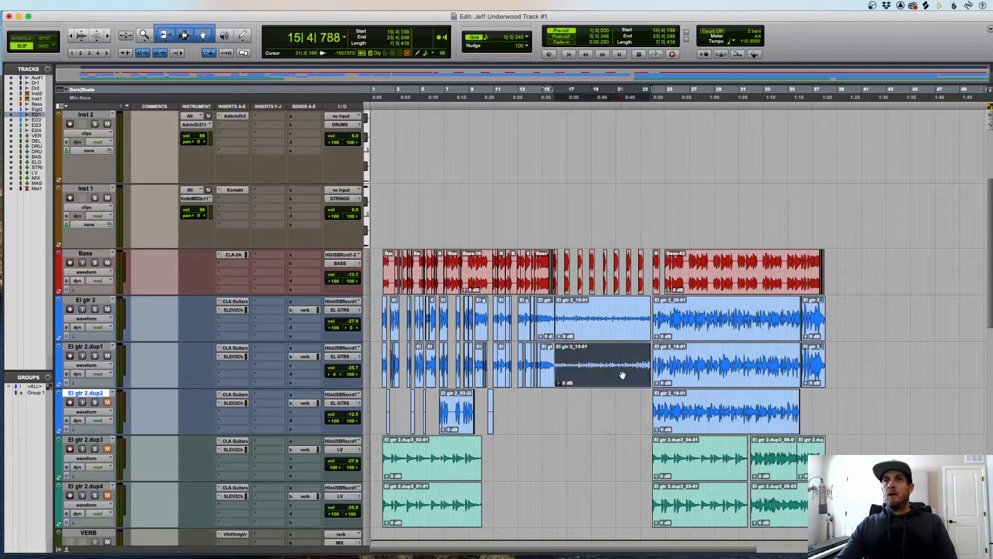
{"action": "left_click", "coordinate": [637, 311]}
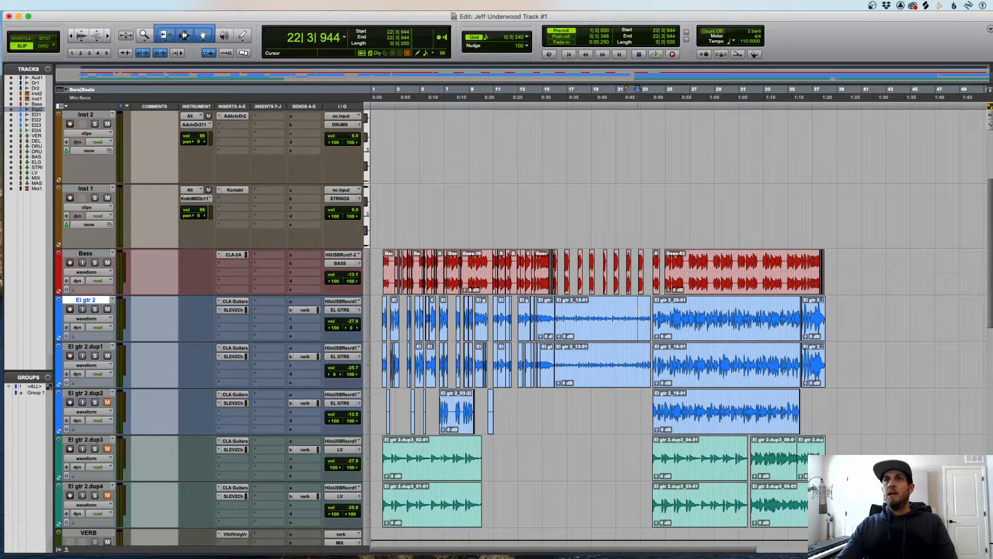
{"action": "left_click", "coordinate": [649, 265]}
{"action": "key", "text": "super+bracketright"}
{"action": "key", "text": "super+bracketright"}
{"action": "key", "text": "super+bracketright"}
{"action": "key", "text": "super+bracketleft"}
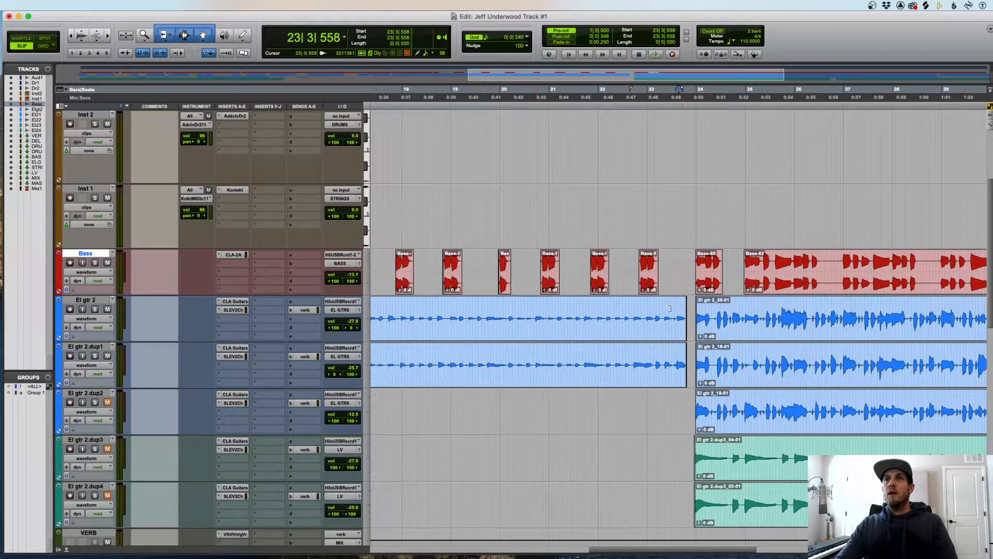
{"action": "key", "text": "super+bracketleft"}
{"action": "key", "text": "super+bracketleft"}
- Duplicate the El gtr 2 track twice, keeping its playlists, automation, inserts, sends and group assignments
{"action": "left_click", "coordinate": [92, 300]}
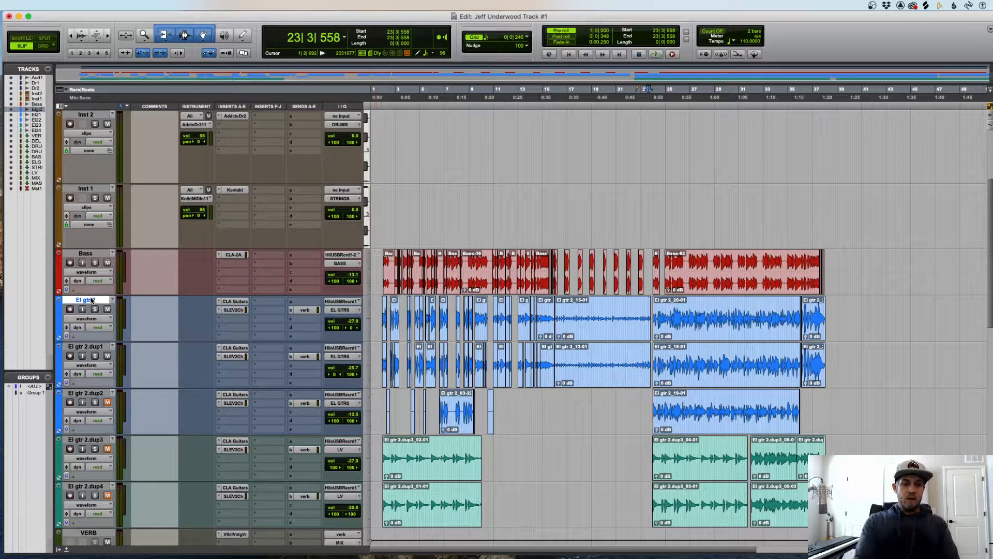
{"action": "key", "text": "alt+shift+d"}
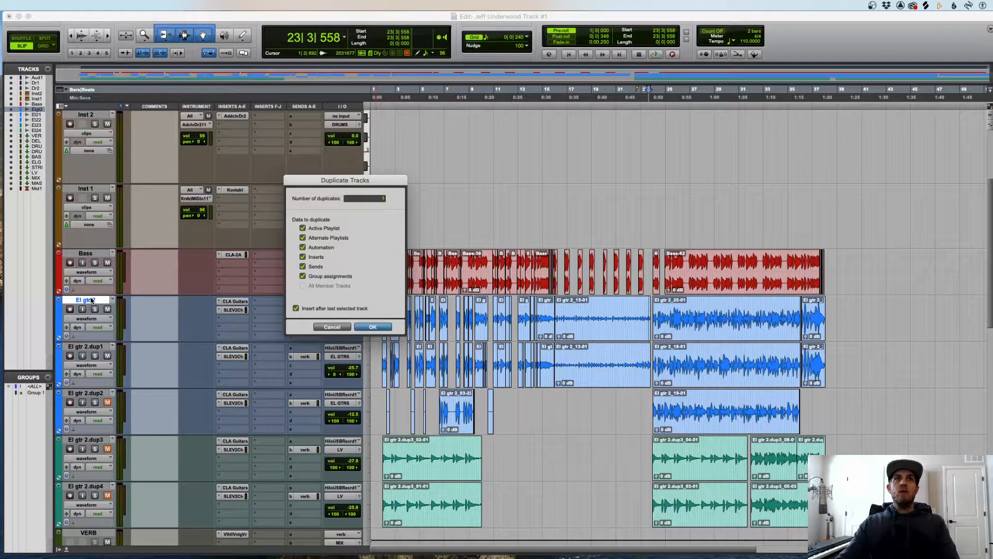
{"action": "key", "text": "Return"}
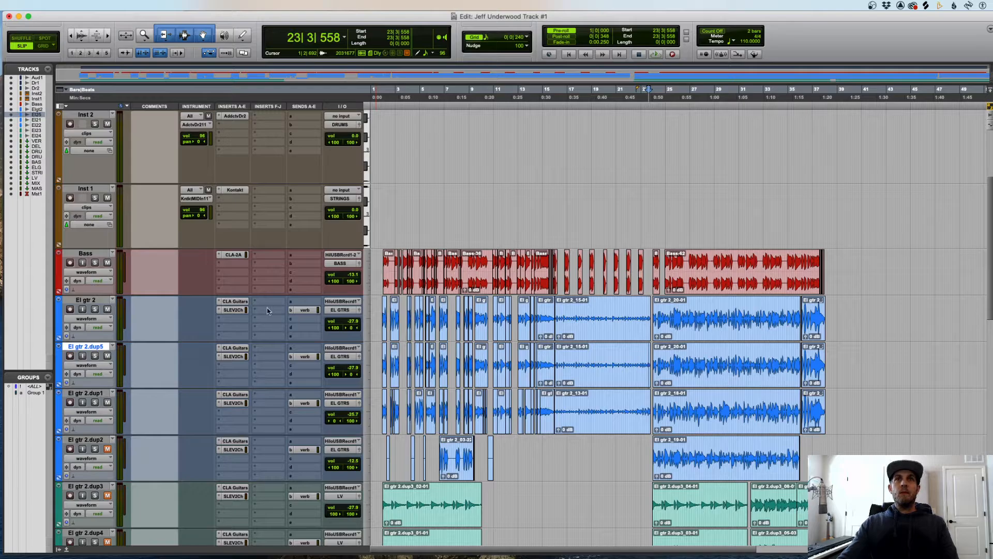
{"action": "key", "text": "alt+shift+d"}
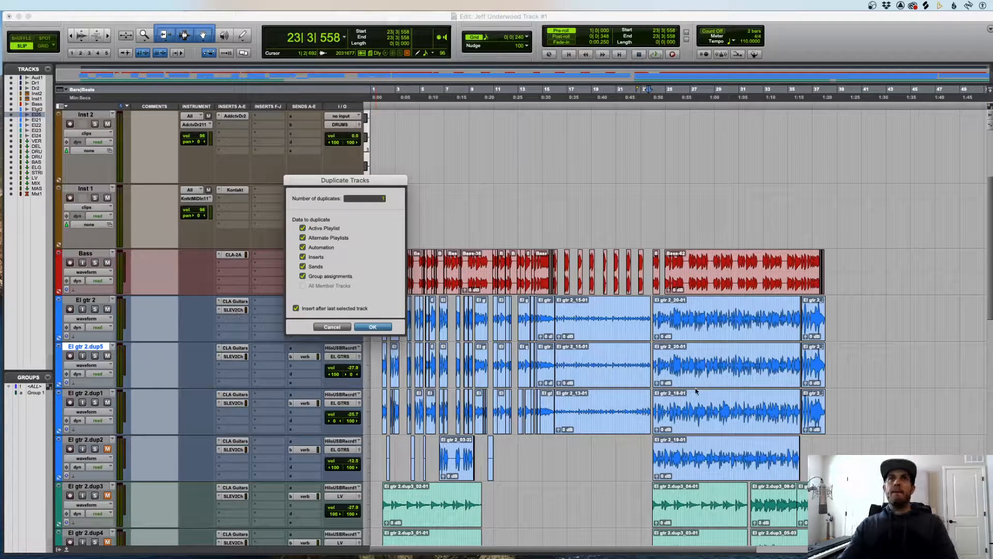
{"action": "key", "text": "Return"}
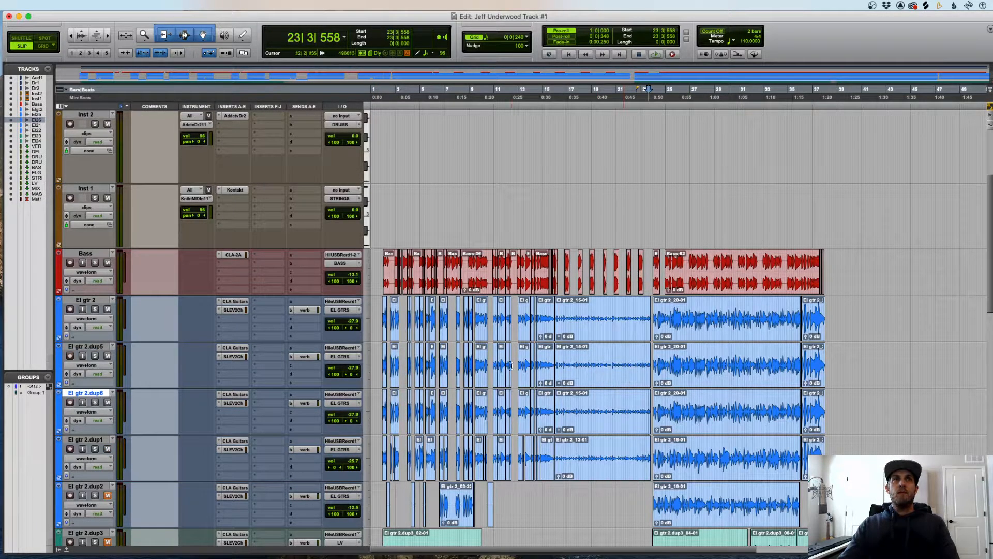
- Delete all clips from El gtr 2.dup5 and El gtr 2.dup6, and move El gtr 2.dup1 directly below El gtr 2
{"action": "left_click", "coordinate": [860, 357]}
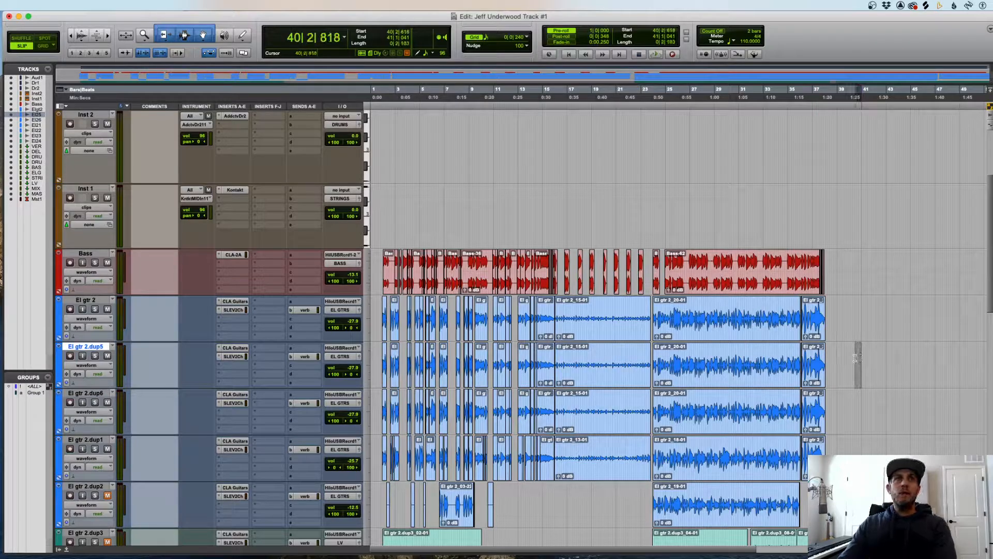
{"action": "left_click_drag", "start_coordinate": [855, 358], "coordinate": [342, 412]}
{"action": "key", "text": "Delete"}
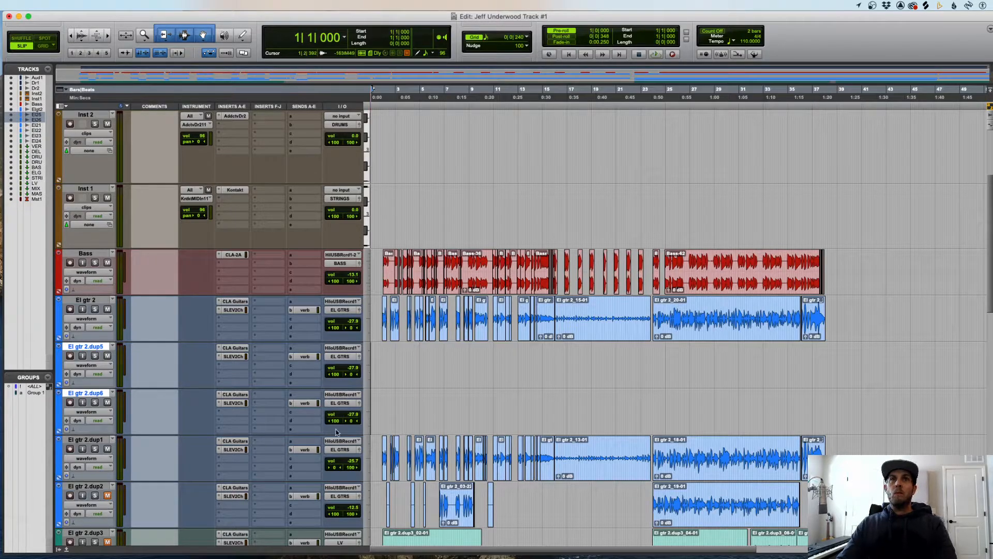
{"action": "left_click_drag", "start_coordinate": [110, 444], "coordinate": [93, 346]}
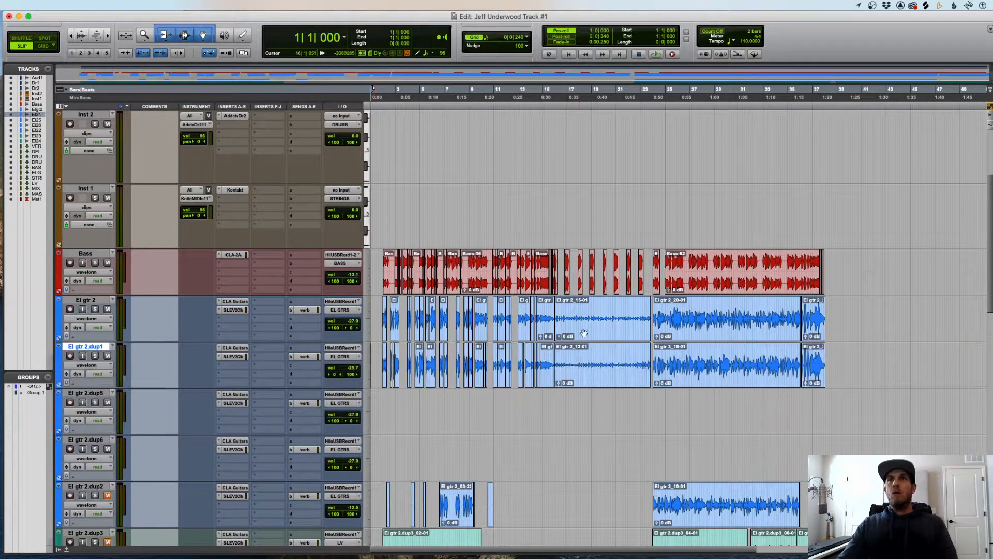
- Move the clips spanning bars 16 to 23 from El gtr 2 and El gtr 2.dup1 onto El gtr 2.dup5 and El gtr 2.dup6
{"action": "left_click", "coordinate": [595, 331]}
{"action": "left_click", "coordinate": [597, 367], "text": "shift"}
{"action": "left_click_drag", "start_coordinate": [598, 367], "coordinate": [595, 439]}
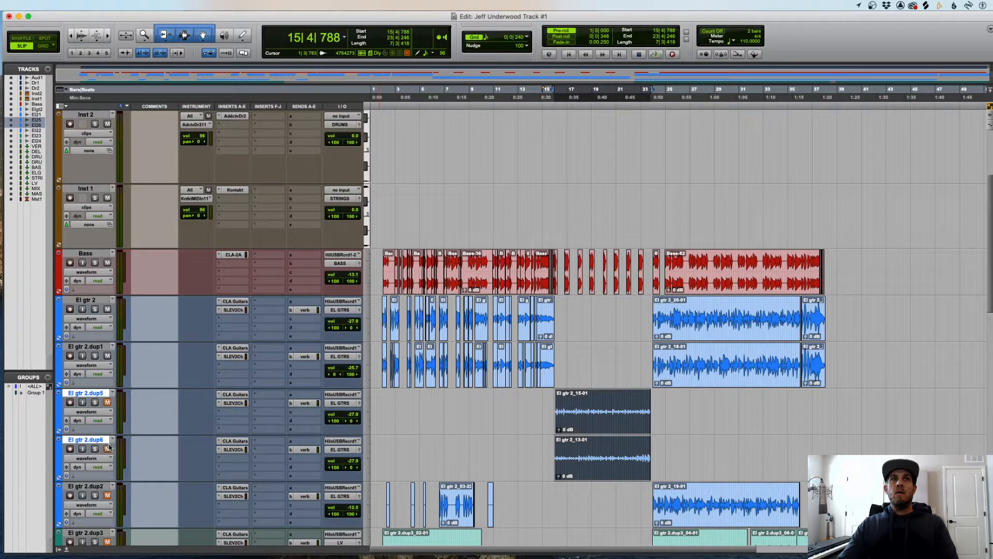
- Examine the bar 24 entrance of the El gtr 2 and El gtr 2.dup1 clips against the bass
{"action": "left_click", "coordinate": [652, 311]}
{"action": "key", "text": "t"}
{"action": "key", "text": "t"}
{"action": "key", "text": "t"}
{"action": "key", "text": "t"}
{"action": "key", "text": "t"}
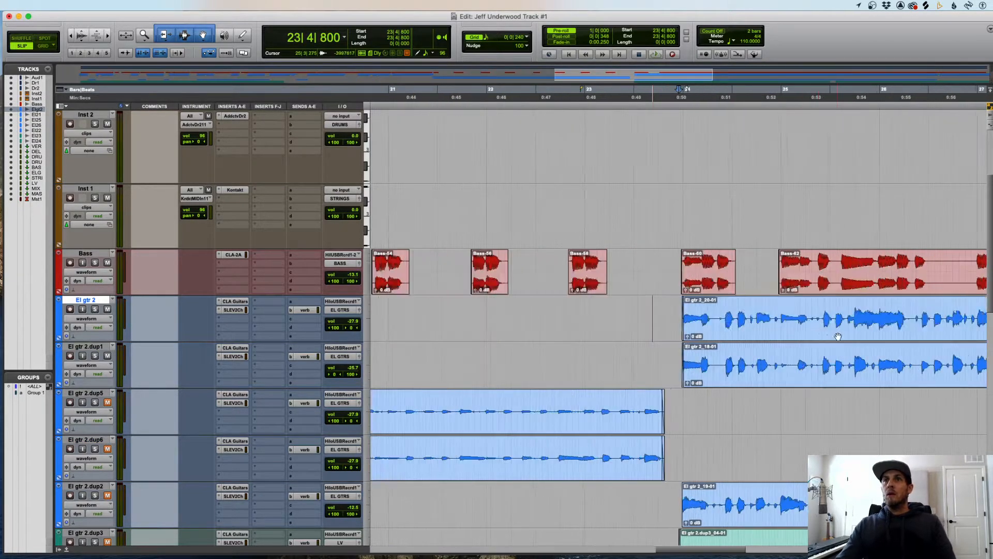
{"action": "key", "text": "r"}
{"action": "key", "text": "r"}
{"action": "key", "text": "r"}
{"action": "key", "text": "r"}
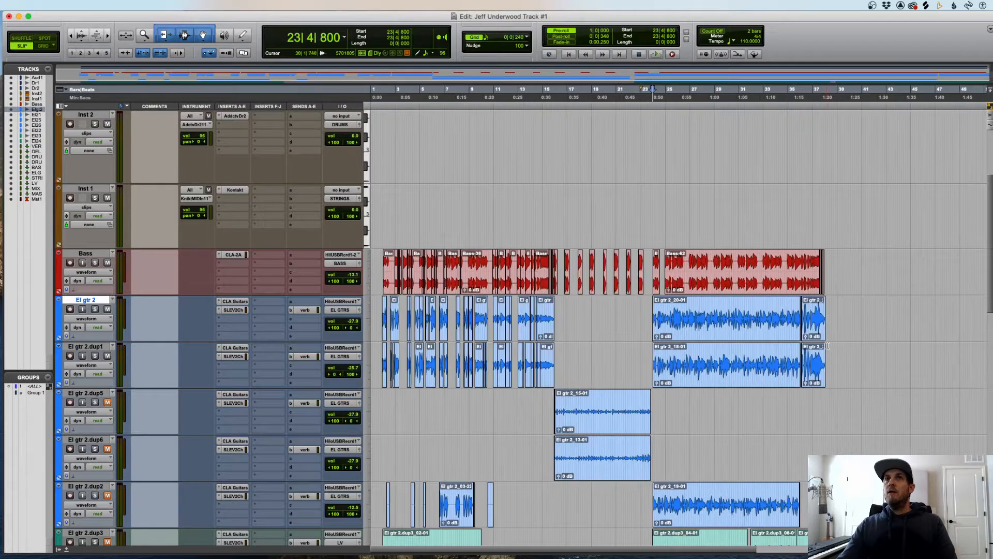
- Replace the opening phrase of bar 24 on El gtr 2 with the matching segment from El gtr 2.dup2
{"action": "key", "text": "t"}
{"action": "key", "text": "t"}
{"action": "key", "text": "t"}
{"action": "key", "text": "t"}
{"action": "key", "text": "t"}
{"action": "scroll", "coordinate": [693, 312], "scroll_direction": "right", "scroll_amount": 5}
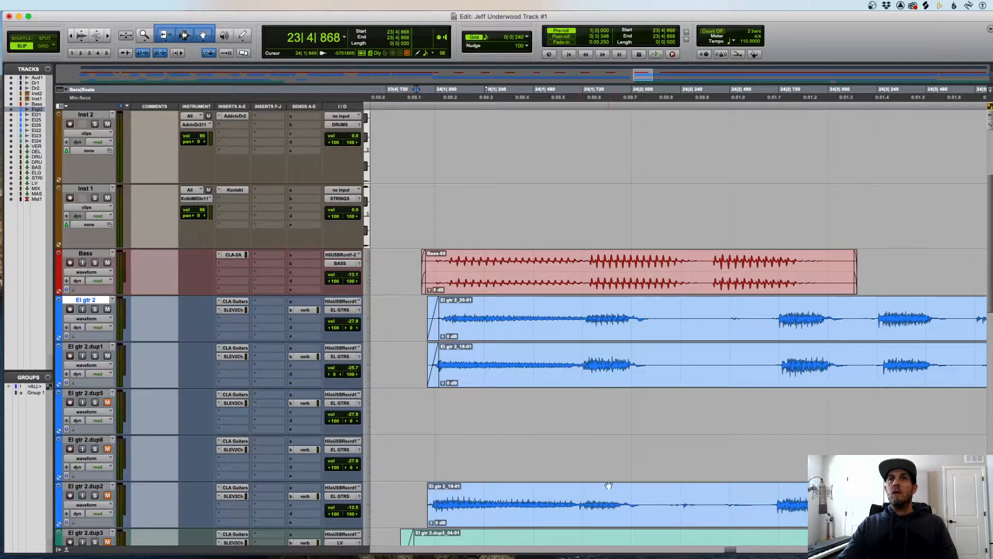
{"action": "left_click_drag", "start_coordinate": [654, 496], "coordinate": [428, 495]}
{"action": "left_click_drag", "start_coordinate": [610, 514], "coordinate": [607, 337]}
{"action": "left_click", "coordinate": [578, 313]}
{"action": "key", "text": "space"}
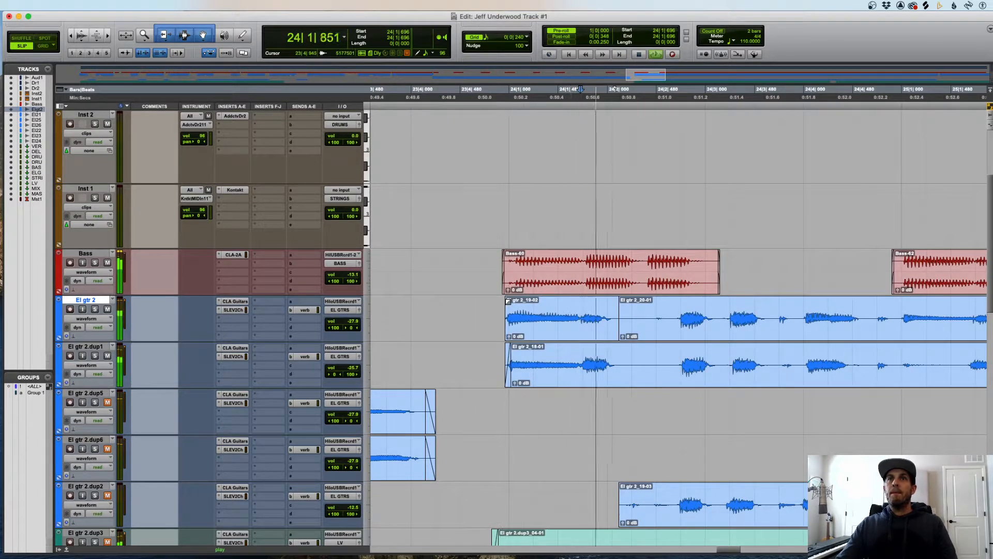
- Delete the gap from 24|2|231 to 24|2|654 on El gtr 2 and El gtr 2.dup1, including El gtr 2's leftover sliver, and play back the result
{"action": "left_click", "coordinate": [535, 307]}
{"action": "left_click_drag", "start_coordinate": [535, 307], "coordinate": [493, 358]}
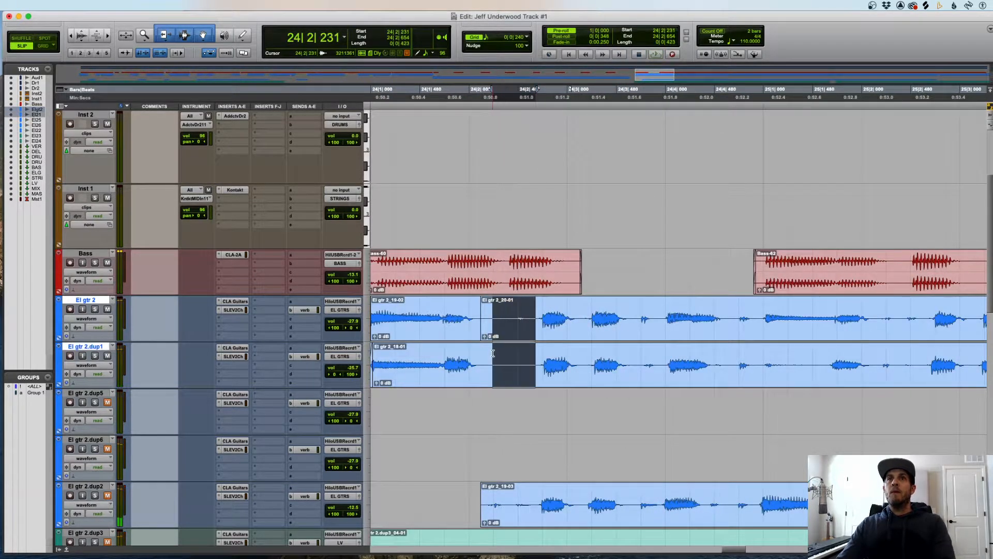
{"action": "key", "text": "Delete"}
{"action": "left_click", "coordinate": [489, 365]}
{"action": "left_click", "coordinate": [486, 319]}
{"action": "left_click", "coordinate": [519, 334]}
{"action": "key", "text": "space"}
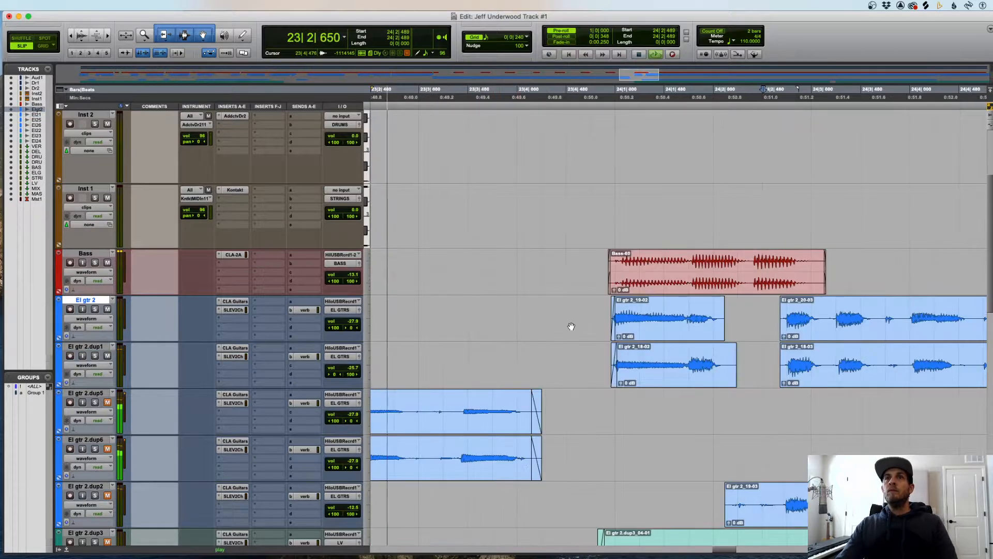
{"action": "scroll", "coordinate": [593, 326], "scroll_direction": "right", "scroll_amount": 3}
{"action": "scroll", "coordinate": [645, 338], "scroll_direction": "right", "scroll_amount": 4}
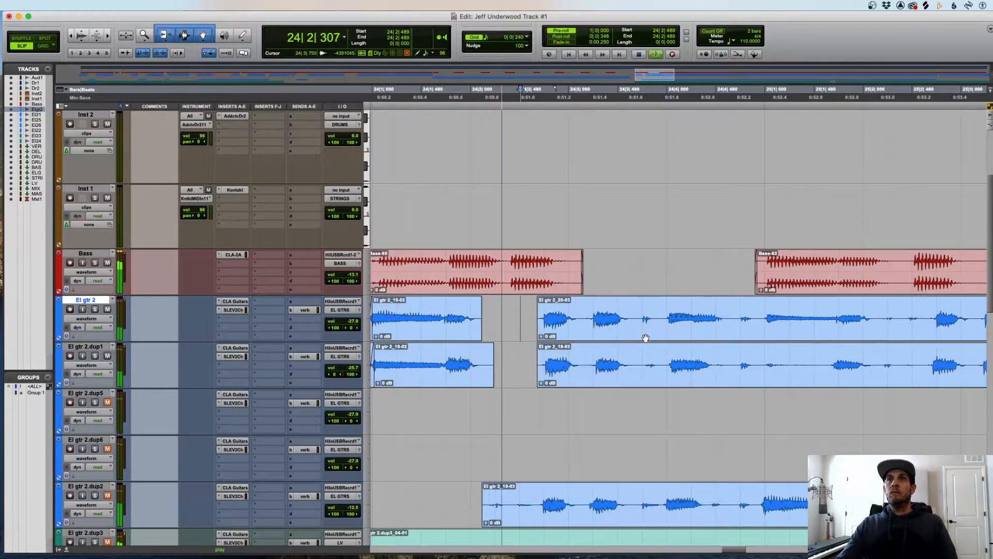
{"action": "scroll", "coordinate": [642, 345], "scroll_direction": "right", "scroll_amount": 3}
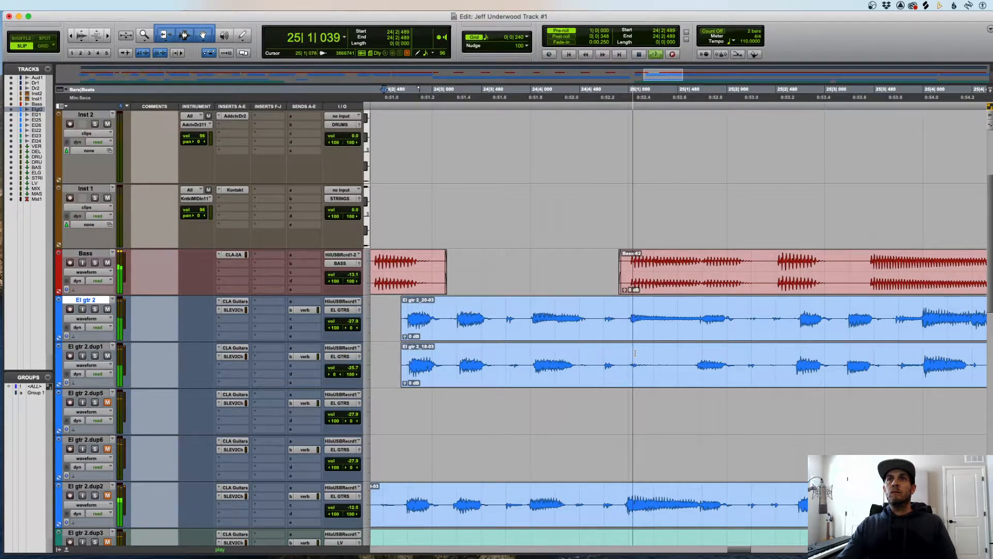
{"action": "key", "text": "r"}
{"action": "key", "text": "space"}
- Move the El gtr 2.dup2 track directly below El gtr 2.dup1
{"action": "left_click", "coordinate": [681, 356]}
{"action": "key", "text": "t"}
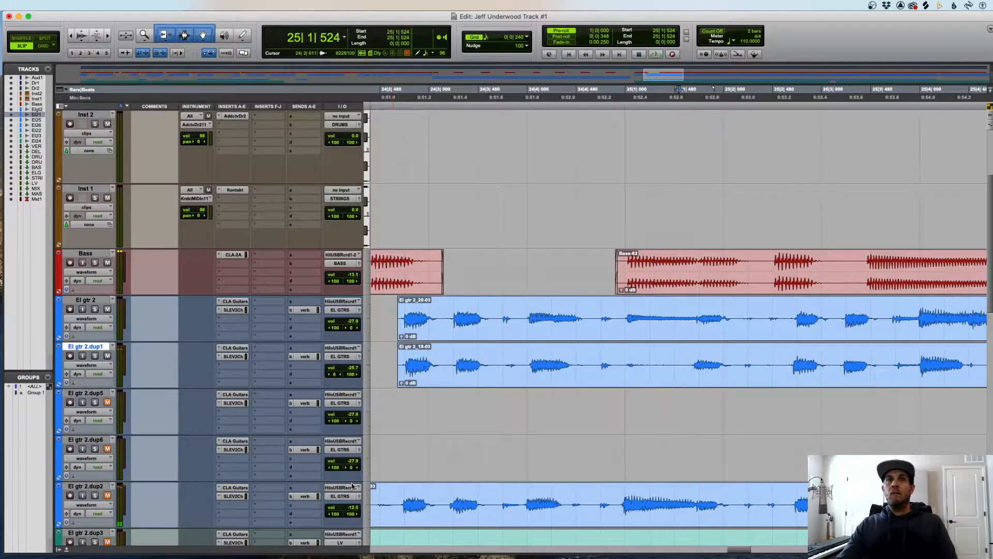
{"action": "left_click_drag", "start_coordinate": [102, 489], "coordinate": [88, 396]}
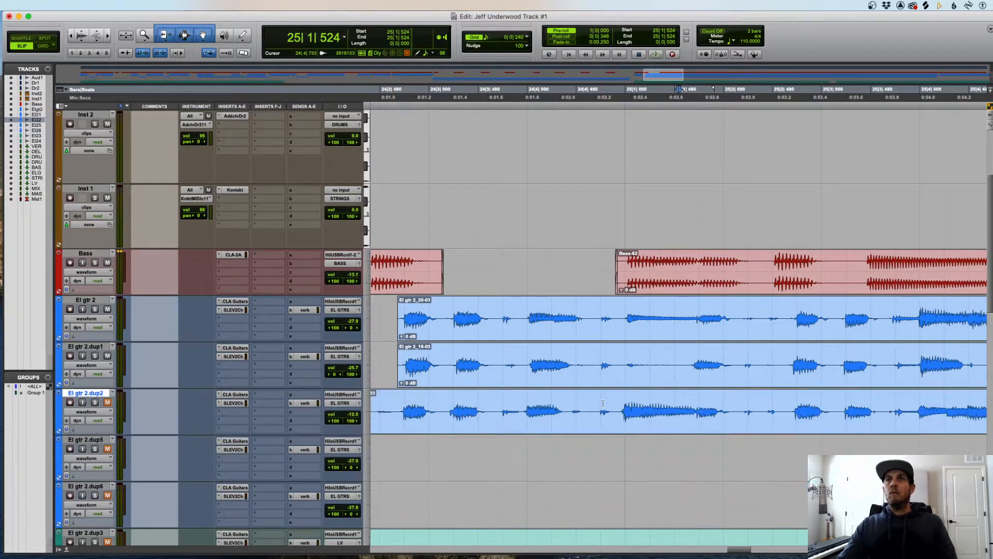
- Replace the opening phrase of bar 25 on El gtr 2.dup1 with the matching segment from El gtr 2.dup2 and play it back
{"action": "left_click_drag", "start_coordinate": [632, 360], "coordinate": [677, 362]}
{"action": "left_click_drag", "start_coordinate": [619, 403], "coordinate": [714, 370]}
{"action": "key", "text": "b"}
{"action": "left_click", "coordinate": [697, 356]}
{"action": "key", "text": "space"}
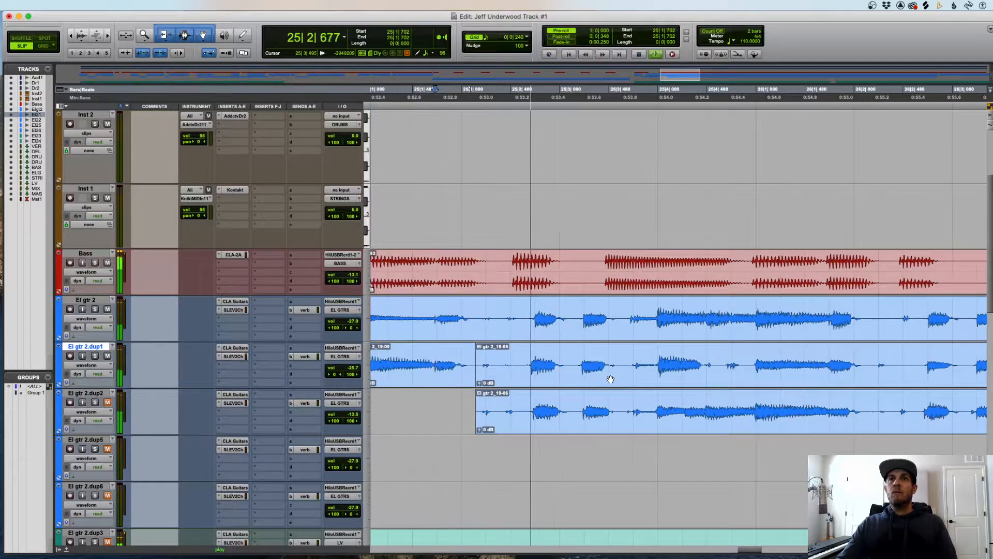
- Separate the note from 25|2|596 to 25|3|035 on El gtr 2.dup1 and align it with the same note on El gtr 2
{"action": "left_click_drag", "start_coordinate": [523, 351], "coordinate": [563, 360]}
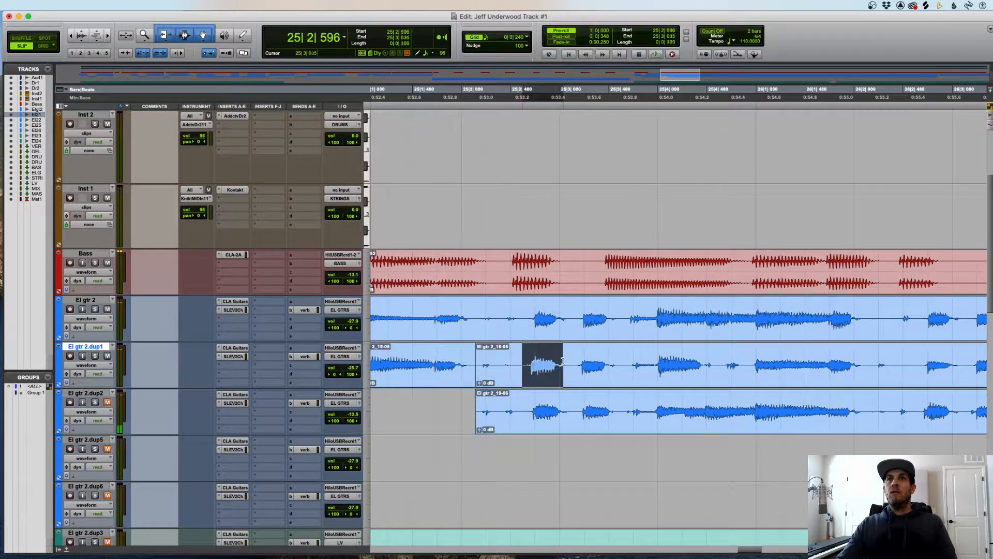
{"action": "key", "text": "super+e"}
{"action": "key", "text": "space"}
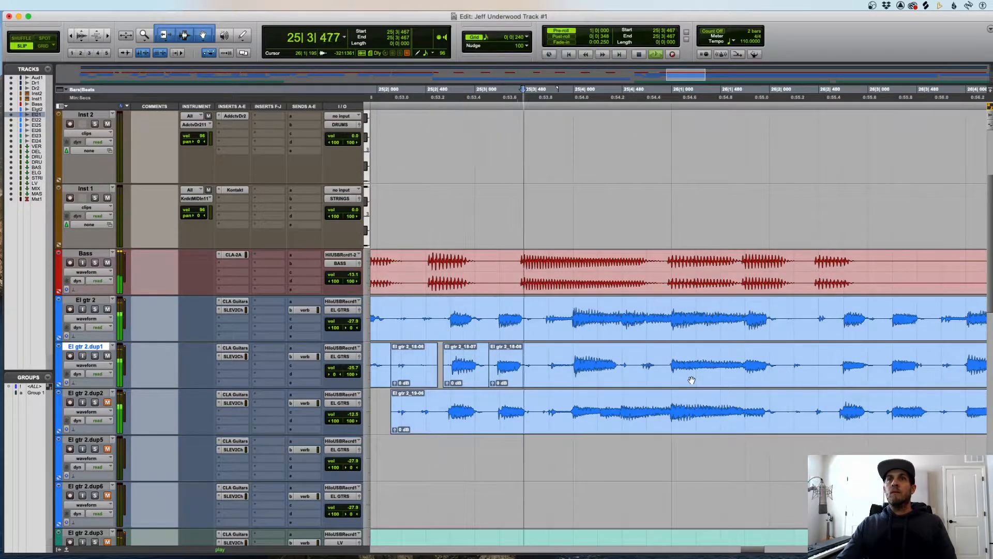
- Replace the stretch from 25|3|650 to 26|2|197 on El gtr 2.dup1 with the matching segment from El gtr 2.dup2
{"action": "left_click_drag", "start_coordinate": [541, 409], "coordinate": [746, 357]}
{"action": "key", "text": "b"}
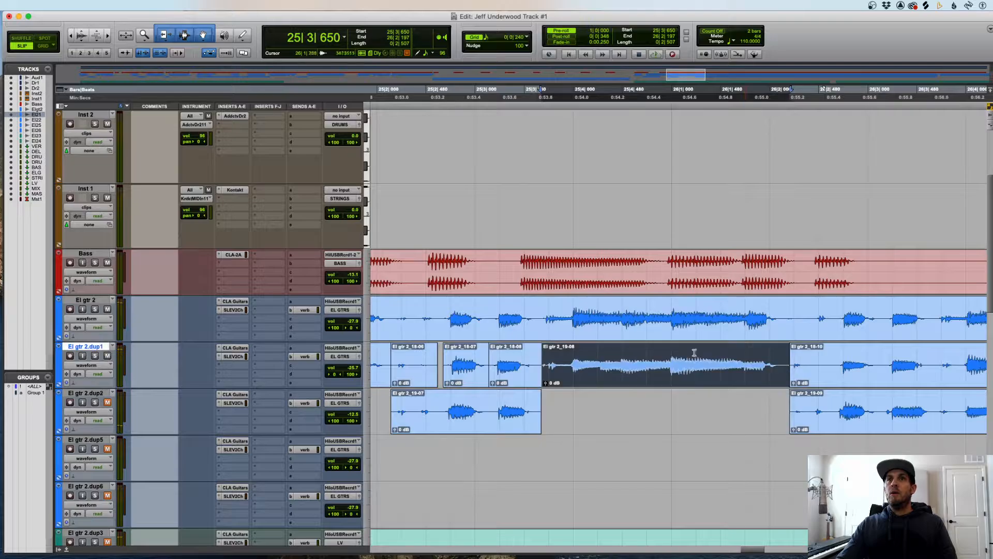
{"action": "left_click", "coordinate": [695, 354]}
{"action": "key", "text": "space"}
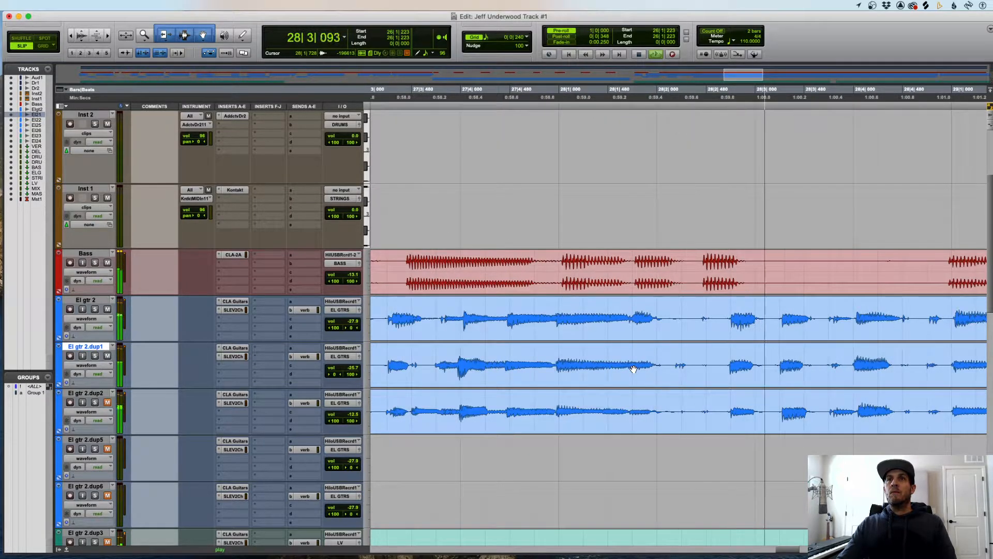
- Separate the bass notes opening bar 28 and shift them earlier to start at 27|4|932, in line with the guitars
{"action": "key", "text": "space"}
{"action": "left_click", "coordinate": [665, 347]}
{"action": "key", "text": "space"}
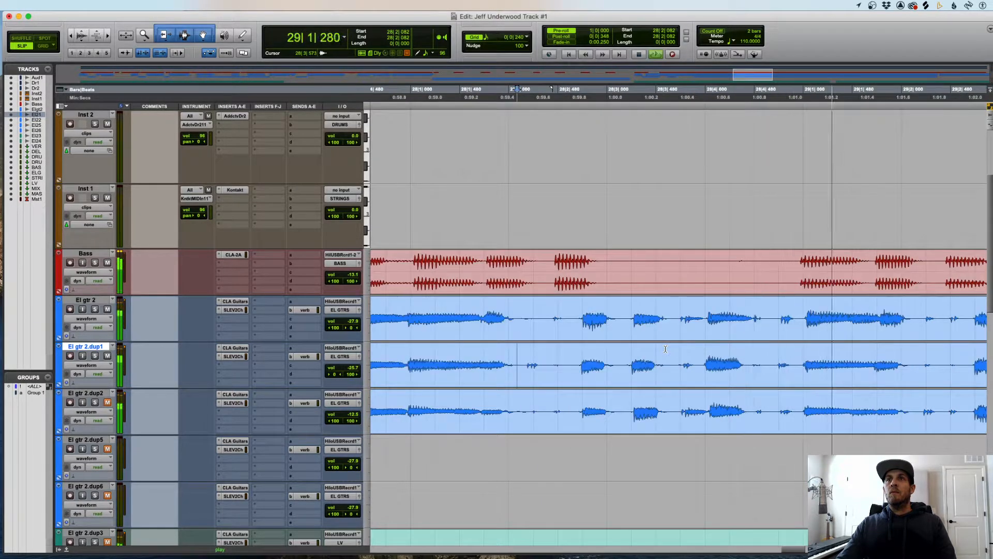
{"action": "key", "text": "space"}
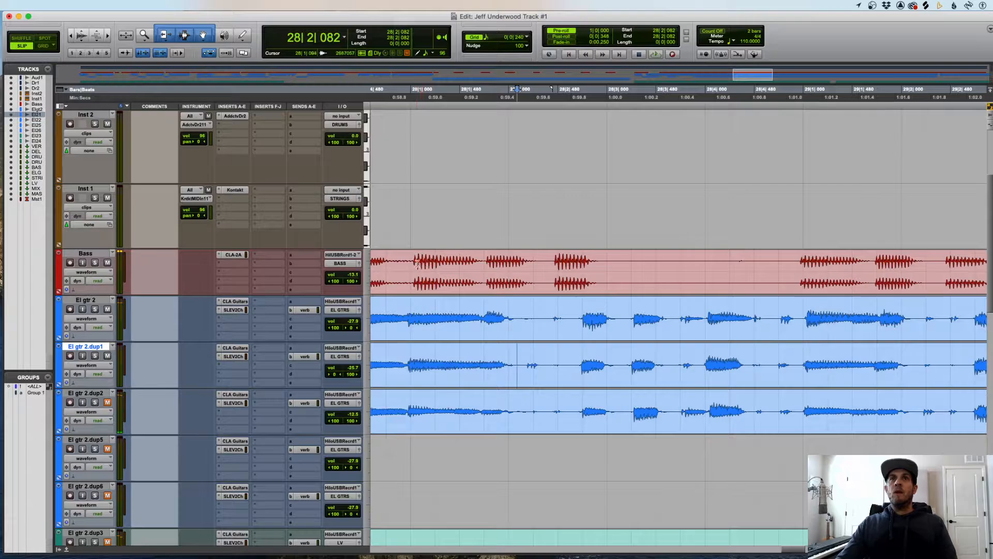
{"action": "left_click_drag", "start_coordinate": [417, 263], "coordinate": [530, 280]}
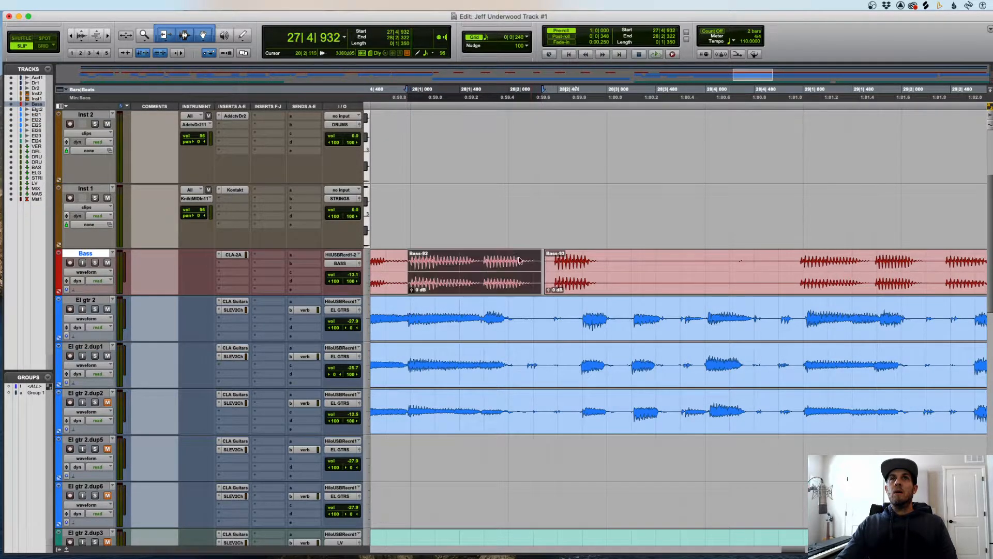
{"action": "left_click", "coordinate": [518, 265]}
{"action": "key", "text": "space"}
{"action": "key", "text": "r"}
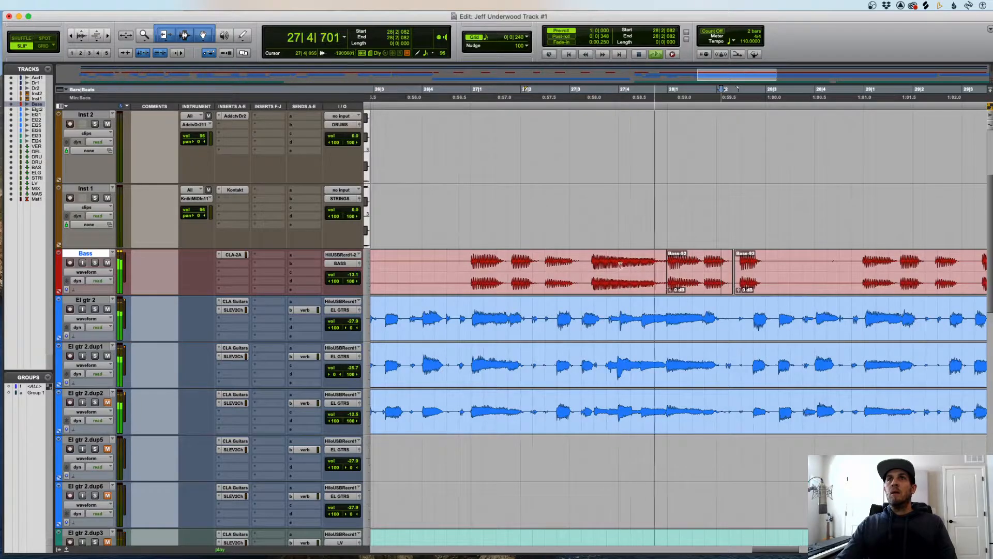
{"action": "left_click_drag", "start_coordinate": [619, 264], "coordinate": [775, 267]}
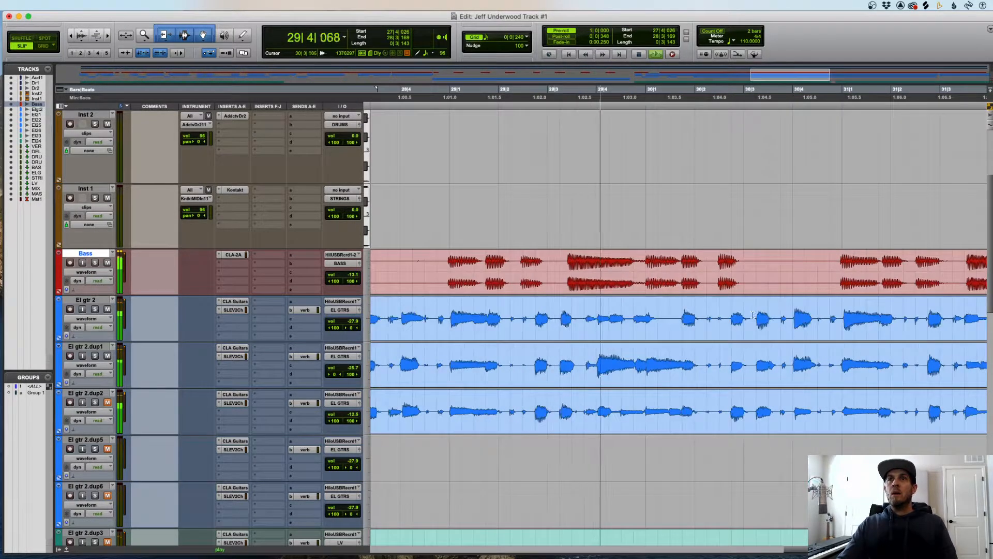
- Try replacing the El gtr 2 phrase from 29|3|619 to 30|2|123 with the segment from El gtr 2.dup2
{"action": "left_click", "coordinate": [678, 365]}
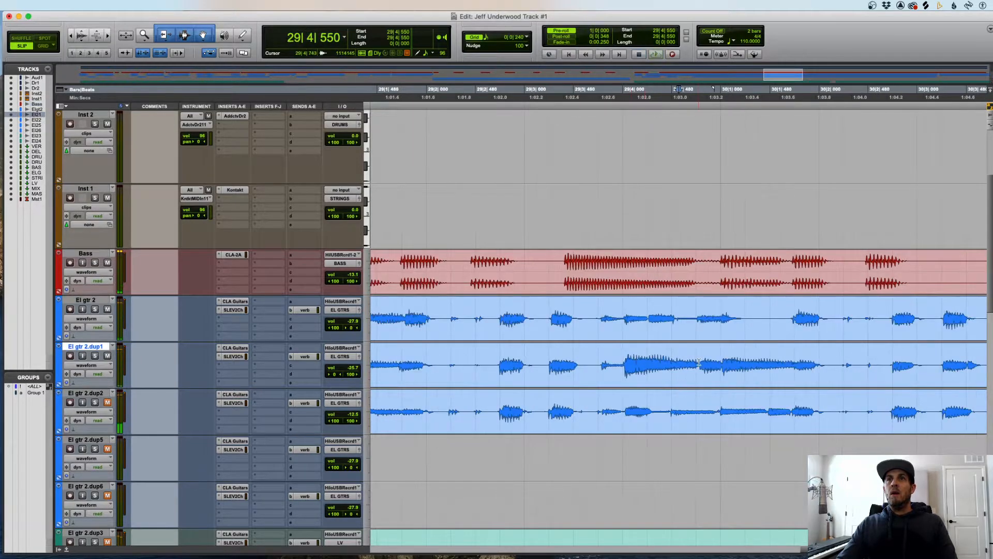
{"action": "left_click_drag", "start_coordinate": [754, 408], "coordinate": [632, 408]}
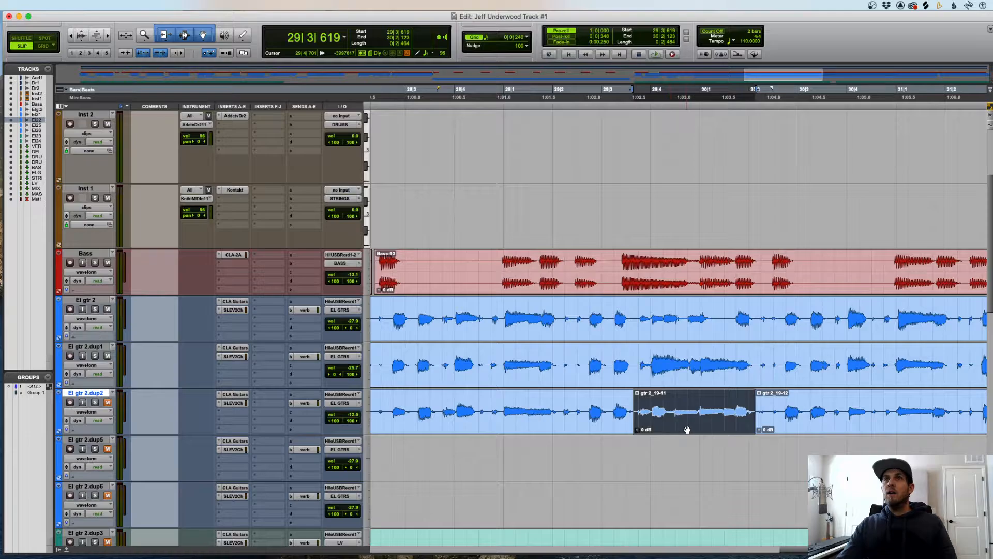
{"action": "left_click_drag", "start_coordinate": [688, 430], "coordinate": [708, 335]}
{"action": "left_click", "coordinate": [660, 314]}
{"action": "key", "text": "space"}
{"action": "key", "text": "t"}
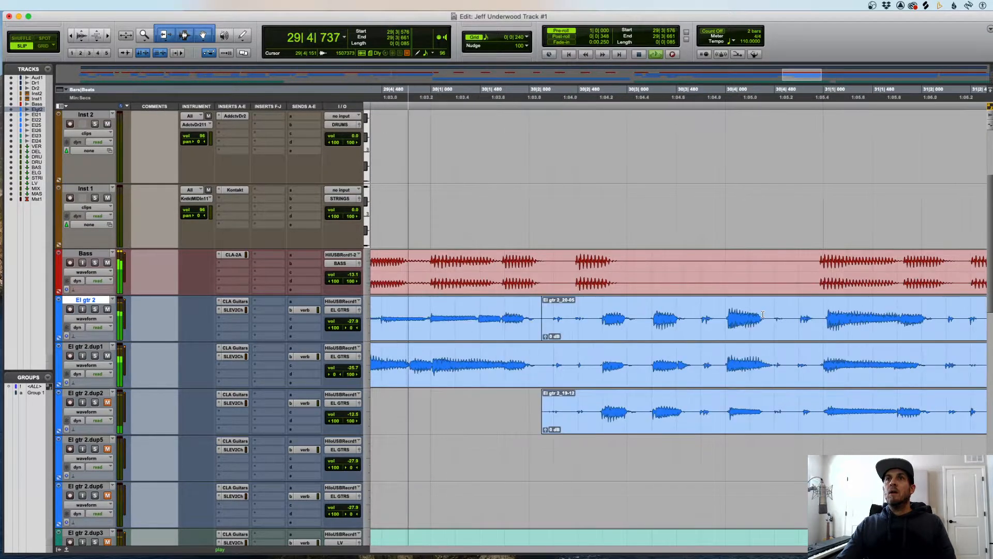
{"action": "key", "text": "space"}
{"action": "key", "text": "r"}
{"action": "key", "text": "super+z"}
{"action": "key", "text": "super+z"}
- Try replacing the El gtr 2.dup1 phrase from 29|3|619 to 30|2|123 with the segment from El gtr 2.dup2
{"action": "left_click", "coordinate": [540, 365]}
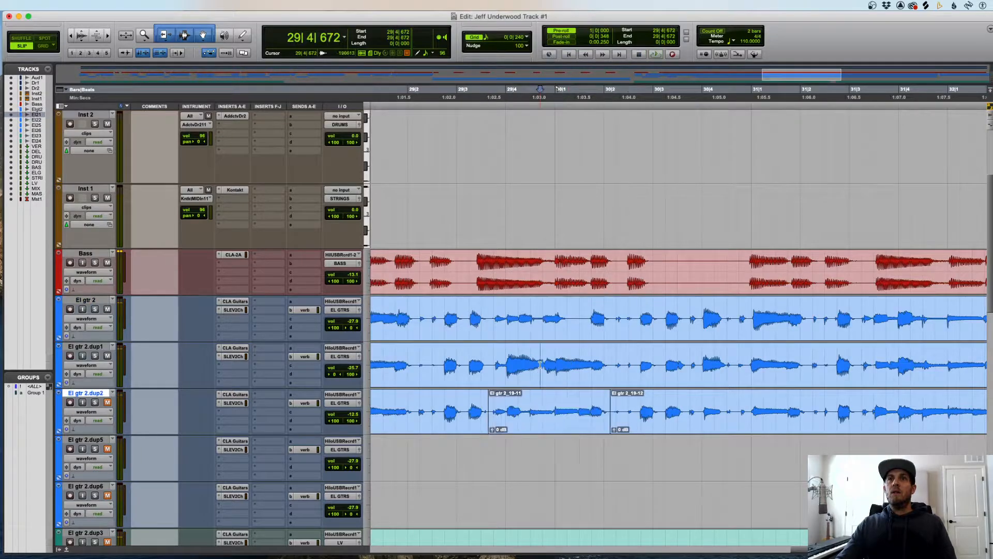
{"action": "key", "text": "r"}
{"action": "key", "text": "t"}
{"action": "key", "text": "space"}
{"action": "left_click_drag", "start_coordinate": [718, 418], "coordinate": [747, 359]}
{"action": "key", "text": "t"}
{"action": "key", "text": "r"}
{"action": "scroll", "coordinate": [776, 379], "scroll_direction": "down", "scroll_amount": 2}
{"action": "scroll", "coordinate": [775, 379], "scroll_direction": "right", "scroll_amount": 3}
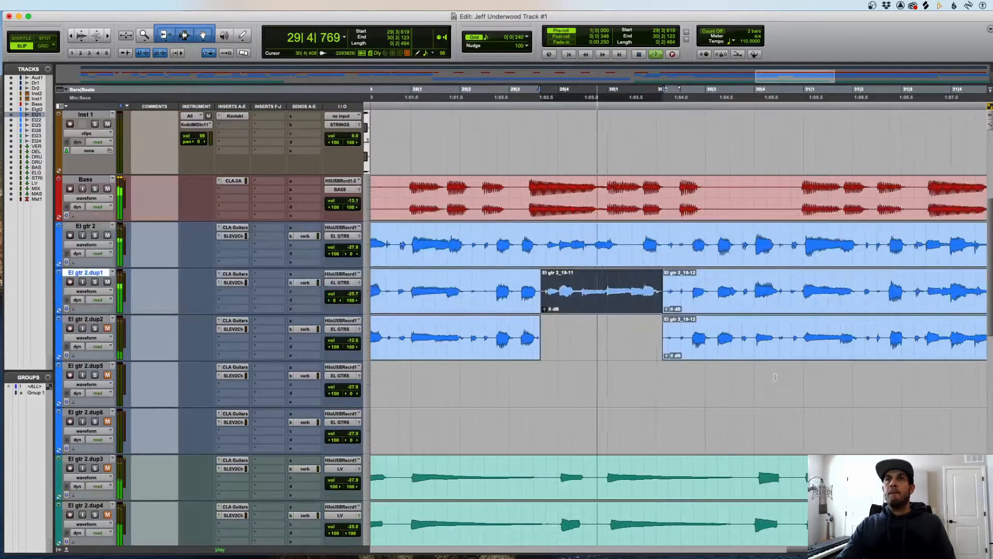
{"action": "scroll", "coordinate": [751, 385], "scroll_direction": "up", "scroll_amount": 3}
{"action": "key", "text": "space"}
{"action": "key", "text": "super+z"}
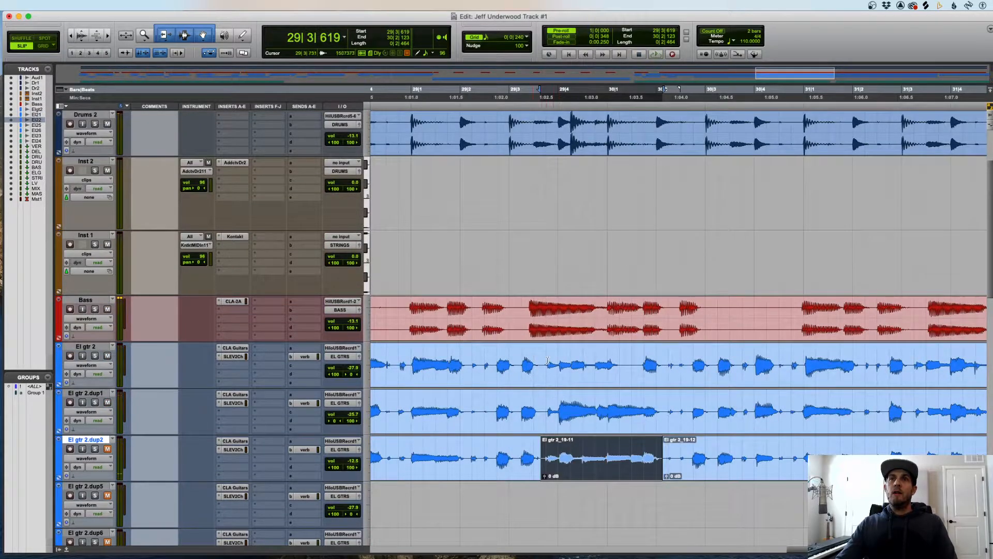
- Play back bars 29 and 30 to check the guitar phrases around 30|1 against the drums and bass
{"action": "left_click", "coordinate": [493, 353]}
{"action": "key", "text": "space"}
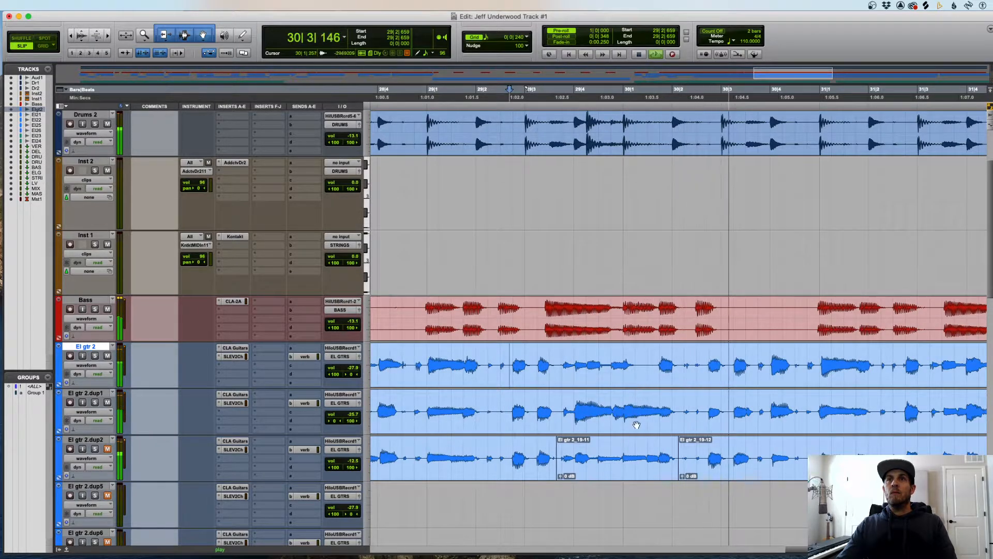
{"action": "key", "text": "space"}
{"action": "left_click", "coordinate": [624, 406]}
{"action": "key", "text": "space"}
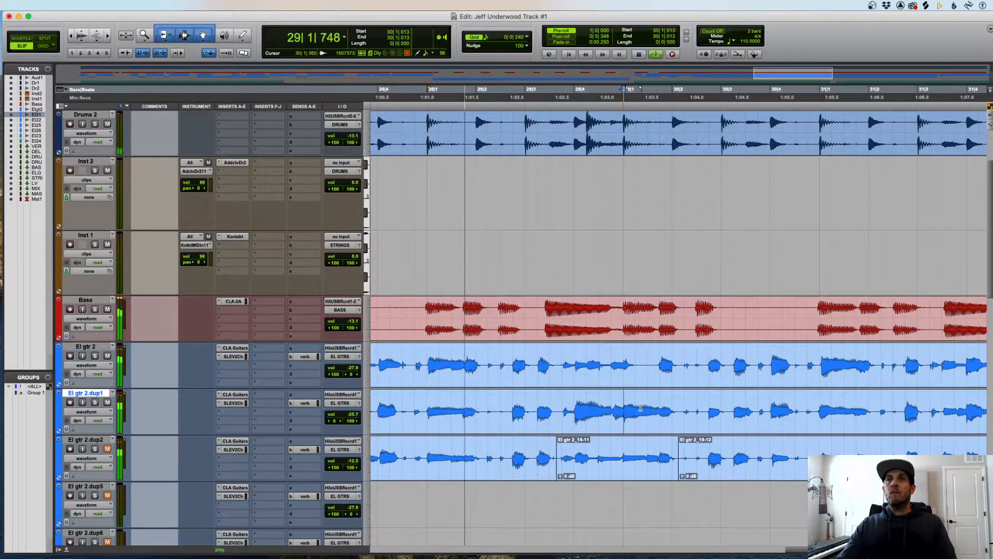
{"action": "key", "text": "space"}
{"action": "left_click_drag", "start_coordinate": [624, 406], "coordinate": [662, 365]}
{"action": "left_click", "coordinate": [626, 403]}
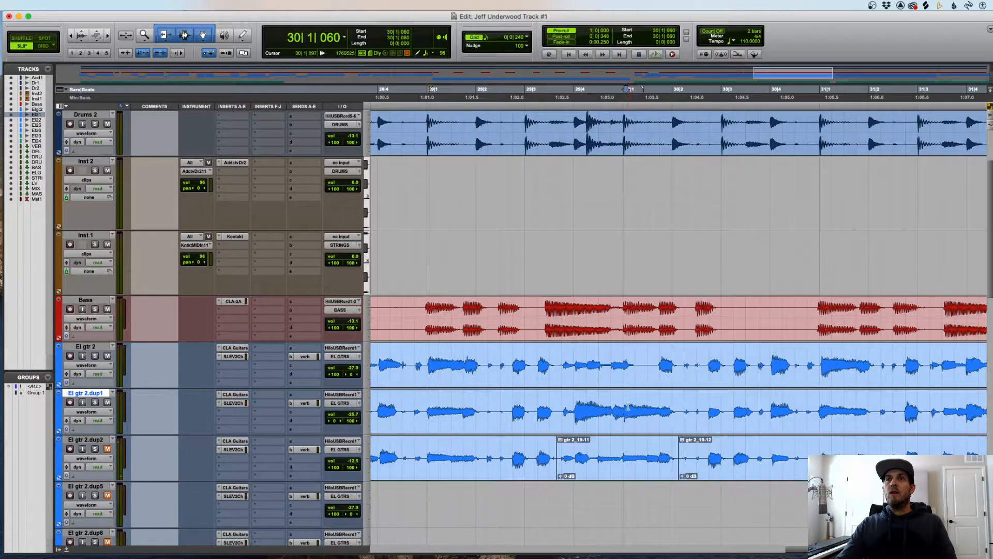
- Separate El gtr 2.dup2 at 29|4|935, replace the short phrase opening bar 30 on El gtr 2 with its segment, and play it back
{"action": "left_click", "coordinate": [623, 451]}
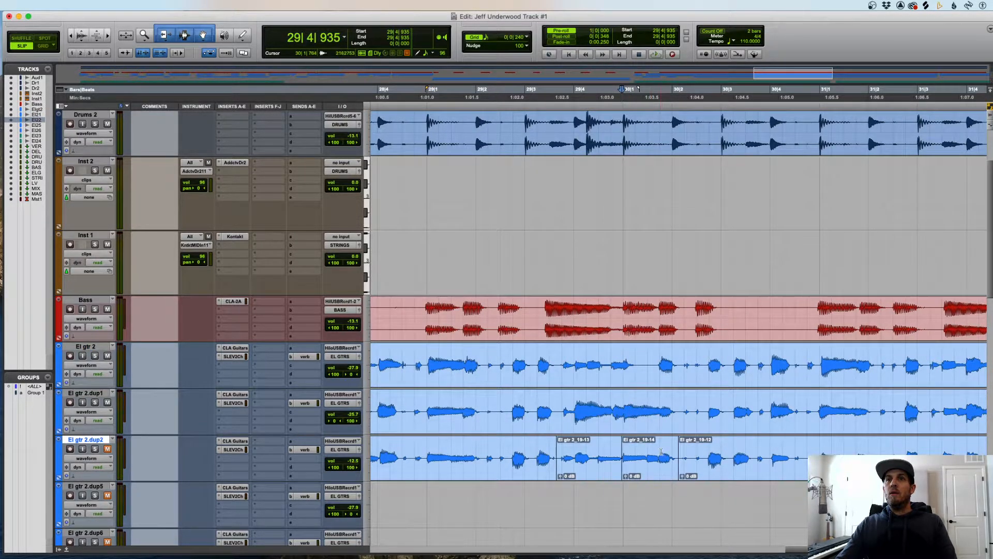
{"action": "key", "text": "b"}
{"action": "left_click_drag", "start_coordinate": [646, 468], "coordinate": [585, 362]}
{"action": "left_click", "coordinate": [642, 358]}
{"action": "key", "text": "space"}
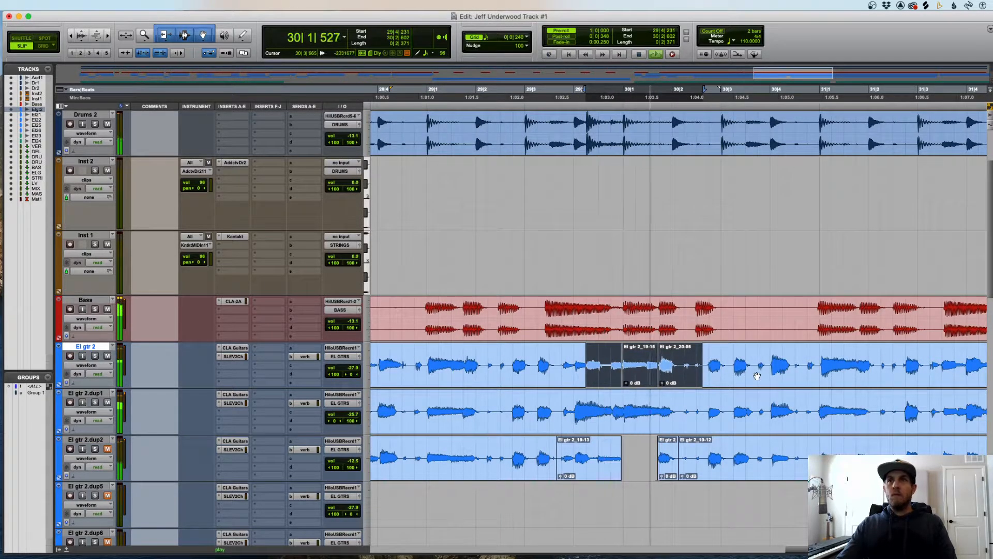
{"action": "left_click", "coordinate": [745, 350]}
{"action": "key", "text": "space"}
{"action": "left_click", "coordinate": [533, 357]}
{"action": "key", "text": "space"}
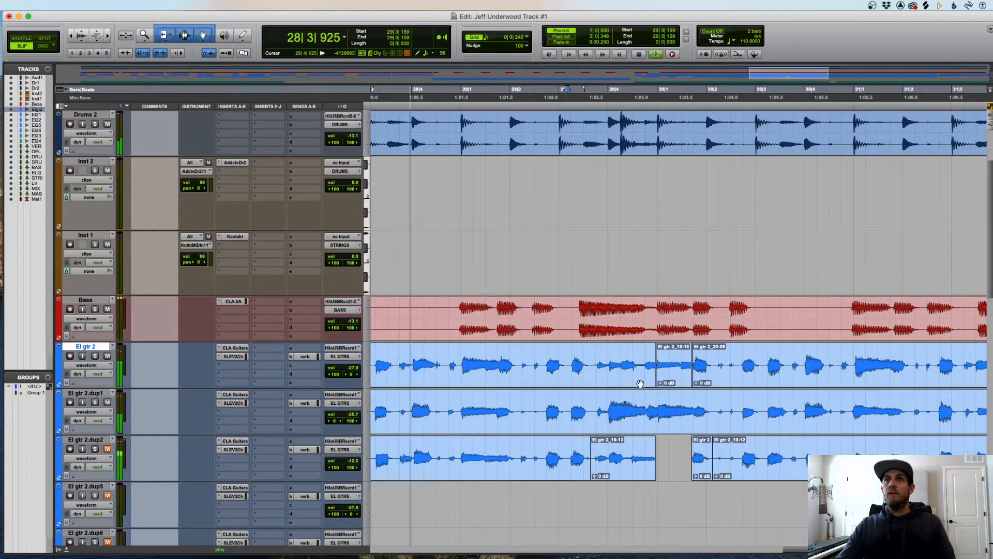
- Replace the phrase opening bar 31 on El gtr 2 with the matching segment from El gtr 2.dup2 and play onward
{"action": "key", "text": "t"}
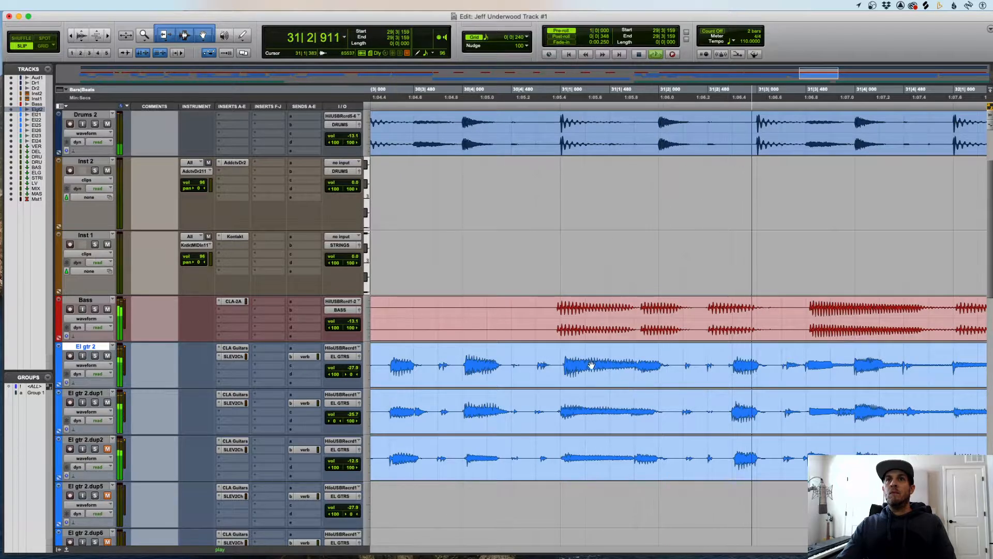
{"action": "key", "text": "space"}
{"action": "left_click_drag", "start_coordinate": [554, 452], "coordinate": [628, 368]}
{"action": "key", "text": "b"}
{"action": "left_click", "coordinate": [628, 360]}
{"action": "key", "text": "space"}
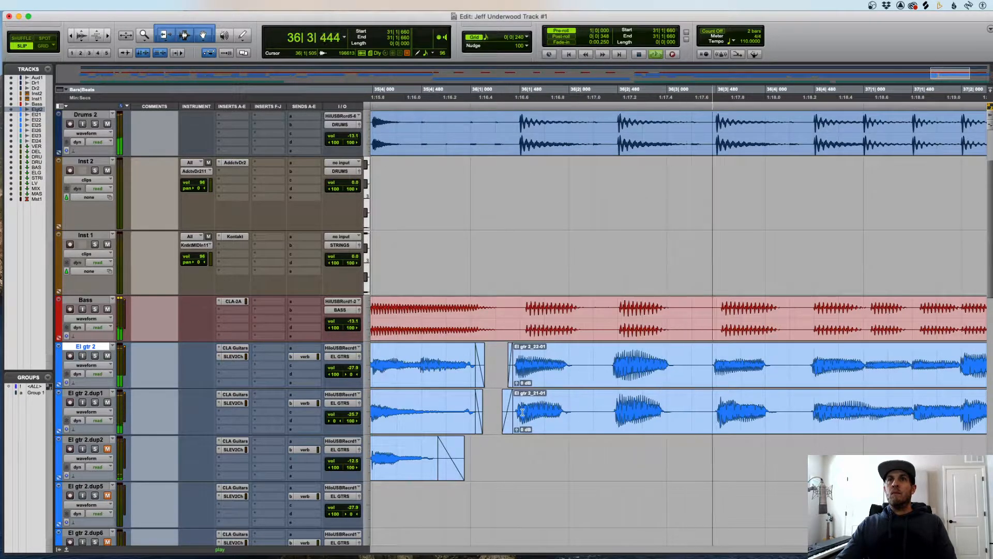
- Separate the notes from 36|2|338 to 36|3|181 on El gtr 2 and El gtr 2.dup1 and align them with the drum hit
{"action": "key", "text": "space"}
{"action": "left_click_drag", "start_coordinate": [465, 355], "coordinate": [551, 359]}
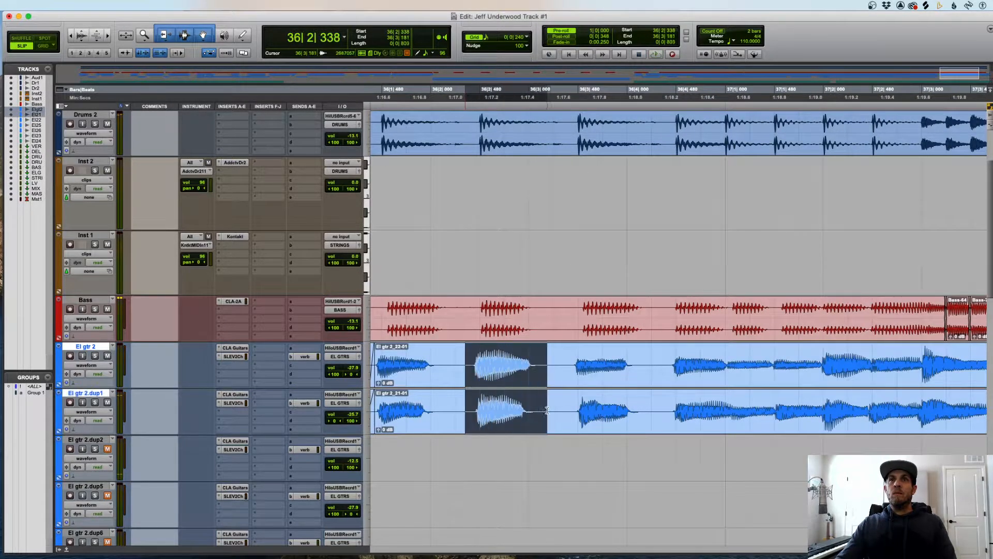
{"action": "key", "text": "super+e"}
{"action": "left_click", "coordinate": [515, 357]}
{"action": "key", "text": "space"}
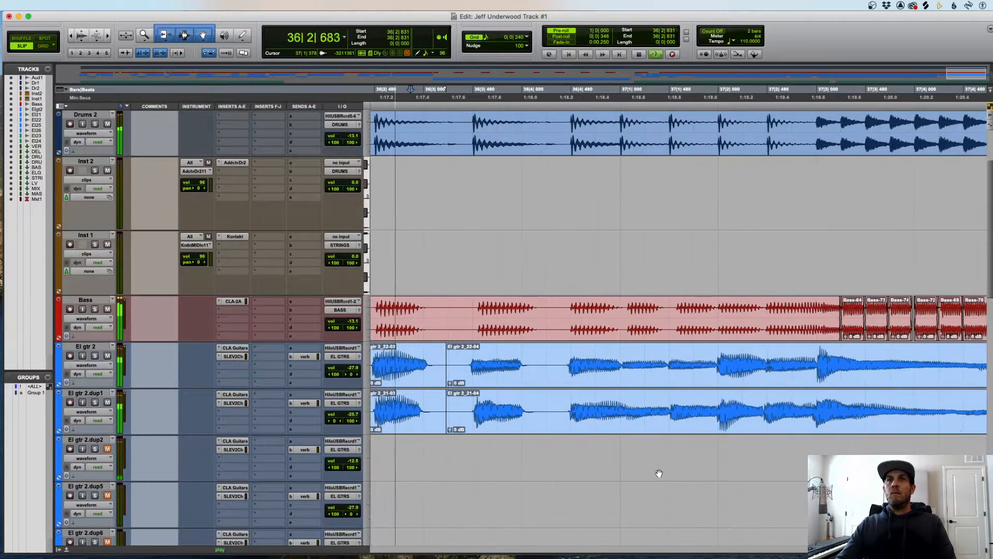
- Separate the note following 36|3 on El gtr 2, shift it slightly onto the drum hit, and play it back
{"action": "left_click", "coordinate": [541, 372]}
{"action": "left_click_drag", "start_coordinate": [521, 376], "coordinate": [523, 377]}
{"action": "left_click", "coordinate": [519, 358]}
{"action": "key", "text": "space"}
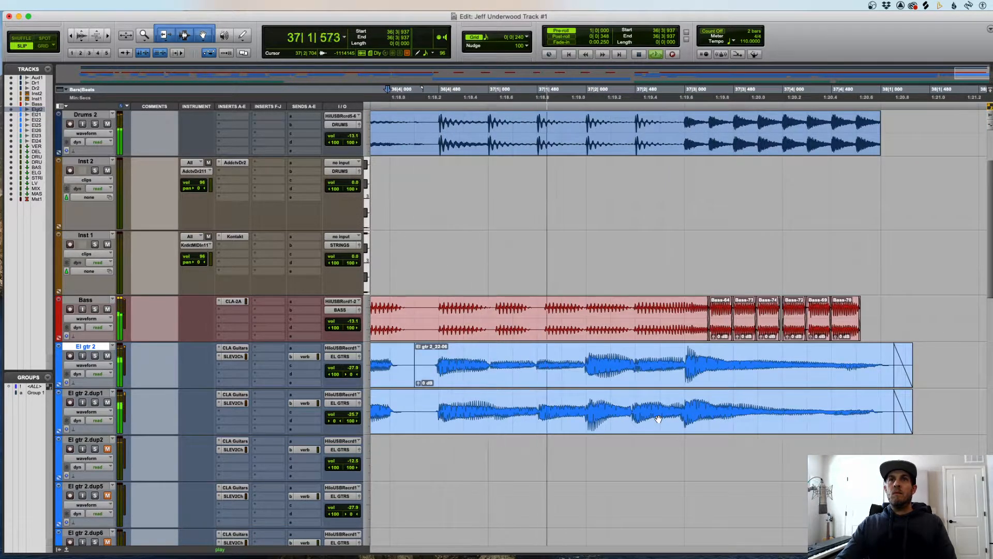
- Listen to the ending through to bar 38, stop playback and return to the start of the song
{"action": "key", "text": "r"}
{"action": "key", "text": "r"}
{"action": "key", "text": "r"}
{"action": "key", "text": "r"}
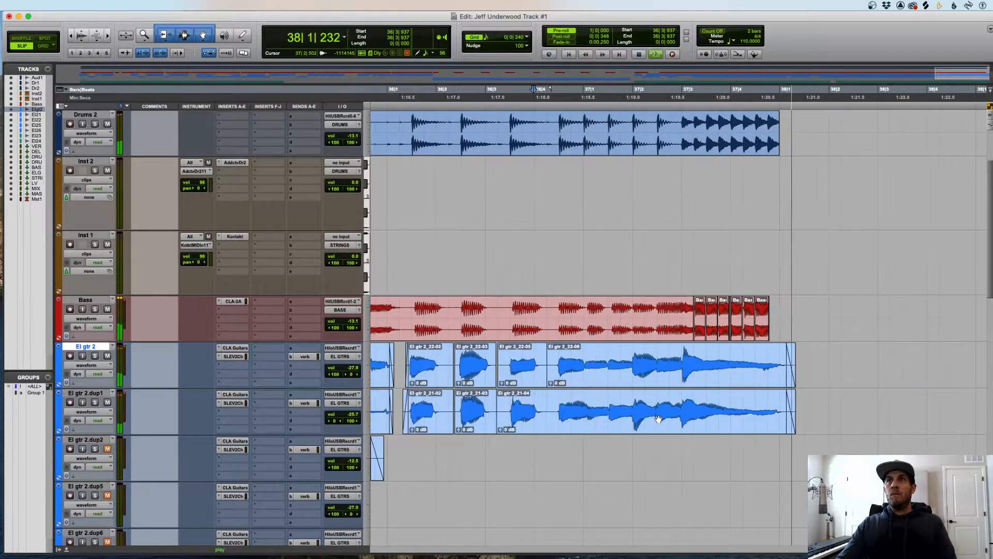
{"action": "key", "text": "space"}
{"action": "key", "text": "Return"}
{"action": "key", "text": "r"}
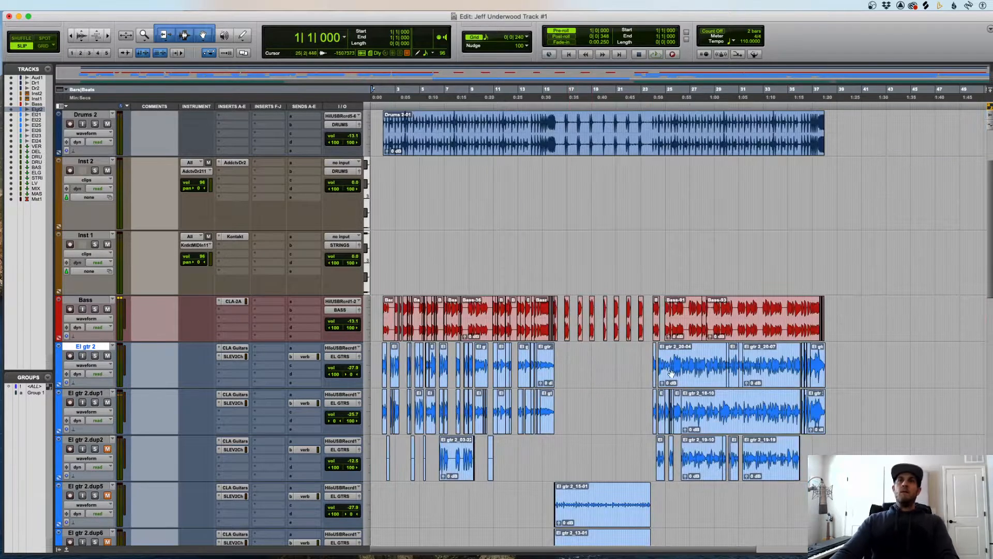
{"action": "key", "text": "r"}
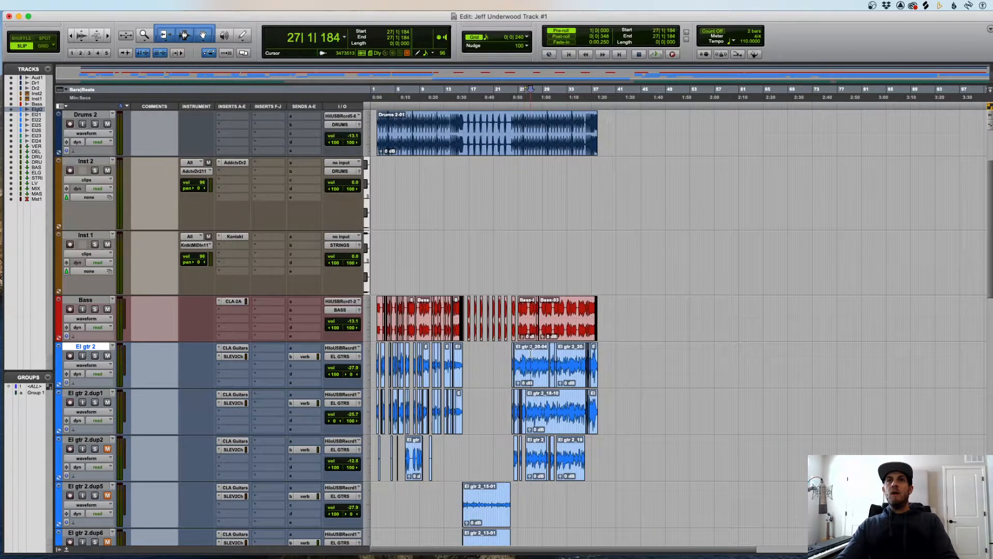
- Review the edited final section on El gtr 2 and El gtr 2.dup1, selecting it from 22|3|568 to 39|1|437
{"action": "key", "text": "t"}
{"action": "key", "text": "t"}
{"action": "key", "text": "t"}
{"action": "key", "text": "t"}
{"action": "key", "text": "t"}
{"action": "key", "text": "r"}
{"action": "key", "text": "r"}
{"action": "key", "text": "r"}
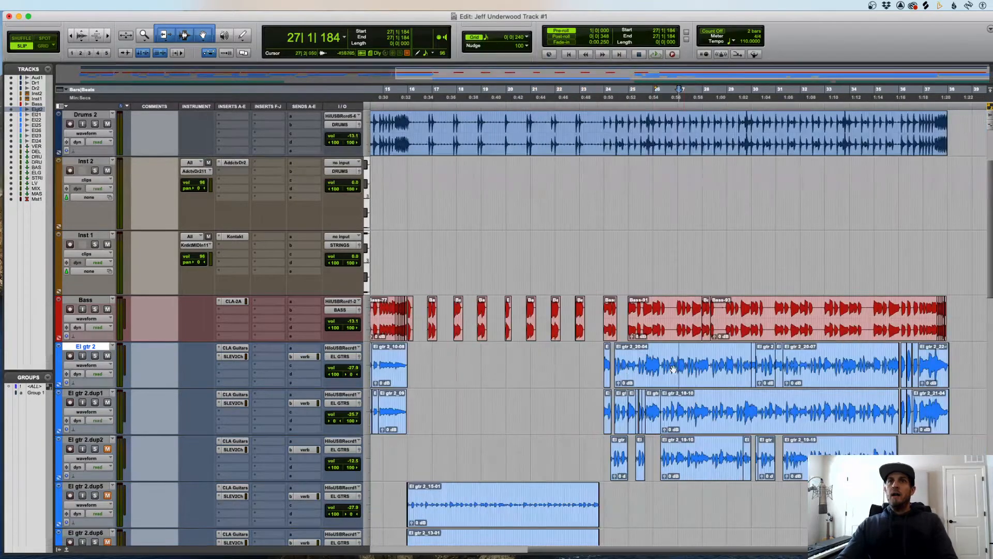
{"action": "left_click_drag", "start_coordinate": [575, 362], "coordinate": [975, 418]}
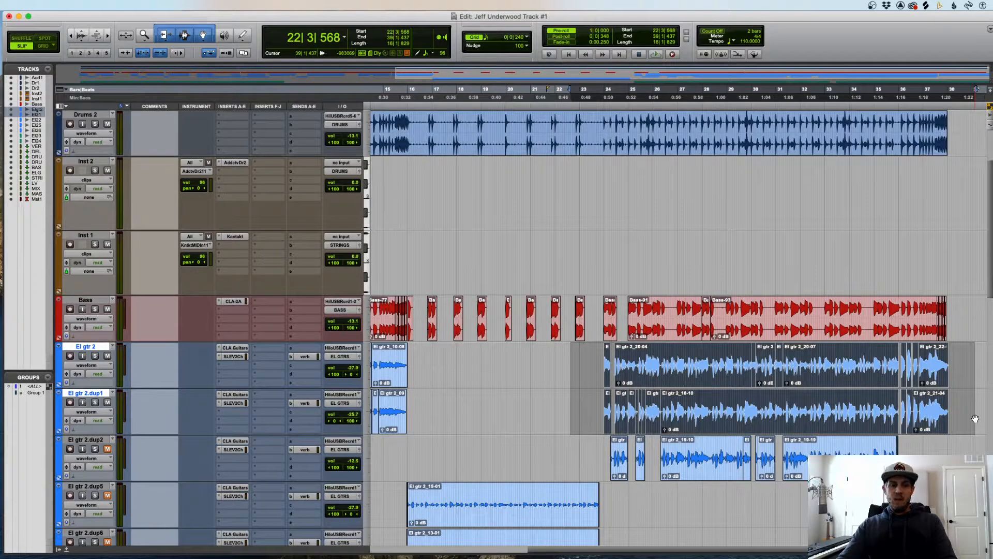
- Hide the alternate-take track El gtr 2.dup2 from the session view
{"action": "key", "text": "r"}
{"action": "key", "text": "r"}
{"action": "key", "text": "r"}
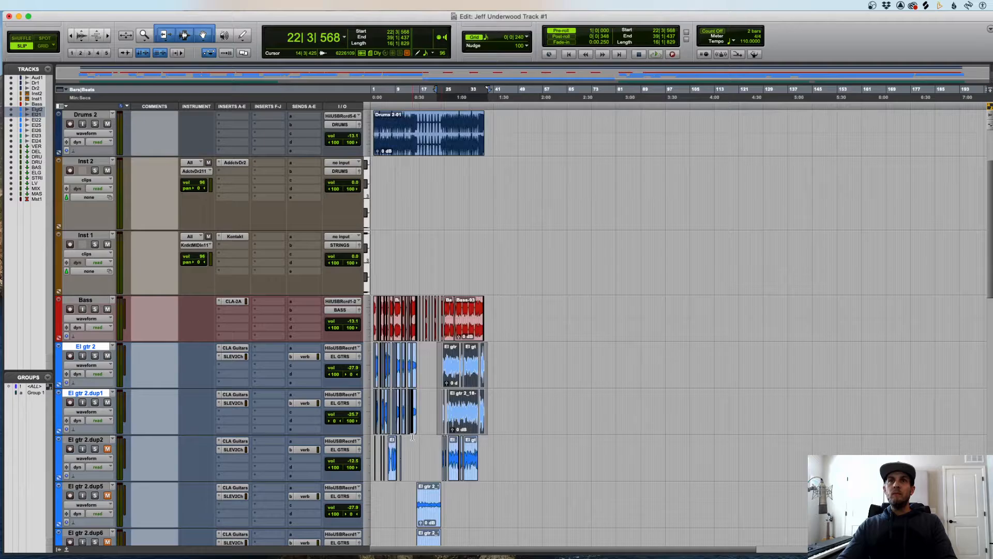
{"action": "right_click", "coordinate": [94, 443]}
{"action": "left_click", "coordinate": [117, 452]}
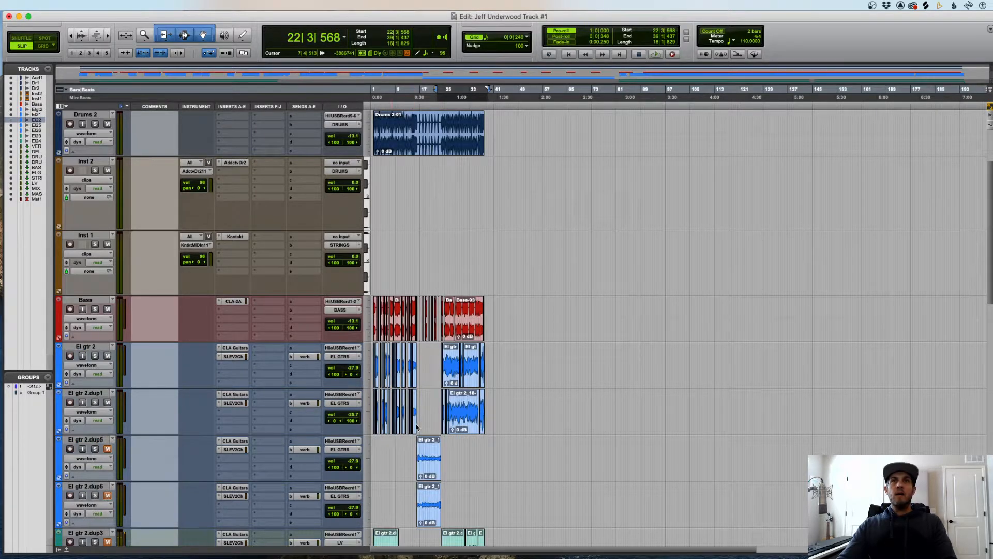
- Enlarge the waveform display so the quiet clips on El gtr 2.dup5 and El gtr 2.dup6 are easier to read
{"action": "scroll", "coordinate": [464, 427], "scroll_direction": "down", "scroll_amount": 4}
{"action": "left_click", "coordinate": [415, 336]}
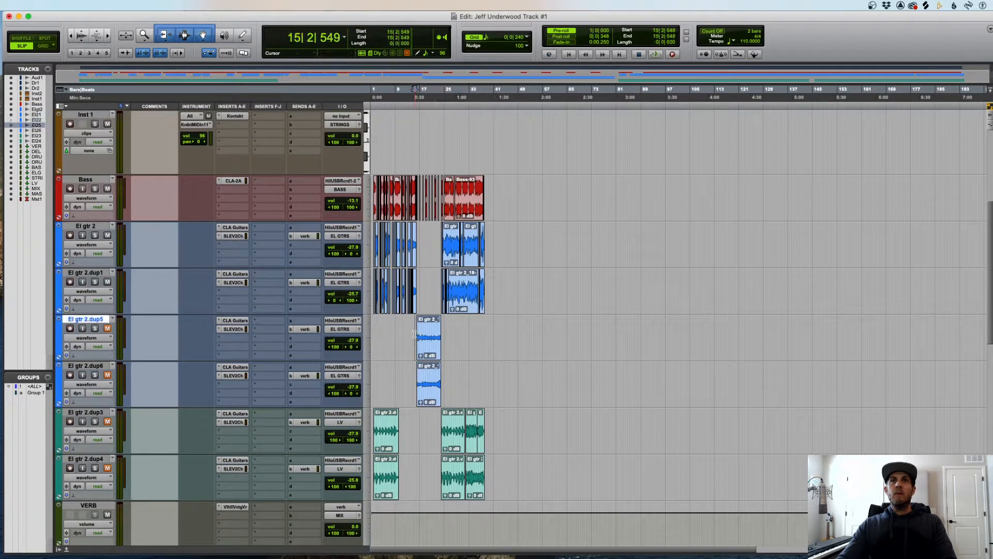
{"action": "key", "text": "t"}
{"action": "key", "text": "t"}
{"action": "key", "text": "t"}
{"action": "key", "text": "t"}
{"action": "key", "text": "t"}
{"action": "key", "text": "r"}
{"action": "key", "text": "r"}
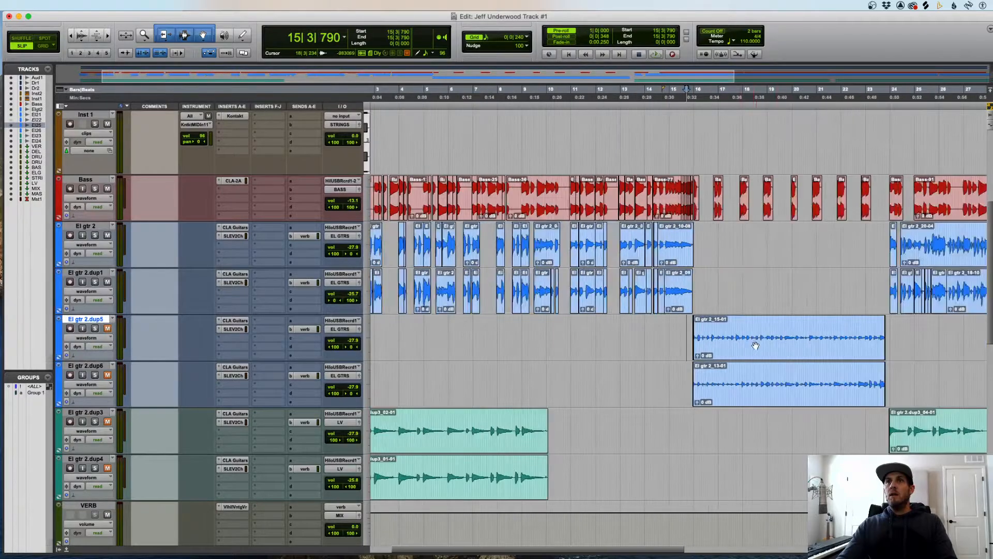
{"action": "left_click", "coordinate": [753, 346]}
{"action": "key", "text": "super+alt+bracketleft"}
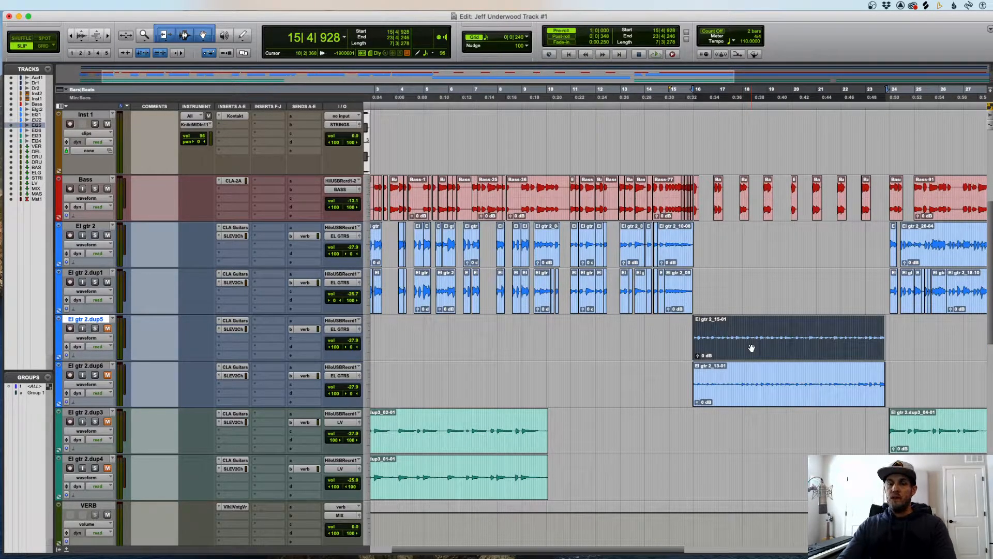
{"action": "key", "text": "super+alt+bracketright"}
{"action": "key", "text": "super+alt+bracketright"}
{"action": "key", "text": "super+alt+bracketright"}
{"action": "key", "text": "super+alt+bracketright"}
- Examine the notes of the El gtr 2.dup5 and El gtr 2.dup6 clips around bar 17, including how they start at bar 16
{"action": "left_click", "coordinate": [729, 331]}
{"action": "key", "text": "t"}
{"action": "key", "text": "t"}
{"action": "key", "text": "t"}
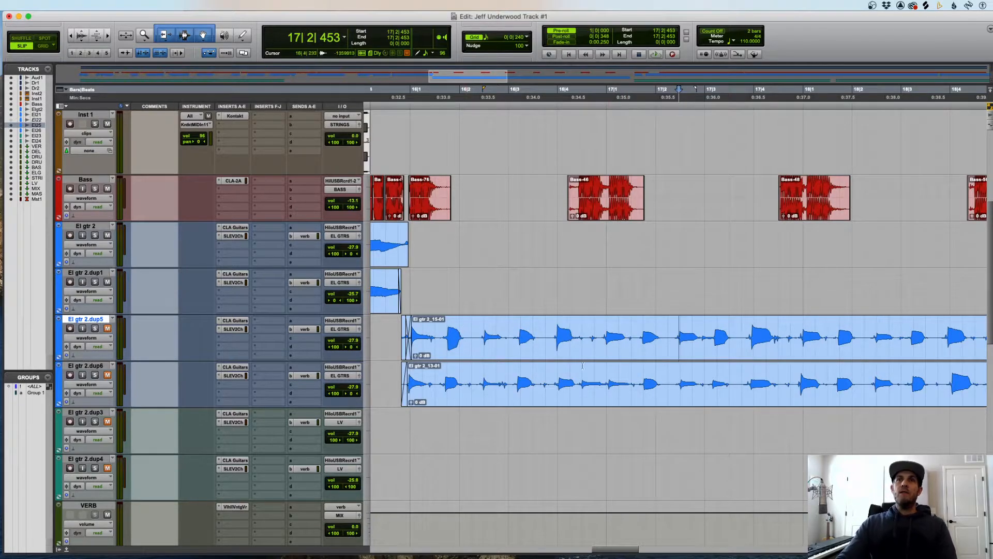
{"action": "key", "text": "r"}
{"action": "key", "text": "r"}
{"action": "key", "text": "r"}
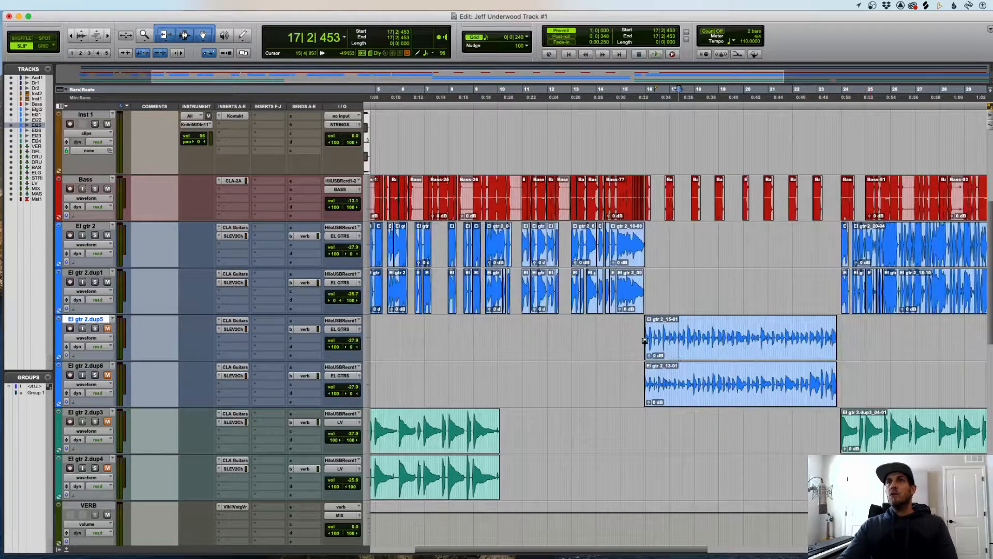
- Enable Rhythmic Elastic Audio on El gtr 2.dup5 and display the track in analysis view
{"action": "left_click", "coordinate": [75, 356]}
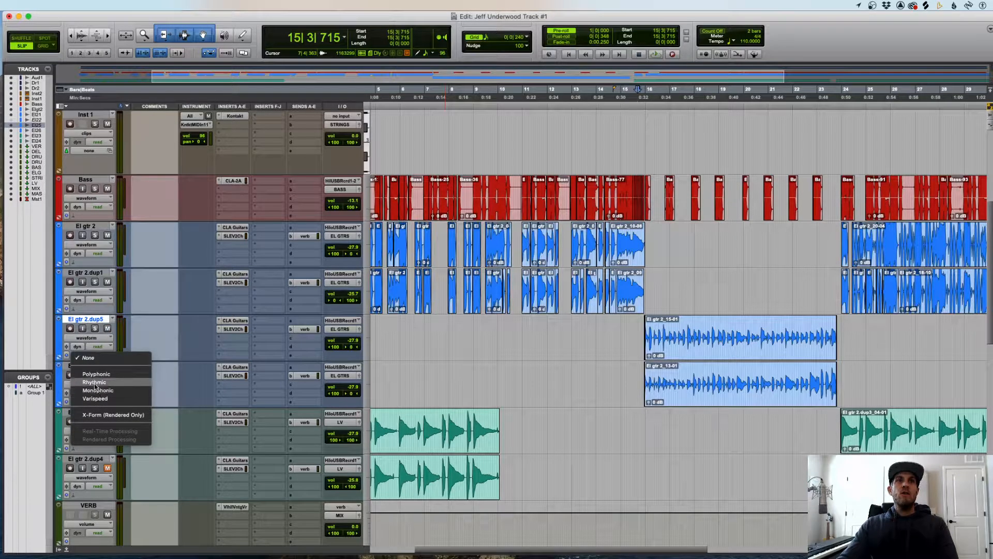
{"action": "left_click", "coordinate": [94, 382]}
{"action": "left_click", "coordinate": [91, 336]}
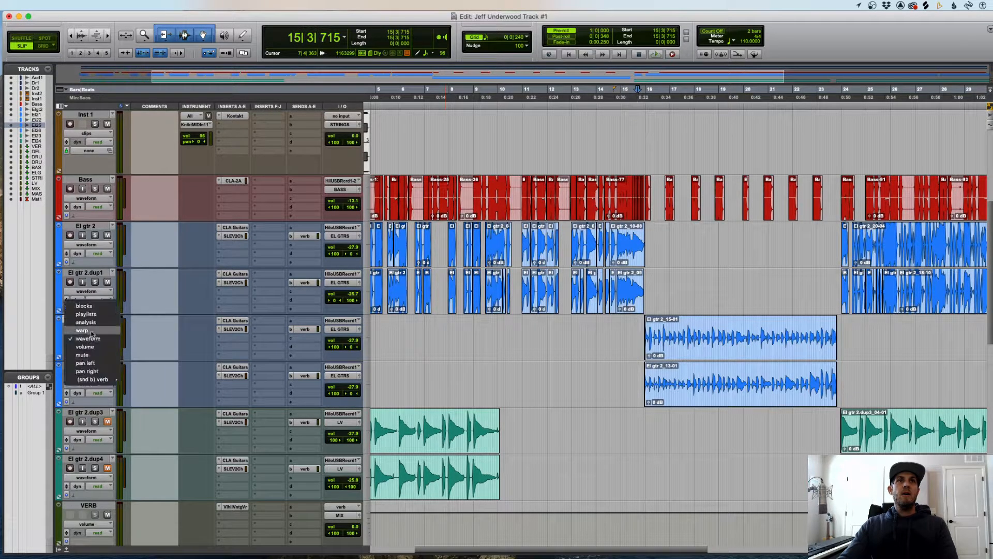
{"action": "left_click", "coordinate": [93, 323]}
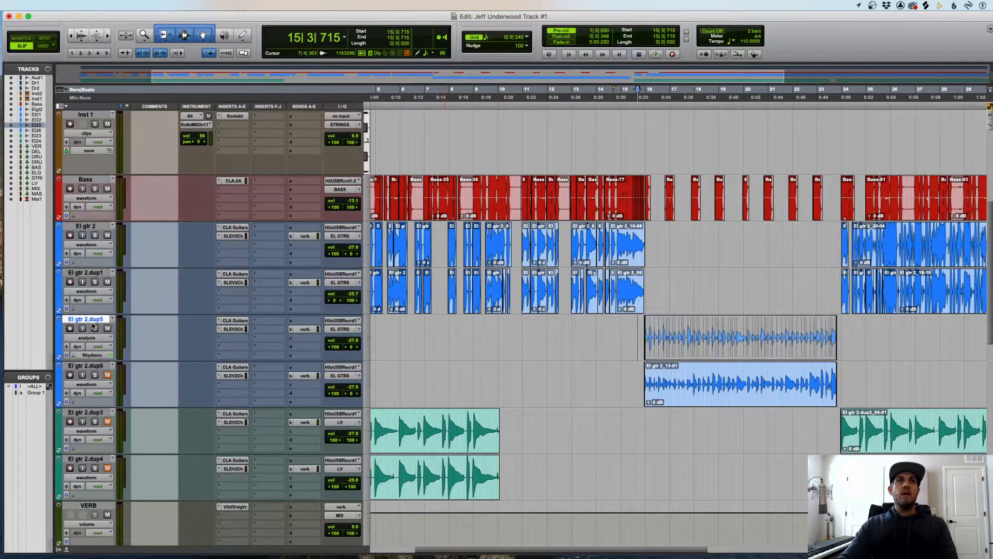
- Select the El gtr 2_15-01 clip in playlists view, return El gtr 2.dup5 to analysis view and inspect its transient markers
{"action": "left_click", "coordinate": [91, 338]}
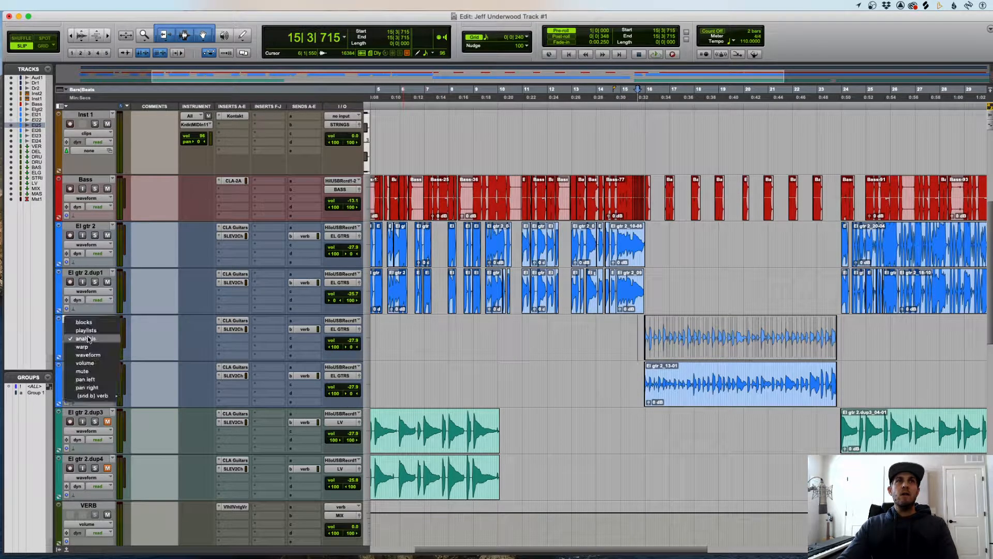
{"action": "left_click", "coordinate": [87, 331]}
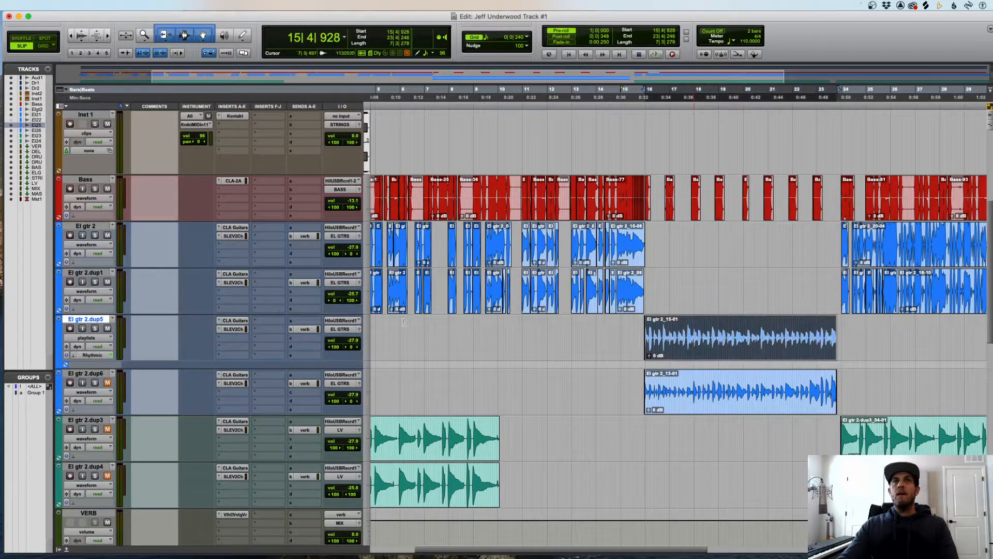
{"action": "left_click", "coordinate": [97, 337]}
{"action": "left_click", "coordinate": [92, 348]}
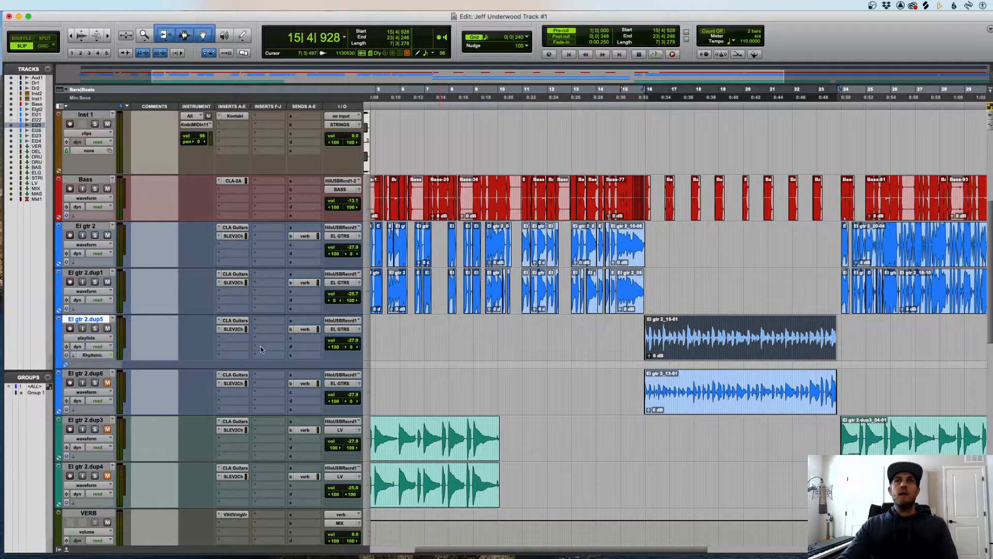
{"action": "key", "text": "super+bracketright"}
{"action": "key", "text": "super+bracketright"}
{"action": "scroll", "coordinate": [758, 352], "scroll_direction": "right", "scroll_amount": 5}
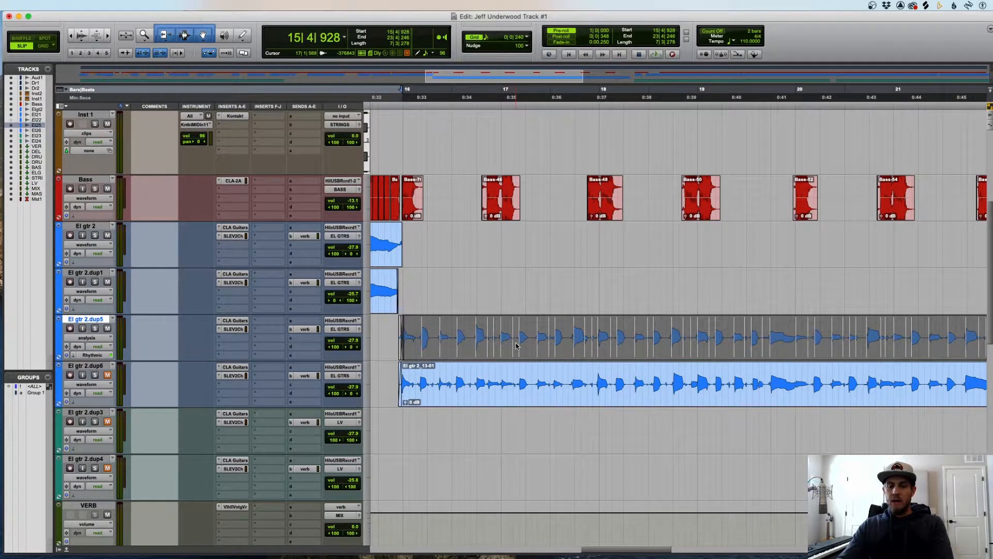
{"action": "key", "text": "alt+0"}
{"action": "left_click_drag", "start_coordinate": [377, 236], "coordinate": [305, 251]}
{"action": "key", "text": "super+bracketleft"}
{"action": "key", "text": "super+bracketleft"}
{"action": "key", "text": "super+bracketleft"}
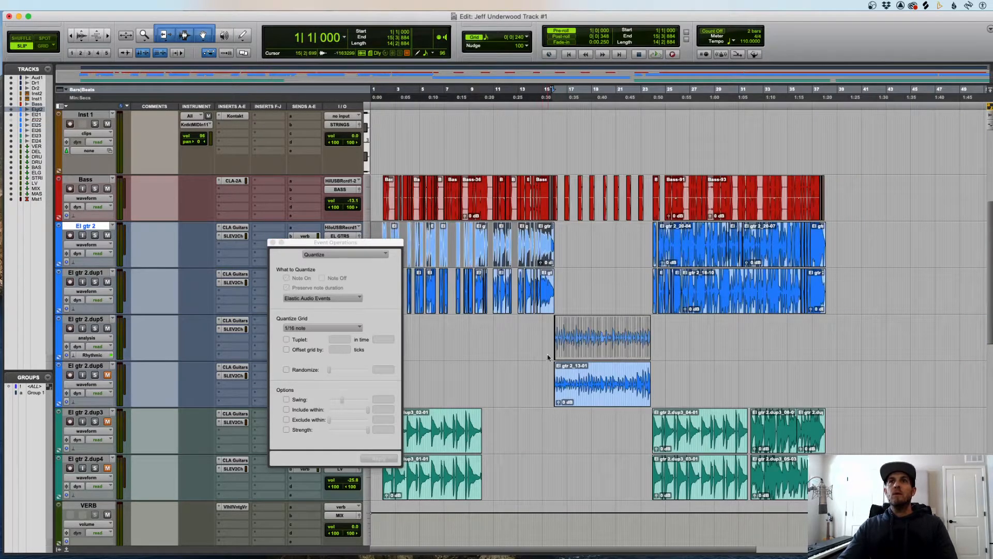
{"action": "left_click", "coordinate": [273, 242]}
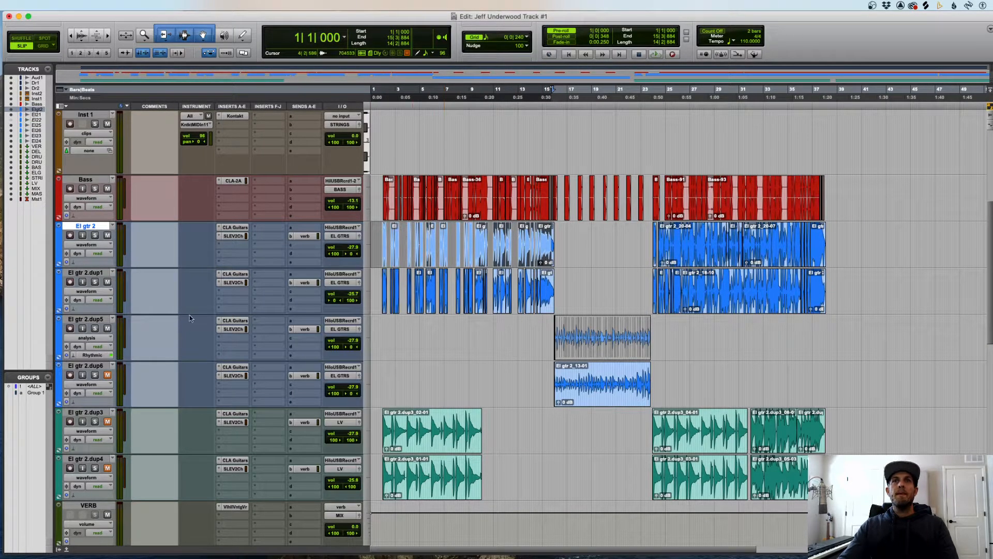
- Reselect the El gtr 2_15-01 clip on El gtr 2.dup5, restore analysis view and open the Quantize settings for Elastic Audio events
{"action": "left_click", "coordinate": [90, 339]}
{"action": "left_click", "coordinate": [89, 331]}
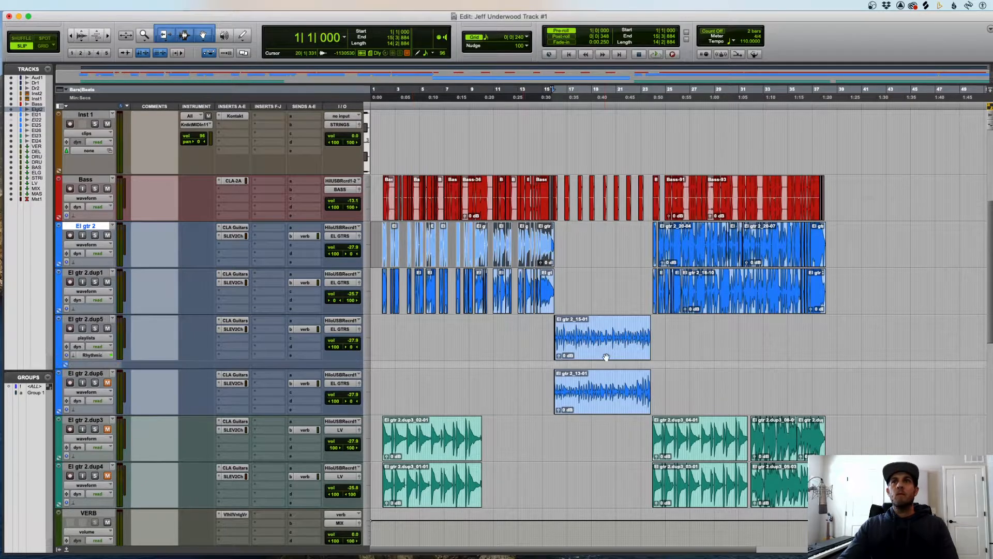
{"action": "left_click", "coordinate": [605, 356]}
{"action": "left_click", "coordinate": [103, 338]}
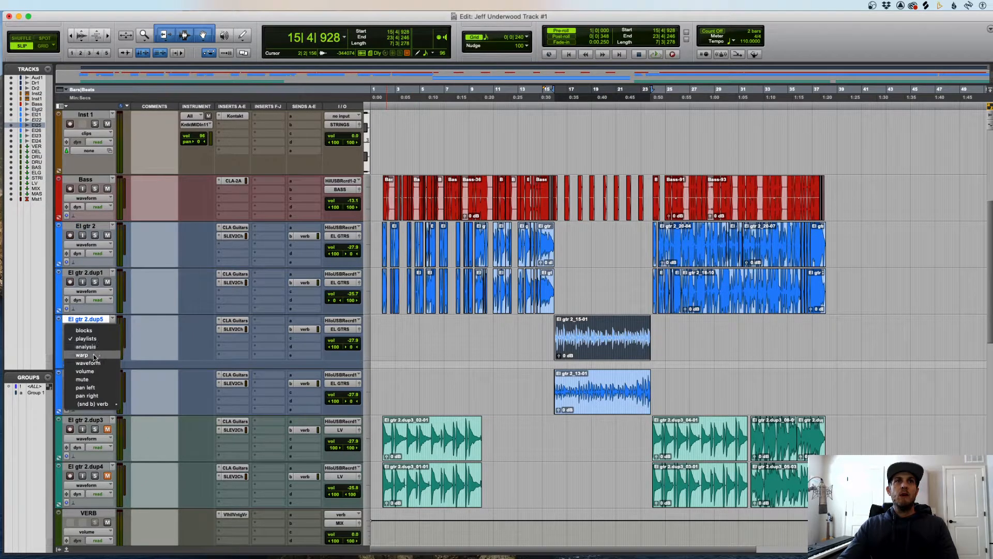
{"action": "left_click", "coordinate": [86, 346]}
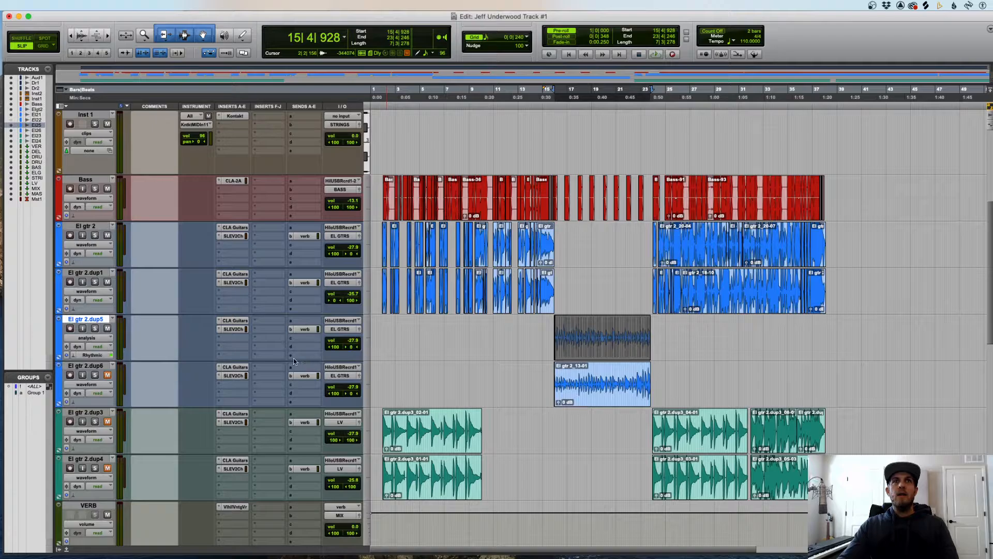
{"action": "key", "text": "alt+0"}
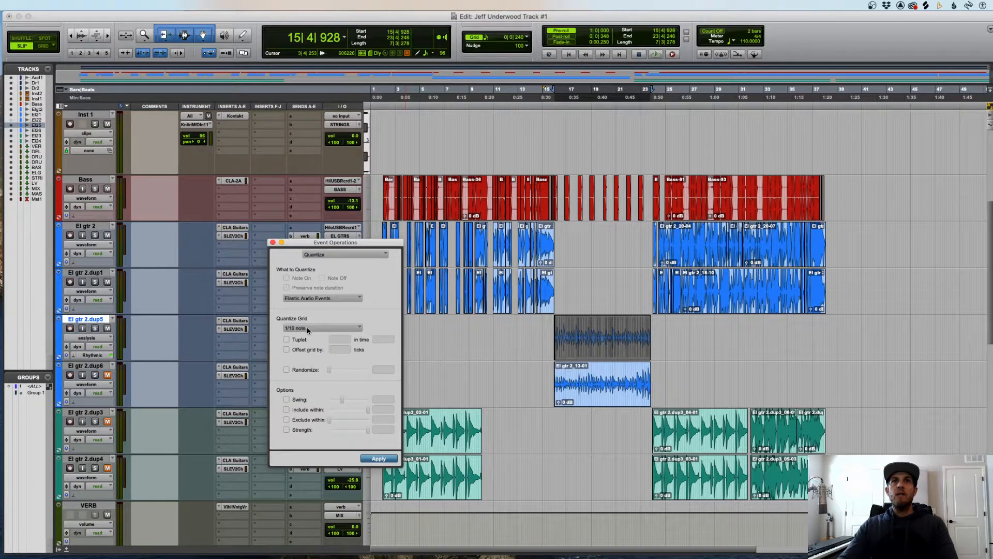
{"action": "left_click_drag", "start_coordinate": [314, 243], "coordinate": [228, 149]}
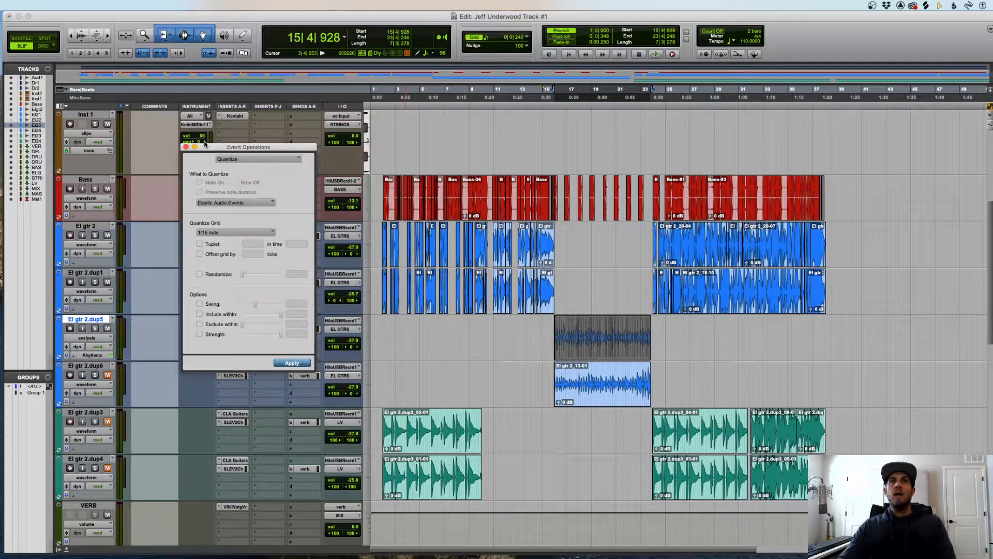
- Examine the detected transient markers on El gtr 2.dup5 against the grid from bar 16 to bar 23
{"action": "key", "text": "t"}
{"action": "key", "text": "t"}
{"action": "key", "text": "t"}
{"action": "key", "text": "t"}
{"action": "scroll", "coordinate": [655, 335], "scroll_direction": "right", "scroll_amount": 8}
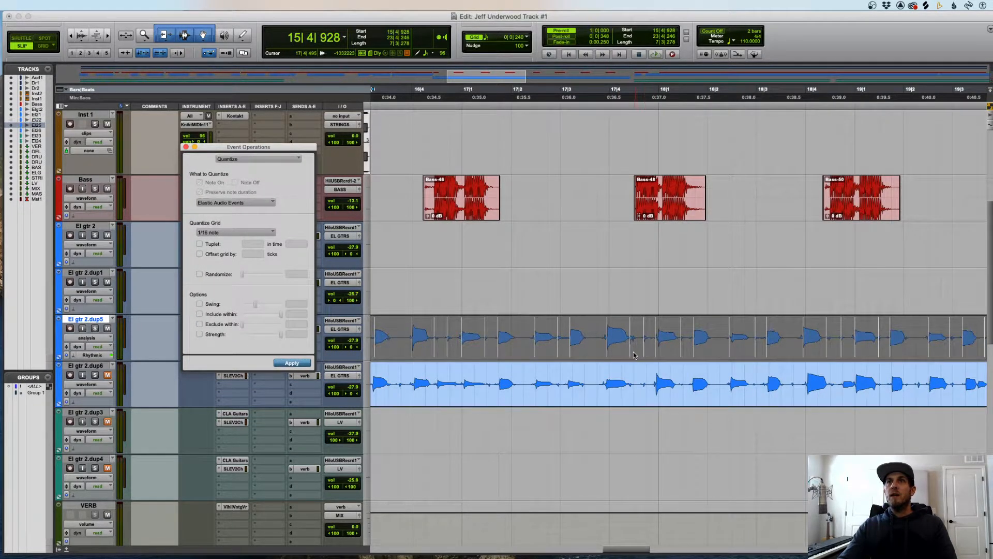
{"action": "key", "text": "r"}
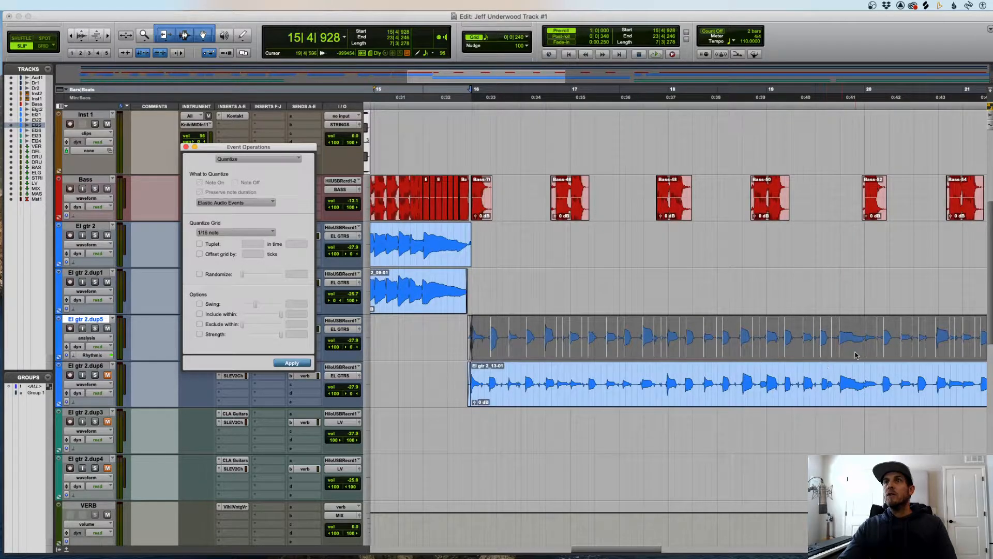
{"action": "key", "text": "r"}
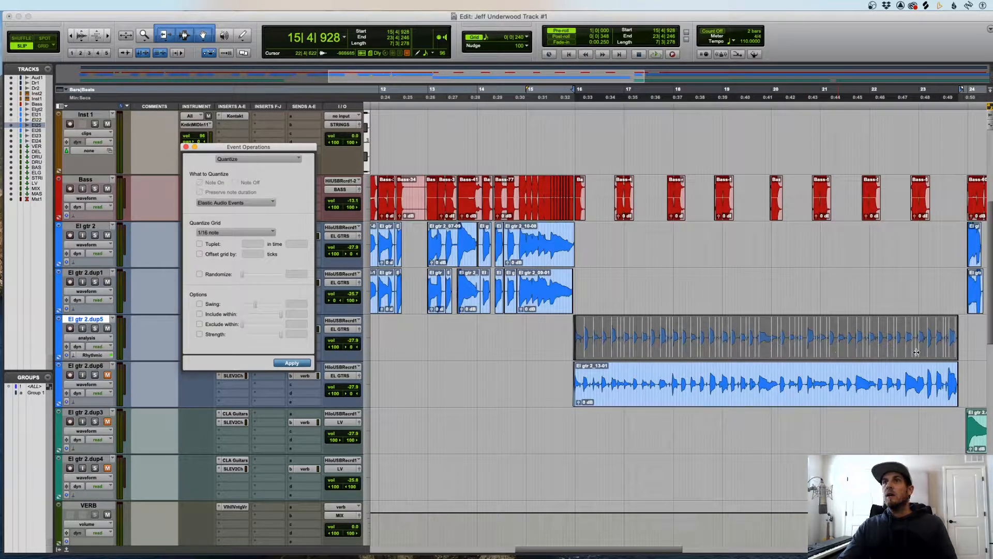
{"action": "key", "text": "t"}
{"action": "key", "text": "r"}
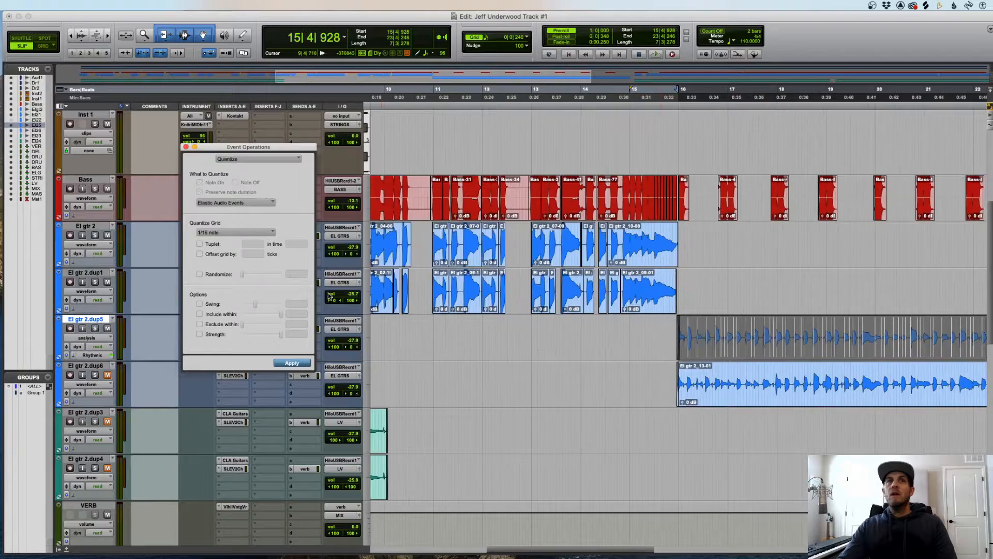
- Close the Quantize settings without applying them and turn off Elastic Audio on El gtr 2.dup5
{"action": "left_click", "coordinate": [186, 149]}
{"action": "key", "text": "t"}
{"action": "key", "text": "t"}
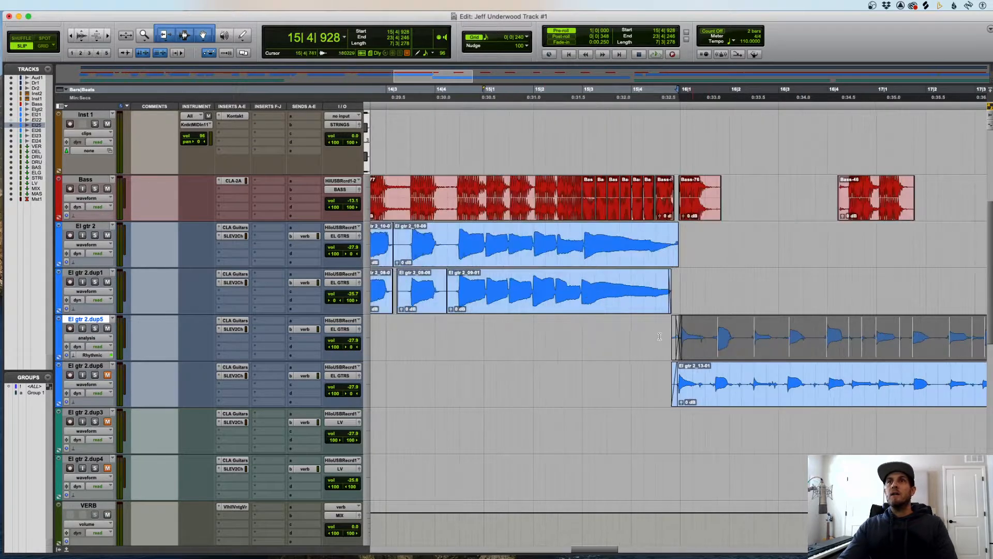
{"action": "left_click", "coordinate": [655, 335]}
{"action": "left_click", "coordinate": [93, 339]}
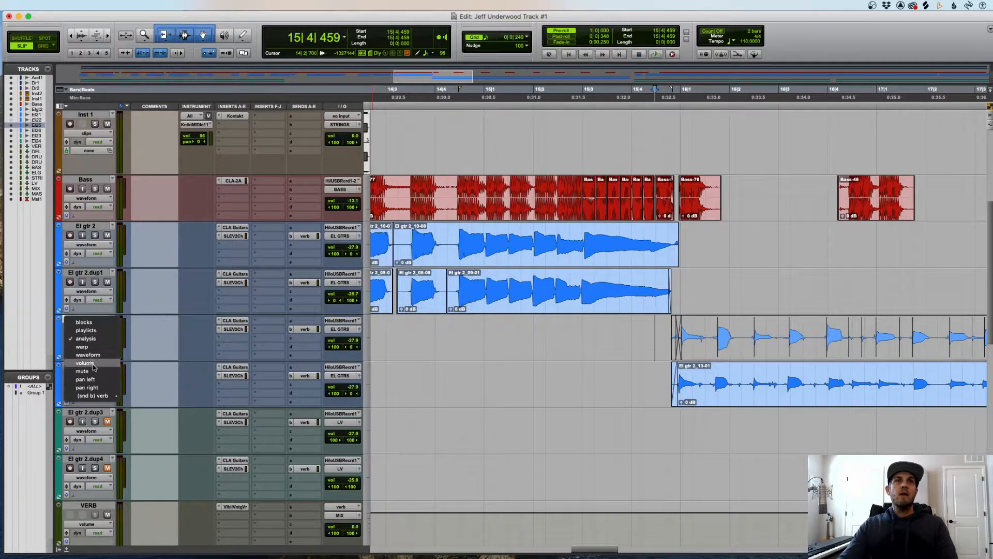
{"action": "left_click", "coordinate": [160, 336]}
{"action": "left_click", "coordinate": [91, 355]}
{"action": "left_click", "coordinate": [88, 331]}
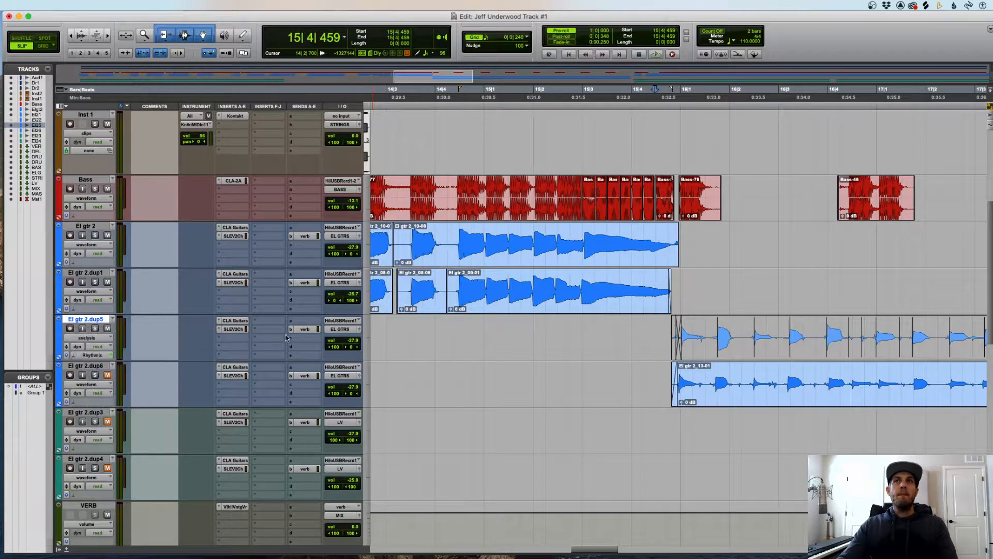
- Delete the short leftover clip at 15|4|788, just before the main guitar clip on El gtr 2.dup5
{"action": "left_click", "coordinate": [733, 339]}
{"action": "key", "text": "t"}
{"action": "left_click", "coordinate": [444, 352]}
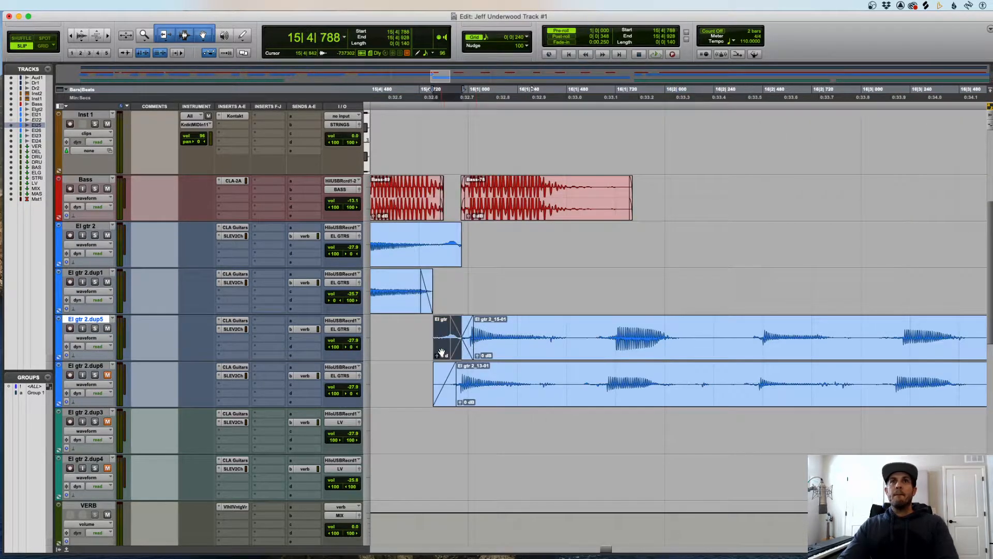
{"action": "key", "text": "Delete"}
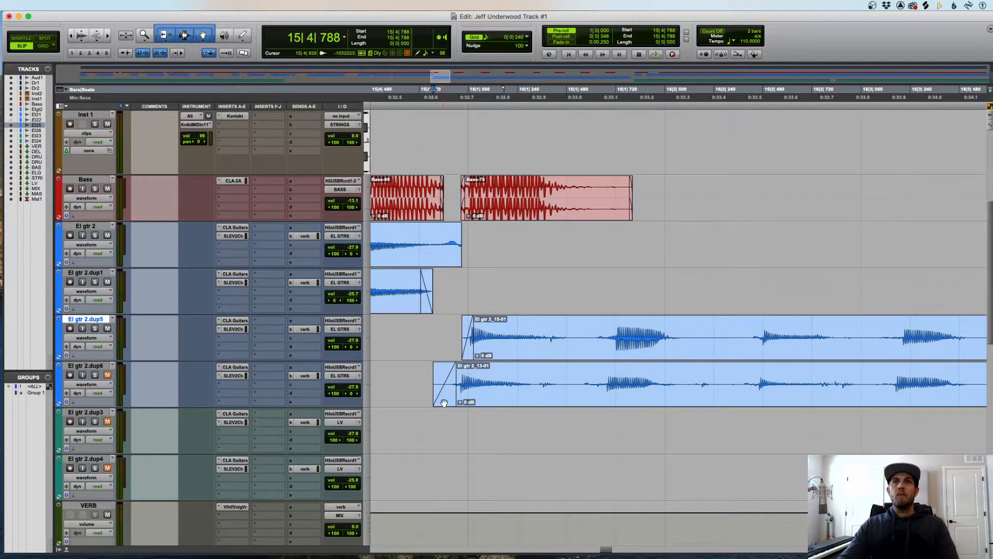
- Trim the tail of the El gtr 2 clip before bar 16 to about 15|4|820 and fade it out from 15|4|731
{"action": "left_click", "coordinate": [445, 402]}
{"action": "left_click", "coordinate": [441, 337]}
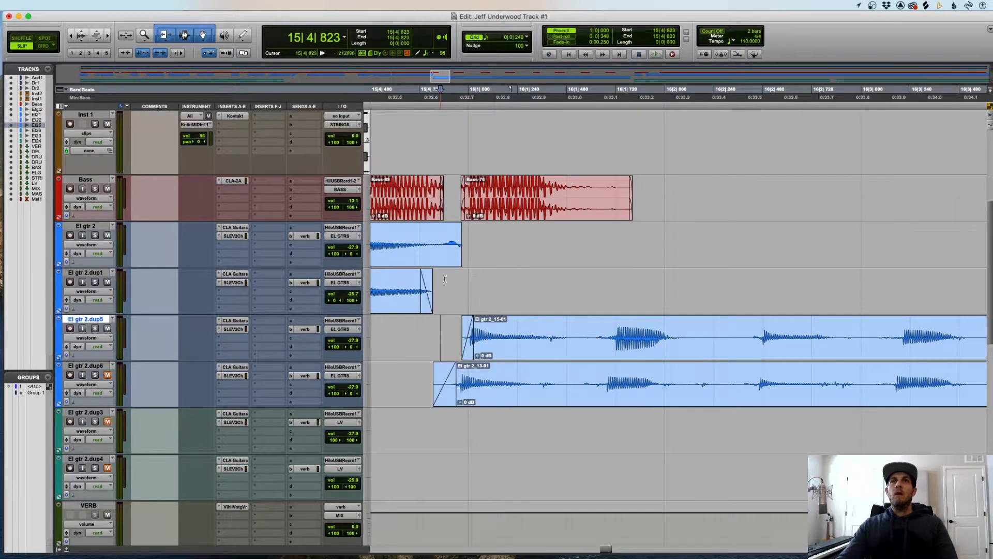
{"action": "left_click_drag", "start_coordinate": [483, 232], "coordinate": [423, 231]}
{"action": "key", "text": "Delete"}
{"action": "key", "text": "r"}
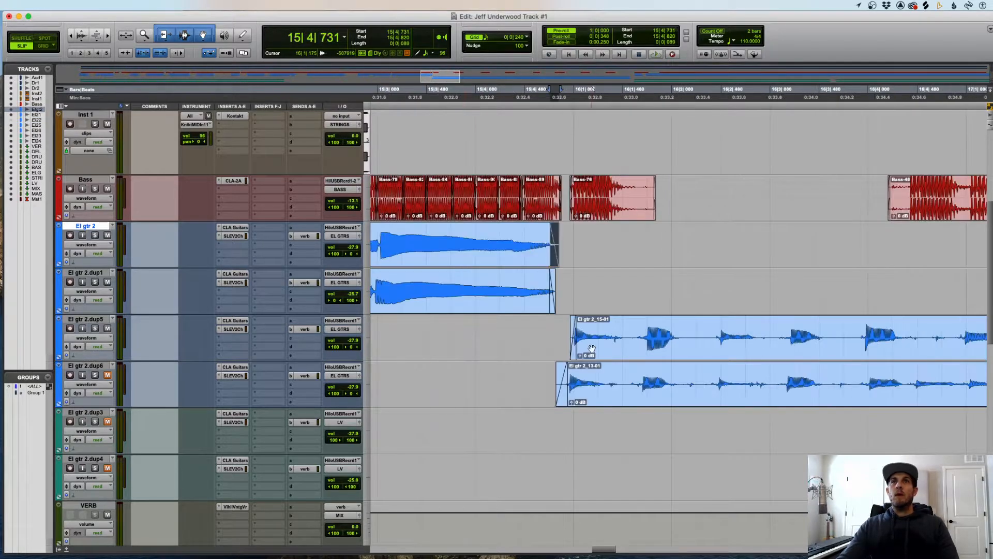
- Extend the El gtr 2.dup5 and El gtr 2.dup6 clip starts back into bar 15, and split off and mute the lead-ins at 15|4|872
{"action": "left_click", "coordinate": [559, 332]}
{"action": "left_click_drag", "start_coordinate": [629, 326], "coordinate": [462, 351]}
{"action": "left_click", "coordinate": [571, 345]}
{"action": "left_click_drag", "start_coordinate": [555, 398], "coordinate": [564, 373]}
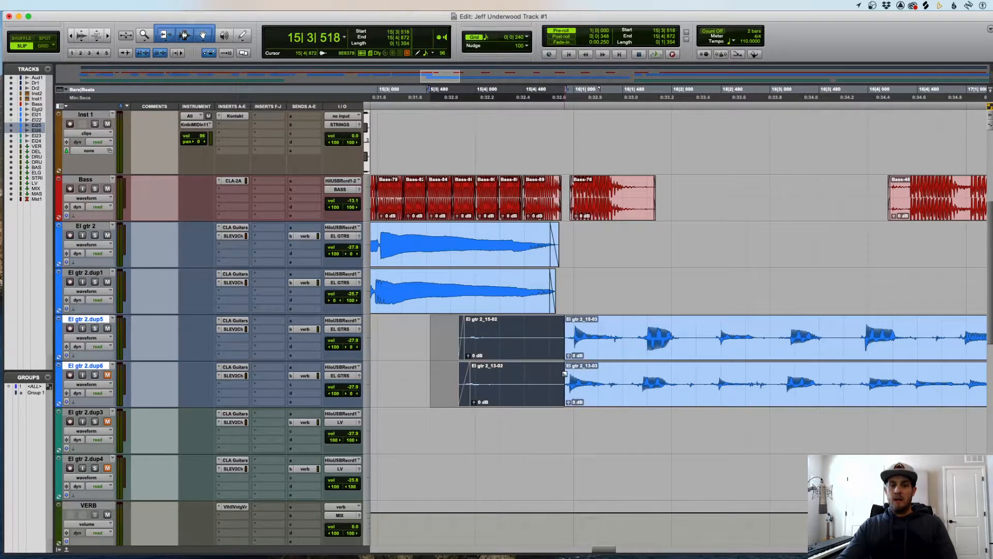
- Select the main El gtr 2.dup5 clip from 15|4|872, enable Rhythmic Elastic Audio on its track and switch to analysis view
{"action": "left_click", "coordinate": [609, 356]}
{"action": "key", "text": "r"}
{"action": "key", "text": "r"}
{"action": "key", "text": "r"}
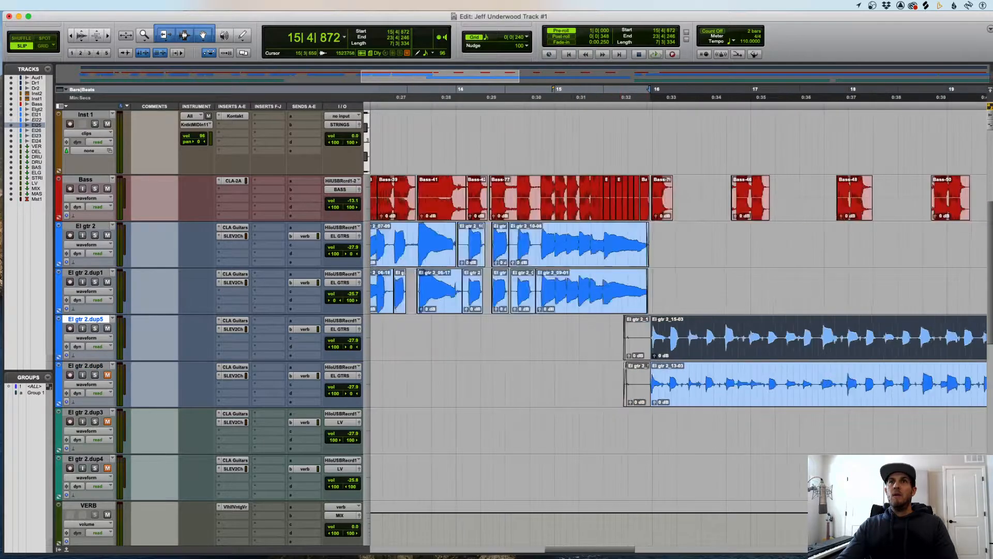
{"action": "key", "text": "r"}
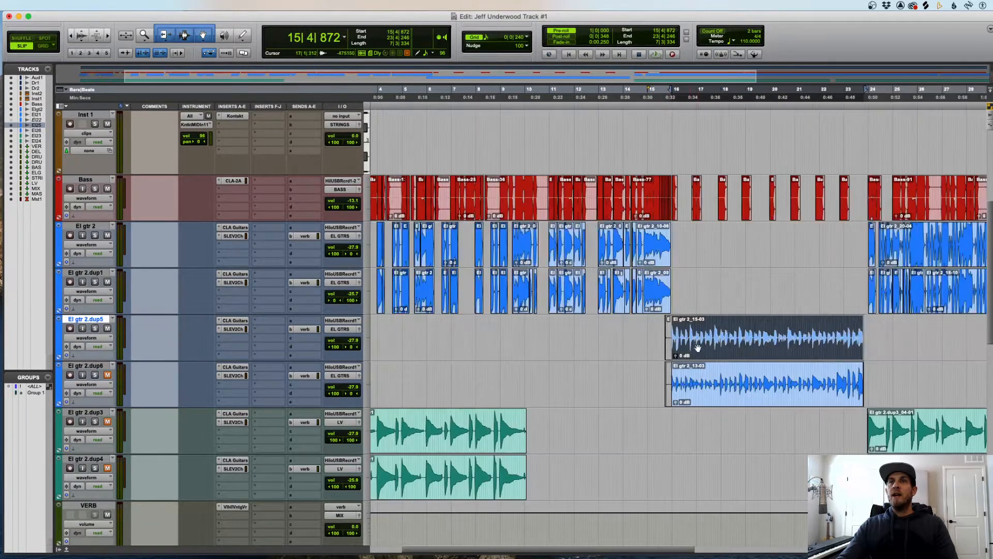
{"action": "left_click", "coordinate": [72, 356]}
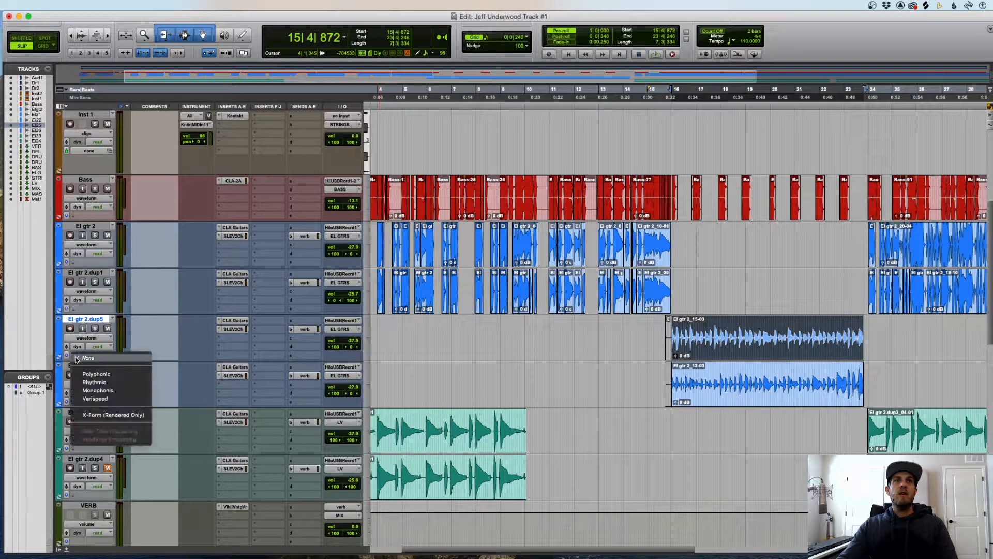
{"action": "left_click", "coordinate": [93, 381]}
{"action": "left_click", "coordinate": [87, 339]}
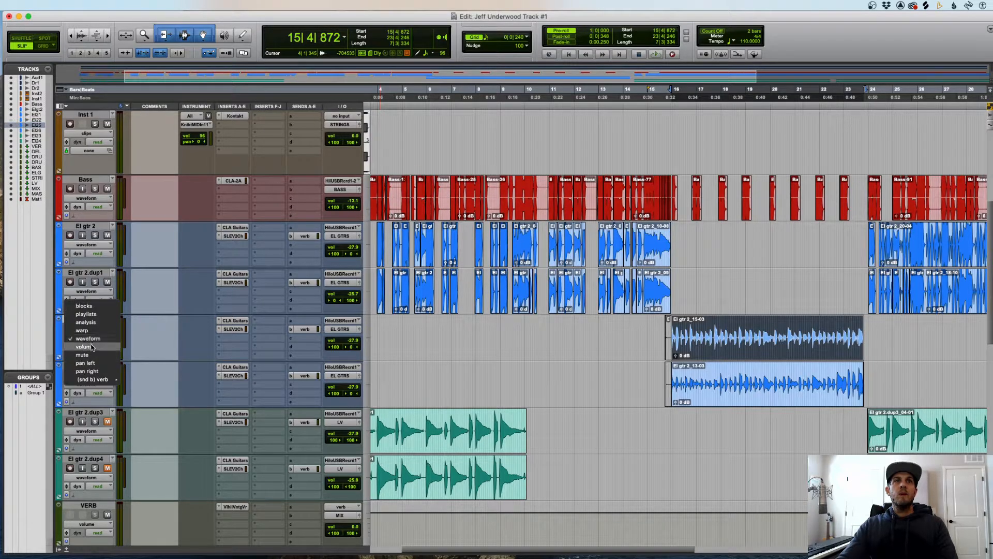
{"action": "left_click", "coordinate": [89, 325]}
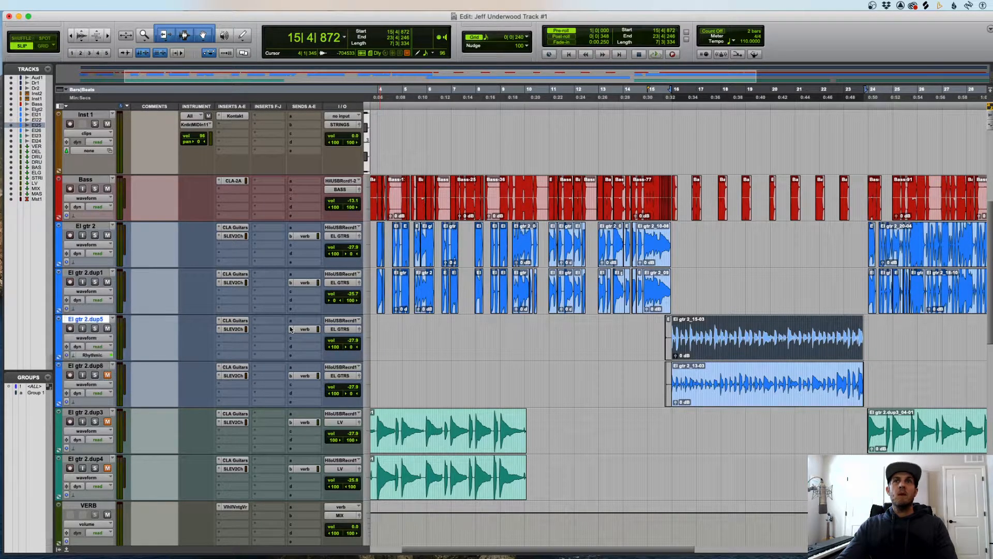
{"action": "key", "text": "t"}
{"action": "key", "text": "t"}
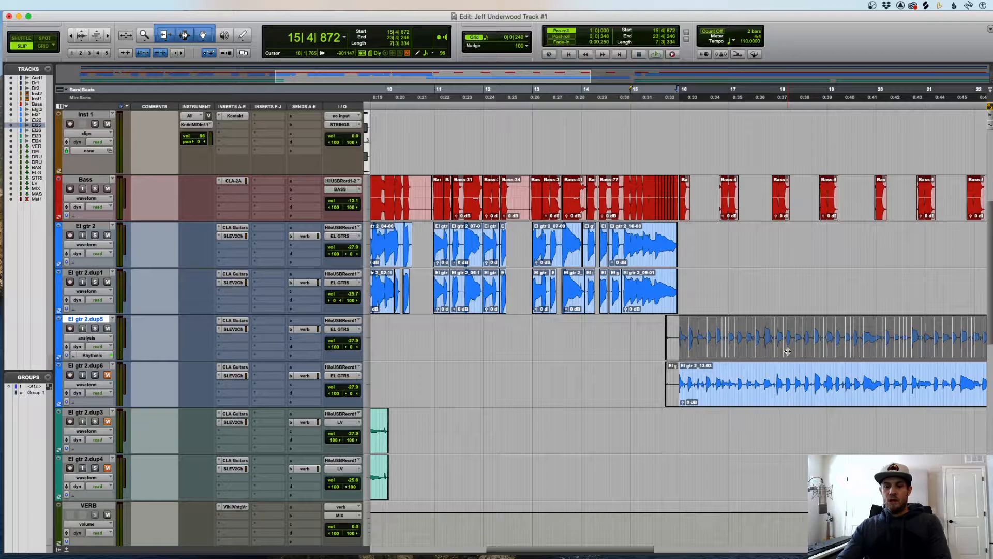
- Lower the Event Sensitivity of the El gtr 2_15-03 clip in its Elastic Properties
{"action": "key", "text": "alt+0"}
{"action": "left_click", "coordinate": [186, 147]}
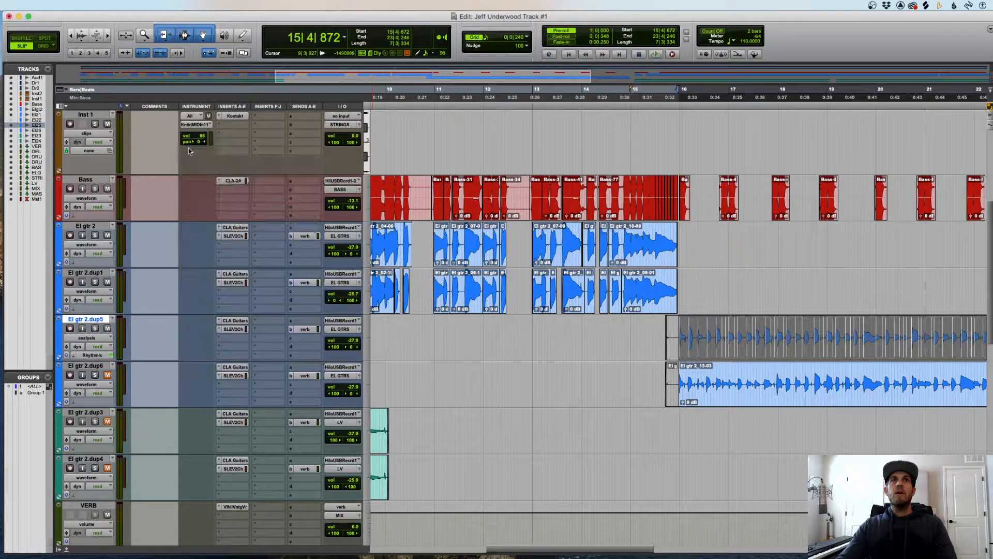
{"action": "right_click", "coordinate": [759, 348]}
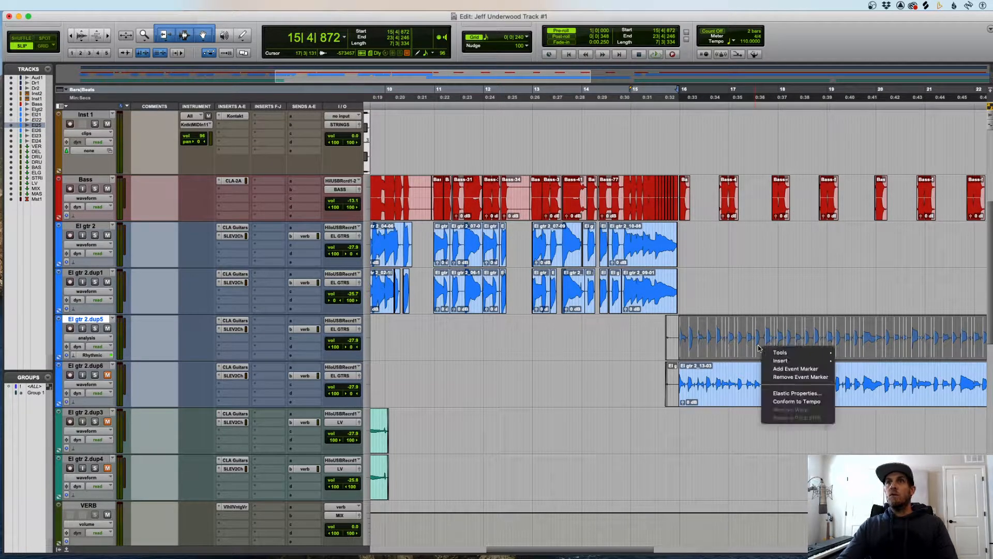
{"action": "mouse_move", "coordinate": [782, 355]}
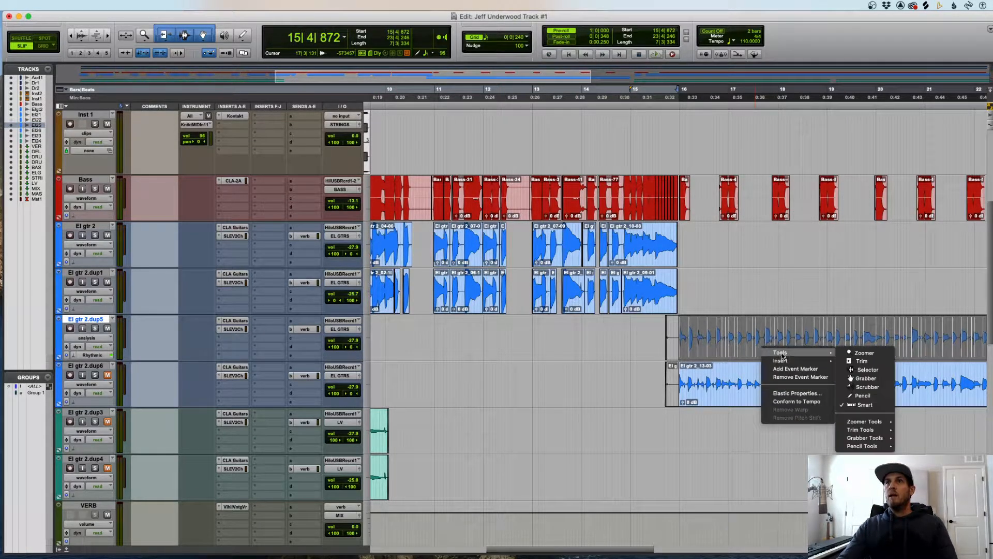
{"action": "left_click", "coordinate": [794, 394]}
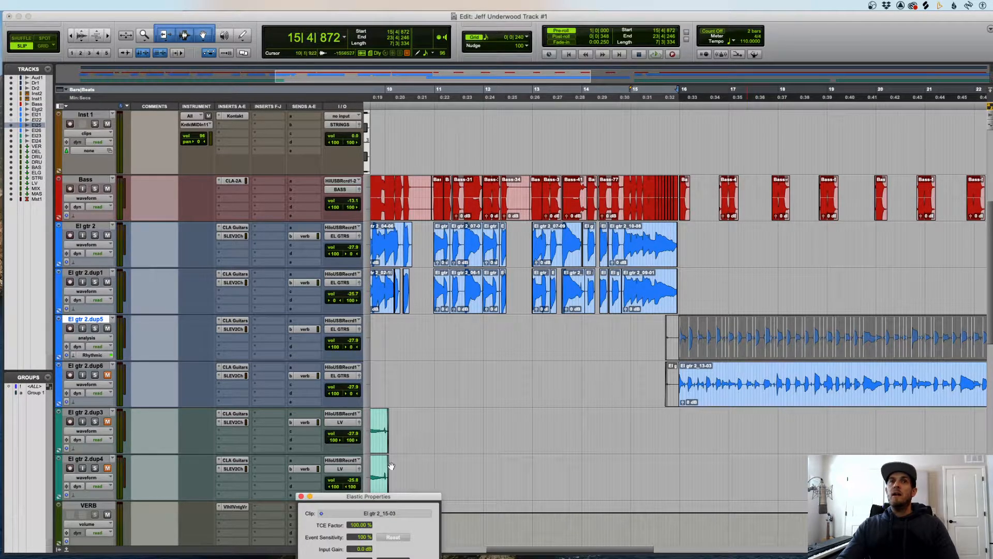
{"action": "left_click_drag", "start_coordinate": [385, 496], "coordinate": [327, 259]}
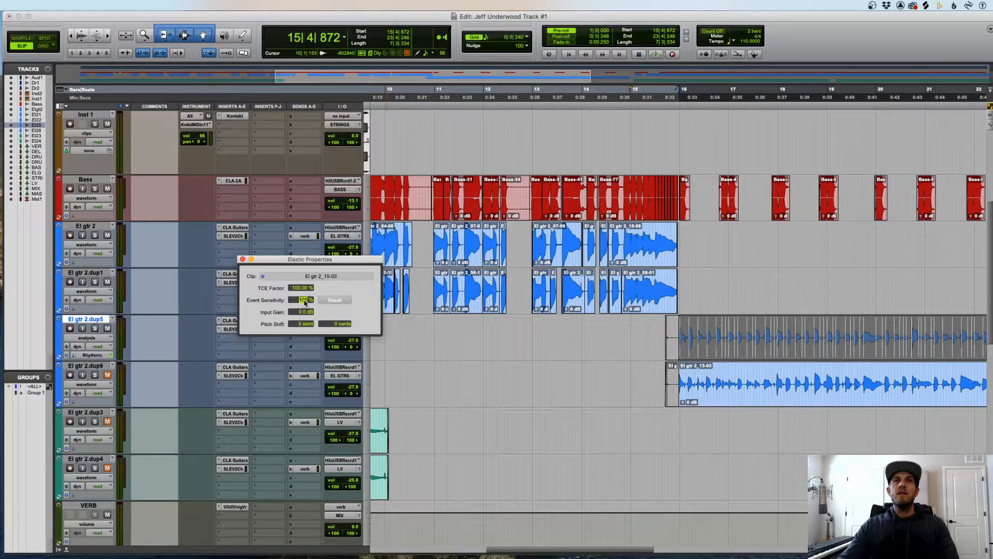
{"action": "key", "text": "Down"}
{"action": "key", "text": "Down"}
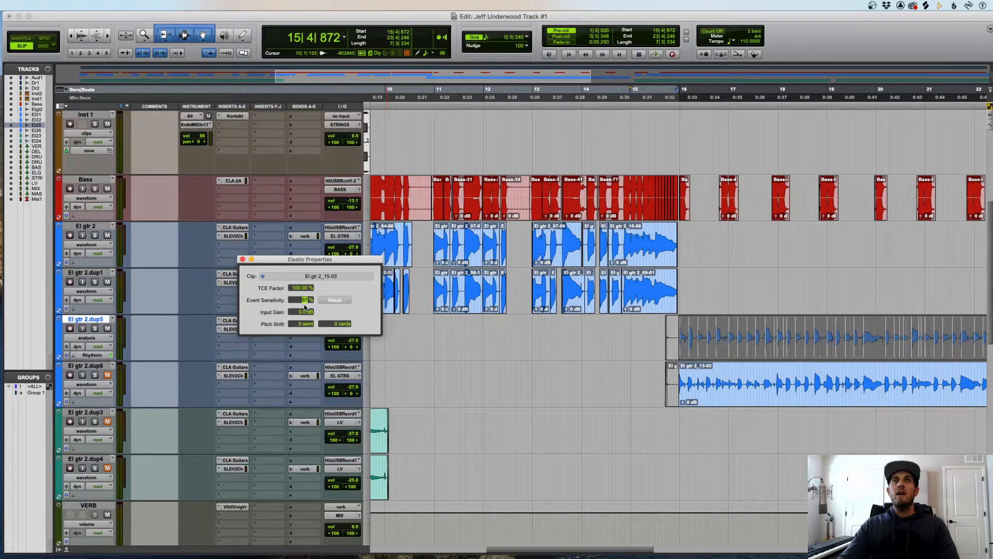
{"action": "left_click_drag", "start_coordinate": [305, 306], "coordinate": [305, 307]}
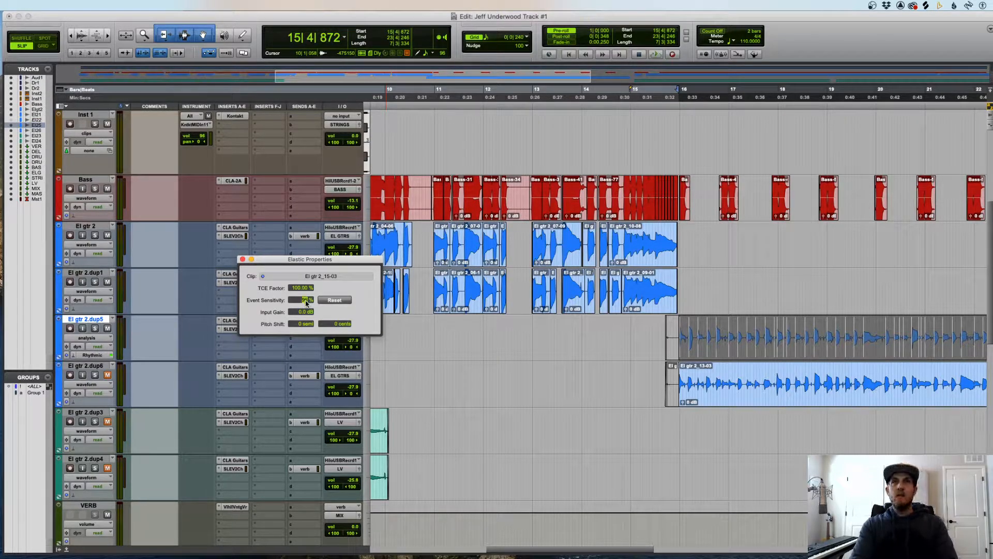
{"action": "left_click", "coordinate": [243, 259]}
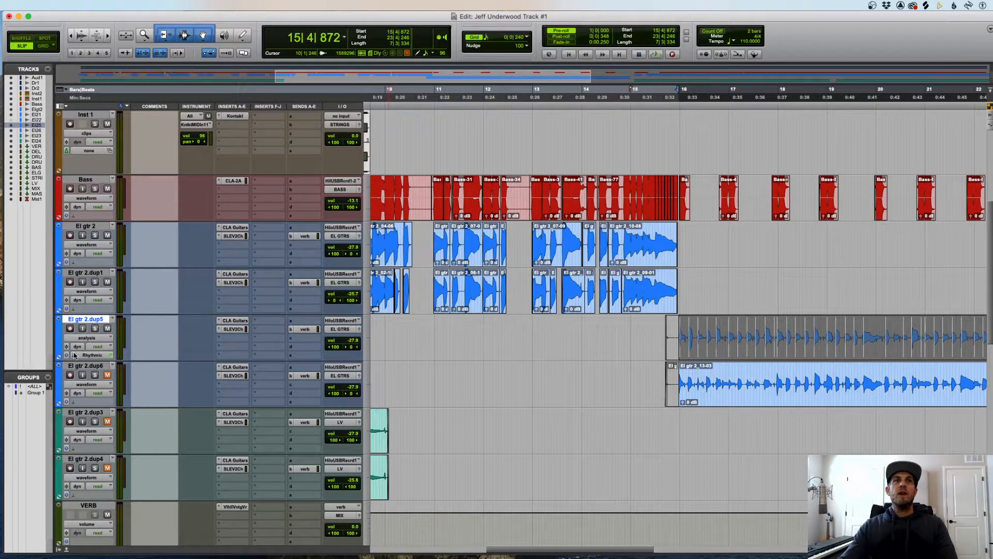
- Quantize the Elastic Audio events of the El gtr 2_15-03 clip to a 1/16 note grid
{"action": "key", "text": "alt+0"}
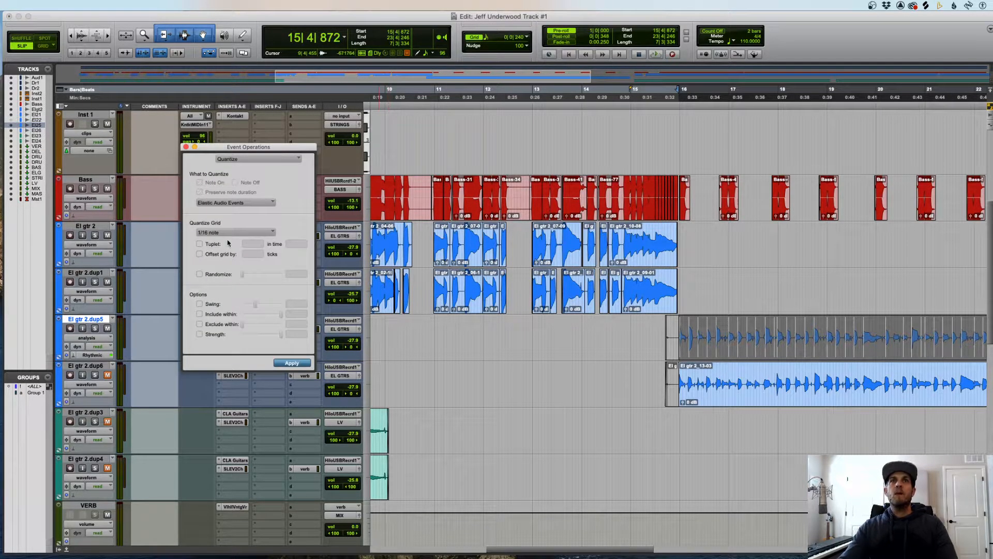
{"action": "left_click", "coordinate": [293, 362]}
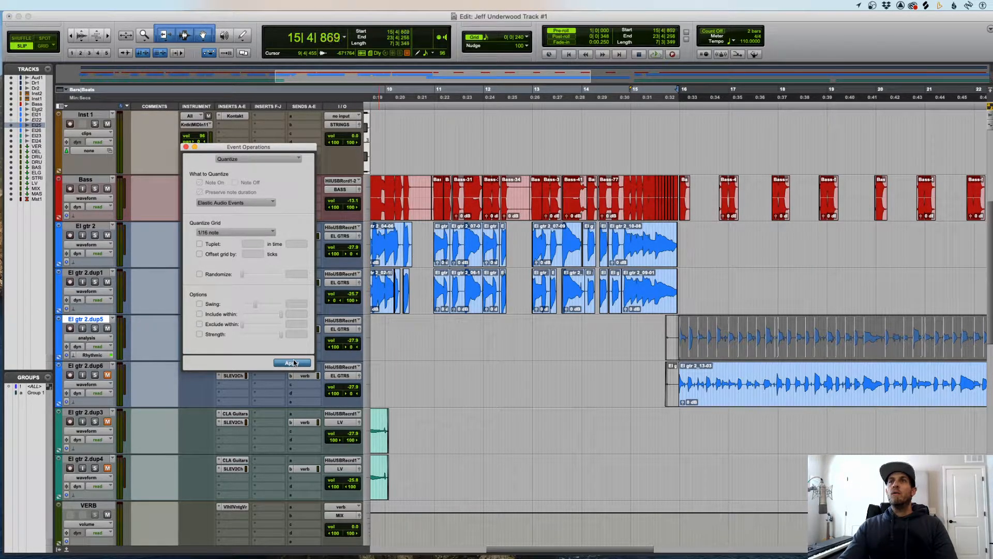
{"action": "left_click", "coordinate": [187, 148]}
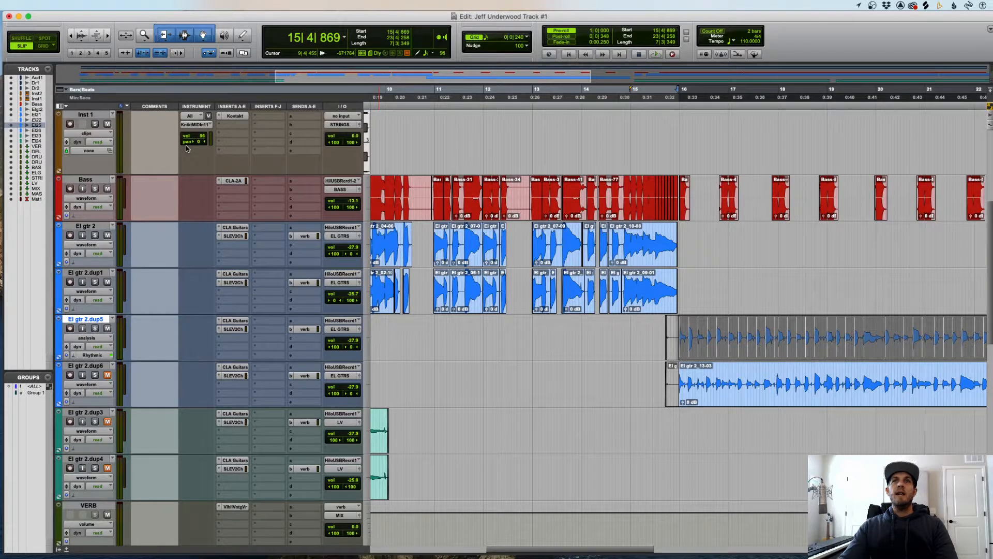
- Turn off Elastic Audio on El gtr 2.dup5, commit the warped audio and inspect the result near 16|4|308
{"action": "left_click", "coordinate": [85, 355]}
{"action": "left_click", "coordinate": [134, 334]}
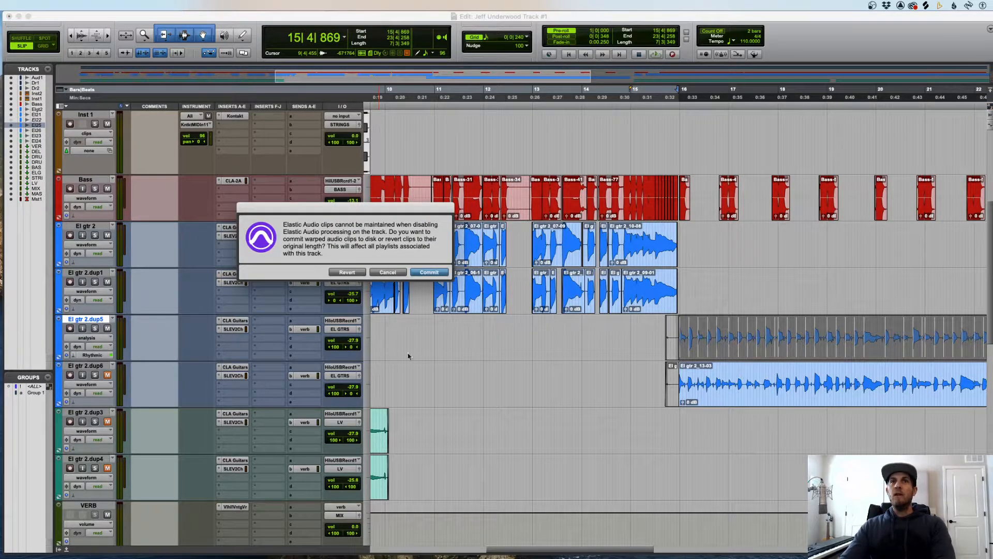
{"action": "key", "text": "Return"}
{"action": "left_click", "coordinate": [721, 339]}
{"action": "key", "text": "t"}
{"action": "key", "text": "t"}
{"action": "key", "text": "t"}
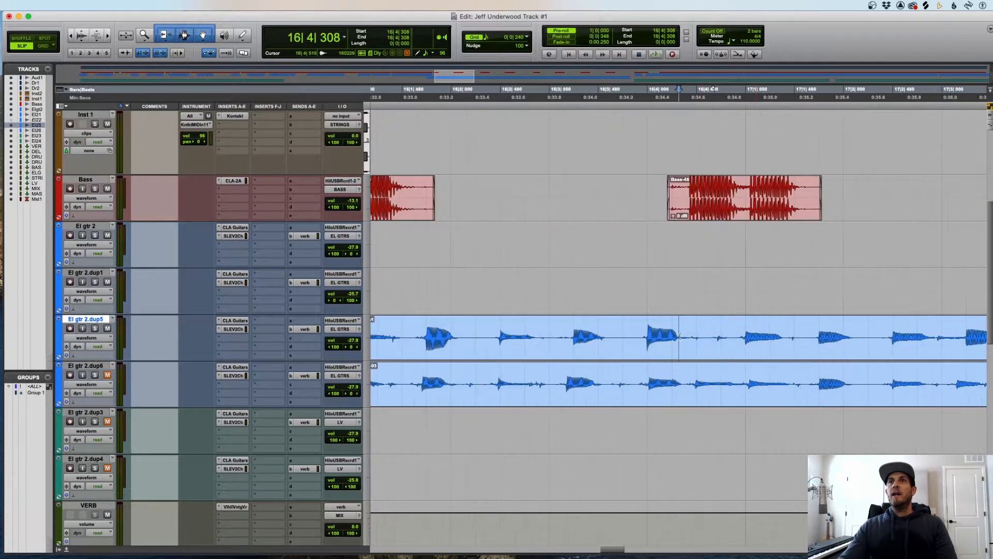
- Select the main El gtr 2.dup6 clip from 15|4|872, enable Rhythmic Elastic Audio on its track and switch to analysis view
{"action": "key", "text": "r"}
{"action": "key", "text": "r"}
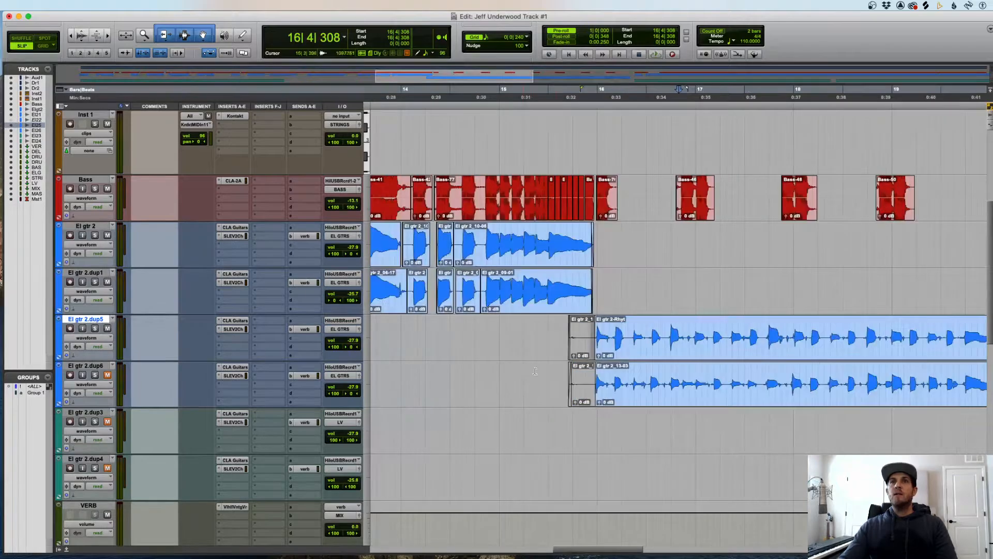
{"action": "left_click", "coordinate": [635, 395]}
{"action": "key", "text": "r"}
{"action": "left_click", "coordinate": [73, 401]}
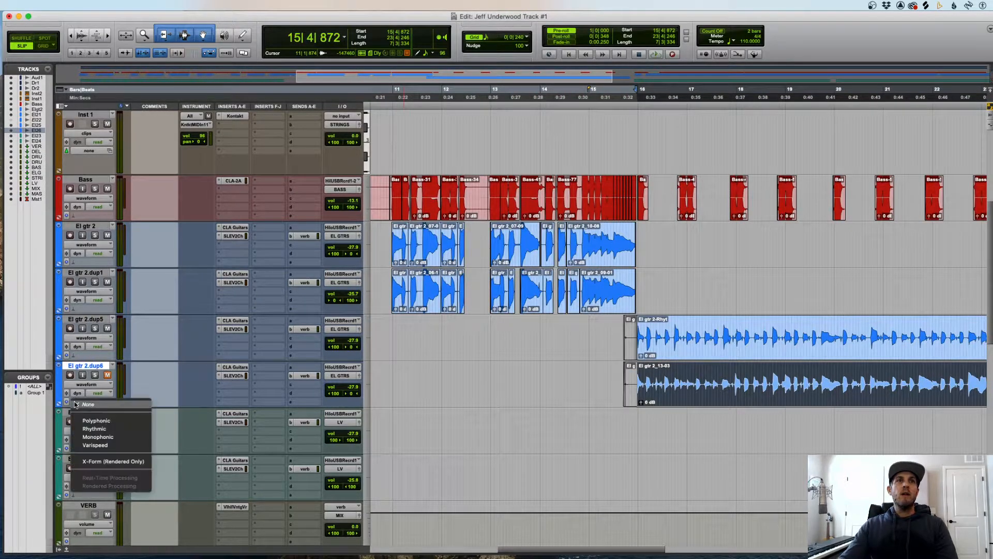
{"action": "left_click", "coordinate": [93, 429]}
{"action": "left_click", "coordinate": [91, 385]}
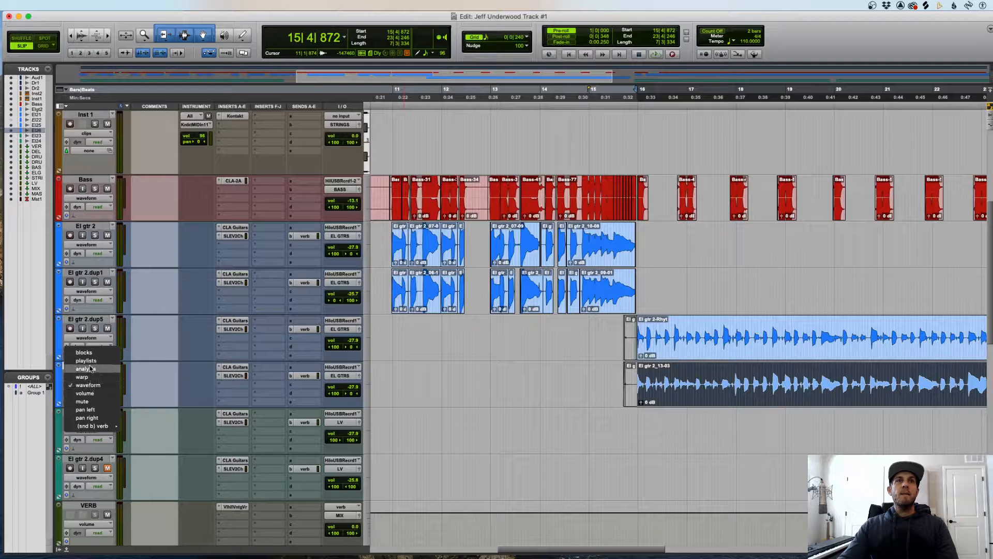
{"action": "left_click", "coordinate": [88, 361]}
{"action": "left_click", "coordinate": [88, 383]}
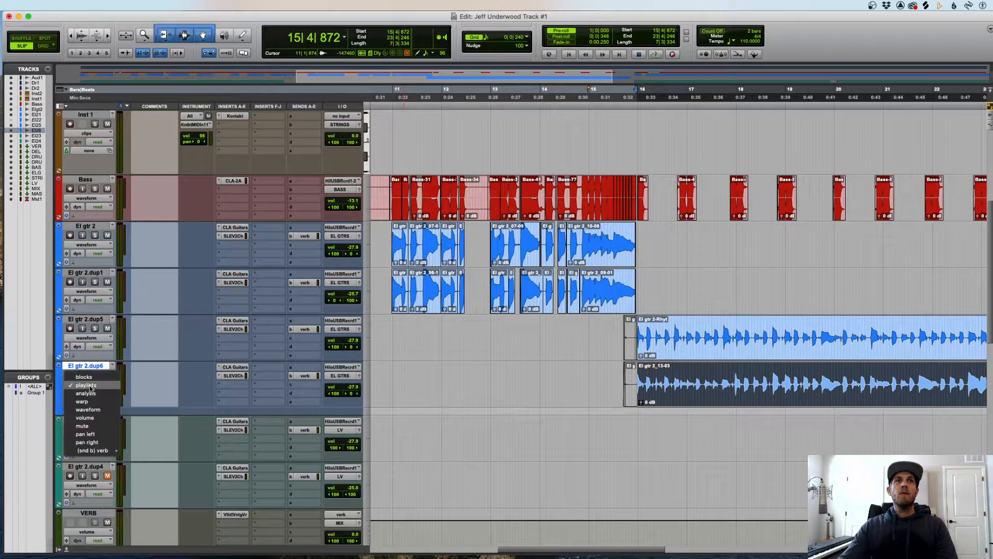
{"action": "left_click", "coordinate": [90, 390]}
- Lower the Event Sensitivity in the Elastic Properties of the El gtr 2_13-03 clip and check its transient markers through bar 23
{"action": "key", "text": "t"}
{"action": "right_click", "coordinate": [769, 383]}
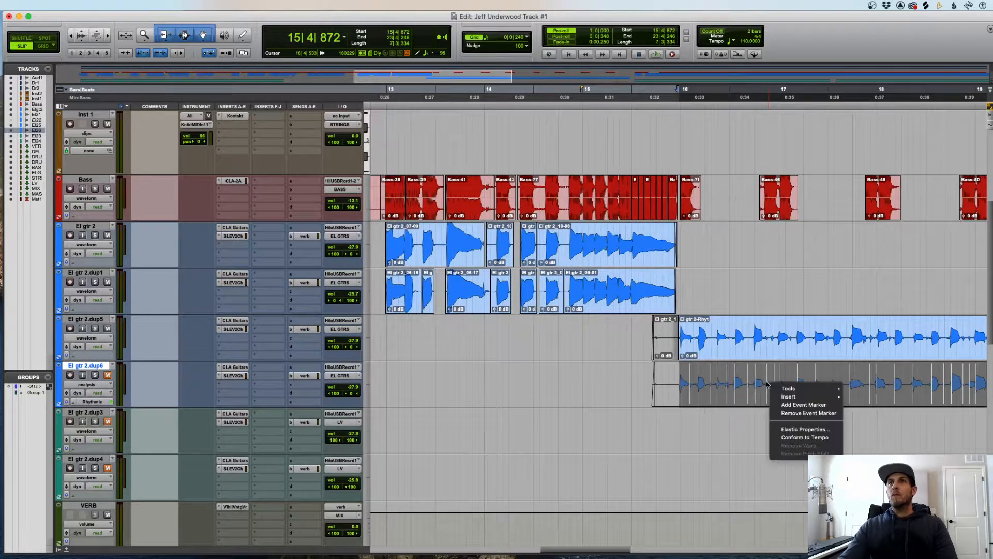
{"action": "left_click", "coordinate": [807, 429]}
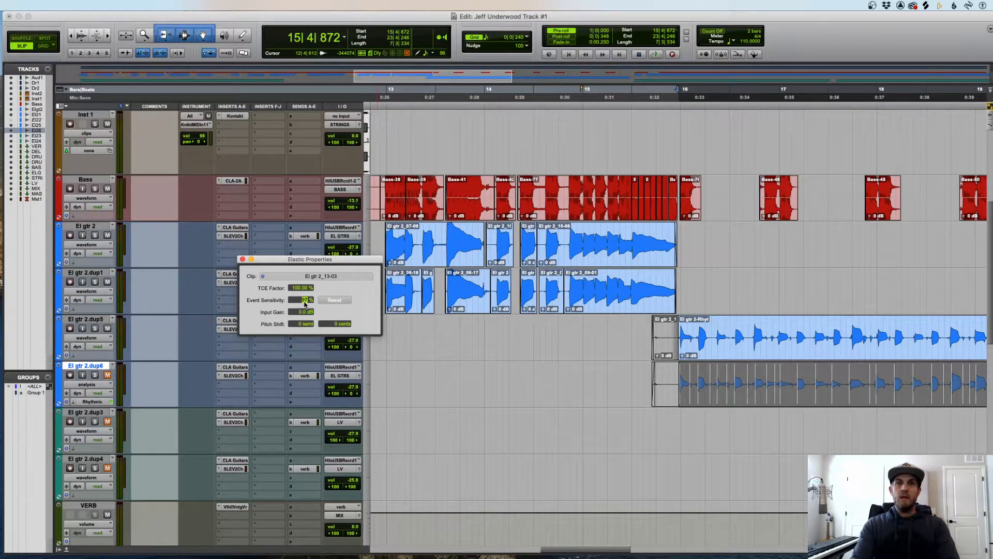
{"action": "key", "text": "Return"}
{"action": "left_click", "coordinate": [242, 259]}
{"action": "key", "text": "r"}
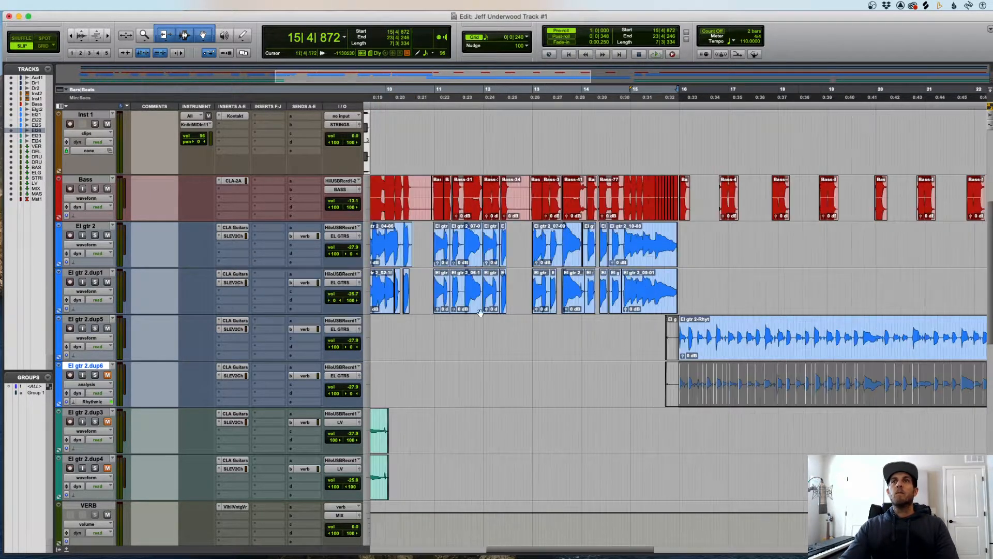
{"action": "scroll", "coordinate": [761, 409], "scroll_direction": "right", "scroll_amount": 5}
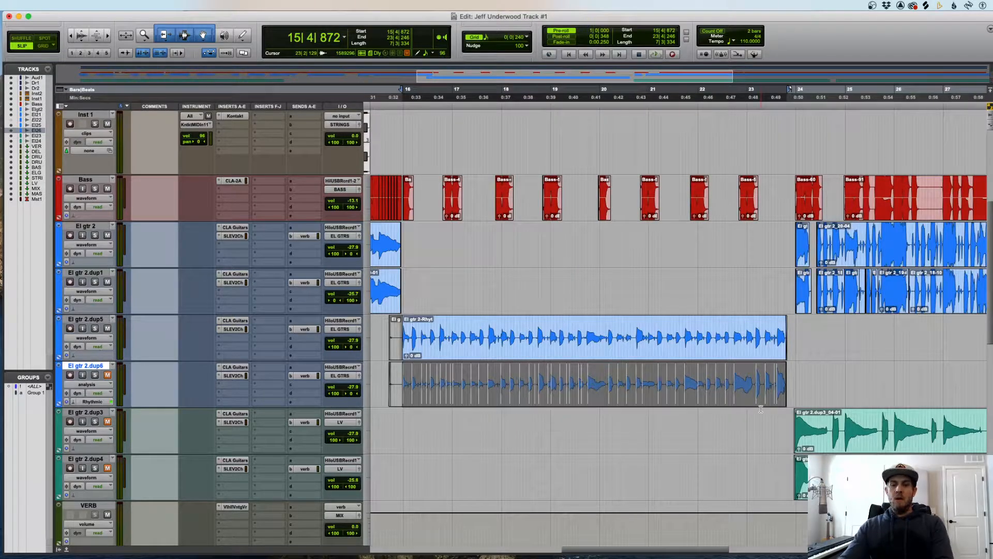
- Quantize the Elastic Audio events of the El gtr 2_13-03 clip to a 1/16 note grid
{"action": "key", "text": "alt+0"}
{"action": "left_click", "coordinate": [292, 363]}
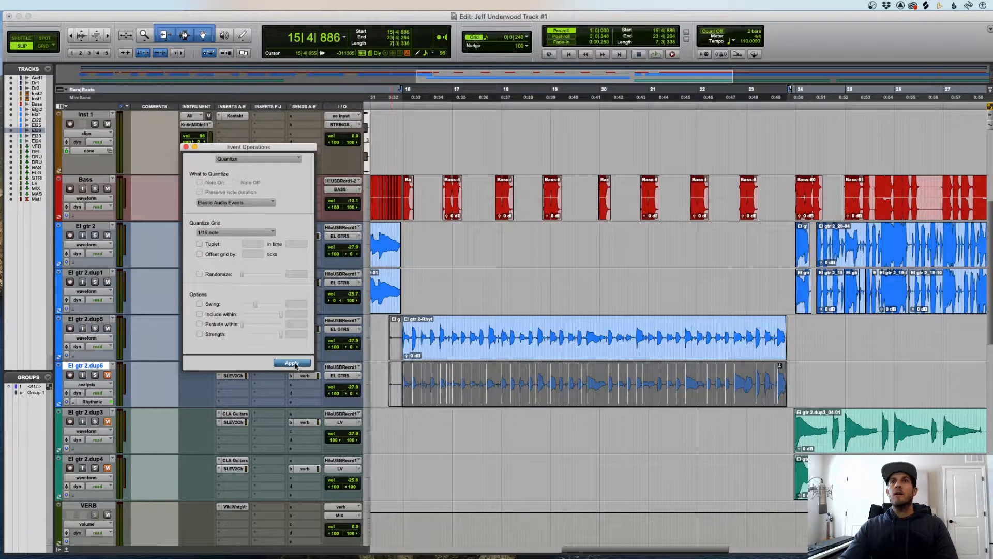
{"action": "left_click", "coordinate": [186, 147]}
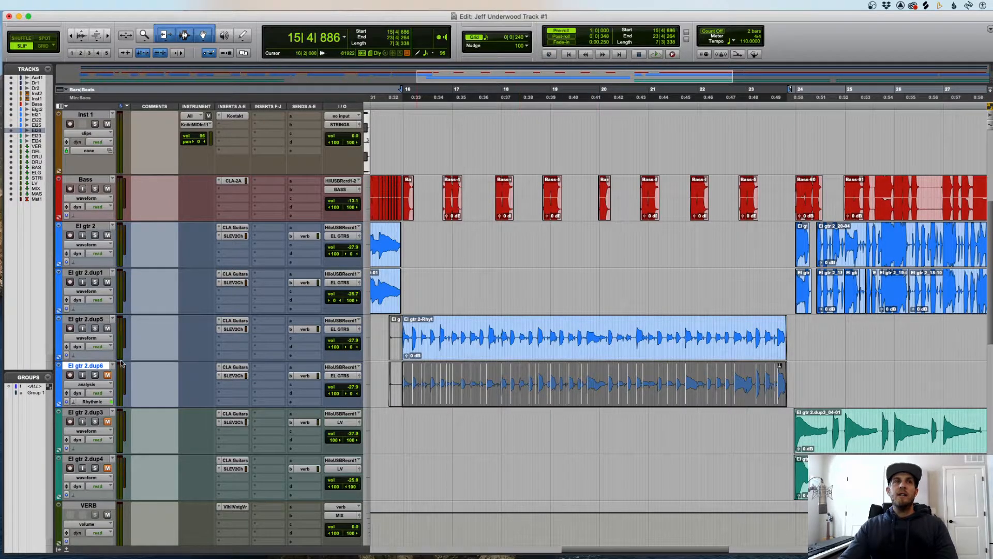
- Turn off Elastic Audio on El gtr 2.dup6, commit the warped audio and clear the clip selection
{"action": "left_click", "coordinate": [73, 404]}
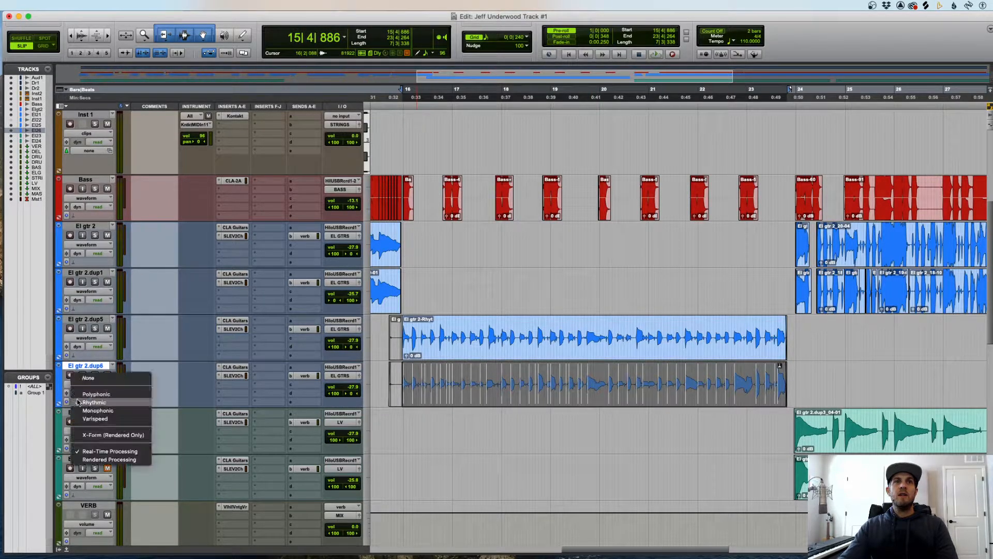
{"action": "left_click", "coordinate": [88, 373]}
{"action": "key", "text": "Return"}
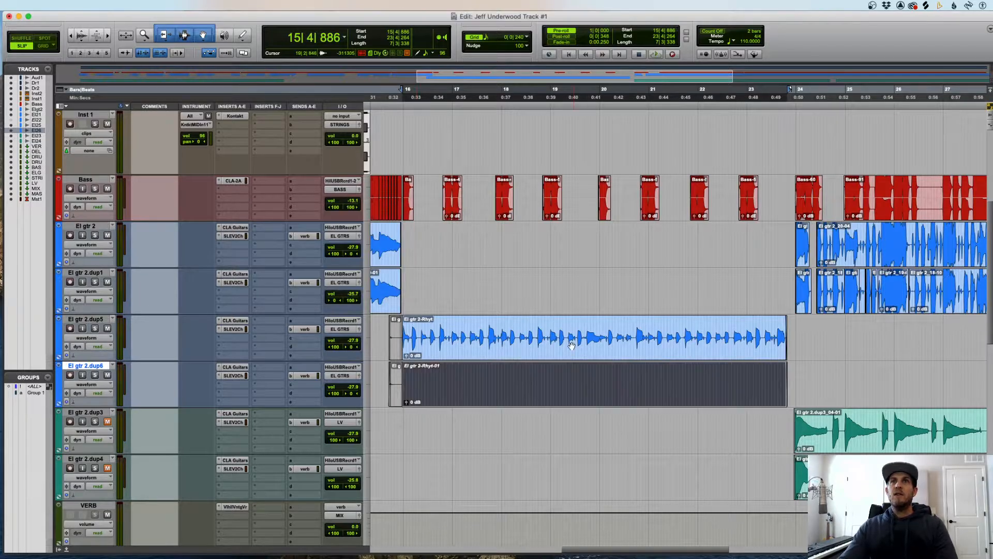
{"action": "left_click", "coordinate": [420, 301]}
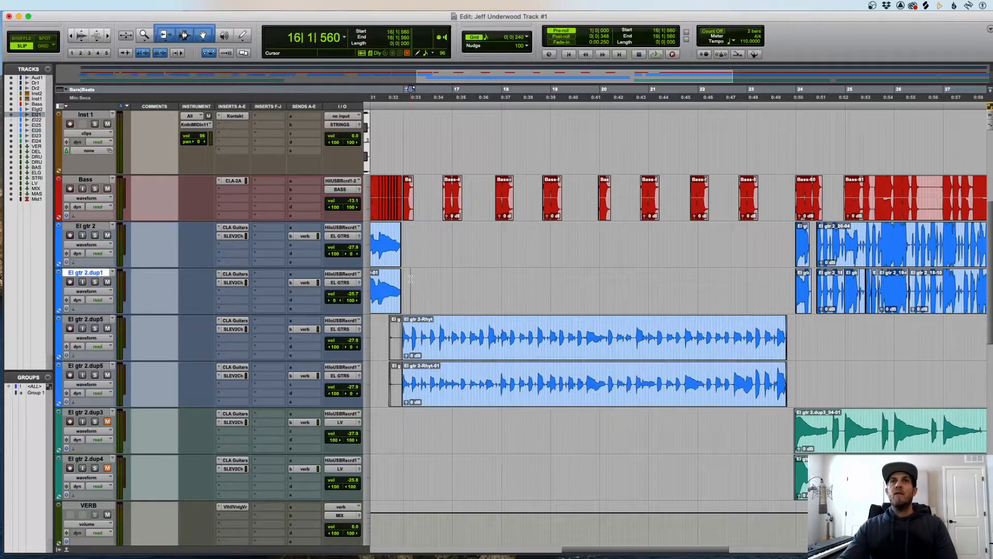
- Solo El gtr 2.dup5, El gtr 2.dup6 and Drums 2, and play from 15|4|412 to check the guitars' timing
{"action": "key", "text": "super+bracketright"}
{"action": "key", "text": "super+bracketright"}
{"action": "left_click", "coordinate": [633, 330]}
{"action": "left_click", "coordinate": [95, 328]}
{"action": "key", "text": "space"}
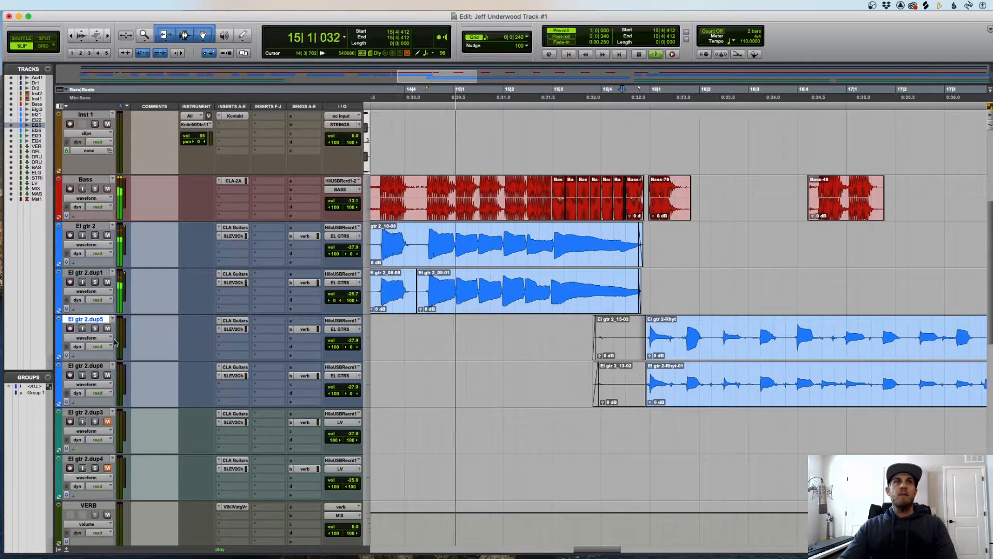
{"action": "left_click", "coordinate": [95, 374]}
{"action": "key", "text": "super+bracketright"}
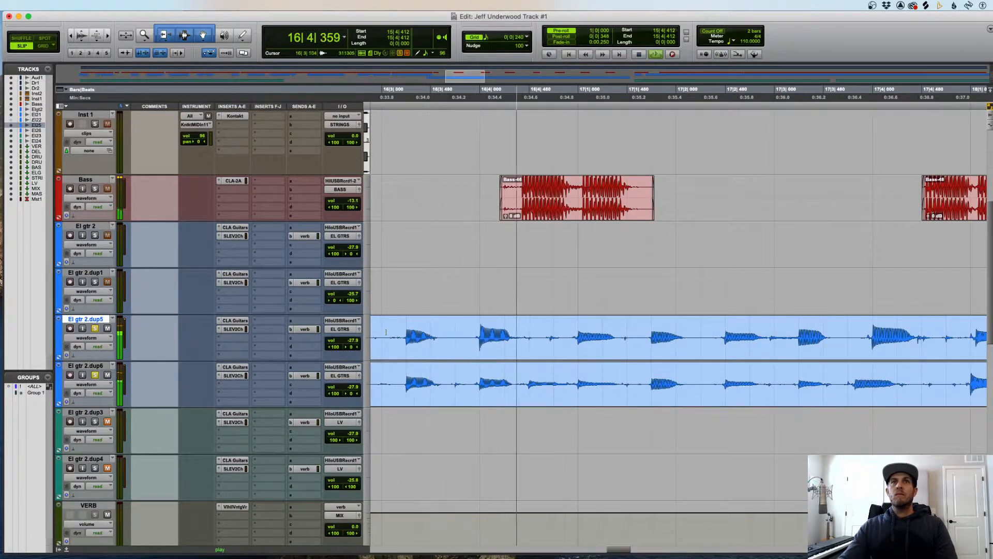
{"action": "scroll", "coordinate": [148, 144], "scroll_direction": "up", "scroll_amount": 3}
{"action": "left_click", "coordinate": [95, 124]}
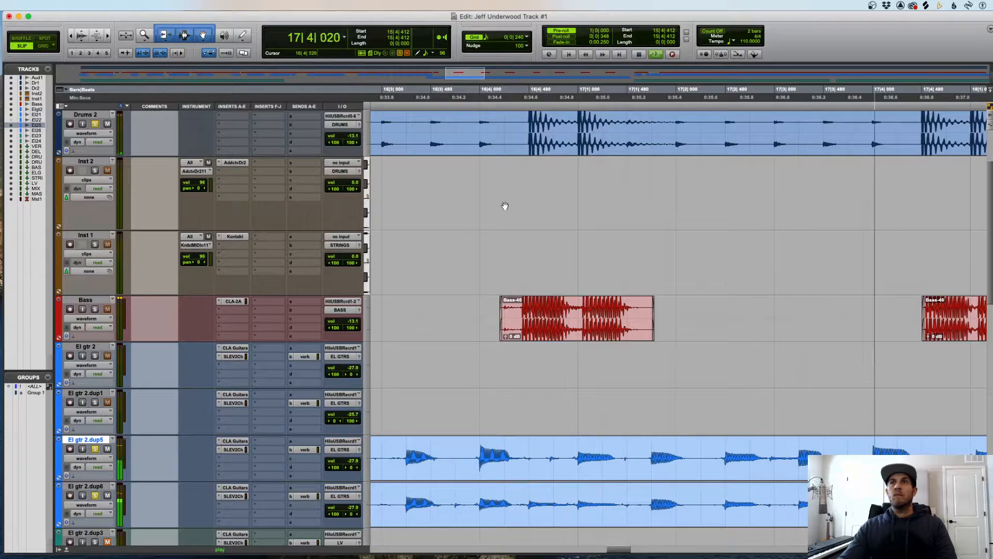
{"action": "key", "text": "super+bracketleft"}
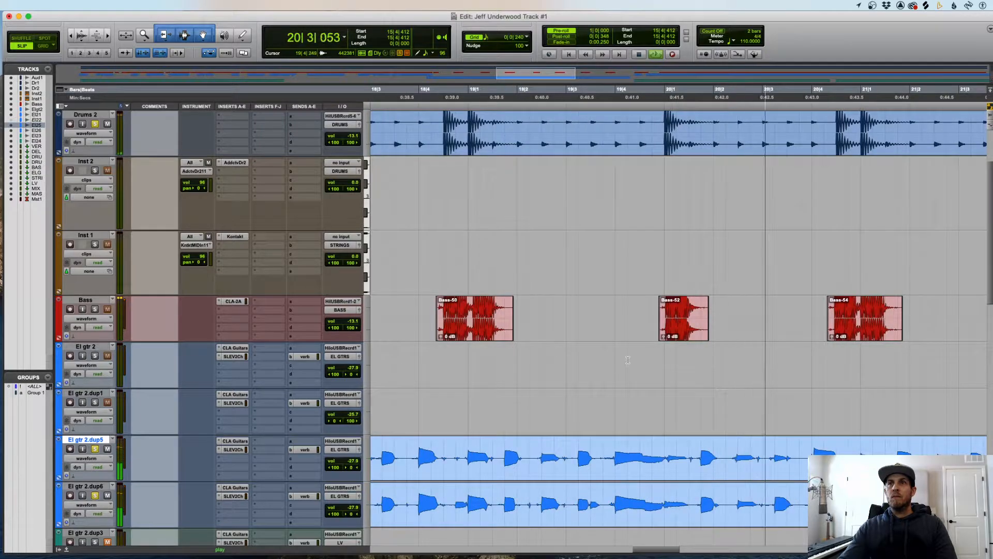
{"action": "scroll", "coordinate": [624, 361], "scroll_direction": "down", "scroll_amount": 4}
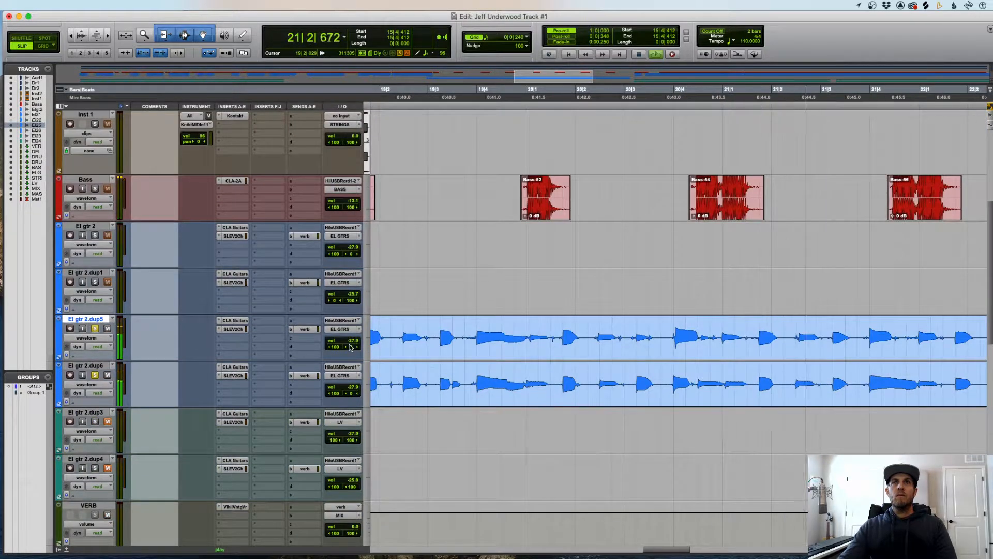
- Pan El gtr 2.dup5 fully to the right and El gtr 2.dup6 fully to the left, then restart playback from 15|1|457
{"action": "left_click_drag", "start_coordinate": [334, 350], "coordinate": [374, 349]}
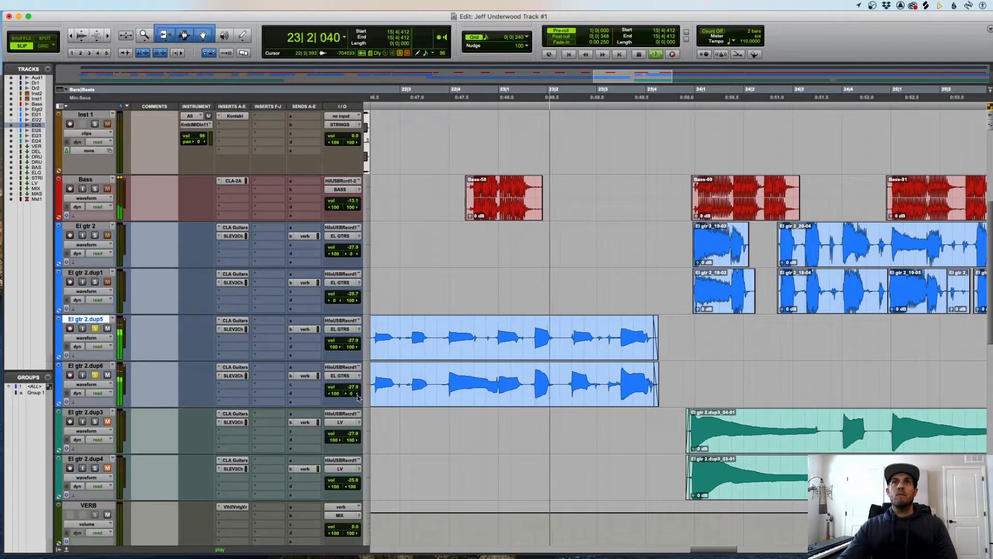
{"action": "left_click_drag", "start_coordinate": [352, 394], "coordinate": [260, 385]}
{"action": "key", "text": "r"}
{"action": "key", "text": "r"}
{"action": "key", "text": "r"}
{"action": "key", "text": "r"}
{"action": "key", "text": "space"}
{"action": "left_click", "coordinate": [545, 339]}
{"action": "key", "text": "space"}
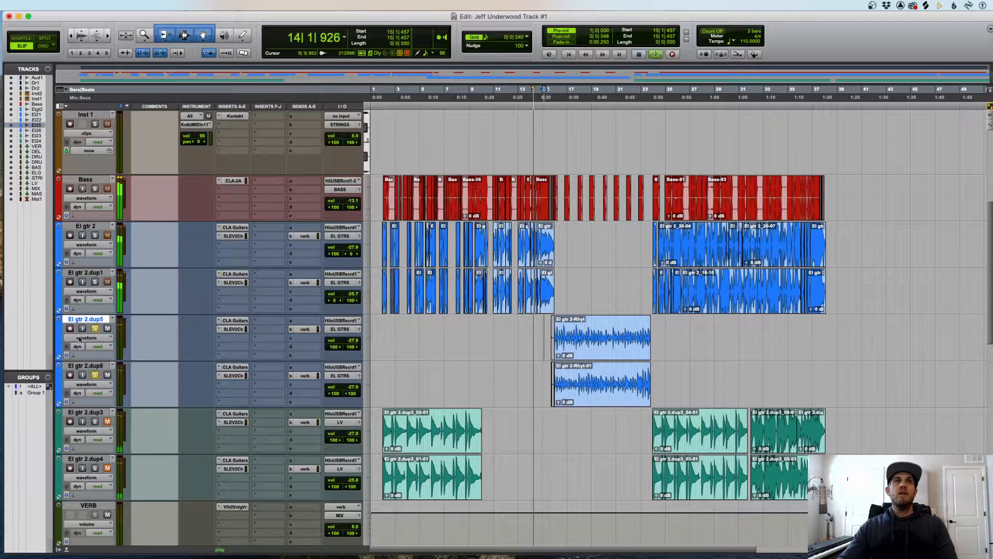
- Clear the solos on the drums and guitars and listen to the transition into bars 16 and 17 in the full mix
{"action": "scroll", "coordinate": [96, 377], "scroll_direction": "up", "scroll_amount": 5}
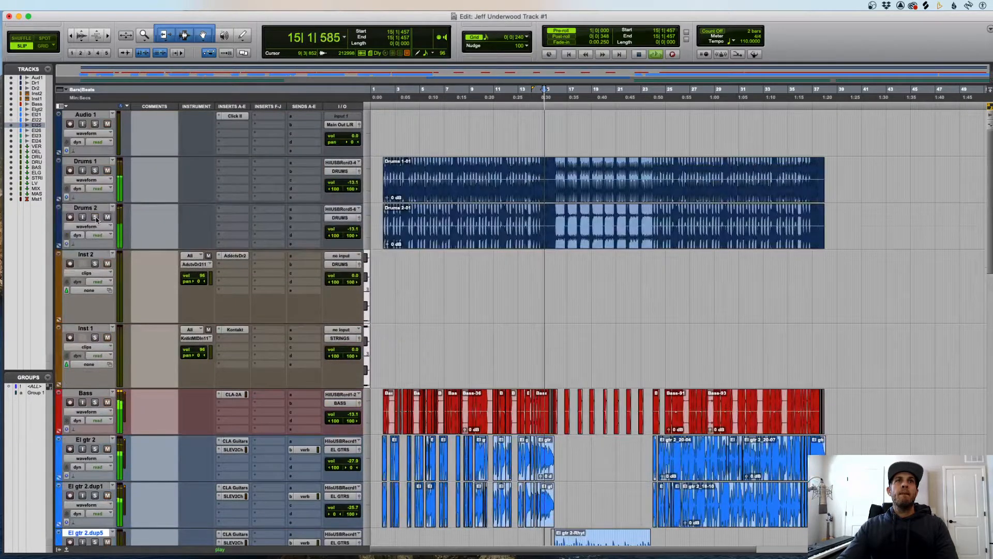
{"action": "key", "text": "t"}
{"action": "key", "text": "t"}
{"action": "key", "text": "t"}
{"action": "key", "text": "r"}
{"action": "key", "text": "r"}
{"action": "key", "text": "r"}
{"action": "scroll", "coordinate": [639, 368], "scroll_direction": "down", "scroll_amount": 3}
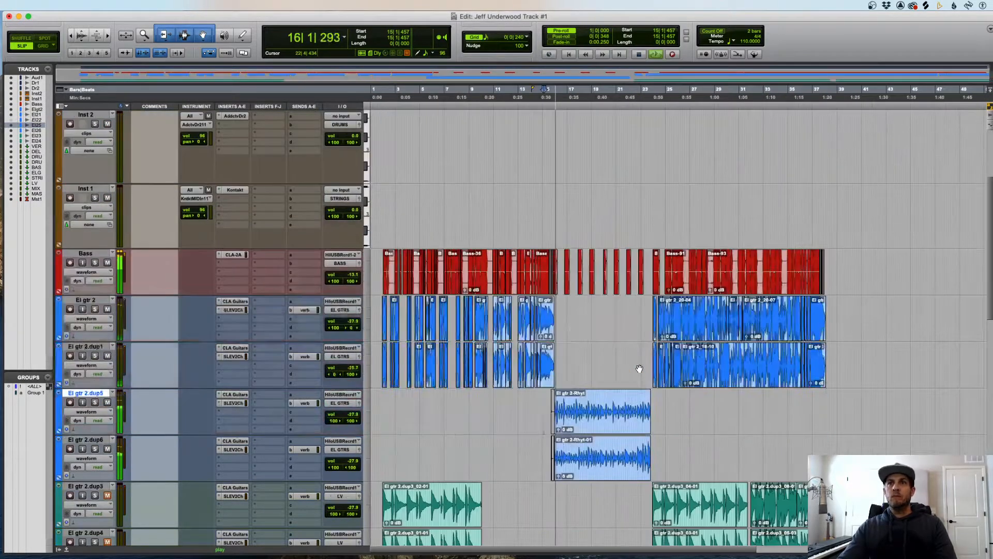
{"action": "key", "text": "t"}
{"action": "key", "text": "t"}
{"action": "key", "text": "t"}
{"action": "key", "text": "t"}
{"action": "key", "text": "t"}
{"action": "key", "text": "t"}
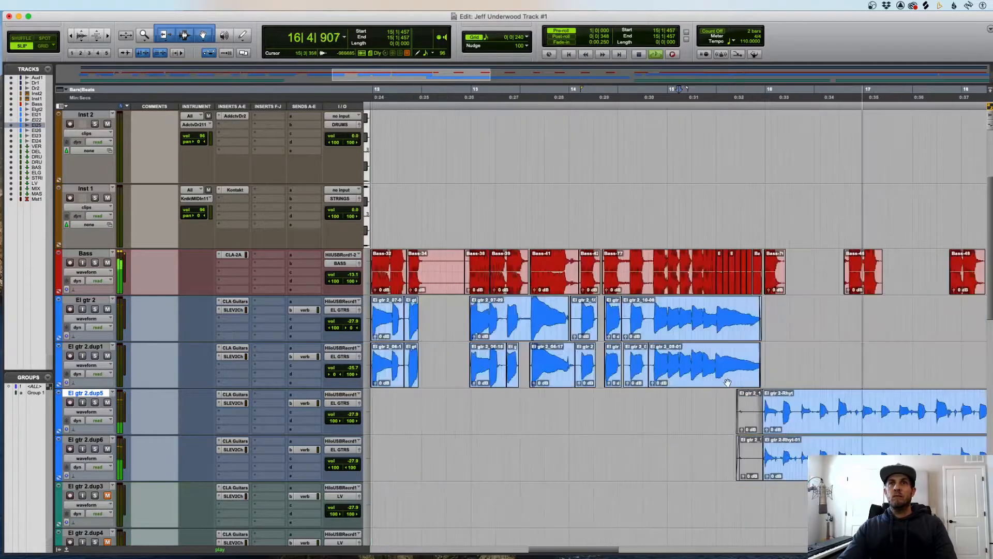
{"action": "key", "text": "r"}
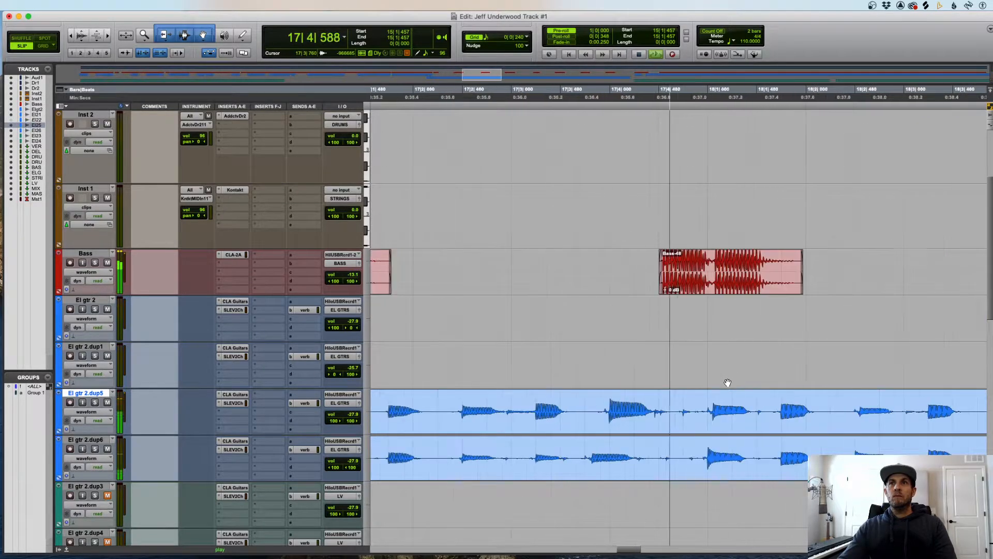
{"action": "key", "text": "space"}
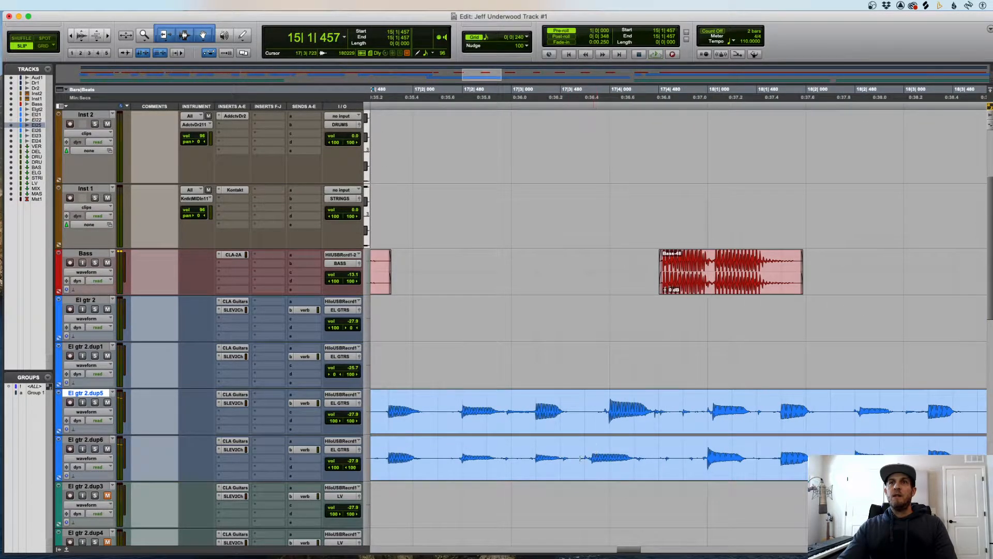
- Duplicate the El gtr 2.dup5 and El gtr 2.dup6 tracks once, keeping all data and inserting the copies after the last selected track
{"action": "left_click", "coordinate": [580, 448]}
{"action": "key", "text": "r"}
{"action": "key", "text": "r"}
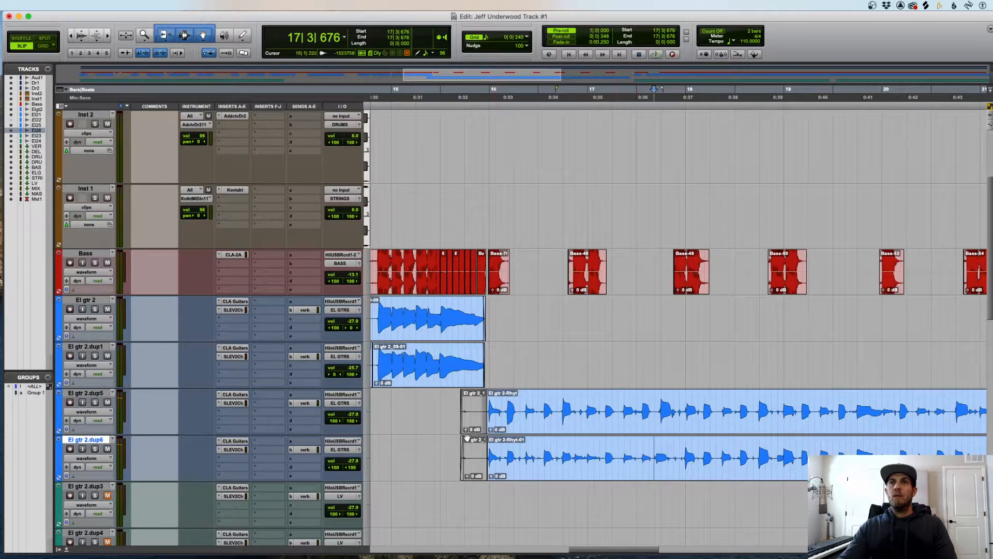
{"action": "left_click", "coordinate": [86, 393], "text": "shift"}
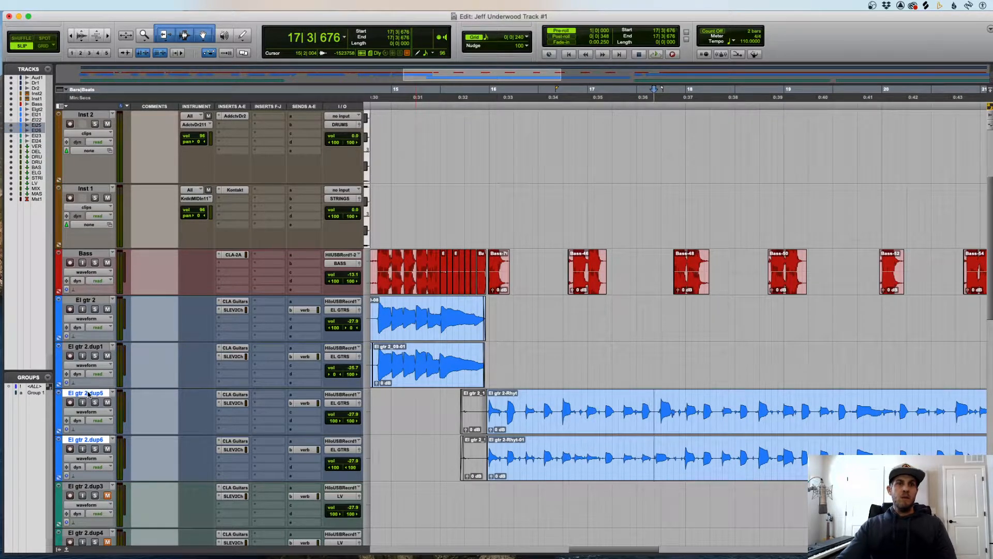
{"action": "key", "text": "alt+shift+d"}
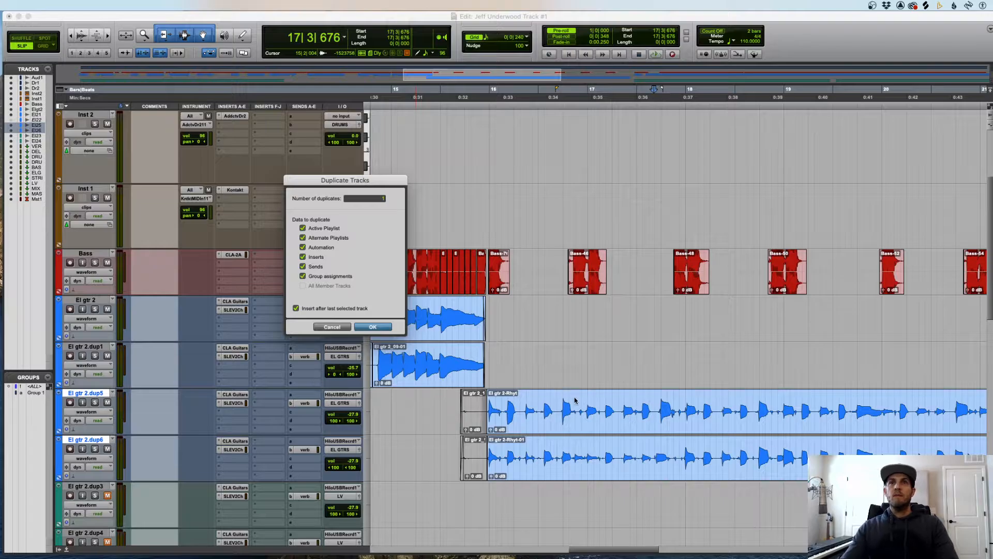
{"action": "key", "text": "Return"}
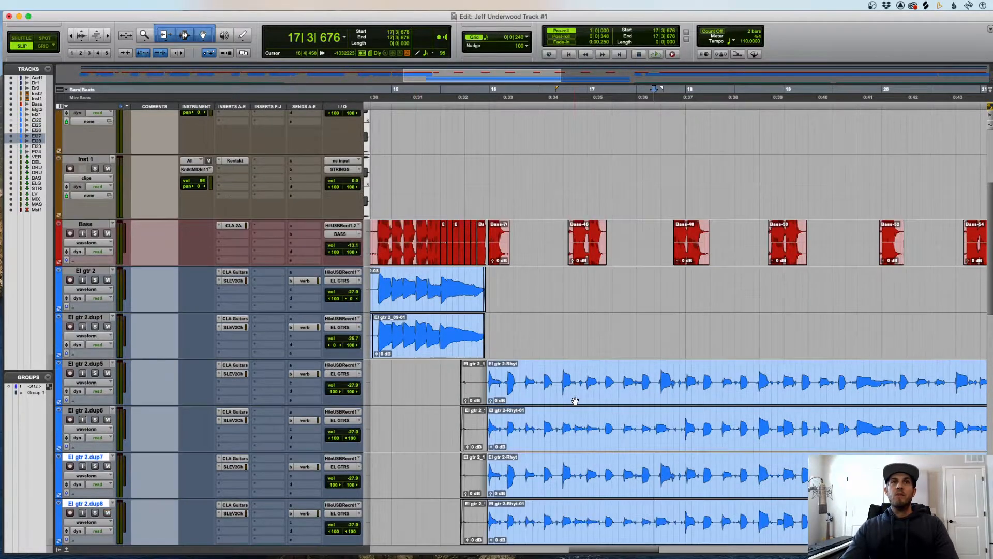
- Delete the long quantized clips starting at bar 16 from El gtr 2.dup7 and El gtr 2.dup8
{"action": "key", "text": "r"}
{"action": "left_click", "coordinate": [885, 444]}
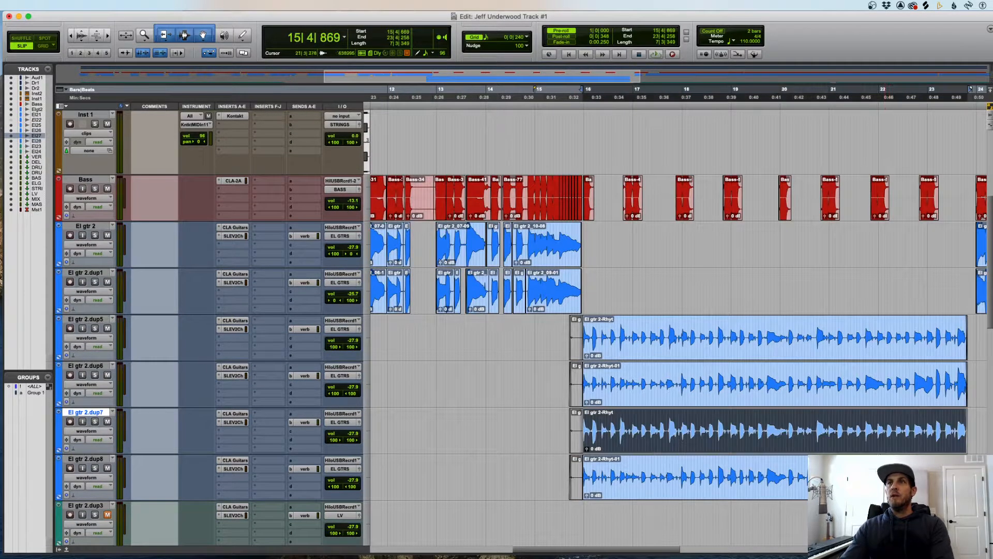
{"action": "key", "text": "Delete"}
{"action": "left_click", "coordinate": [784, 476]}
{"action": "key", "text": "Delete"}
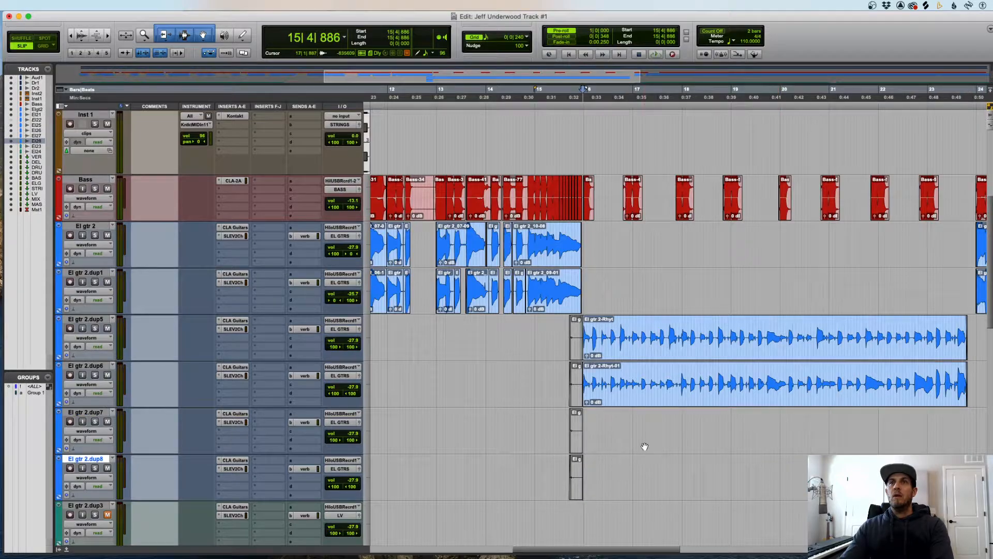
- Extend the short original clips on El gtr 2.dup7 and El gtr 2.dup8 from 15|3|795 to the end of the quantized clips above
{"action": "left_click", "coordinate": [577, 432]}
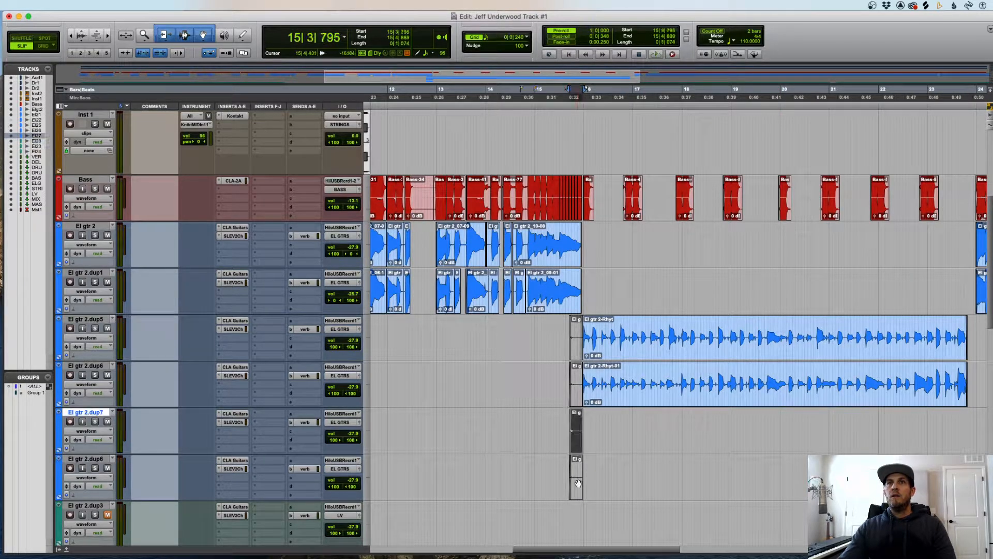
{"action": "left_click", "coordinate": [576, 478], "text": "shift"}
{"action": "key", "text": "t"}
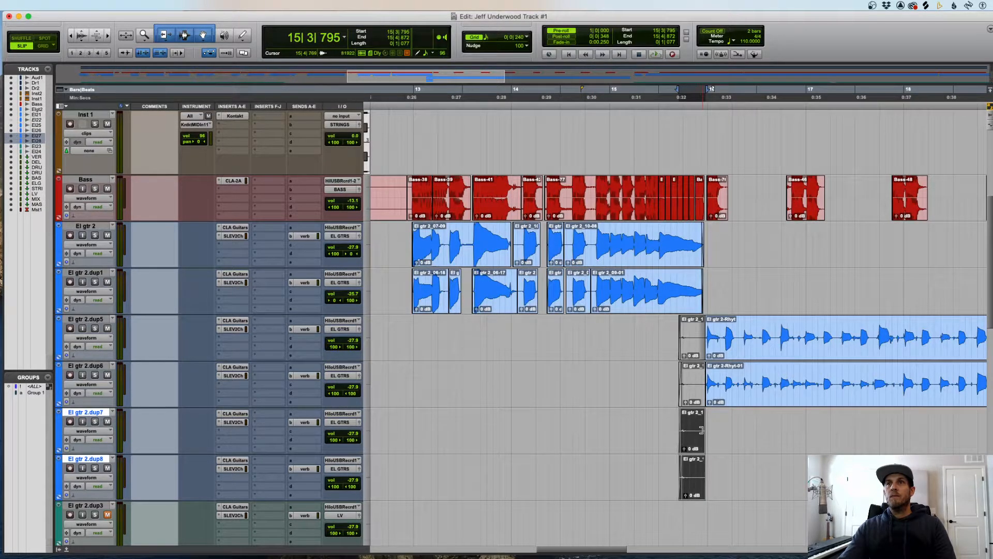
{"action": "left_click_drag", "start_coordinate": [701, 430], "coordinate": [929, 433]}
{"action": "key", "text": "r"}
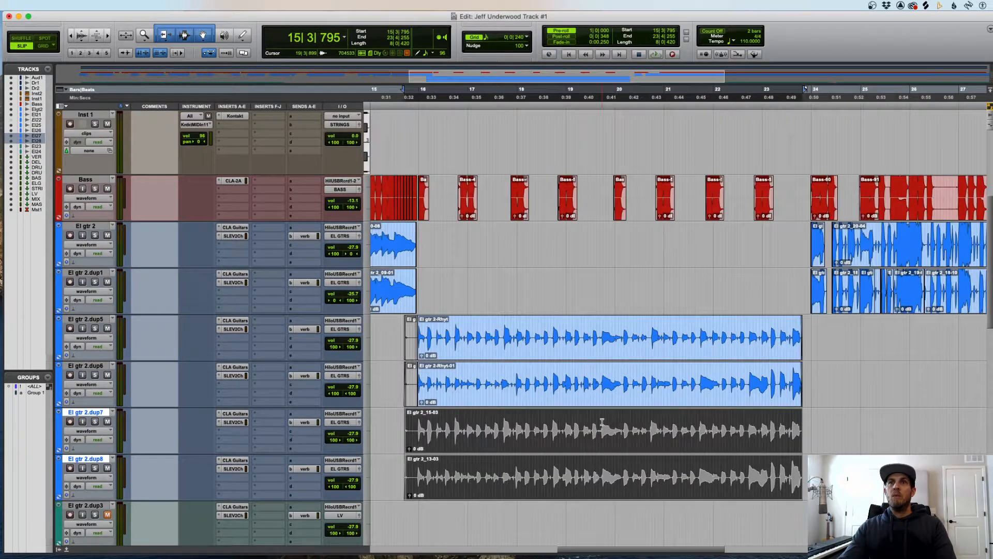
- Trim the quantized clips on El gtr 2.dup5 and El gtr 2.dup6 to start just before bar 16's first note, deleting the leftover sliver
{"action": "left_click", "coordinate": [424, 421]}
{"action": "key", "text": "t"}
{"action": "key", "text": "t"}
{"action": "key", "text": "t"}
{"action": "key", "text": "t"}
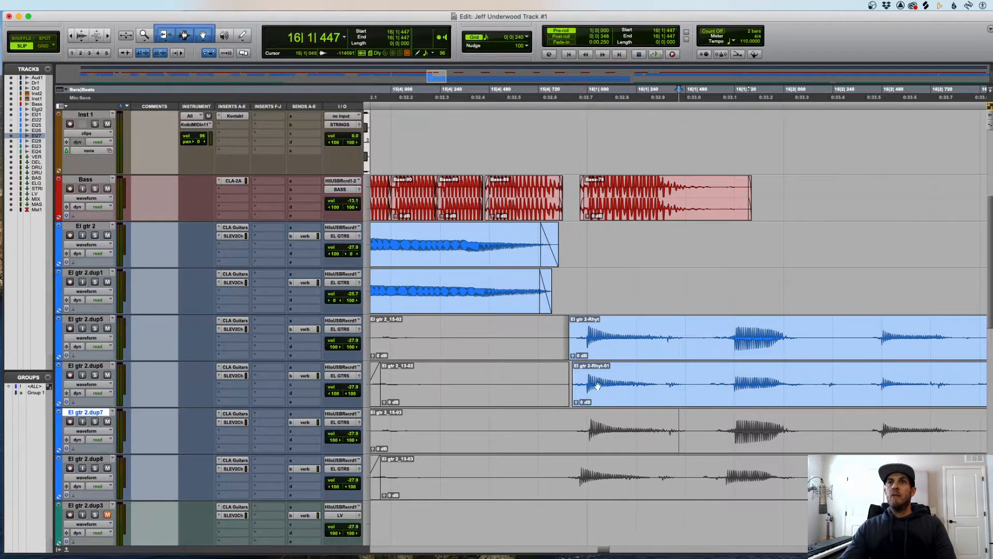
{"action": "left_click_drag", "start_coordinate": [582, 380], "coordinate": [586, 380]}
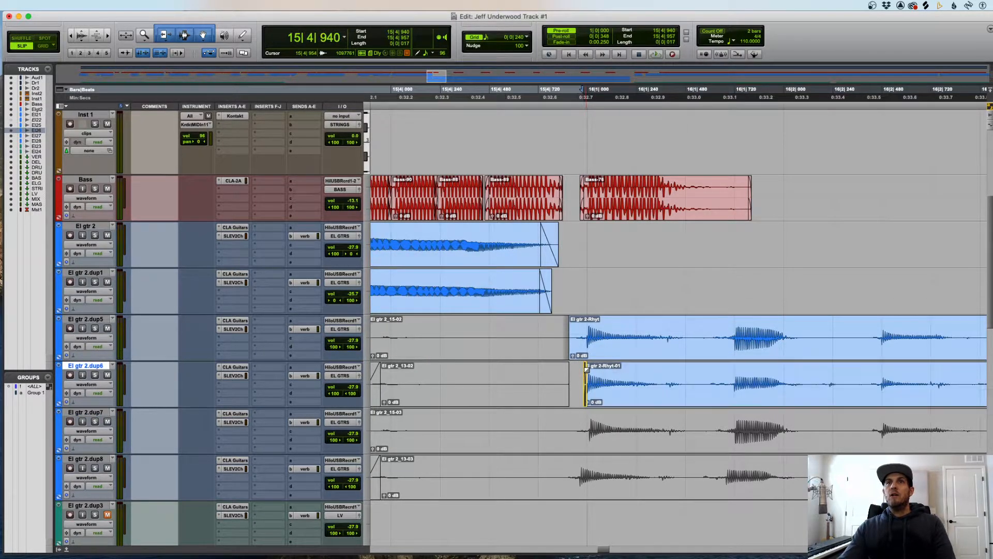
{"action": "left_click_drag", "start_coordinate": [575, 335], "coordinate": [583, 334]}
{"action": "key", "text": "Delete"}
{"action": "double_click", "coordinate": [571, 344]}
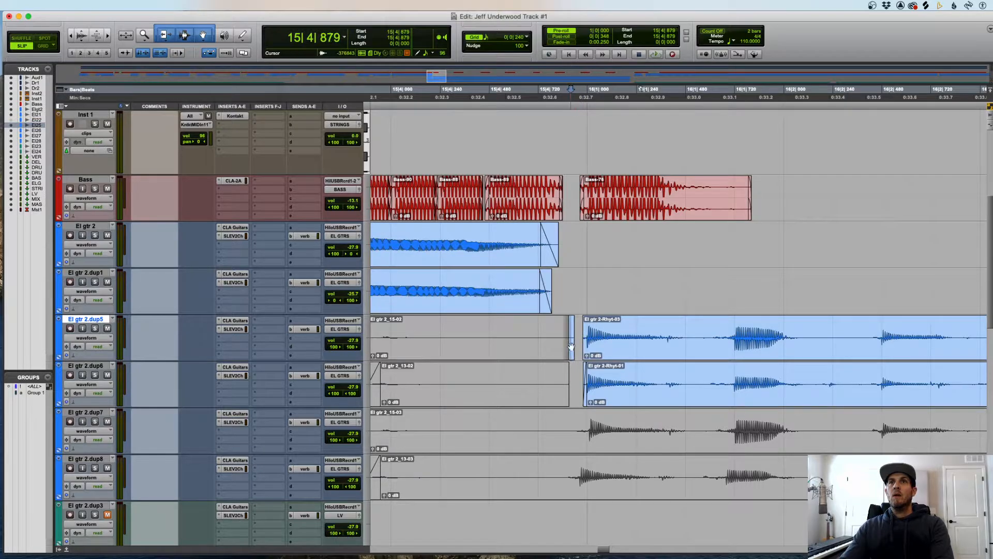
{"action": "key", "text": "Delete"}
- Play the trimmed clip starts at bar 16 and continue from 16|1|912 to check the quantized guitars against the original takes
{"action": "left_click", "coordinate": [609, 327]}
{"action": "key", "text": "space"}
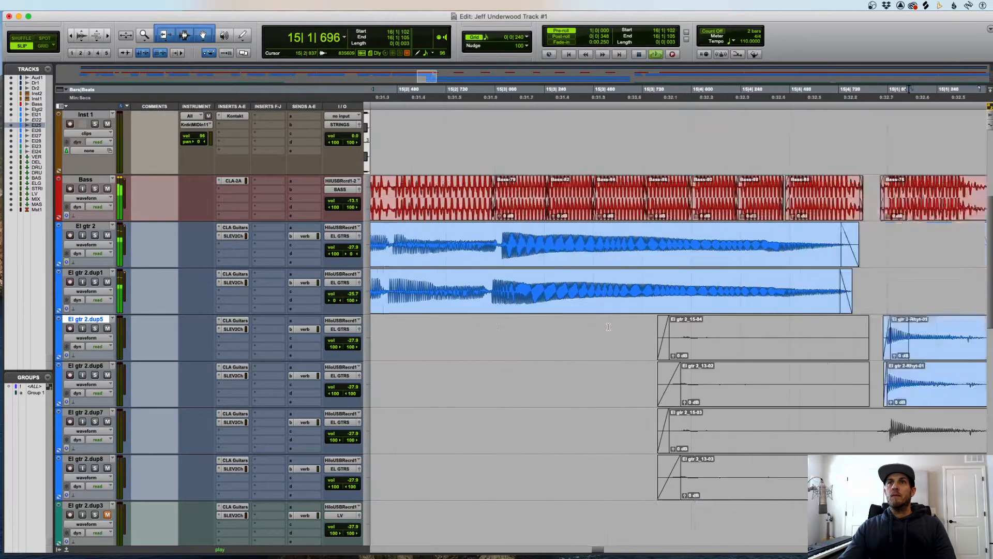
{"action": "scroll", "coordinate": [608, 327], "scroll_direction": "down", "scroll_amount": 2}
{"action": "key", "text": "space"}
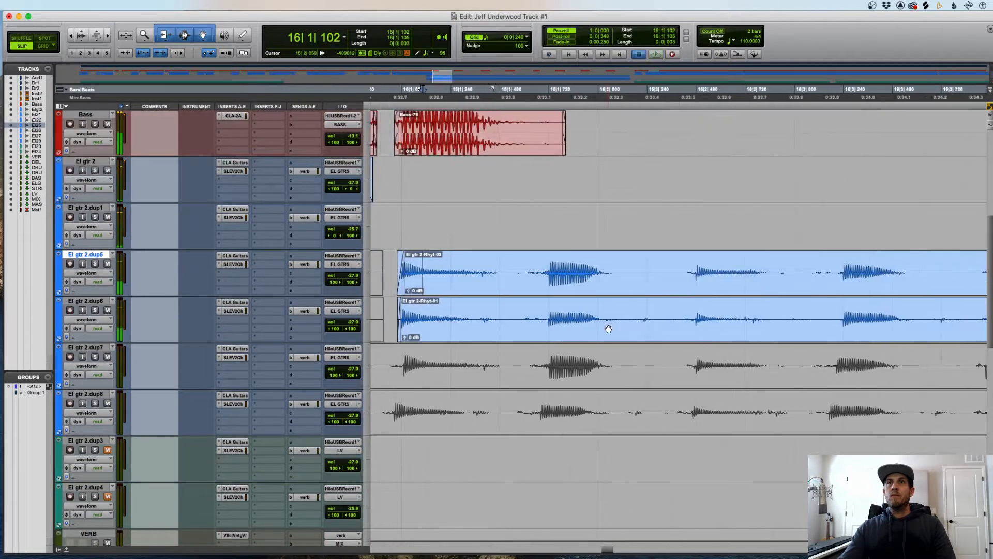
{"action": "left_click", "coordinate": [588, 306]}
{"action": "key", "text": "space"}
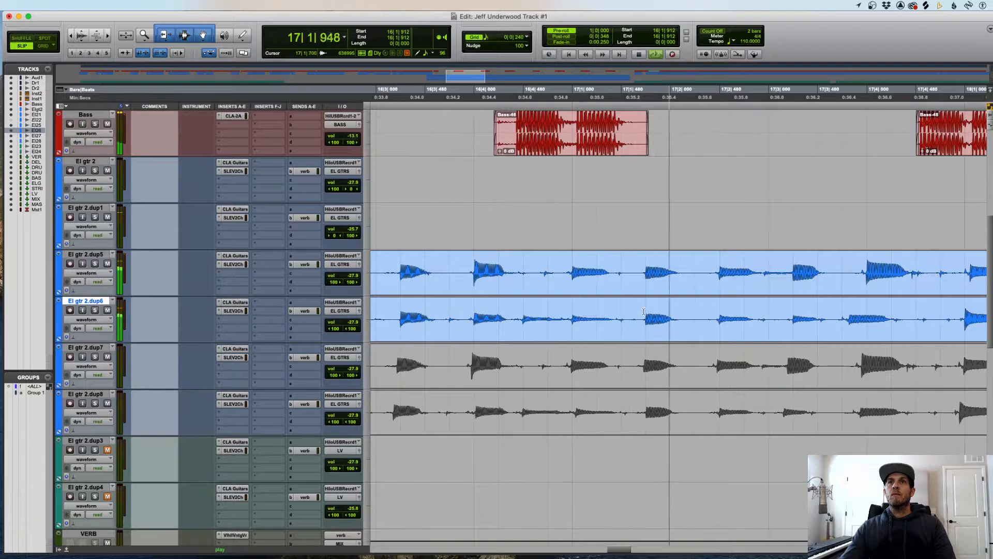
{"action": "key", "text": "space"}
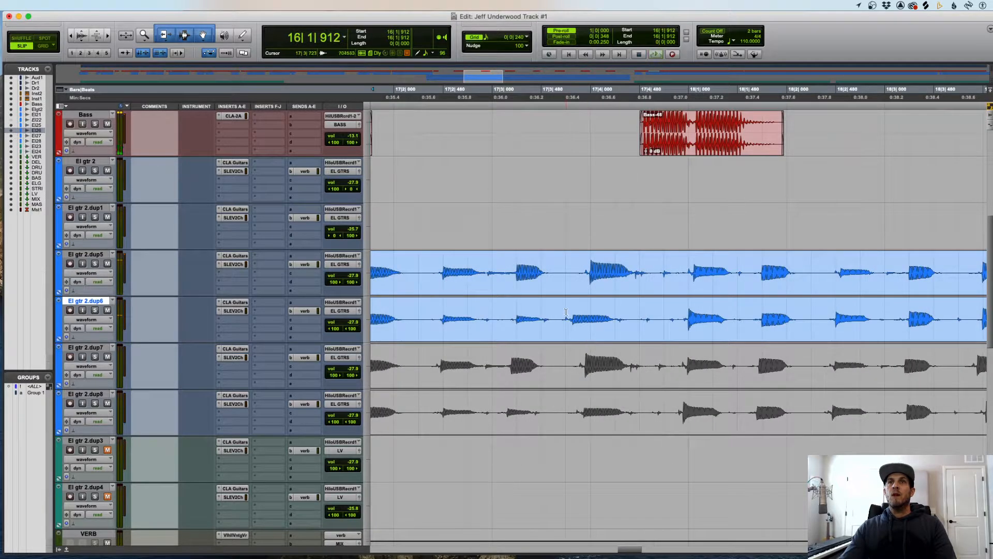
- Replace the badly warped note near 17|4 on El gtr 2.dup6 with the original note from El gtr 2.dup8 and play it back
{"action": "left_click_drag", "start_coordinate": [566, 397], "coordinate": [618, 333]}
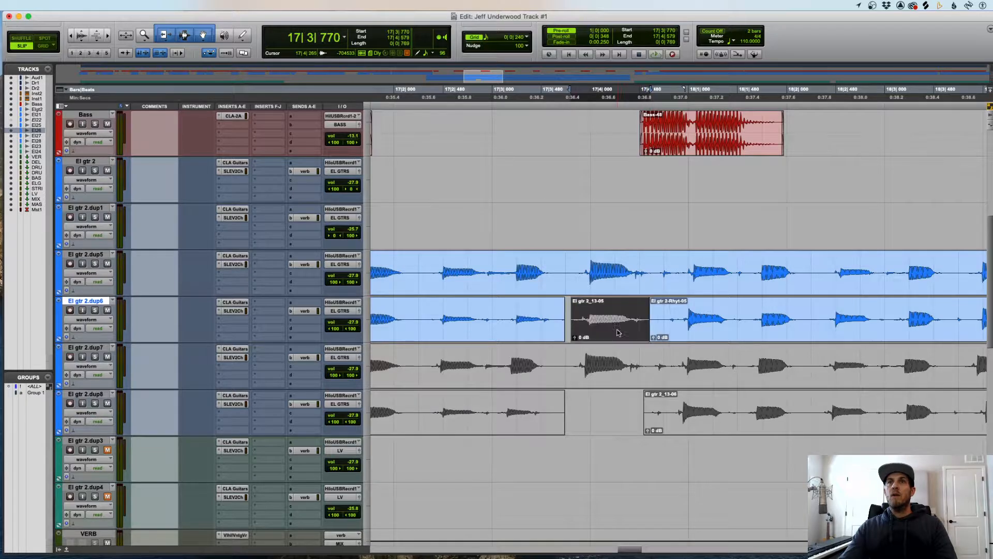
{"action": "left_click", "coordinate": [614, 322]}
{"action": "key", "text": "space"}
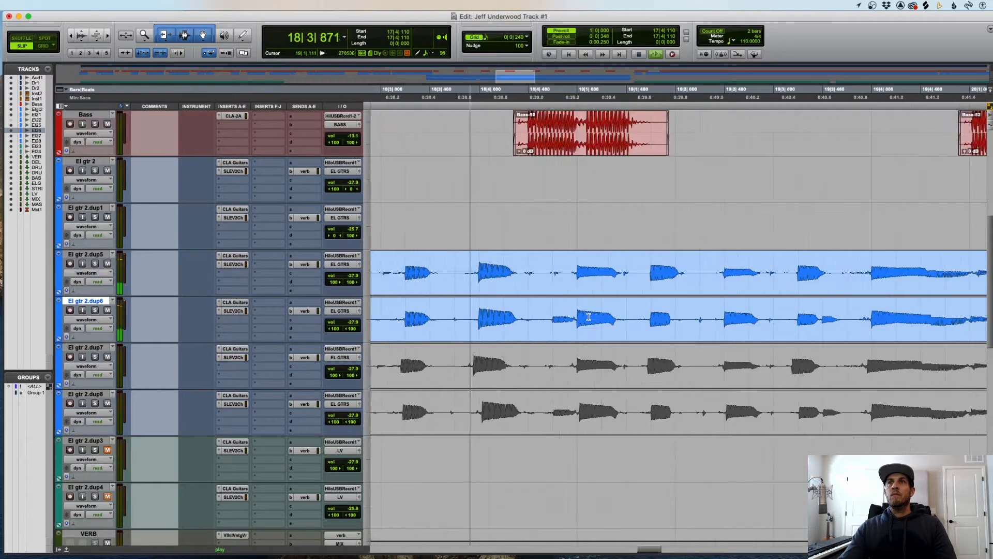
- Delete the stray note just before bar 19 on El gtr 2.dup6 and play on from 19|1|243
{"action": "key", "text": "space"}
{"action": "left_click_drag", "start_coordinate": [550, 316], "coordinate": [573, 314]}
{"action": "key", "text": "Delete"}
{"action": "key", "text": "space"}
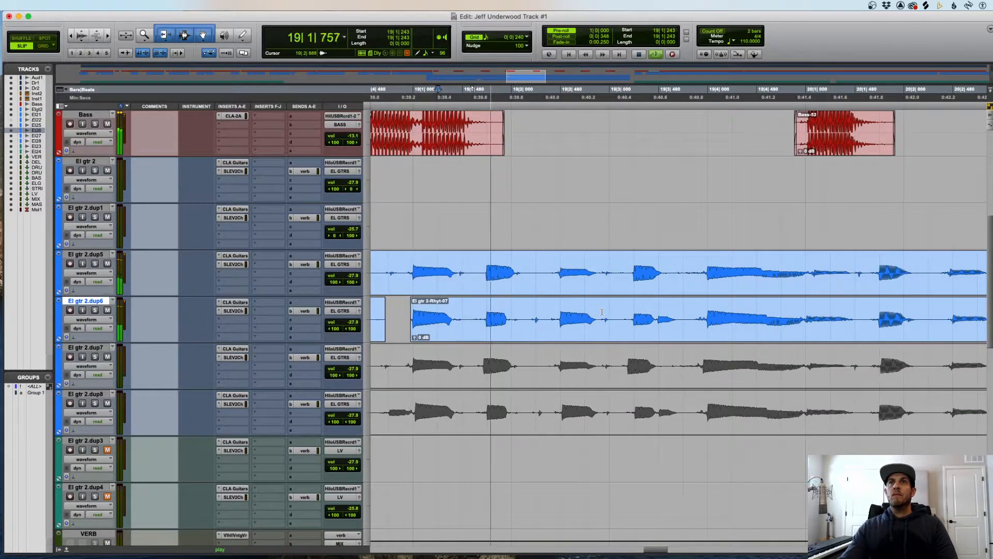
- Remove the extra short note around 19|3|815 on El gtr 2.dup6 and resume playback from there
{"action": "key", "text": "space"}
{"action": "left_click_drag", "start_coordinate": [678, 317], "coordinate": [653, 317]}
{"action": "key", "text": "Delete"}
{"action": "key", "text": "space"}
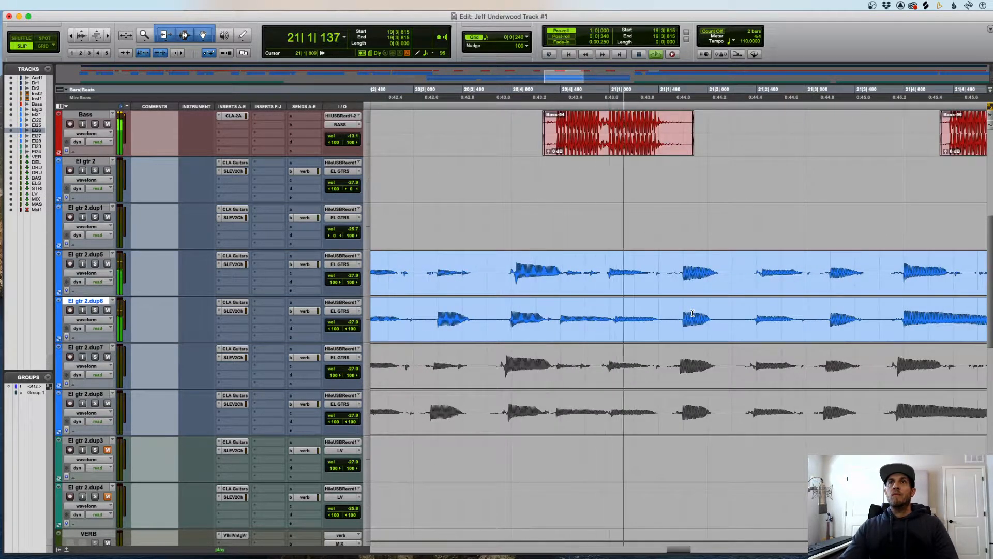
- Reposition playback around bars 20 and 21 and listen to both quantized guitars through bar 23
{"action": "key", "text": "space"}
{"action": "left_click", "coordinate": [650, 262]}
{"action": "key", "text": "space"}
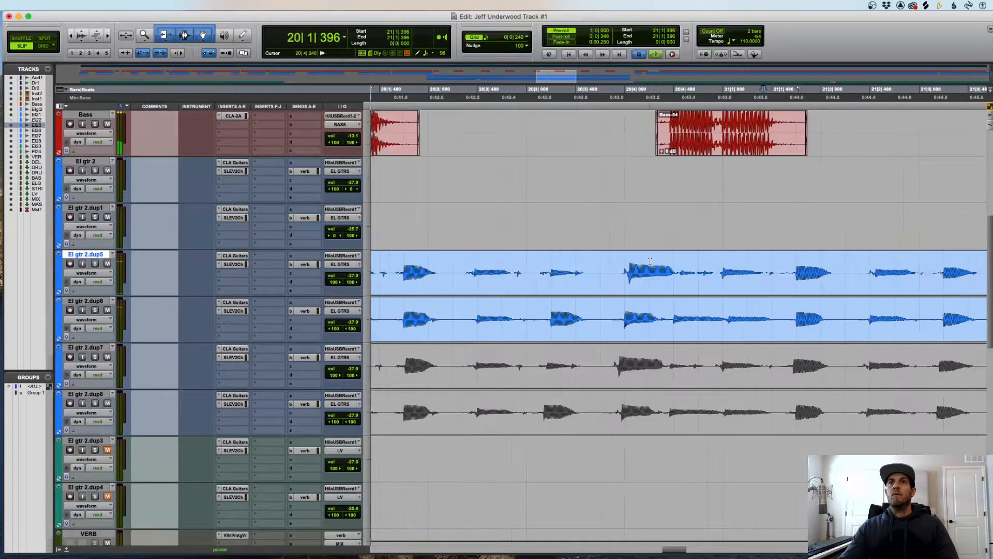
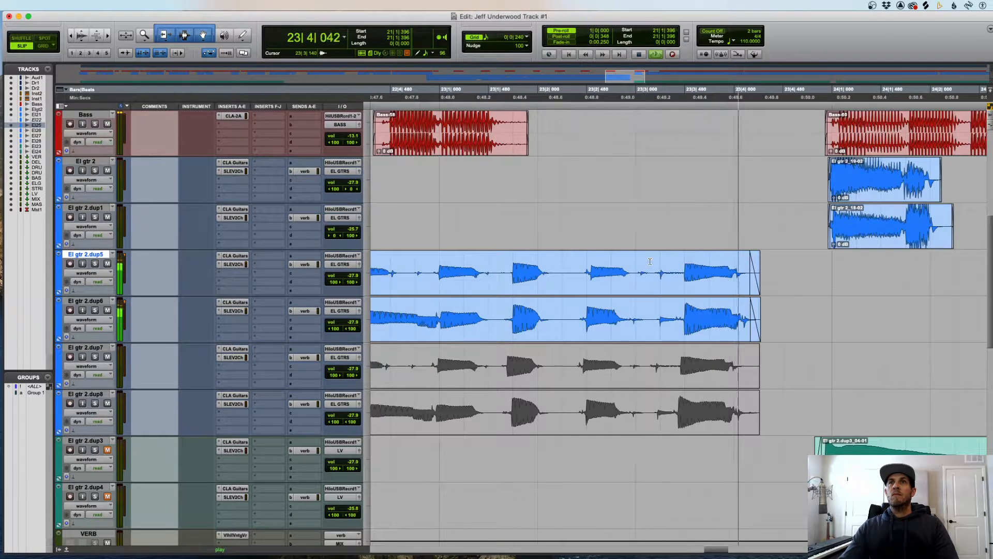
- Stop playback, then hide and make inactive the two original guitar take tracks El gtr 2.dup7 and El gtr 2.dup8
{"action": "key", "text": "r"}
{"action": "key", "text": "r"}
{"action": "key", "text": "r"}
{"action": "key", "text": "r"}
{"action": "key", "text": "r"}
{"action": "key", "text": "r"}
{"action": "key", "text": "space"}
{"action": "left_click_drag", "start_coordinate": [529, 263], "coordinate": [443, 309]}
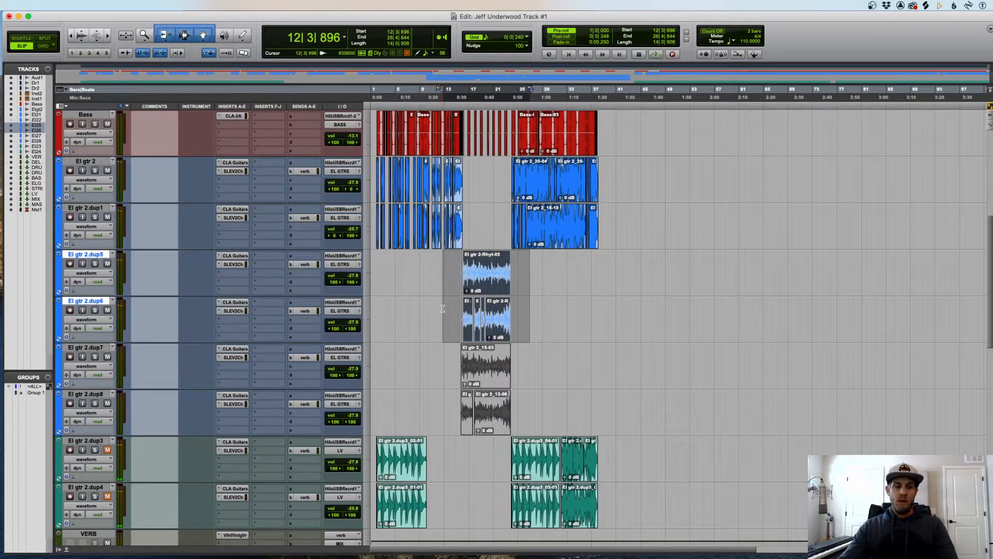
{"action": "left_click", "coordinate": [104, 350]}
{"action": "left_click", "coordinate": [89, 394], "text": "shift"}
{"action": "right_click", "coordinate": [90, 393]}
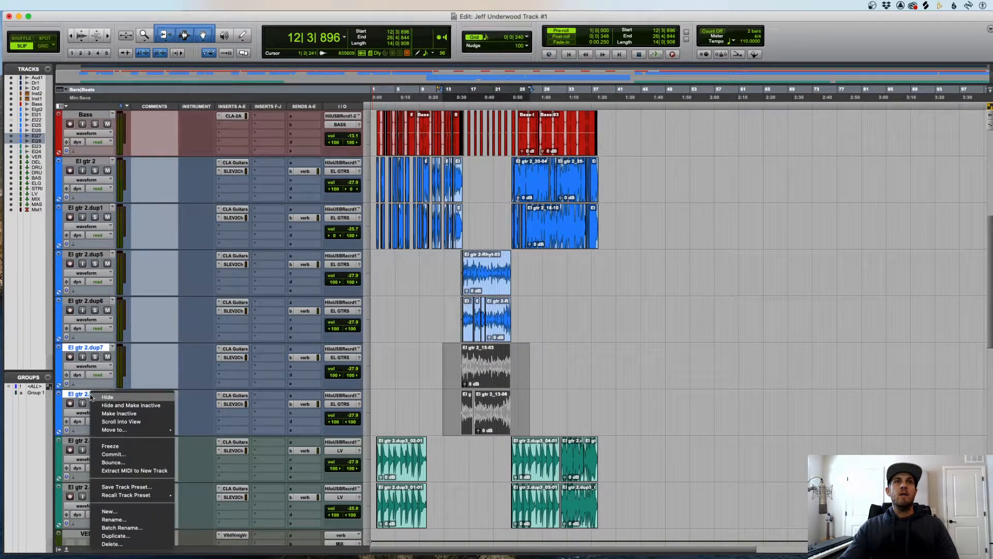
{"action": "left_click", "coordinate": [112, 407]}
- Unmute El gtr 2.dup3 and El gtr 2.dup4 and listen to them from just before bar 2
{"action": "scroll", "coordinate": [460, 346], "scroll_direction": "up", "scroll_amount": 6}
{"action": "scroll", "coordinate": [460, 345], "scroll_direction": "down", "scroll_amount": 4}
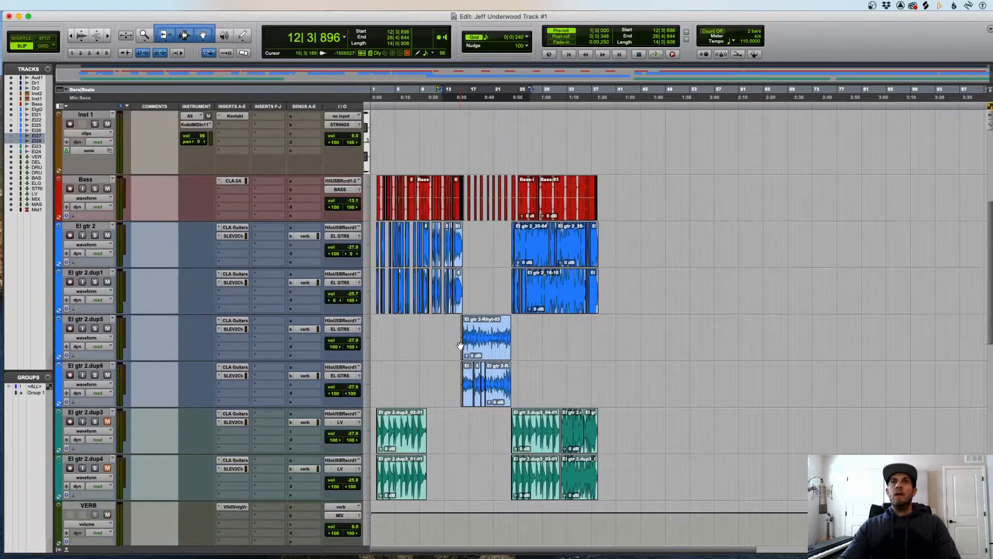
{"action": "scroll", "coordinate": [454, 333], "scroll_direction": "down", "scroll_amount": 3}
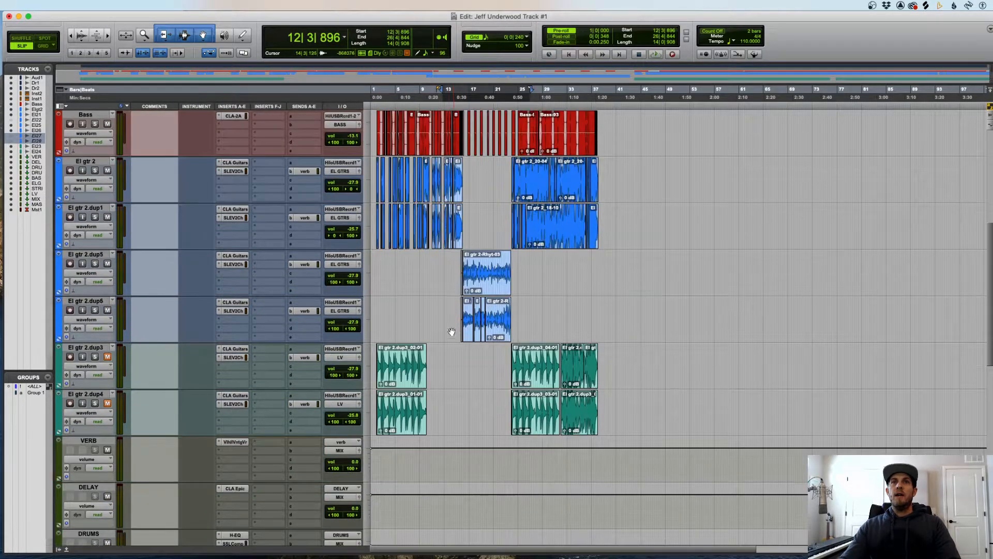
{"action": "left_click", "coordinate": [378, 314]}
{"action": "key", "text": "super+bracketright"}
{"action": "key", "text": "super+bracketright"}
{"action": "key", "text": "super+bracketright"}
{"action": "key", "text": "super+bracketright"}
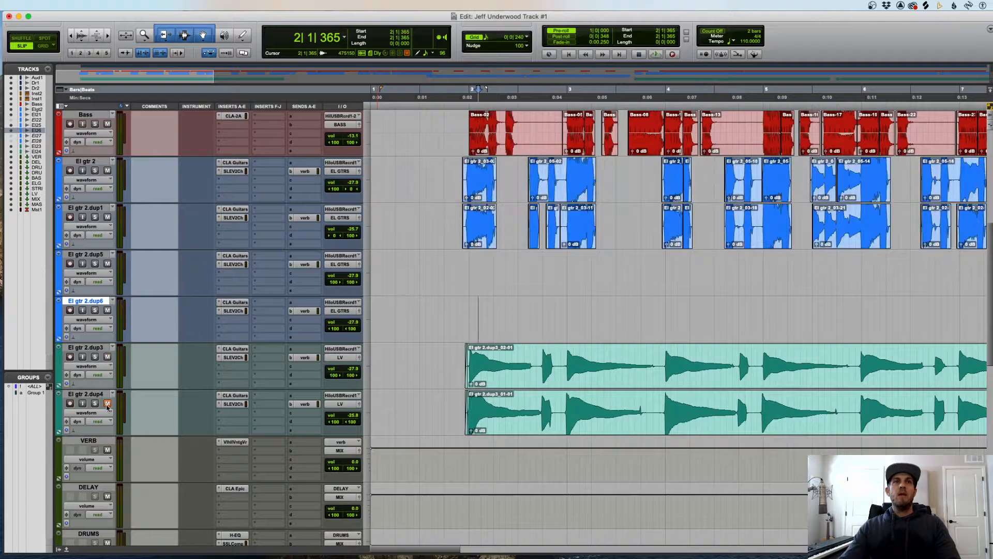
{"action": "key", "text": "super+bracketright"}
{"action": "key", "text": "super+bracketright"}
{"action": "key", "text": "super+bracketleft"}
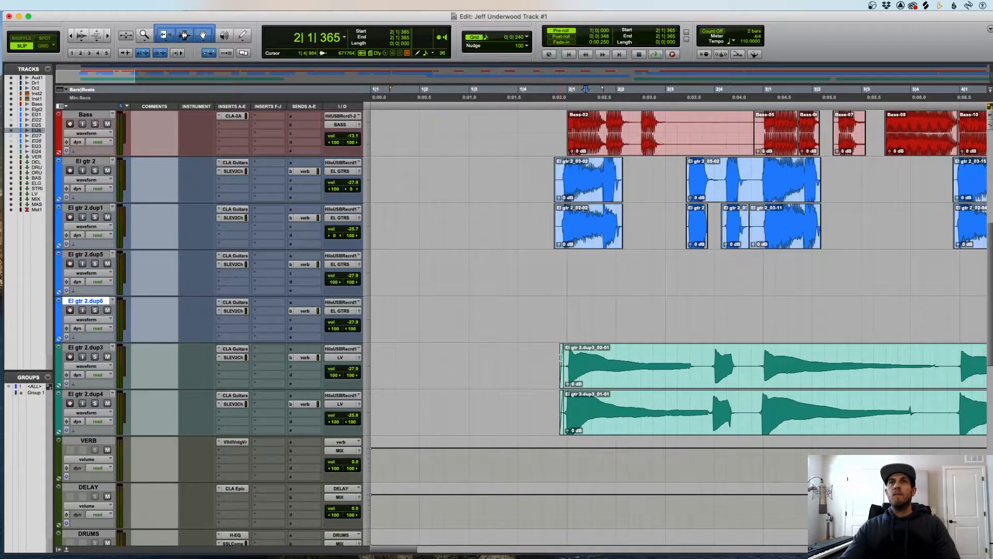
{"action": "key", "text": "space"}
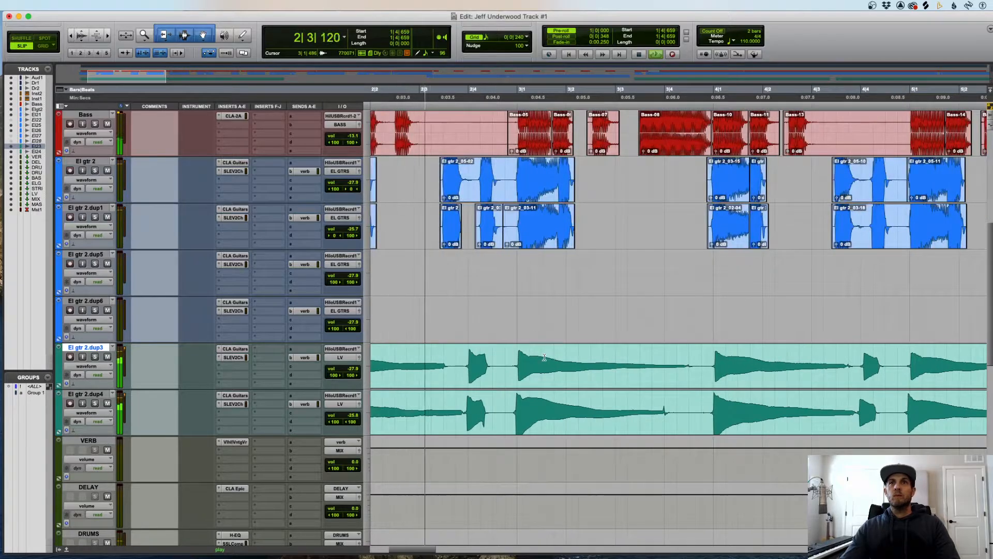
{"action": "key", "text": "super+bracketright"}
{"action": "key", "text": "super+bracketleft"}
{"action": "key", "text": "super+bracketleft"}
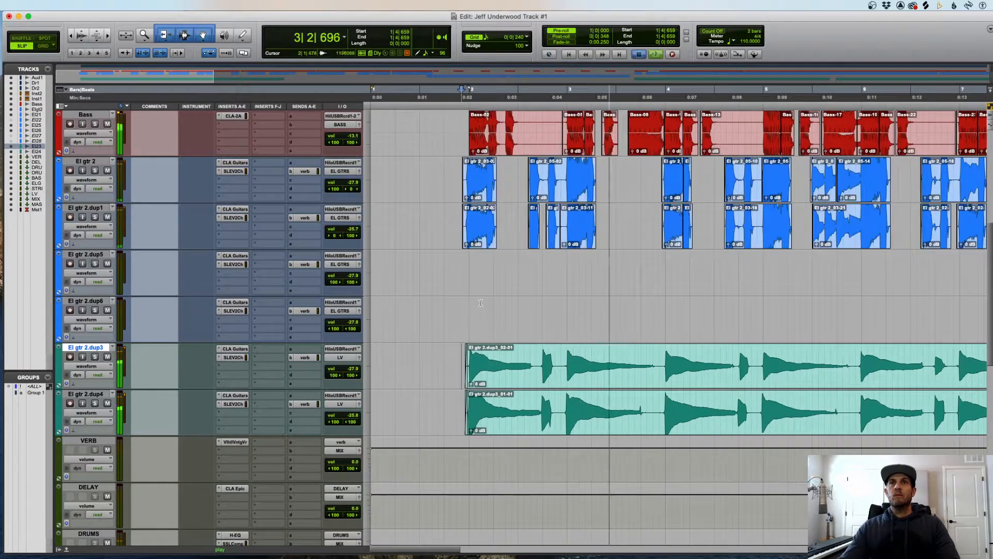
{"action": "left_click", "coordinate": [481, 322]}
{"action": "key", "text": "space"}
- Separate the bar 2 chord on El gtr 2.dup3, move it slightly earlier onto the downbeat and fade the cut edges
{"action": "key", "text": "super+bracketright"}
{"action": "key", "text": "super+bracketright"}
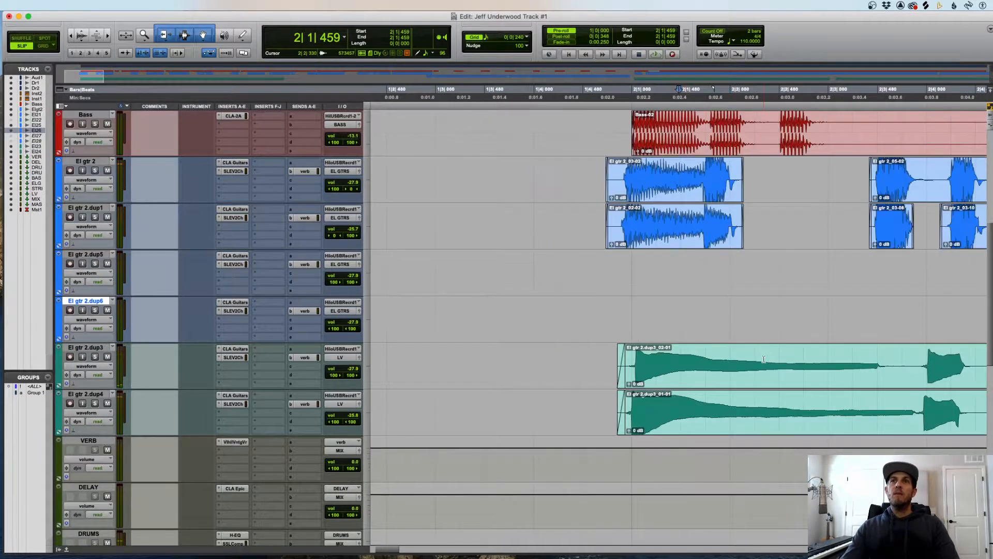
{"action": "left_click", "coordinate": [900, 360]}
{"action": "left_click_drag", "start_coordinate": [873, 371], "coordinate": [860, 379]}
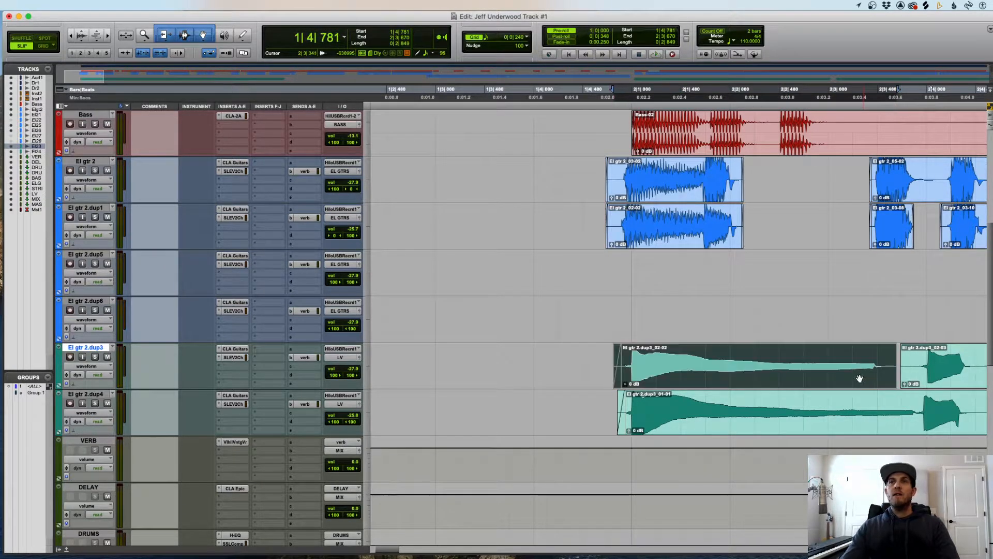
{"action": "left_click_drag", "start_coordinate": [893, 351], "coordinate": [913, 349]}
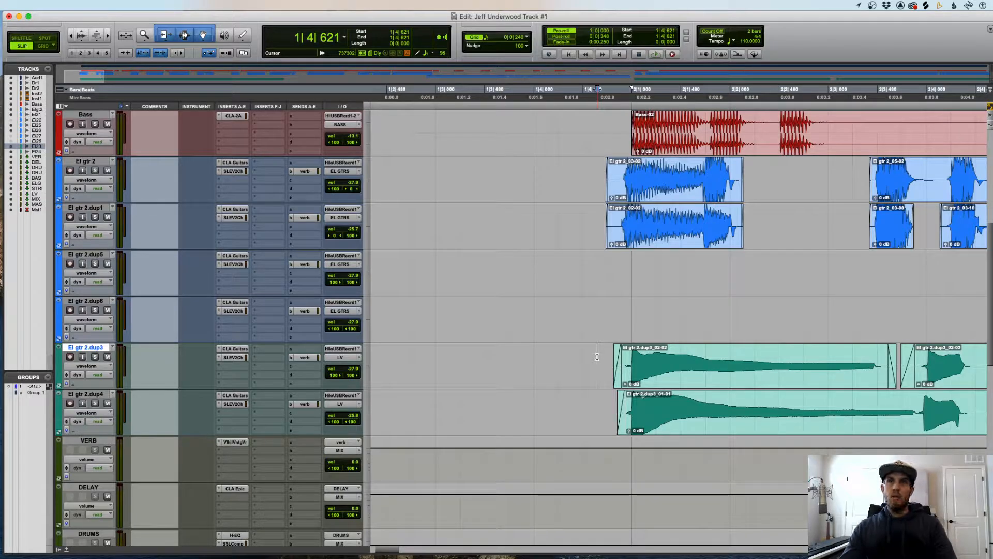
- Play from 1|4|621 through bar 5 and set El gtr 2.dup3's volume to -24.9 dB during playback
{"action": "key", "text": "r"}
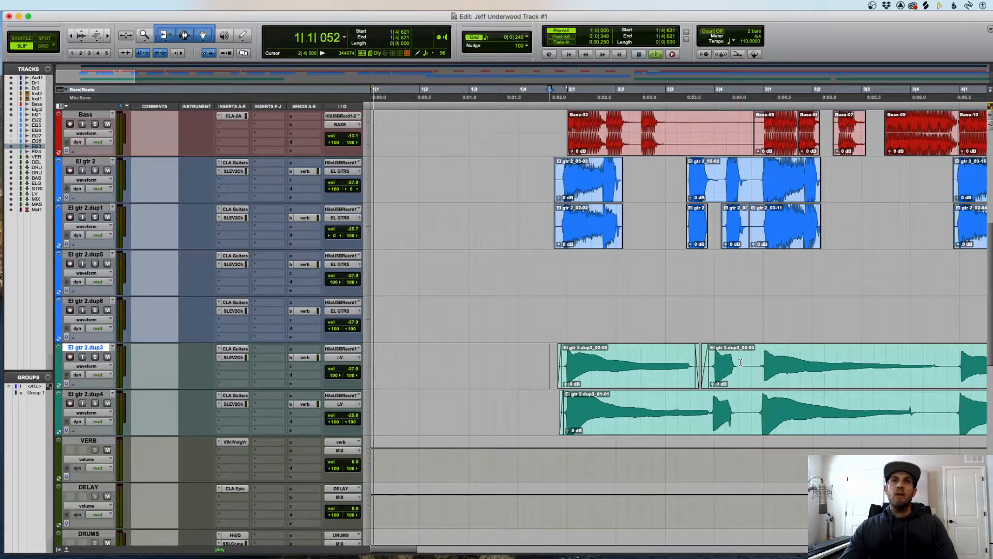
{"action": "scroll", "coordinate": [741, 362], "scroll_direction": "right", "scroll_amount": 3}
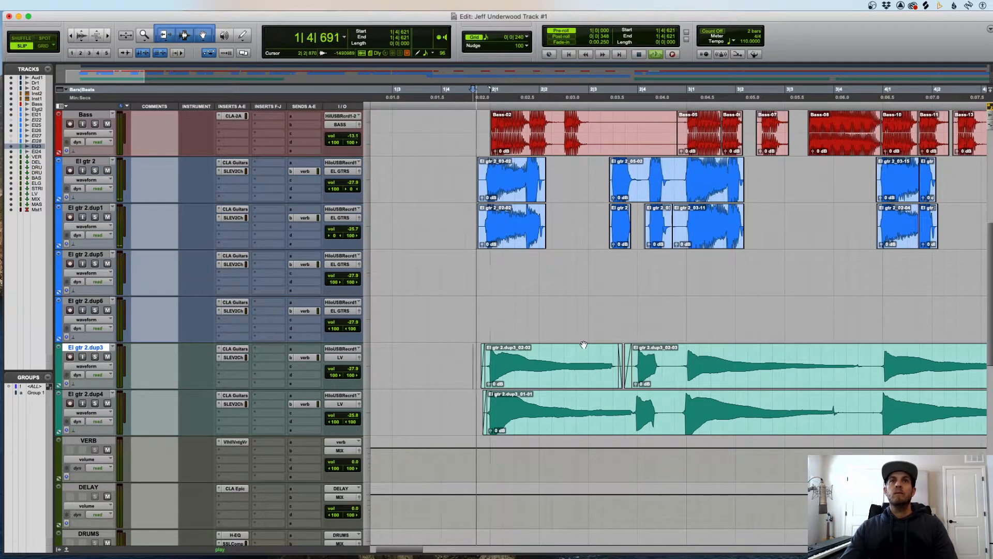
{"action": "left_click_drag", "start_coordinate": [355, 374], "coordinate": [356, 369]}
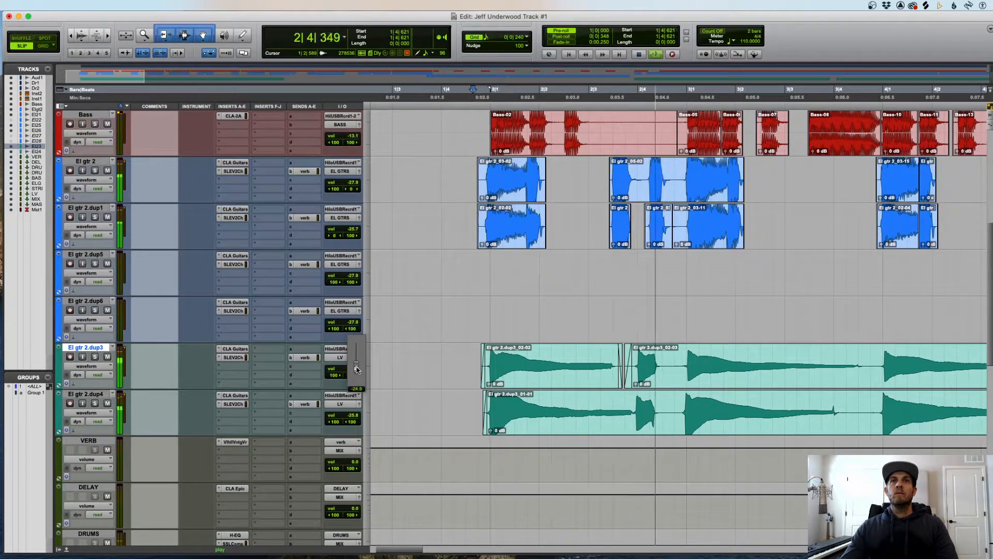
{"action": "scroll", "coordinate": [558, 395], "scroll_direction": "right", "scroll_amount": 5}
{"action": "key", "text": "t"}
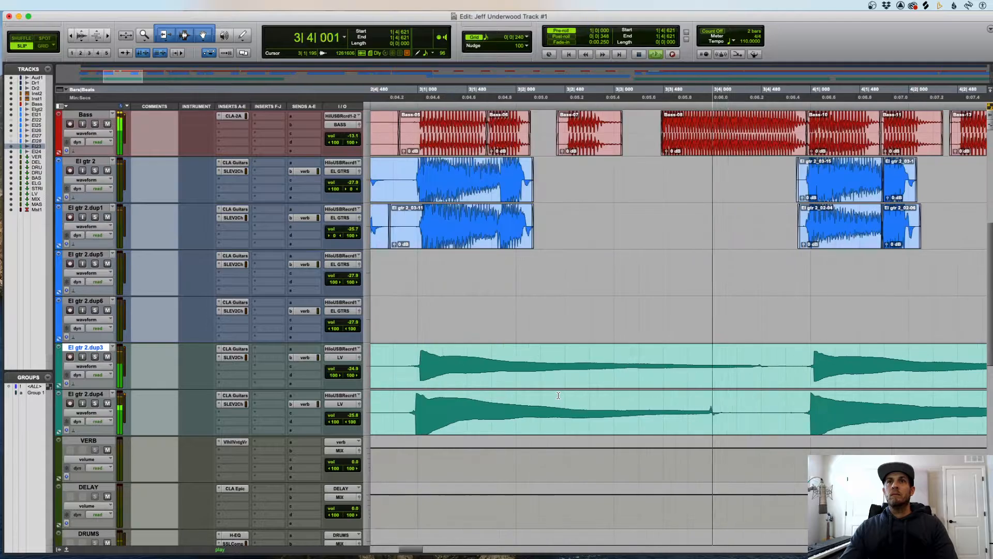
{"action": "key", "text": "r"}
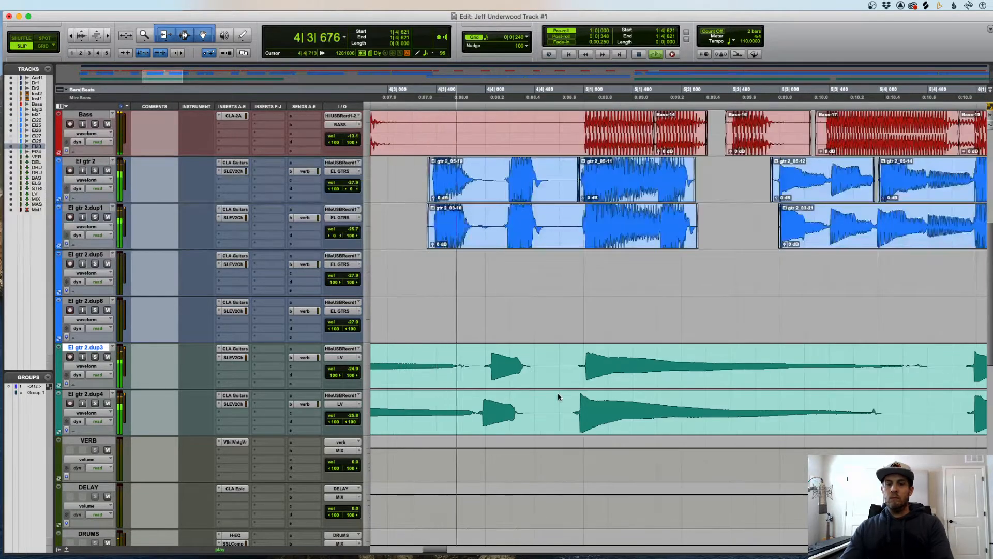
{"action": "key", "text": "r"}
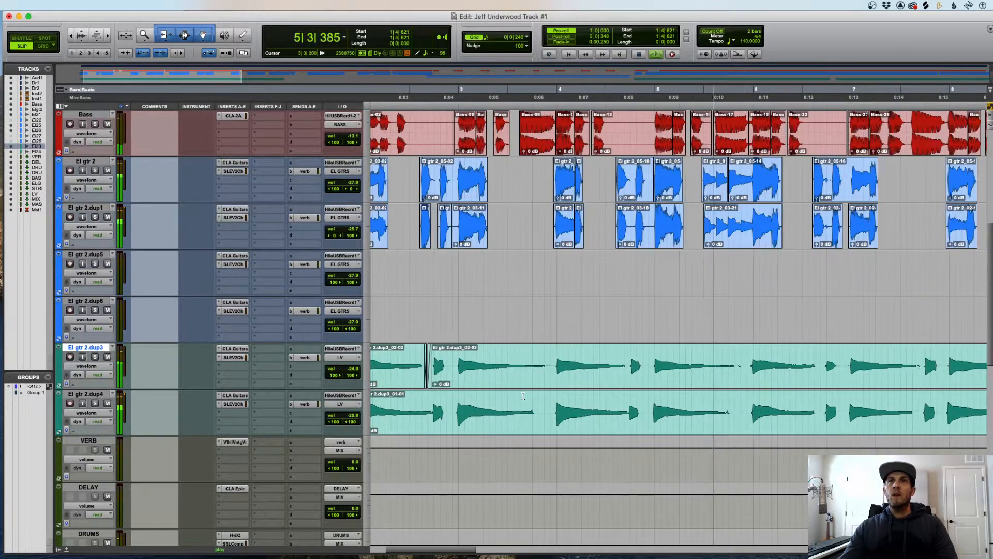
{"action": "key", "text": "space"}
- Separate the bar 4 chord on El gtr 2.dup3 and move it slightly earlier onto the downbeat
{"action": "left_click", "coordinate": [557, 401]}
{"action": "key", "text": "t"}
{"action": "key", "text": "t"}
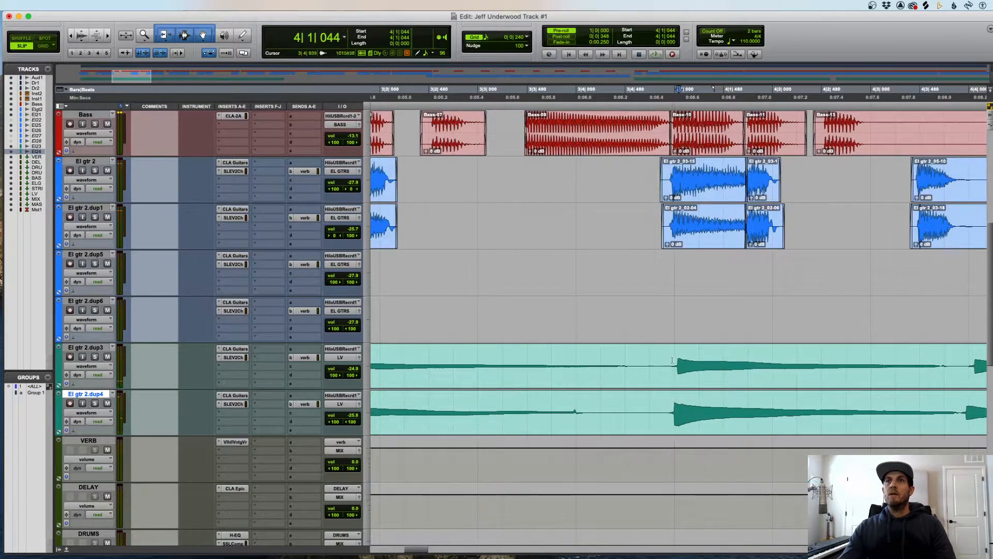
{"action": "left_click_drag", "start_coordinate": [663, 355], "coordinate": [943, 385]}
{"action": "left_click", "coordinate": [946, 383]}
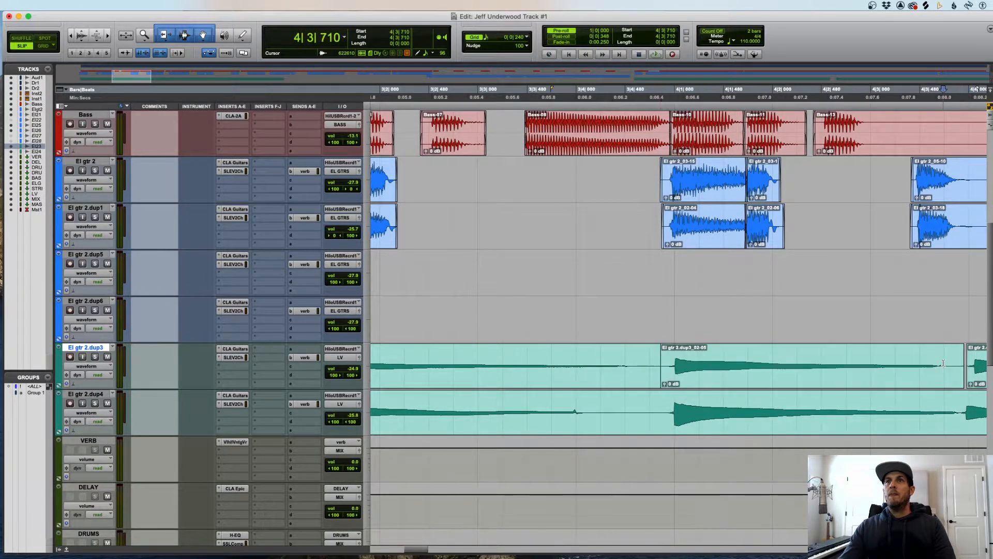
- Play around 4|3, then separate the short notes at 4|4 on El gtr 2.dup4 and El gtr 2.dup3 and align both to the beat
{"action": "key", "text": "space"}
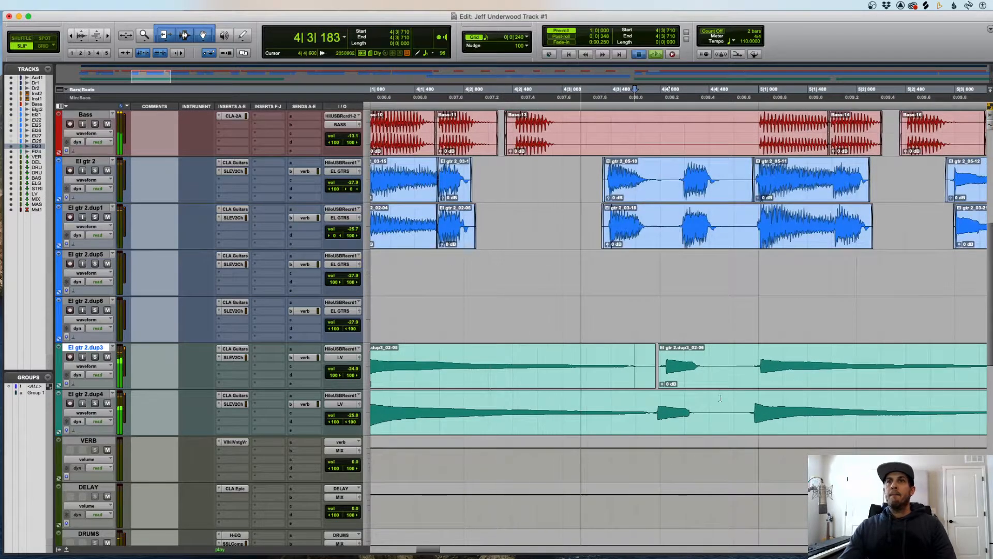
{"action": "key", "text": "space"}
{"action": "left_click_drag", "start_coordinate": [704, 413], "coordinate": [671, 426]}
{"action": "key", "text": "b"}
{"action": "left_click", "coordinate": [727, 406]}
{"action": "key", "text": "space"}
{"action": "left_click", "coordinate": [758, 360]}
{"action": "key", "text": "b"}
{"action": "left_click_drag", "start_coordinate": [741, 383], "coordinate": [737, 382]}
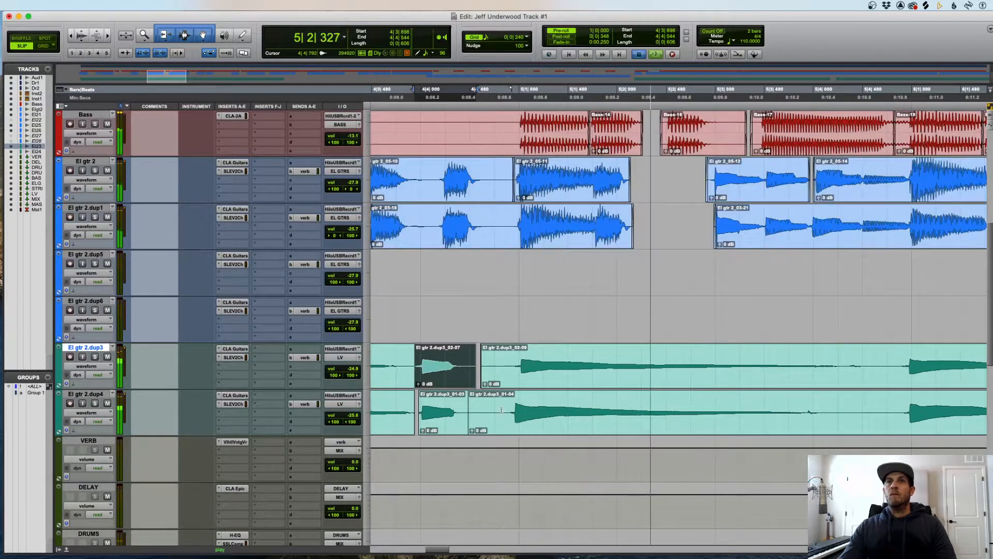
- Separate the bar 5 chord on El gtr 2.dup4, move it slightly later onto the downbeat and play on from its tail
{"action": "key", "text": "space"}
{"action": "left_click_drag", "start_coordinate": [500, 420], "coordinate": [843, 432]}
{"action": "key", "text": "b"}
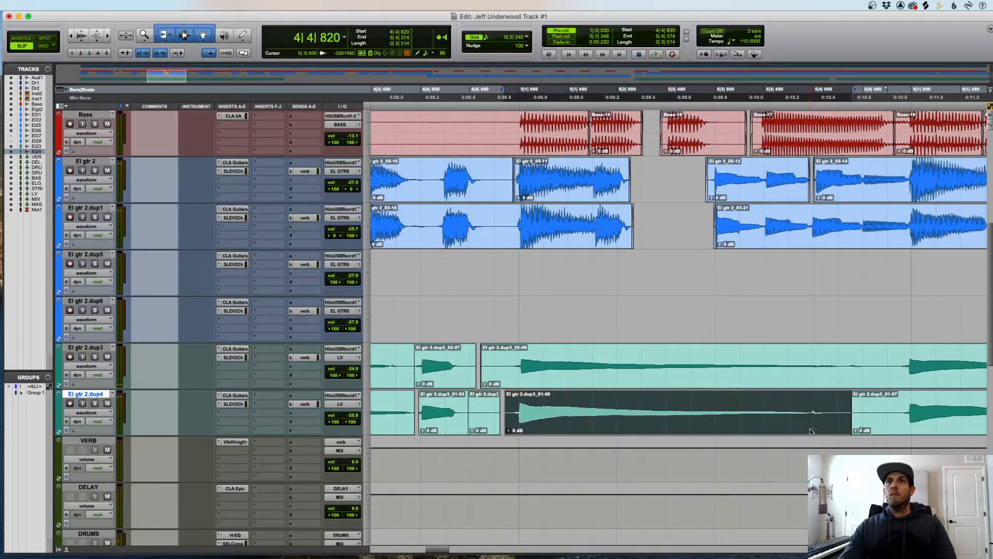
{"action": "left_click", "coordinate": [829, 416]}
{"action": "key", "text": "space"}
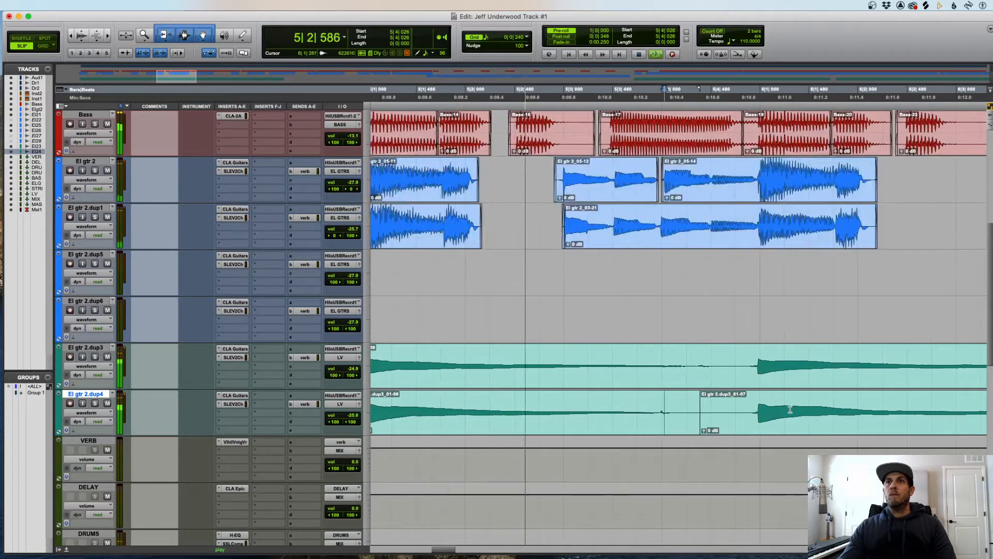
- Separate the bar 6 chords on El gtr 2.dup3 and El gtr 2.dup4 together, shift them later onto the downbeat and resume from 6|4|312
{"action": "key", "text": "space"}
{"action": "left_click_drag", "start_coordinate": [489, 365], "coordinate": [795, 418]}
{"action": "key", "text": "b"}
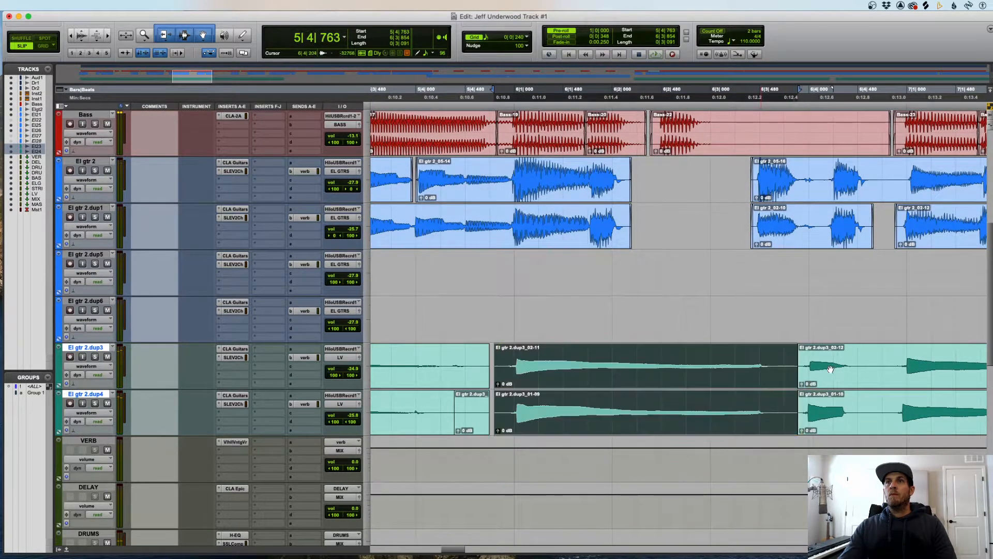
{"action": "left_click", "coordinate": [840, 357]}
{"action": "key", "text": "space"}
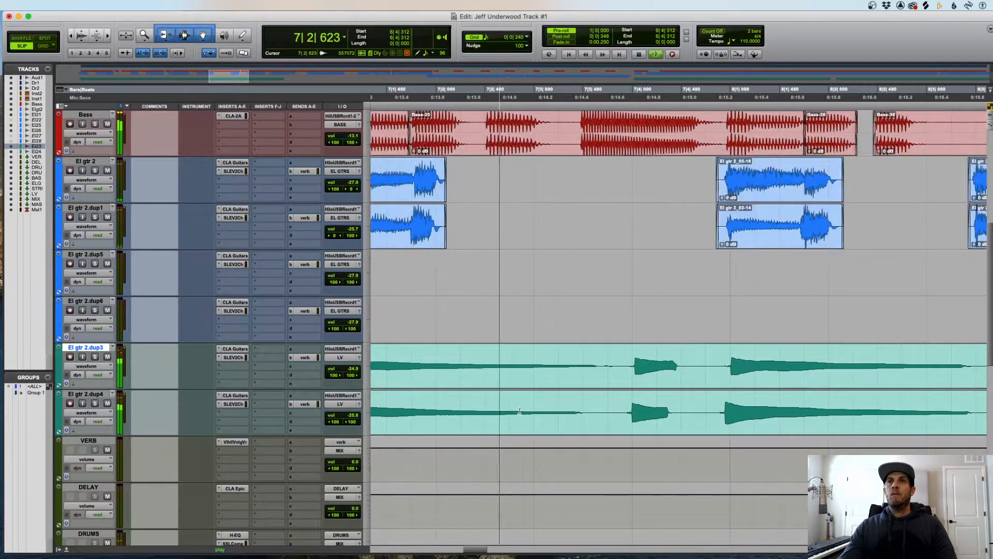
- Separate the bar 7 chord on El gtr 2.dup4, move it slightly later onto the downbeat and play from 7|3|163
{"action": "scroll", "coordinate": [519, 411], "scroll_direction": "left", "scroll_amount": 3}
{"action": "key", "text": "space"}
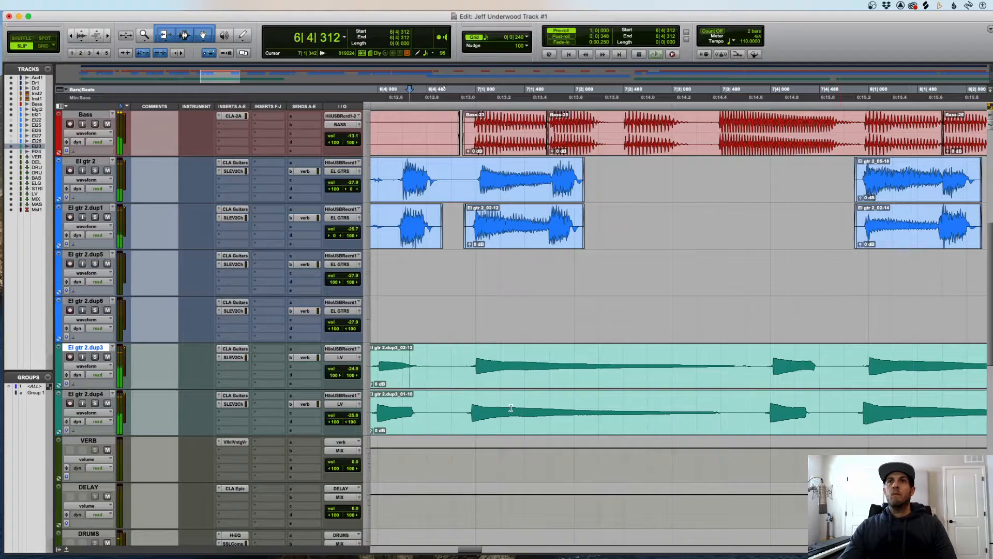
{"action": "left_click", "coordinate": [556, 403]}
{"action": "left_click_drag", "start_coordinate": [455, 408], "coordinate": [743, 428]}
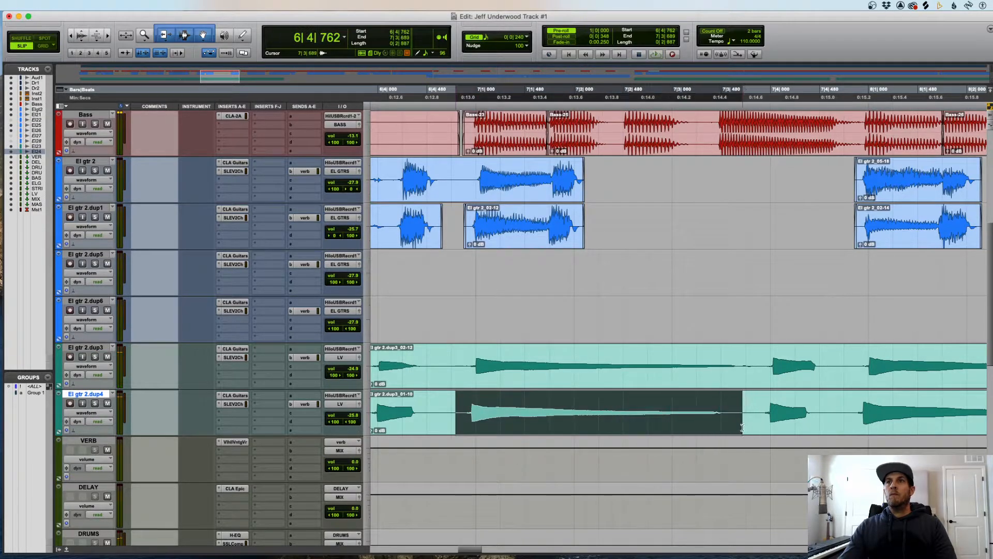
{"action": "left_click", "coordinate": [690, 417]}
{"action": "key", "text": "space"}
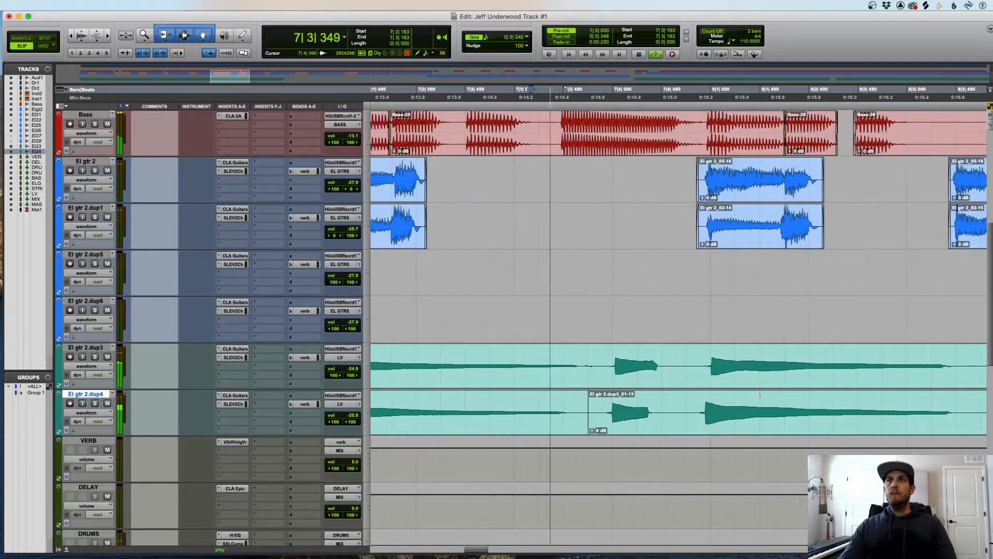
- Separate the bar 8 chord on El gtr 2.dup4 and move it later to start at 7|4|799
{"action": "left_click_drag", "start_coordinate": [550, 412], "coordinate": [838, 416]}
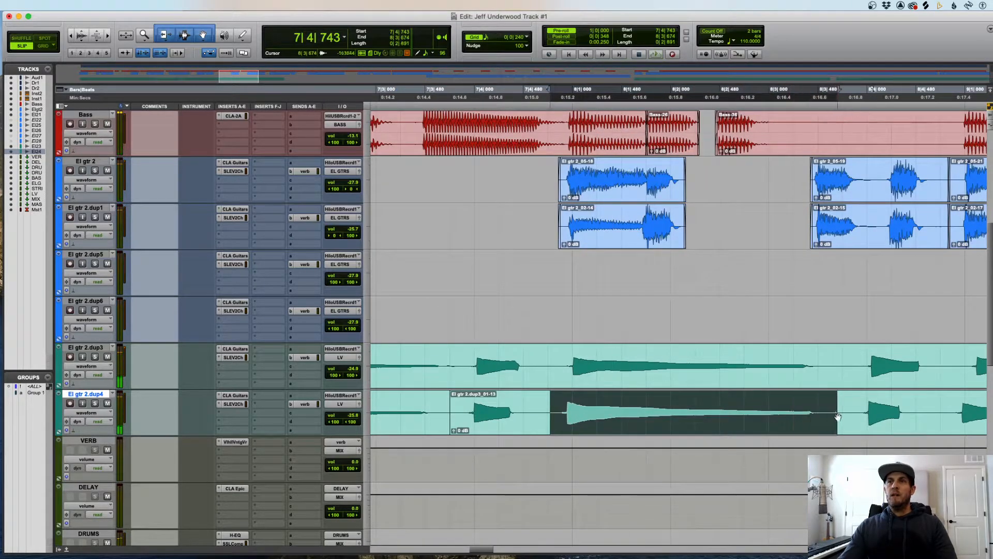
{"action": "left_click", "coordinate": [708, 425]}
{"action": "left_click_drag", "start_coordinate": [714, 424], "coordinate": [719, 423]}
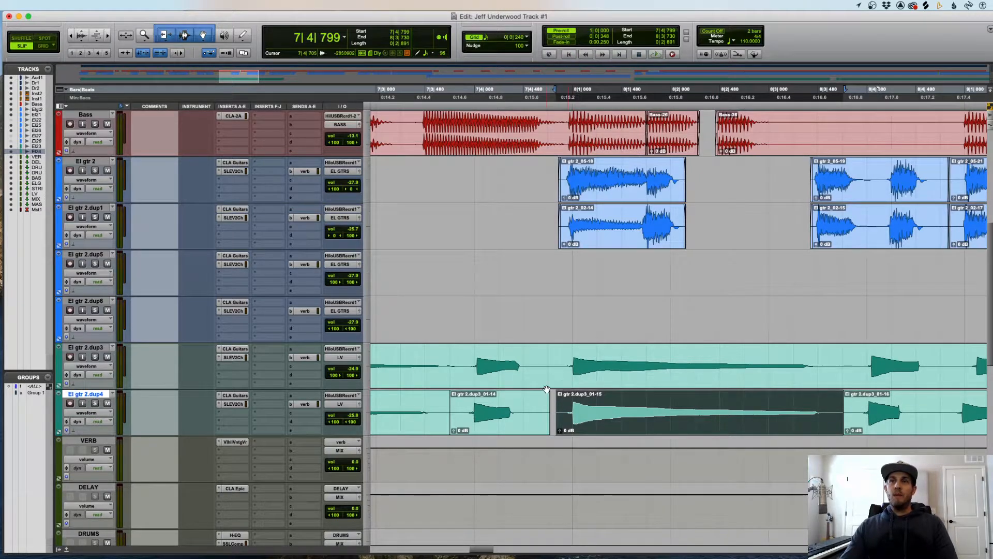
- Separate the short note at 8|4 on El gtr 2.dup3 and move it and the bar 9 chord earlier onto their beats
{"action": "left_click", "coordinate": [550, 353]}
{"action": "key", "text": "super+bracketleft"}
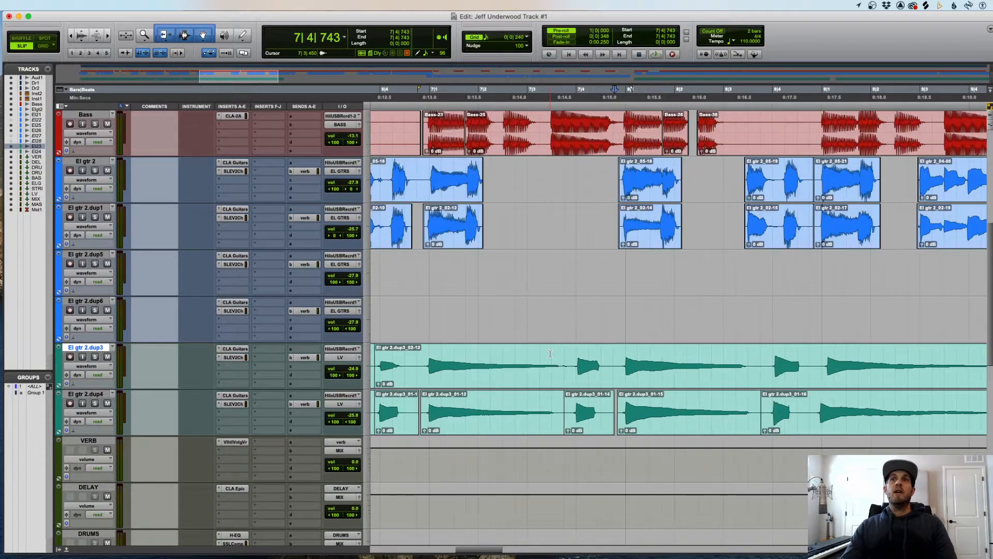
{"action": "key", "text": "super+bracketright"}
{"action": "scroll", "coordinate": [594, 357], "scroll_direction": "right", "scroll_amount": 3}
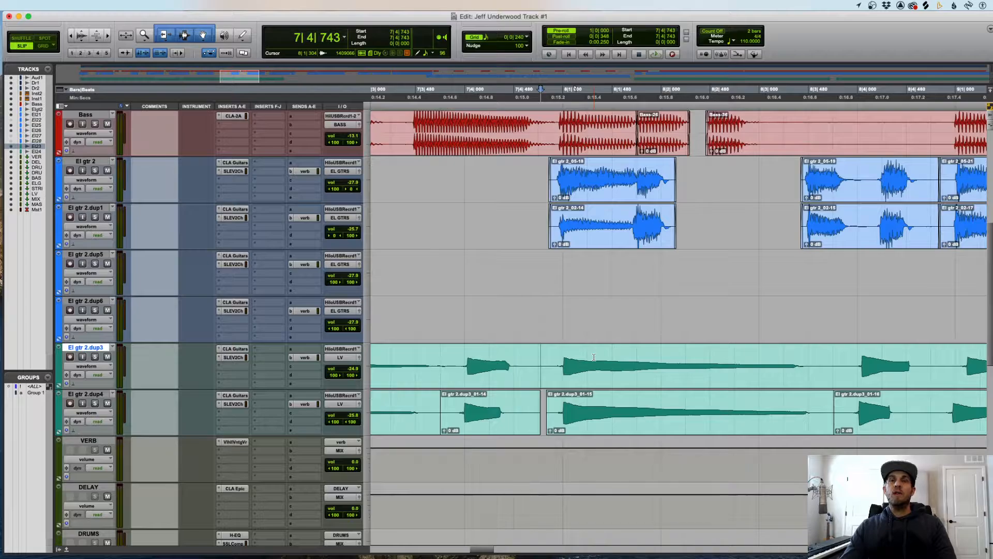
{"action": "scroll", "coordinate": [594, 357], "scroll_direction": "right", "scroll_amount": 3}
{"action": "scroll", "coordinate": [594, 357], "scroll_direction": "right", "scroll_amount": 3}
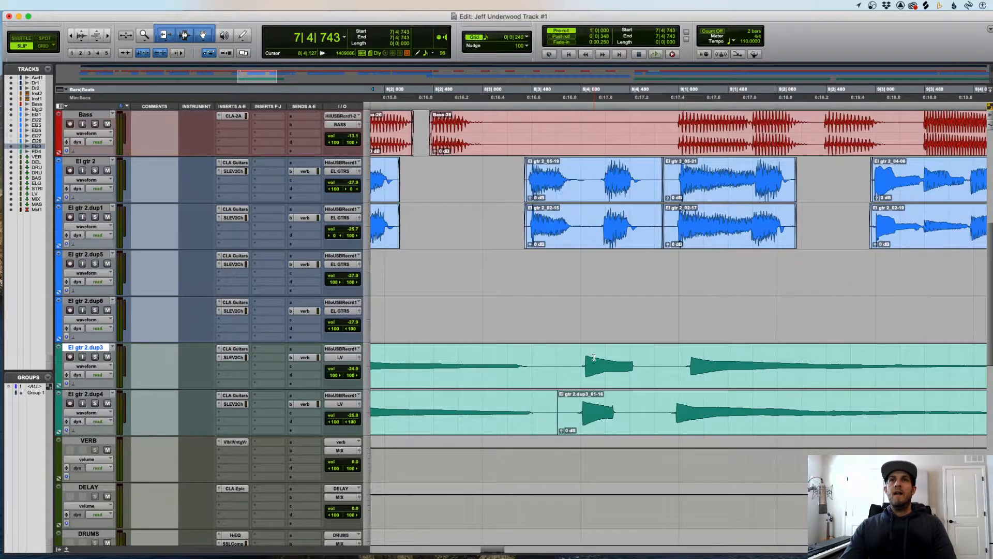
{"action": "left_click_drag", "start_coordinate": [572, 360], "coordinate": [626, 374]}
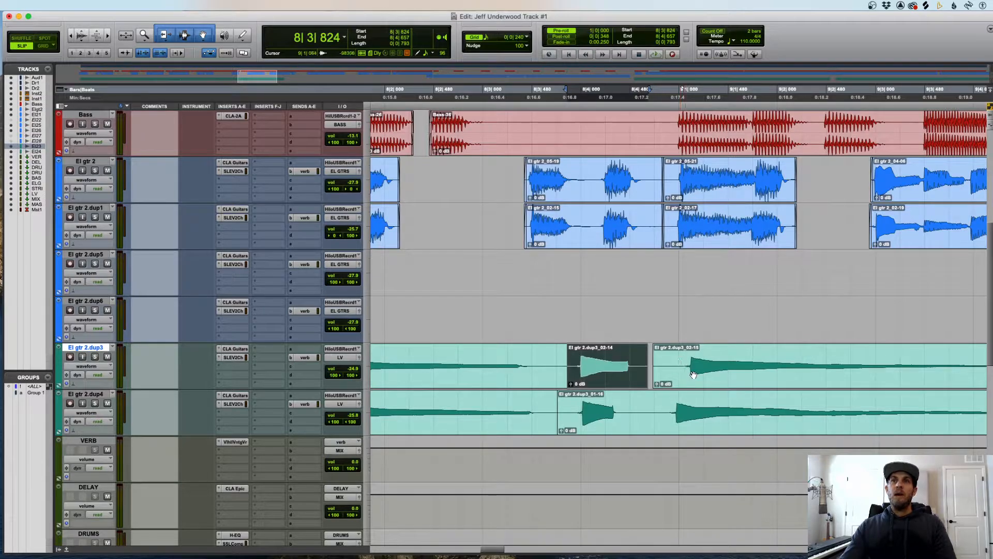
{"action": "scroll", "coordinate": [758, 380], "scroll_direction": "right", "scroll_amount": 3}
{"action": "left_click_drag", "start_coordinate": [710, 377], "coordinate": [689, 376]}
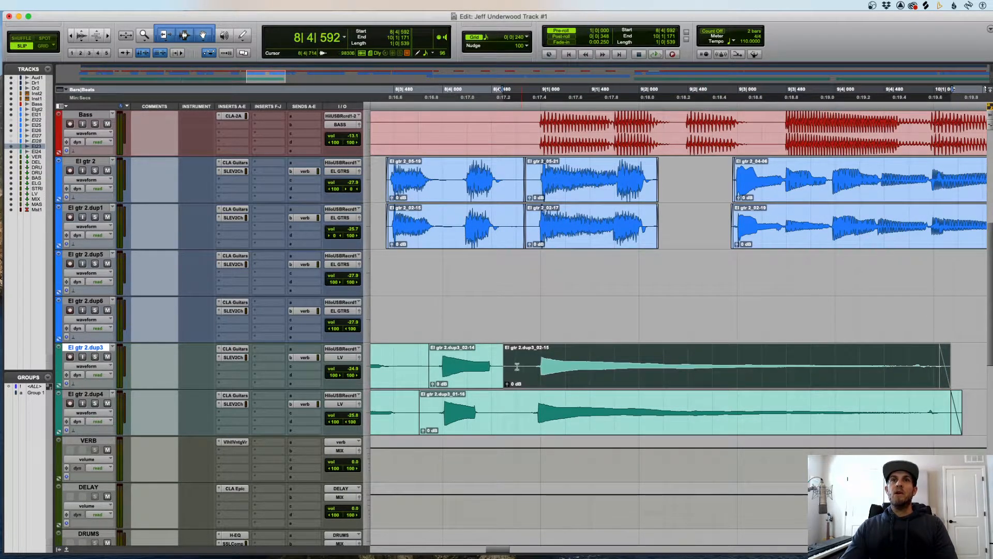
- Separate the bar 9 chord on El gtr 2.dup3 and delete its lead-in, then separate the El gtr 2.dup4 chord and move it slightly later
{"action": "left_click", "coordinate": [530, 365]}
{"action": "key", "text": "b"}
{"action": "left_click", "coordinate": [516, 380]}
{"action": "key", "text": "Delete"}
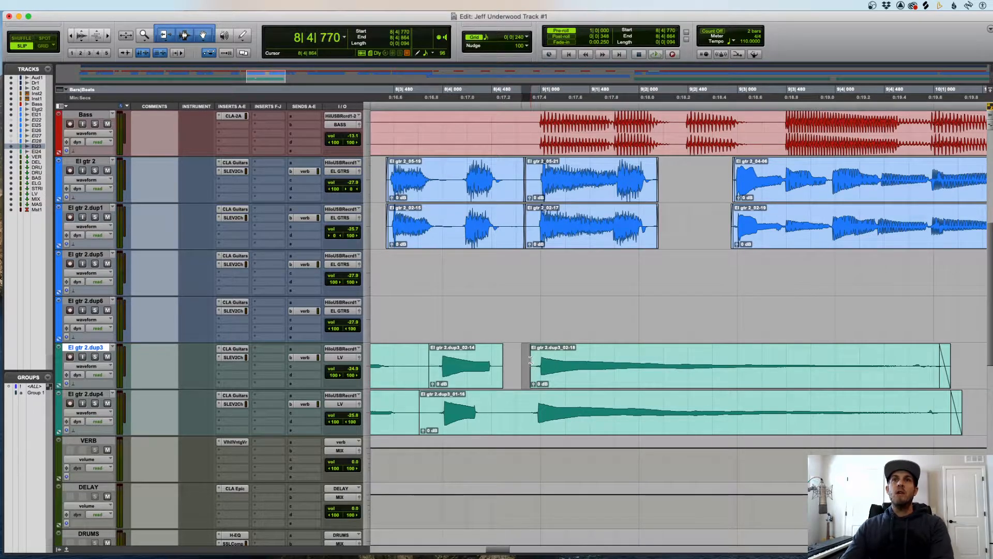
{"action": "left_click", "coordinate": [558, 430]}
{"action": "left_click_drag", "start_coordinate": [560, 429], "coordinate": [559, 426]}
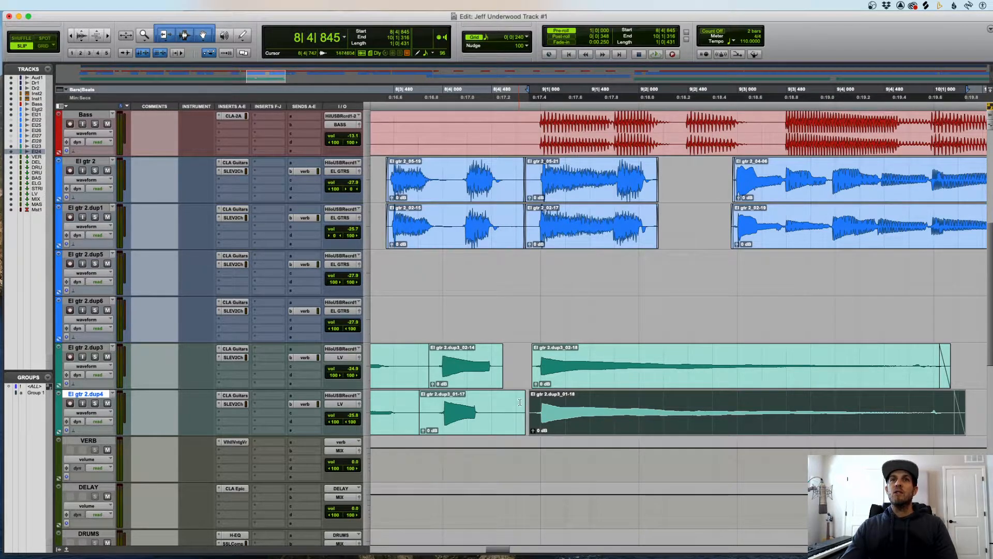
- Select all the edited clips on El gtr 2.dup3 and El gtr 2.dup4 in the opening section and apply fades to their edges
{"action": "key", "text": "r"}
{"action": "key", "text": "r"}
{"action": "key", "text": "r"}
{"action": "key", "text": "r"}
{"action": "key", "text": "r"}
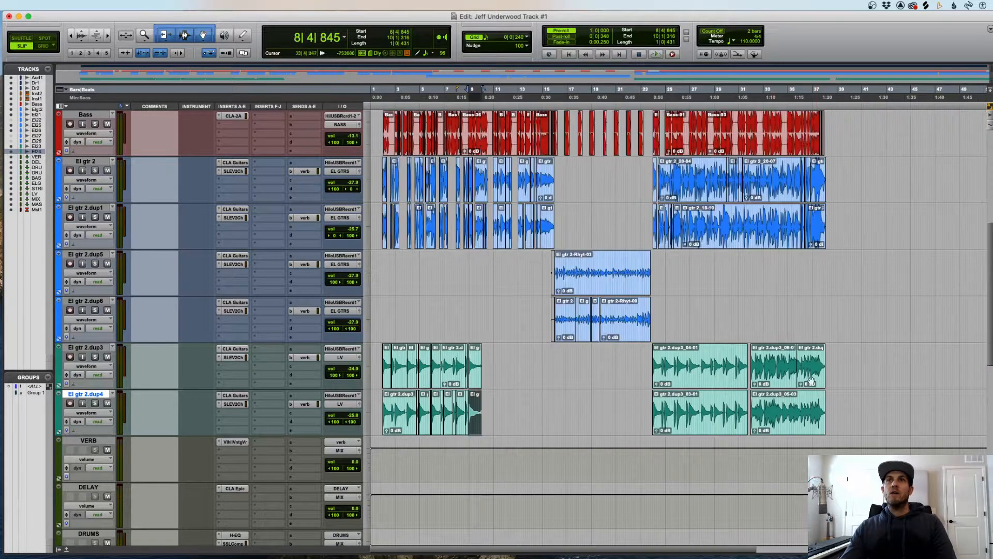
{"action": "left_click_drag", "start_coordinate": [374, 353], "coordinate": [506, 414]}
{"action": "key", "text": "super+f"}
{"action": "left_click", "coordinate": [423, 268]}
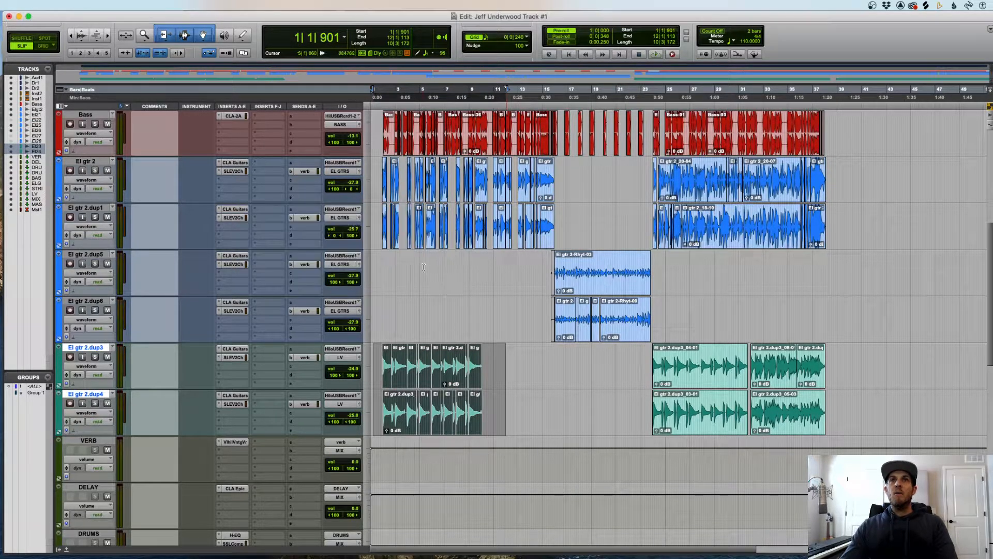
- Play the entry of the bar 24 chords on El gtr 2.dup3 and El gtr 2.dup4 from 23|4|349 to check their timing
{"action": "left_click", "coordinate": [651, 364]}
{"action": "key", "text": "t"}
{"action": "key", "text": "t"}
{"action": "key", "text": "t"}
{"action": "key", "text": "t"}
{"action": "key", "text": "t"}
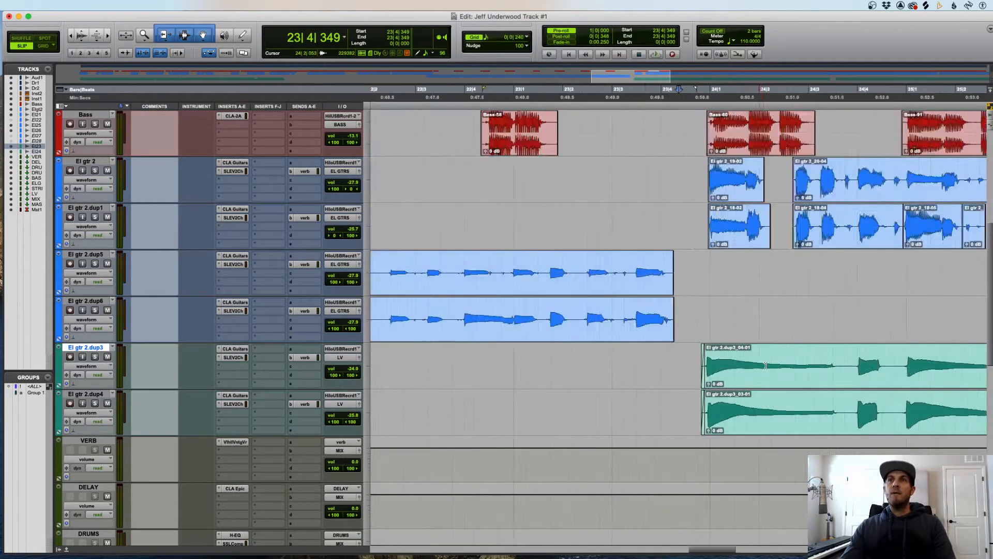
{"action": "key", "text": "space"}
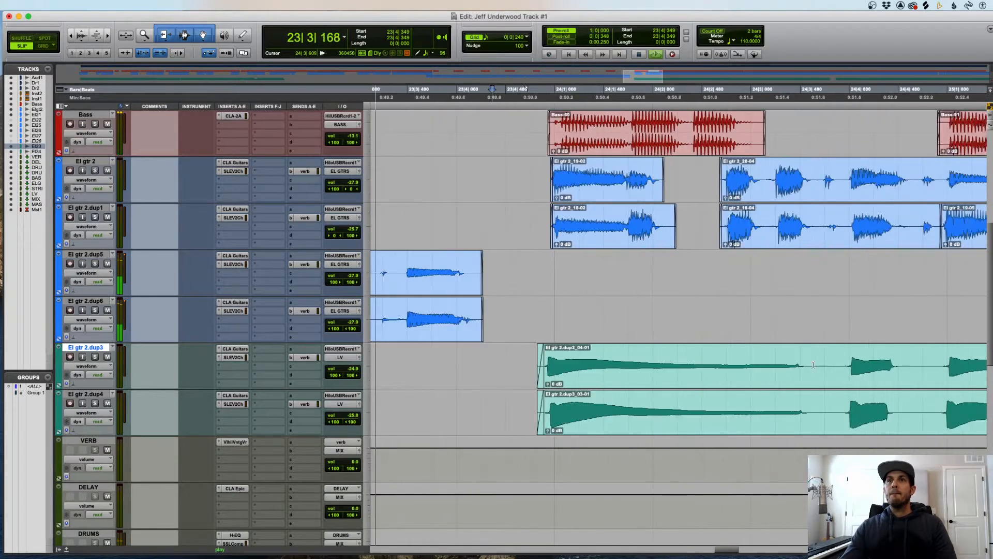
{"action": "key", "text": "space"}
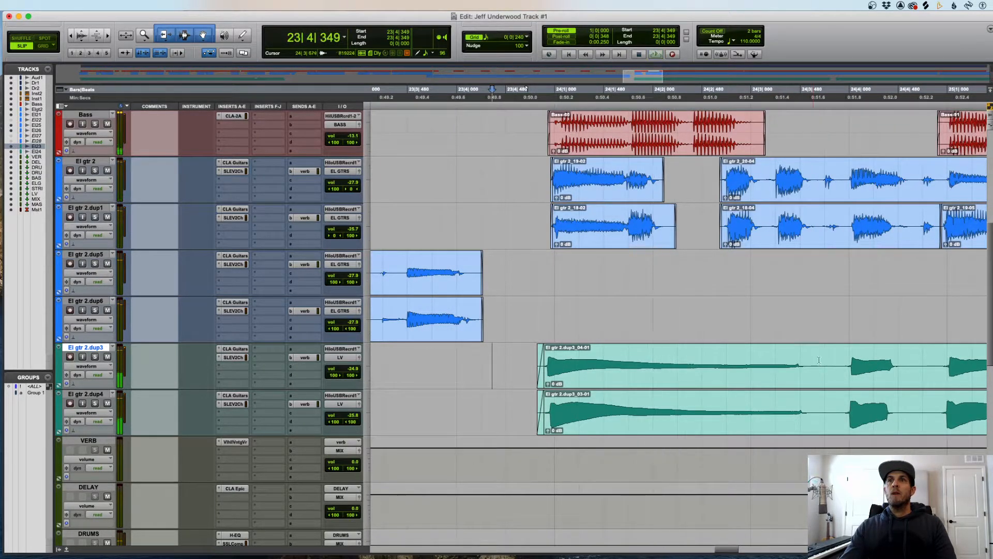
- Cut out the short silence at 24|3|731 on El gtr 2.dup3 and El gtr 2.dup4 and shift the first bar 24 chords later onto the downbeat
{"action": "scroll", "coordinate": [561, 366], "scroll_direction": "left", "scroll_amount": 5}
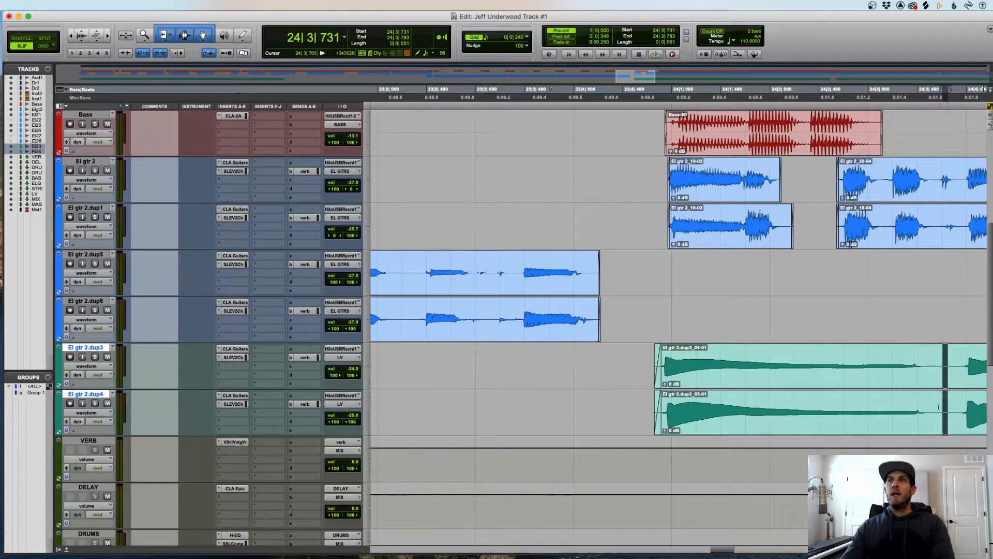
{"action": "key", "text": "BackSpace"}
{"action": "left_click", "coordinate": [888, 420]}
{"action": "key", "text": "t"}
{"action": "left_click", "coordinate": [785, 386], "text": "shift"}
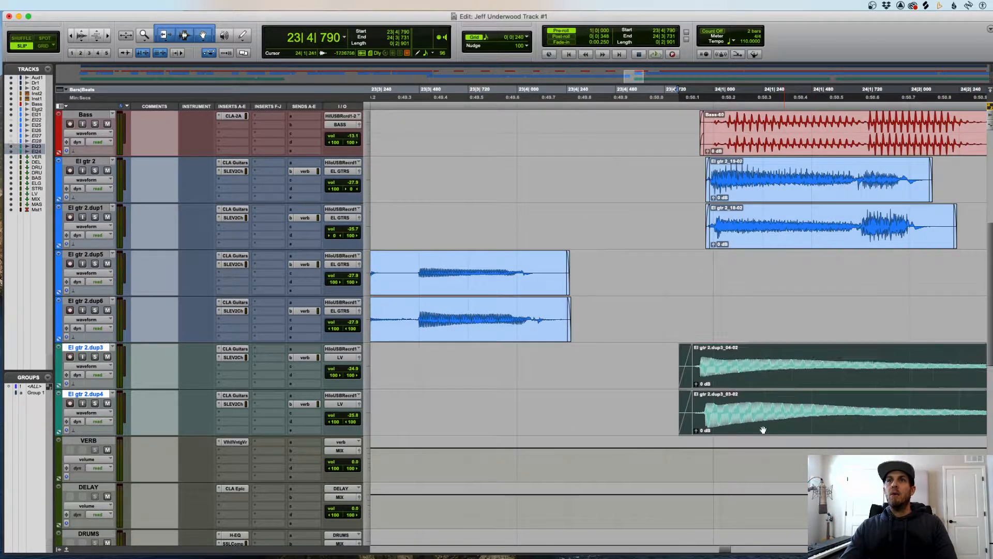
{"action": "left_click_drag", "start_coordinate": [763, 429], "coordinate": [772, 427]}
{"action": "left_click", "coordinate": [756, 322]}
{"action": "left_click_drag", "start_coordinate": [741, 384], "coordinate": [744, 383]}
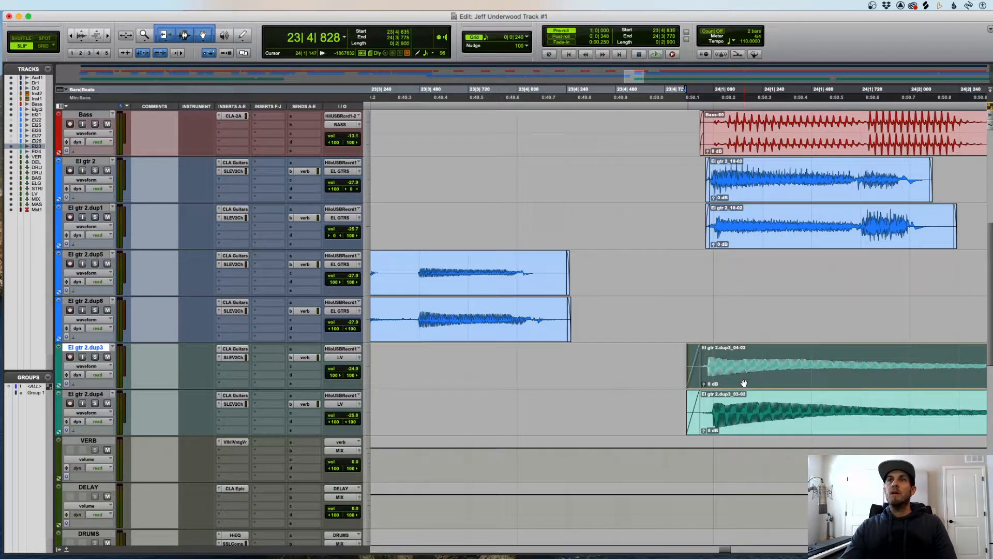
- Play from 23|4|448 through bar 25 to check the chords on El gtr 2.dup3 and El gtr 2.dup4
{"action": "left_click", "coordinate": [609, 326]}
{"action": "key", "text": "r"}
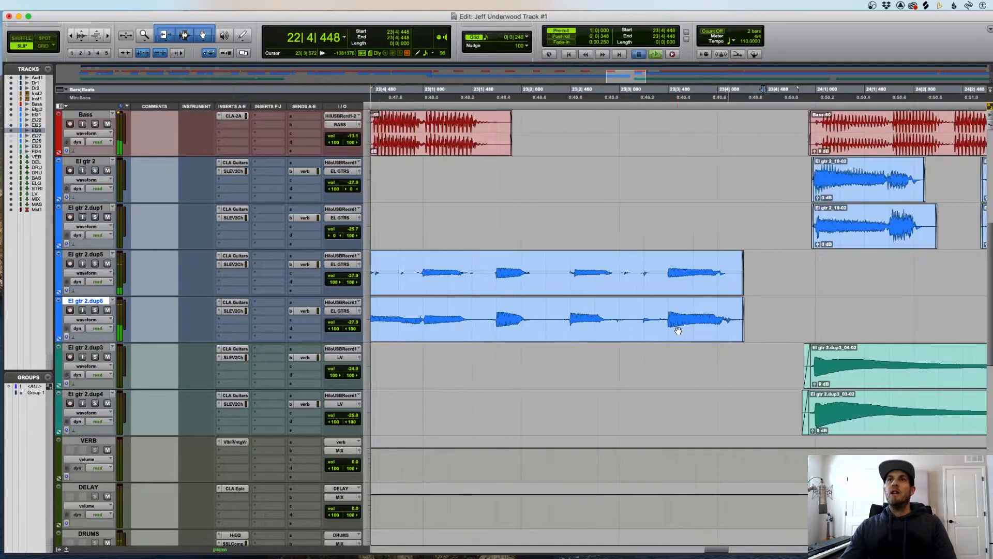
{"action": "key", "text": "space"}
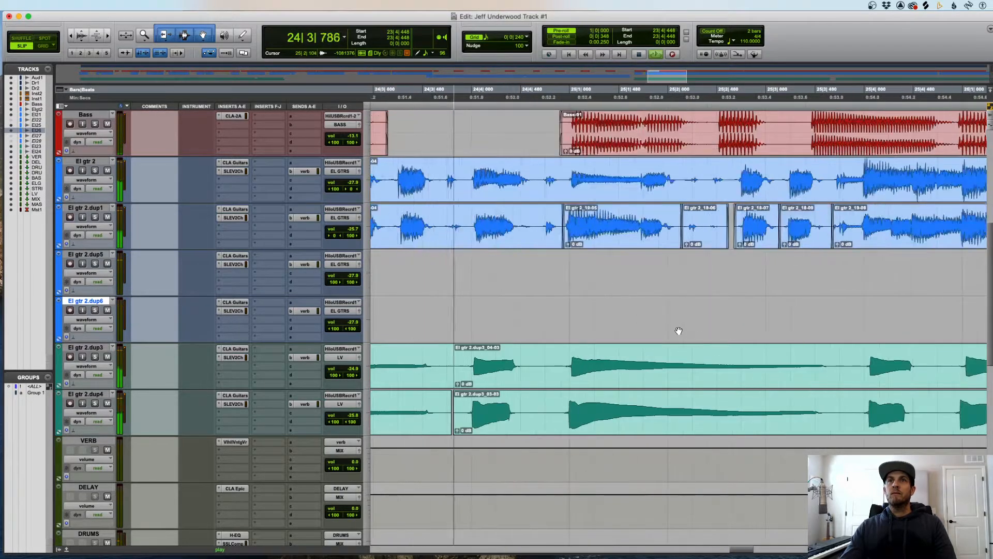
{"action": "scroll", "coordinate": [678, 332], "scroll_direction": "down", "scroll_amount": 1}
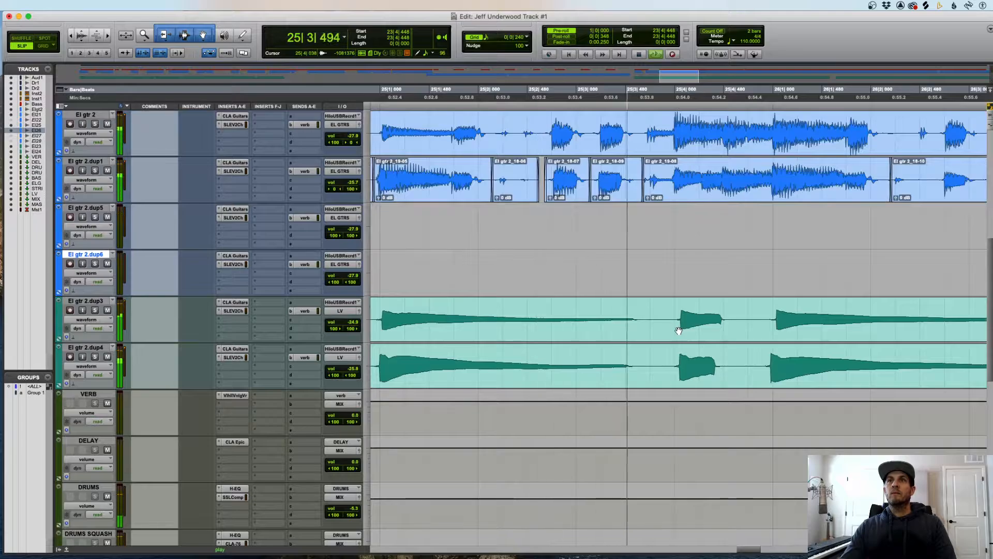
{"action": "key", "text": "space"}
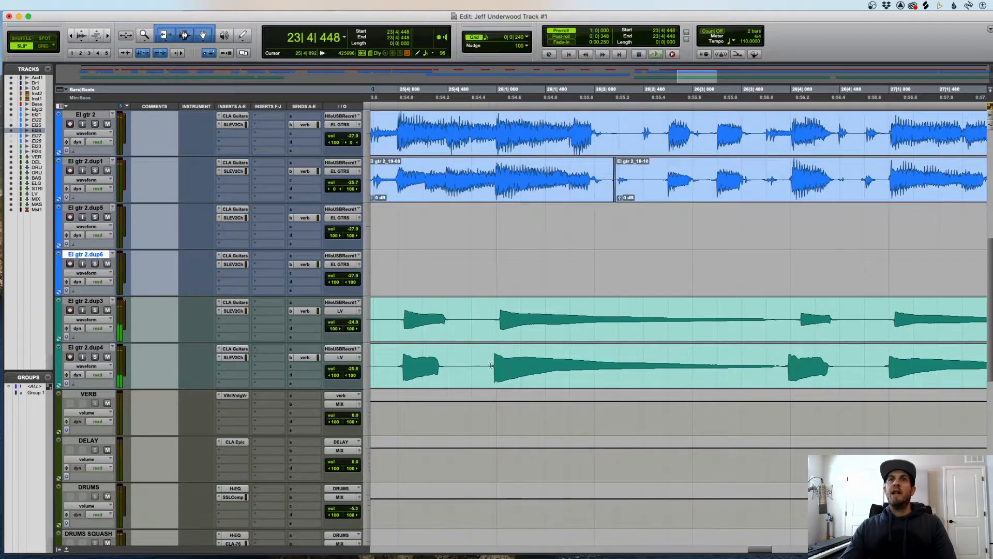
- Separate the bar 26 chord and the note after it on El gtr 2.dup4, move them slightly later and play from 26|3|954
{"action": "left_click_drag", "start_coordinate": [488, 366], "coordinate": [850, 363]}
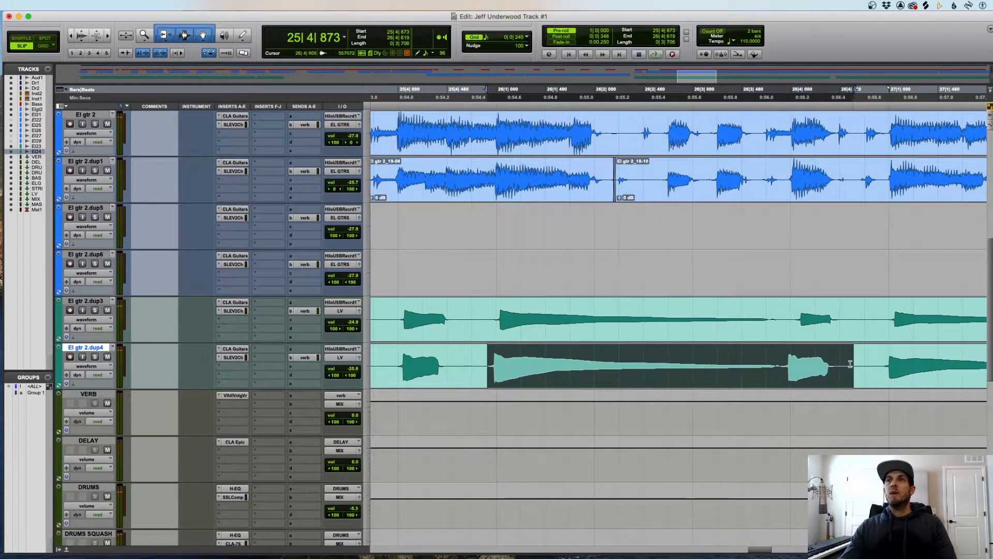
{"action": "left_click", "coordinate": [813, 377]}
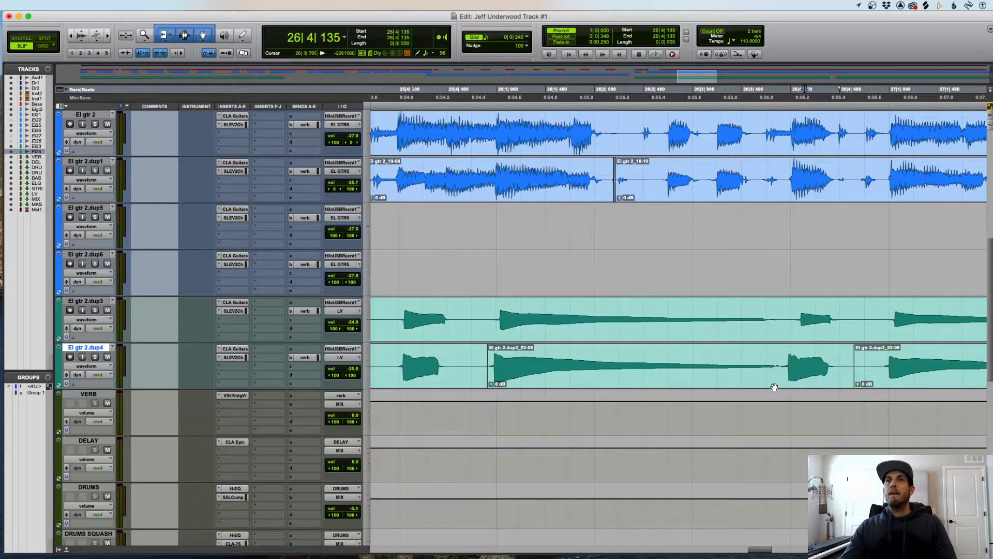
{"action": "left_click_drag", "start_coordinate": [776, 386], "coordinate": [779, 386]}
{"action": "left_click", "coordinate": [791, 359]}
{"action": "key", "text": "space"}
- Separate the short note at 26|4 on El gtr 2.dup4 from its chord and move it slightly later to start at 26|3|936
{"action": "scroll", "coordinate": [679, 360], "scroll_direction": "right", "scroll_amount": 3}
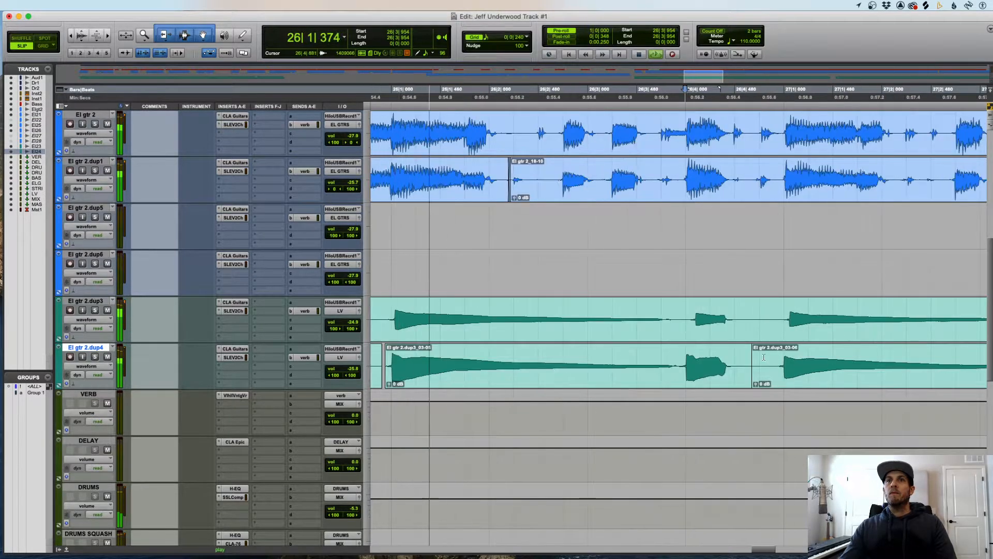
{"action": "left_click", "coordinate": [679, 359]}
{"action": "key", "text": "b"}
{"action": "left_click_drag", "start_coordinate": [696, 380], "coordinate": [701, 380]}
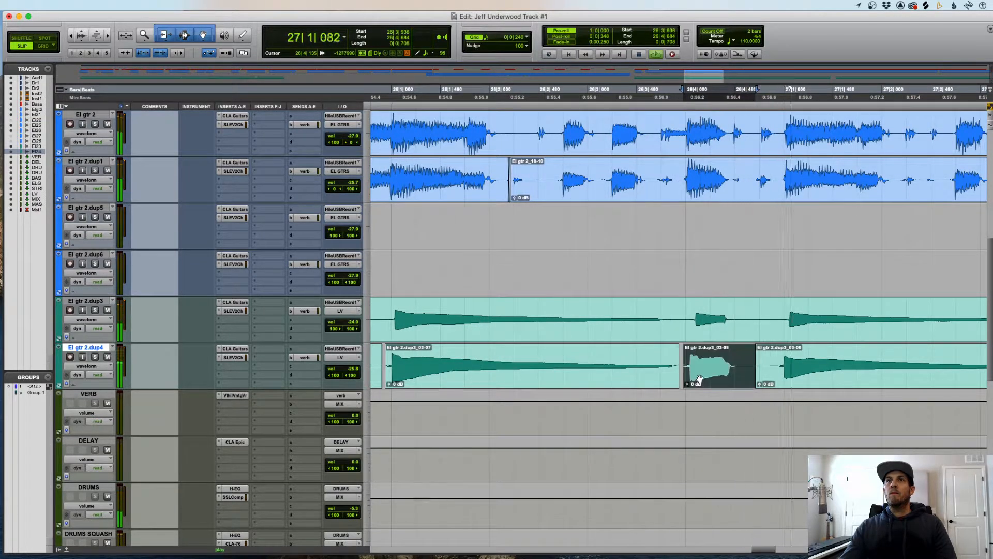
- Play the bar 26 passage, separate the short note at 26|4 on El gtr 2.dup3 and move it slightly earlier onto the beat
{"action": "key", "text": "space"}
{"action": "left_click", "coordinate": [676, 305]}
{"action": "key", "text": "space"}
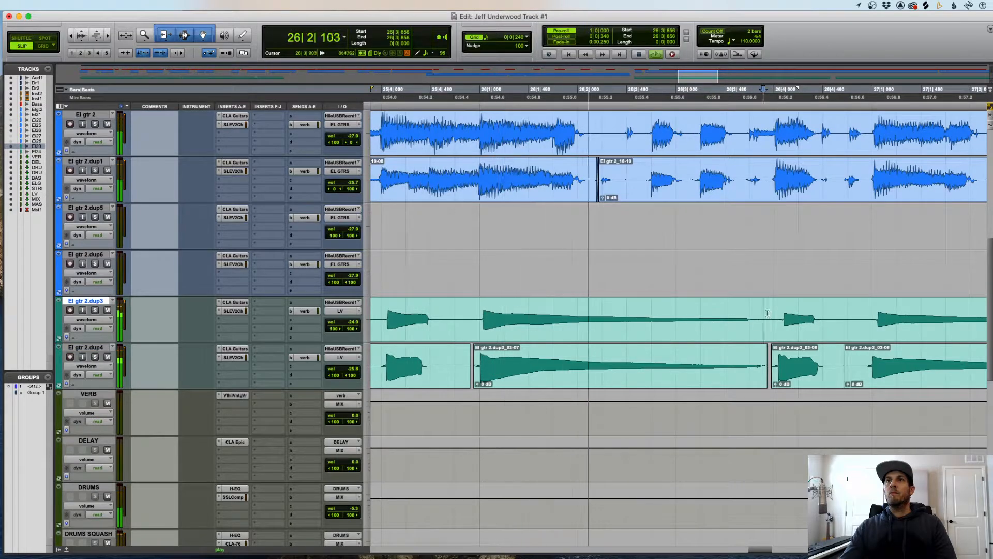
{"action": "key", "text": "b"}
{"action": "mouse_move", "coordinate": [769, 317]}
{"action": "left_mouse_down"}
{"action": "mouse_move", "coordinate": [846, 317]}
{"action": "mouse_move", "coordinate": [774, 333]}
{"action": "mouse_move", "coordinate": [785, 316]}
{"action": "left_mouse_up"}
{"action": "scroll", "coordinate": [820, 330], "scroll_direction": "right", "scroll_amount": 3}
{"action": "scroll", "coordinate": [820, 330], "scroll_direction": "right", "scroll_amount": 5}
- Separate the bar 27 chord on El gtr 2.dup3, shift it earlier onto the downbeat and delete the silent stretch from 27|4|317
{"action": "key", "text": "space"}
{"action": "left_click", "coordinate": [802, 317]}
{"action": "key", "text": "b"}
{"action": "left_click", "coordinate": [772, 317]}
{"action": "key", "text": "space"}
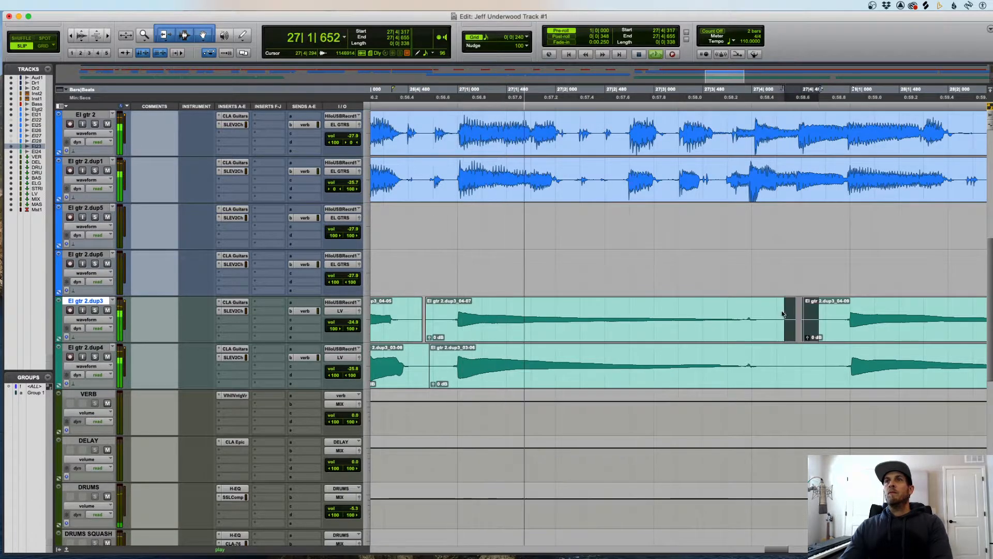
{"action": "key", "text": "Delete"}
- Listen through bars 28–29, then separate the bar 30 chord on El gtr 2.dup4, align it to the downbeat and play from 30|4|287
{"action": "scroll", "coordinate": [839, 325], "scroll_direction": "right", "scroll_amount": 3}
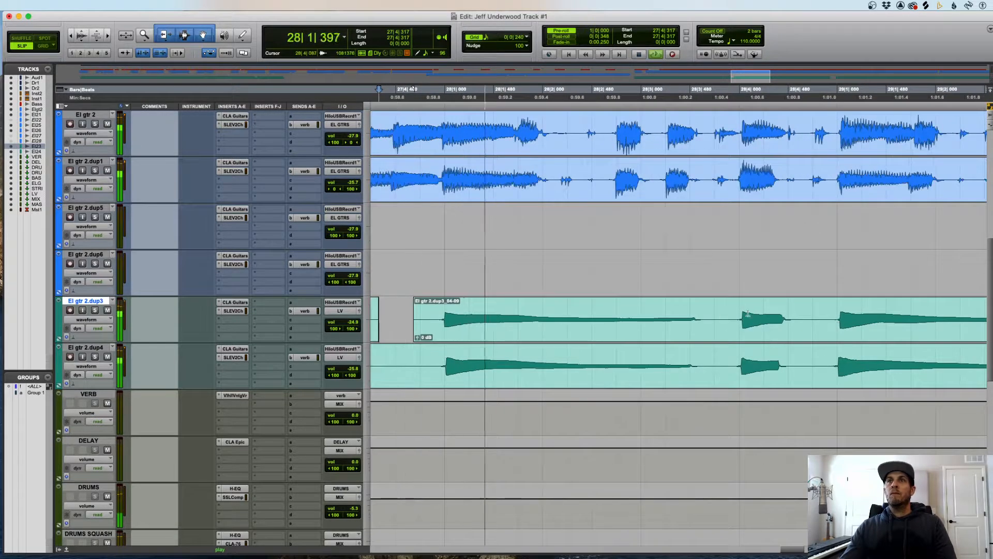
{"action": "scroll", "coordinate": [723, 312], "scroll_direction": "right", "scroll_amount": 3}
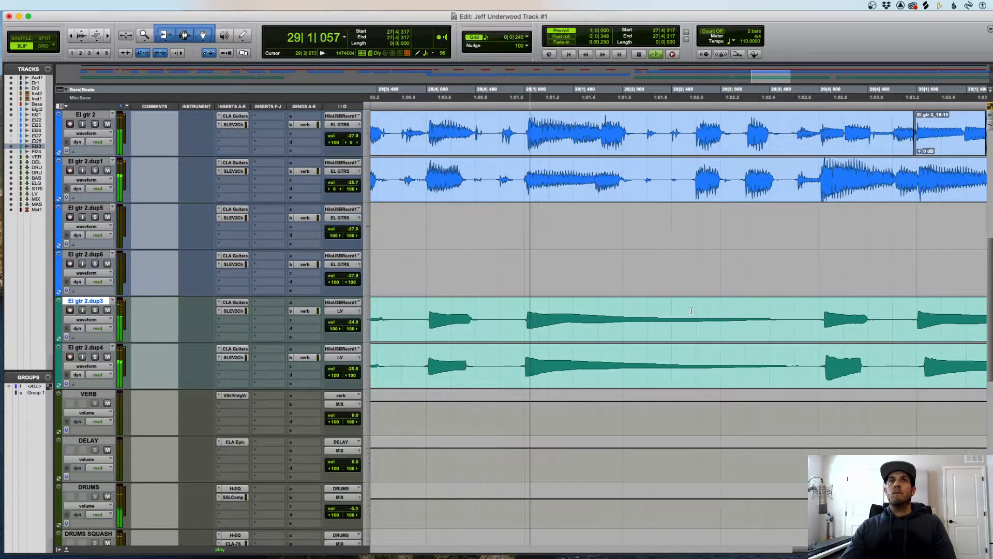
{"action": "scroll", "coordinate": [784, 314], "scroll_direction": "right", "scroll_amount": 3}
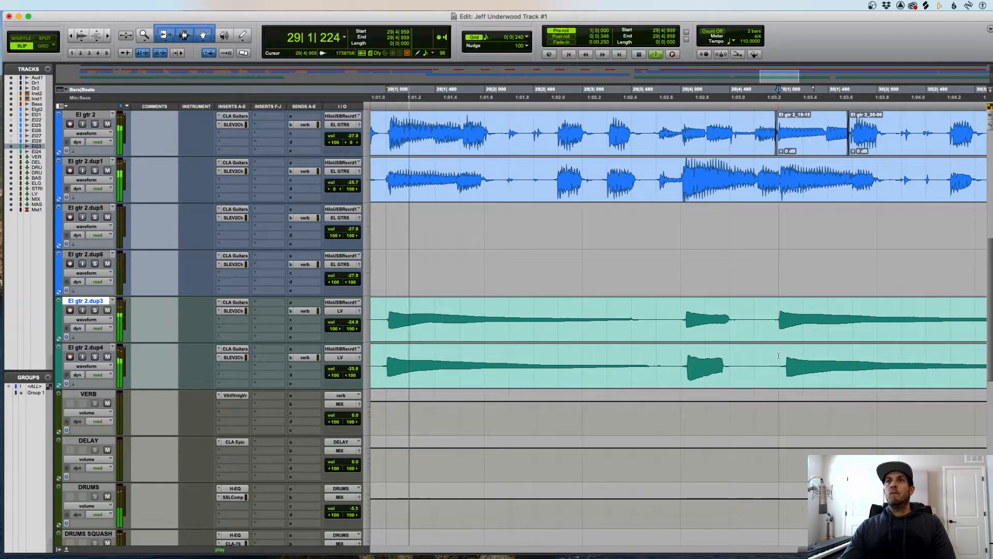
{"action": "left_click_drag", "start_coordinate": [775, 357], "coordinate": [934, 362]}
{"action": "key", "text": "r"}
{"action": "key", "text": "b"}
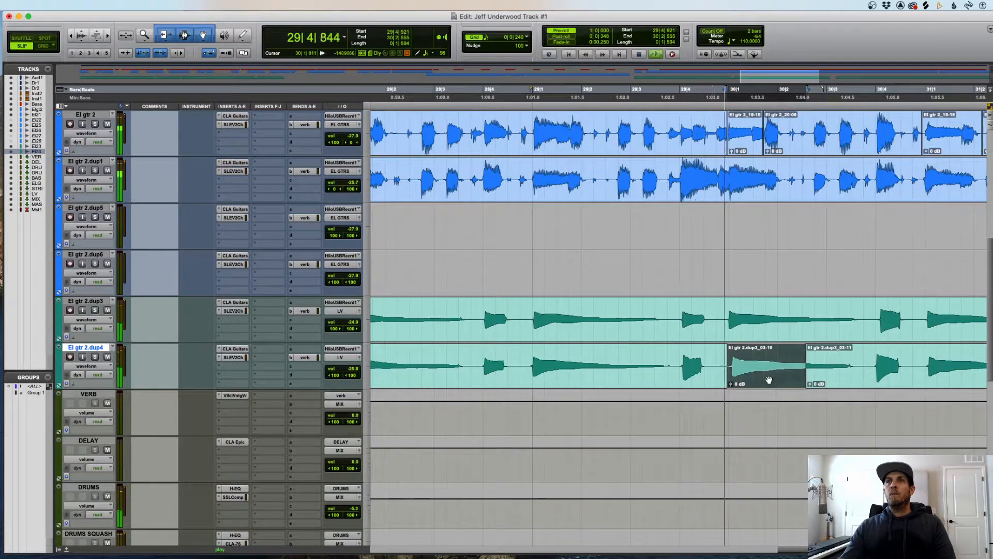
{"action": "left_click_drag", "start_coordinate": [769, 380], "coordinate": [866, 368]}
{"action": "left_click", "coordinate": [891, 359]}
{"action": "key", "text": "t"}
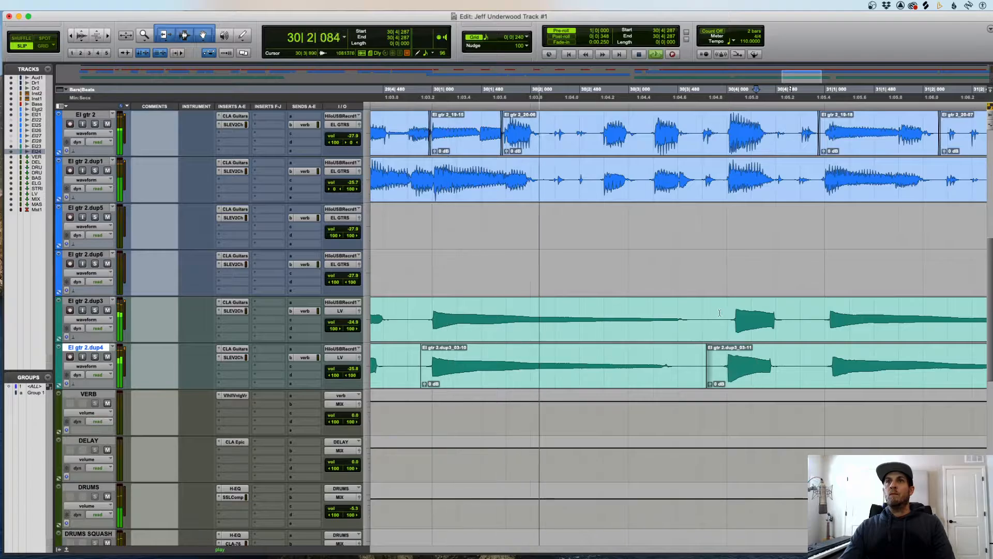
- Separate the short note at 30|4 on El gtr 2.dup3 and move it slightly earlier onto the beat
{"action": "left_click_drag", "start_coordinate": [720, 316], "coordinate": [784, 332]}
{"action": "key", "text": "b"}
{"action": "left_click", "coordinate": [774, 314]}
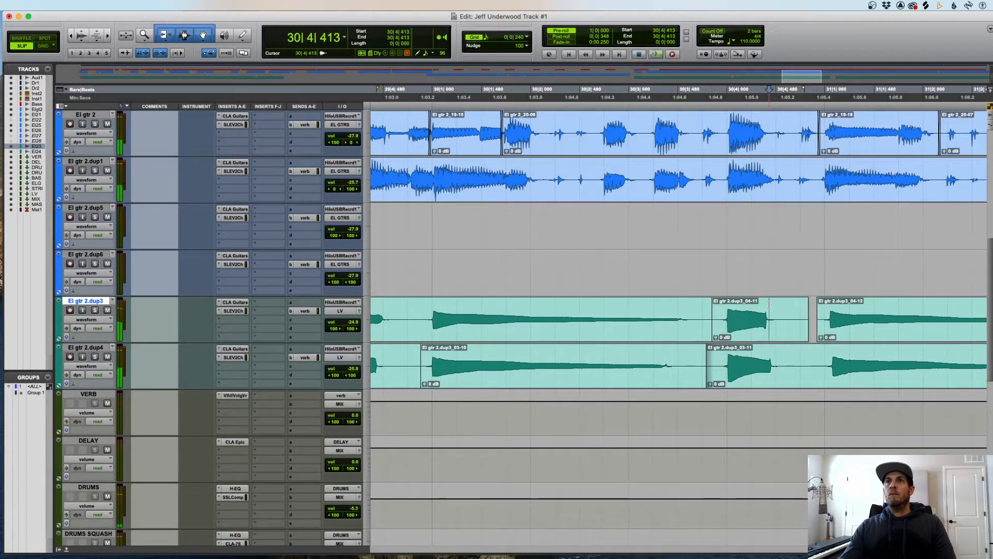
- Separate the bar 31 chord on El gtr 2.dup4 and move it earlier to start at 30|4|883
{"action": "left_click", "coordinate": [734, 358]}
{"action": "key", "text": "b"}
{"action": "left_click_drag", "start_coordinate": [773, 380], "coordinate": [768, 379]}
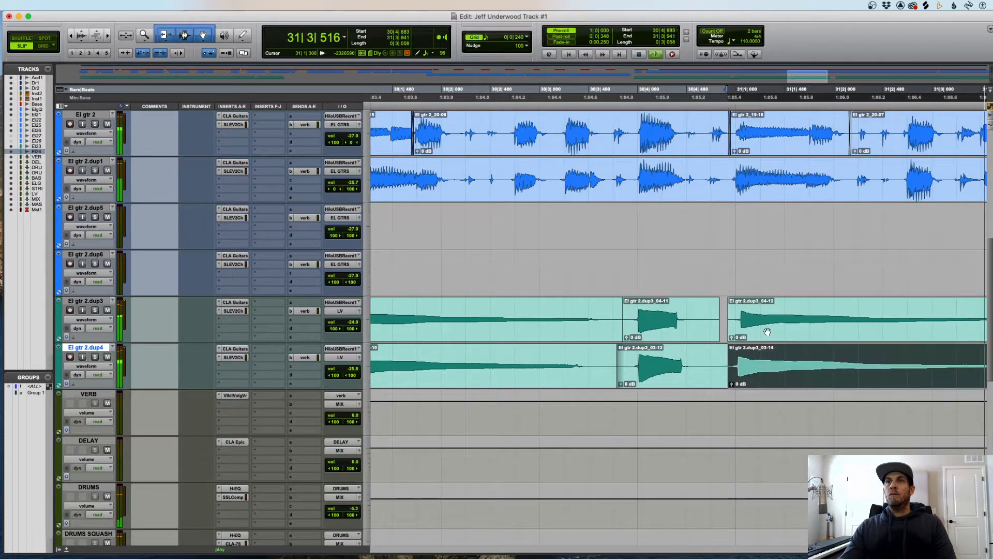
- Align the start of the bar 31 chord clip on El gtr 2.dup3 with the El gtr 2.dup4 clip at 30|4|883
{"action": "key", "text": "r"}
{"action": "left_click", "coordinate": [470, 328]}
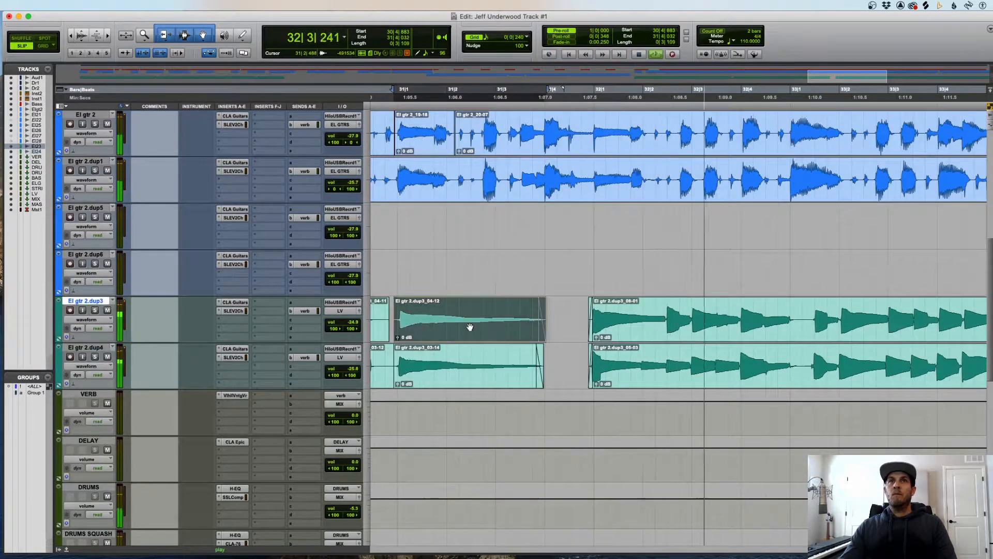
{"action": "left_click_drag", "start_coordinate": [581, 267], "coordinate": [583, 267]}
{"action": "key", "text": "t"}
- Play from 32|1|006 with pre-roll into bar 33 and compare the chord timing on El gtr 2.dup3 and El gtr 2.dup4
{"action": "left_click", "coordinate": [785, 288]}
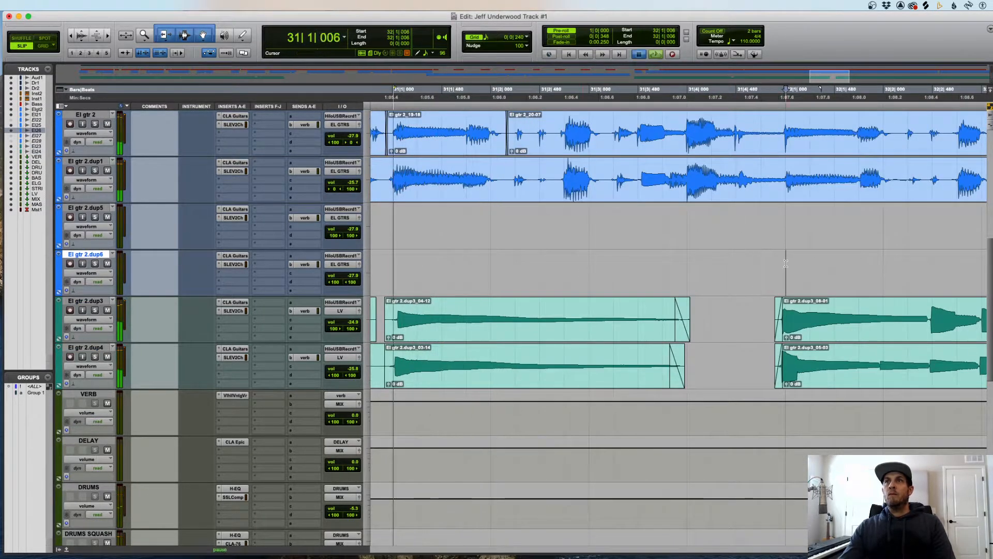
{"action": "scroll", "coordinate": [785, 289], "scroll_direction": "right", "scroll_amount": 2}
{"action": "scroll", "coordinate": [785, 289], "scroll_direction": "right", "scroll_amount": 3}
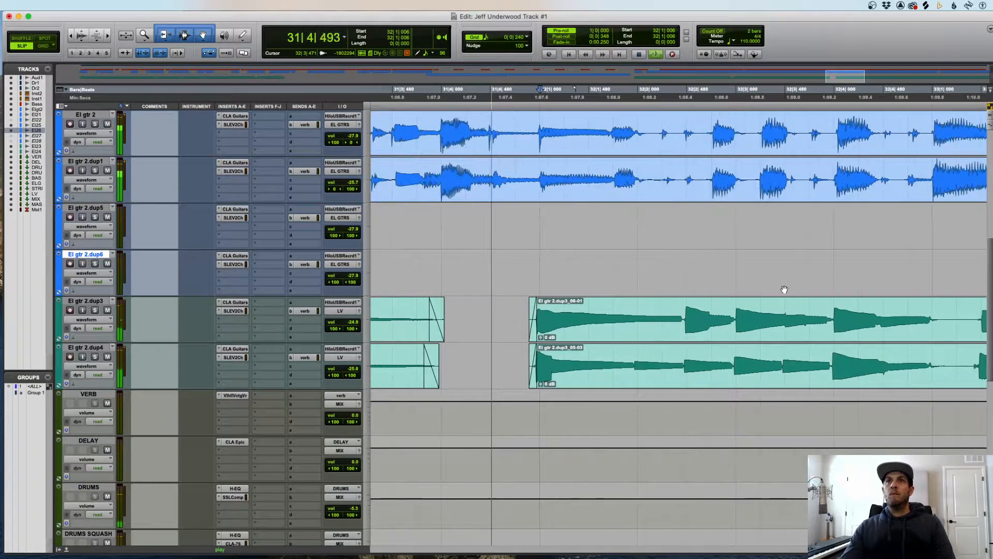
{"action": "scroll", "coordinate": [785, 289], "scroll_direction": "right", "scroll_amount": 3}
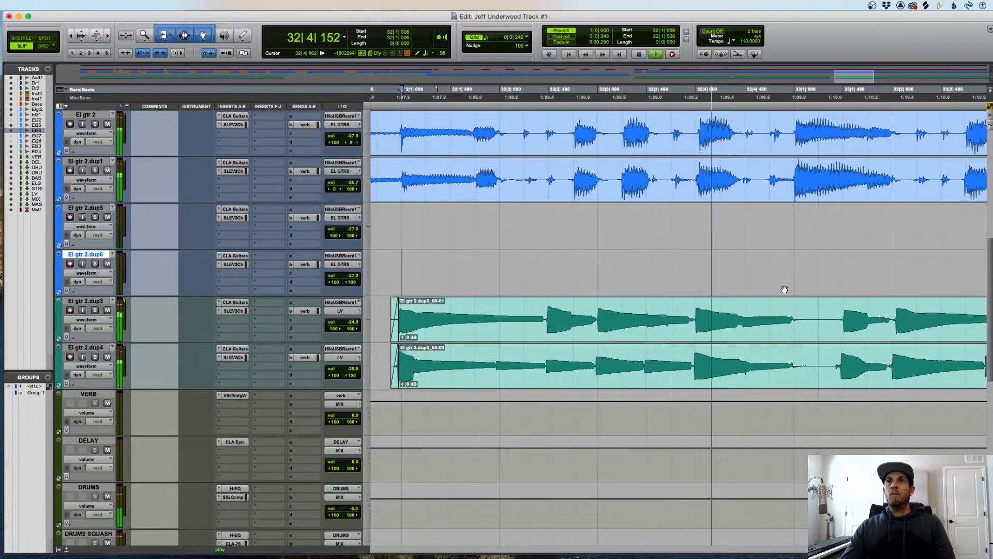
{"action": "scroll", "coordinate": [784, 289], "scroll_direction": "right", "scroll_amount": 8}
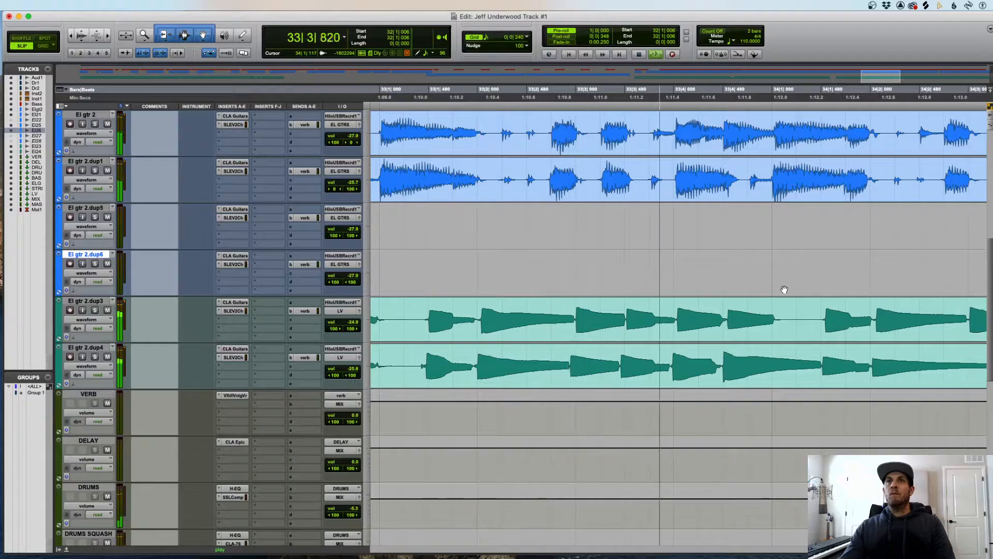
{"action": "key", "text": "space"}
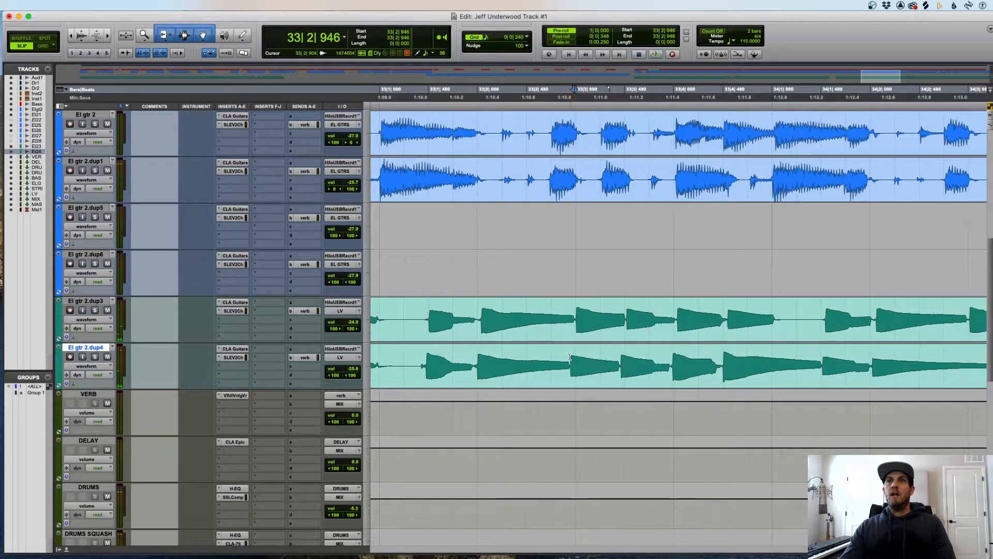
- Separate the two notes at 33|3 on El gtr 2.dup4, move them slightly later onto the beat and play from 33|3|390
{"action": "left_click_drag", "start_coordinate": [570, 357], "coordinate": [655, 382]}
{"action": "left_click", "coordinate": [616, 360]}
{"action": "key", "text": "space"}
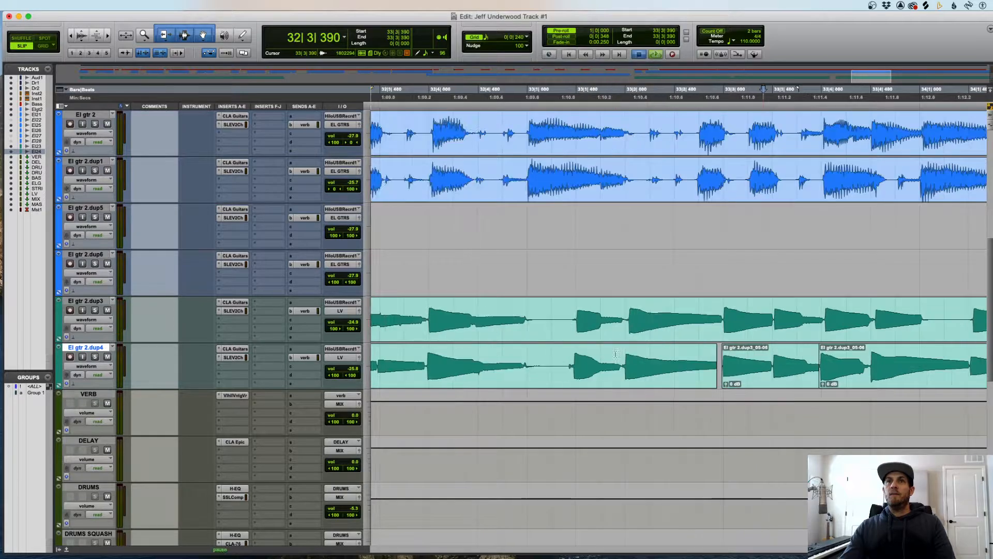
{"action": "scroll", "coordinate": [678, 360], "scroll_direction": "down", "scroll_amount": 1}
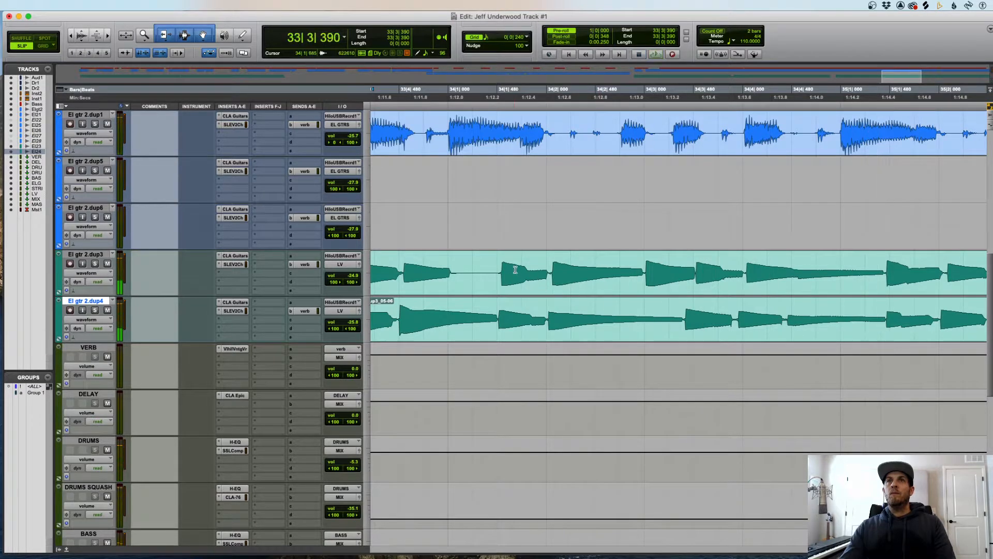
- Separate the two chords from 34|1|413 to 34|2|955 on El gtr 2.dup3, move them slightly earlier and play from 34|2|720
{"action": "key", "text": "space"}
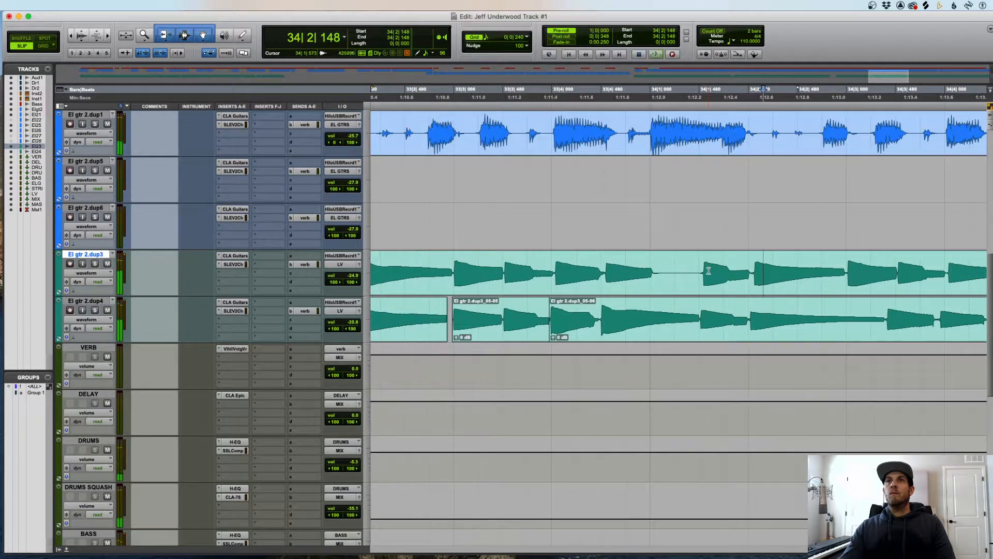
{"action": "left_click_drag", "start_coordinate": [692, 267], "coordinate": [844, 270]}
{"action": "key", "text": "b"}
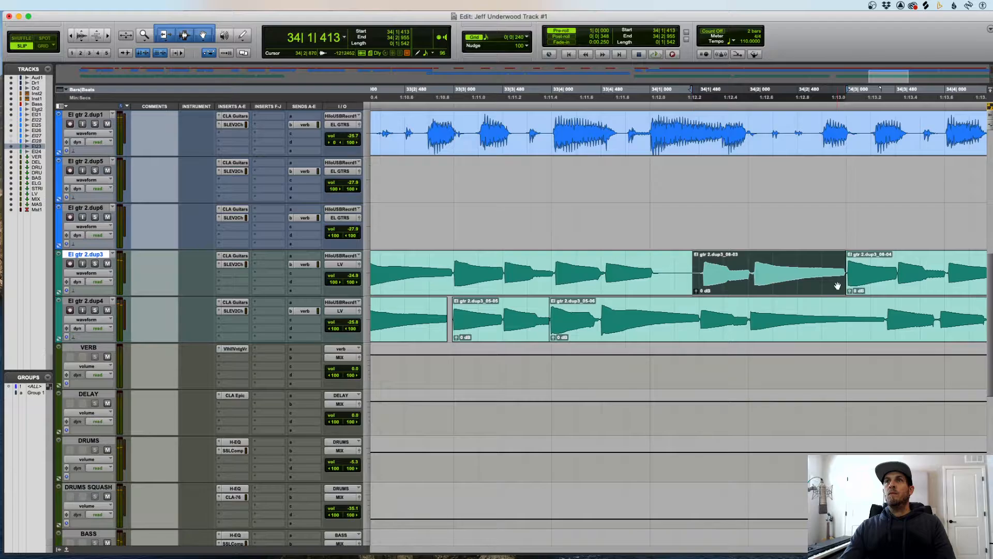
{"action": "left_click_drag", "start_coordinate": [837, 286], "coordinate": [833, 286]}
{"action": "left_click", "coordinate": [823, 264]}
{"action": "key", "text": "space"}
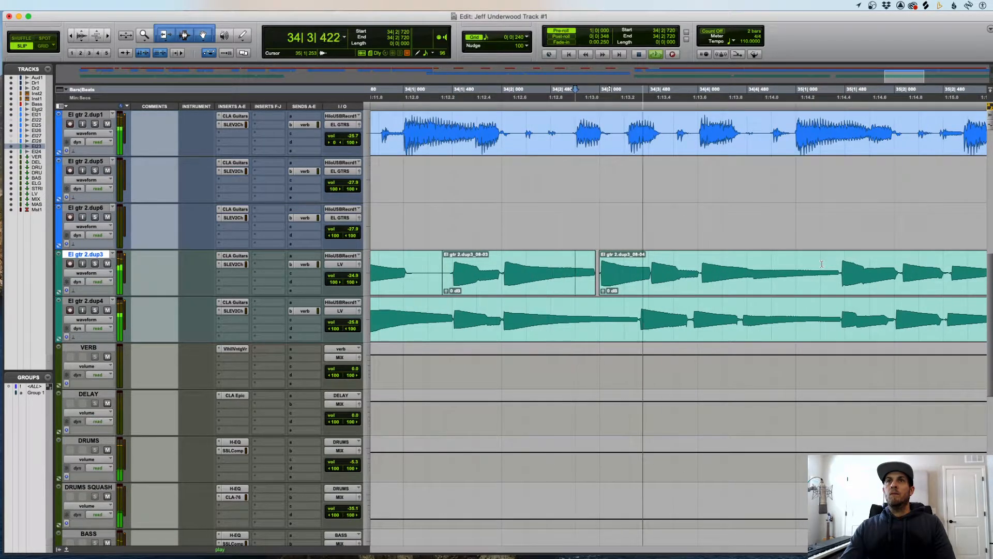
{"action": "key", "text": "space"}
- Separate the three notes starting at 34|3|380 on El gtr 2.dup4, move them slightly later and play from 34|4|340
{"action": "left_click_drag", "start_coordinate": [639, 315], "coordinate": [840, 320]}
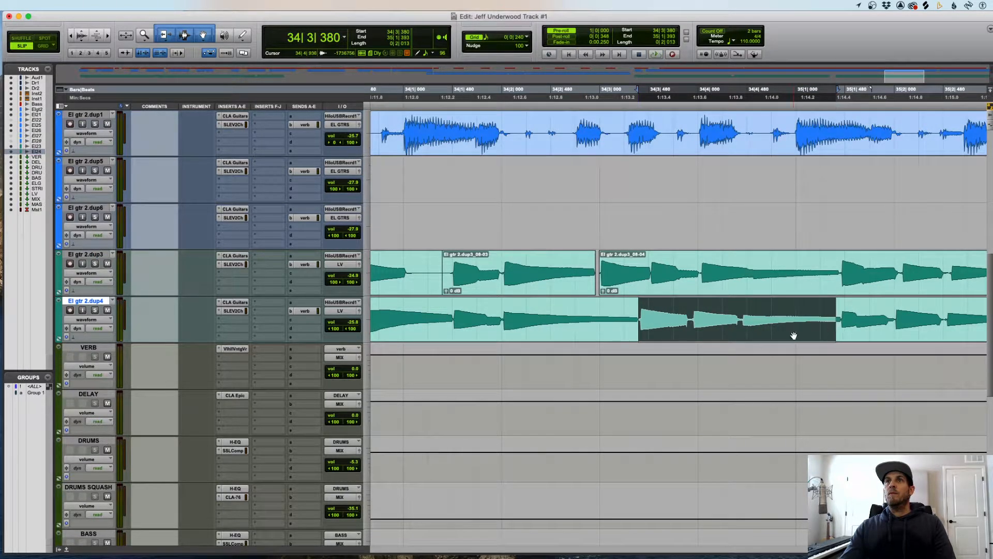
{"action": "key", "text": "super+e"}
{"action": "left_click", "coordinate": [733, 310]}
{"action": "key", "text": "space"}
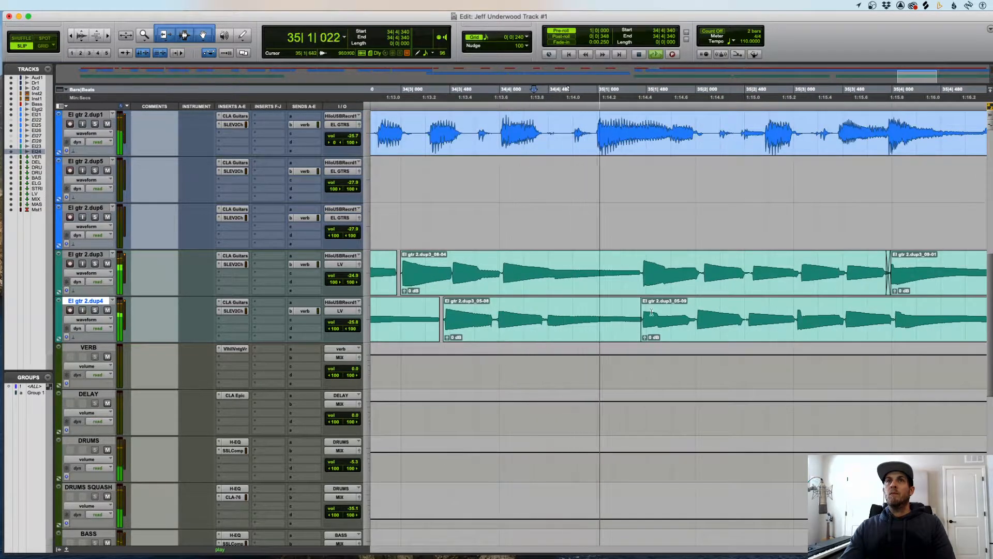
{"action": "key", "text": "space"}
- Separate the chord at beat 4 of bar 34 on El gtr 2.dup3 and play from 35|1|192 into bar 36
{"action": "left_click_drag", "start_coordinate": [501, 267], "coordinate": [621, 286]}
{"action": "key", "text": "b"}
{"action": "left_click", "coordinate": [617, 270]}
{"action": "key", "text": "space"}
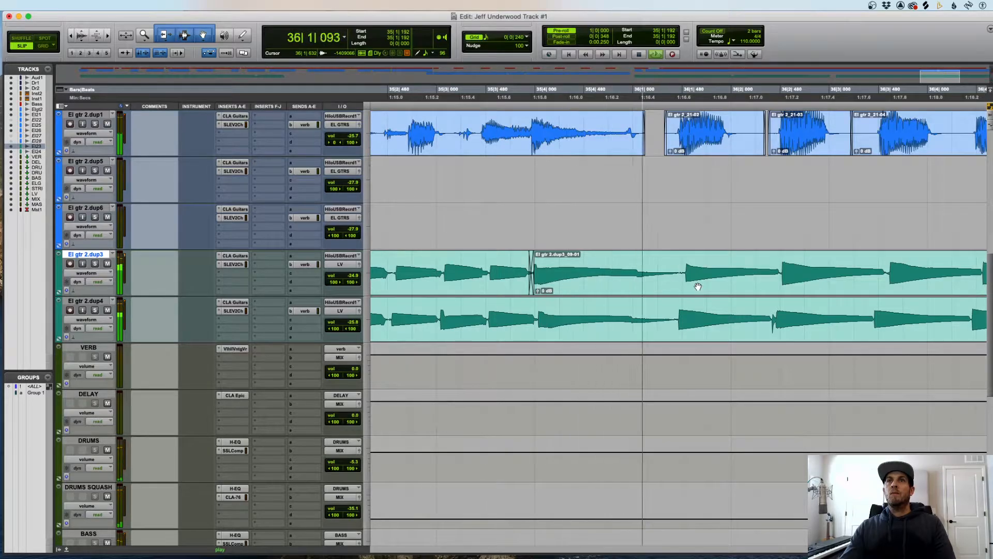
{"action": "key", "text": "space"}
- Separate the chord from 35|4|024 to 36|1|374 on El gtr 2.dup4, move it slightly earlier onto the beat and play from 35|4|358
{"action": "left_click_drag", "start_coordinate": [674, 315], "coordinate": [537, 317]}
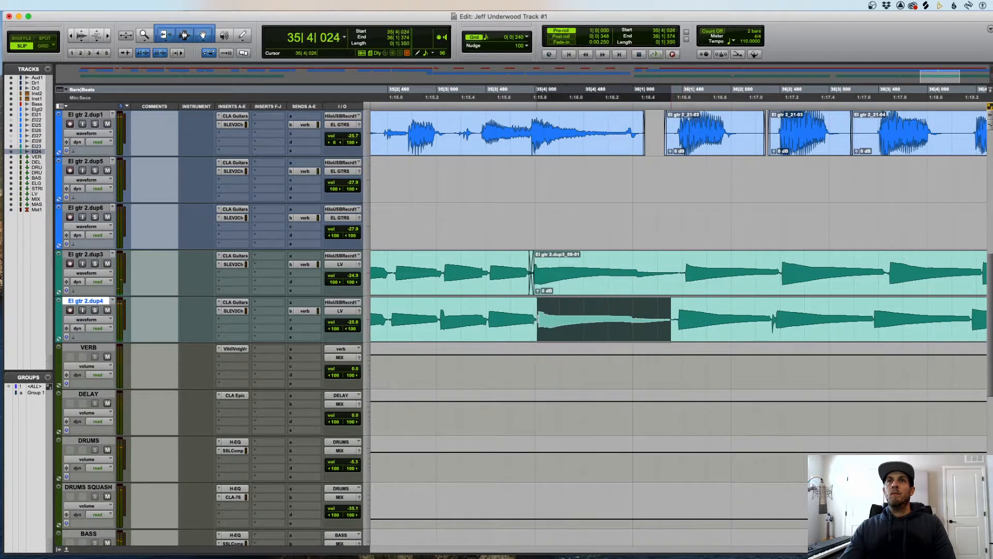
{"action": "key", "text": "super+e"}
{"action": "left_click", "coordinate": [573, 331]}
{"action": "left_click", "coordinate": [572, 317]}
{"action": "key", "text": "space"}
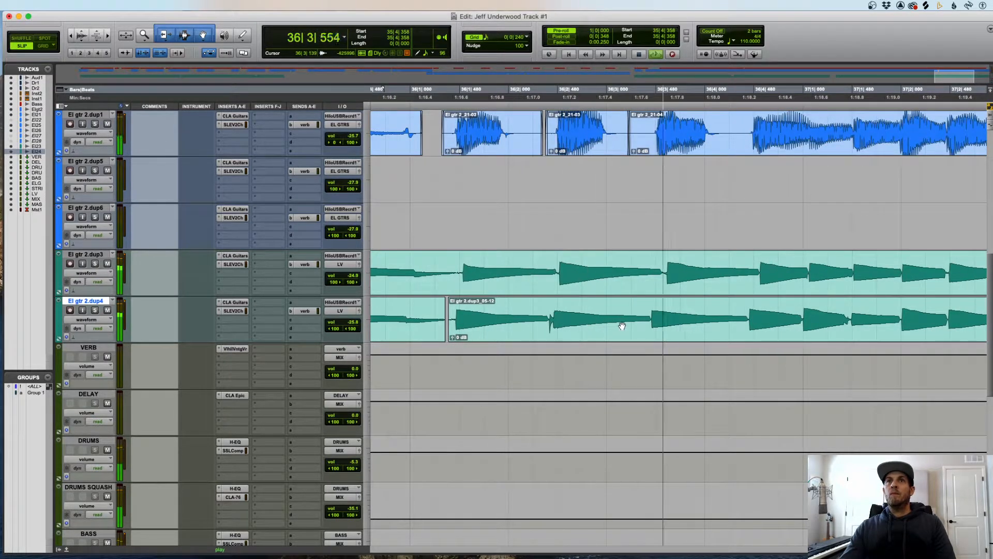
{"action": "key", "text": "space"}
- Separate the bar 36 chords on El gtr 2.dup4 before bar 37, move them slightly later to 36|1|416 and play from 36|2|662
{"action": "left_click", "coordinate": [475, 260]}
{"action": "key", "text": "space"}
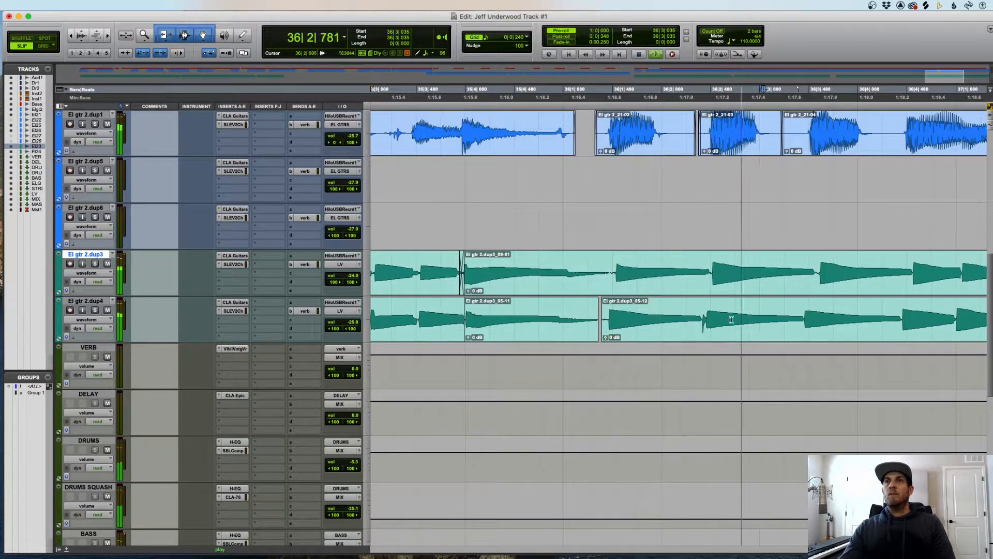
{"action": "key", "text": "space"}
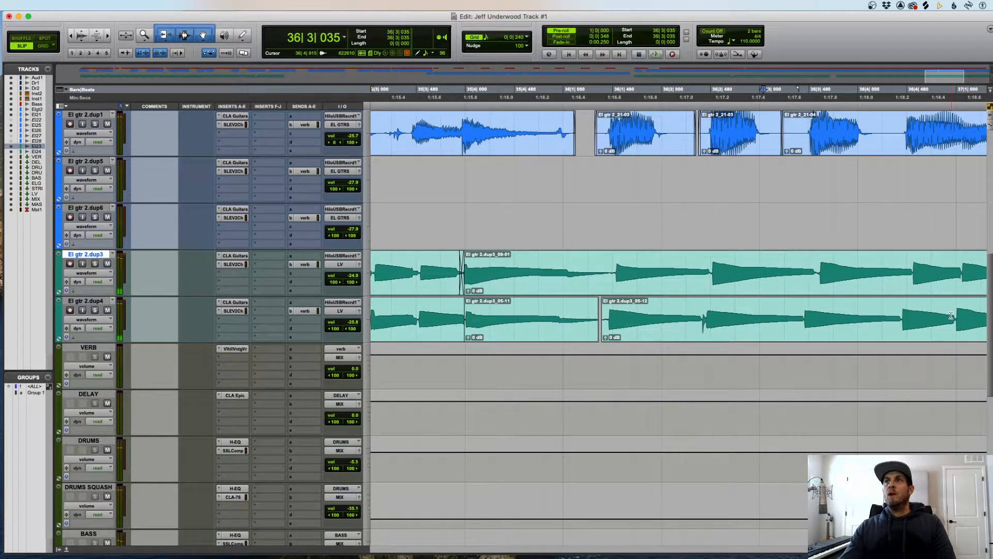
{"action": "left_click", "coordinate": [951, 316]}
{"action": "key", "text": "b"}
{"action": "left_click_drag", "start_coordinate": [915, 331], "coordinate": [919, 331]}
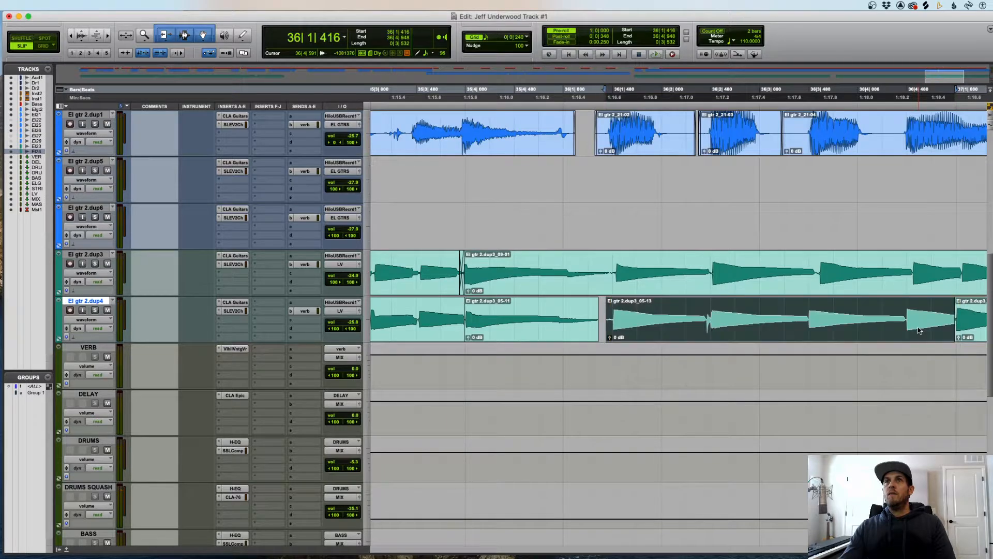
{"action": "left_click", "coordinate": [732, 258]}
{"action": "key", "text": "space"}
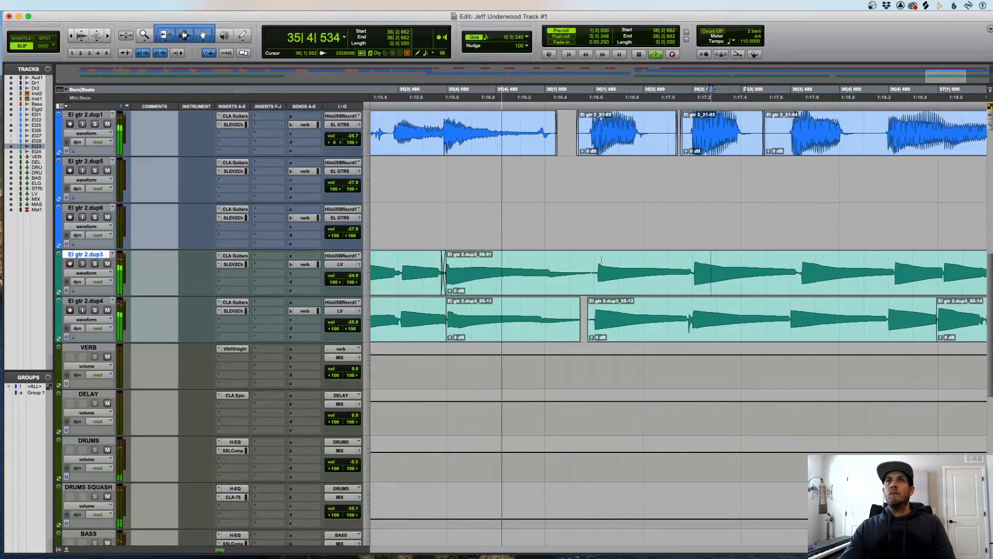
{"action": "key", "text": "space"}
- Separate the bar 36 chords on El gtr 2.dup3 into two clips, move both earlier to match El gtr 2.dup4 and play them
{"action": "left_click_drag", "start_coordinate": [593, 266], "coordinate": [805, 288]}
{"action": "key", "text": "b"}
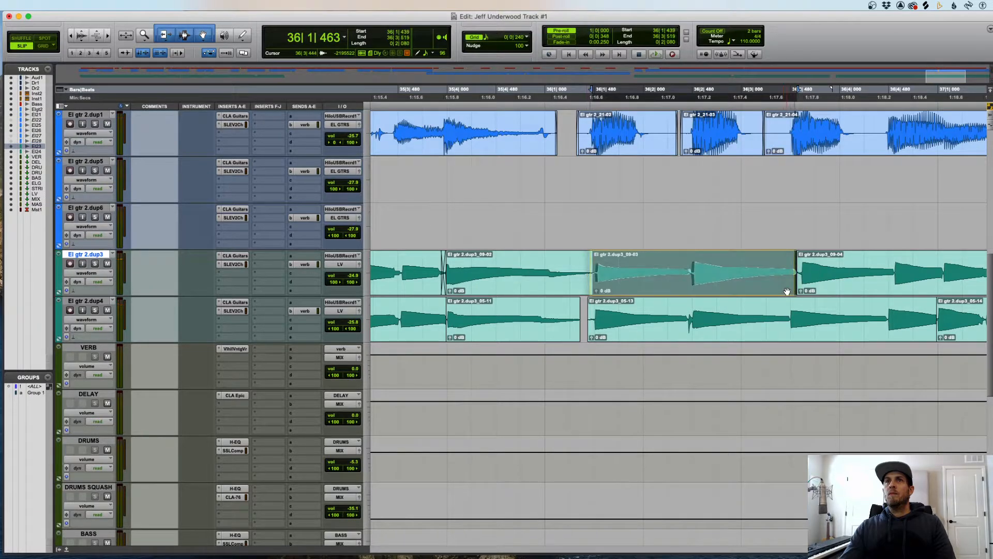
{"action": "left_click", "coordinate": [967, 264]}
{"action": "key", "text": "b"}
{"action": "left_click_drag", "start_coordinate": [935, 280], "coordinate": [924, 283]}
{"action": "left_click", "coordinate": [813, 267]}
{"action": "key", "text": "space"}
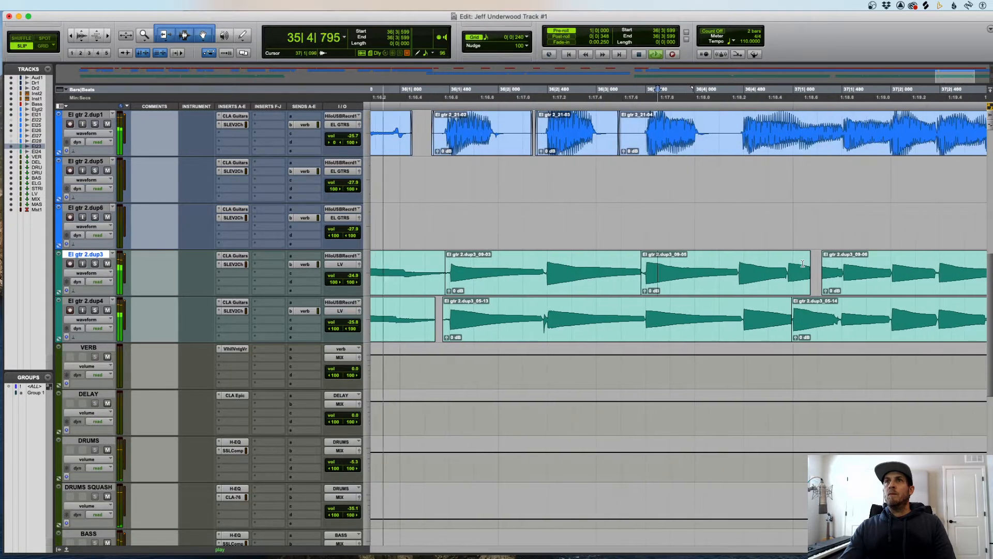
{"action": "key", "text": "space"}
- Separate the last two notes of the bar 36 clip on El gtr 2.dup3, move them to 36|4|451 and close the gap after them
{"action": "key", "text": "super+e"}
{"action": "left_click", "coordinate": [644, 285]}
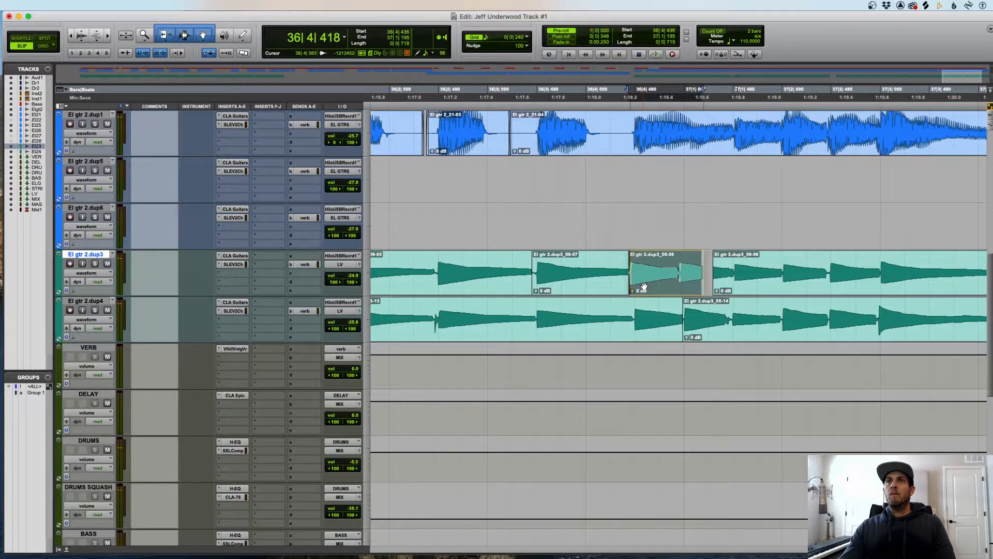
{"action": "left_click", "coordinate": [743, 273]}
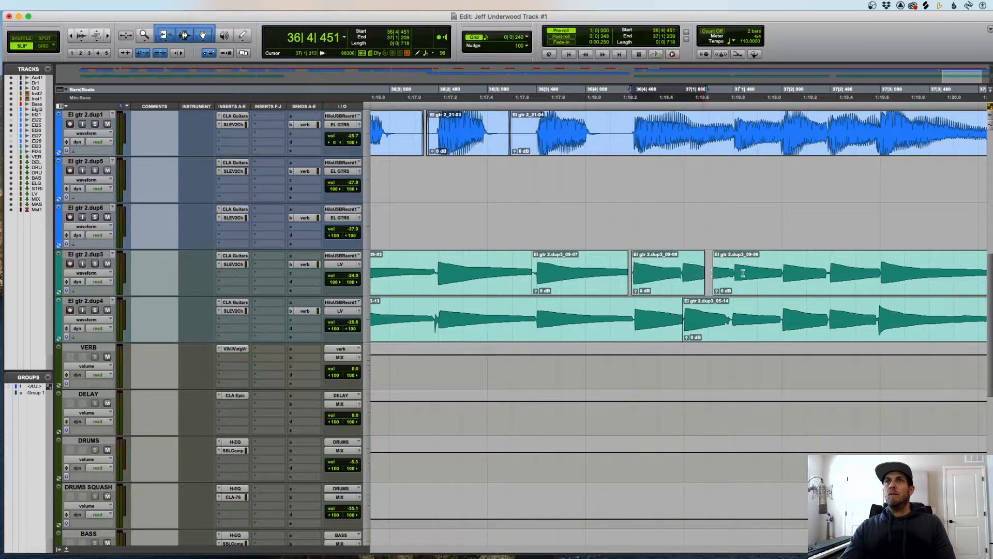
{"action": "left_click_drag", "start_coordinate": [704, 274], "coordinate": [725, 277]}
- Split El gtr 2.dup3 at 37|1|486, clear the sliver before the cut and play the ending from 37|1|284
{"action": "left_click", "coordinate": [734, 270]}
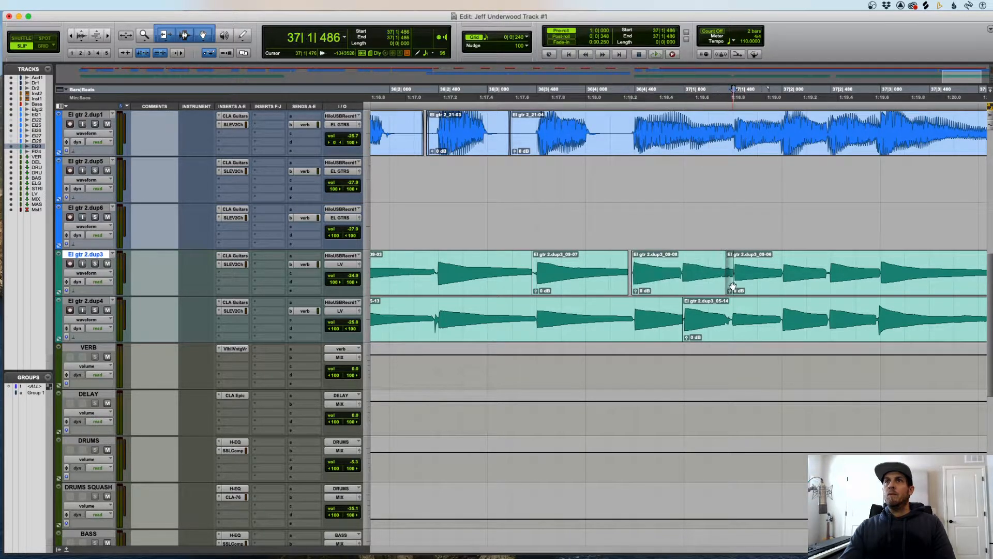
{"action": "key", "text": "b"}
{"action": "left_click", "coordinate": [730, 287]}
{"action": "key", "text": "space"}
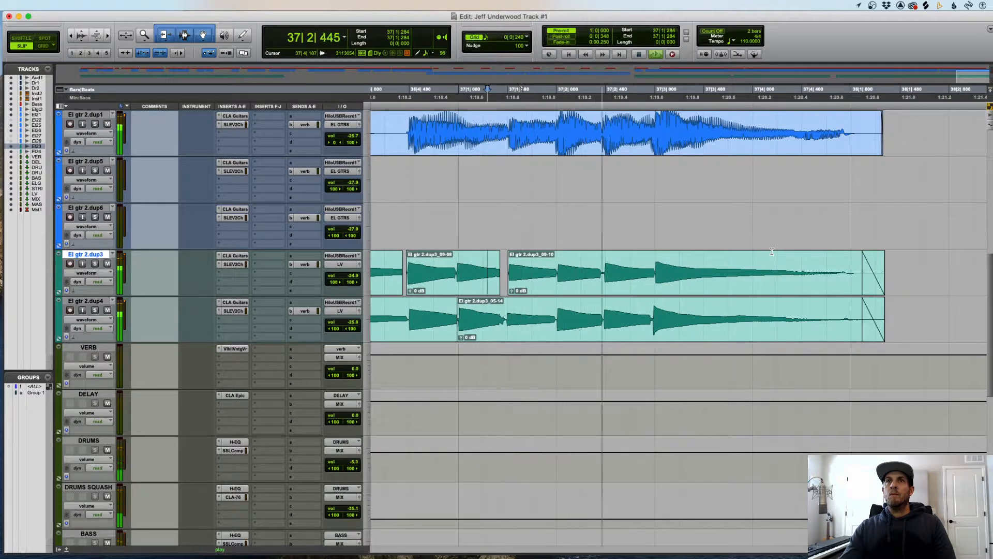
{"action": "key", "text": "r"}
{"action": "key", "text": "space"}
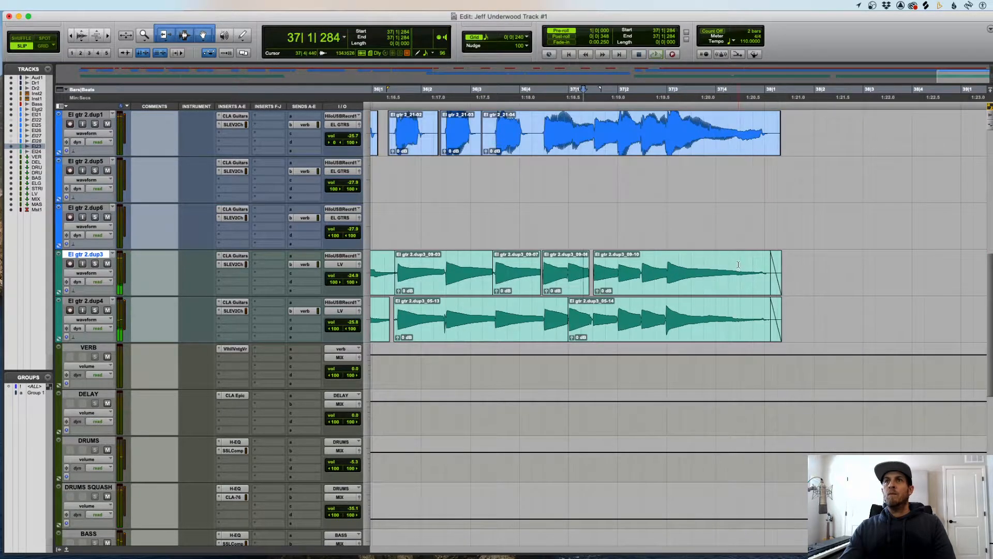
- Review the edited bass and electric guitar clips across the whole song, including El gtr 2.dup5 and dup6
{"action": "left_click_drag", "start_coordinate": [741, 271], "coordinate": [702, 307]}
{"action": "key", "text": "r"}
{"action": "key", "text": "r"}
{"action": "key", "text": "r"}
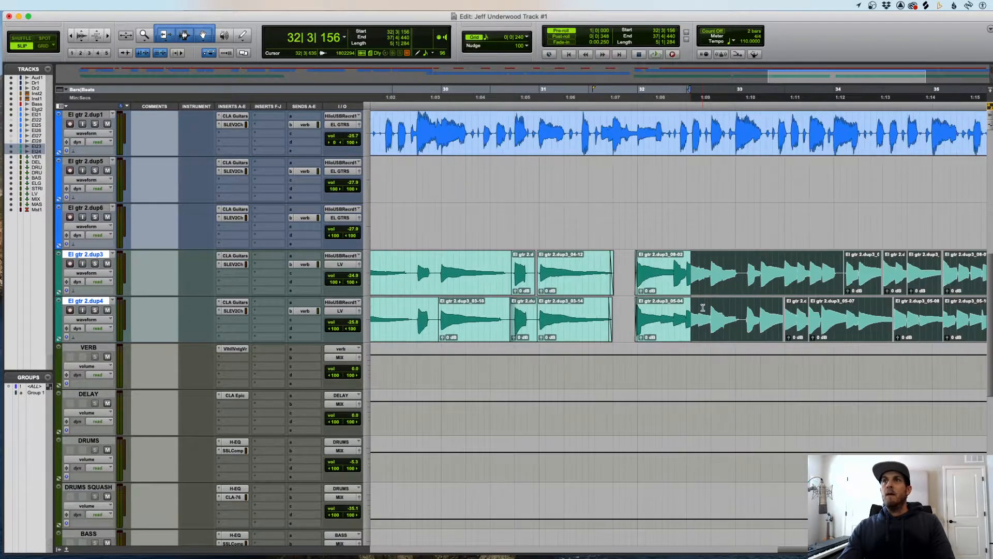
{"action": "left_click", "coordinate": [615, 221]}
{"action": "key", "text": "r"}
{"action": "key", "text": "r"}
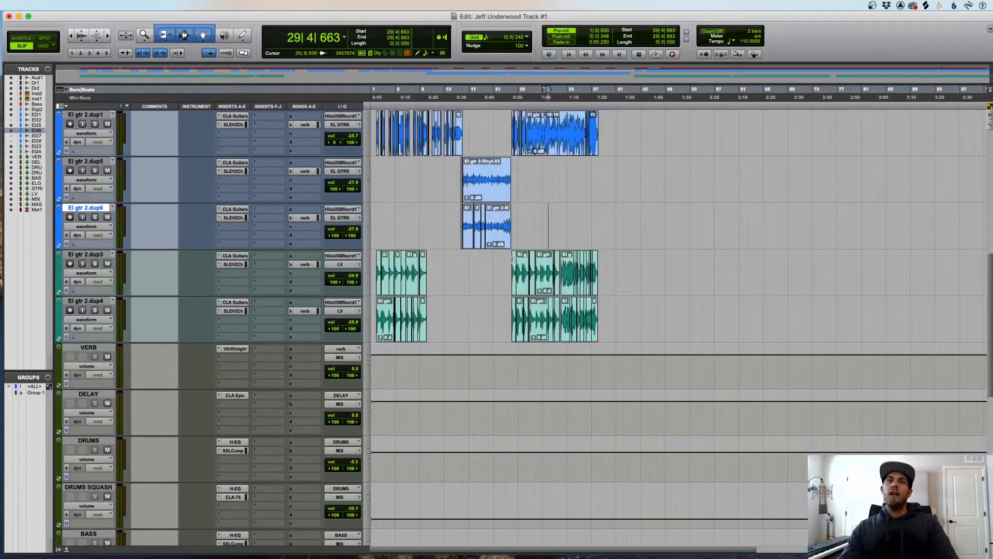
{"action": "scroll", "coordinate": [542, 280], "scroll_direction": "up", "scroll_amount": 4}
{"action": "scroll", "coordinate": [424, 277], "scroll_direction": "up", "scroll_amount": 2}
{"action": "scroll", "coordinate": [466, 275], "scroll_direction": "down", "scroll_amount": 2}
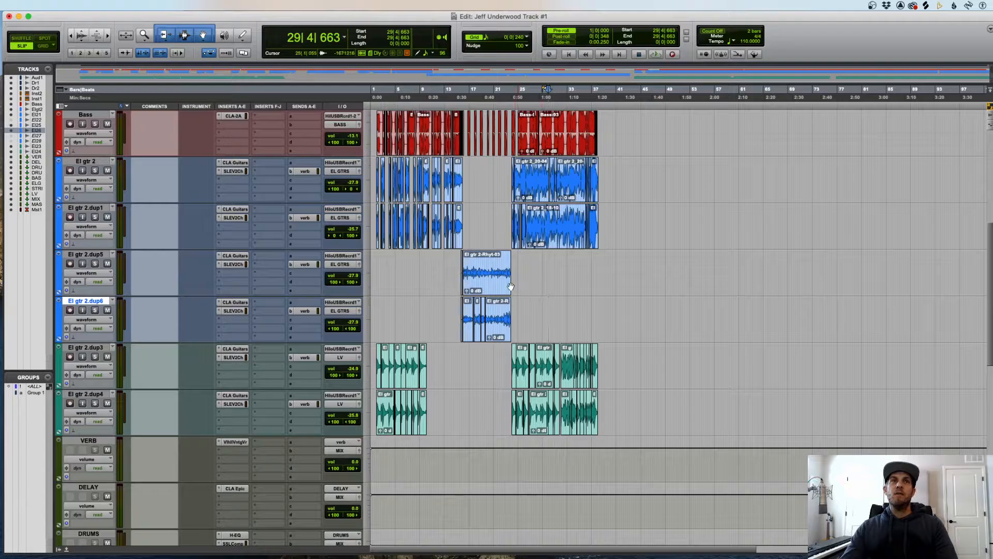
{"action": "scroll", "coordinate": [459, 367], "scroll_direction": "down", "scroll_amount": 2}
{"action": "scroll", "coordinate": [469, 345], "scroll_direction": "up", "scroll_amount": 2}
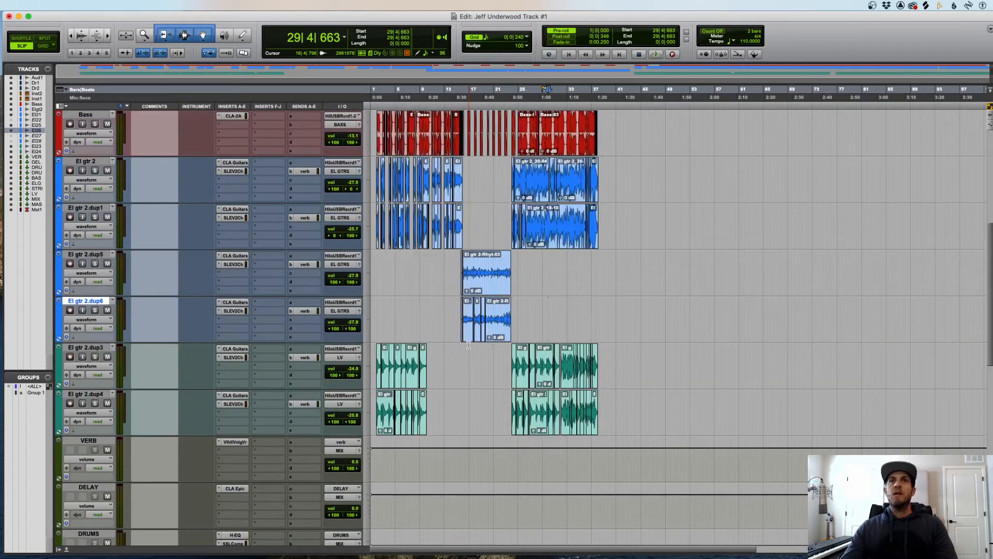
- Switch the CLA Guitars re-amplify mode on El gtr 2.dup3 to Clean, audition it, and copy the plug-in over the one on El gtr 2.dup4
{"action": "left_click", "coordinate": [234, 349]}
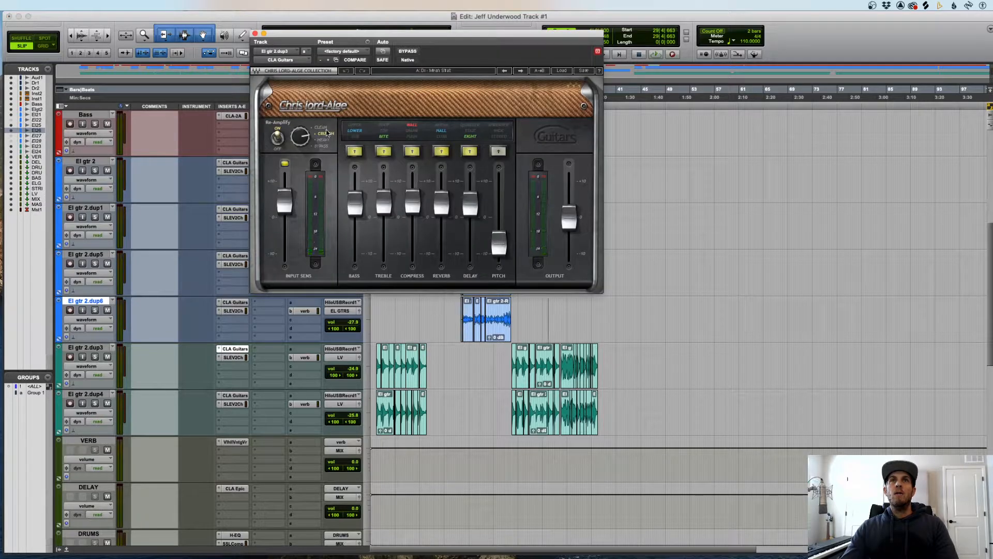
{"action": "left_click", "coordinate": [390, 324]}
{"action": "key", "text": "space"}
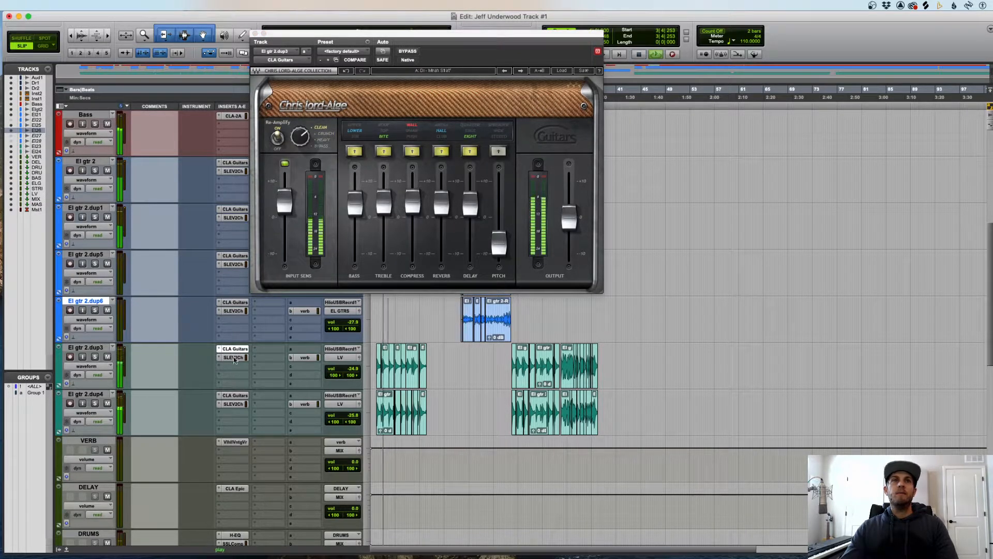
{"action": "left_click", "coordinate": [236, 397]}
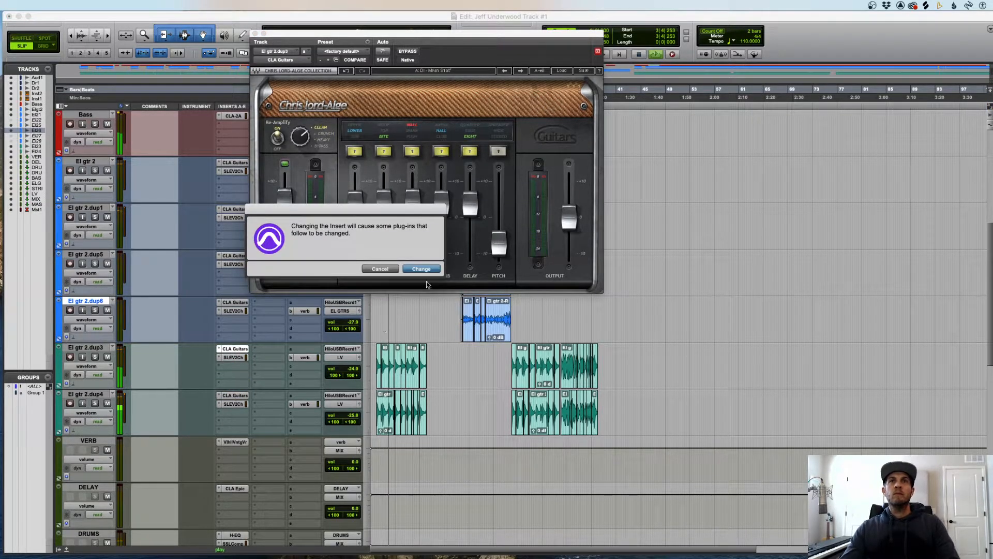
{"action": "left_click", "coordinate": [421, 269]}
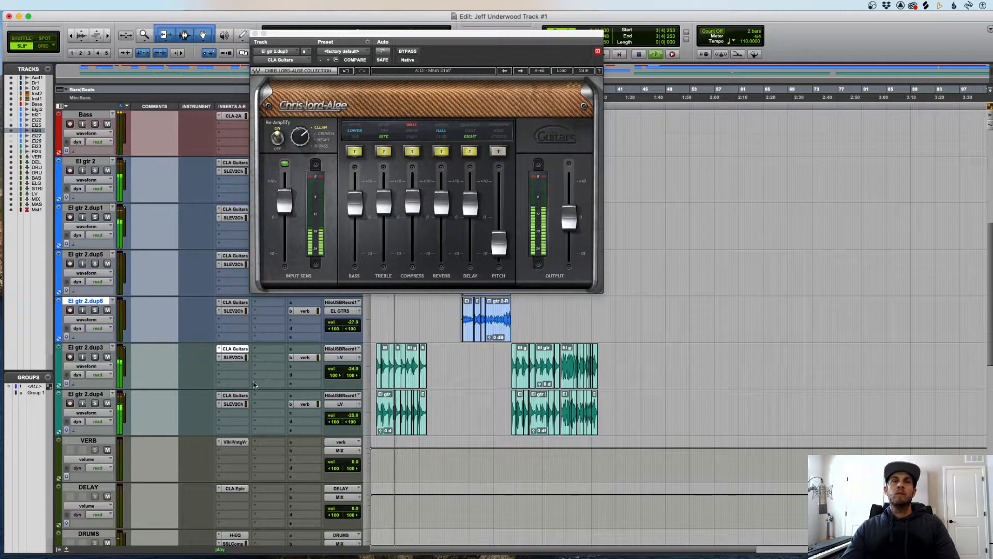
- Set CLA Guitars on El gtr 2.dup3 to Crunch, lower its input sensitivity slightly, and copy it over the plug-in on El gtr 2.dup4
{"action": "left_click", "coordinate": [326, 136]}
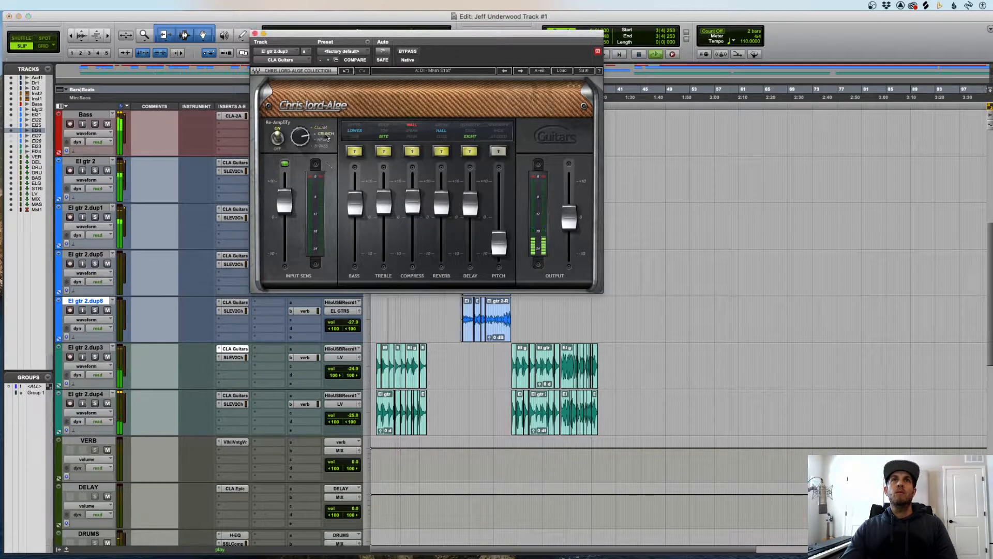
{"action": "left_click_drag", "start_coordinate": [284, 202], "coordinate": [285, 212]}
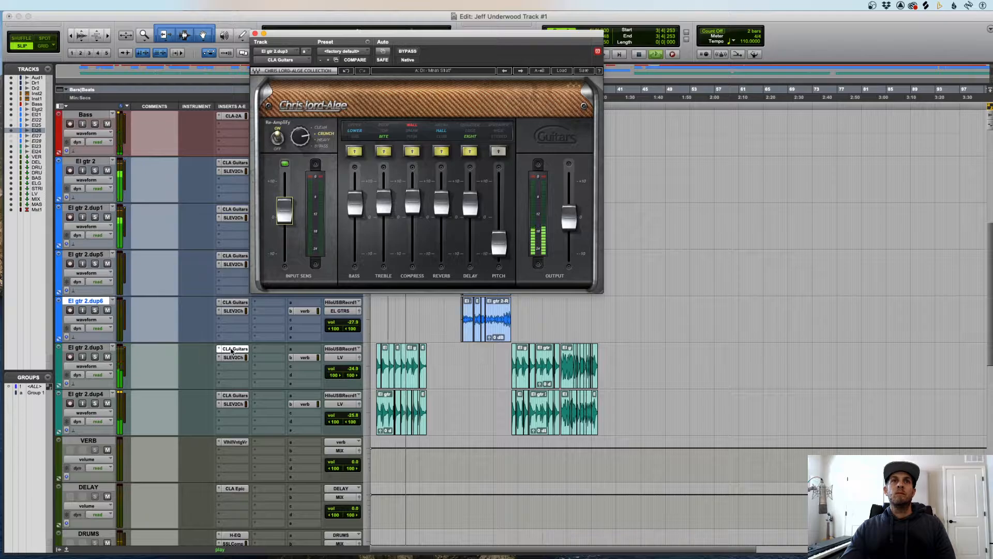
{"action": "left_click_drag", "start_coordinate": [231, 350], "coordinate": [232, 397]}
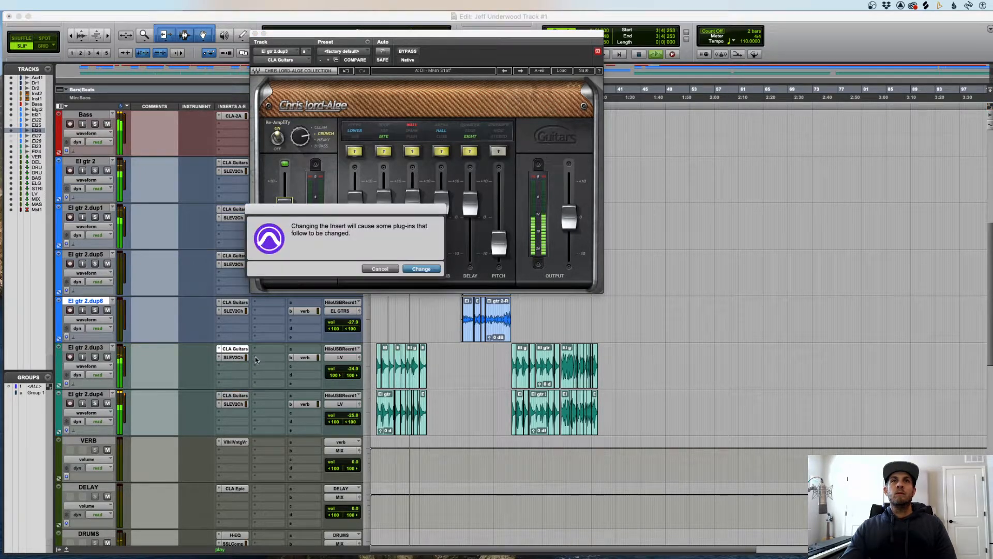
{"action": "left_click", "coordinate": [407, 271]}
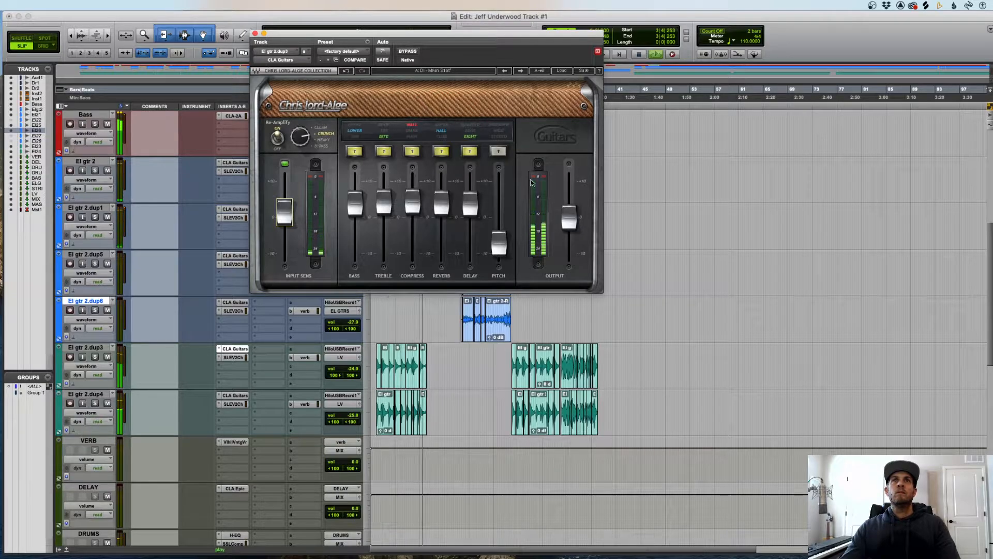
- Set the CLA Guitars delay to Quarter and pitch to Spreader on El gtr 2.dup3, audition it, and copy the plug-in to El gtr 2.dup4
{"action": "left_click", "coordinate": [477, 126]}
{"action": "left_click", "coordinate": [499, 126]}
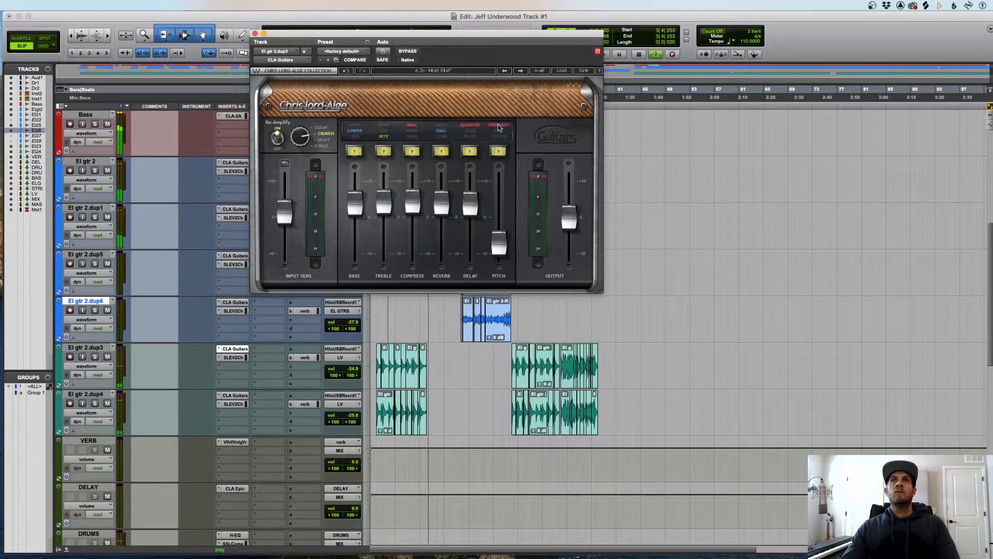
{"action": "left_click", "coordinate": [386, 318]}
{"action": "key", "text": "space"}
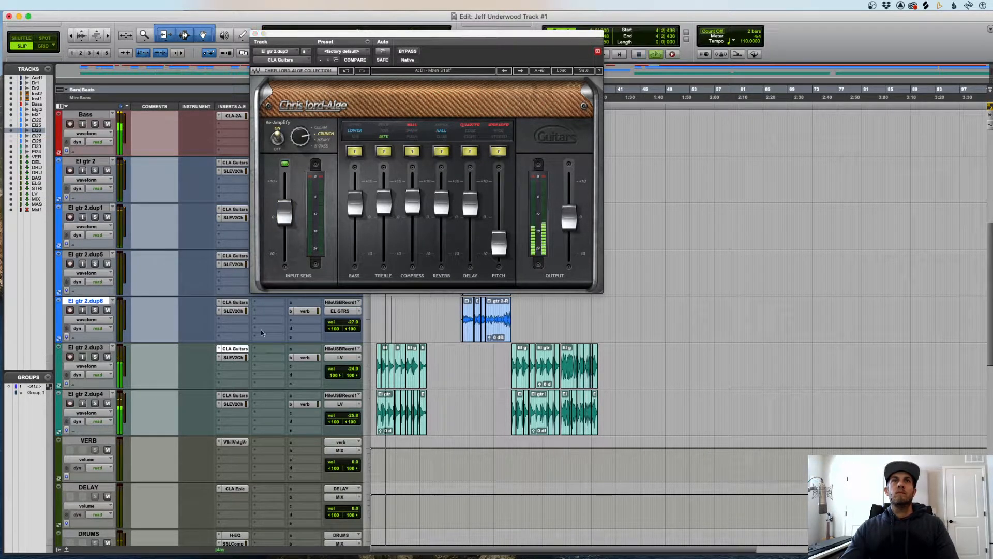
{"action": "left_click_drag", "start_coordinate": [235, 350], "coordinate": [235, 396]}
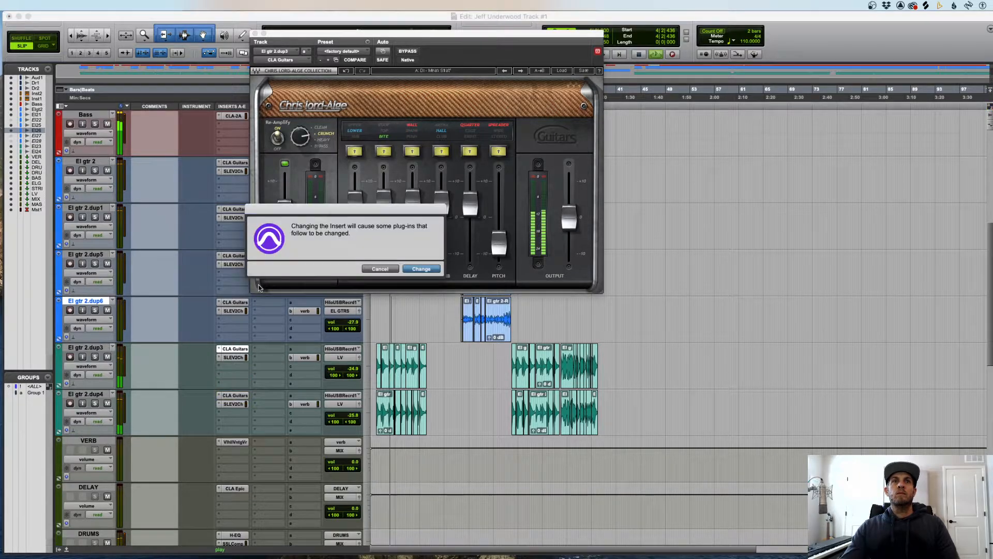
{"action": "left_click", "coordinate": [421, 269]}
{"action": "left_click", "coordinate": [255, 33]}
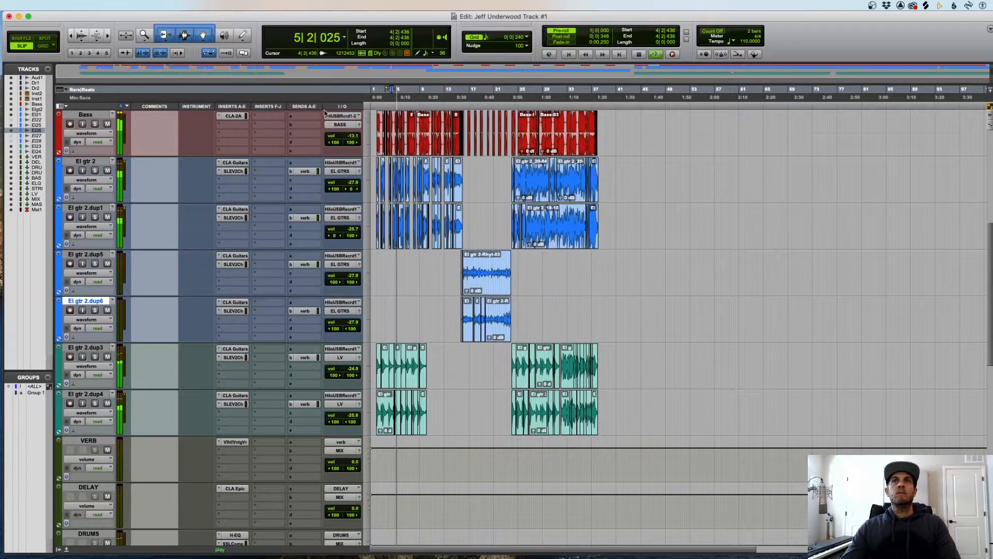
- Stop playback, arm the Inst 1 track for recording, and bring up its Kontakt instrument
{"action": "scroll", "coordinate": [391, 236], "scroll_direction": "up", "scroll_amount": 5}
{"action": "key", "text": "t"}
{"action": "scroll", "coordinate": [391, 236], "scroll_direction": "up", "scroll_amount": 5}
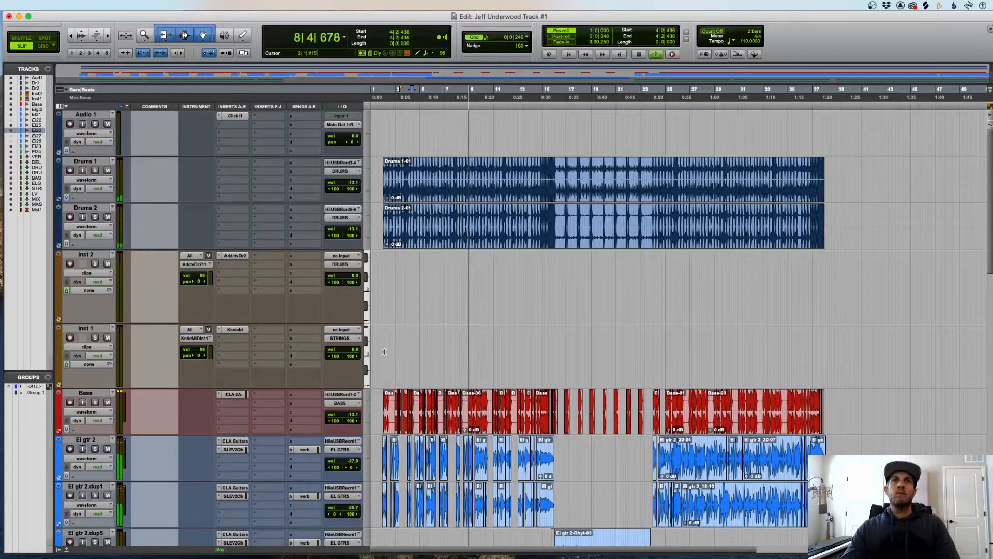
{"action": "scroll", "coordinate": [398, 291], "scroll_direction": "down", "scroll_amount": 2}
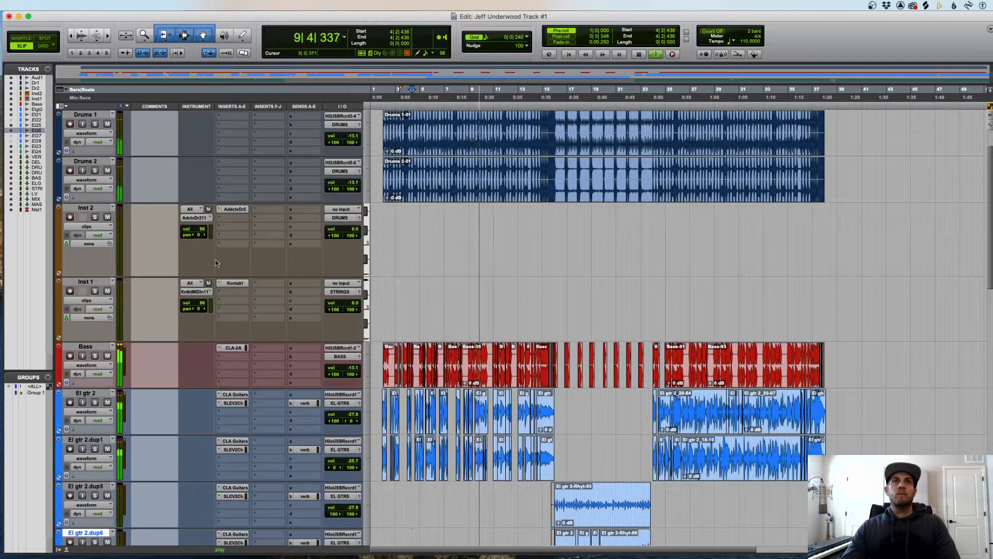
{"action": "left_click", "coordinate": [72, 291]}
{"action": "key", "text": "space"}
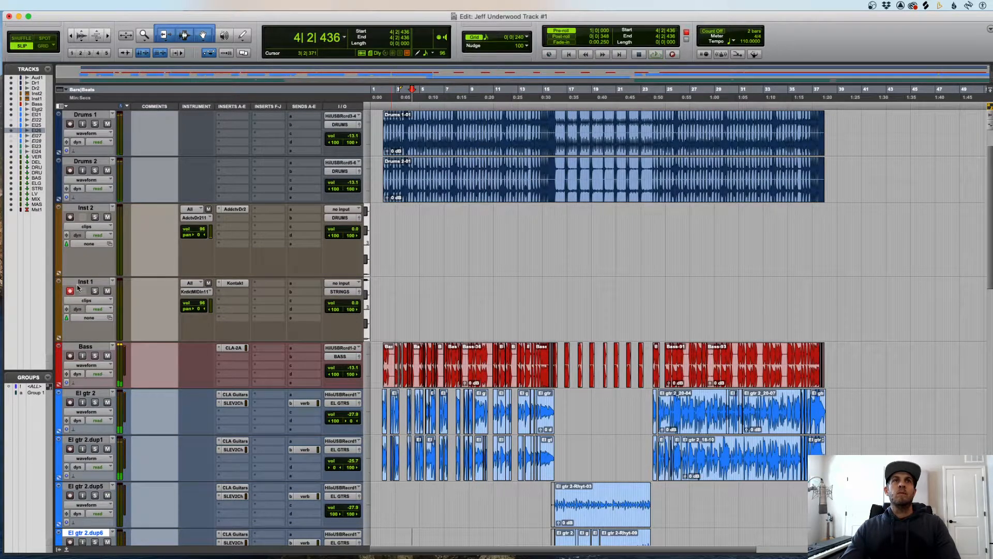
{"action": "left_click", "coordinate": [484, 291]}
{"action": "key", "text": "super+bracketright"}
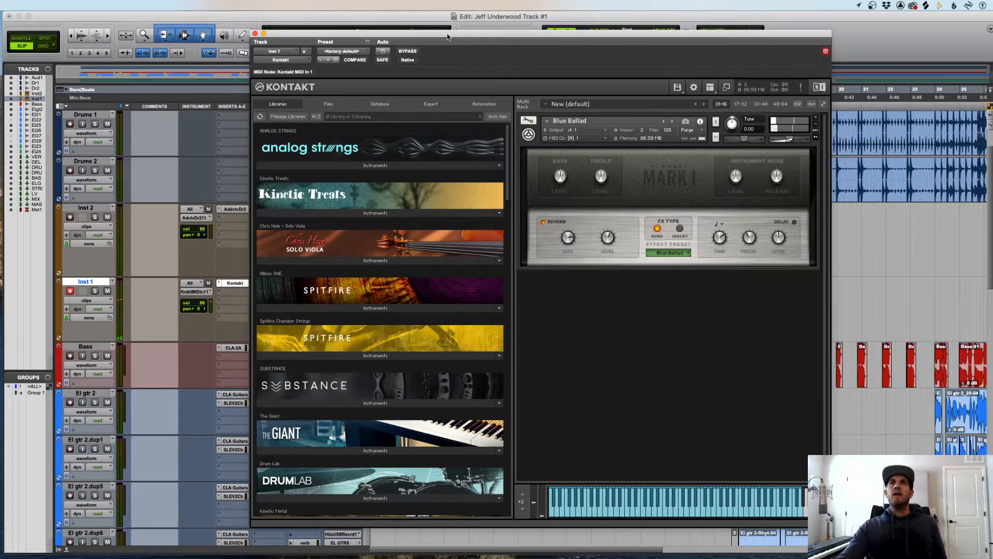
{"action": "left_click_drag", "start_coordinate": [447, 37], "coordinate": [531, 32]}
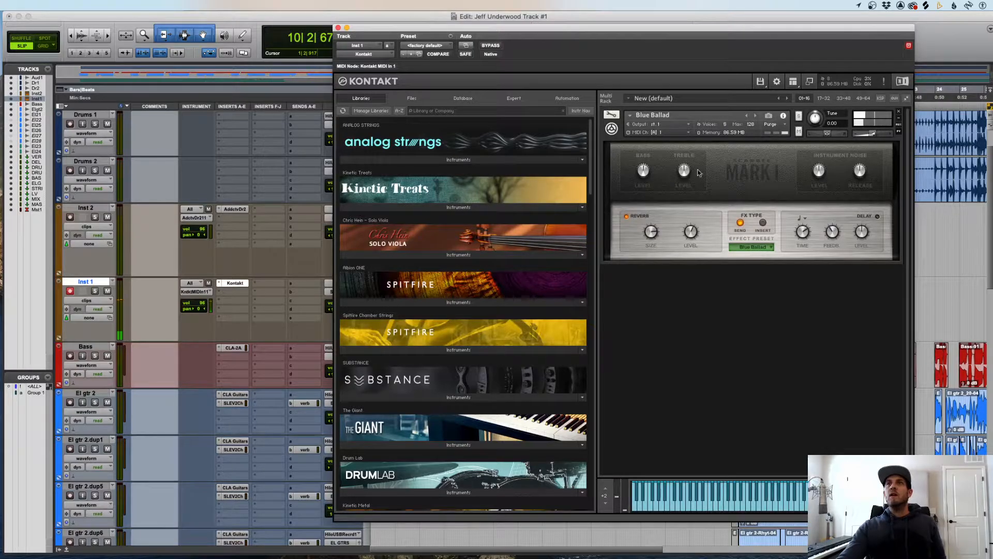
- Set the effect preset of Kontakt's Blue Ballad electric piano to Old School and show its insert effects, then close the instrument
{"action": "left_click", "coordinate": [767, 245]}
{"action": "left_click", "coordinate": [766, 227]}
{"action": "left_click", "coordinate": [764, 223]}
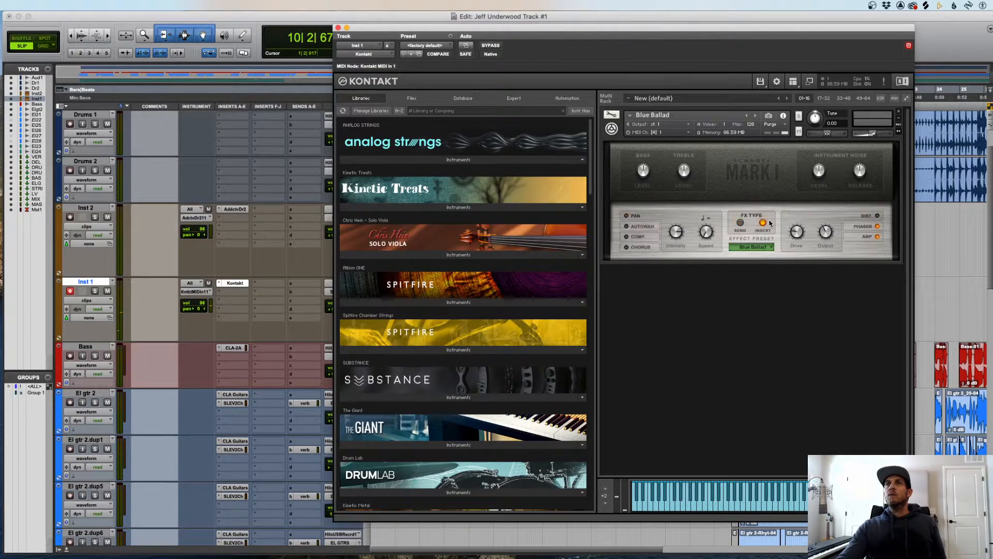
{"action": "left_click", "coordinate": [741, 223]}
{"action": "left_click", "coordinate": [762, 247]}
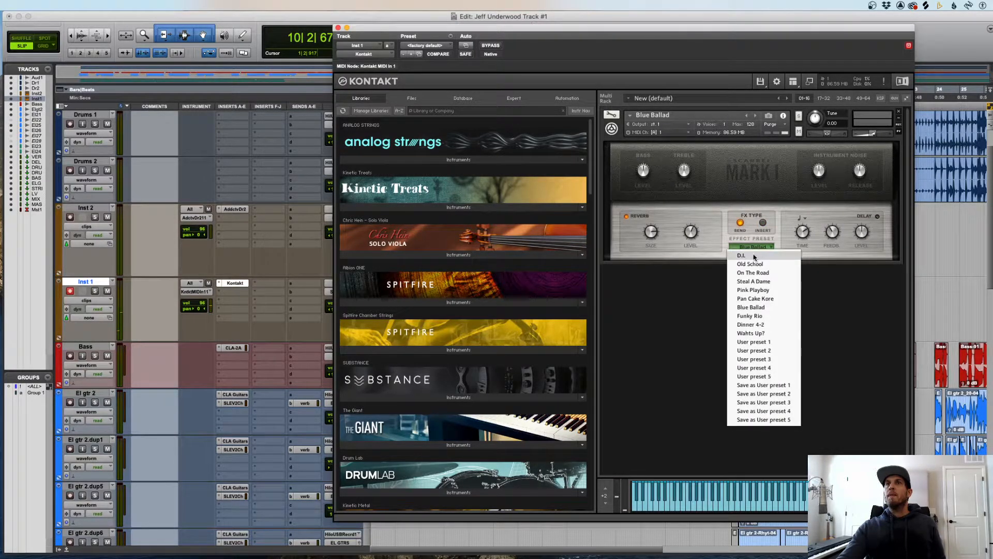
{"action": "left_click", "coordinate": [754, 264]}
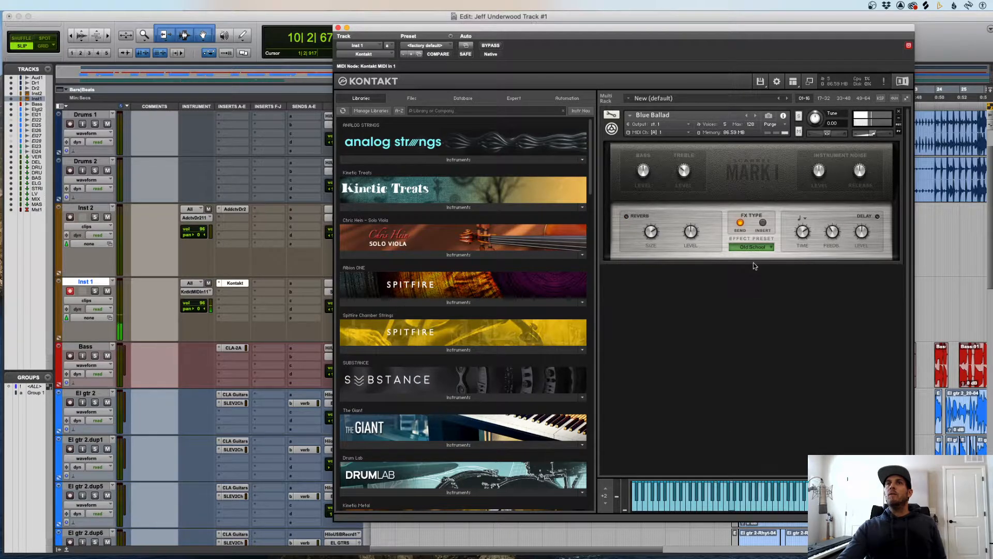
{"action": "left_click", "coordinate": [764, 223]}
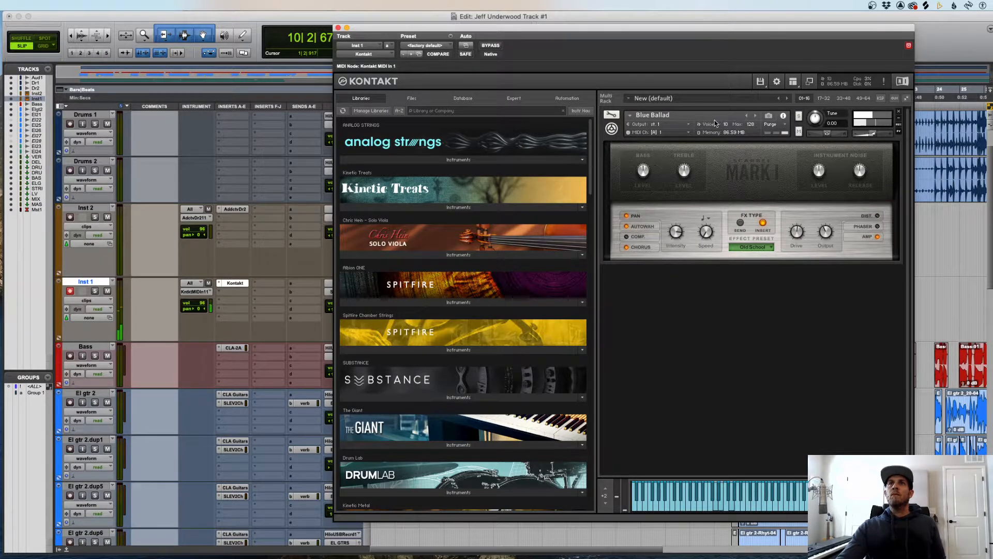
{"action": "left_click", "coordinate": [338, 28]}
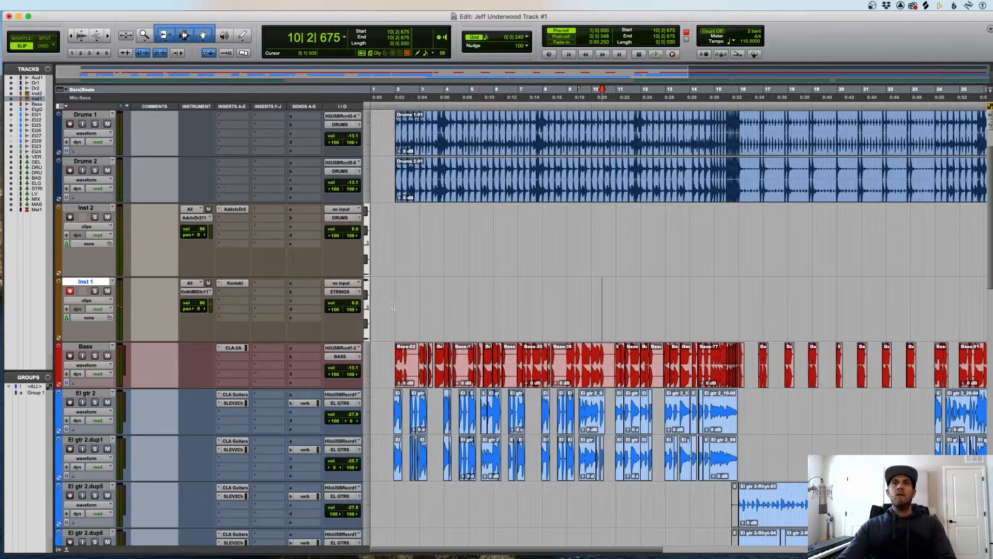
- Raise the Blue Ballad instrument's volume slightly in Kontakt on the Inst 1 track, then close the instrument
{"action": "scroll", "coordinate": [362, 311], "scroll_direction": "down", "scroll_amount": 15}
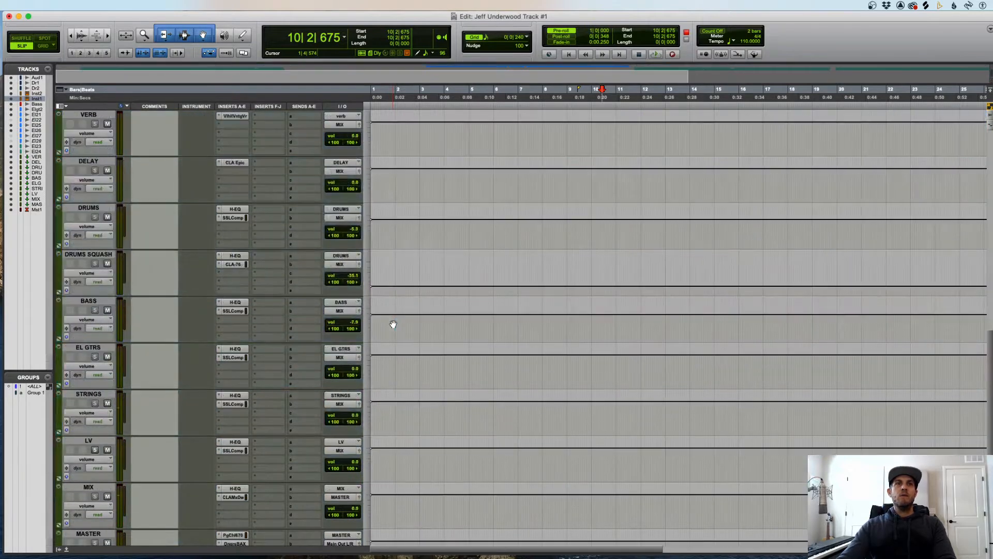
{"action": "scroll", "coordinate": [314, 395], "scroll_direction": "up", "scroll_amount": 15}
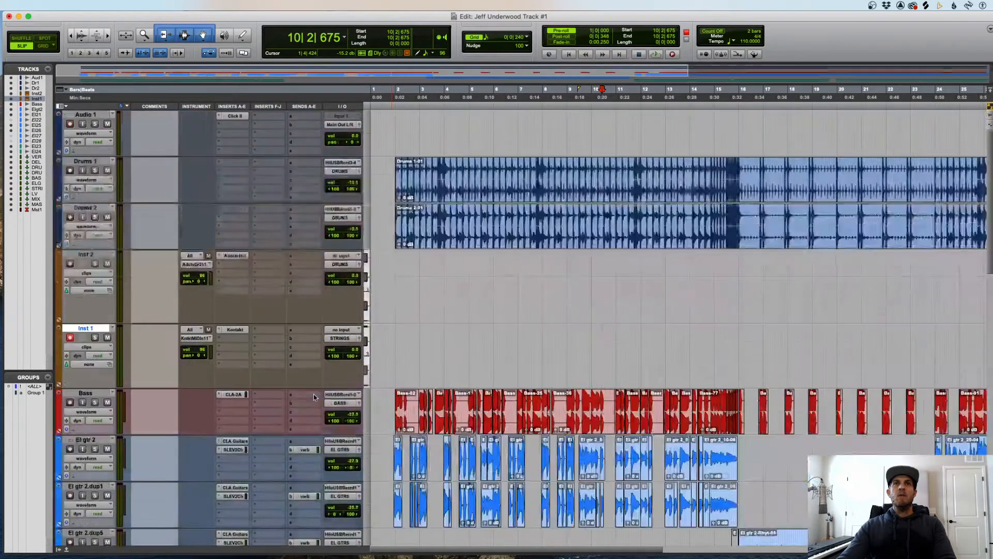
{"action": "left_click", "coordinate": [235, 329]}
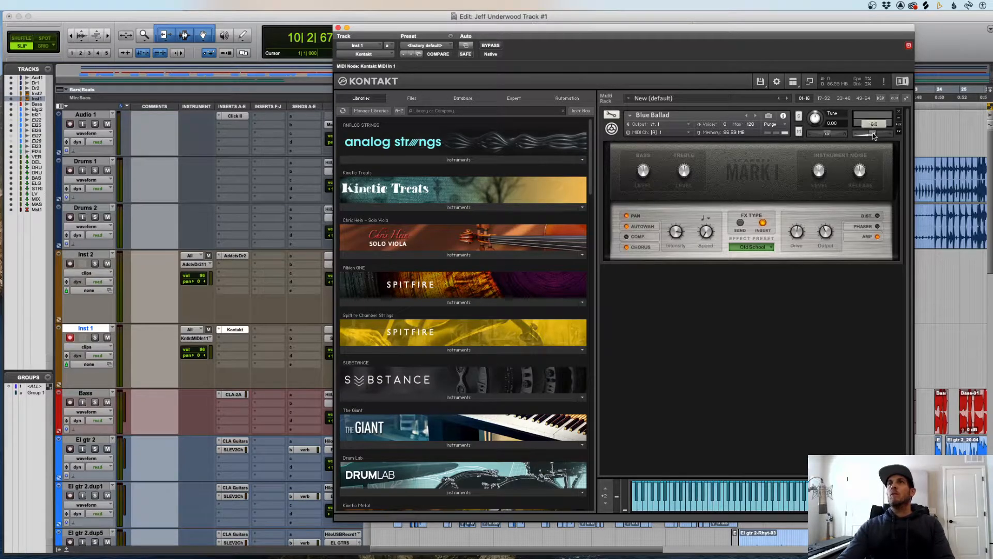
{"action": "left_click_drag", "start_coordinate": [873, 133], "coordinate": [882, 136]}
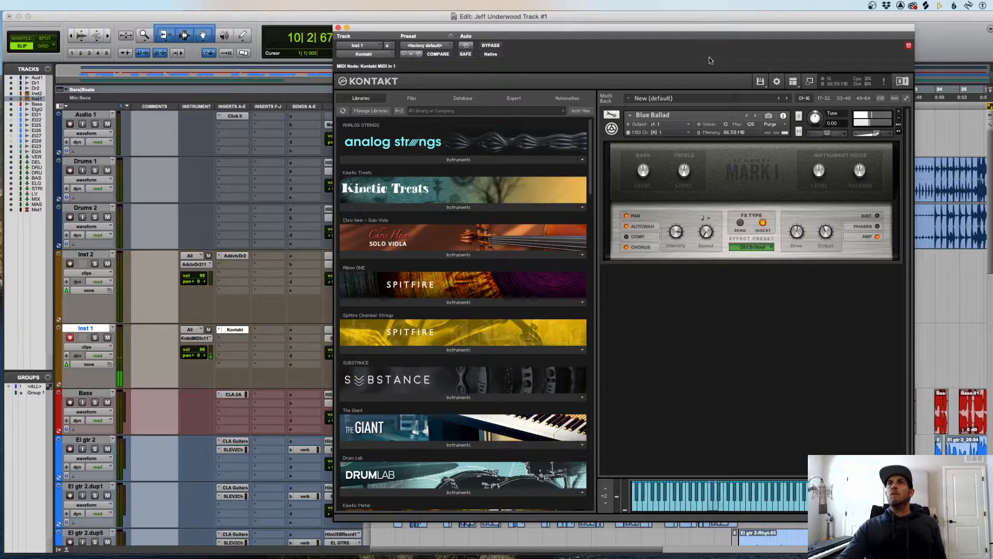
{"action": "left_click", "coordinate": [338, 28]}
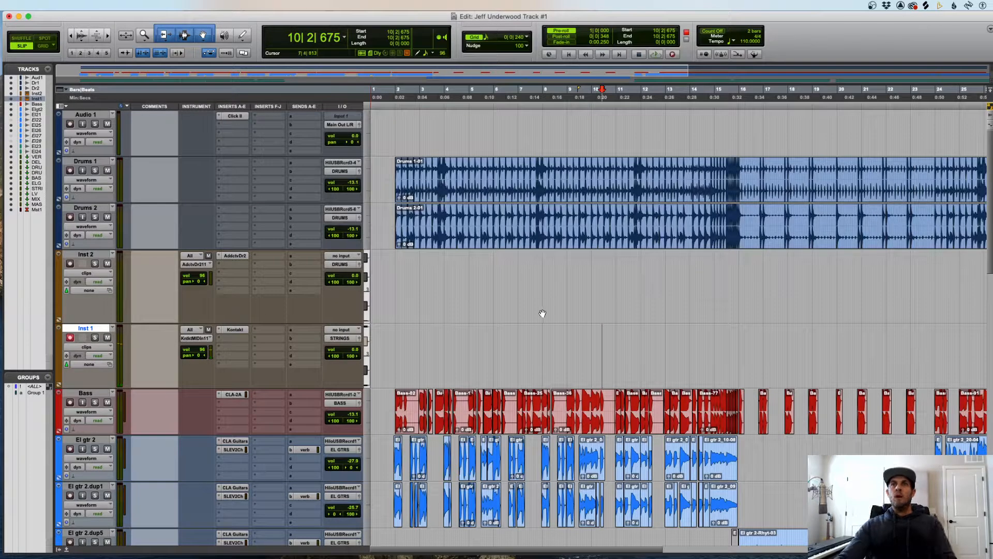
- Record a MIDI electric piano take on the Inst 1 track from bar 1 to about bar 34
{"action": "key", "text": "super+space"}
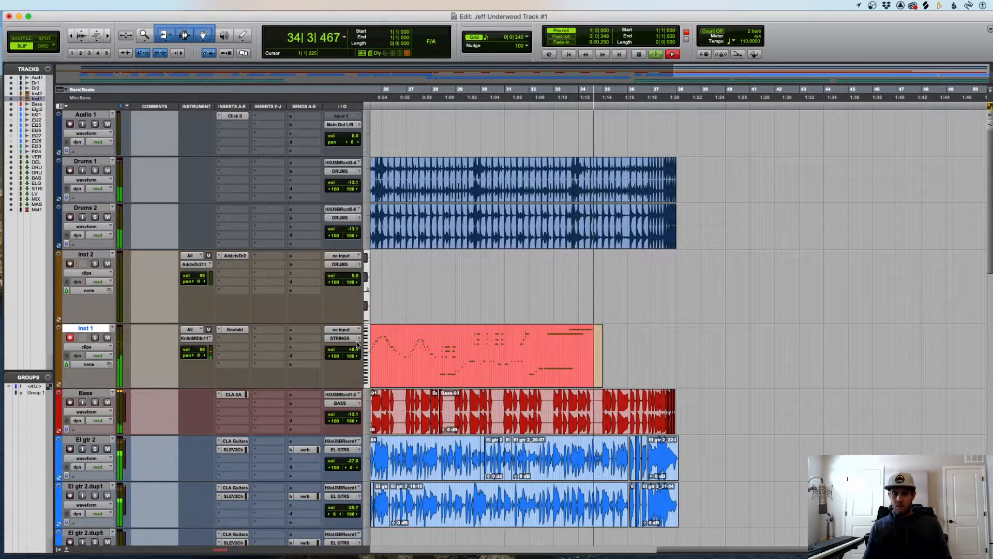
{"action": "key", "text": "space"}
{"action": "key", "text": "r"}
{"action": "key", "text": "r"}
{"action": "key", "text": "r"}
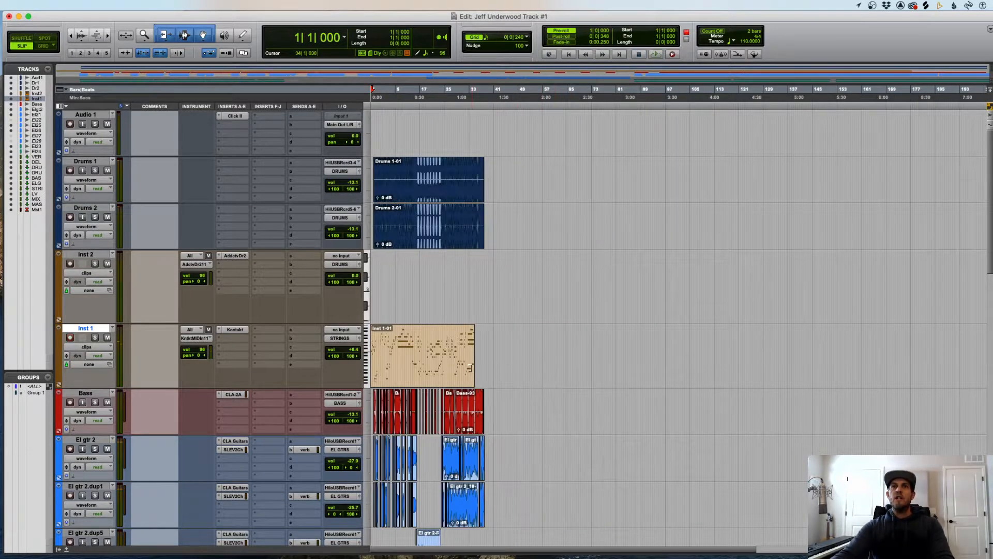
- Select the recorded MIDI clip on the Inst 1 track and undo the recording
{"action": "left_click", "coordinate": [446, 367]}
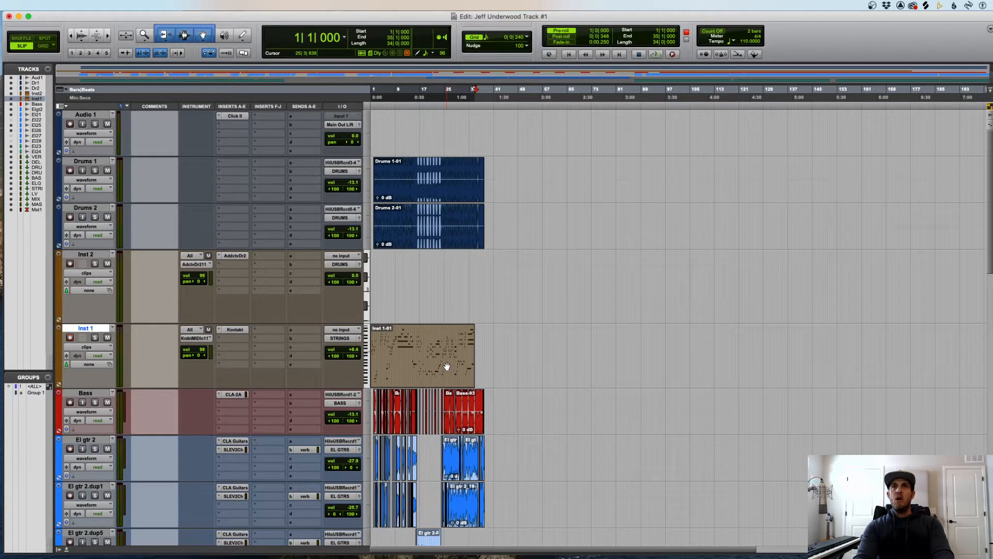
{"action": "key", "text": "Return"}
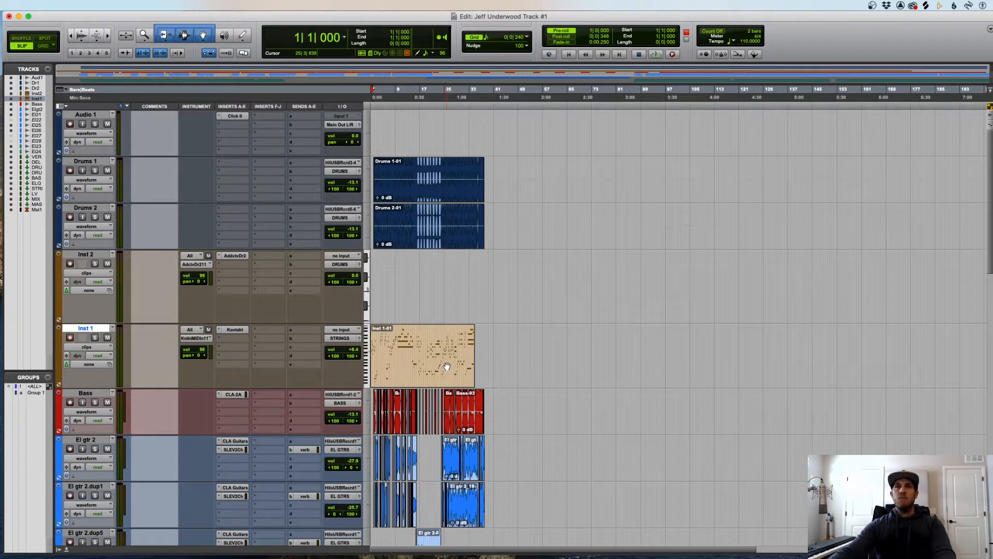
{"action": "left_click", "coordinate": [447, 367]}
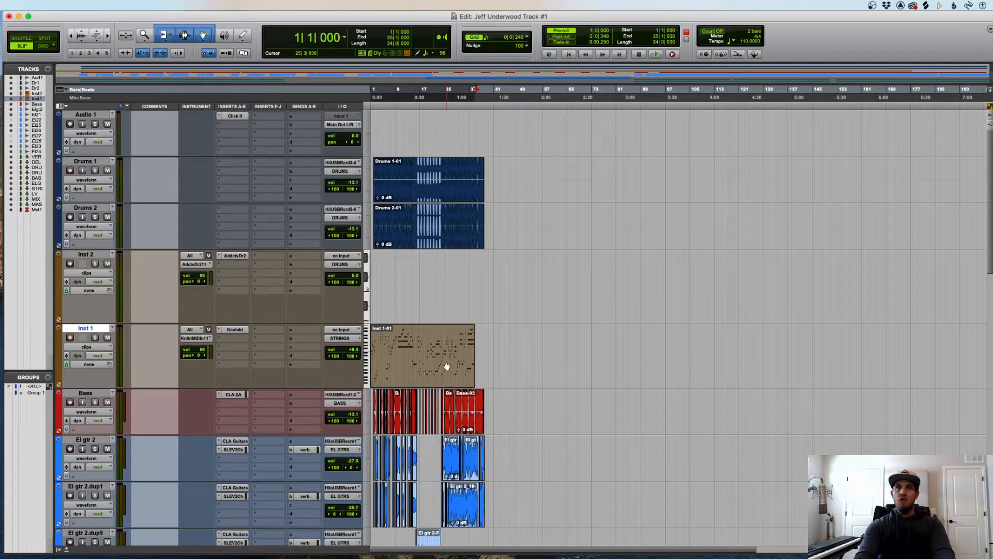
{"action": "key", "text": "super+z"}
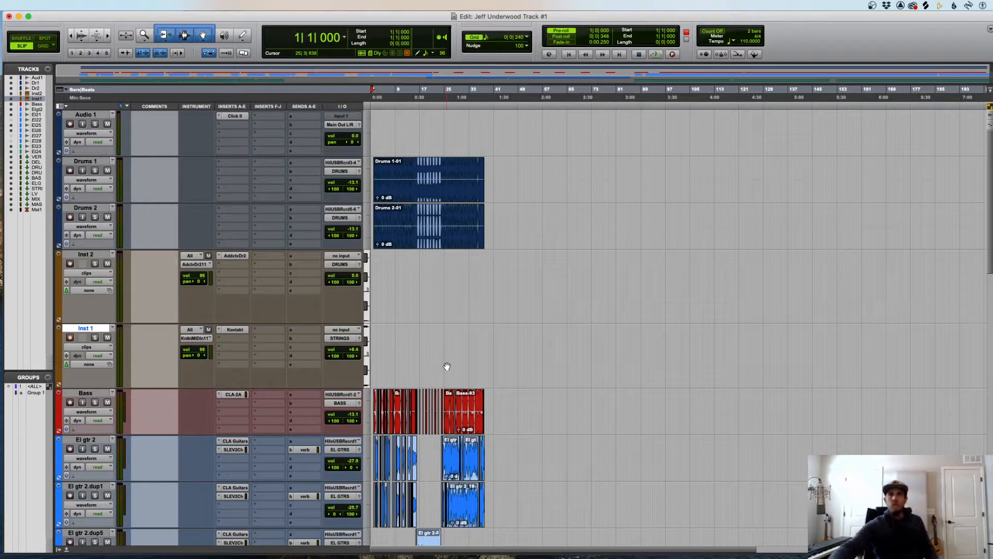
{"action": "key", "text": "t"}
{"action": "key", "text": "t"}
{"action": "key", "text": "t"}
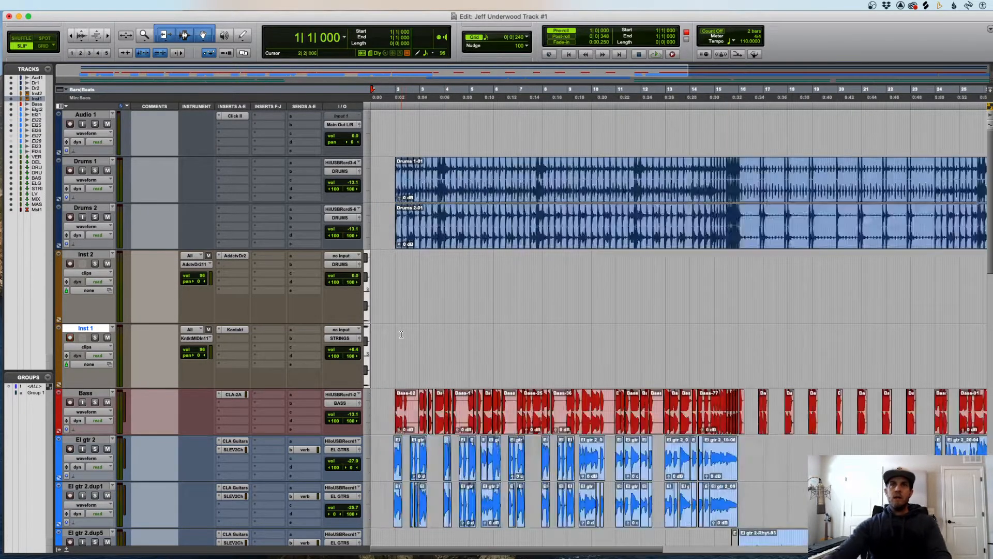
{"action": "key", "text": "super+space"}
{"action": "key", "text": "t"}
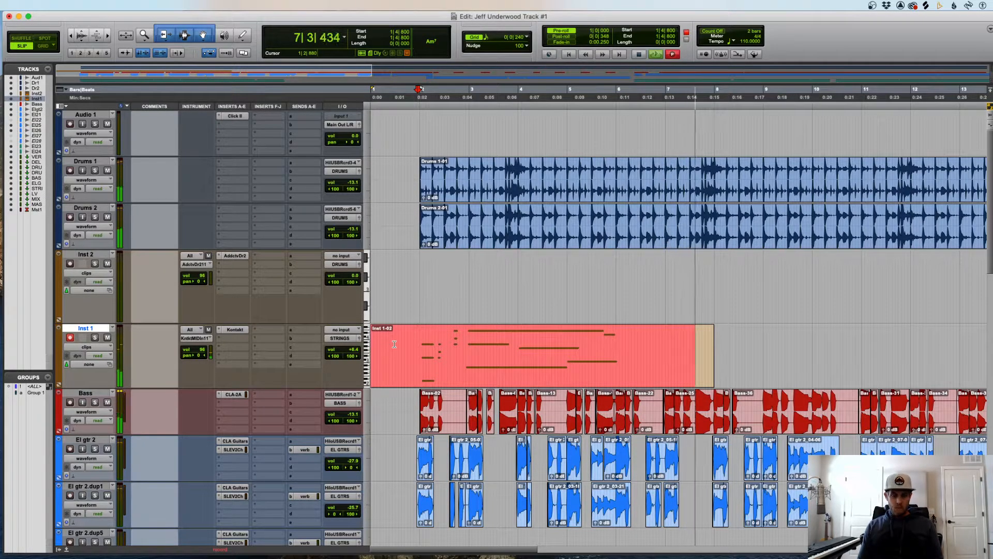
{"action": "key", "text": "super+period"}
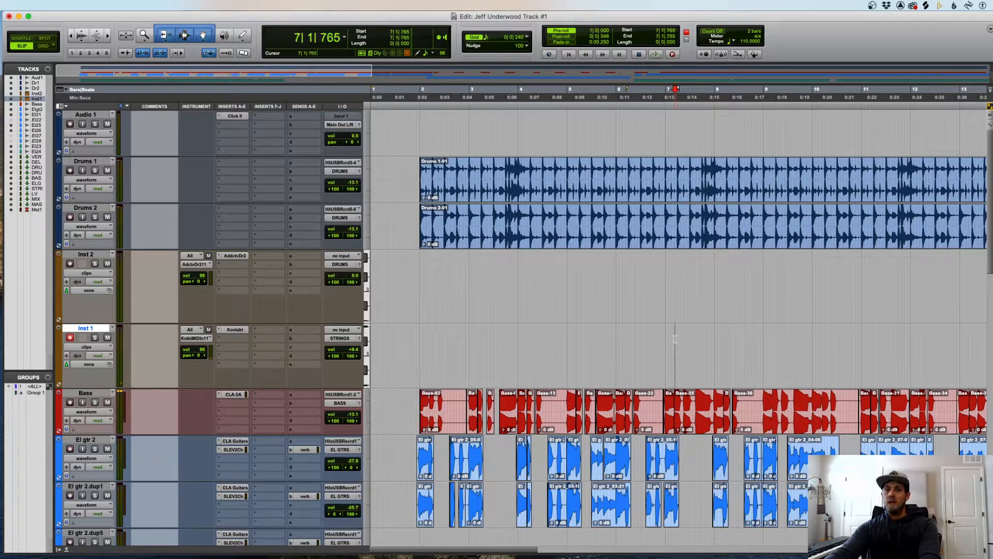
- Record an electric piano MIDI take on the Inst 1 track from about bar 7 to bar 16
{"action": "key", "text": "super+bracketleft"}
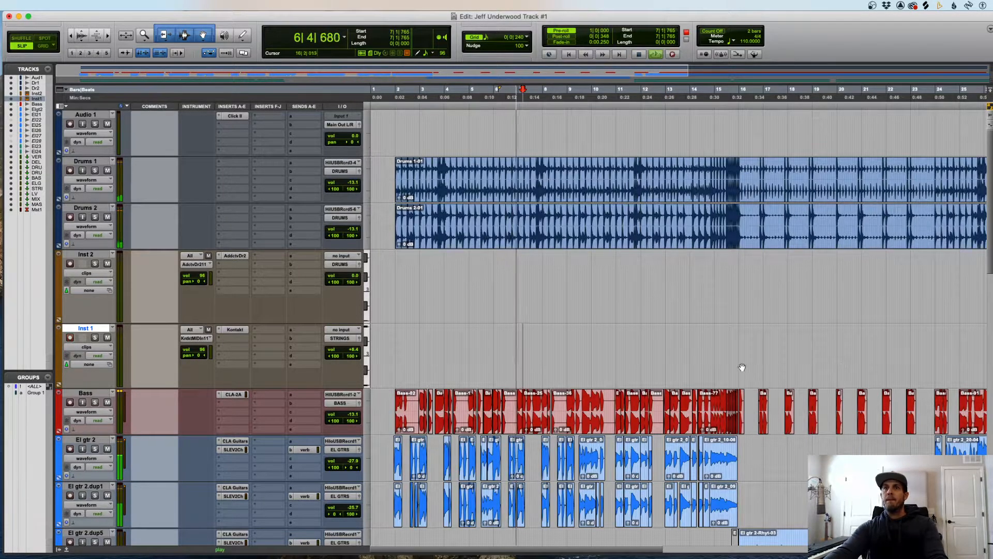
{"action": "key", "text": "super+space"}
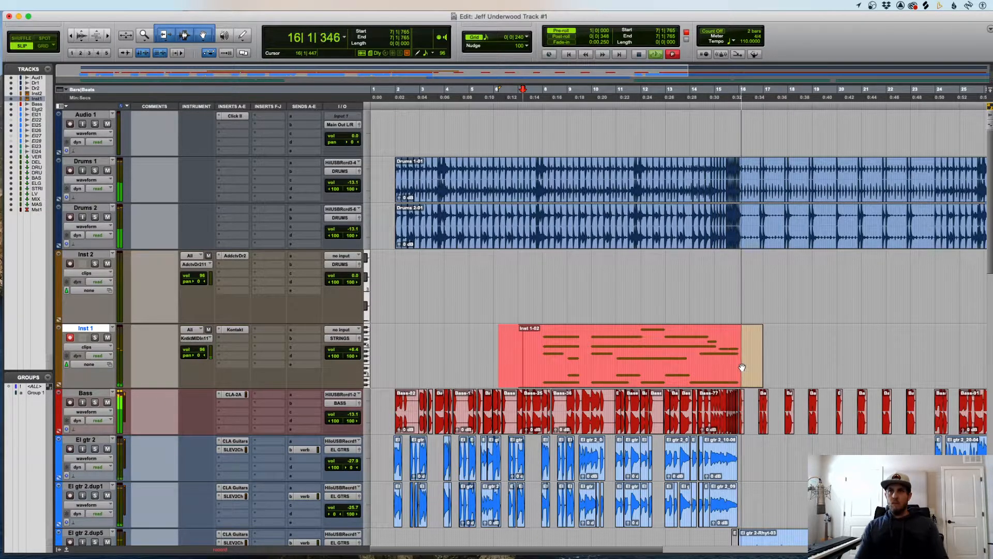
{"action": "key", "text": "space"}
- Re-record the end of the Inst 1 piano take from about bar 14 to bar 16
{"action": "left_click", "coordinate": [691, 339]}
{"action": "key", "text": "super+bracketright"}
{"action": "key", "text": "super+bracketright"}
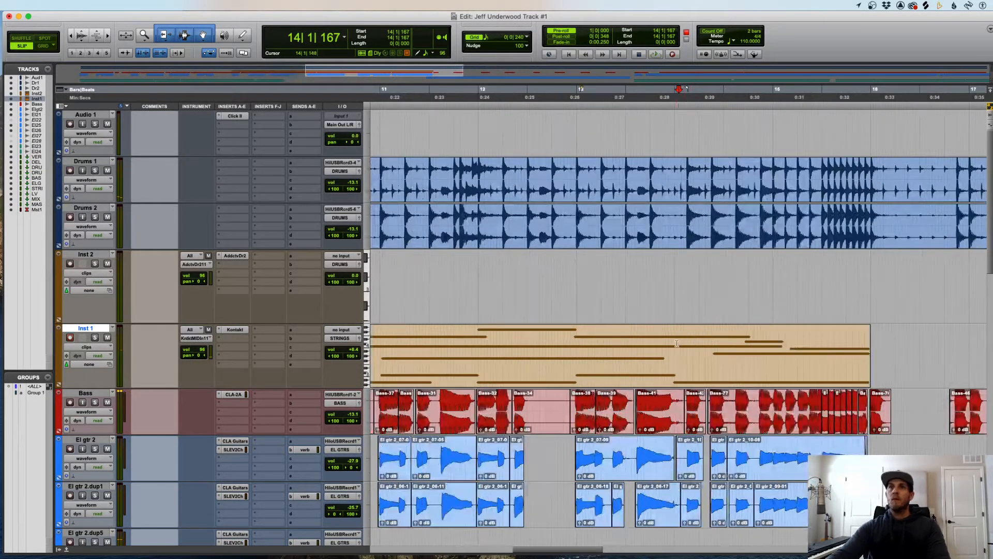
{"action": "key", "text": "super+space"}
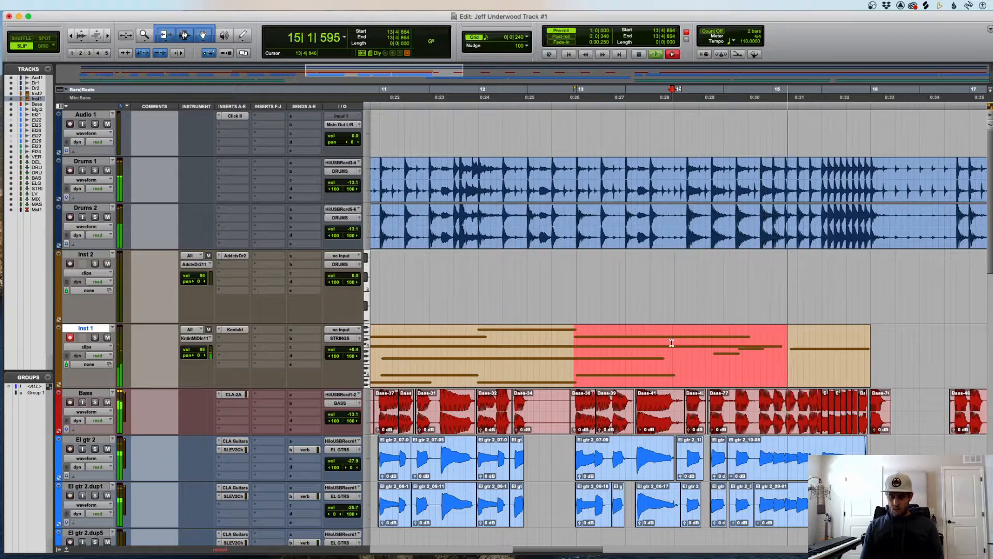
{"action": "key", "text": "space"}
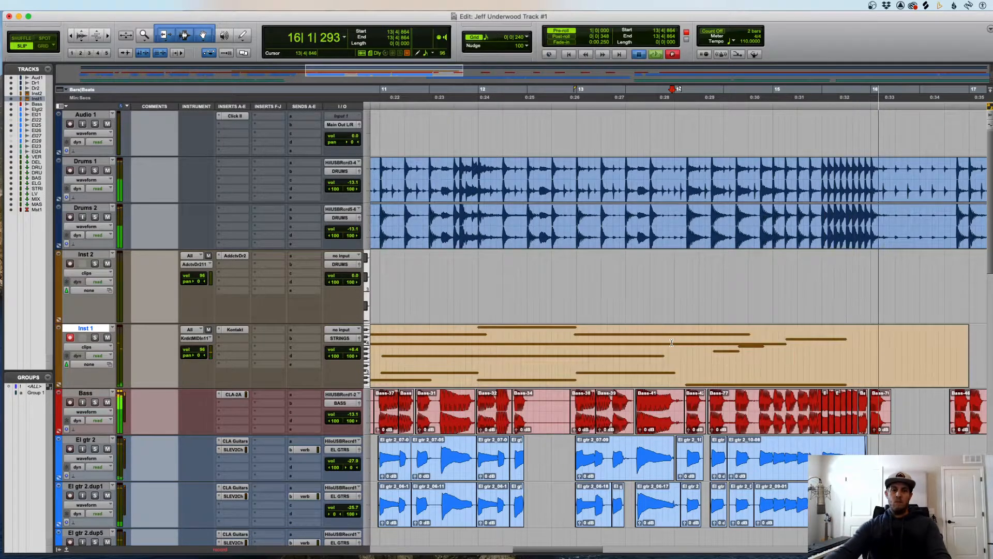
- Play back from just before the Inst 1 piano clip and lower the track's volume to -11.8 dB
{"action": "key", "text": "super+["}
{"action": "key", "text": "super+["}
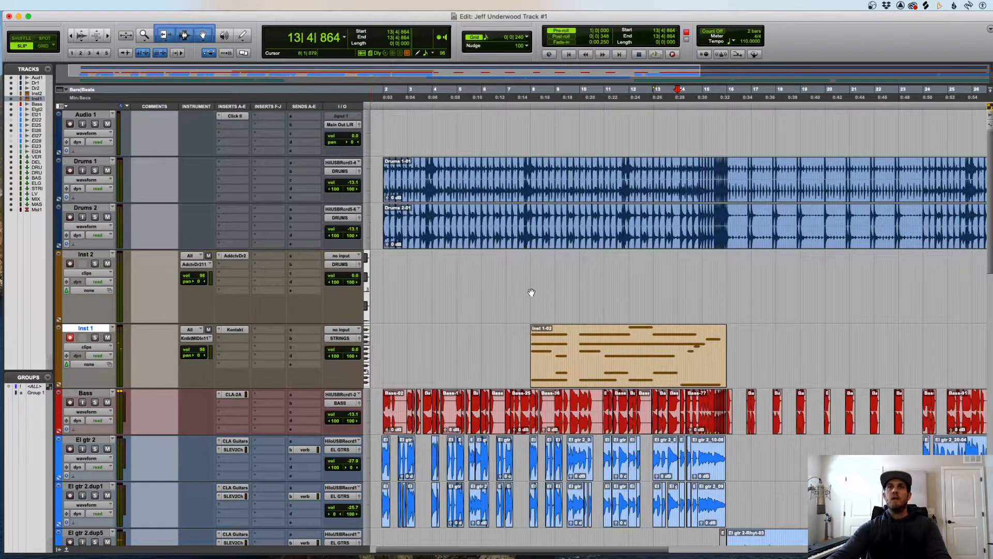
{"action": "left_click", "coordinate": [532, 292]}
{"action": "key", "text": "super+]"}
{"action": "key", "text": "space"}
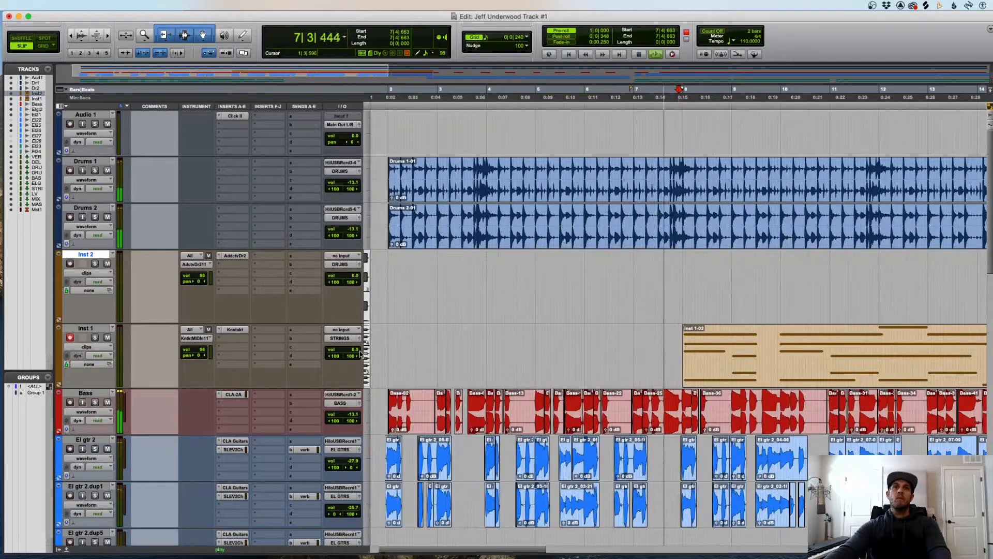
{"action": "left_click_drag", "start_coordinate": [360, 353], "coordinate": [355, 355]}
- Open and close the verb send of El gtr 2, then copy that send to the Inst 1 track
{"action": "left_click", "coordinate": [307, 450]}
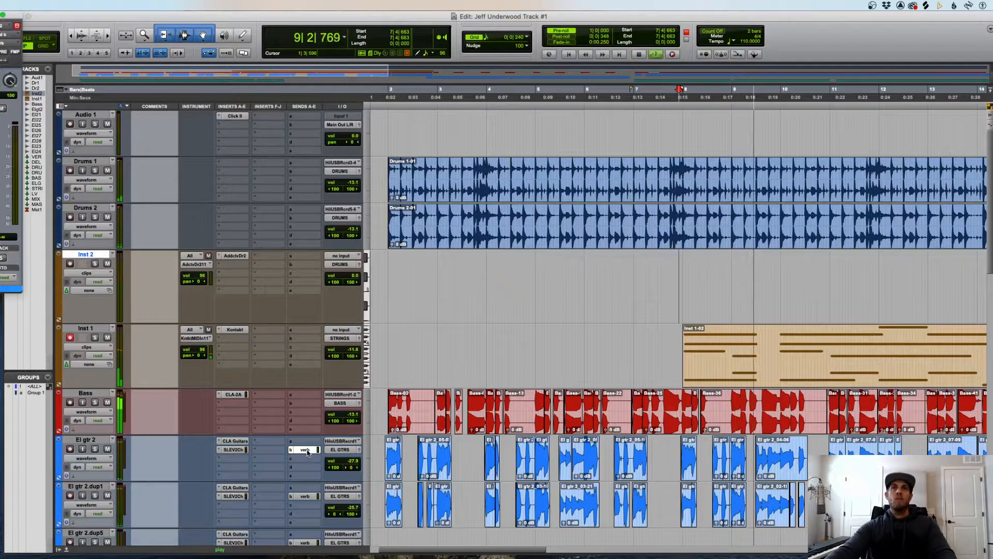
{"action": "left_click", "coordinate": [0, 15]}
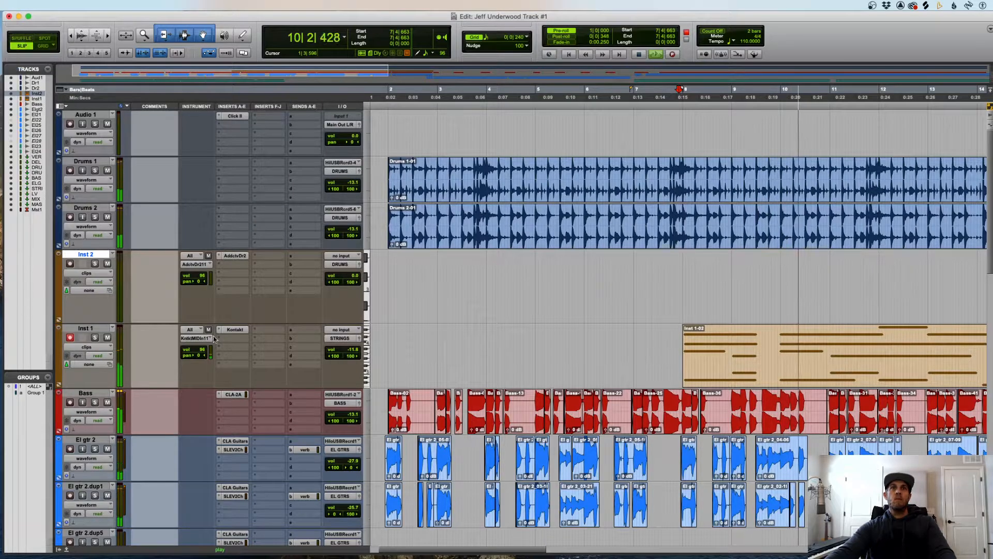
{"action": "left_click_drag", "start_coordinate": [307, 446], "coordinate": [307, 343]}
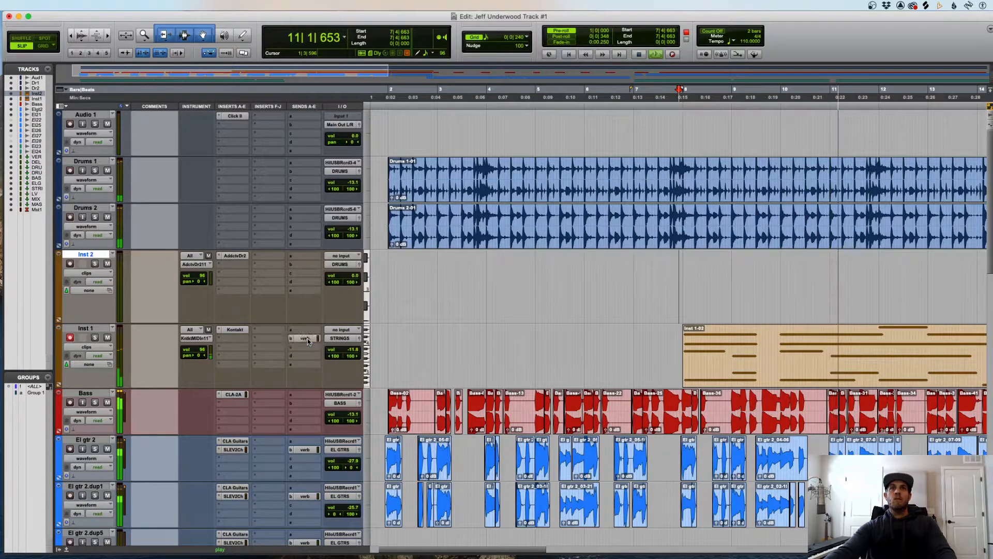
- Make the Inst 1 track taller and switch it to notes view around bar 14
{"action": "key", "text": "r"}
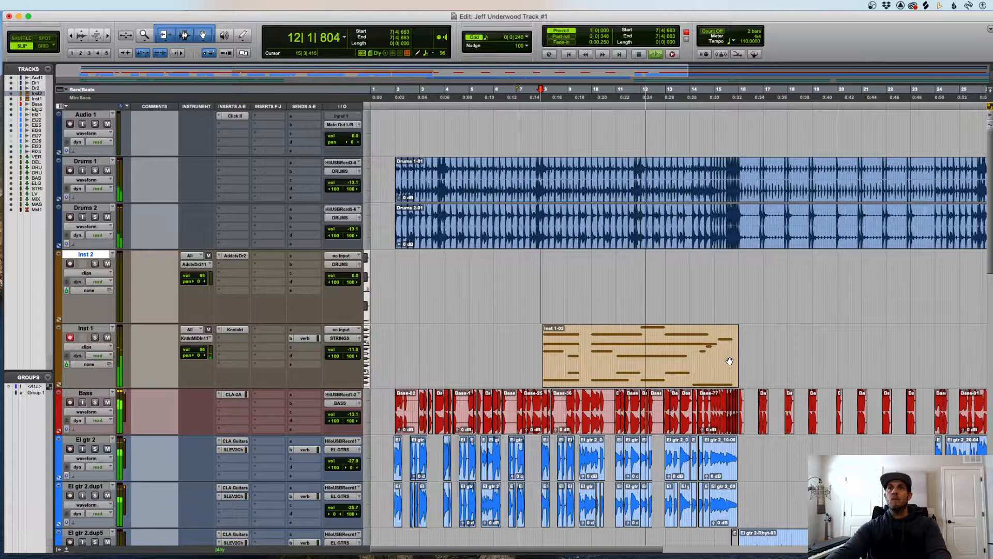
{"action": "key", "text": "t"}
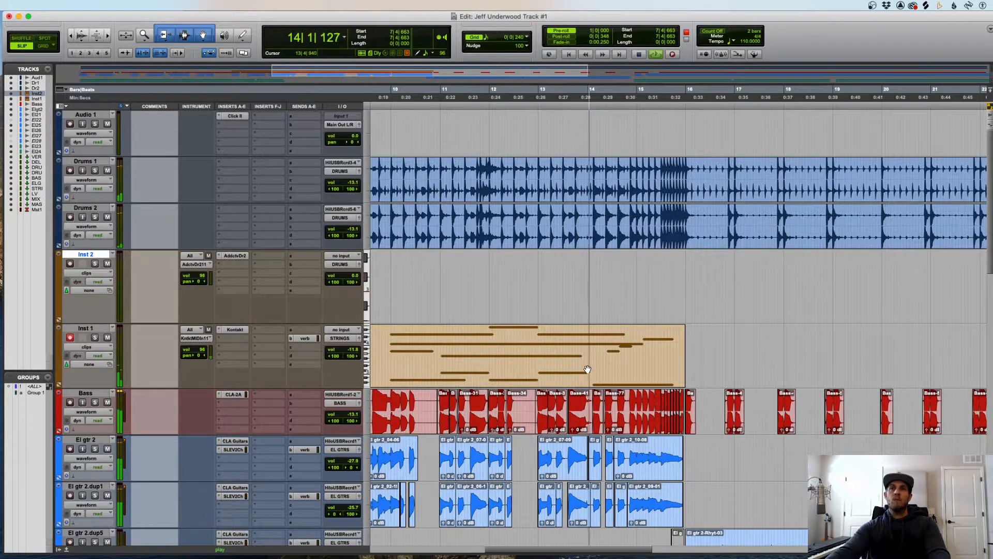
{"action": "scroll", "coordinate": [592, 349], "scroll_direction": "down", "scroll_amount": 3}
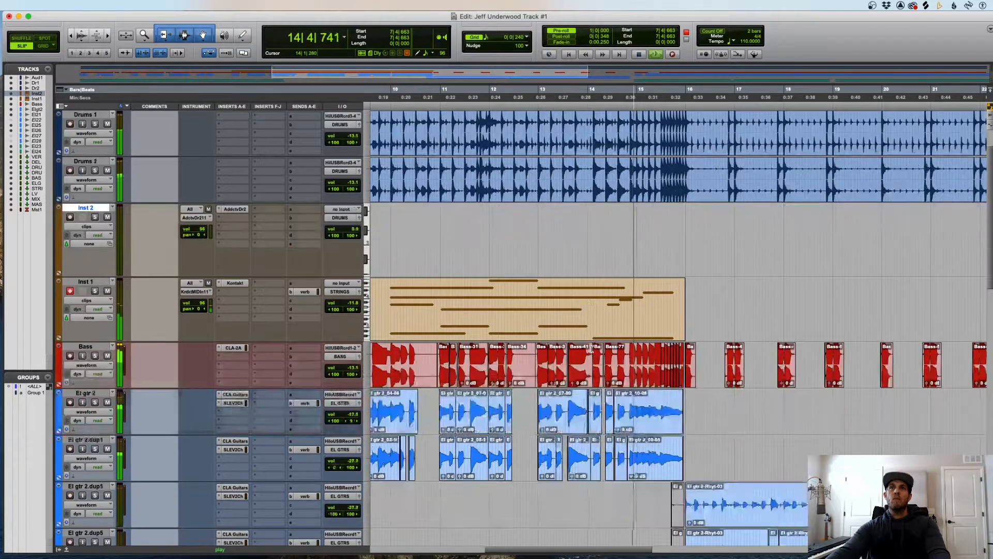
{"action": "left_click_drag", "start_coordinate": [300, 294], "coordinate": [300, 450]}
{"action": "left_click", "coordinate": [609, 306]}
{"action": "key", "text": "ctrl+minus"}
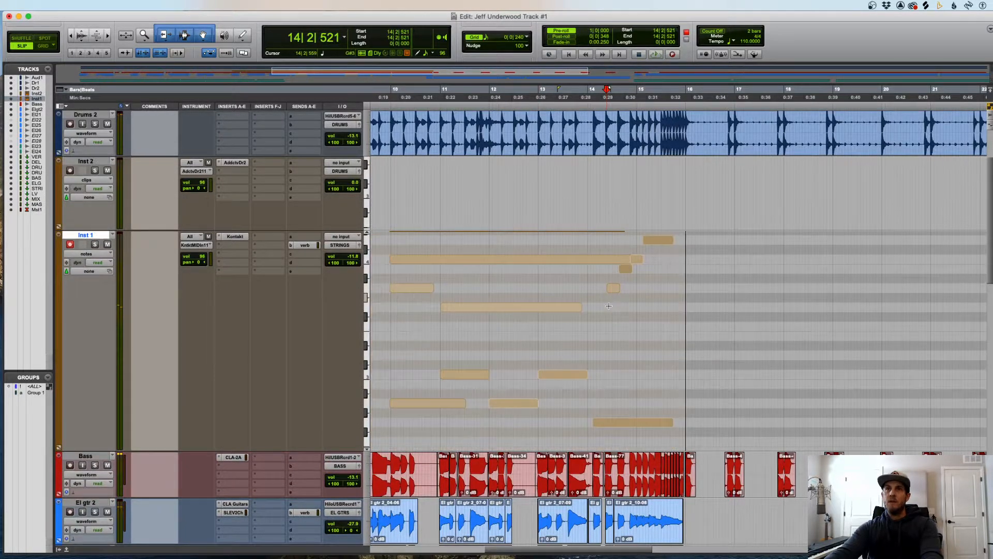
- Lower the long bass note at bar 14 on Inst 1 to F2 and snap its start to 14|1|480 in Grid mode
{"action": "left_click", "coordinate": [614, 424]}
{"action": "left_click_drag", "start_coordinate": [612, 432], "coordinate": [614, 443]}
{"action": "key", "text": "space"}
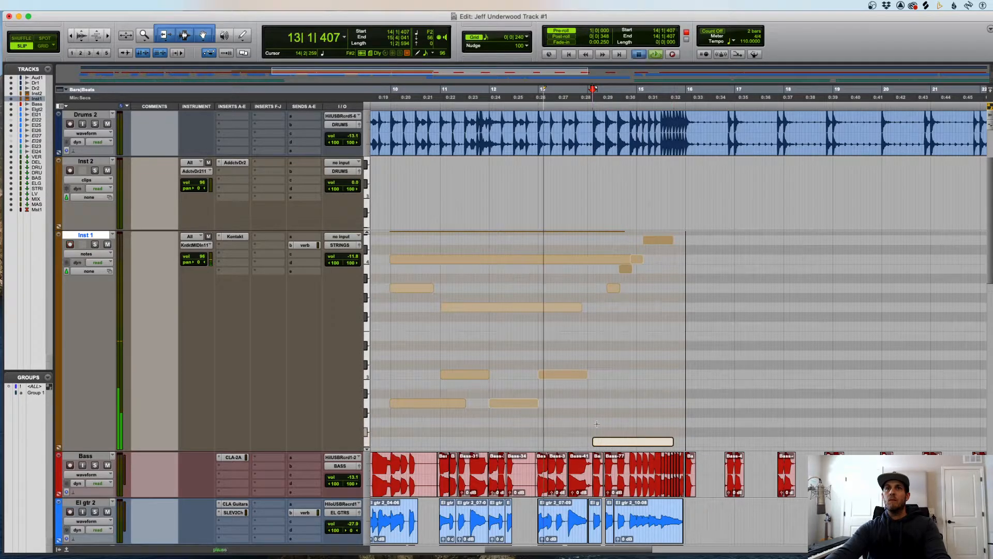
{"action": "key", "text": "t"}
{"action": "left_click_drag", "start_coordinate": [695, 445], "coordinate": [696, 447]}
{"action": "key", "text": "space"}
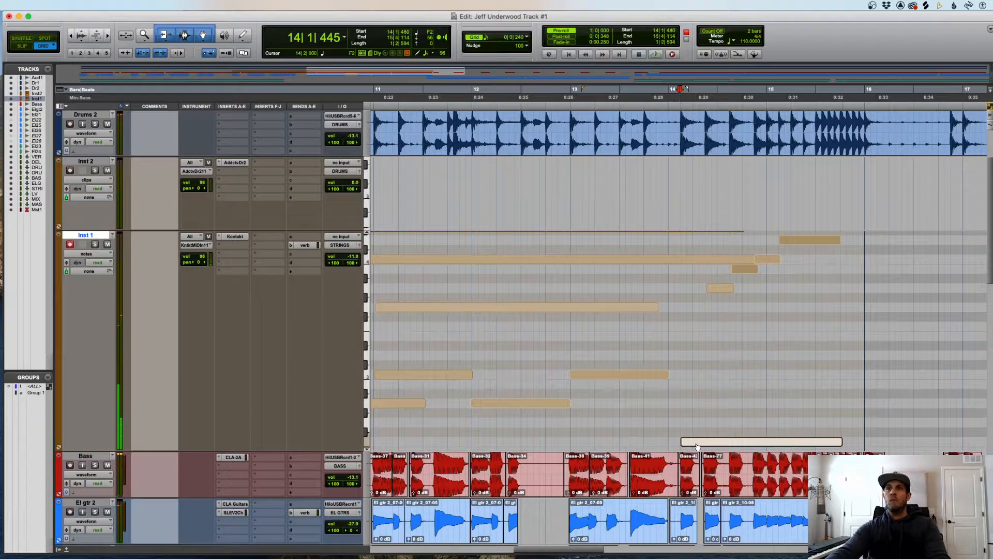
- Lower the short piano note at 14|2|480 to G3, play it back, and raise the Inst 1 volume to -6.5 dB
{"action": "left_click", "coordinate": [720, 289]}
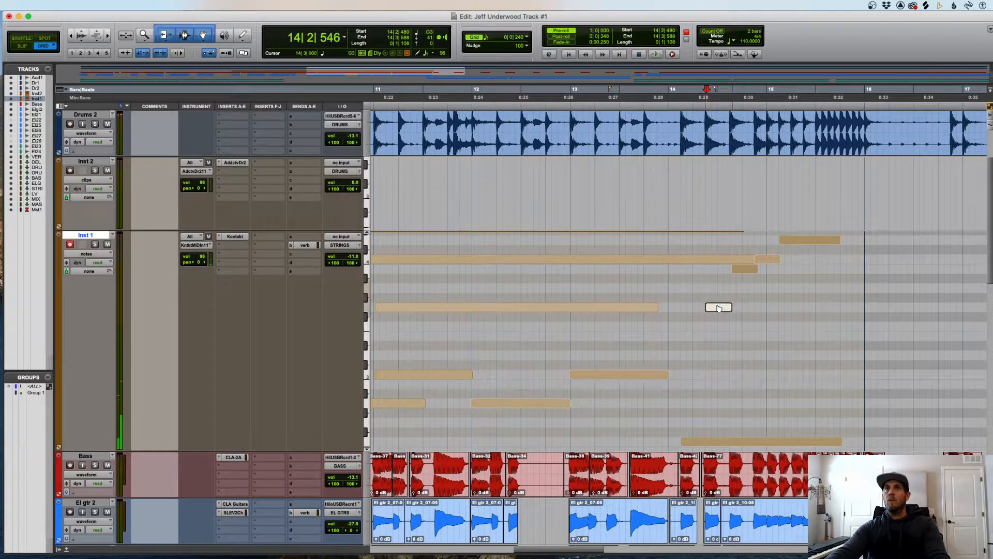
{"action": "key", "text": "space"}
{"action": "key", "text": "t"}
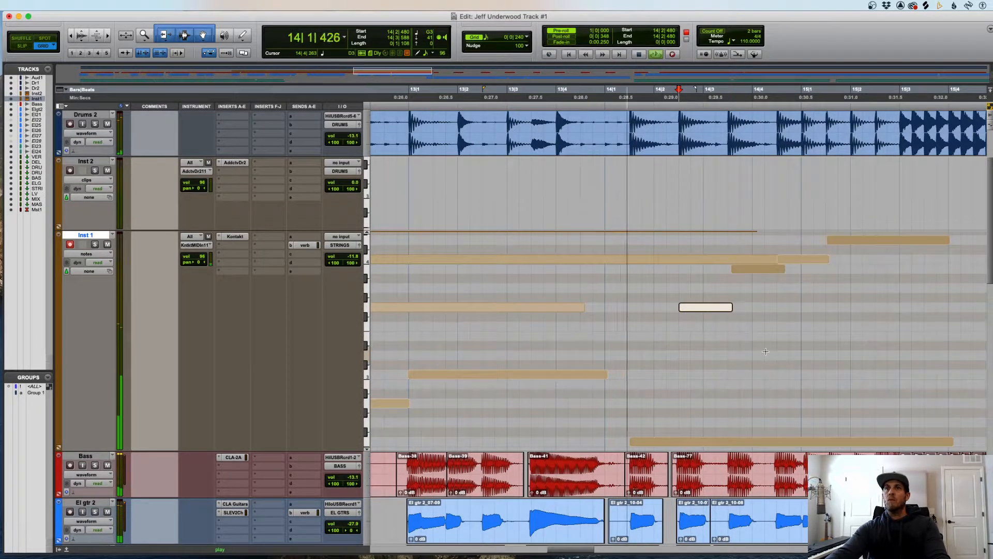
{"action": "key", "text": "space"}
{"action": "key", "text": "space"}
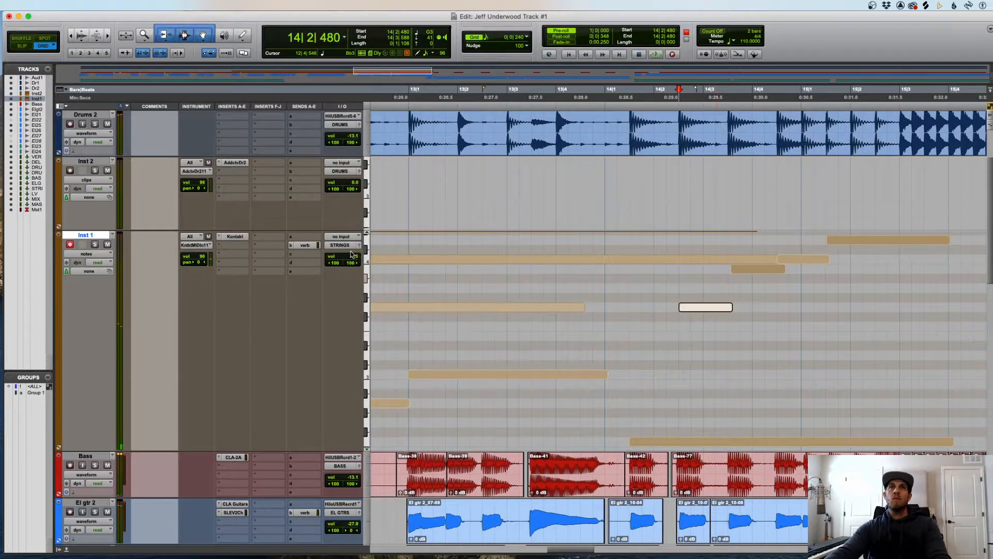
- Lower the short notes at 14|3|550 and 14|4|484 on Inst 1 to A3 and B3, checking each by playback
{"action": "left_click_drag", "start_coordinate": [758, 269], "coordinate": [758, 288]}
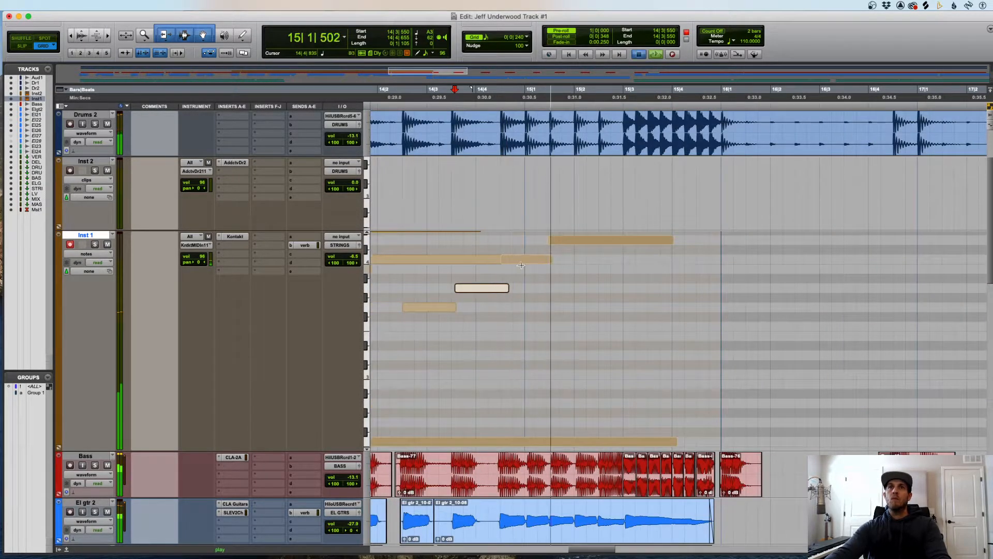
{"action": "key", "text": "space"}
{"action": "left_click_drag", "start_coordinate": [524, 261], "coordinate": [524, 272]}
{"action": "key", "text": "space"}
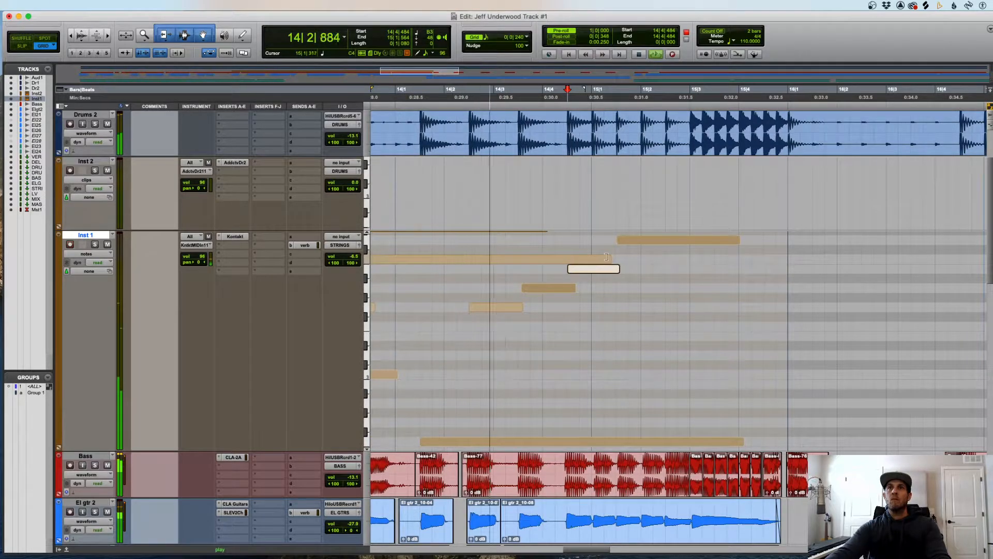
- Trim the end of the long C4 note on Inst 1 back to 14|1|480 and play back the phrase
{"action": "left_click_drag", "start_coordinate": [606, 257], "coordinate": [421, 262]}
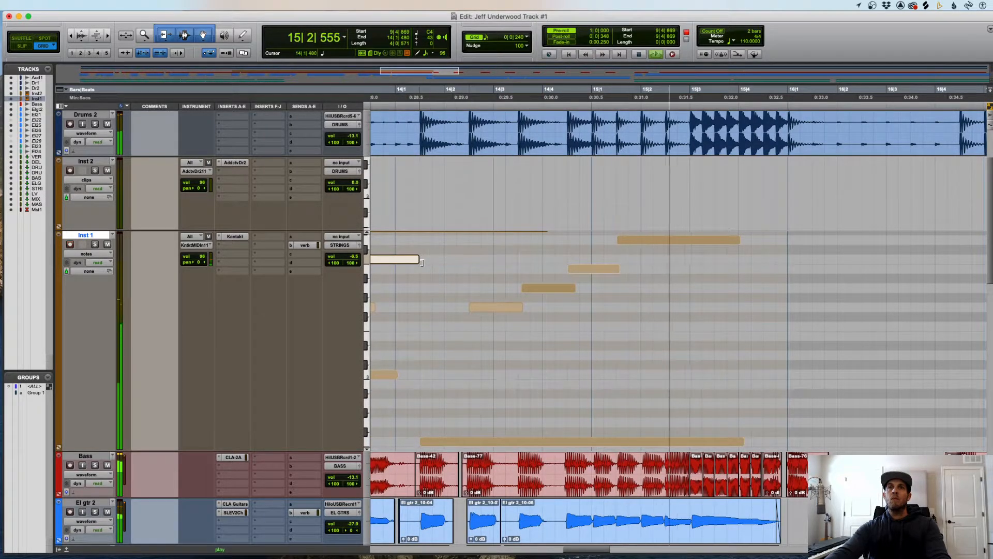
{"action": "key", "text": "space"}
{"action": "key", "text": "space"}
{"action": "scroll", "coordinate": [722, 284], "scroll_direction": "right", "scroll_amount": 3}
{"action": "key", "text": "r"}
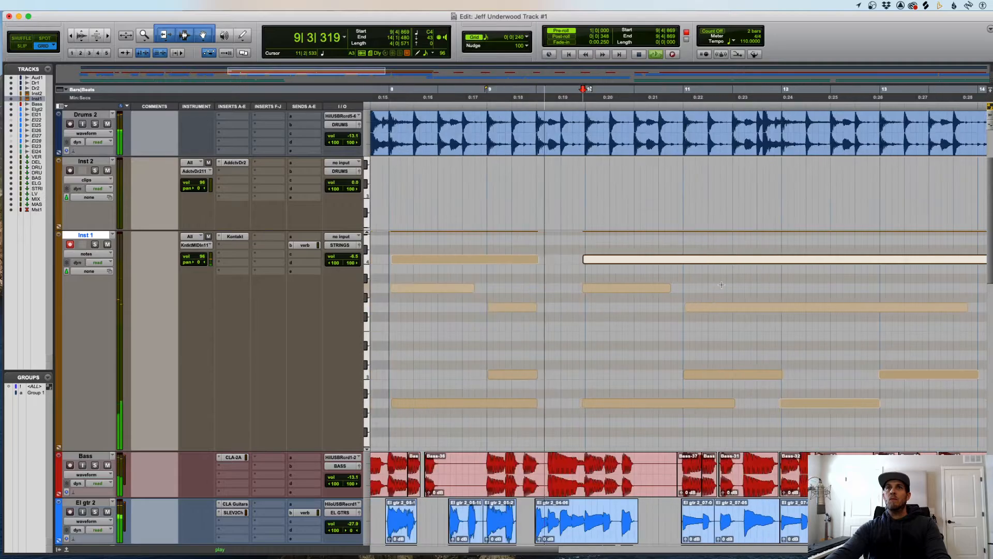
- Audition the Inst 1 run from 14|1|480, raise the short note at 14|4|484 to C4, and play it again
{"action": "key", "text": "r"}
{"action": "scroll", "coordinate": [724, 280], "scroll_direction": "right", "scroll_amount": 3}
{"action": "left_click", "coordinate": [697, 288]}
{"action": "key", "text": "t"}
{"action": "key", "text": "space"}
{"action": "key", "text": "space"}
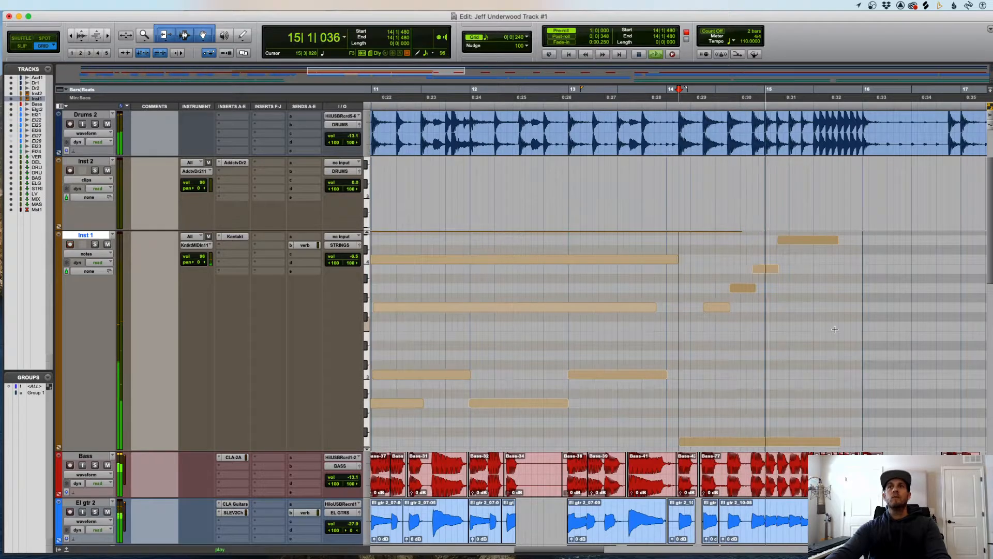
{"action": "left_click", "coordinate": [765, 270]}
{"action": "key", "text": "space"}
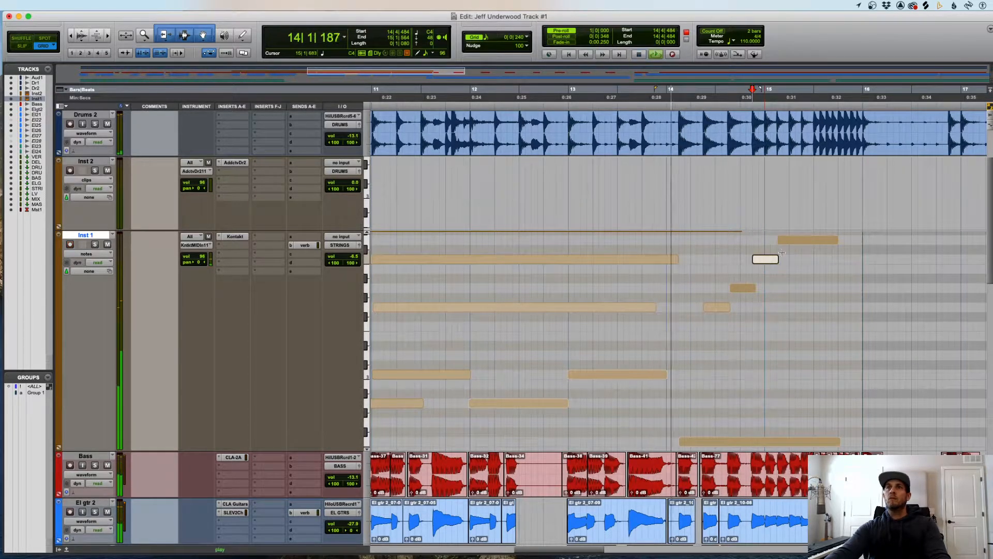
- Record more electric piano on the Inst 1 track from 15|3|720 to the end of the drums at about bar 38
{"action": "key", "text": "super+bracketright"}
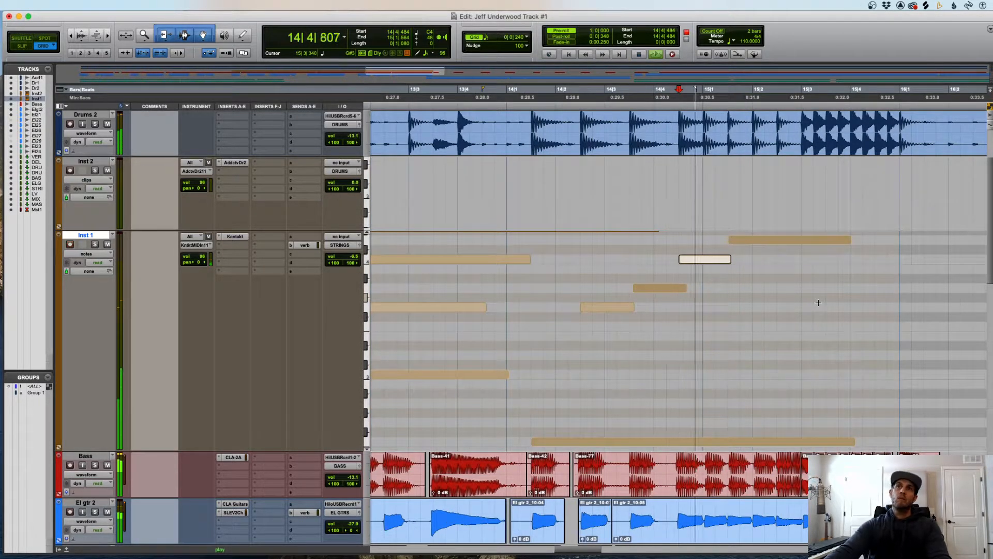
{"action": "key", "text": "super+bracketleft"}
{"action": "key", "text": "super+bracketleft"}
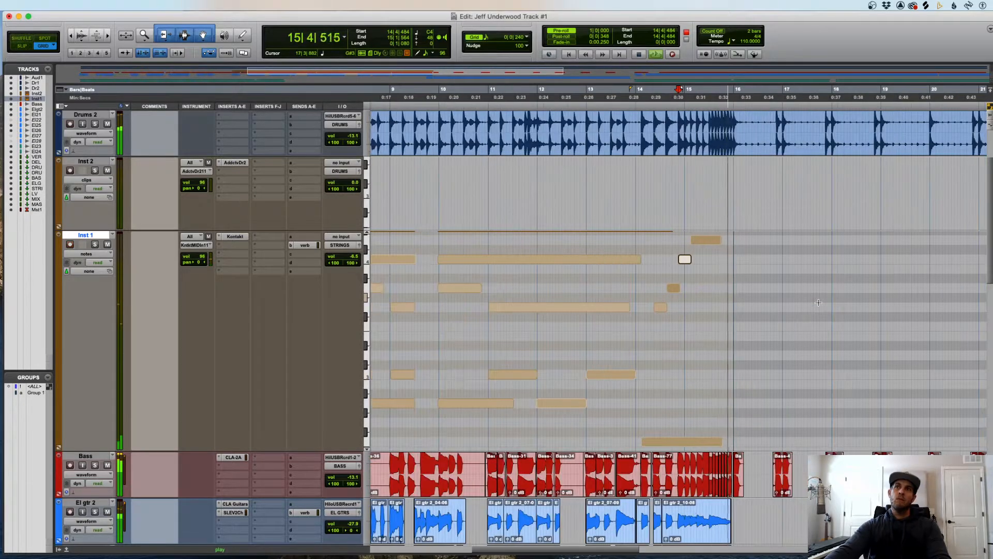
{"action": "key", "text": "super+bracketleft"}
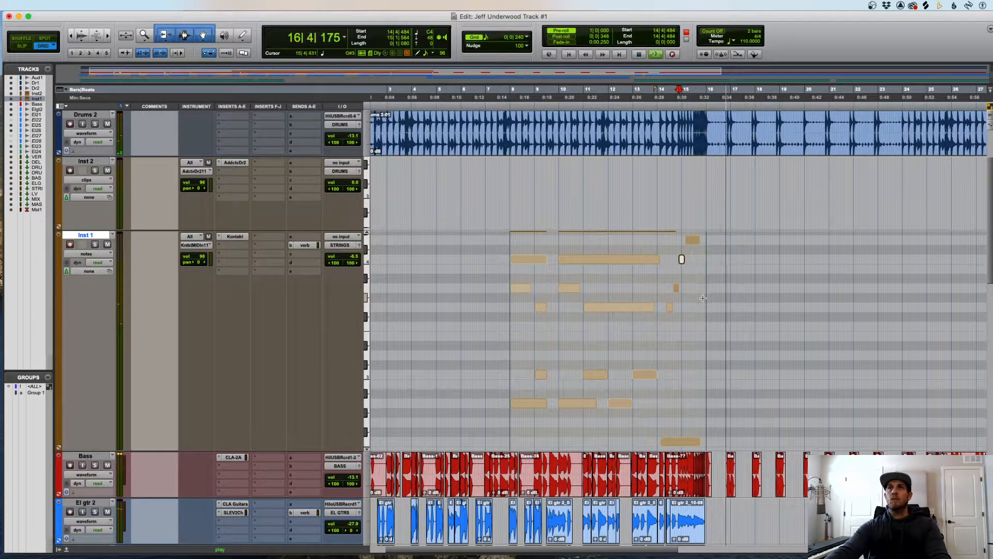
{"action": "scroll", "coordinate": [702, 299], "scroll_direction": "down", "scroll_amount": 3}
{"action": "scroll", "coordinate": [703, 298], "scroll_direction": "up", "scroll_amount": 3}
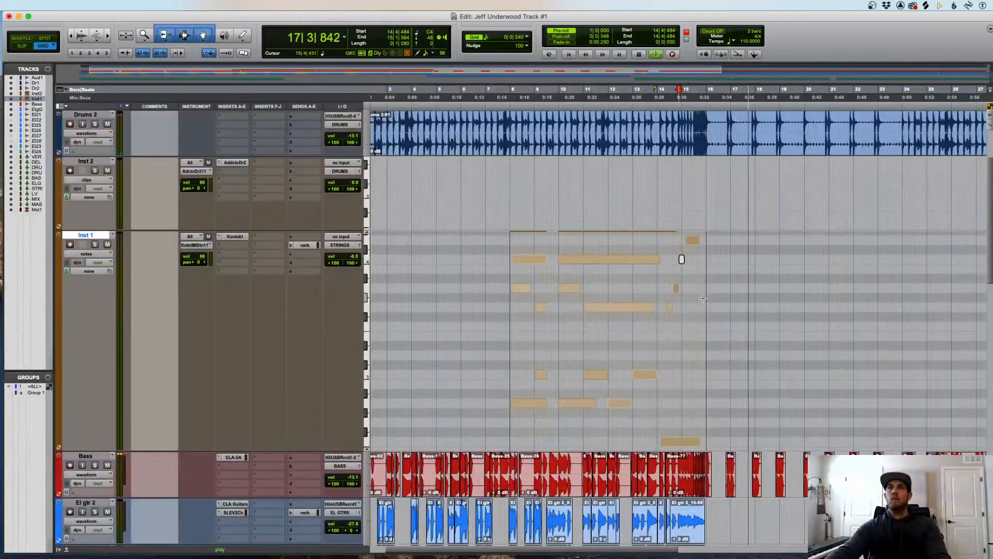
{"action": "key", "text": "super+bracketleft"}
{"action": "left_click", "coordinate": [551, 338]}
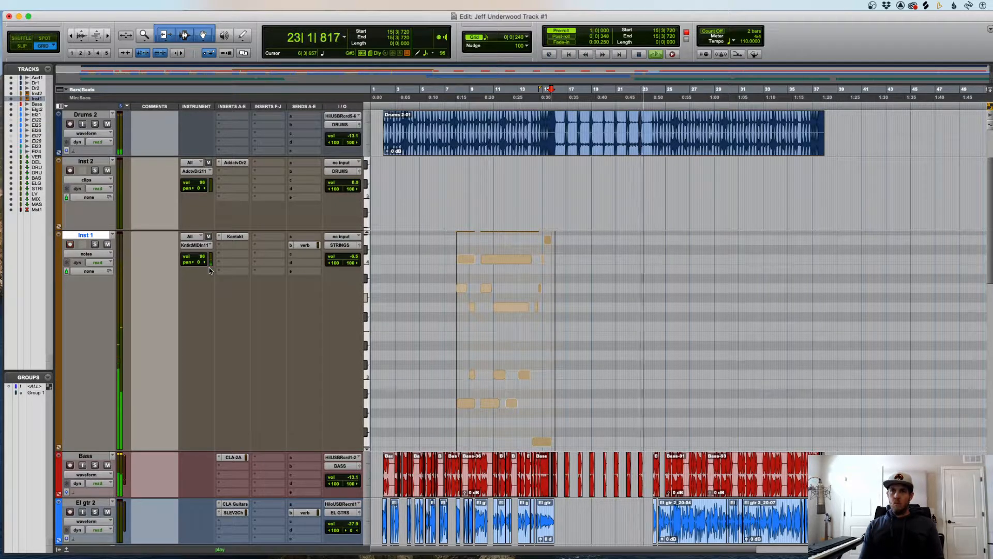
{"action": "key", "text": "super+space"}
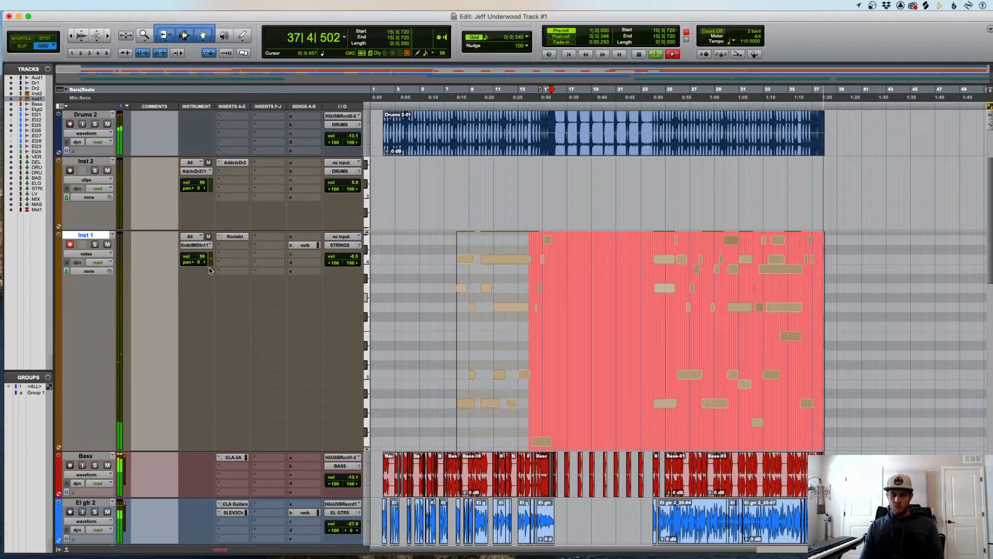
{"action": "key", "text": "super+bracketleft"}
{"action": "key", "text": "space"}
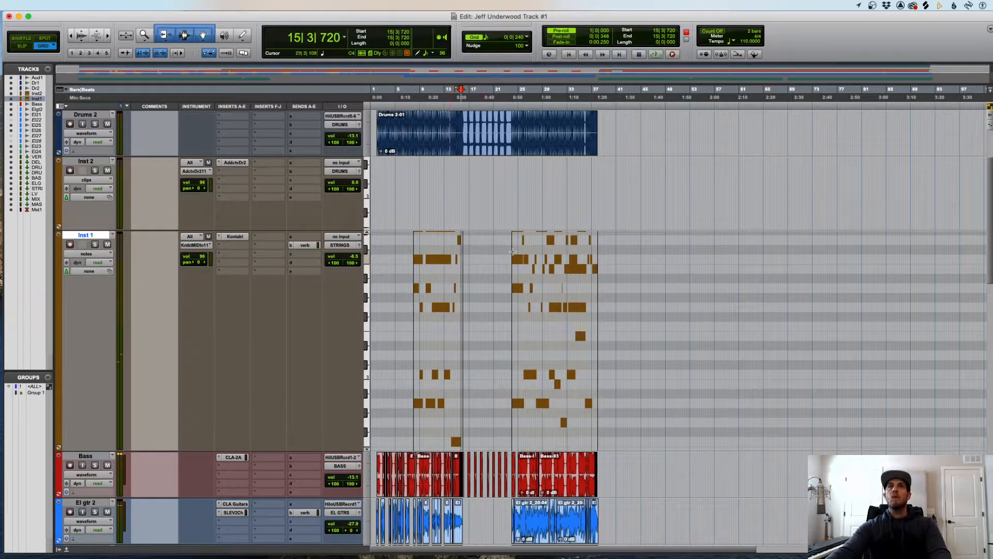
- Quantize all MIDI notes on Inst 1 to a 1/16 note grid, using note-ons and preserving note duration
{"action": "key", "text": "super+bracketright"}
{"action": "key", "text": "super+bracketright"}
{"action": "key", "text": "super+bracketright"}
{"action": "key", "text": "super+bracketleft"}
{"action": "key", "text": "super+bracketleft"}
{"action": "key", "text": "super+bracketleft"}
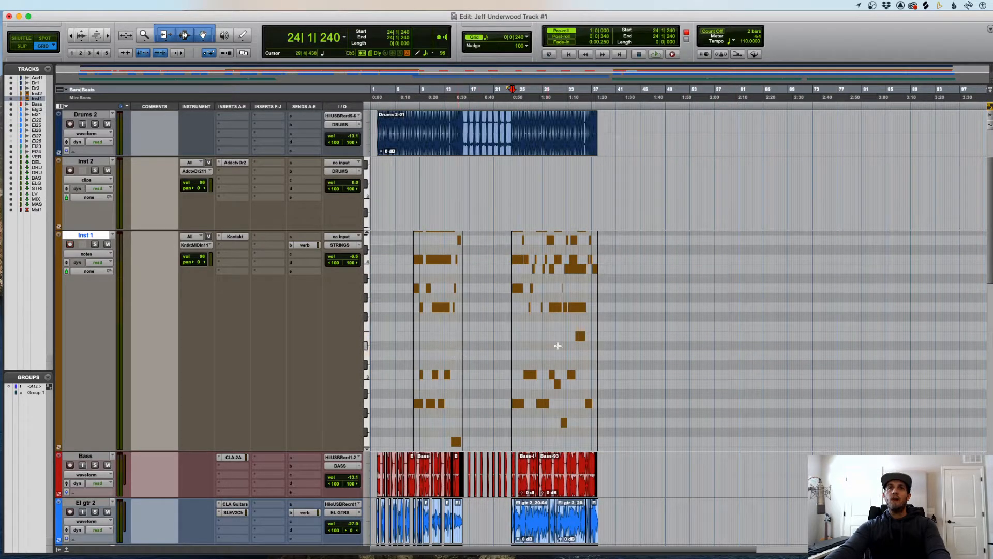
{"action": "triple_click", "coordinate": [554, 341]}
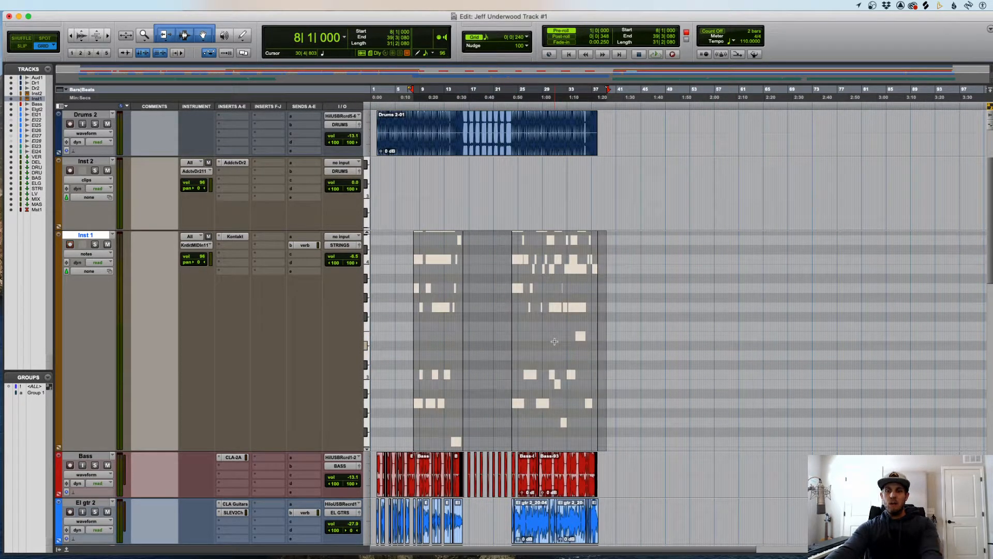
{"action": "key", "text": "alt+0"}
{"action": "left_click", "coordinate": [299, 364]}
{"action": "key", "text": "super+bracketright"}
{"action": "key", "text": "super+bracketright"}
{"action": "key", "text": "super+bracketright"}
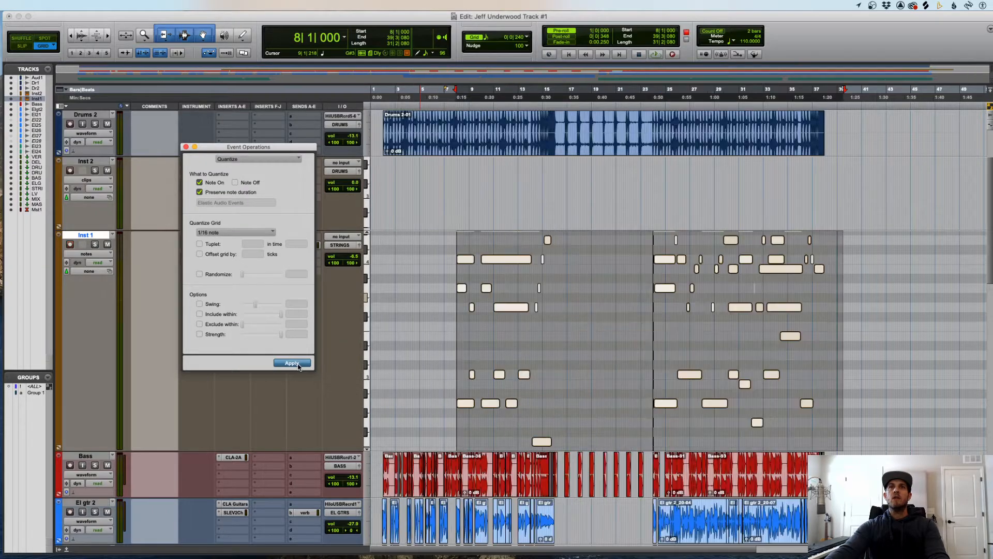
{"action": "left_click", "coordinate": [186, 147]}
- Set the Inst 1 volume to 0.0 dB, play from 7|4|240, and trim the E4 note from bar 10 to end at 12|1|000
{"action": "left_click", "coordinate": [681, 215]}
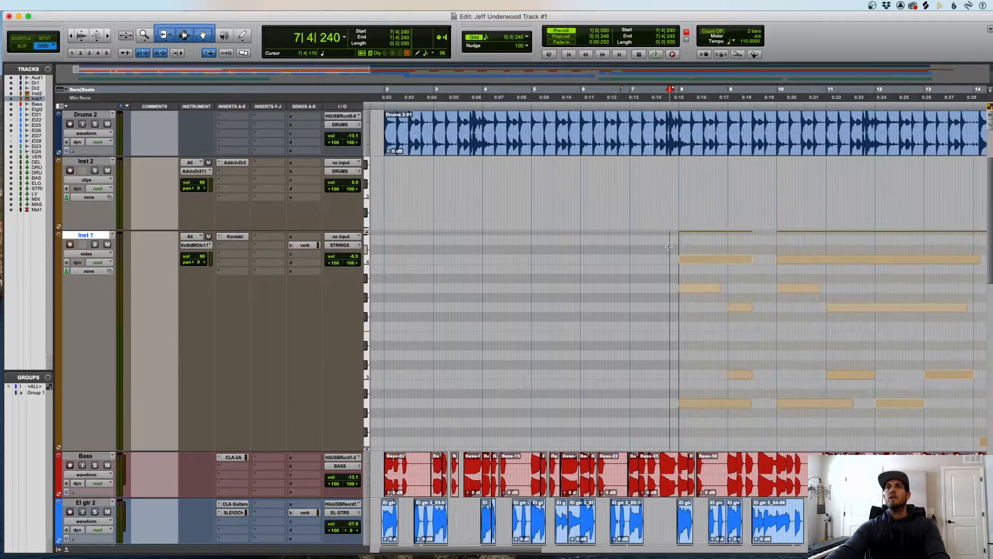
{"action": "key", "text": "super+bracketright"}
{"action": "left_click", "coordinate": [68, 246]}
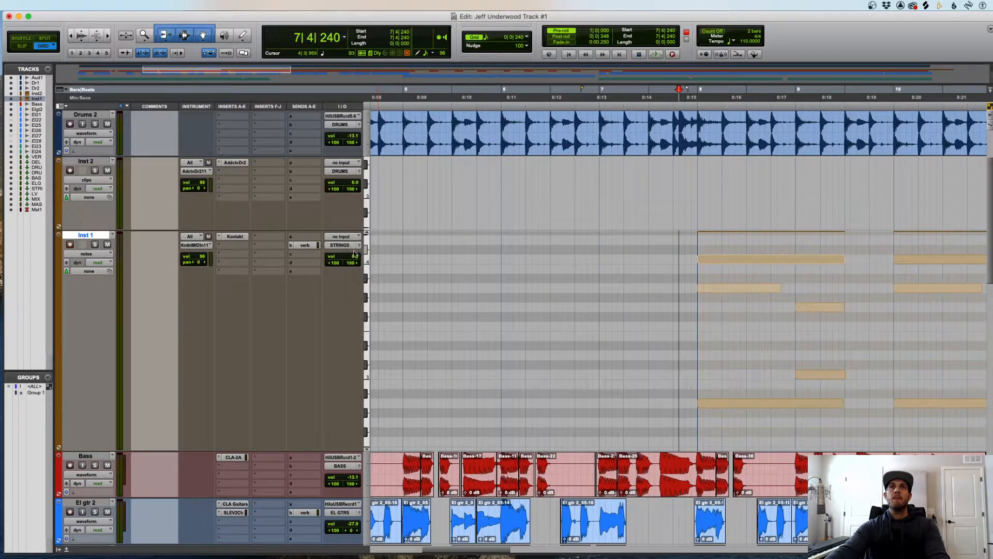
{"action": "key", "text": "space"}
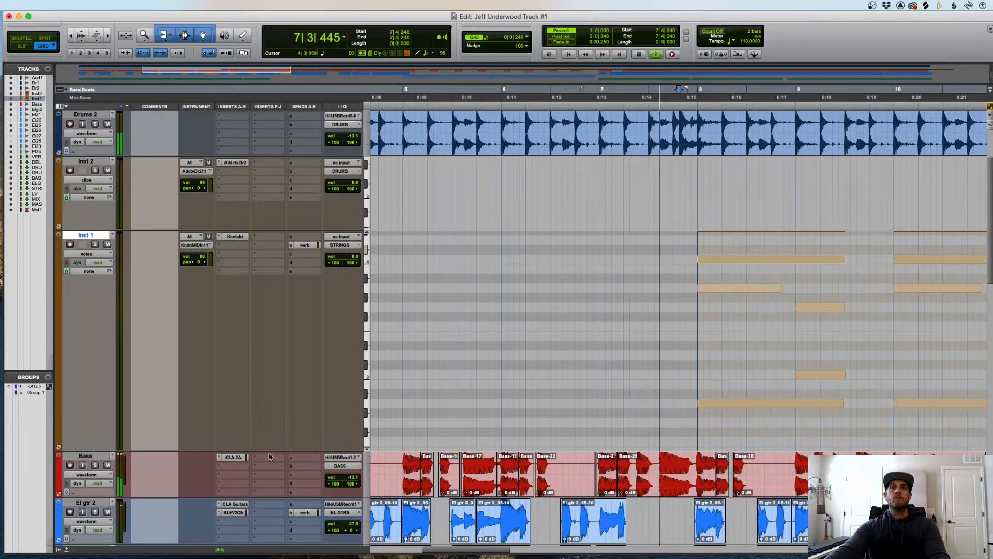
{"action": "left_click_drag", "start_coordinate": [263, 450], "coordinate": [264, 510]}
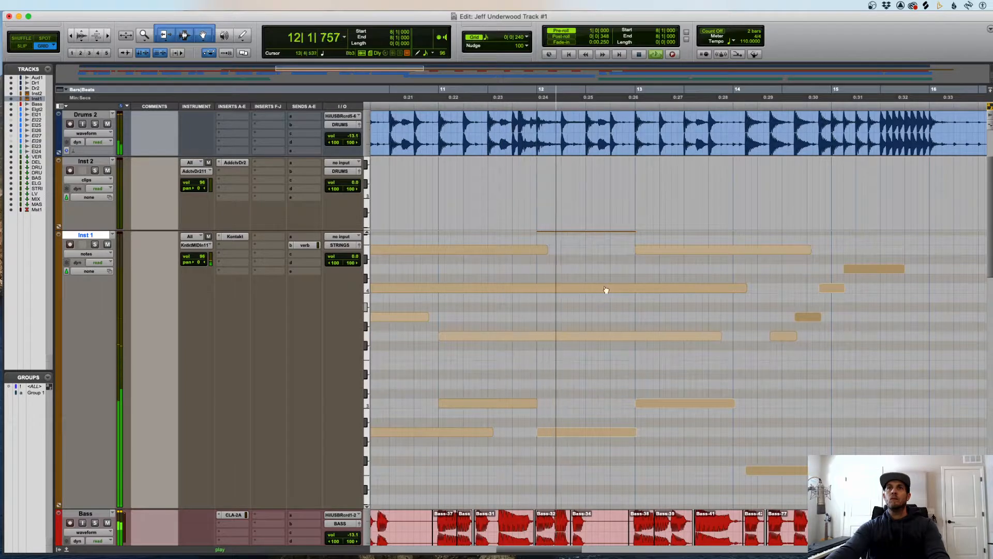
{"action": "left_click_drag", "start_coordinate": [547, 250], "coordinate": [540, 250]}
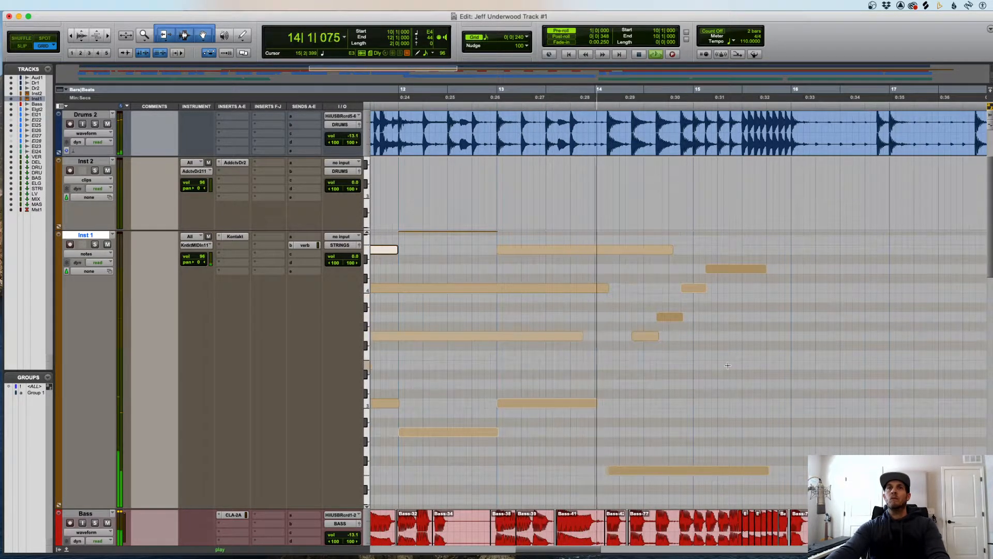
- Add a stereo DELAY bus send to Inst 1 and set its send level to -14.2 dB
{"action": "left_click", "coordinate": [305, 253]}
{"action": "mouse_move", "coordinate": [326, 266]}
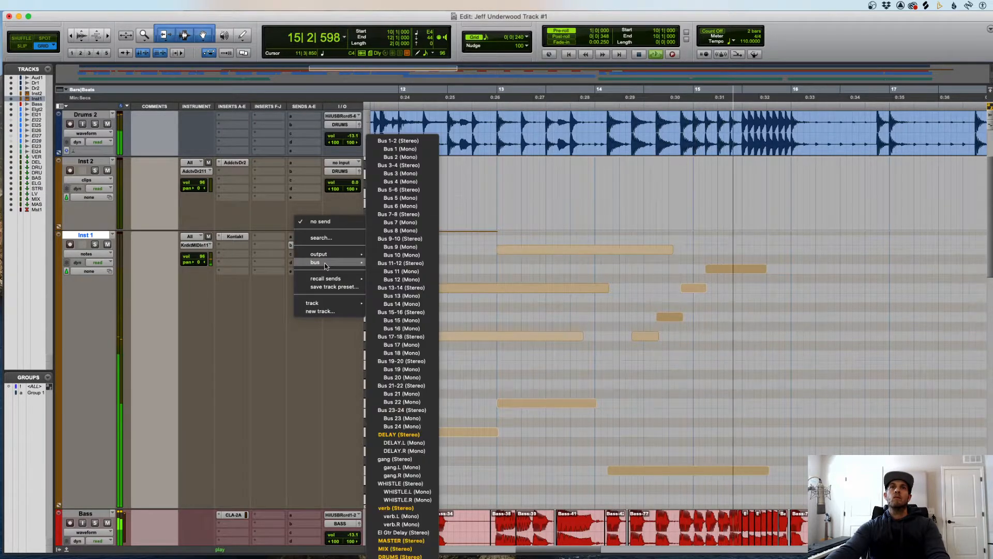
{"action": "left_click", "coordinate": [399, 434]}
{"action": "key", "text": "r"}
{"action": "key", "text": "r"}
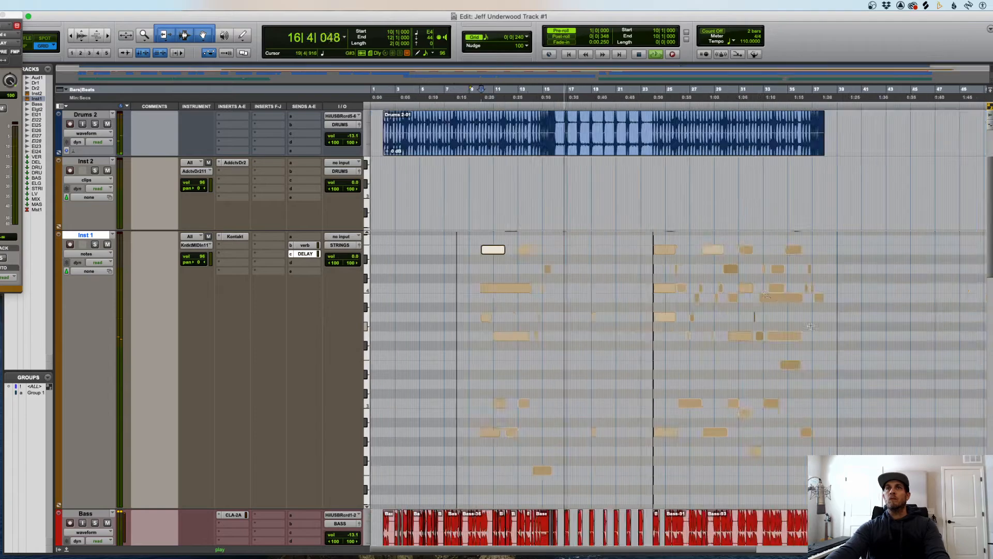
{"action": "left_click", "coordinate": [648, 261]}
{"action": "key", "text": "space"}
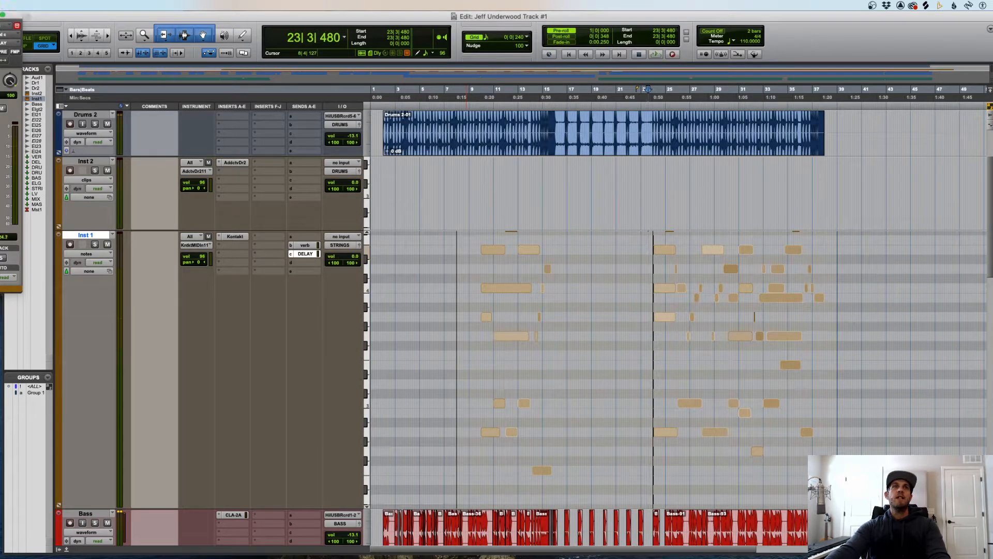
{"action": "left_click_drag", "start_coordinate": [16, 18], "coordinate": [153, 45]}
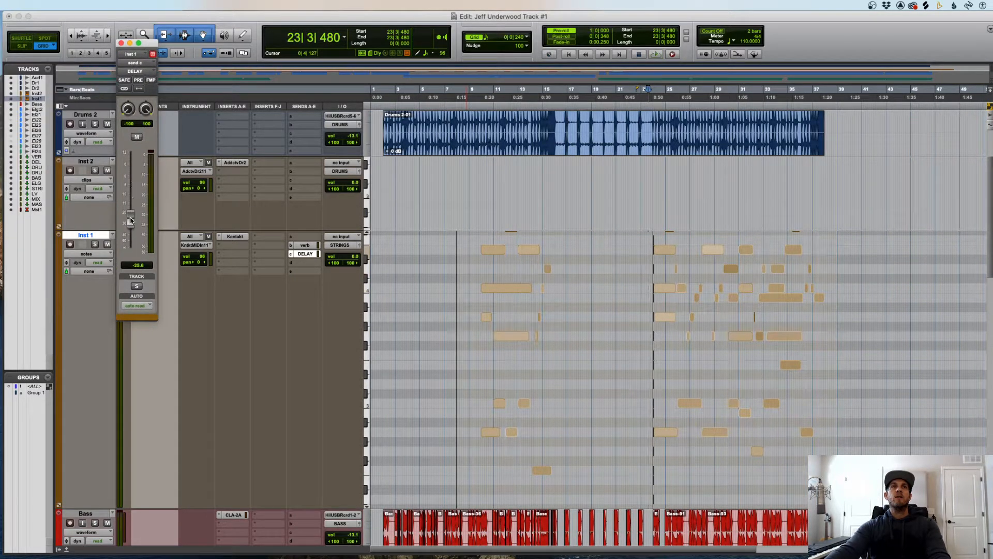
- Load the Delay Canyon preset from the CLA guitar presets in CLA Epic on the DELAY track
{"action": "scroll", "coordinate": [213, 270], "scroll_direction": "down", "scroll_amount": 10}
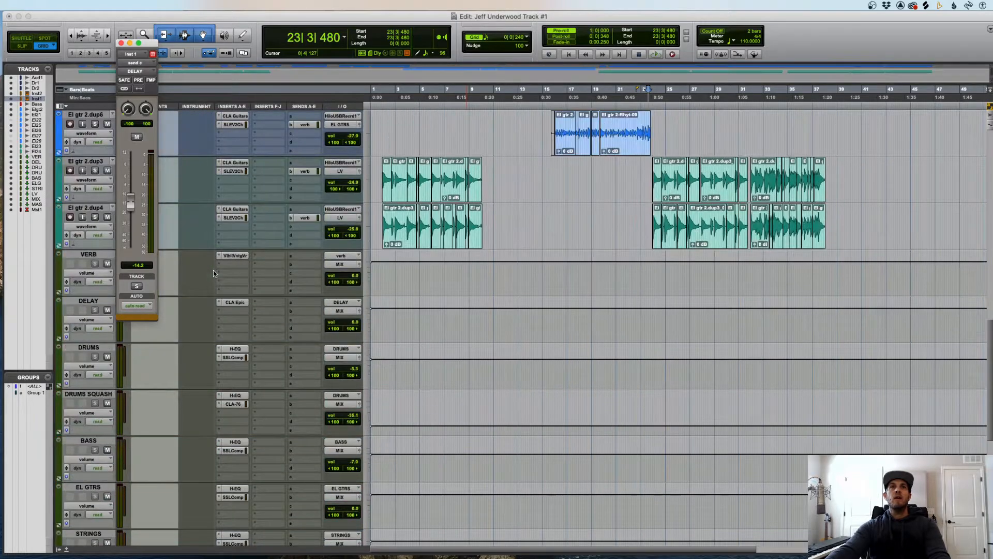
{"action": "left_click", "coordinate": [241, 304]}
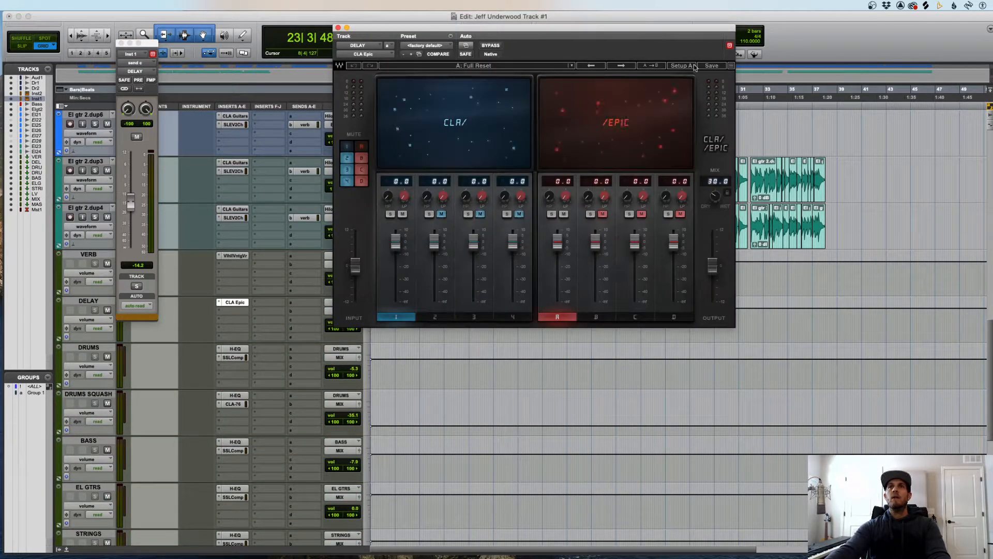
{"action": "left_click", "coordinate": [494, 66]}
{"action": "mouse_move", "coordinate": [527, 172]}
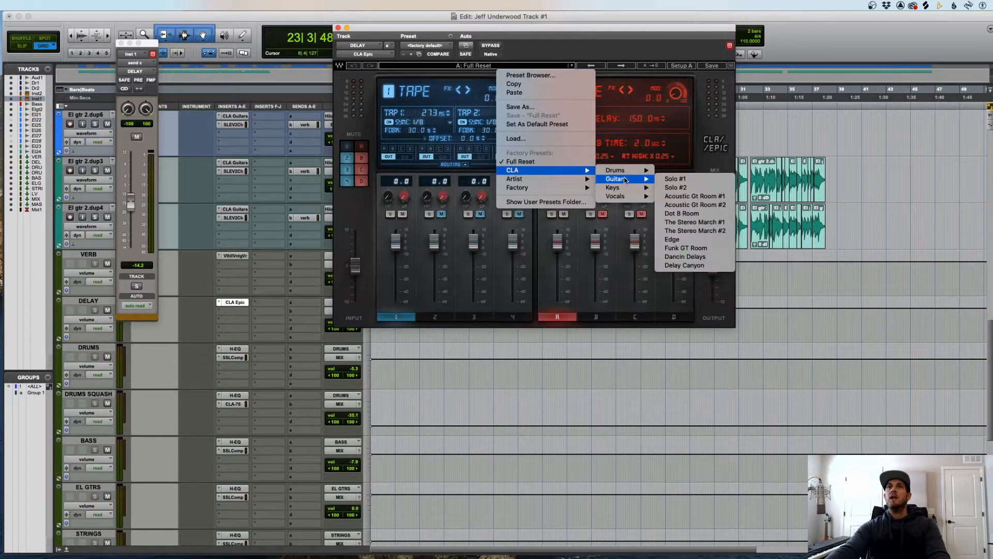
{"action": "mouse_move", "coordinate": [623, 192]}
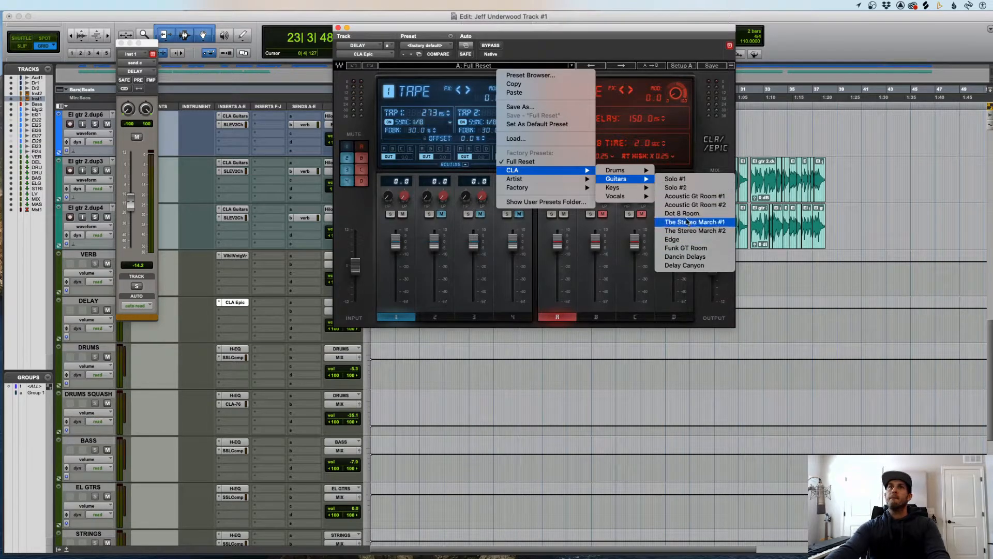
{"action": "left_click", "coordinate": [684, 265]}
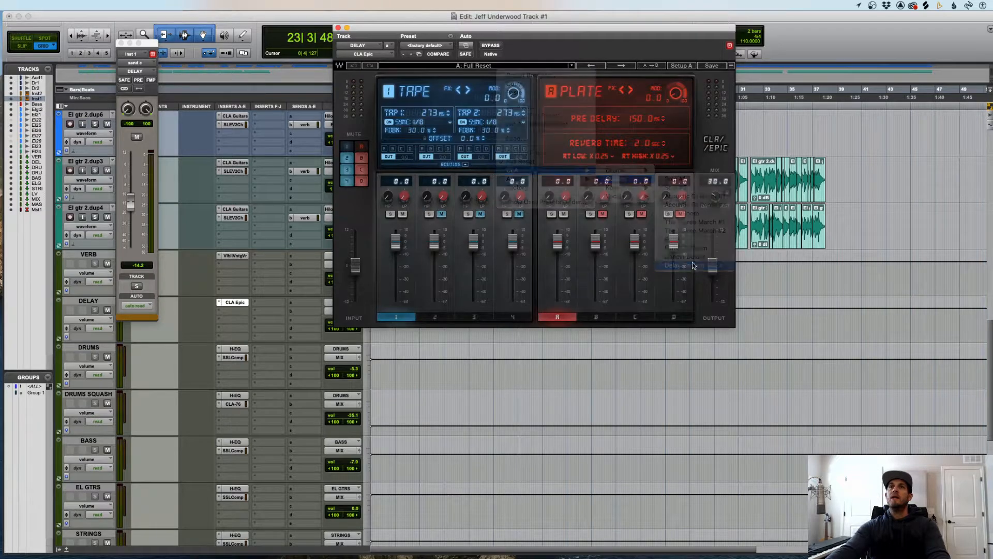
{"action": "left_click", "coordinate": [339, 28]}
- Play Inst 1 around bar 24 and extend the starts of its E4, C4 and A3 notes back to 24|1|000
{"action": "scroll", "coordinate": [619, 233], "scroll_direction": "up", "scroll_amount": 10}
{"action": "key", "text": "space"}
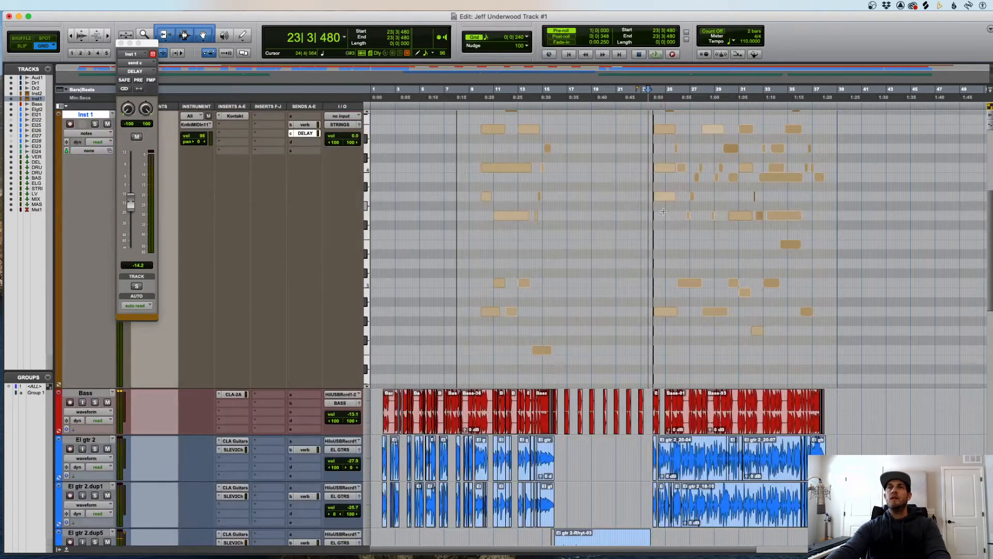
{"action": "left_click", "coordinate": [662, 218]}
{"action": "key", "text": "t"}
{"action": "key", "text": "t"}
{"action": "key", "text": "space"}
{"action": "key", "text": "t"}
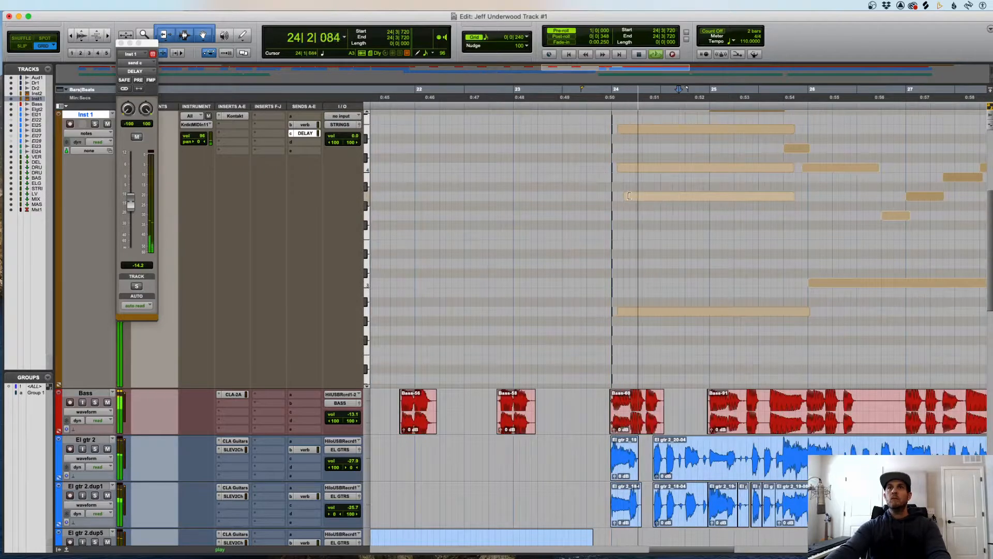
{"action": "left_click", "coordinate": [646, 201]}
{"action": "left_click_drag", "start_coordinate": [646, 200], "coordinate": [623, 131]}
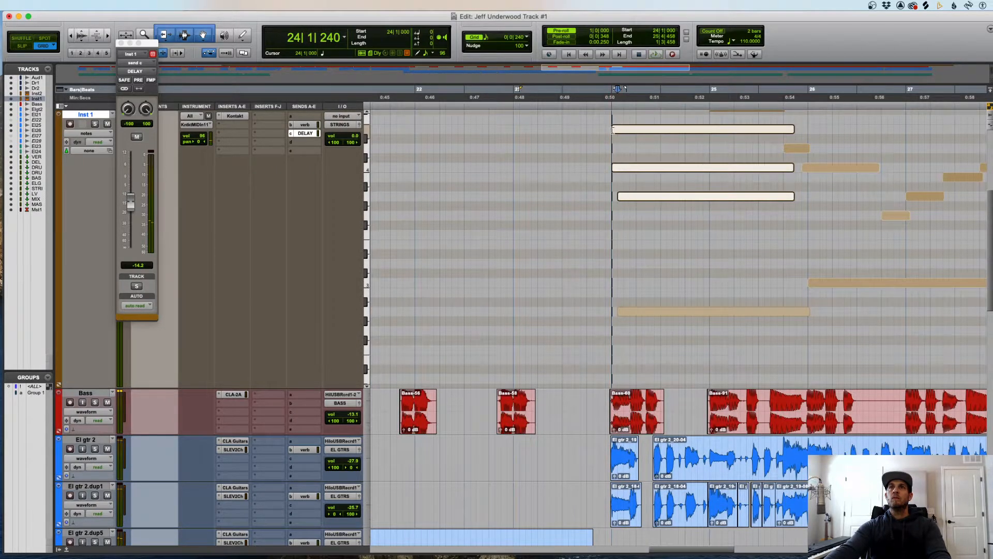
{"action": "left_click", "coordinate": [635, 214]}
{"action": "left_click_drag", "start_coordinate": [621, 196], "coordinate": [613, 196]}
{"action": "key", "text": "space"}
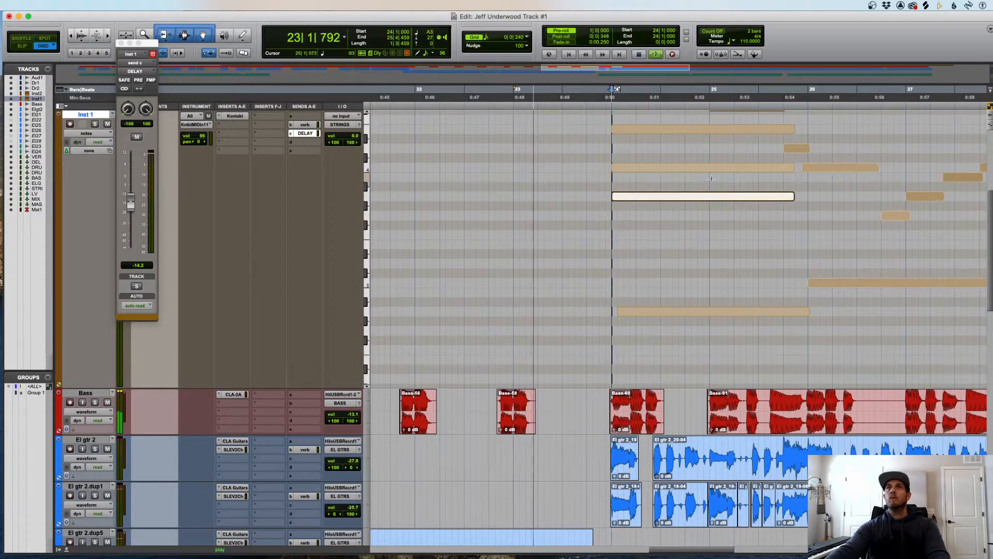
- Extend the start of the low A2 note on Inst 1 back to 24|1|000 during playback
{"action": "left_click", "coordinate": [698, 209]}
{"action": "scroll", "coordinate": [699, 207], "scroll_direction": "up", "scroll_amount": 3}
{"action": "key", "text": "t"}
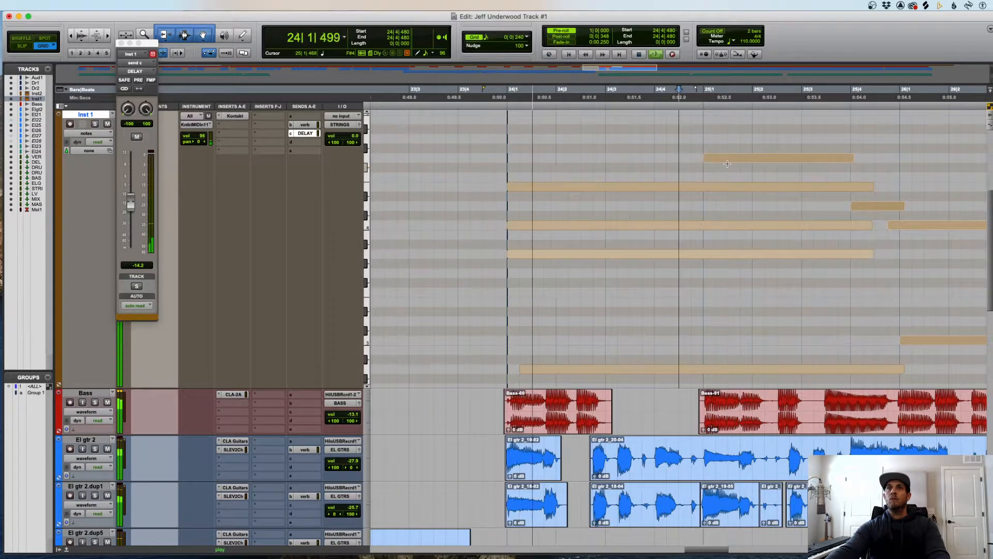
{"action": "left_click_drag", "start_coordinate": [523, 371], "coordinate": [508, 371]}
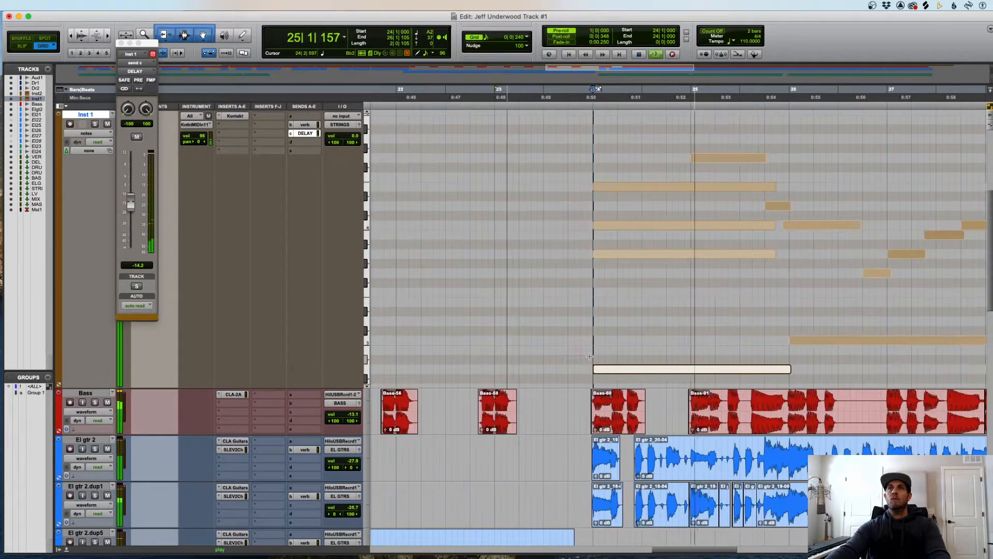
- Raise the Inst 1 volume to +2.4 dB and align the starts of the C4 and B3 notes to 26|1|000 and 27|2|480
{"action": "key", "text": "r"}
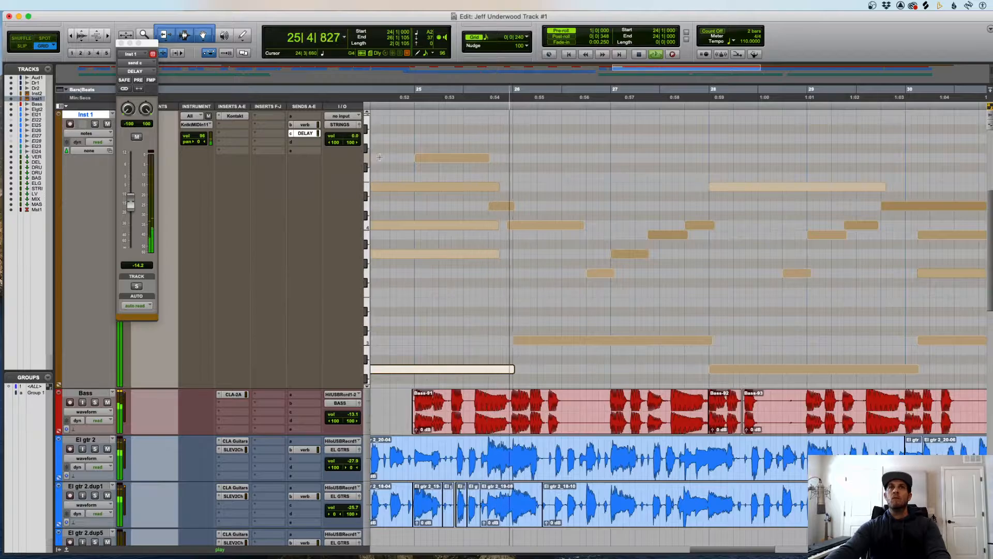
{"action": "left_click", "coordinate": [517, 225]}
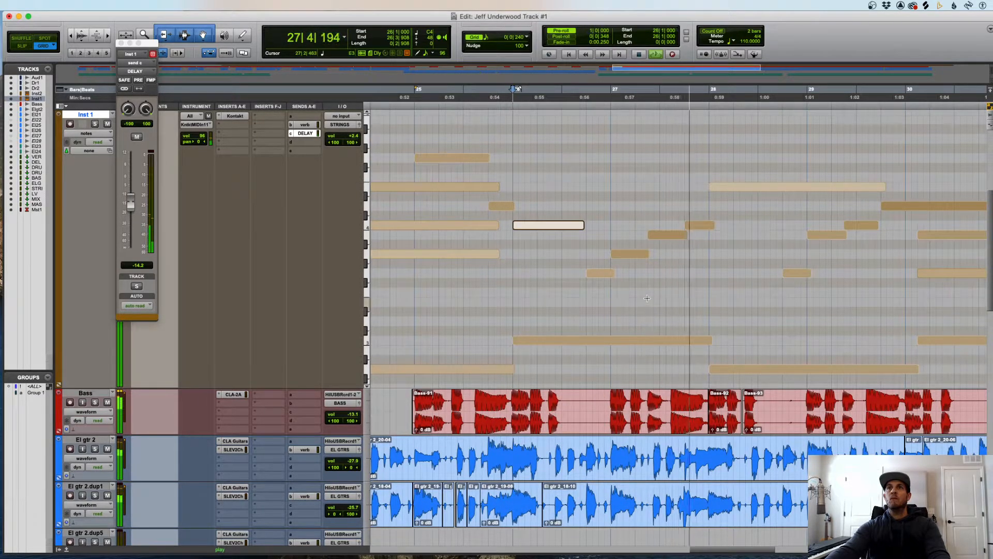
{"action": "left_click", "coordinate": [643, 235]}
{"action": "left_click_drag", "start_coordinate": [652, 235], "coordinate": [661, 235]}
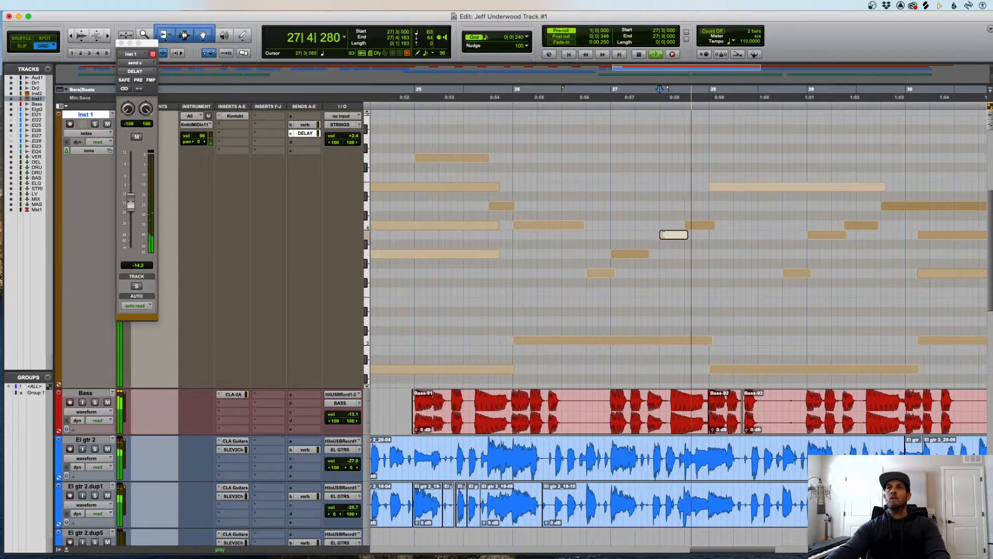
{"action": "left_click_drag", "start_coordinate": [661, 235], "coordinate": [649, 240]}
{"action": "key", "text": "space"}
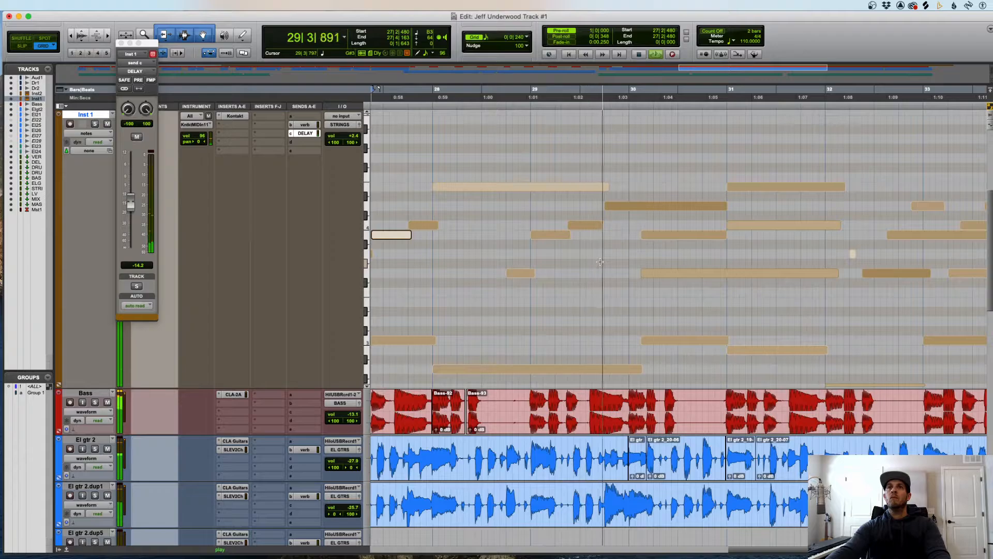
- Extend the starts of the B3, G3 and C3 notes on Inst 1 back to 30|1|000 and play from 30|4|000
{"action": "scroll", "coordinate": [600, 262], "scroll_direction": "right", "scroll_amount": 3}
{"action": "left_click_drag", "start_coordinate": [510, 226], "coordinate": [506, 341]}
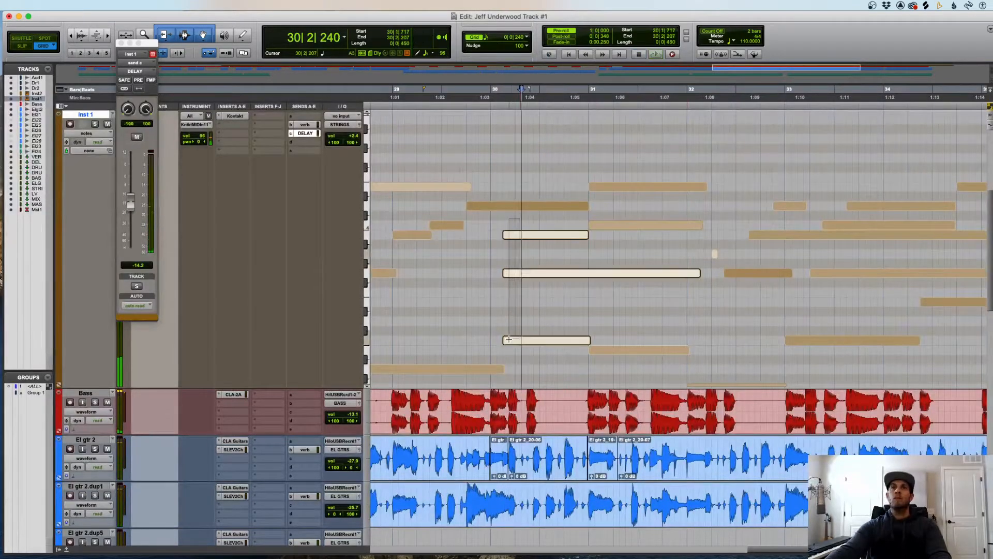
{"action": "key", "text": "space"}
{"action": "key", "text": "space"}
{"action": "left_click", "coordinate": [564, 318]}
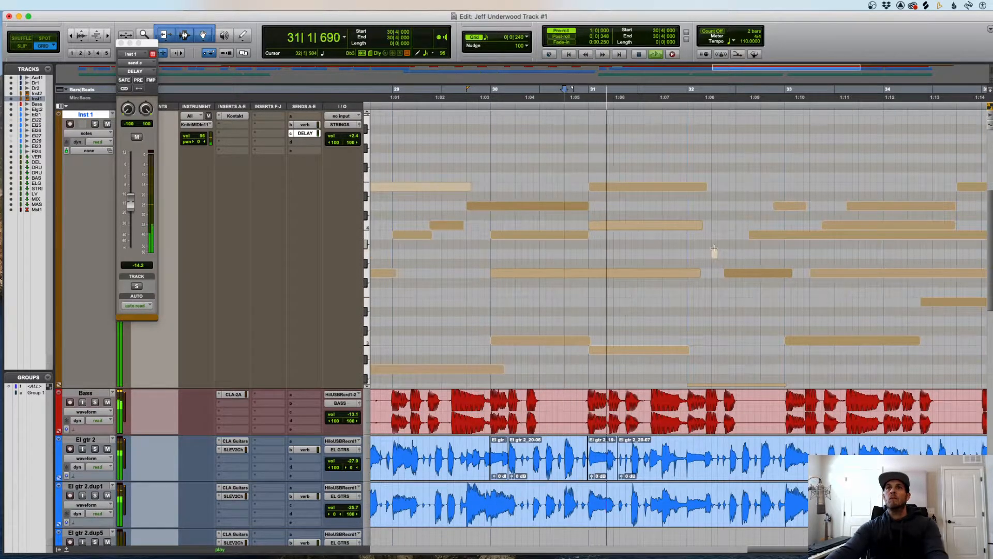
- Trim the end of the long G3 note and extend the next G3 note's start so both meet at 32|1|000
{"action": "scroll", "coordinate": [714, 251], "scroll_direction": "right", "scroll_amount": 5}
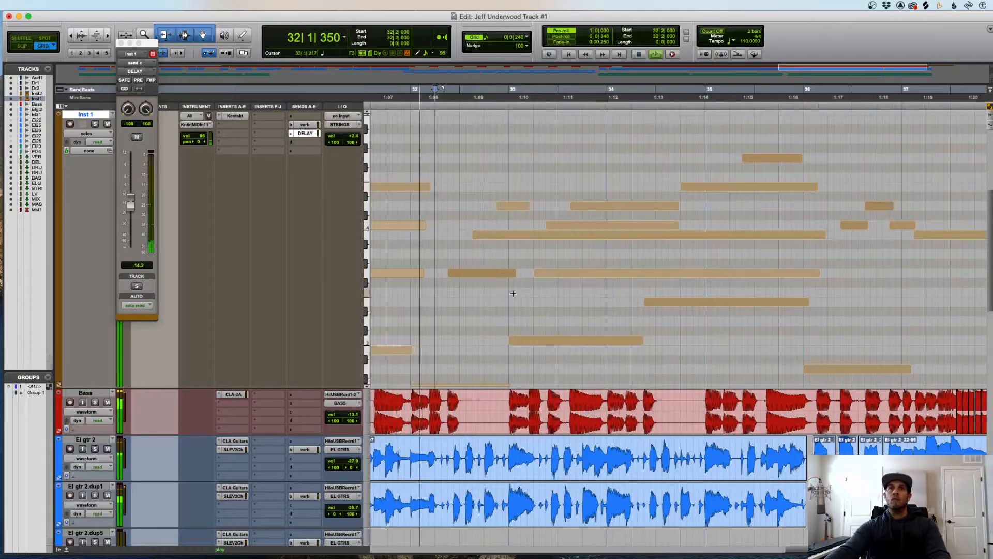
{"action": "key", "text": "space"}
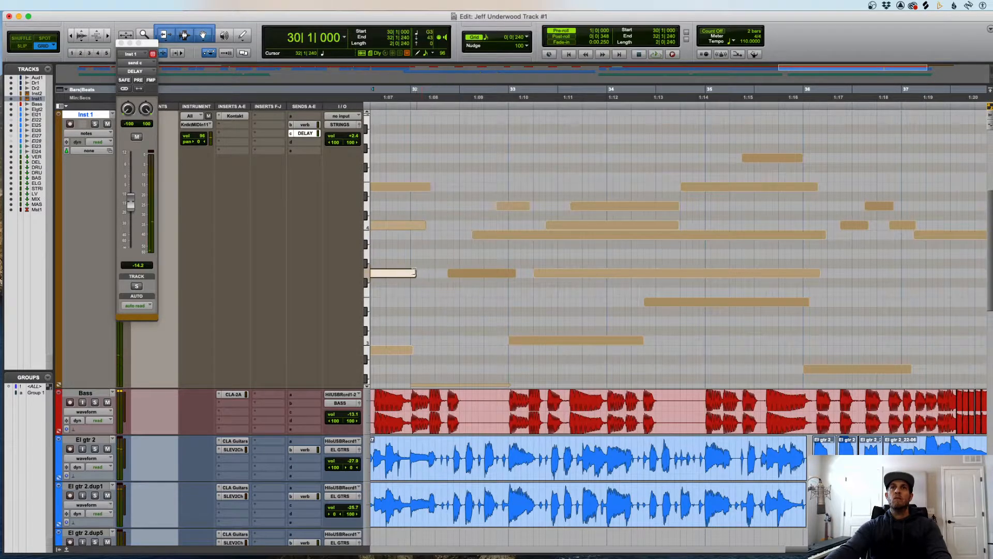
{"action": "key", "text": "space"}
{"action": "left_click_drag", "start_coordinate": [508, 273], "coordinate": [470, 276]}
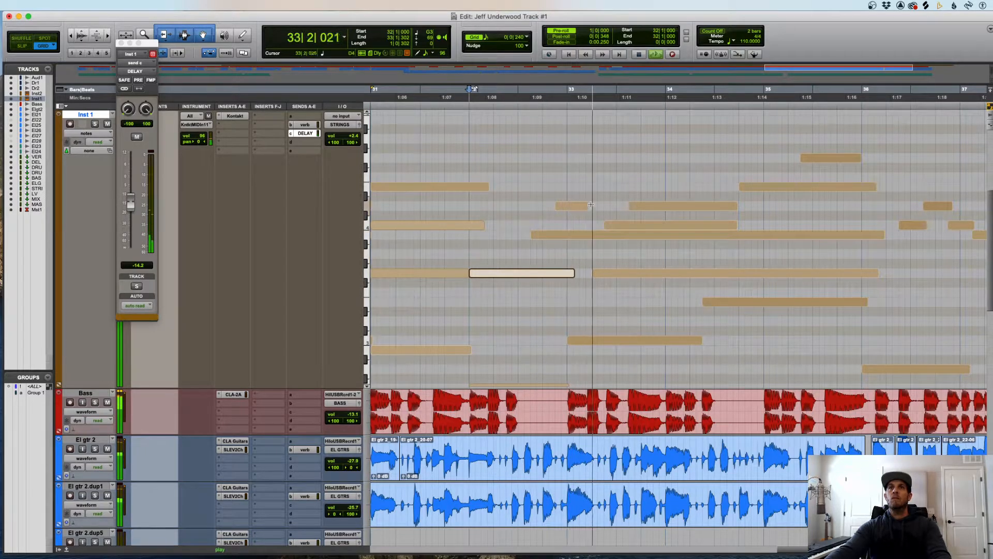
- Delete the short D4 note crossing into bar 33 and extend the C4 note's start back to 33|1|000
{"action": "key", "text": "space"}
{"action": "left_click", "coordinate": [571, 206]}
{"action": "key", "text": "Delete"}
{"action": "left_click_drag", "start_coordinate": [606, 226], "coordinate": [599, 226]}
{"action": "key", "text": "space"}
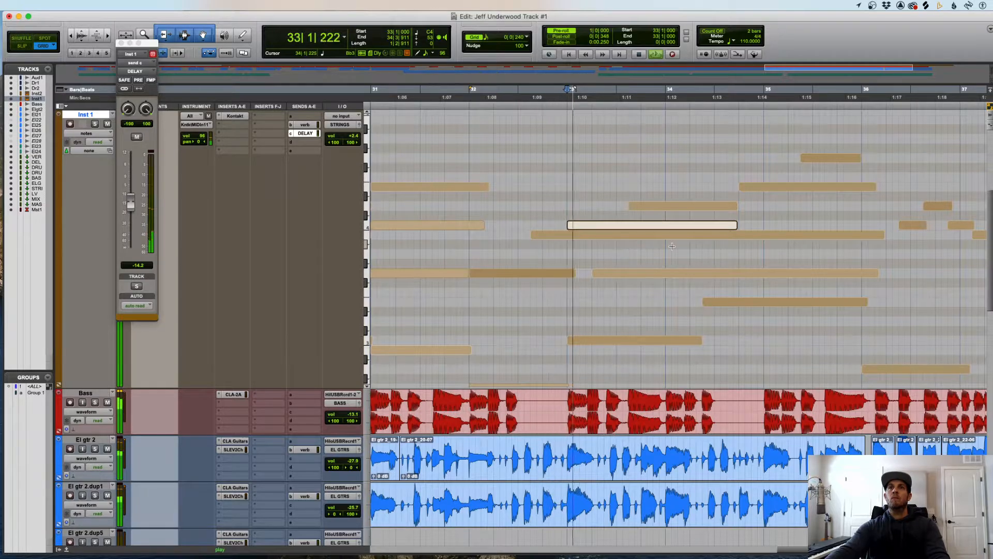
- Trim the long B3 note to end at 33|1|000 and adjust the two adjacent G3 notes to meet there
{"action": "left_click_drag", "start_coordinate": [884, 234], "coordinate": [566, 236]}
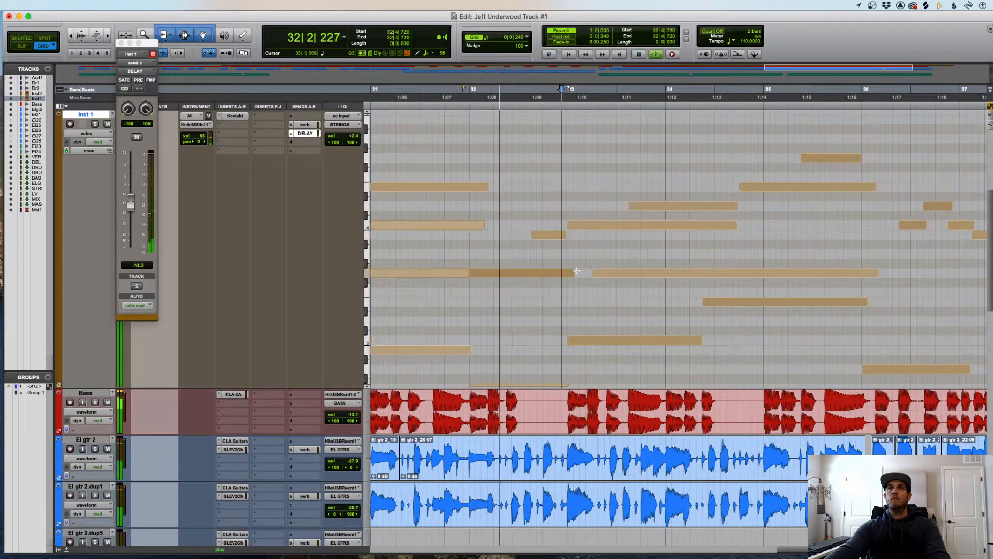
{"action": "left_click_drag", "start_coordinate": [574, 273], "coordinate": [573, 273]}
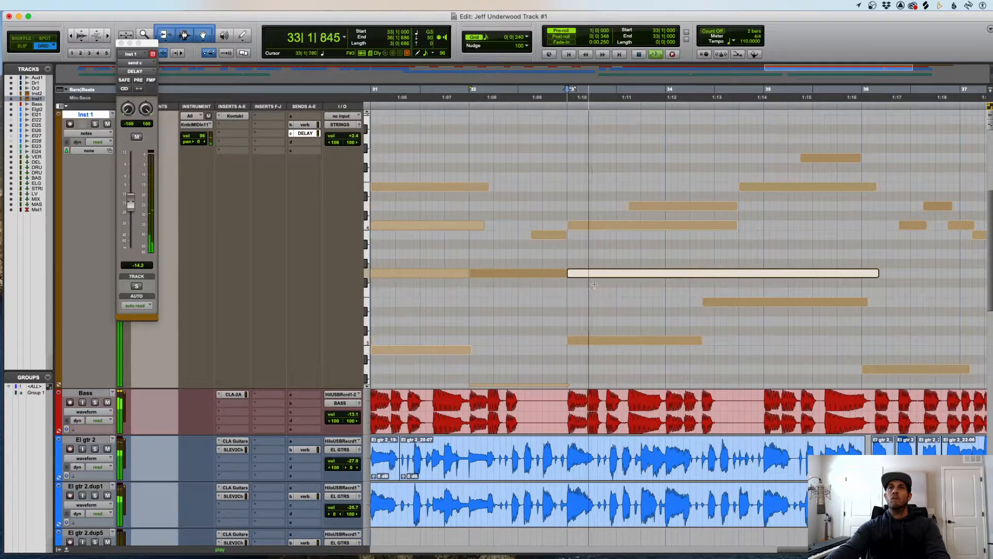
- Trim the ends of the long G3 and E3 notes near bar 36 and move the A2 note to 36|1|480
{"action": "scroll", "coordinate": [621, 284], "scroll_direction": "right", "scroll_amount": 5}
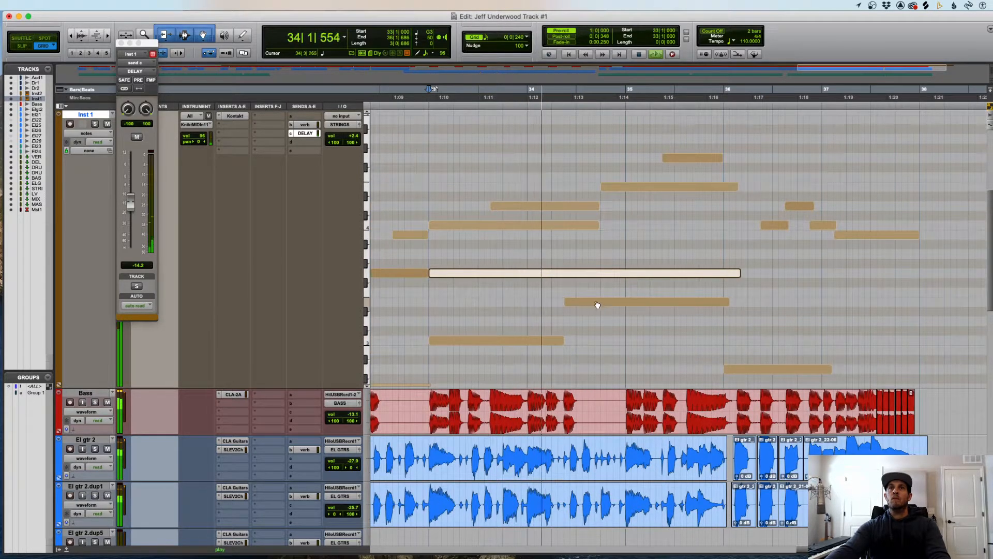
{"action": "scroll", "coordinate": [595, 313], "scroll_direction": "right", "scroll_amount": 5}
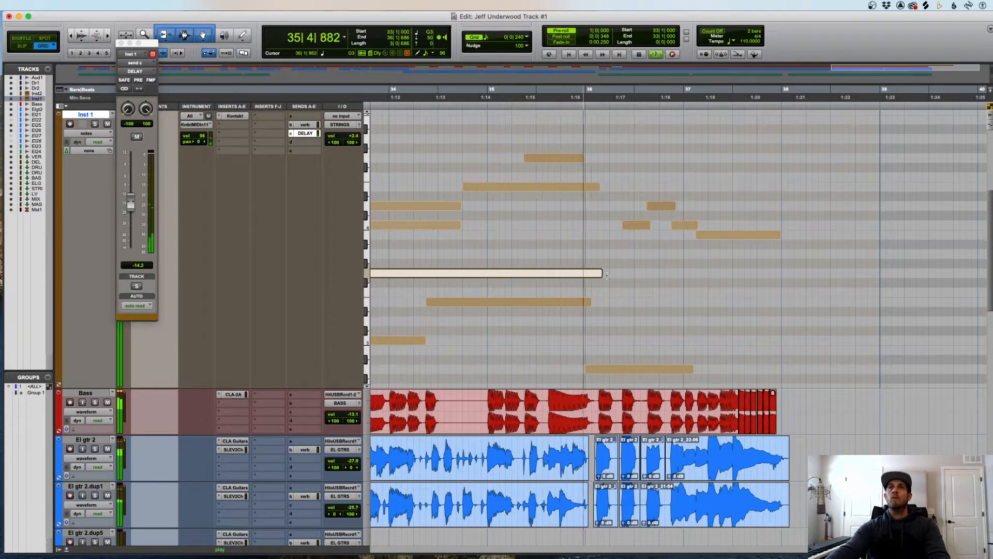
{"action": "left_click_drag", "start_coordinate": [602, 274], "coordinate": [584, 302]}
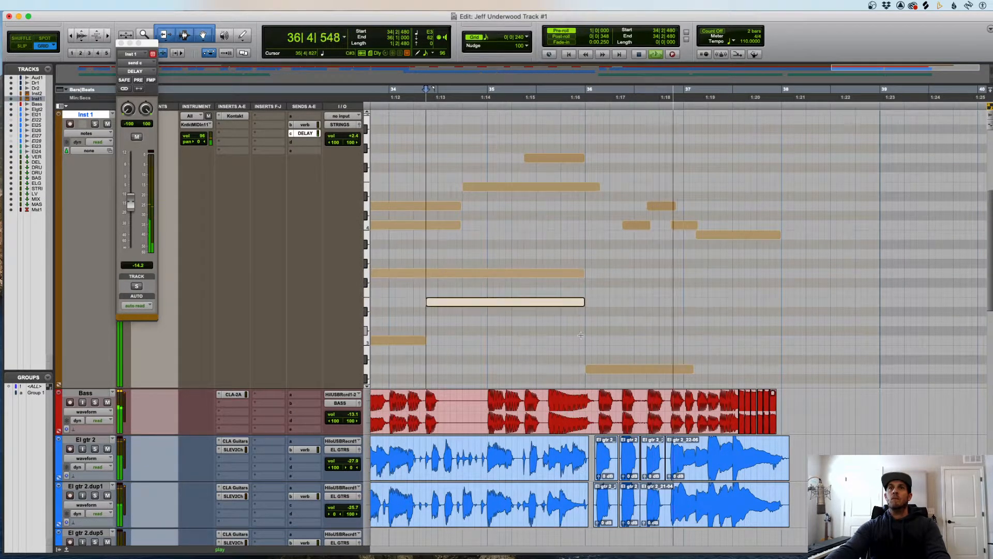
{"action": "left_click", "coordinate": [614, 371]}
{"action": "left_click_drag", "start_coordinate": [615, 372], "coordinate": [621, 371]}
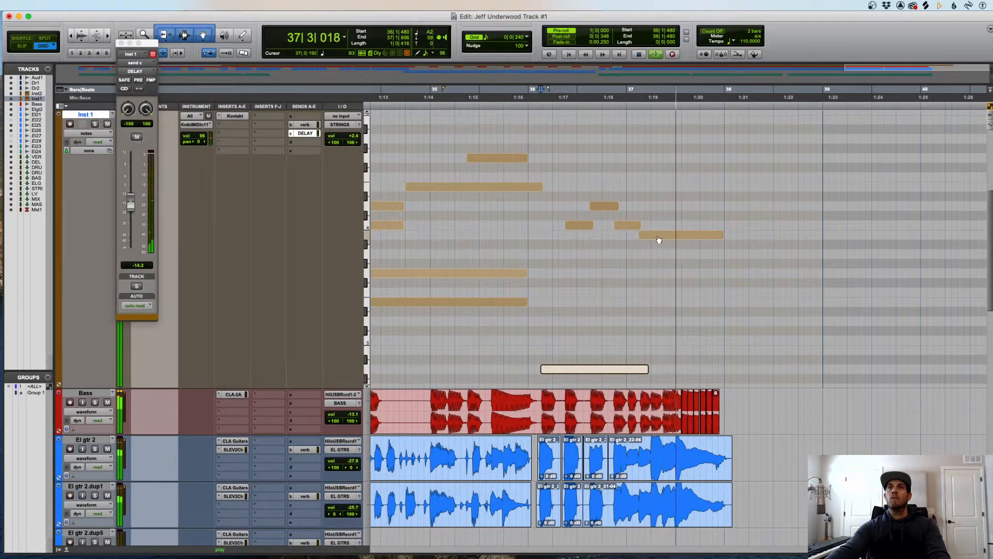
{"action": "key", "text": "r"}
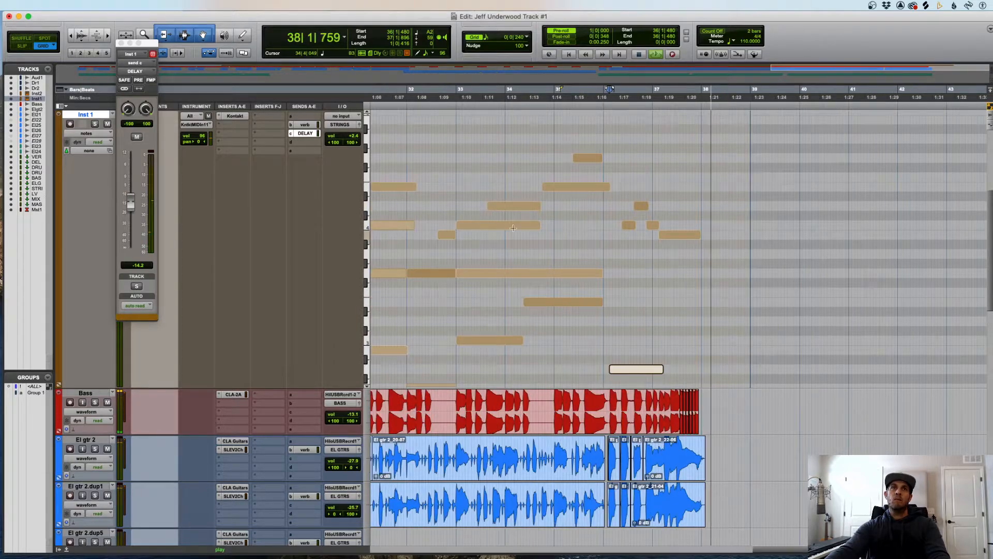
{"action": "key", "text": "space"}
- Close the DELAY send window and reduce the height of the Inst 1 track
{"action": "left_click", "coordinate": [121, 43]}
{"action": "key", "text": "r"}
{"action": "key", "text": "r"}
{"action": "key", "text": "r"}
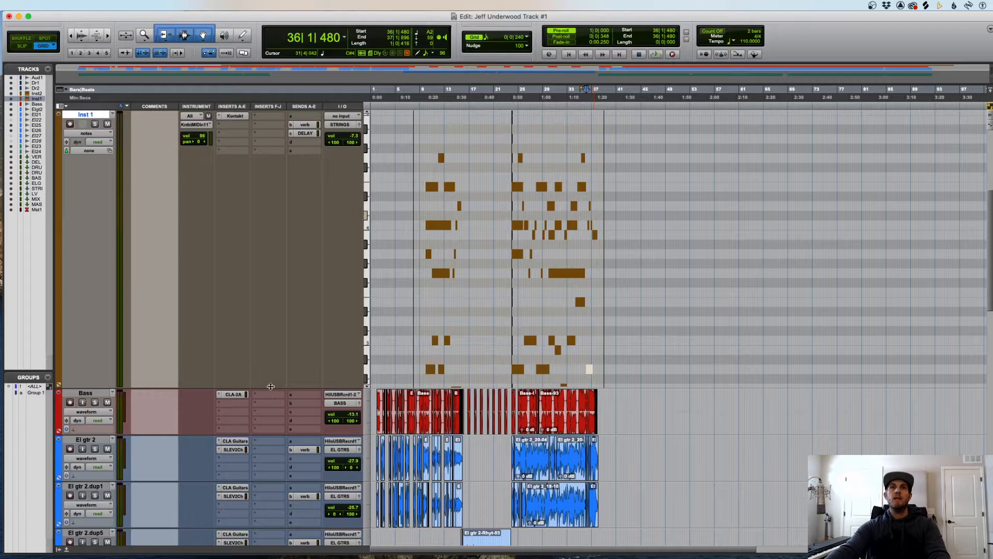
{"action": "left_click_drag", "start_coordinate": [271, 386], "coordinate": [281, 174]}
{"action": "scroll", "coordinate": [475, 310], "scroll_direction": "up", "scroll_amount": 5}
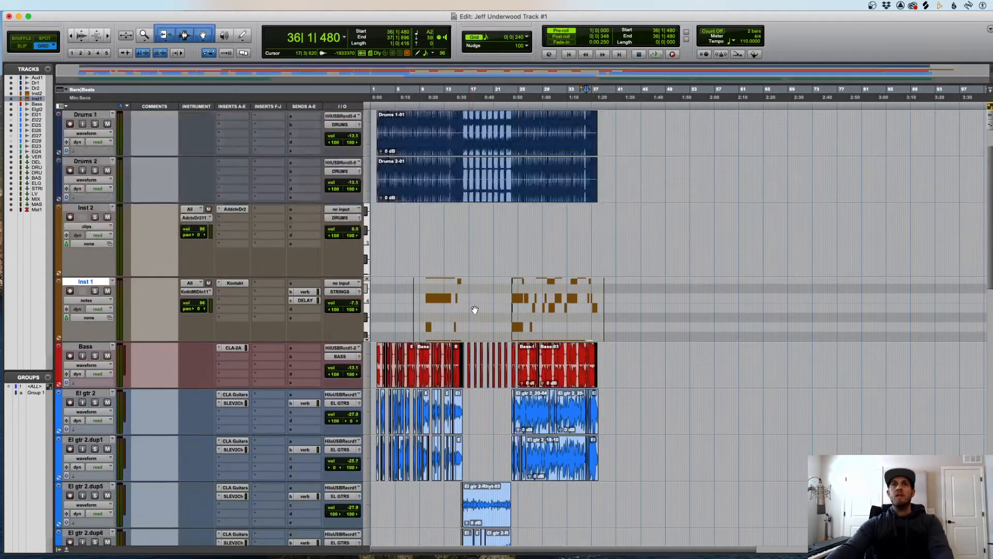
- Place the edit cursor on the Inst 2 track at 1|4|720, just before the drum clips begin
{"action": "left_click", "coordinate": [385, 239]}
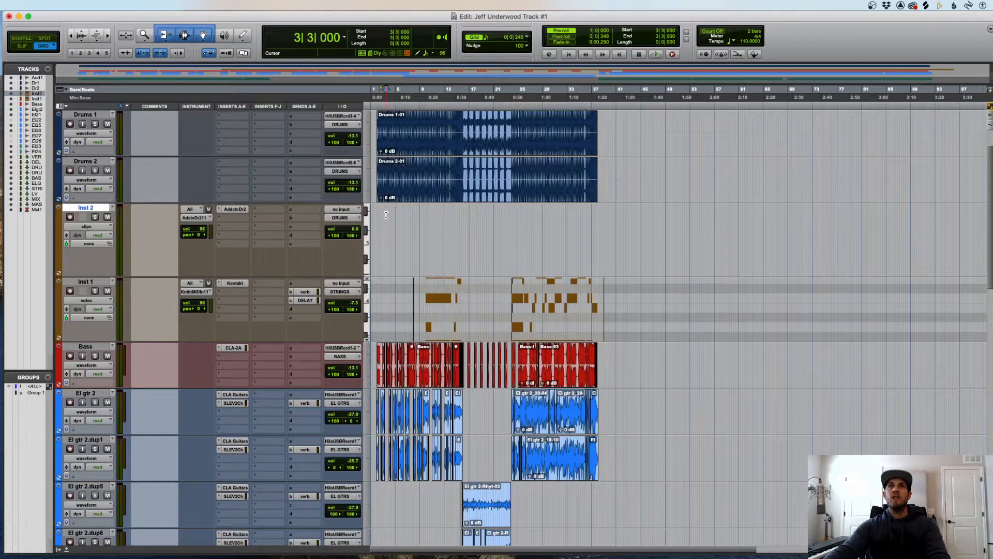
{"action": "scroll", "coordinate": [409, 228], "scroll_direction": "up", "scroll_amount": 2}
{"action": "key", "text": "t"}
{"action": "key", "text": "t"}
{"action": "key", "text": "t"}
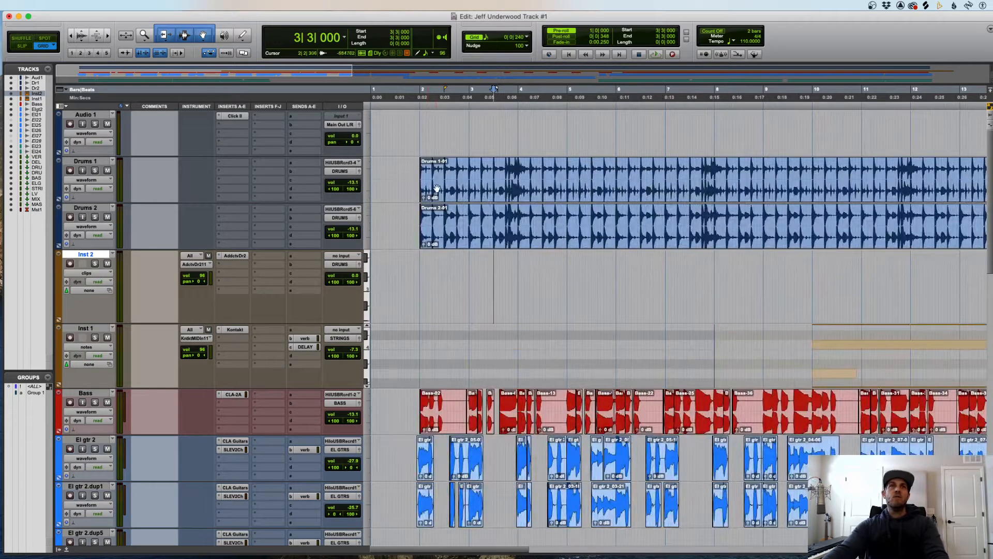
{"action": "left_click", "coordinate": [417, 187]}
{"action": "key", "text": "t"}
{"action": "key", "text": "r"}
{"action": "key", "text": "r"}
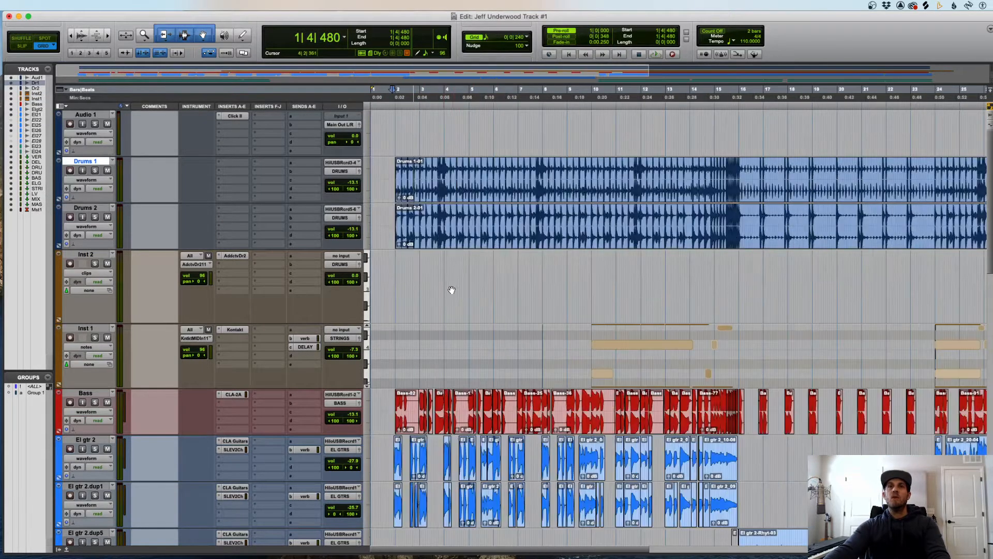
{"action": "key", "text": "t"}
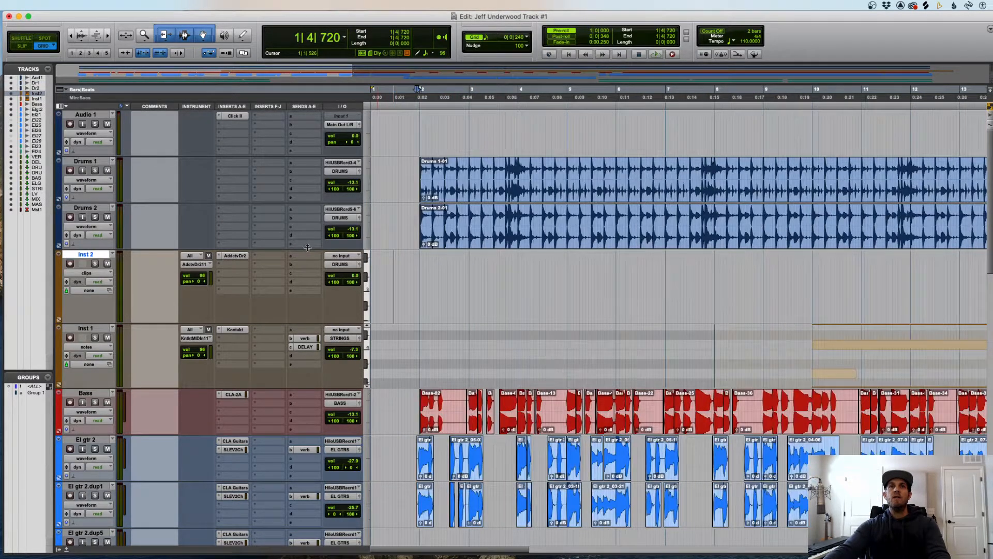
- Open the Addictive Drums 2 instrument on Inst 2, look at its kit browser and close it
{"action": "left_click", "coordinate": [234, 256]}
{"action": "left_click_drag", "start_coordinate": [510, 33], "coordinate": [698, 51]}
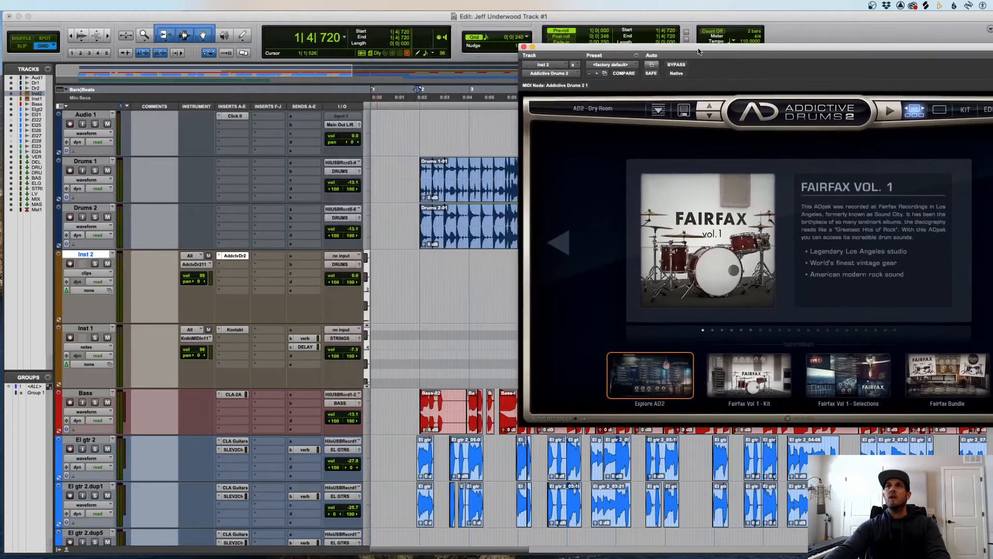
{"action": "mouse_move", "coordinate": [705, 17]}
{"action": "left_mouse_down"}
{"action": "mouse_move", "coordinate": [628, 11]}
{"action": "mouse_move", "coordinate": [710, 4]}
{"action": "left_mouse_up"}
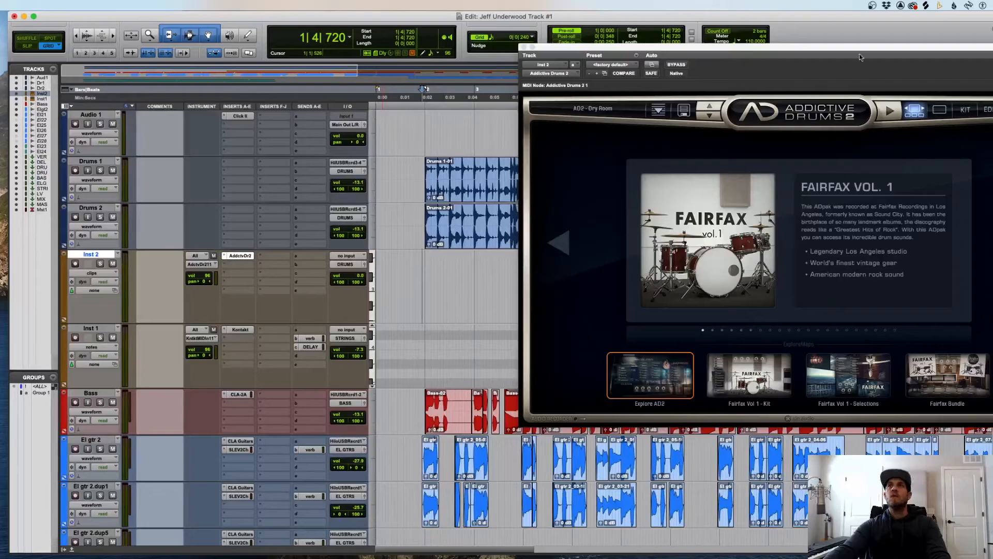
{"action": "left_click", "coordinate": [844, 50]}
{"action": "left_click_drag", "start_coordinate": [690, 51], "coordinate": [470, 38]}
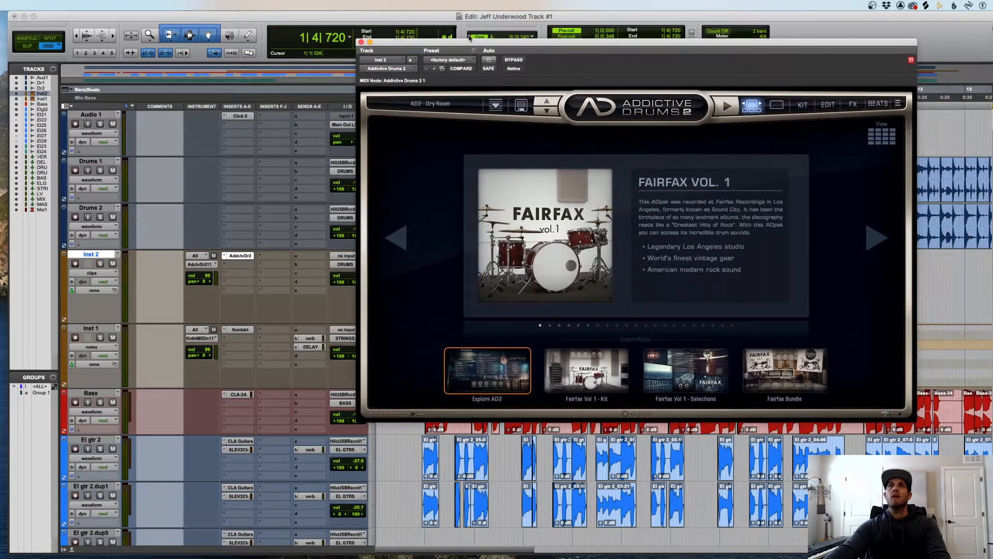
{"action": "left_click", "coordinate": [361, 43]}
- Pencil a short note at 2|1|000 on Inst 2, lower it to C1 and play it back
{"action": "key", "text": "super+bracketright"}
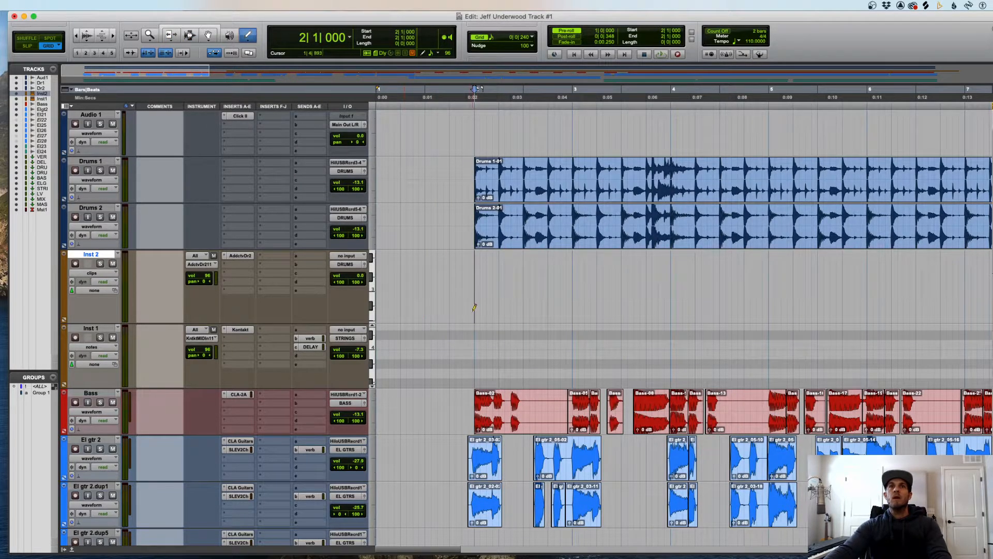
{"action": "left_click", "coordinate": [484, 282]}
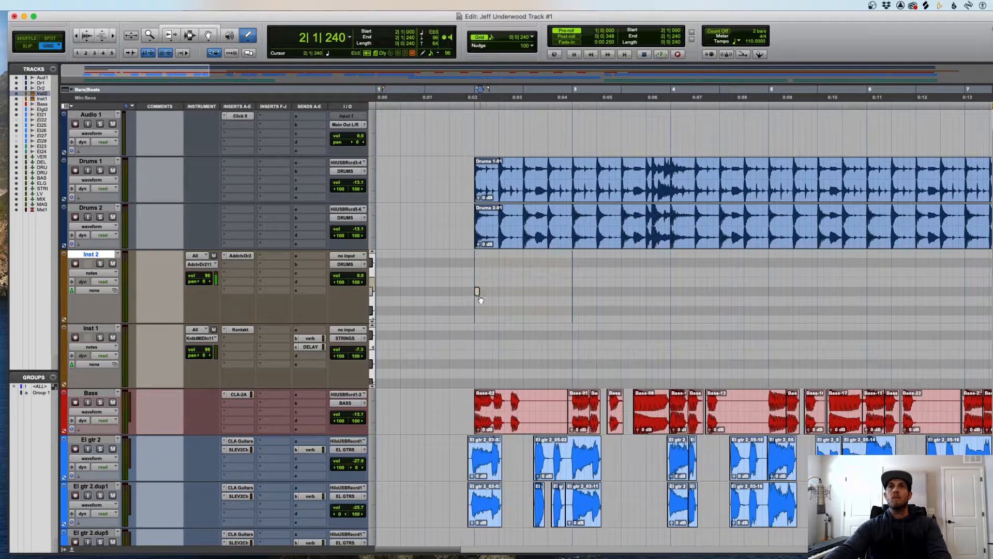
{"action": "left_click_drag", "start_coordinate": [480, 298], "coordinate": [480, 326]}
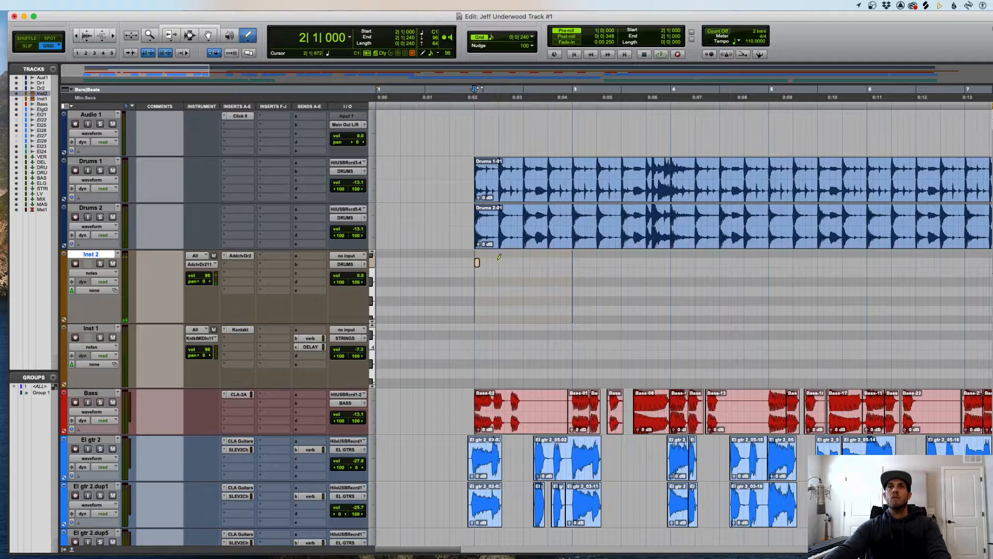
{"action": "key", "text": "space"}
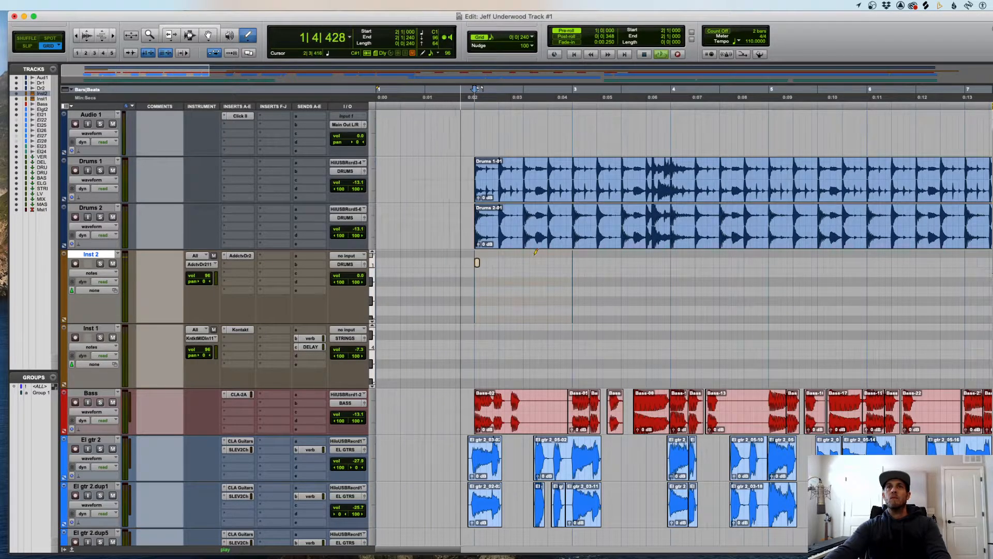
{"action": "key", "text": "space"}
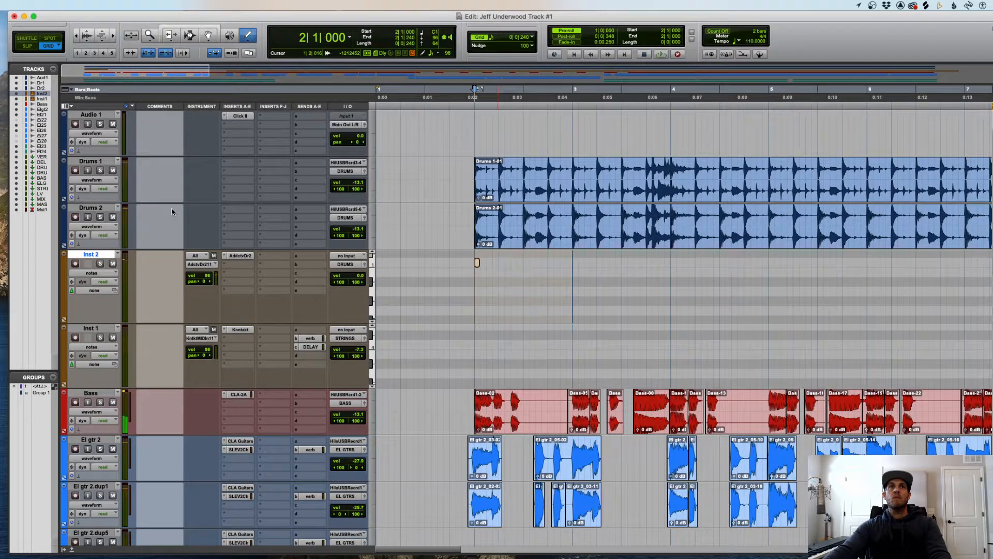
- Solo Drums 2 and Inst 2 for playback and add C1 notes at 2|3|000, 3|1|000 and 3|3|000
{"action": "left_click", "coordinate": [100, 217]}
{"action": "key", "text": "space"}
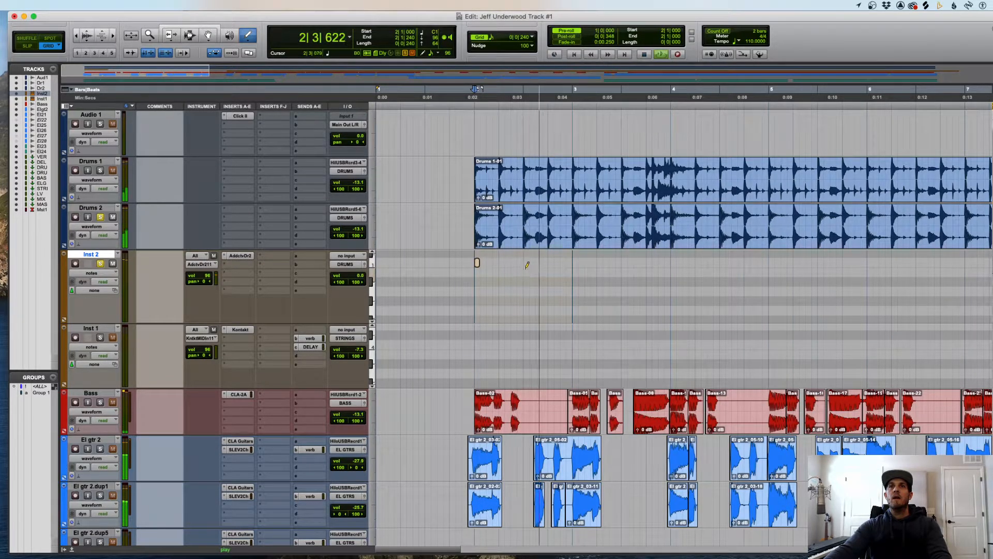
{"action": "key", "text": "space"}
{"action": "key", "text": "space"}
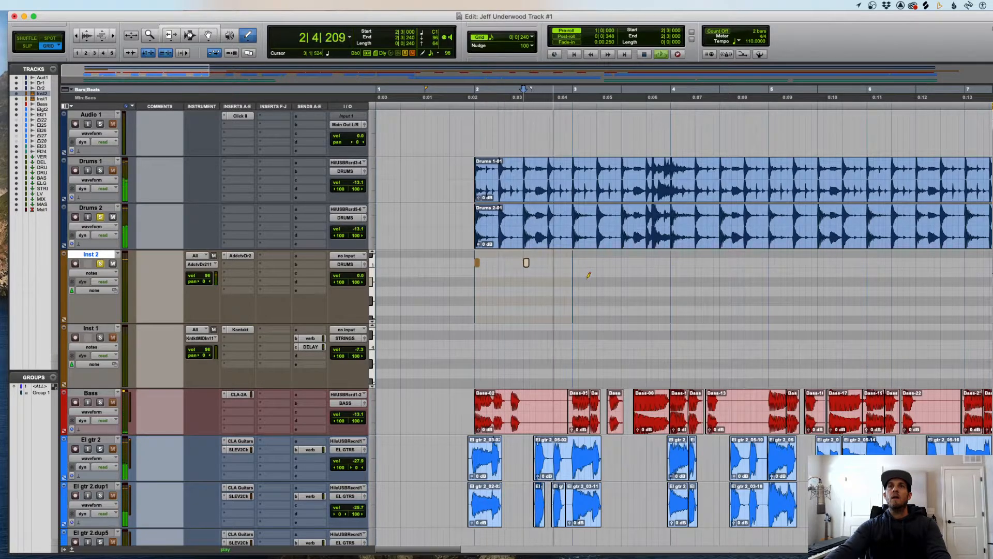
{"action": "left_click", "coordinate": [576, 262]}
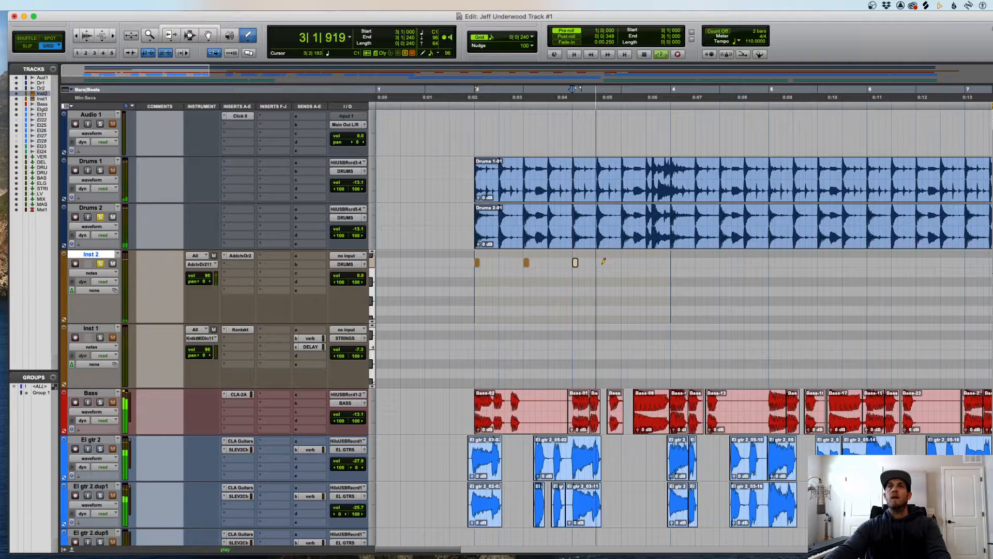
{"action": "left_click", "coordinate": [624, 263]}
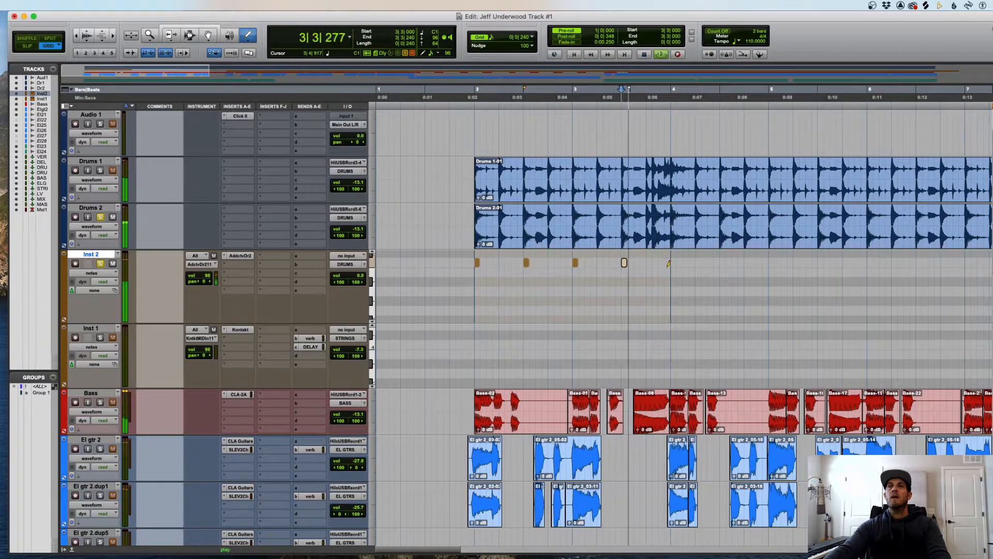
{"action": "key", "text": "space"}
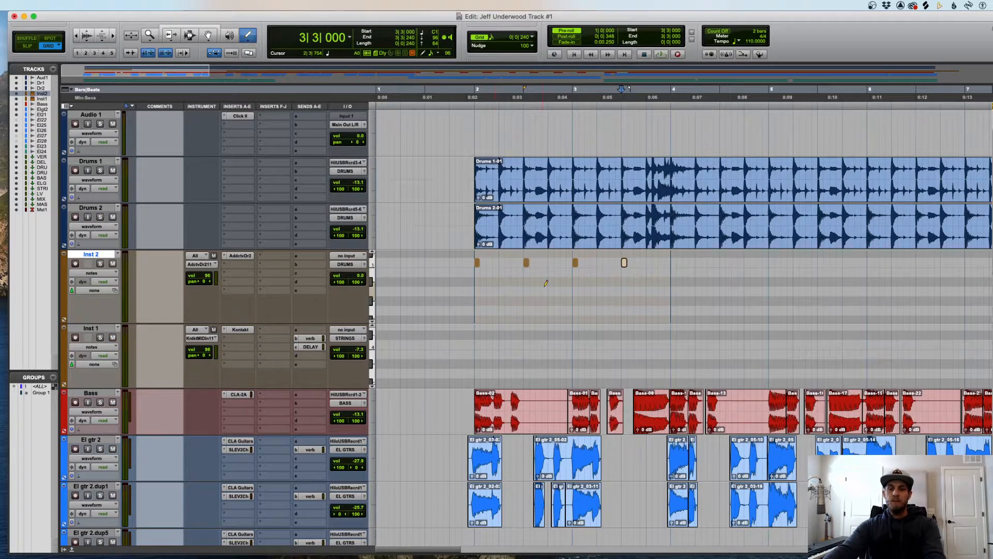
- Show Inst 2 as clips, switch to the Smart Tool and select the two-bar MIDI clip
{"action": "key", "text": "ctrl+minus"}
{"action": "key", "text": "ctrl+minus"}
{"action": "key", "text": "ctrl+minus"}
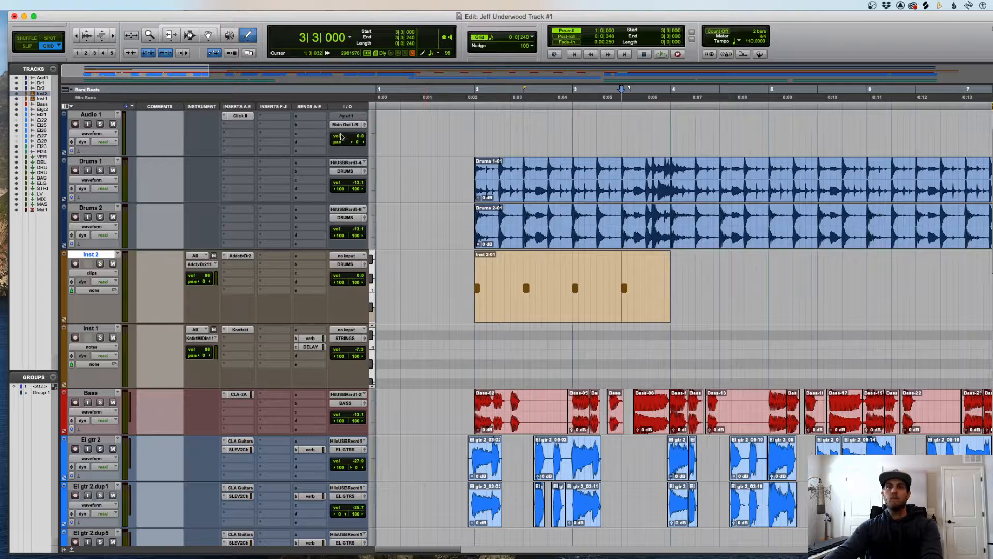
{"action": "key", "text": "super+7"}
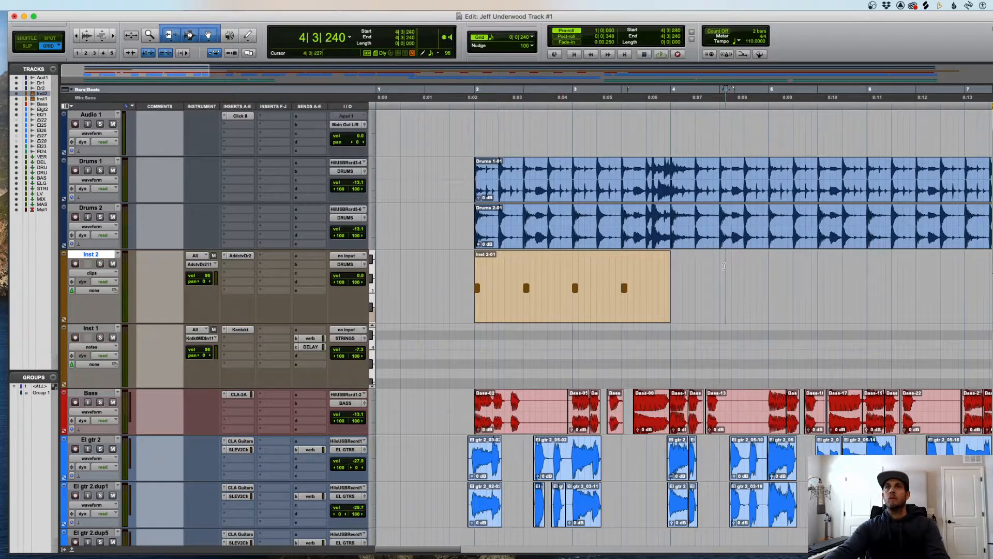
{"action": "left_click_drag", "start_coordinate": [725, 266], "coordinate": [678, 267]}
{"action": "left_click", "coordinate": [634, 313]}
- Try to repeat the two-bar Inst 2 clip three times up to bar 10
{"action": "key", "text": "super+bracketleft"}
{"action": "key", "text": "super+bracketleft"}
{"action": "key", "text": "super+bracketleft"}
{"action": "key", "text": "super+d"}
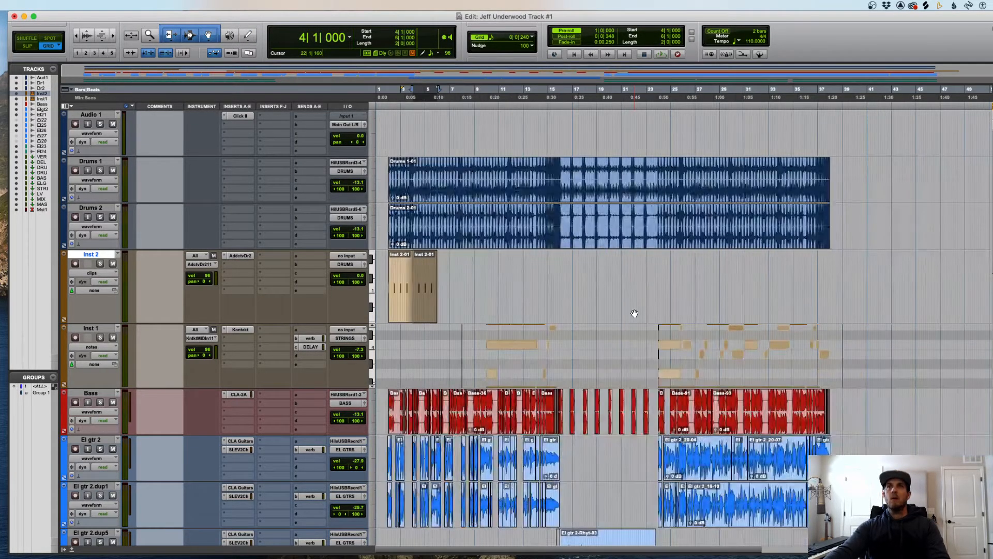
{"action": "key", "text": "super+d"}
{"action": "key", "text": "super+d"}
{"action": "left_click", "coordinate": [403, 306]}
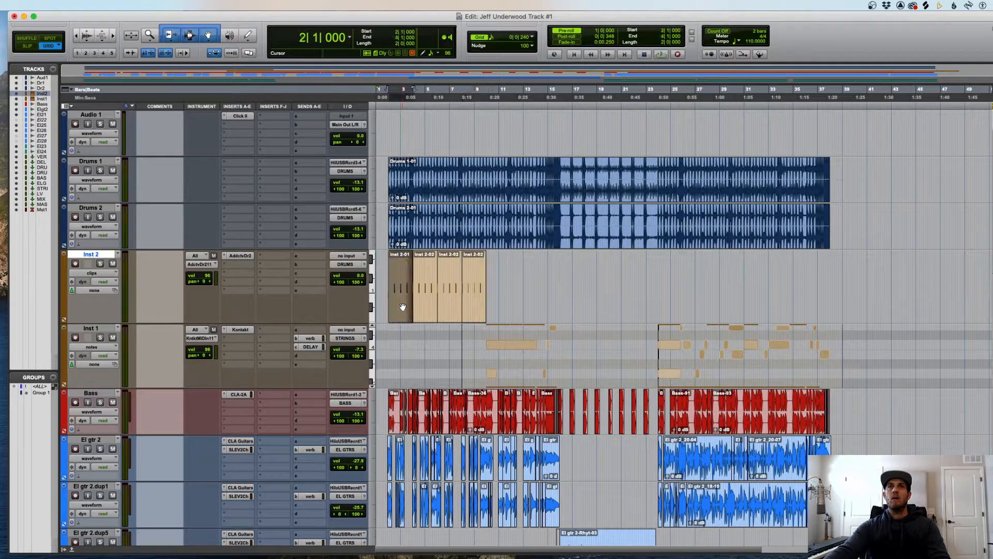
- Undo the three duplicates of the Inst 2 clip
{"action": "key", "text": "super+z"}
{"action": "key", "text": "super+z"}
{"action": "key", "text": "super+z"}
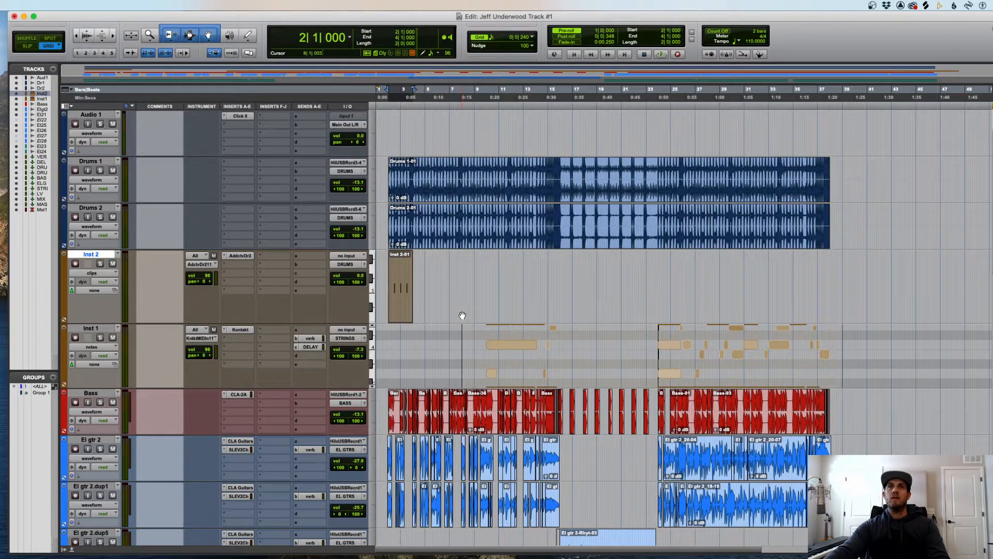
- Show Inst 2 as notes again, add an E1 note at 2|2|000 and start playback
{"action": "left_click", "coordinate": [398, 268]}
{"action": "key", "text": "super+]"}
{"action": "key", "text": "super+]"}
{"action": "key", "text": "super+]"}
{"action": "key", "text": "super+]"}
{"action": "key", "text": "ctrl+minus"}
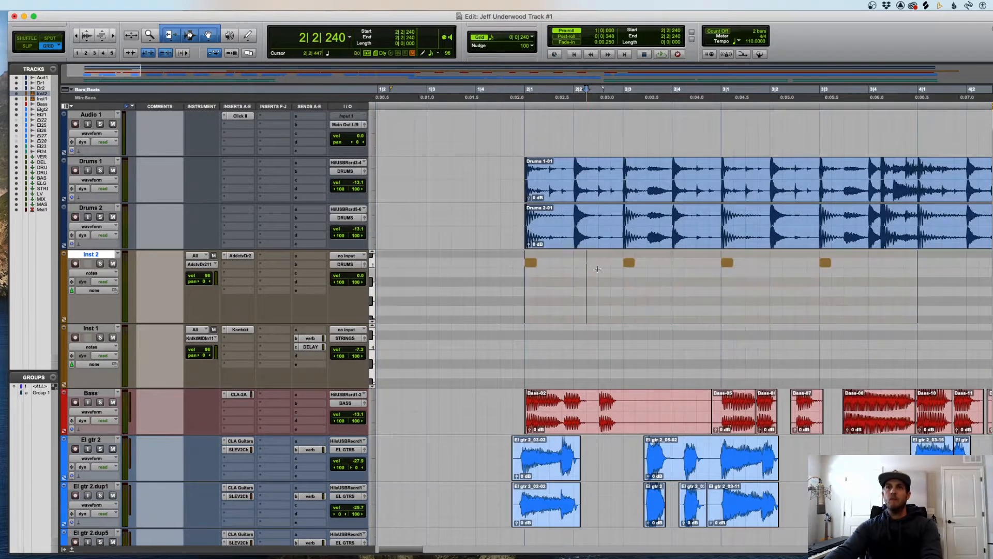
{"action": "left_click", "coordinate": [580, 274]}
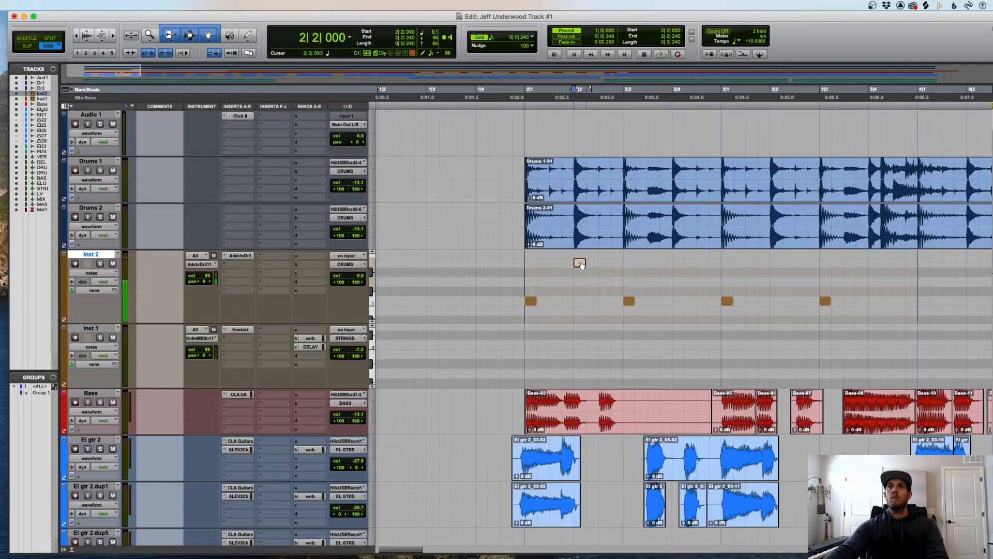
{"action": "key", "text": "space"}
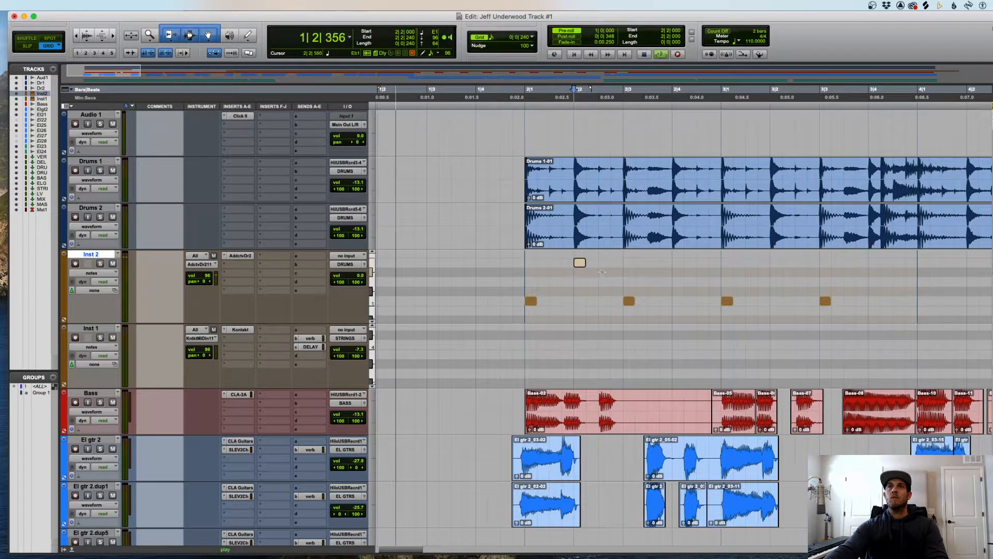
- Add E1 notes on Inst 2 at 2|4|000, 3|2|000, 3|4|000 and 3|4|240, and play the pattern
{"action": "left_click", "coordinate": [677, 262]}
{"action": "key", "text": "r"}
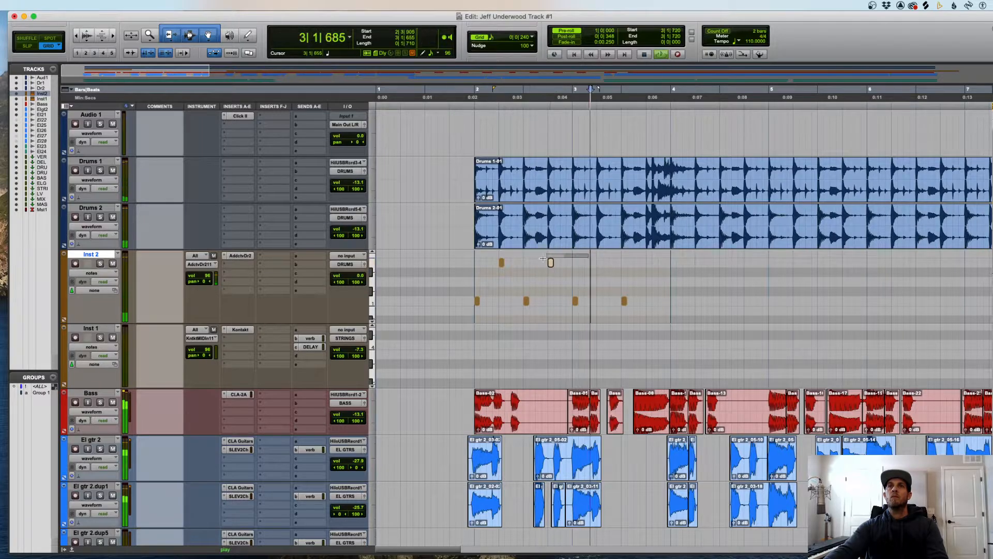
{"action": "left_click", "coordinate": [598, 263]}
{"action": "key", "text": "t"}
{"action": "left_click", "coordinate": [788, 263]}
{"action": "left_click", "coordinate": [790, 280]}
{"action": "key", "text": "space"}
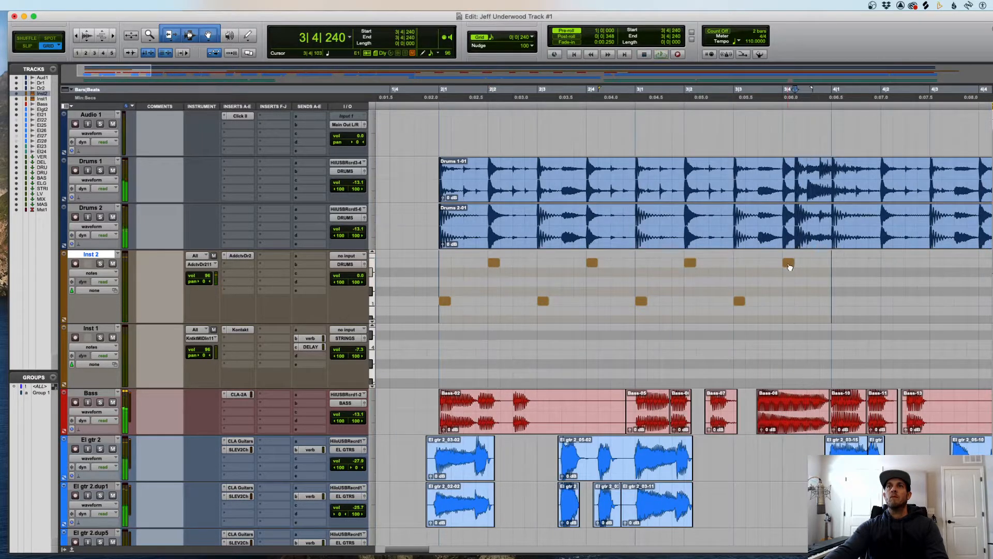
{"action": "key", "text": "space"}
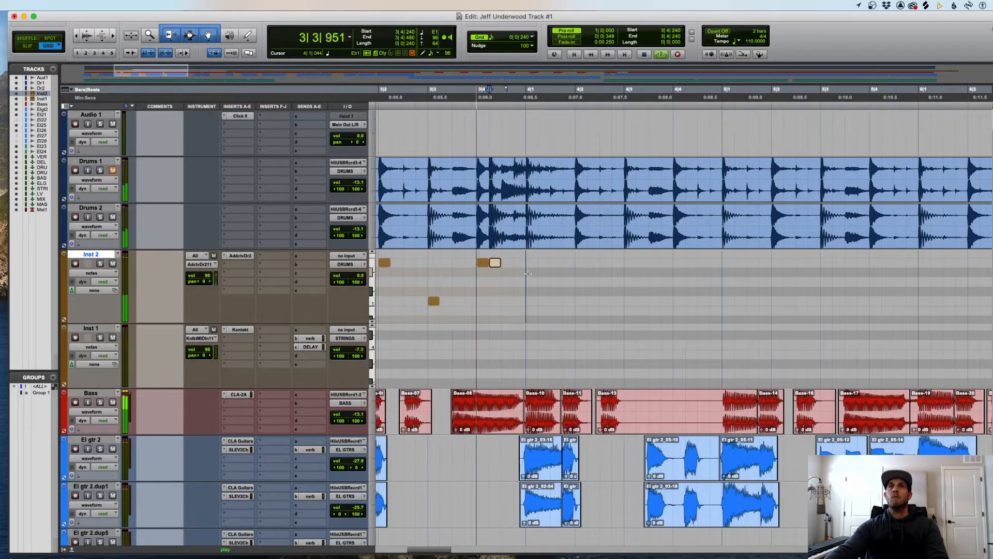
- Select all kick and snare notes in bars 2 and 3 on Inst 2 and duplicate them repeatedly past the end of the recorded drums
{"action": "left_click_drag", "start_coordinate": [495, 263], "coordinate": [506, 263]}
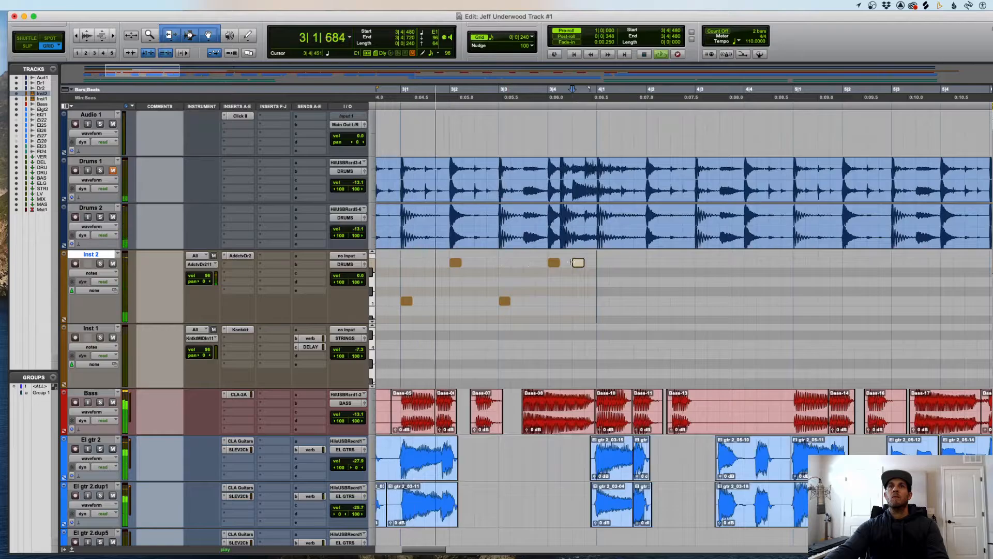
{"action": "key", "text": "minus"}
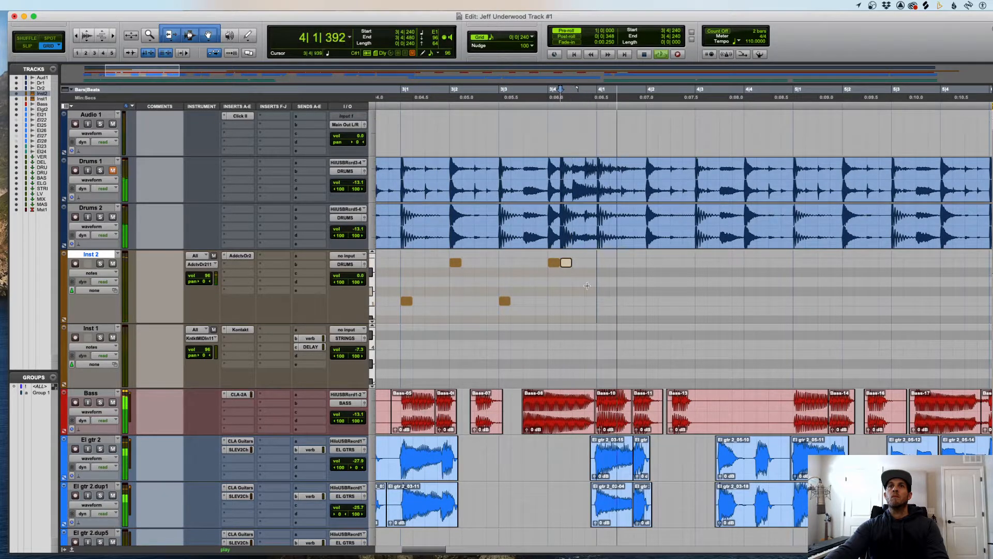
{"action": "key", "text": "r"}
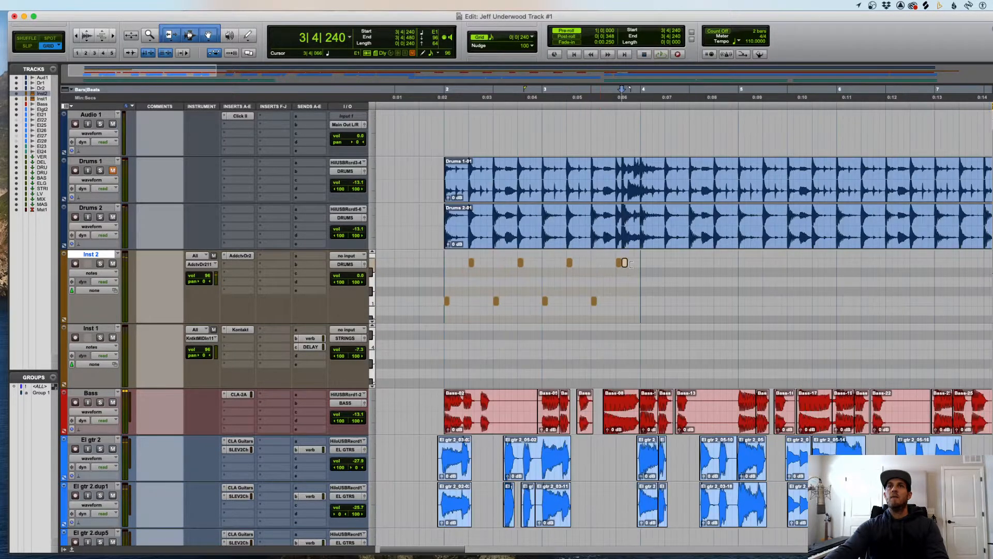
{"action": "key", "text": "r"}
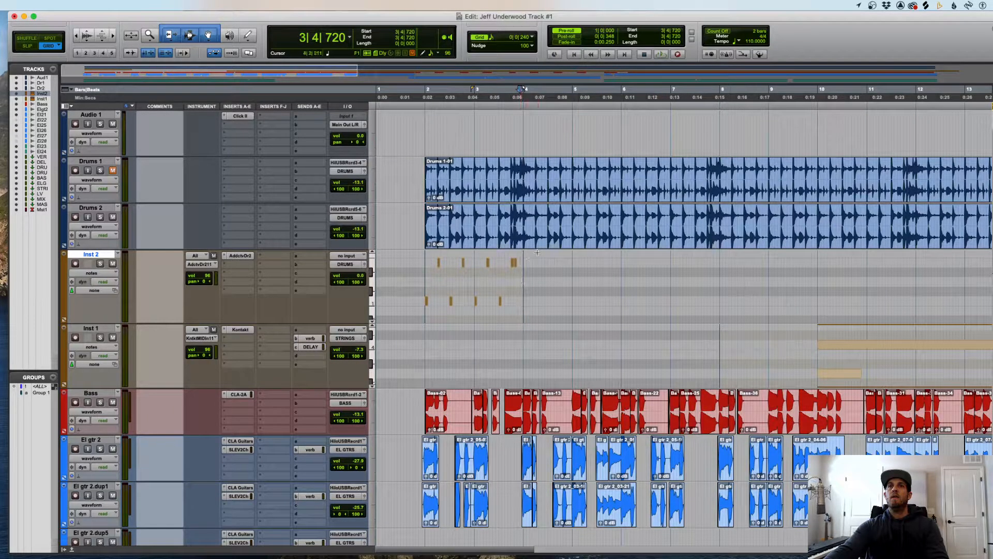
{"action": "left_click_drag", "start_coordinate": [536, 253], "coordinate": [423, 317]}
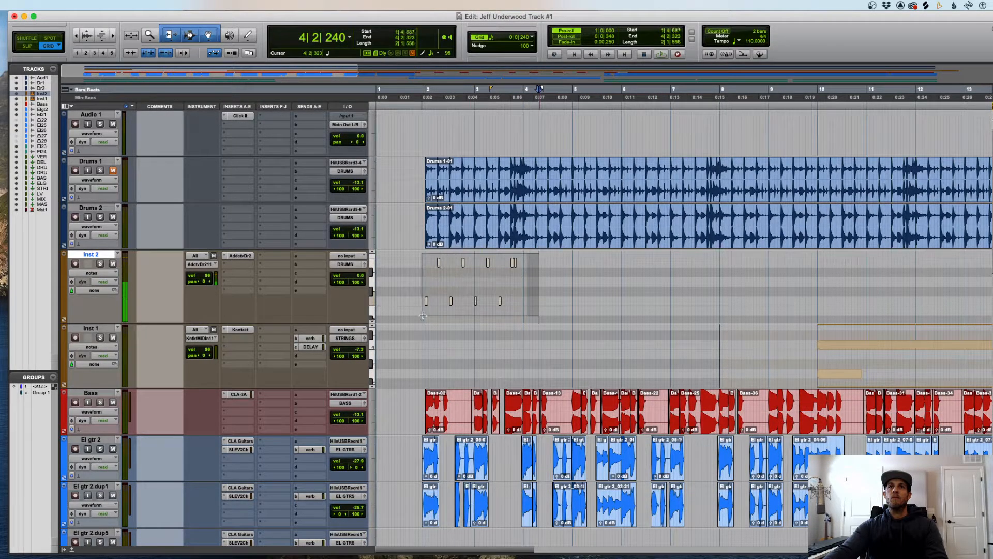
{"action": "key", "text": "super+d"}
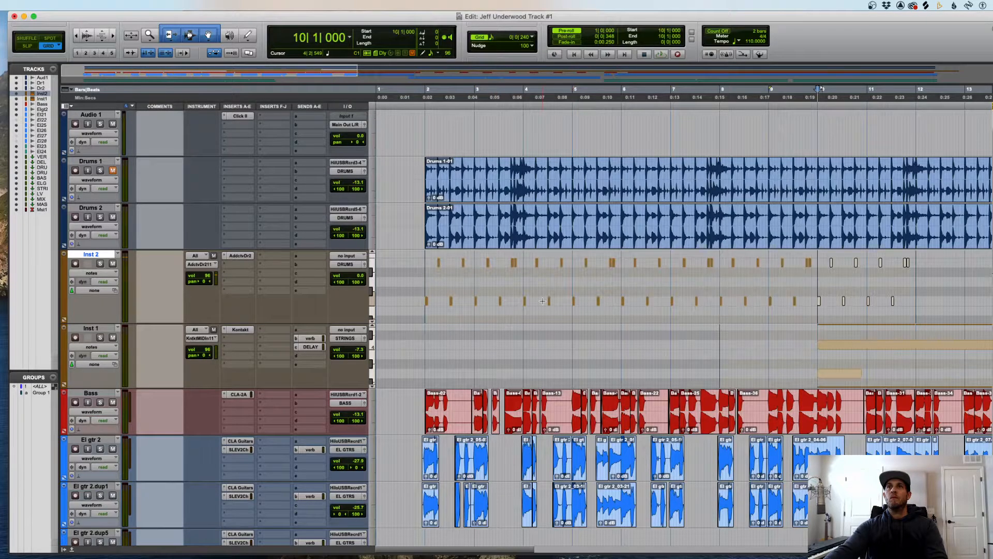
{"action": "key", "text": "r"}
{"action": "key", "text": "r"}
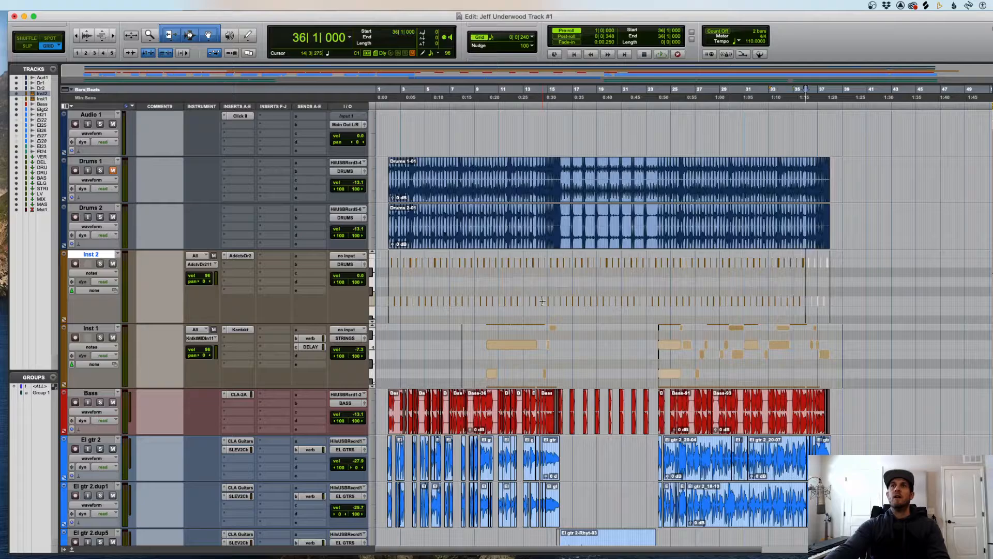
{"action": "key", "text": "super+d"}
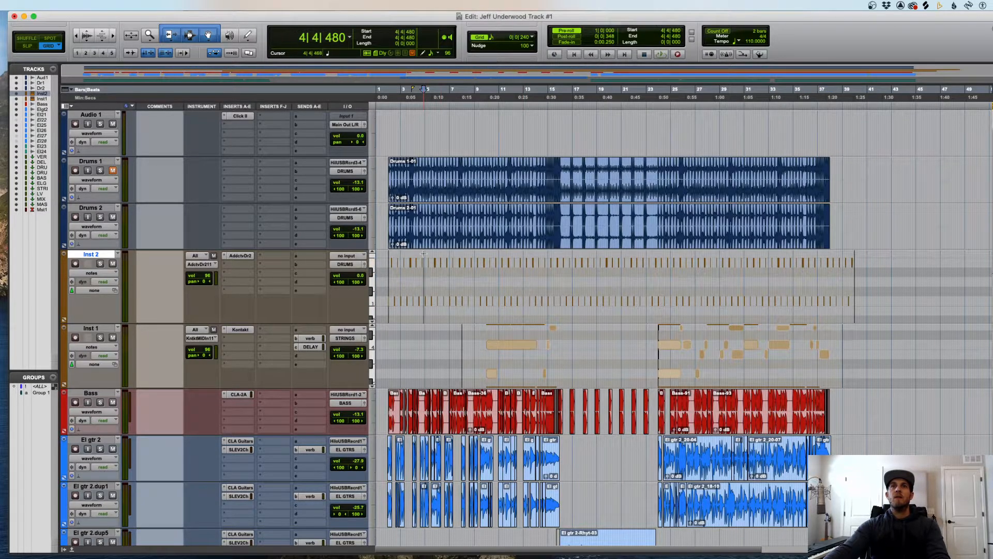
- Play the repeated pattern against the recorded drums and delete the extra E1 snare notes at 5|4|240 and 13|4|240
{"action": "key", "text": "t"}
{"action": "key", "text": "t"}
{"action": "key", "text": "t"}
{"action": "key", "text": "t"}
{"action": "key", "text": "space"}
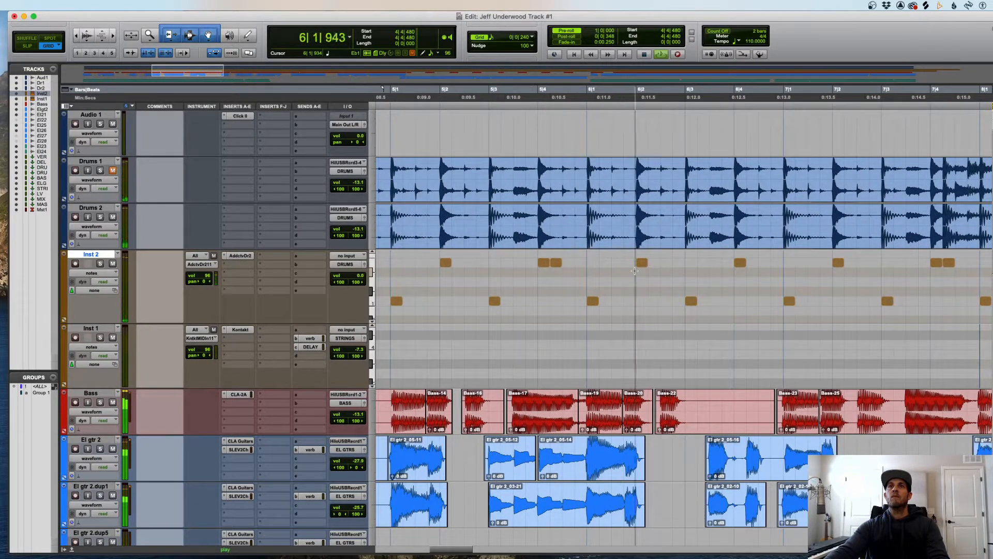
{"action": "key", "text": "space"}
{"action": "left_click", "coordinate": [555, 267]}
{"action": "key", "text": "space"}
{"action": "key", "text": "r"}
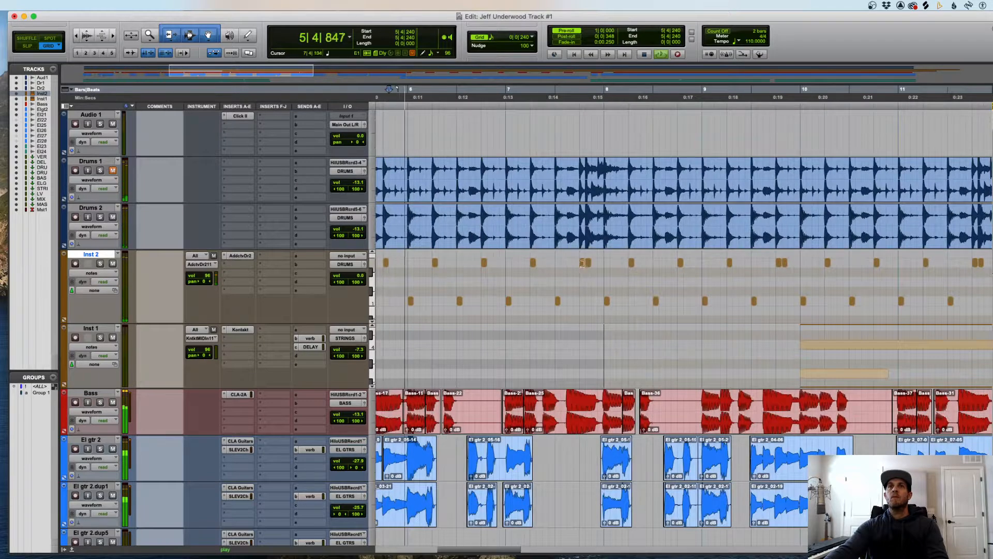
{"action": "key", "text": "t"}
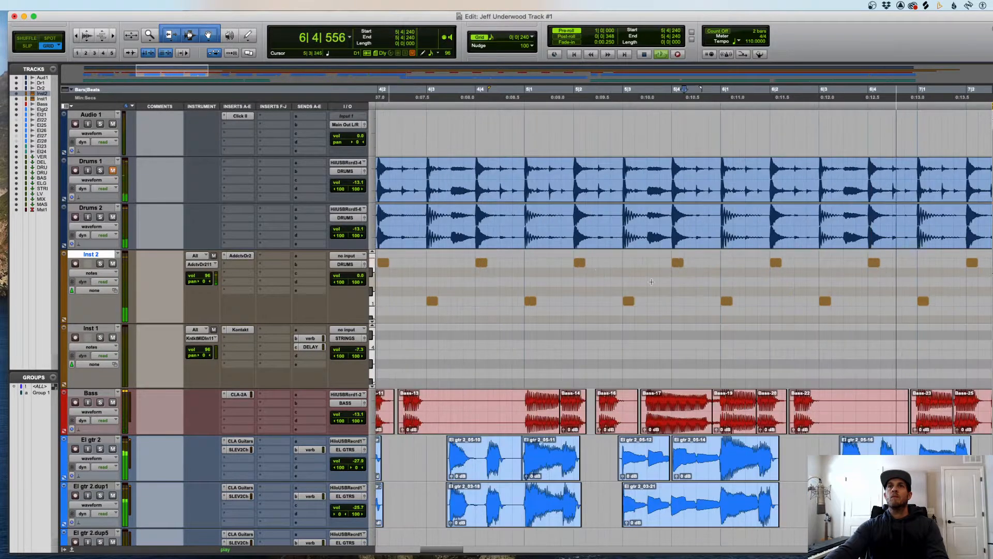
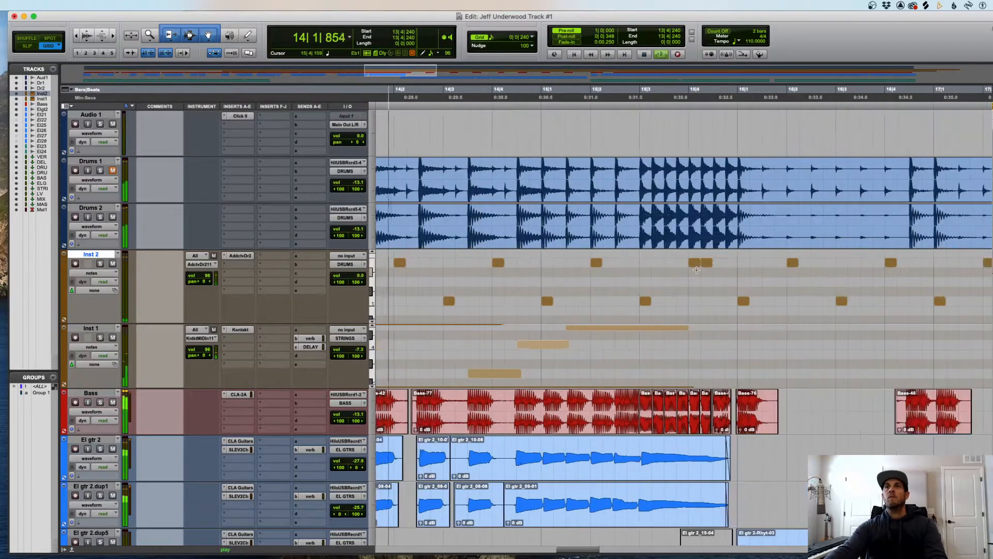
- Move the Inst 2 kick on bar 14's downbeat to 14|1|480 and delete the snare note at 14|2|000
{"action": "key", "text": "r"}
{"action": "left_click", "coordinate": [521, 296]}
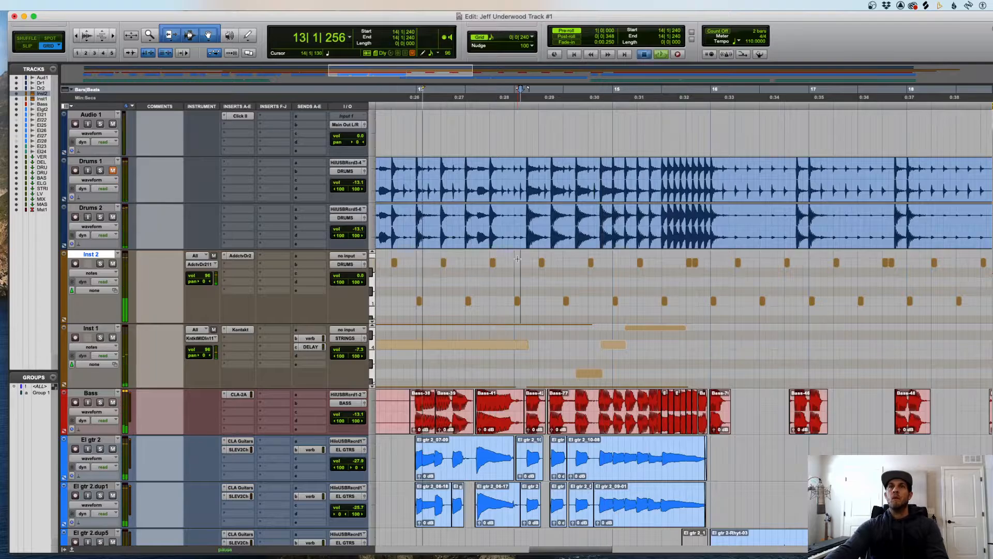
{"action": "key", "text": "t"}
{"action": "left_click_drag", "start_coordinate": [682, 300], "coordinate": [701, 298]}
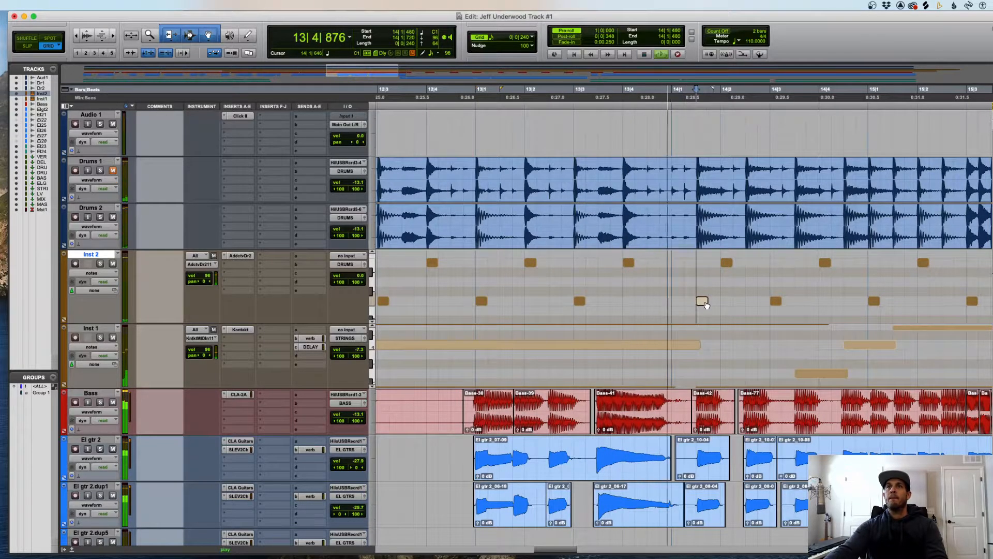
{"action": "left_click", "coordinate": [727, 263]}
{"action": "key", "text": "Delete"}
- Delete the Inst 2 snare notes at 14|4|000 and 15|2|000 and play the section
{"action": "key", "text": "space"}
{"action": "key", "text": "r"}
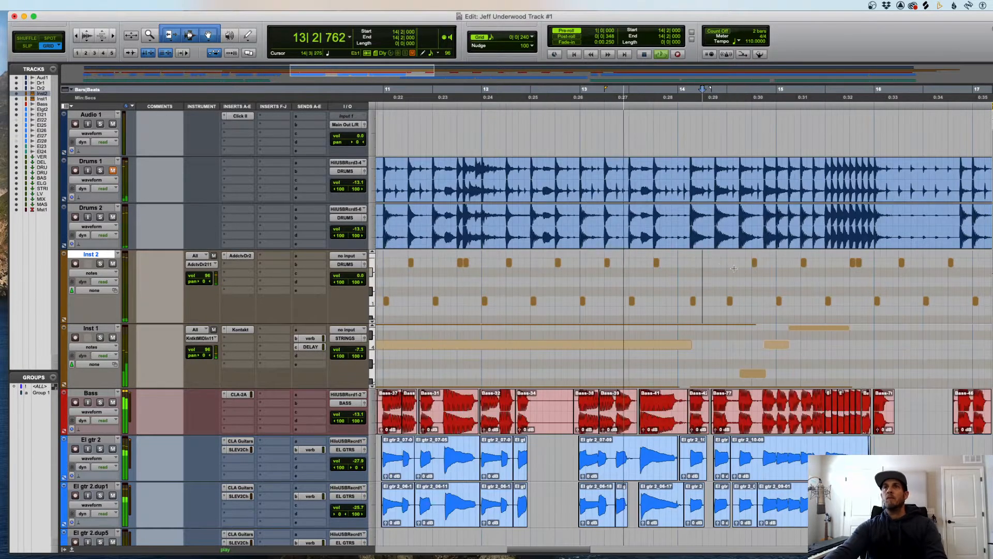
{"action": "left_click_drag", "start_coordinate": [727, 263], "coordinate": [815, 272]}
{"action": "key", "text": "Delete"}
{"action": "key", "text": "t"}
{"action": "key", "text": "space"}
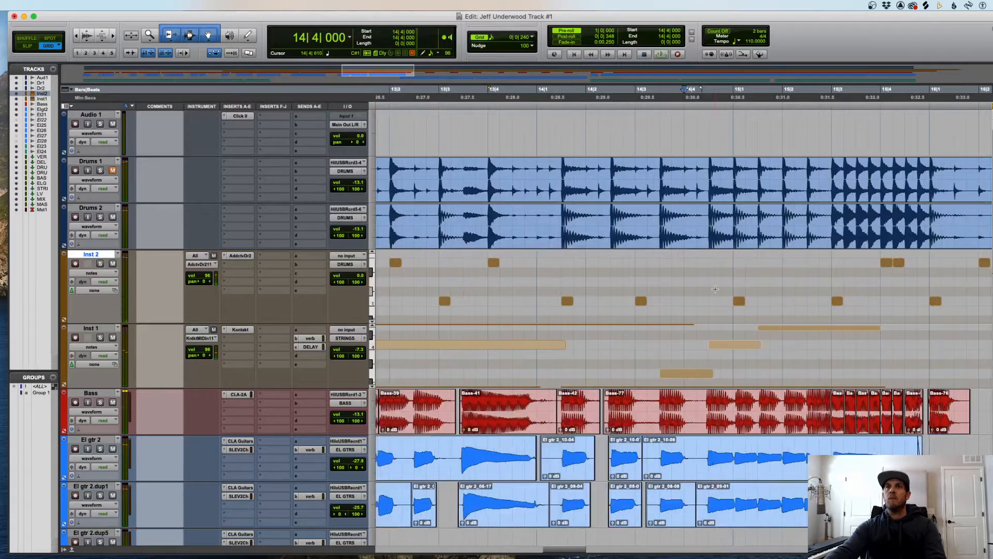
{"action": "key", "text": "space"}
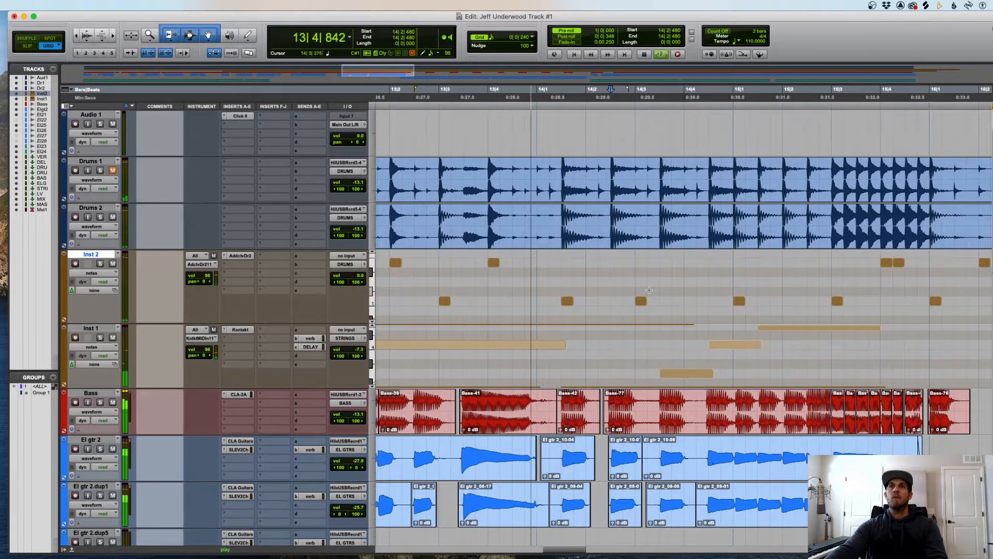
- Move the 14|3 kick to 14|2|480 and place kicks on the recorded drum hits up to 15|2|480, checking them by playback
{"action": "key", "text": "space"}
{"action": "left_click_drag", "start_coordinate": [641, 301], "coordinate": [616, 300]}
{"action": "key", "text": "space"}
{"action": "scroll", "coordinate": [673, 298], "scroll_direction": "right", "scroll_amount": 3}
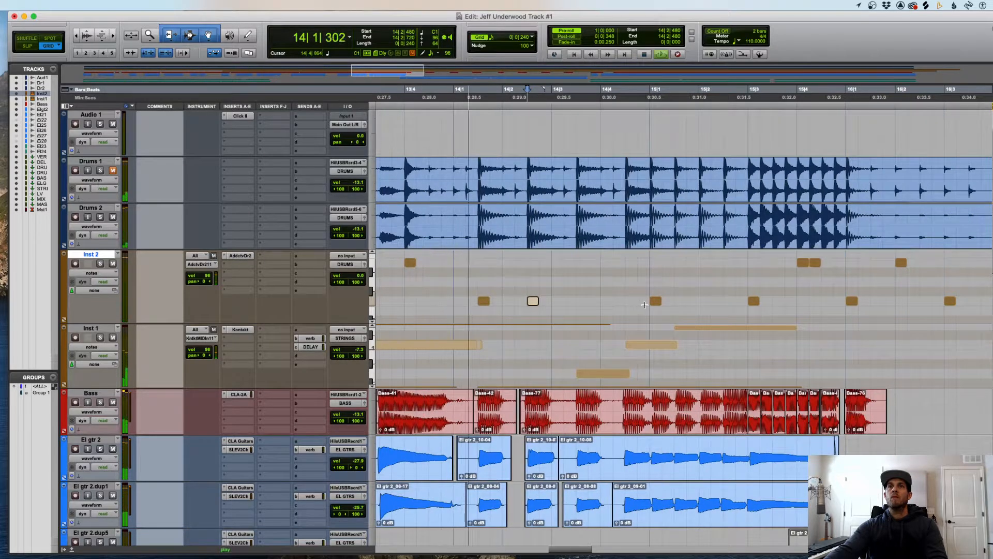
{"action": "key", "text": "space"}
{"action": "left_click_drag", "start_coordinate": [656, 302], "coordinate": [729, 304]}
{"action": "key", "text": "space"}
{"action": "key", "text": "space"}
{"action": "key", "text": "space"}
{"action": "key", "text": "space"}
{"action": "key", "text": "space"}
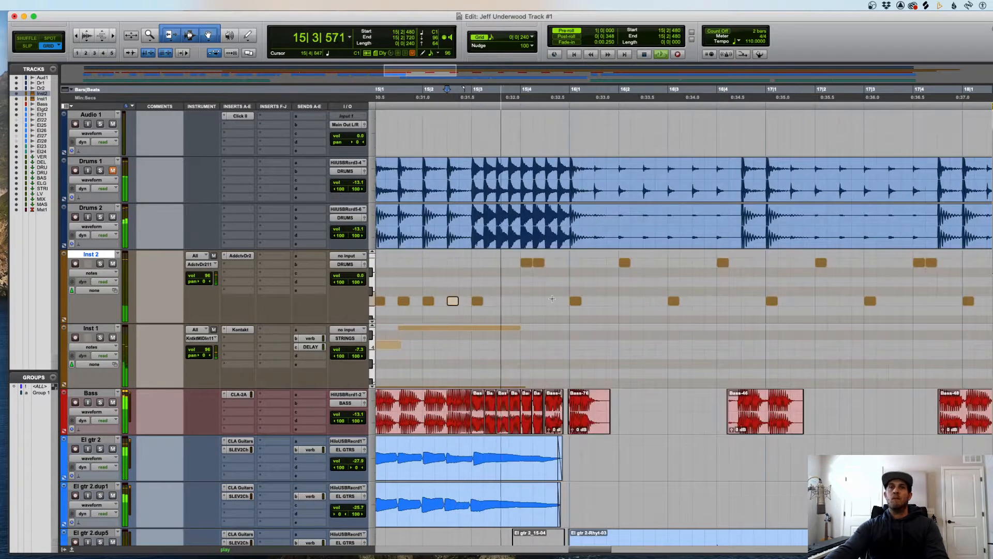
- Fill Inst 2 from 15|3|000 to 15|4|720 with E1 snare notes every 240 ticks and play the roll
{"action": "key", "text": "space"}
{"action": "left_click_drag", "start_coordinate": [560, 261], "coordinate": [522, 268]}
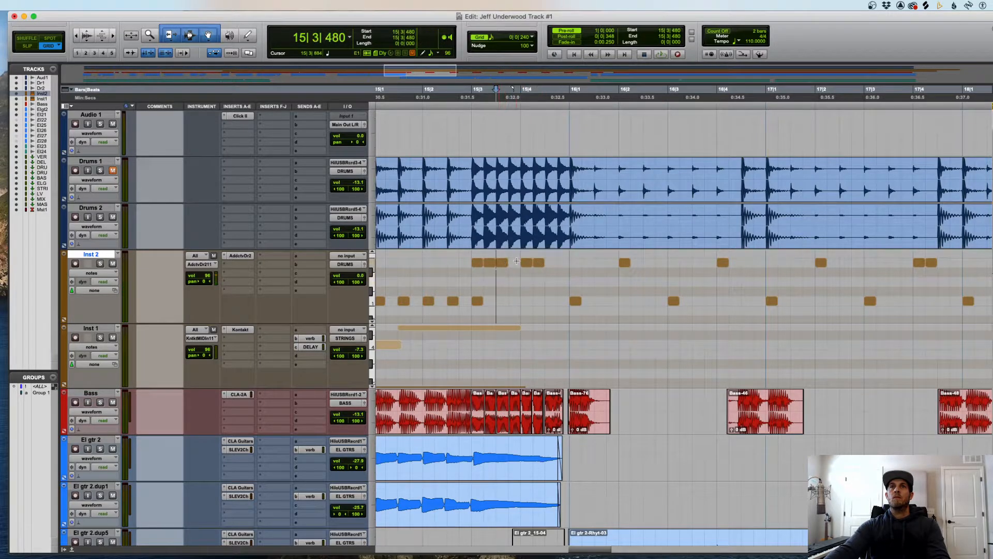
{"action": "left_click_drag", "start_coordinate": [559, 257], "coordinate": [482, 266]}
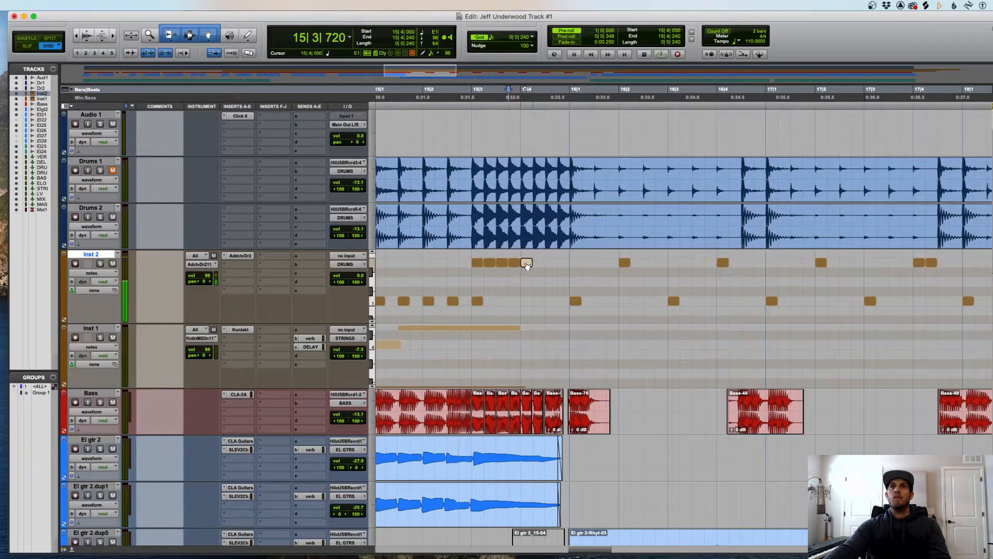
{"action": "left_click", "coordinate": [564, 278]}
{"action": "key", "text": "space"}
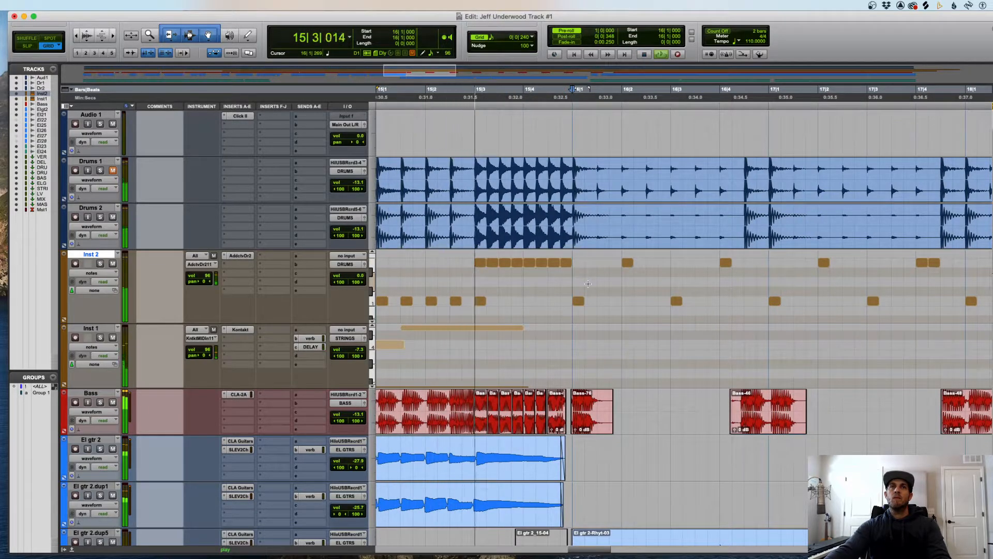
{"action": "key", "text": "space"}
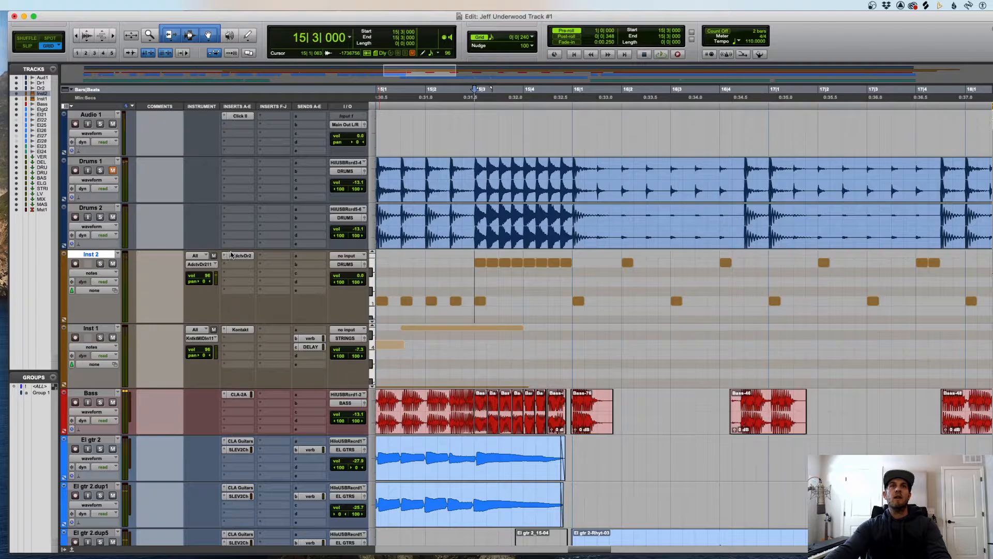
- Show Inst 2 velocities, shape the snare roll from 15|3 as a rising crescendo and play it back
{"action": "left_click", "coordinate": [103, 272]}
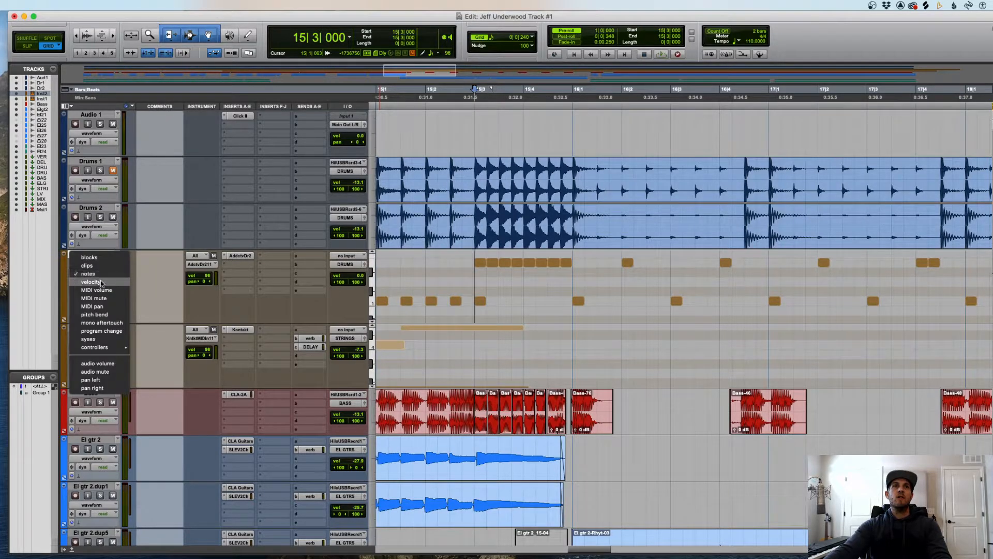
{"action": "left_click", "coordinate": [98, 283]}
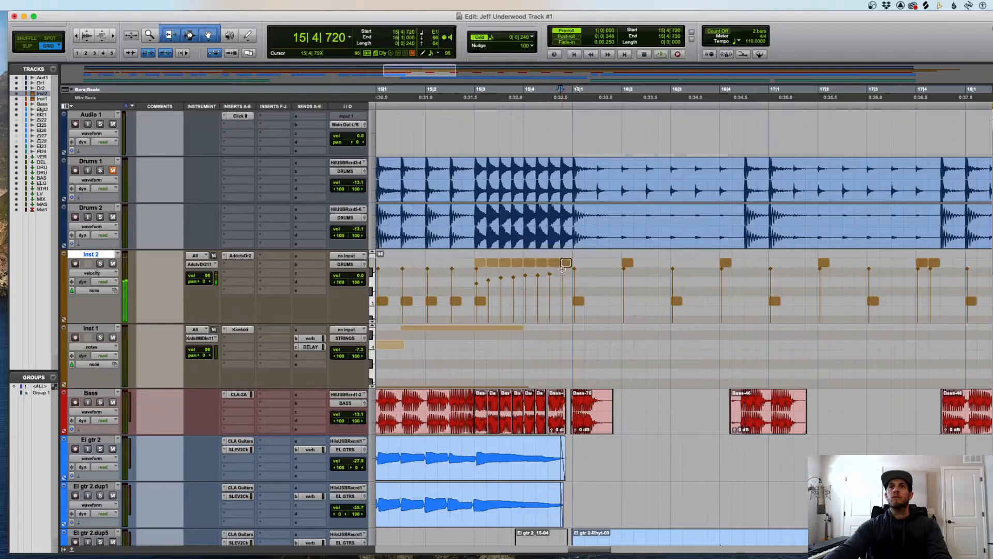
{"action": "left_click", "coordinate": [476, 257]}
{"action": "key", "text": "space"}
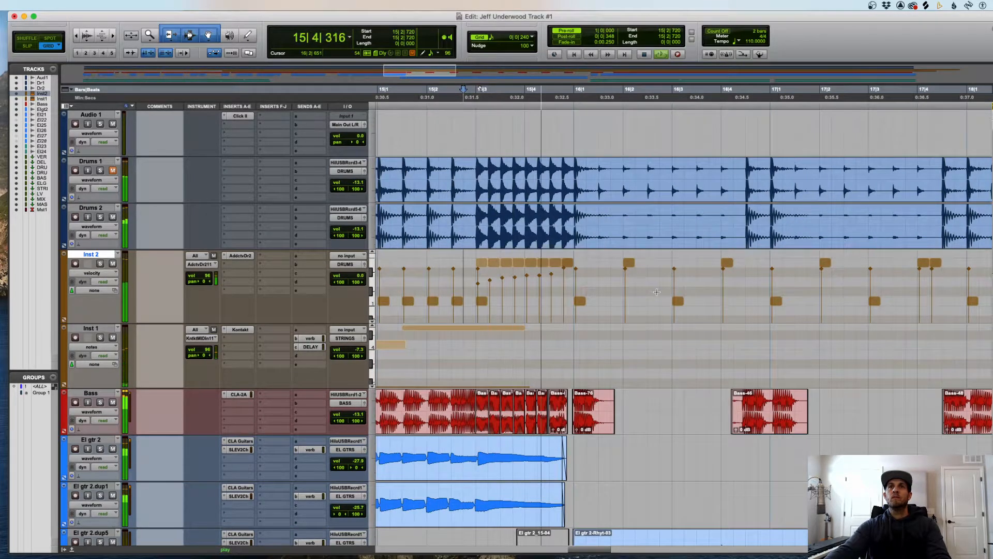
{"action": "key", "text": "r"}
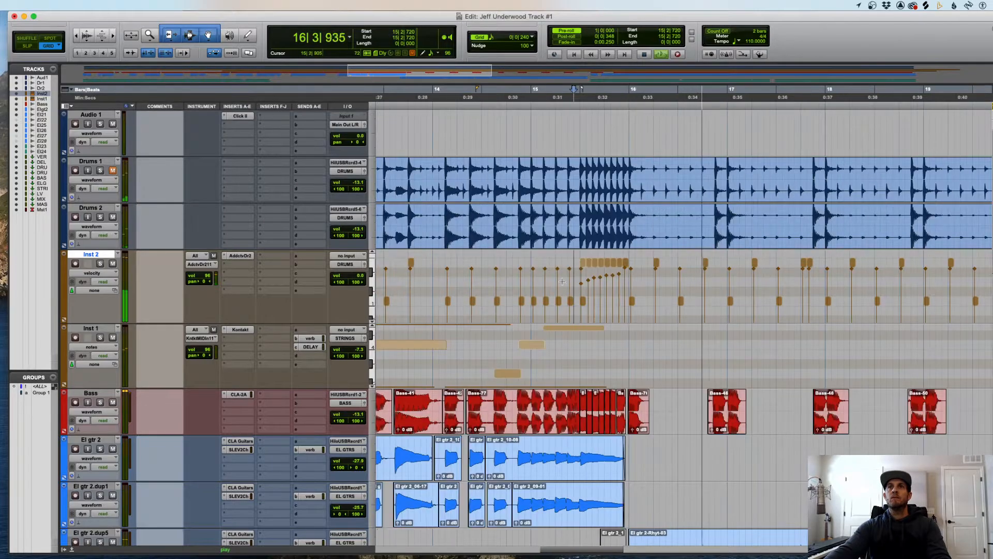
{"action": "key", "text": "space"}
- Show Inst 2 as notes again and delete the snares at 16|2 and 16|4 and the kick at 16|3
{"action": "left_click", "coordinate": [98, 273]}
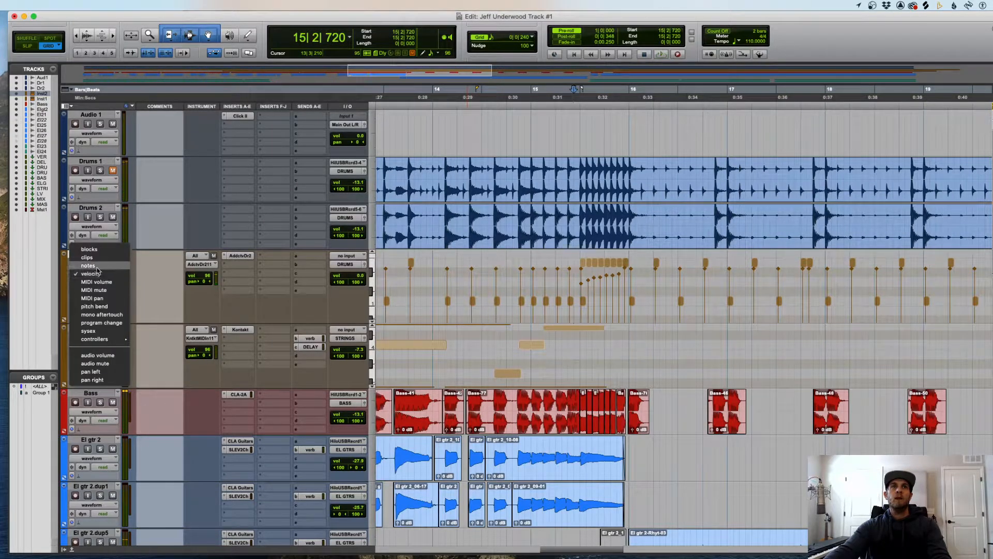
{"action": "left_click", "coordinate": [97, 267]}
{"action": "key", "text": "space"}
{"action": "key", "text": "t"}
{"action": "key", "text": "t"}
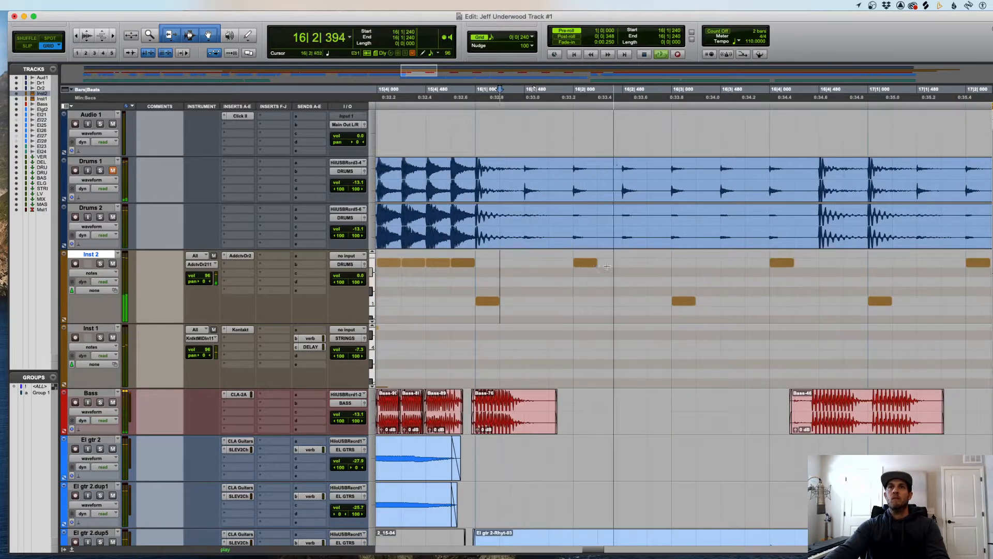
{"action": "key", "text": "space"}
{"action": "left_click", "coordinate": [585, 264]}
{"action": "key", "text": "Delete"}
{"action": "key", "text": "space"}
{"action": "key", "text": "r"}
{"action": "key", "text": "r"}
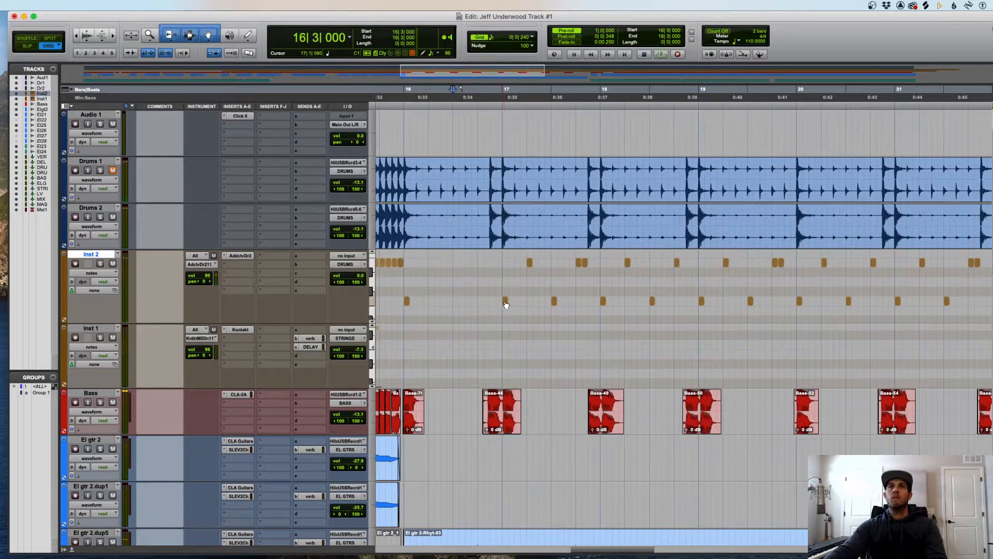
- Add a kick note on Inst 2 at 16|4|480 and check it against the briefly soloed Drums 2 track
{"action": "key", "text": "space"}
{"action": "key", "text": "t"}
{"action": "left_click", "coordinate": [101, 218]}
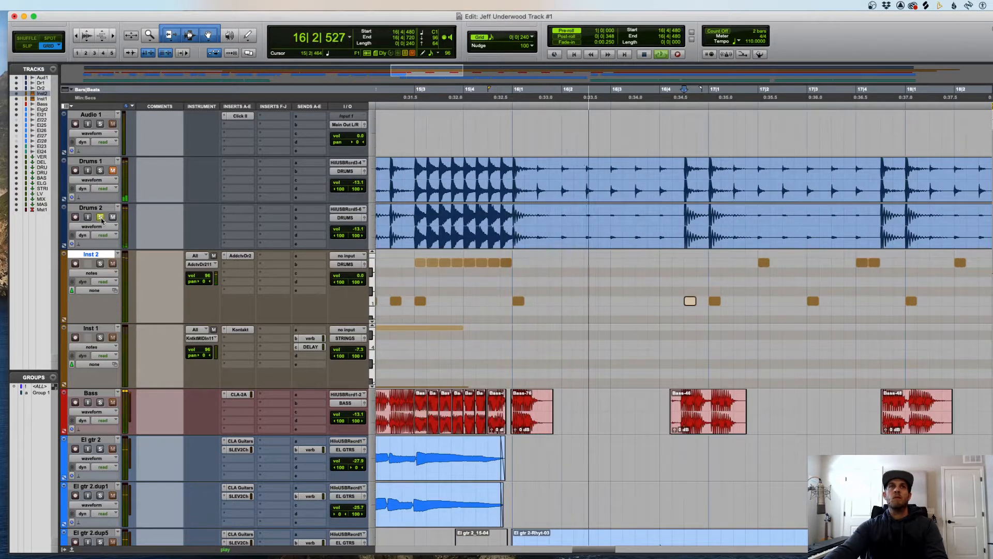
{"action": "left_click", "coordinate": [101, 218]}
{"action": "key", "text": "space"}
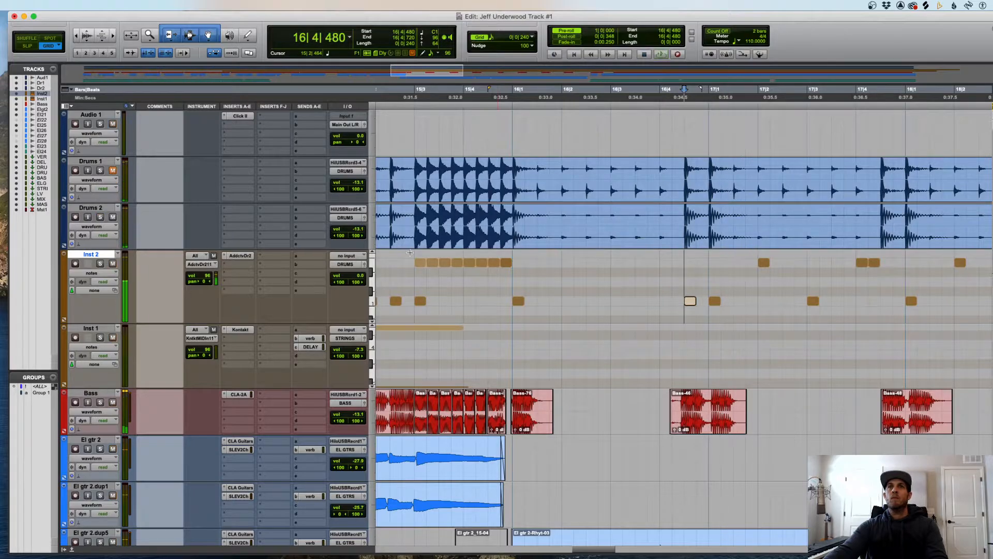
{"action": "key", "text": "space"}
- Delete the bar 17 snare notes on Inst 2 and move the 17|3 kick to 17|4|480
{"action": "scroll", "coordinate": [680, 284], "scroll_direction": "right", "scroll_amount": 3}
{"action": "left_click_drag", "start_coordinate": [602, 259], "coordinate": [759, 271]}
{"action": "key", "text": "Delete"}
{"action": "left_click_drag", "start_coordinate": [677, 301], "coordinate": [749, 301]}
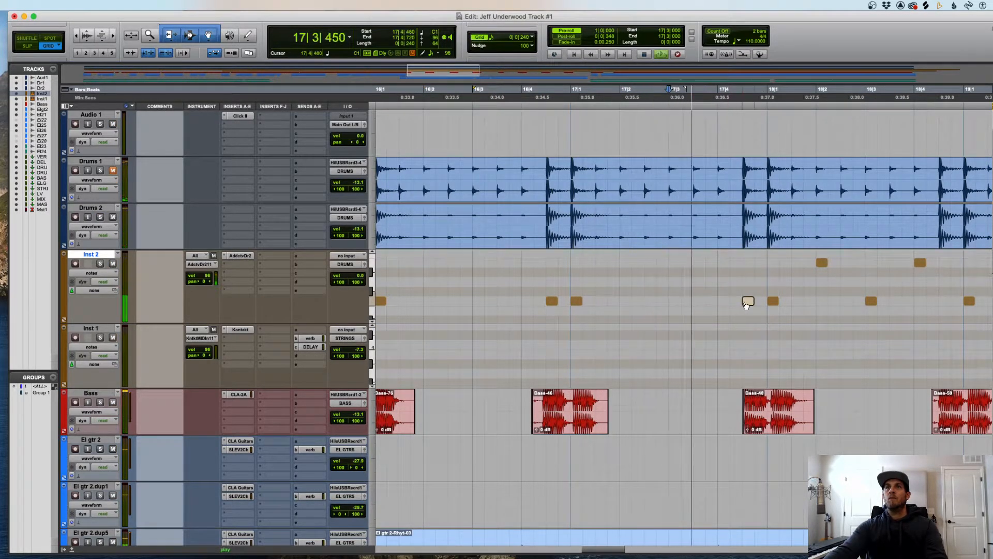
- Delete the bar 18 snare notes on Inst 2 and move the 18|3 kick to 18|4|480
{"action": "left_click_drag", "start_coordinate": [539, 256], "coordinate": [653, 269]}
{"action": "key", "text": "Delete"}
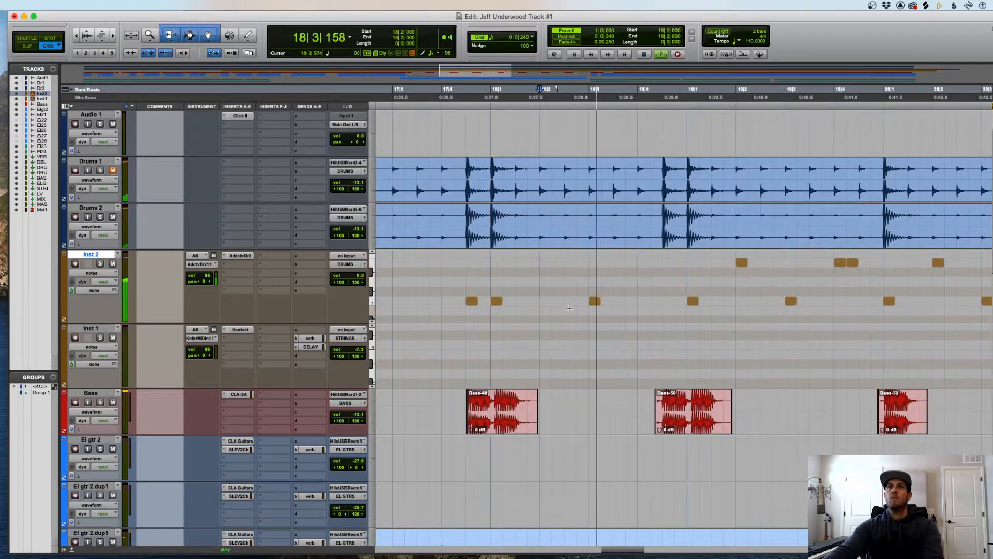
{"action": "left_click_drag", "start_coordinate": [595, 301], "coordinate": [668, 302]}
{"action": "scroll", "coordinate": [665, 302], "scroll_direction": "right", "scroll_amount": 5}
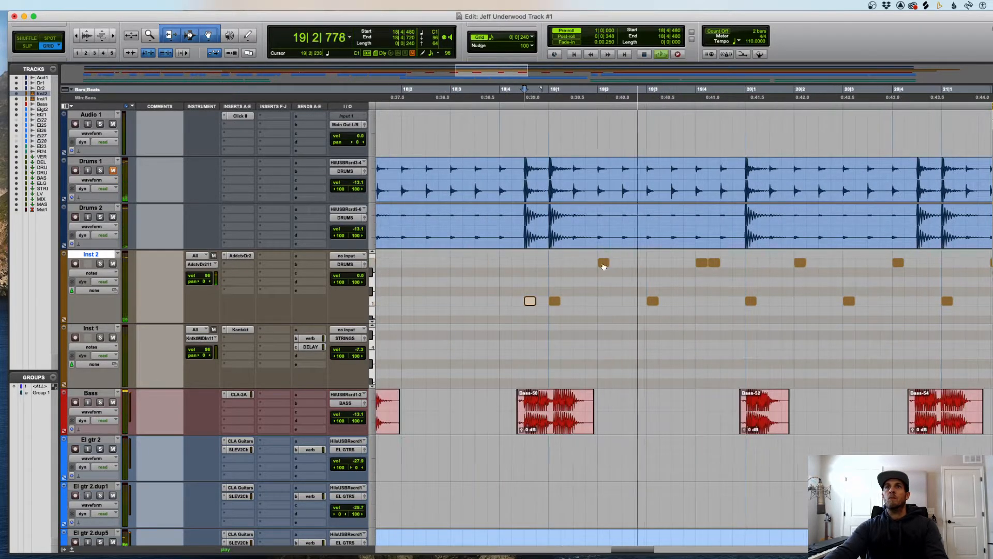
- Delete the bar 19 and 20 snare notes and the 19|3 kick on Inst 2, and move the 20|3 kick to 20|4|480
{"action": "left_click_drag", "start_coordinate": [579, 257], "coordinate": [720, 268]}
{"action": "key", "text": "Delete"}
{"action": "left_click_drag", "start_coordinate": [653, 301], "coordinate": [836, 290]}
{"action": "key", "text": "Delete"}
{"action": "left_click_drag", "start_coordinate": [930, 269], "coordinate": [795, 271]}
{"action": "key", "text": "Delete"}
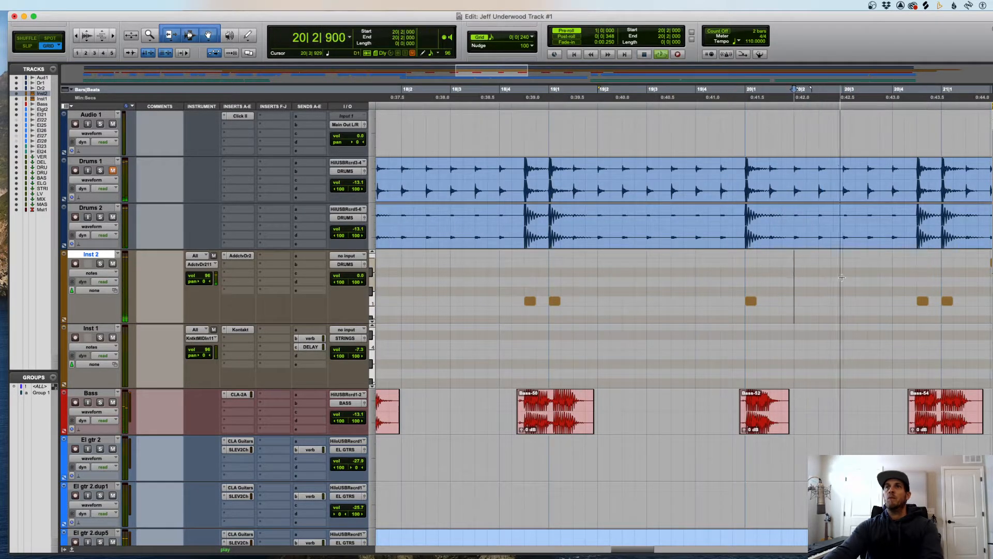
- Delete the bar 21 snare notes on Inst 2 and move the 21|3 kick to 21|4|480
{"action": "scroll", "coordinate": [842, 277], "scroll_direction": "right", "scroll_amount": 8}
{"action": "left_click", "coordinate": [581, 263]}
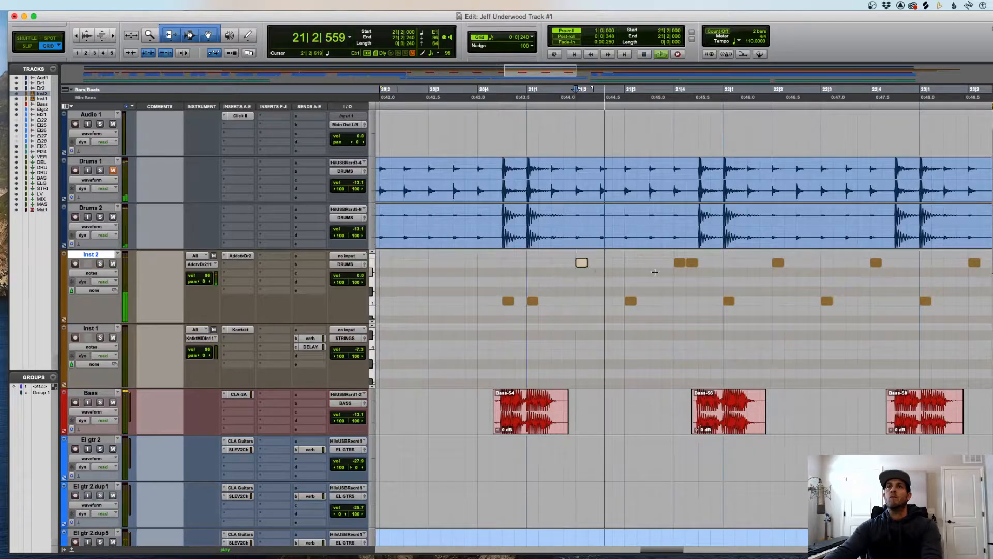
{"action": "key", "text": "Delete"}
{"action": "left_click_drag", "start_coordinate": [696, 267], "coordinate": [674, 270]}
{"action": "key", "text": "Delete"}
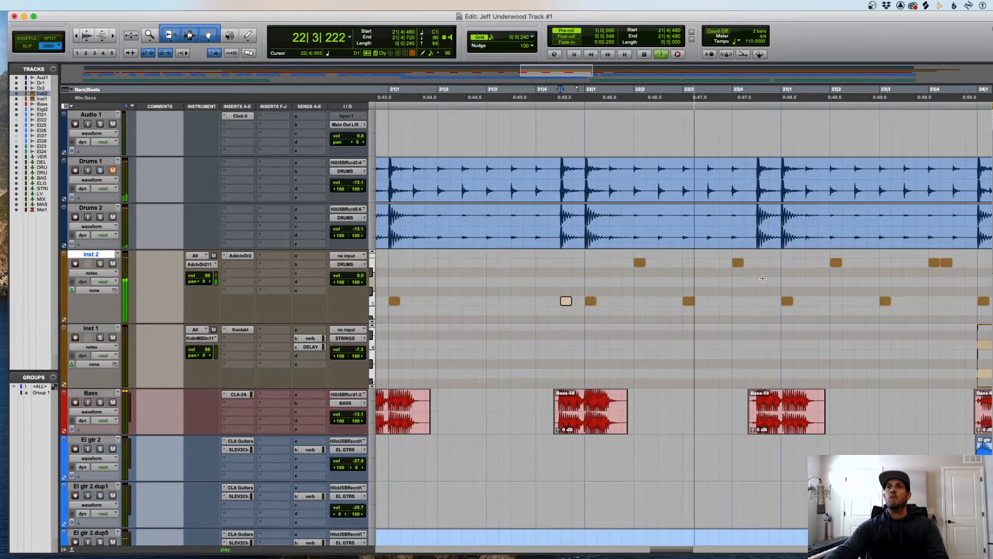
{"action": "key", "text": "space"}
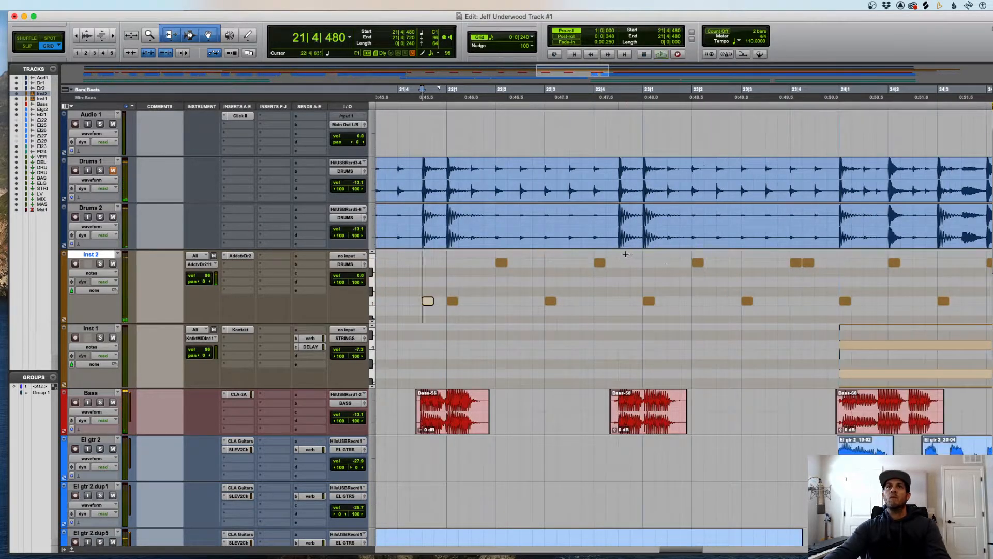
- Delete the bar 22 snare notes on Inst 2 and move the 22|3 kick to 22|4|480
{"action": "left_click_drag", "start_coordinate": [626, 254], "coordinate": [497, 268]}
{"action": "key", "text": "Delete"}
{"action": "key", "text": "space"}
{"action": "left_click_drag", "start_coordinate": [628, 304], "coordinate": [701, 302]}
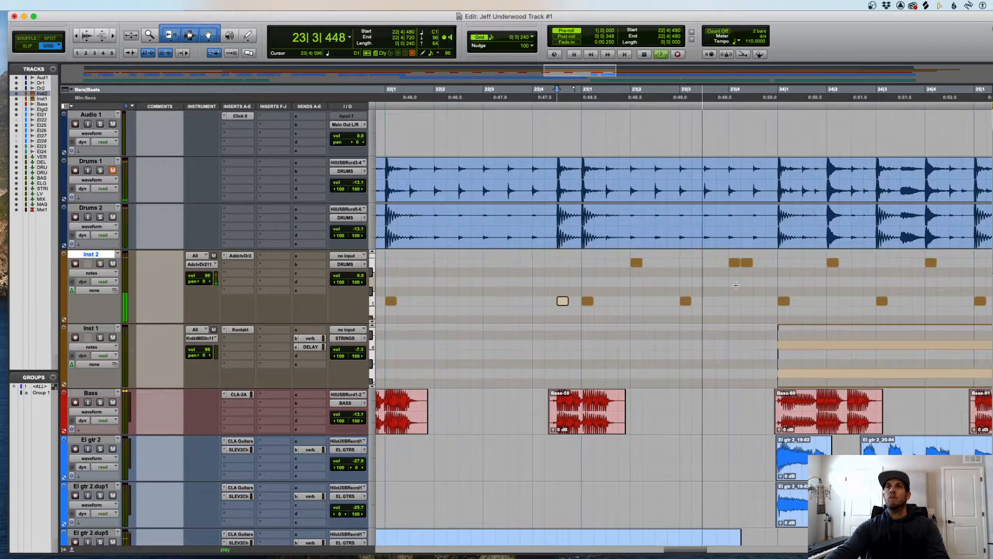
- Build a snare fill leading into bar 24 on Inst 2 by adding snares at 23|3|480, 23|4|480 and 23|4|720
{"action": "key", "text": "space"}
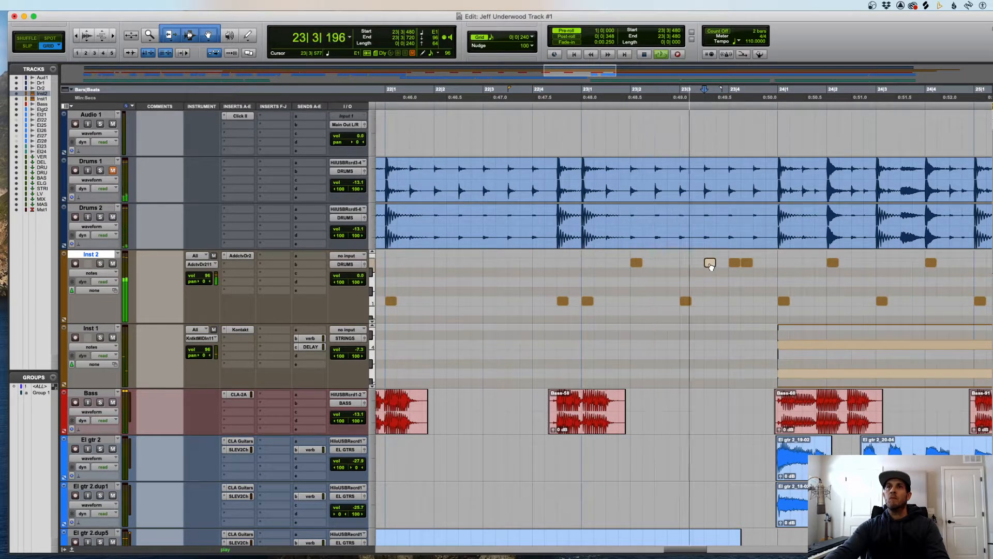
{"action": "key", "text": "space"}
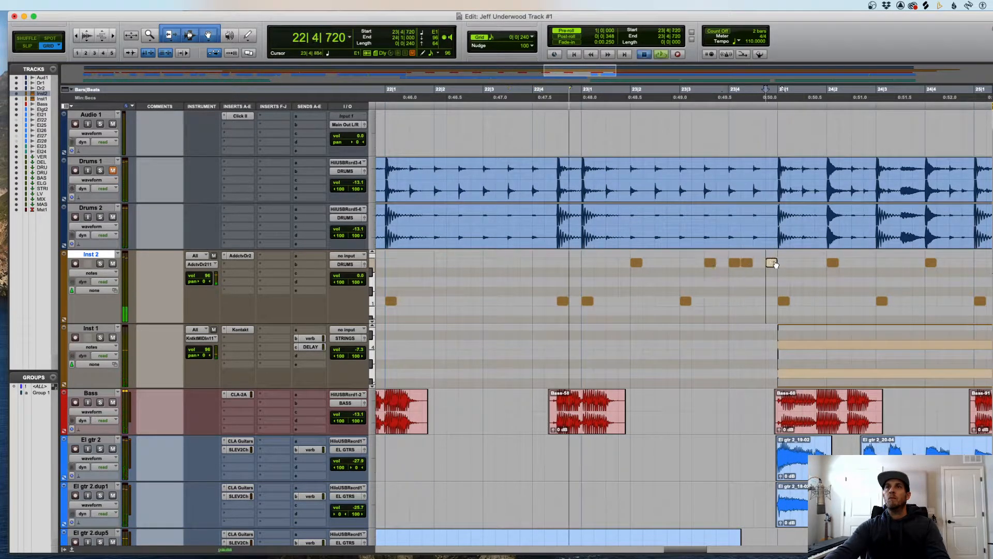
{"action": "key", "text": "space"}
{"action": "left_click_drag", "start_coordinate": [775, 264], "coordinate": [763, 264]}
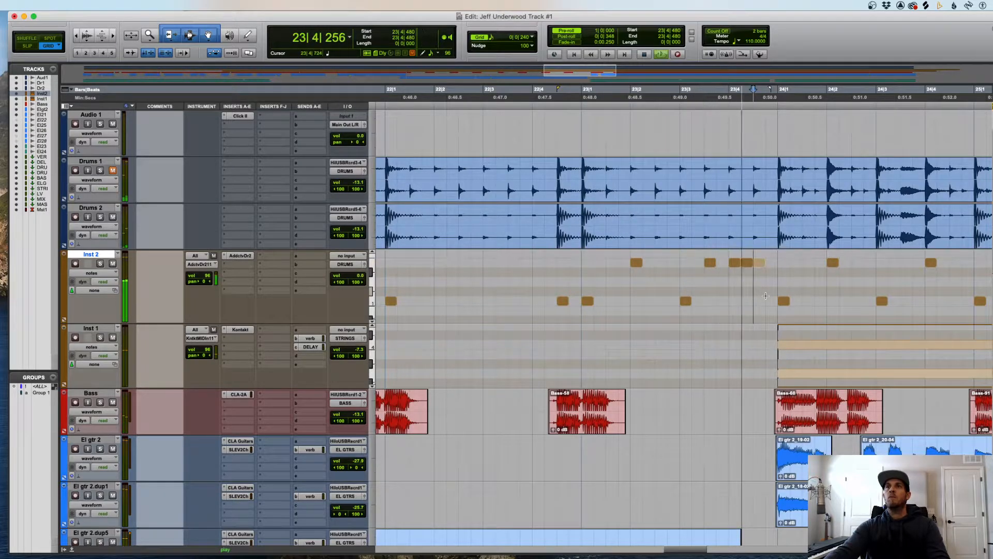
{"action": "key", "text": "space"}
{"action": "left_click_drag", "start_coordinate": [758, 263], "coordinate": [771, 264]}
{"action": "key", "text": "space"}
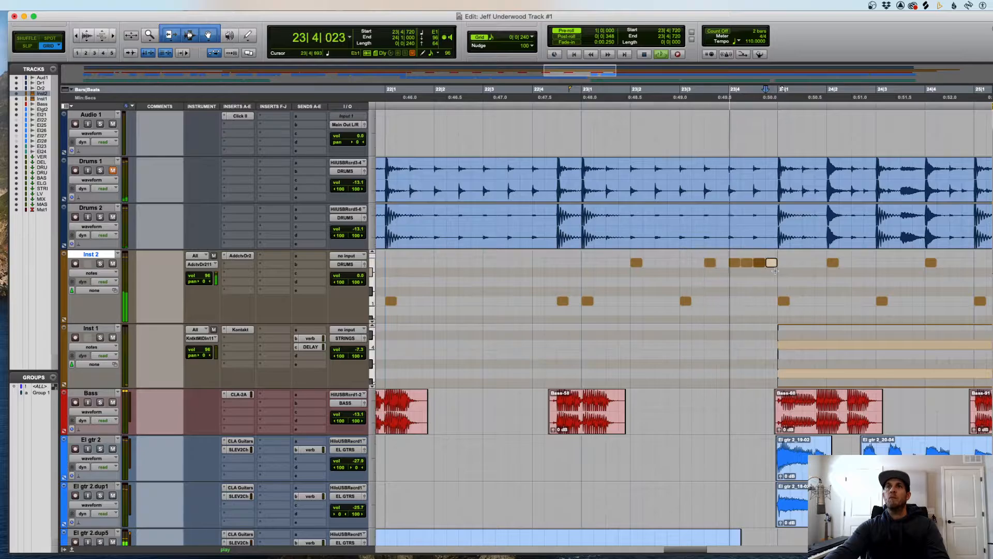
{"action": "left_click", "coordinate": [770, 278]}
{"action": "key", "text": "space"}
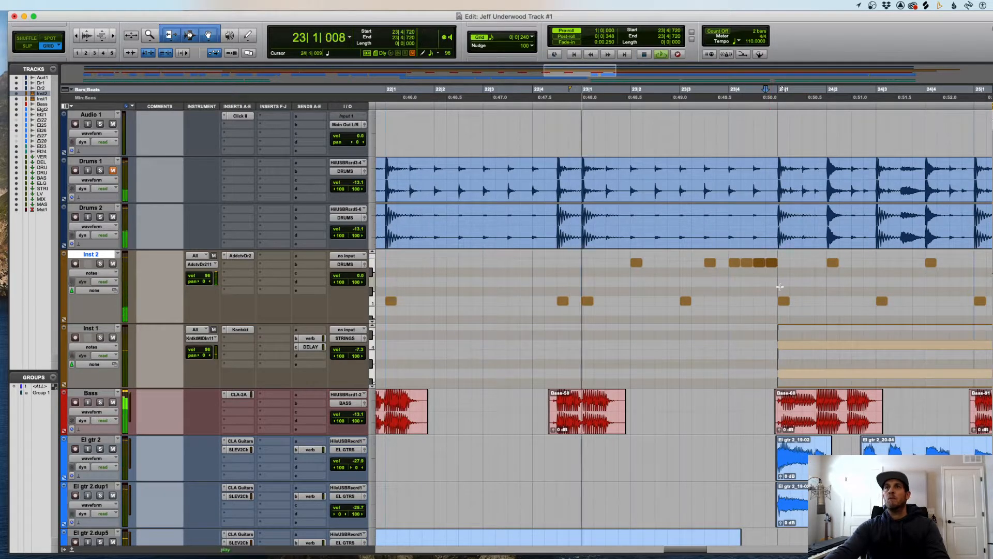
- Play the bar 23 fill and compare it with the briefly soloed Drums 2 track
{"action": "key", "text": "r"}
{"action": "key", "text": "t"}
{"action": "key", "text": "t"}
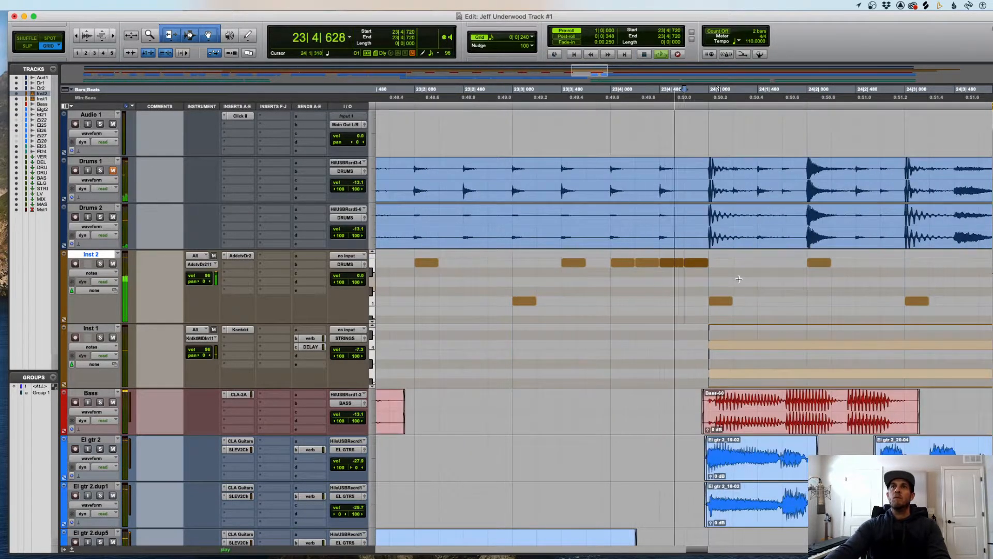
{"action": "key", "text": "r"}
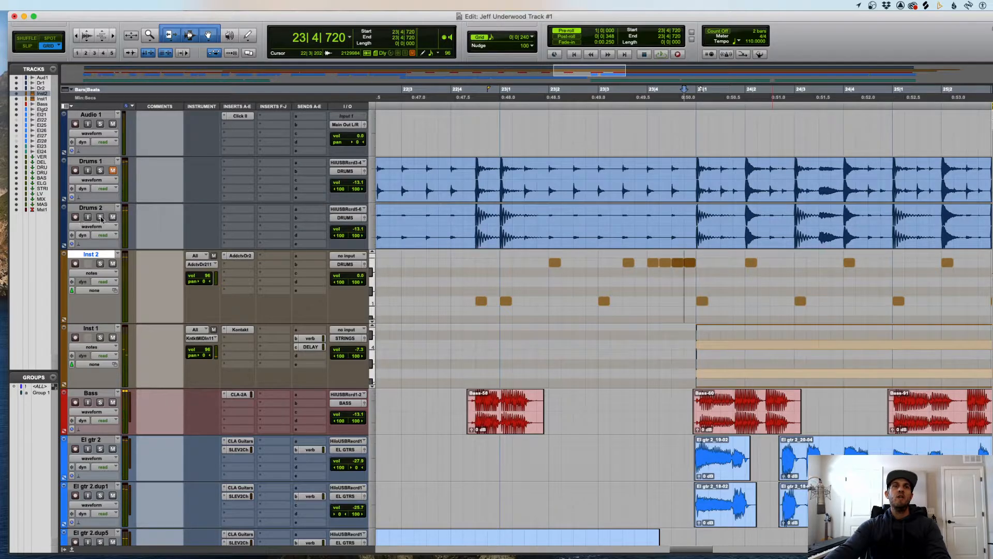
{"action": "key", "text": "space"}
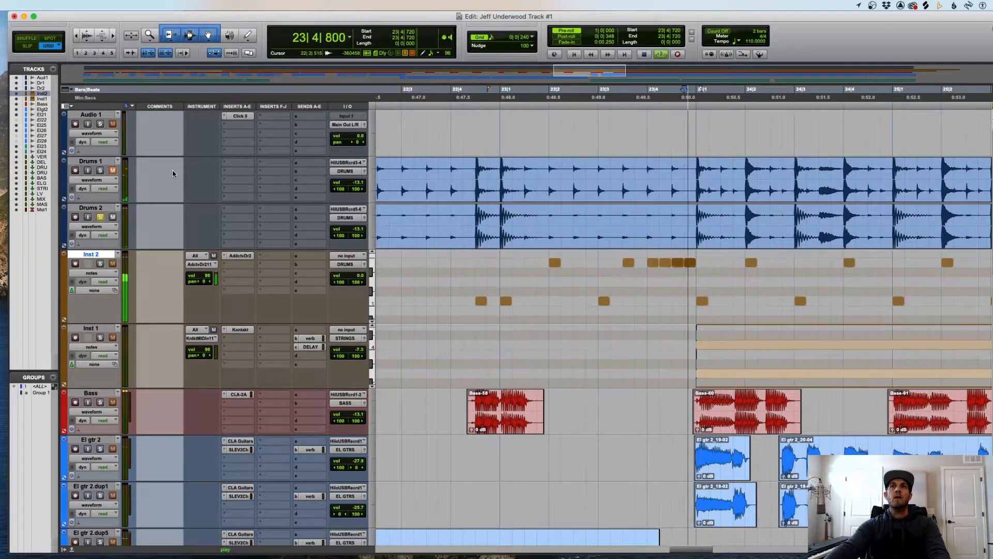
{"action": "left_click", "coordinate": [100, 217]}
{"action": "key", "text": "space"}
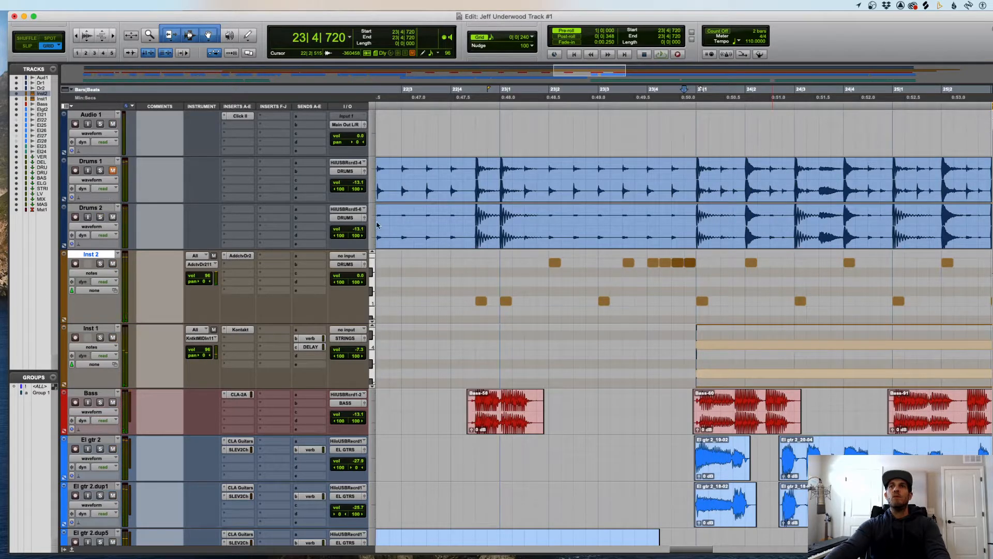
- Add a note at 24|1 on Inst 2, raise it to a drum sound well above the snare, and listen to it
{"action": "key", "text": "r"}
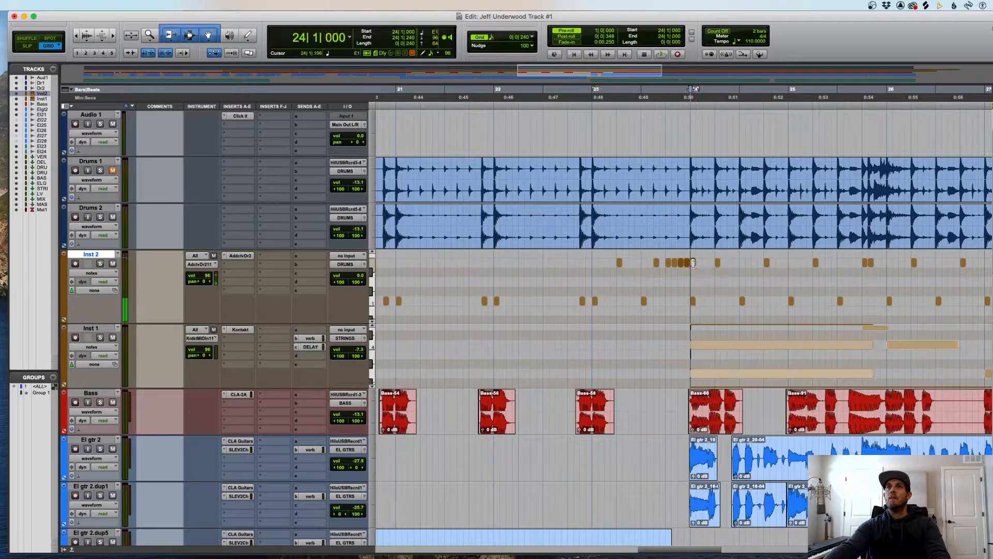
{"action": "left_click_drag", "start_coordinate": [695, 266], "coordinate": [696, 243]}
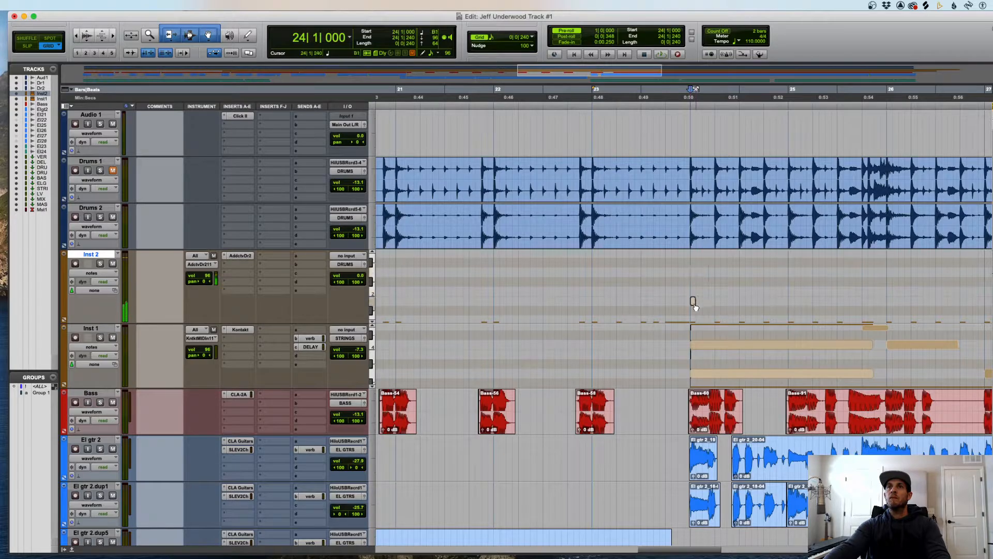
{"action": "key", "text": "r"}
{"action": "key", "text": "r"}
{"action": "key", "text": "space"}
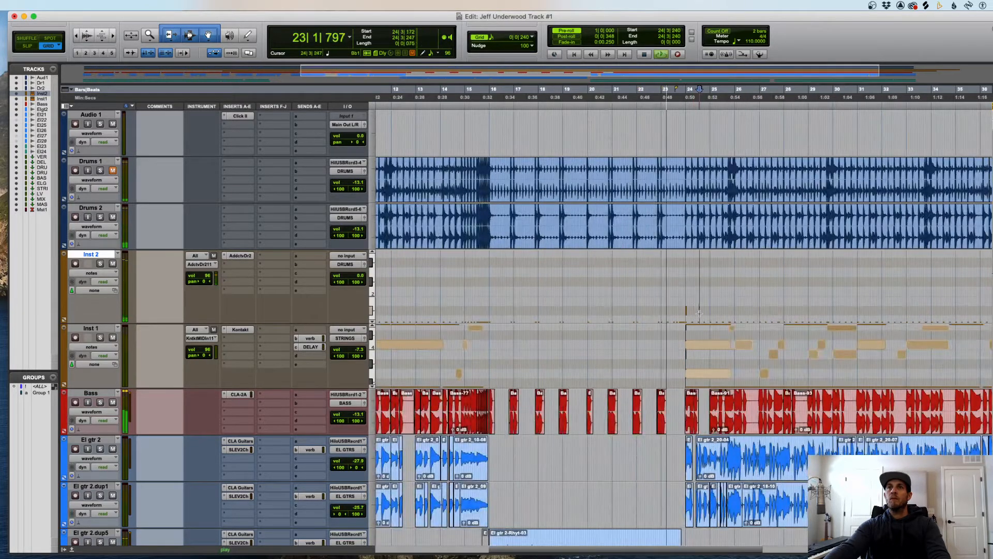
{"action": "left_click", "coordinate": [696, 322]}
{"action": "key", "text": "t"}
{"action": "key", "text": "t"}
{"action": "key", "text": "t"}
{"action": "key", "text": "r"}
{"action": "key", "text": "r"}
{"action": "key", "text": "r"}
{"action": "key", "text": "r"}
{"action": "key", "text": "r"}
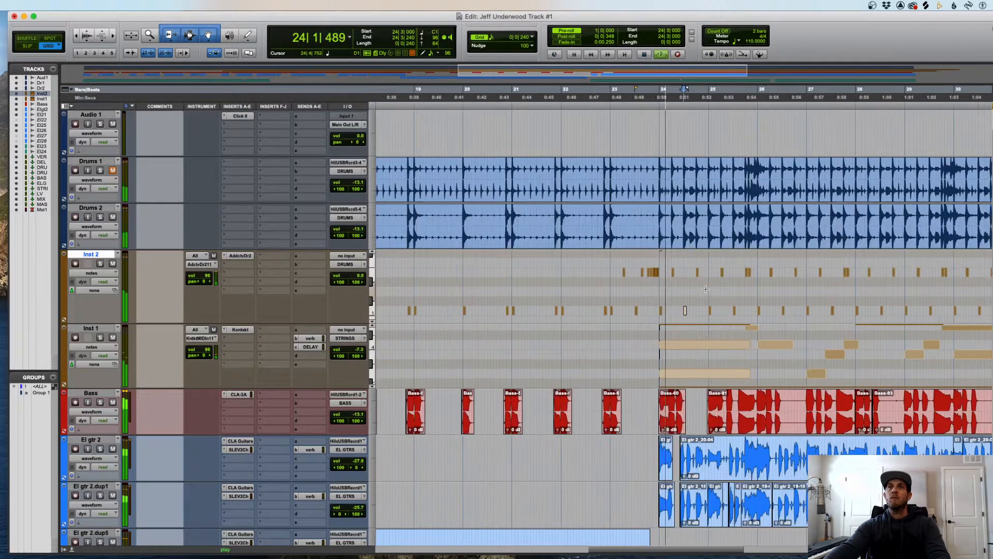
- Add a note at 2|1 on Inst 2 at the same pitch as the high one at 24|1, and play the song opening
{"action": "key", "text": "space"}
{"action": "left_click", "coordinate": [381, 262]}
{"action": "key", "text": "t"}
{"action": "key", "text": "t"}
{"action": "key", "text": "t"}
{"action": "key", "text": "t"}
{"action": "key", "text": "t"}
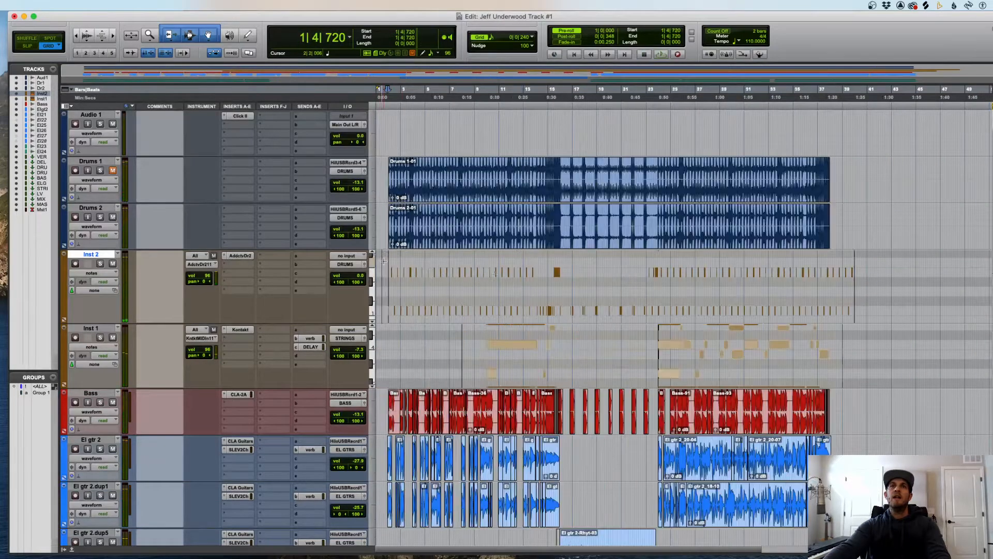
{"action": "key", "text": "space"}
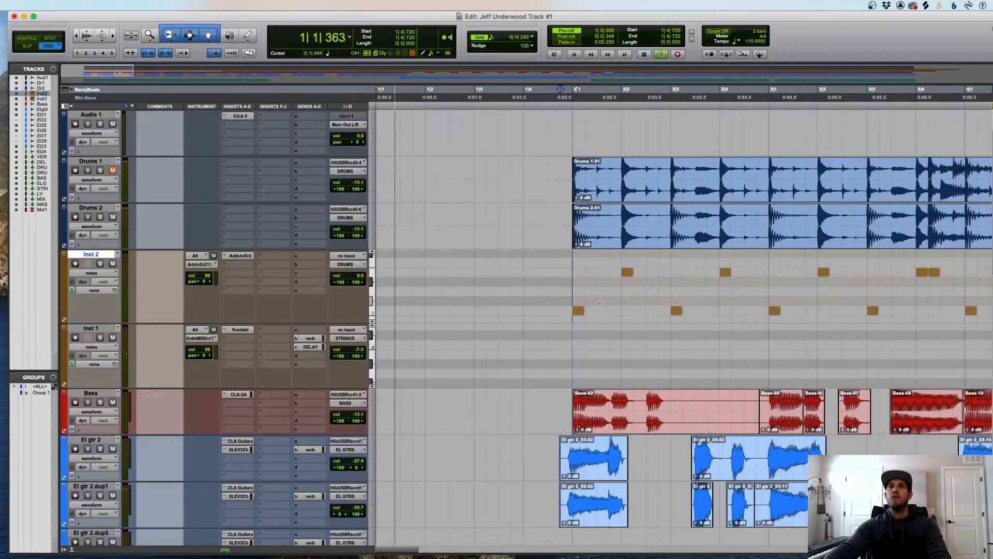
{"action": "left_click_drag", "start_coordinate": [580, 312], "coordinate": [579, 261]}
{"action": "key", "text": "space"}
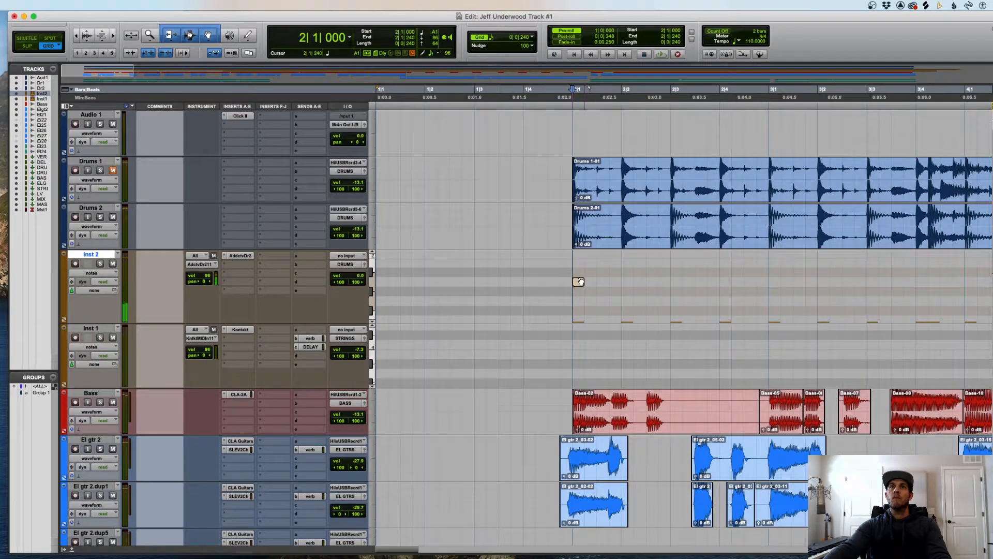
{"action": "key", "text": "r"}
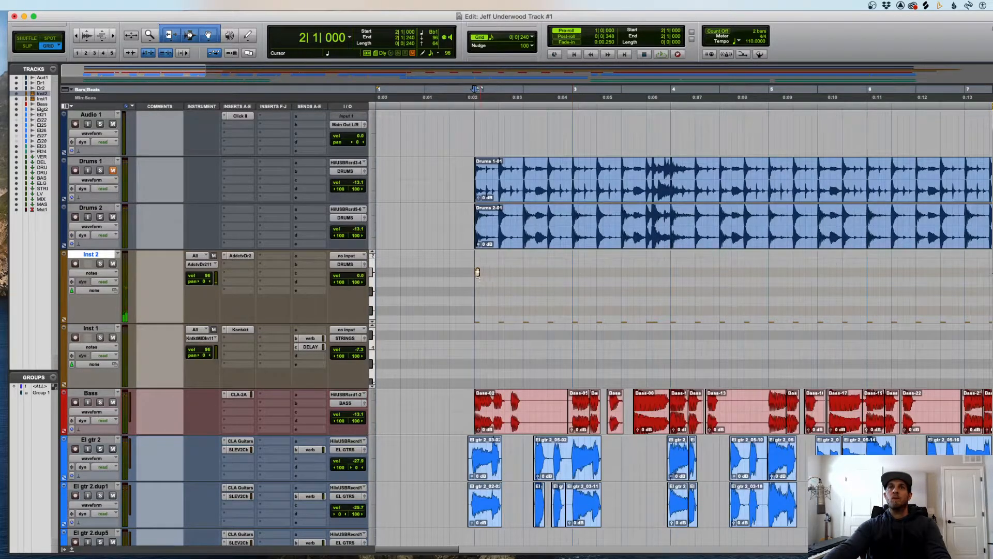
{"action": "key", "text": "space"}
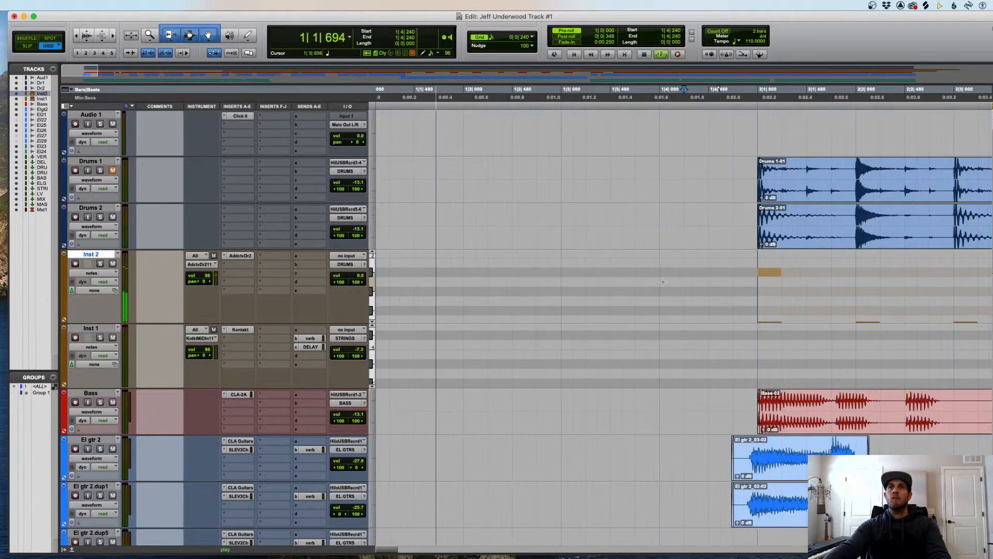
{"action": "key", "text": "r"}
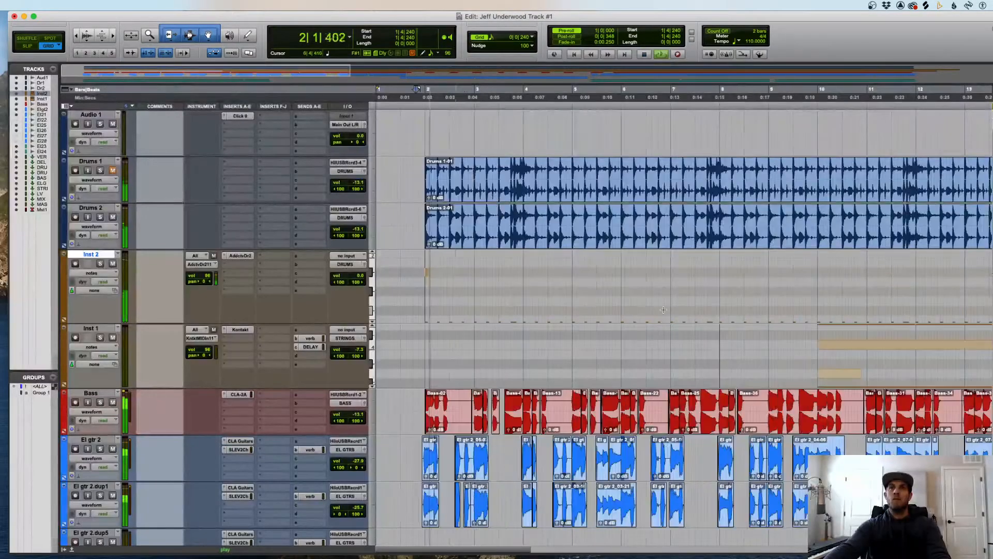
- Add another high note at 8|1 on Inst 2, at the same pitch as the ones at 2|1 and 24|1
{"action": "key", "text": "r"}
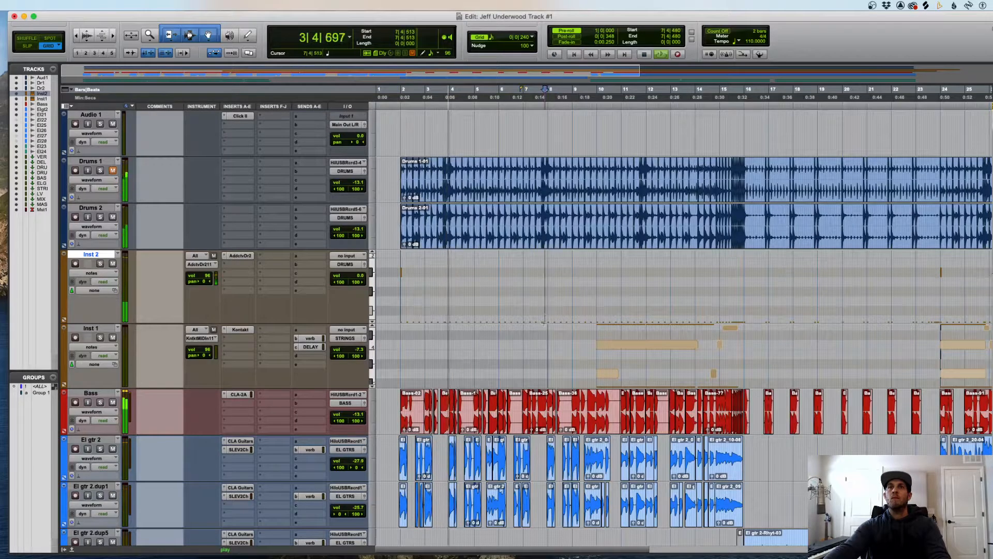
{"action": "key", "text": "t"}
{"action": "key", "text": "t"}
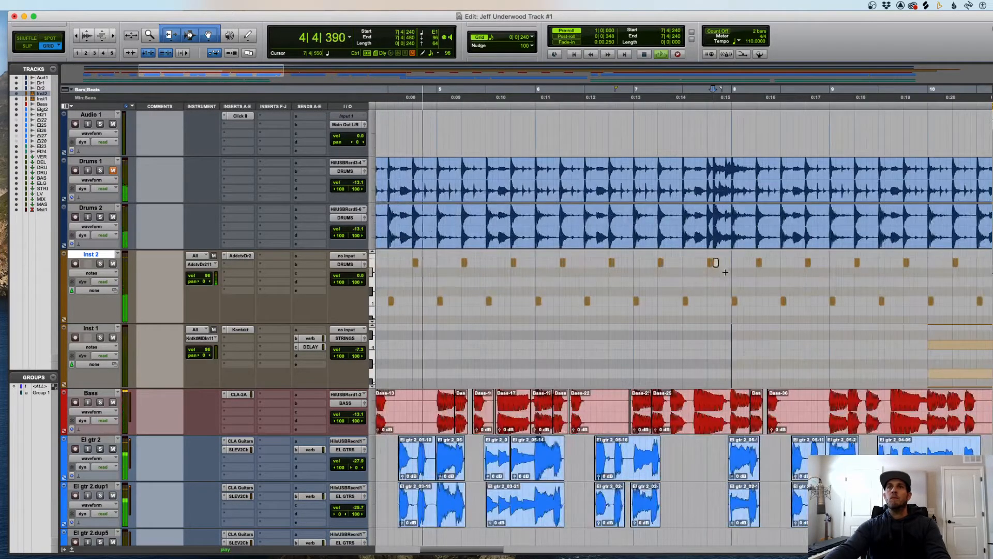
{"action": "left_click", "coordinate": [729, 273]}
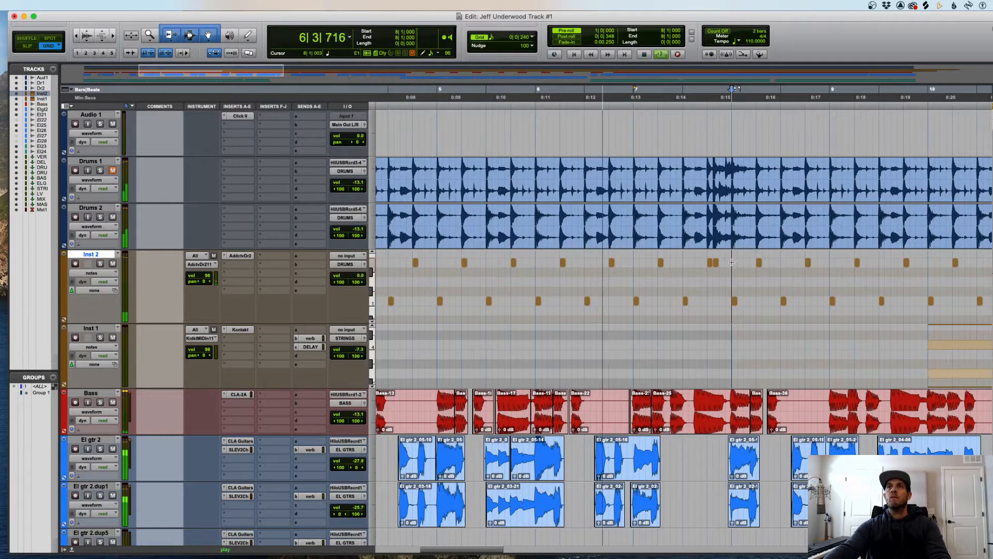
{"action": "key", "text": "t"}
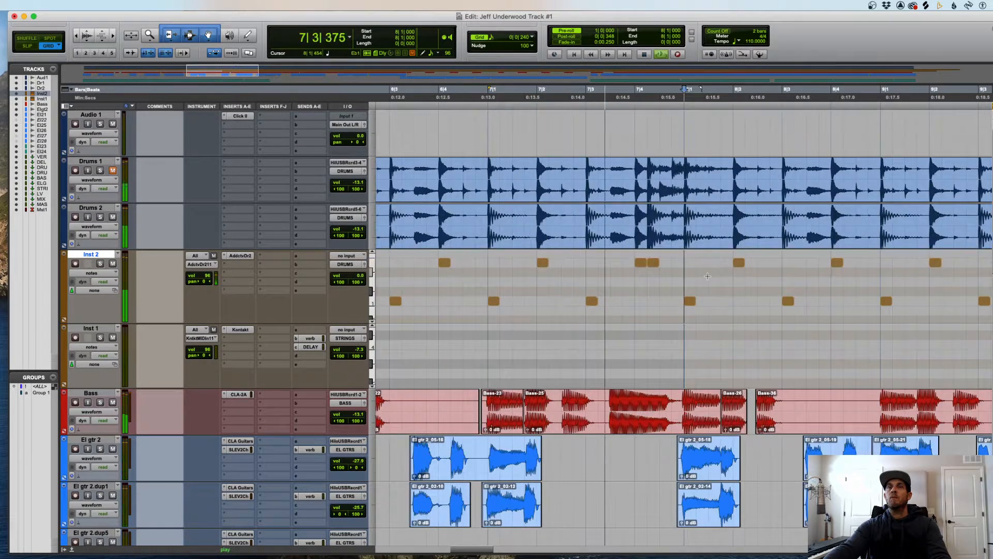
{"action": "scroll", "coordinate": [707, 275], "scroll_direction": "right", "scroll_amount": 3}
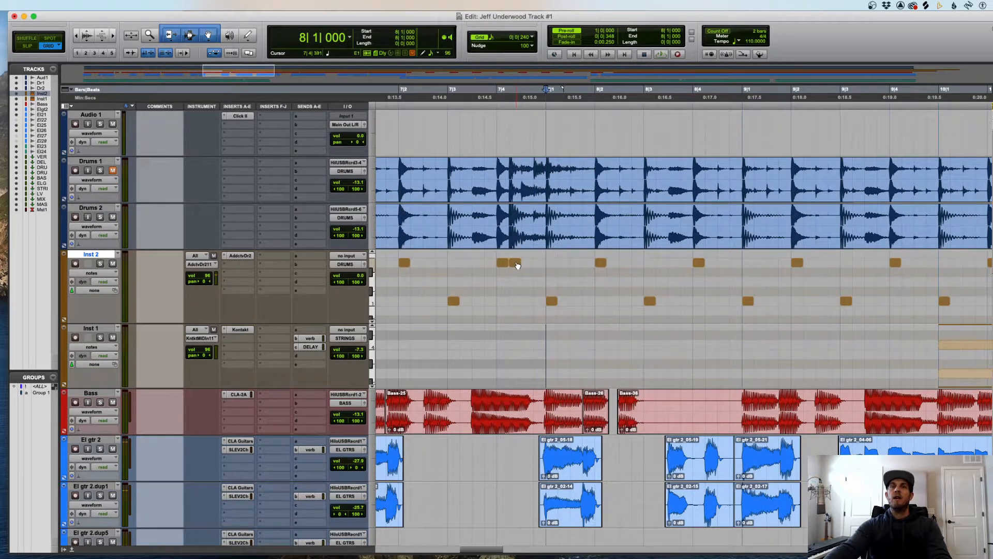
{"action": "left_click_drag", "start_coordinate": [537, 265], "coordinate": [577, 282]}
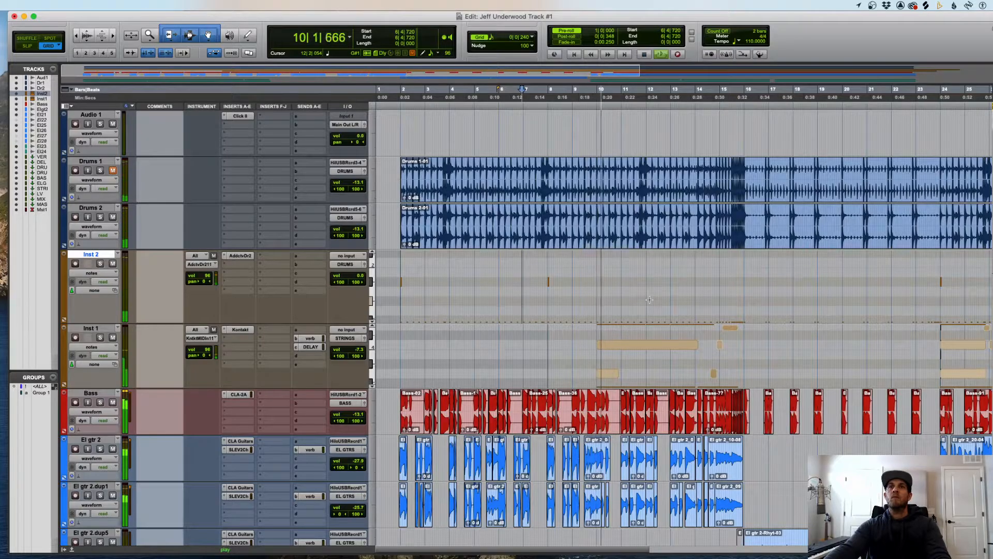
- Check the Inst 2 part around bars 9 and 10, and play the song back from bar 2
{"action": "left_click", "coordinate": [581, 268]}
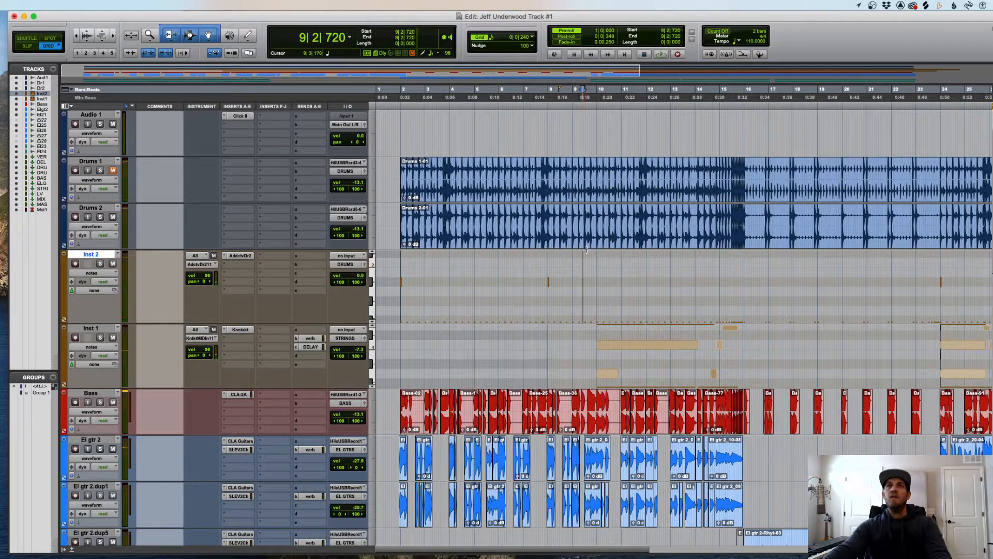
{"action": "key", "text": "t"}
{"action": "key", "text": "t"}
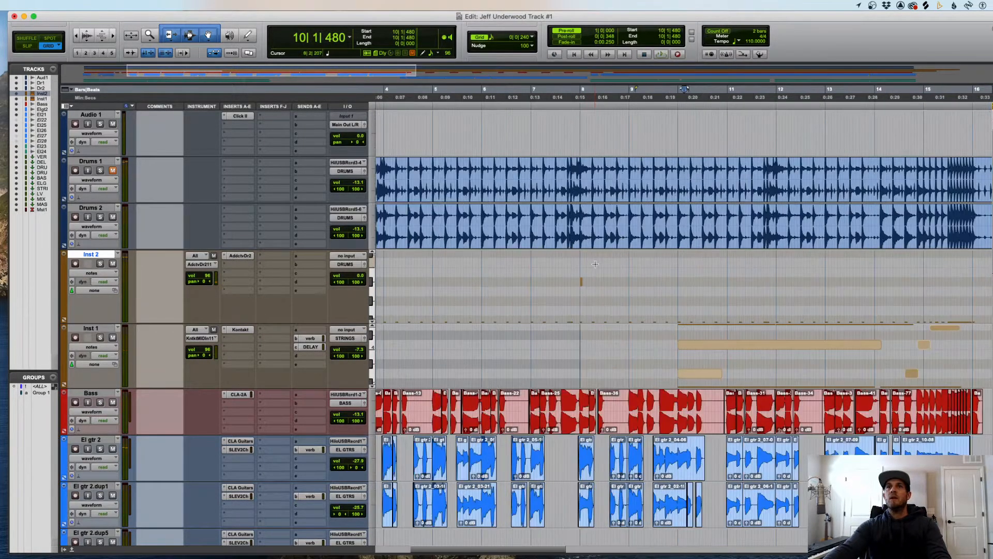
{"action": "key", "text": "r"}
{"action": "key", "text": "r"}
{"action": "key", "text": "r"}
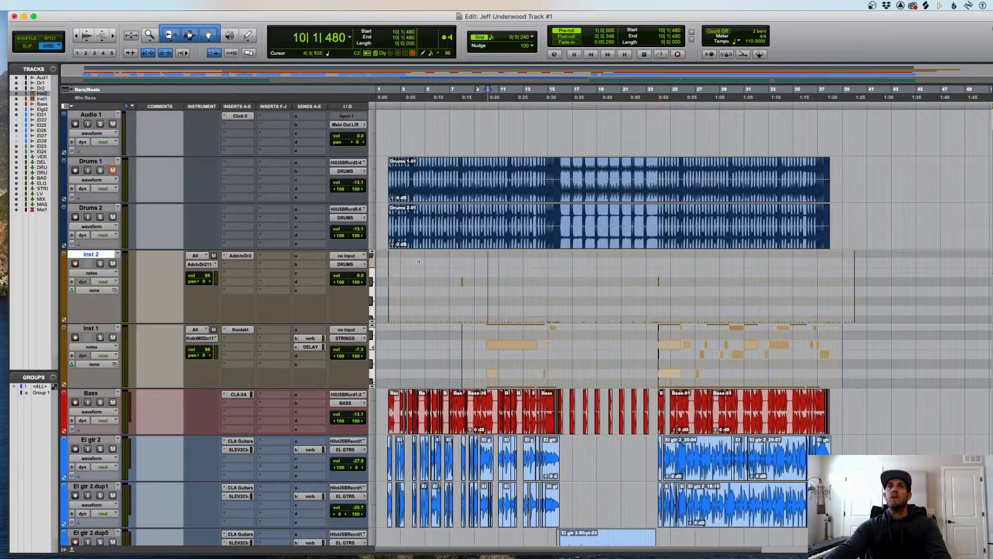
{"action": "key", "text": "t"}
{"action": "key", "text": "t"}
{"action": "key", "text": "t"}
{"action": "key", "text": "space"}
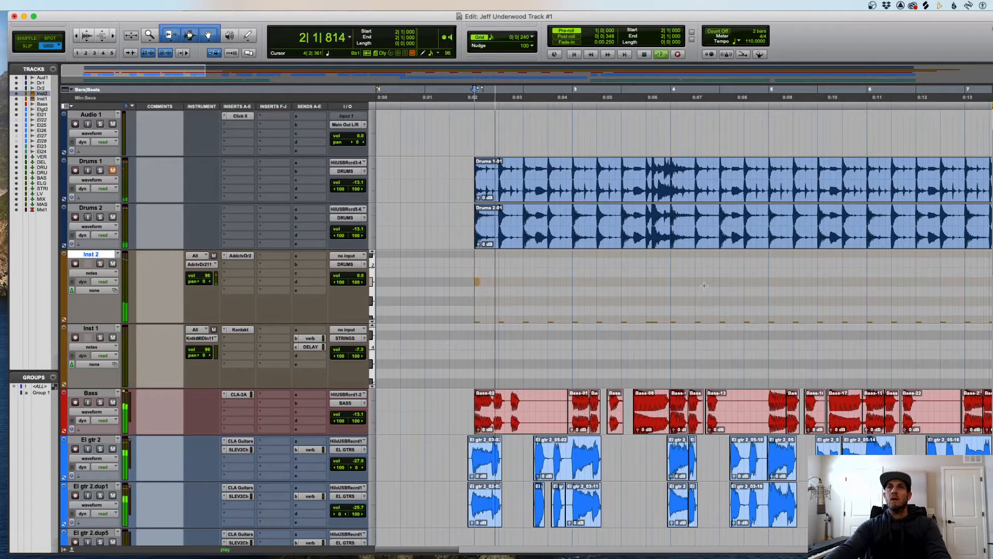
{"action": "key", "text": "r"}
{"action": "key", "text": "t"}
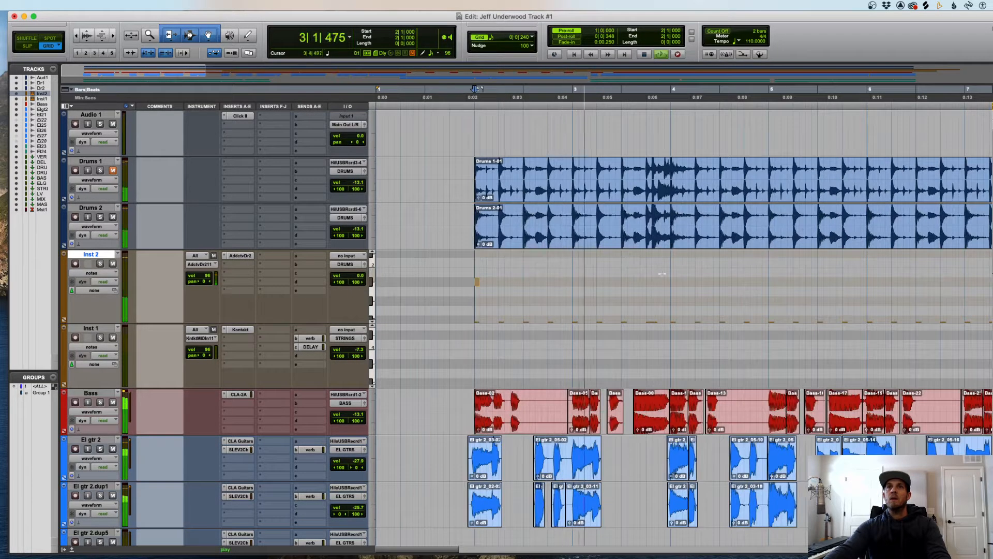
- Move the recorded drum section spanning 3|3 to 5|1 on Drums 1 and Drums 2 so it starts at about 5|3
{"action": "key", "text": "r"}
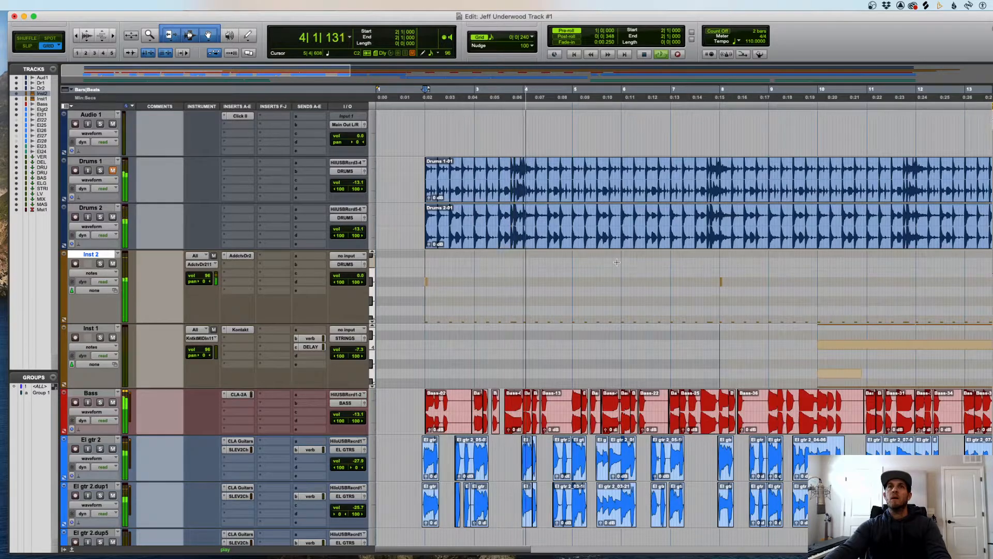
{"action": "key", "text": "t"}
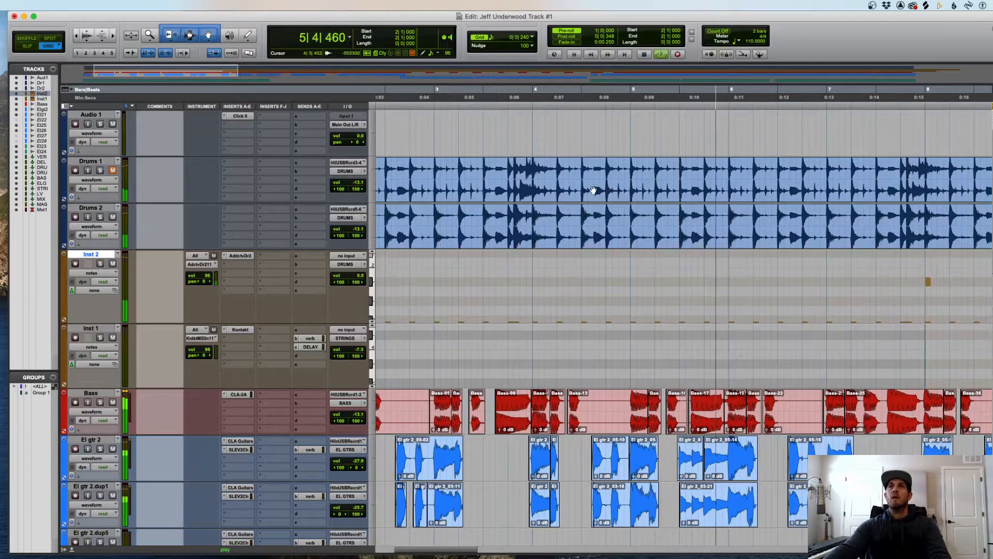
{"action": "key", "text": "space"}
{"action": "left_click_drag", "start_coordinate": [483, 170], "coordinate": [697, 223]}
{"action": "key", "text": "r"}
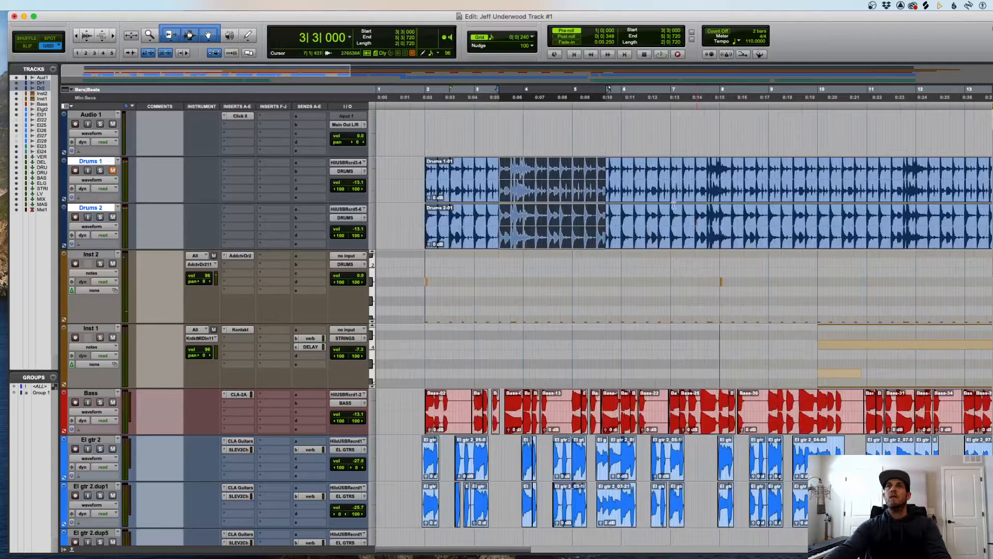
{"action": "left_click", "coordinate": [522, 173]}
{"action": "left_click_drag", "start_coordinate": [498, 168], "coordinate": [573, 223]}
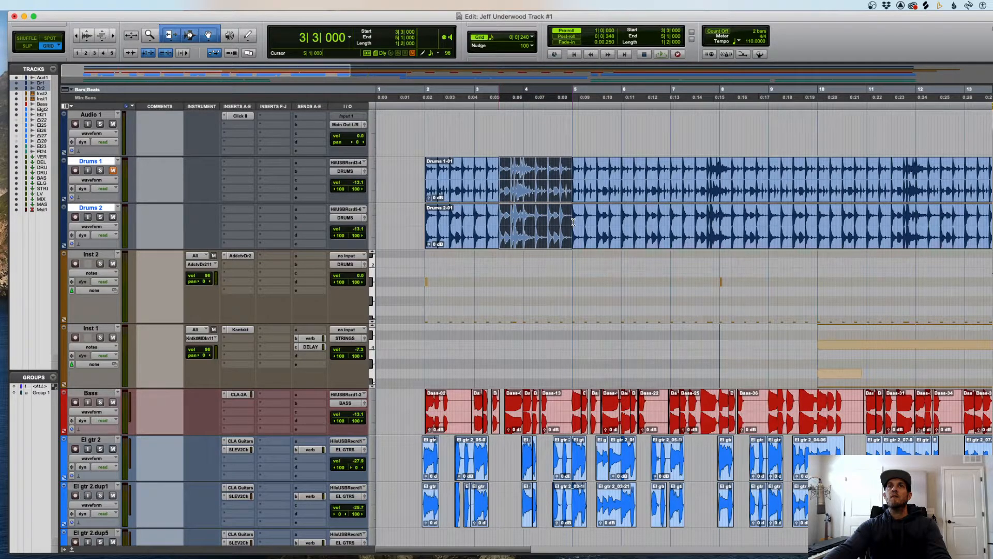
{"action": "key", "text": "space"}
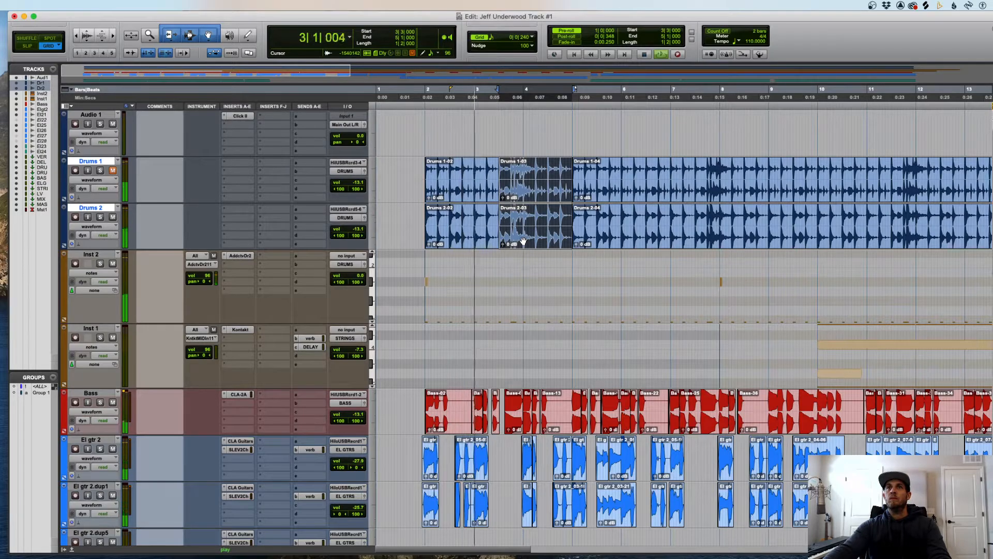
{"action": "left_click_drag", "start_coordinate": [523, 241], "coordinate": [623, 242]}
{"action": "key", "text": "t"}
{"action": "key", "text": "t"}
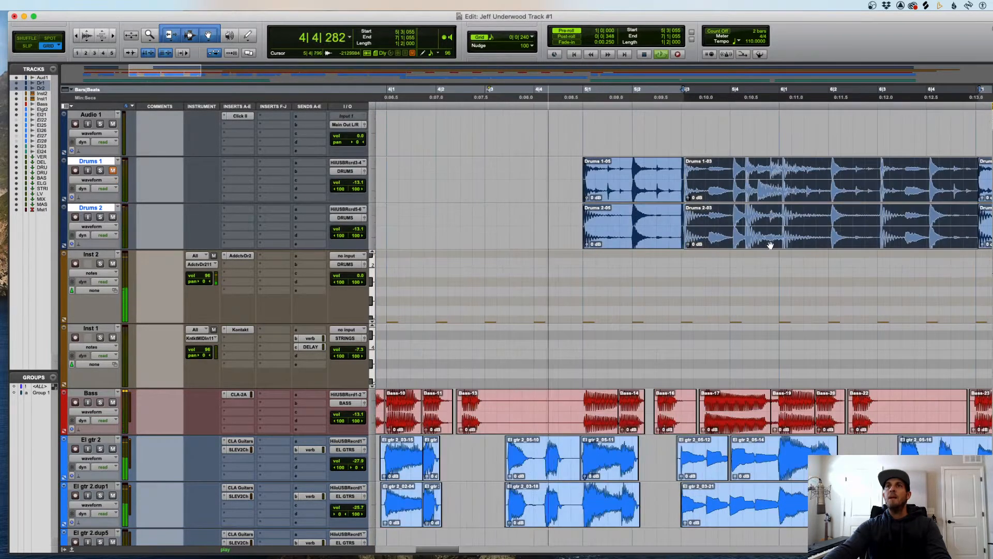
{"action": "key", "text": "r"}
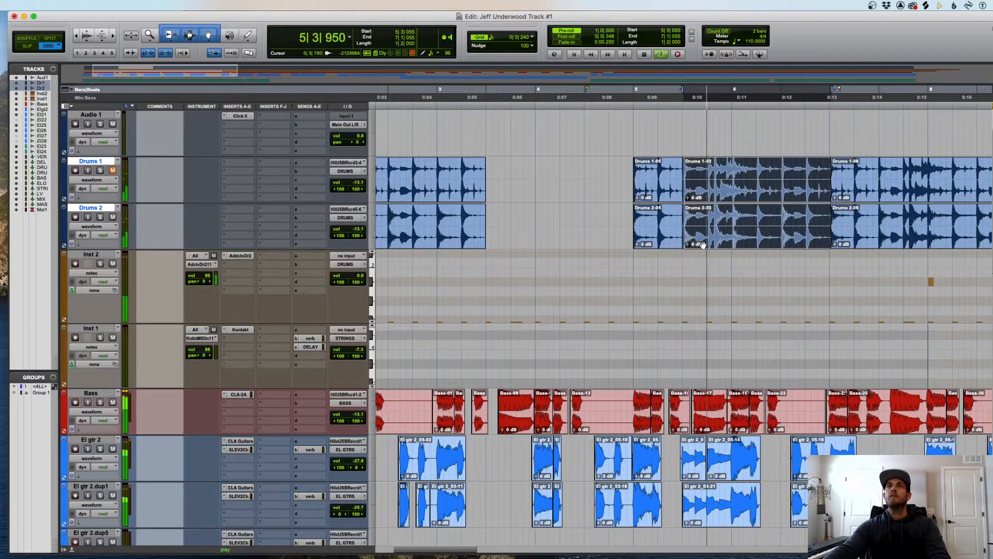
- Delete the short leftover clips between 5|1 and 5|3 on Drums 2 and Drums 1
{"action": "key", "text": "space"}
{"action": "left_click", "coordinate": [737, 260]}
{"action": "left_click", "coordinate": [665, 237]}
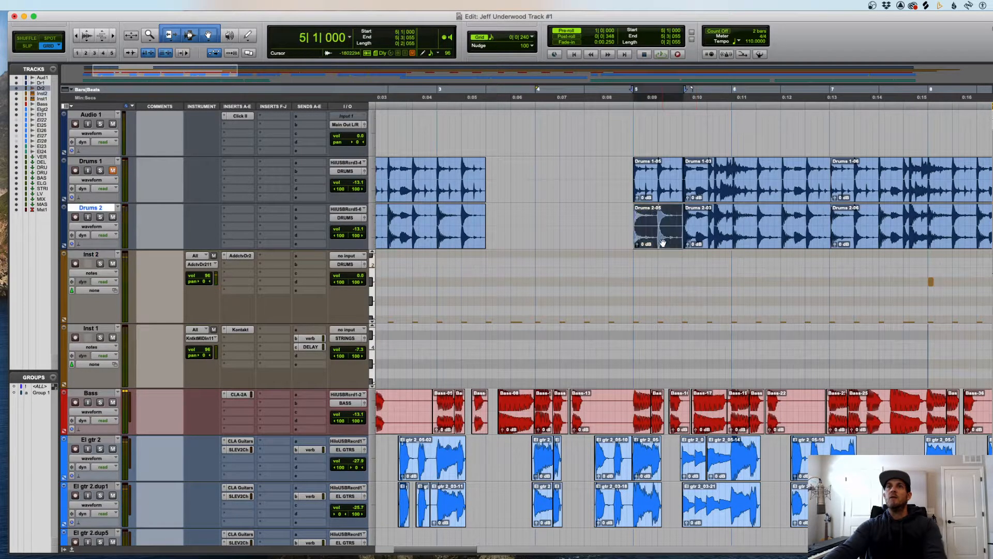
{"action": "key", "text": "BackSpace"}
{"action": "left_click", "coordinate": [664, 192]}
{"action": "key", "text": "BackSpace"}
- Delete the Drums 1 and Drums 2 audio after 3|1 in the opening section, keeping only bar 2
{"action": "key", "text": "r"}
{"action": "left_click", "coordinate": [486, 186]}
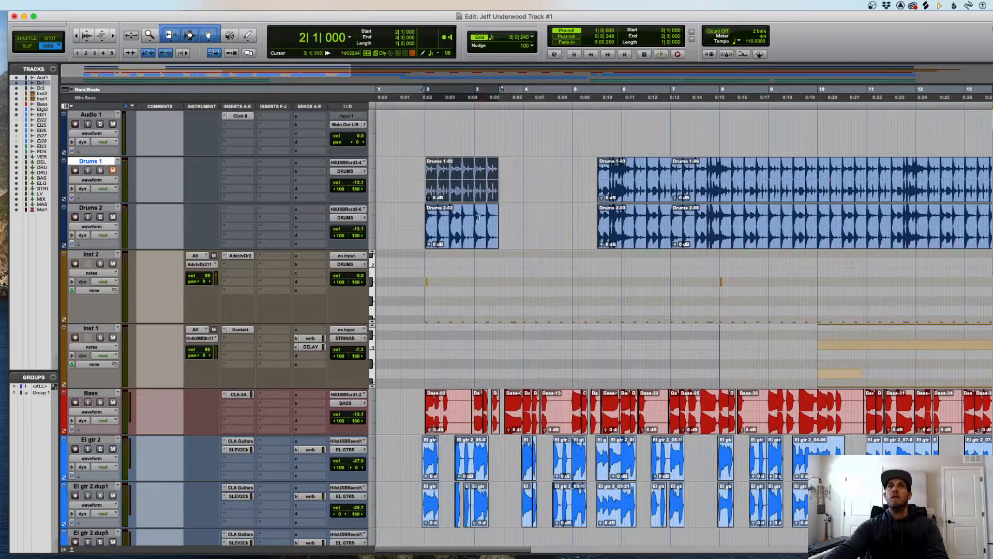
{"action": "left_click_drag", "start_coordinate": [519, 167], "coordinate": [482, 223]}
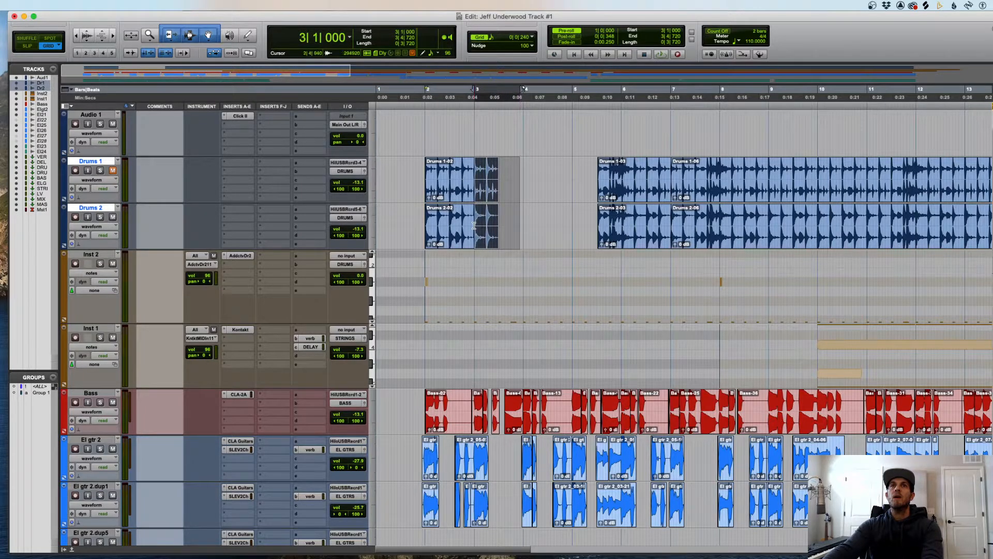
{"action": "key", "text": "BackSpace"}
- Examine the remaining bar 2 audio on Drums 1 and Drums 2 up close around the 2|3 hit
{"action": "left_click", "coordinate": [457, 240]}
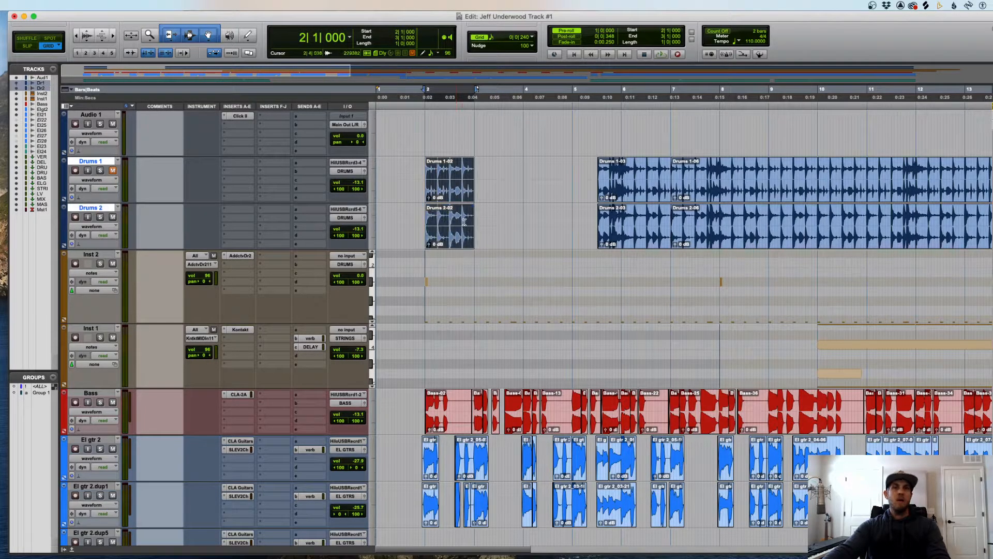
{"action": "left_click", "coordinate": [409, 214]}
{"action": "left_click_drag", "start_coordinate": [508, 173], "coordinate": [416, 225]}
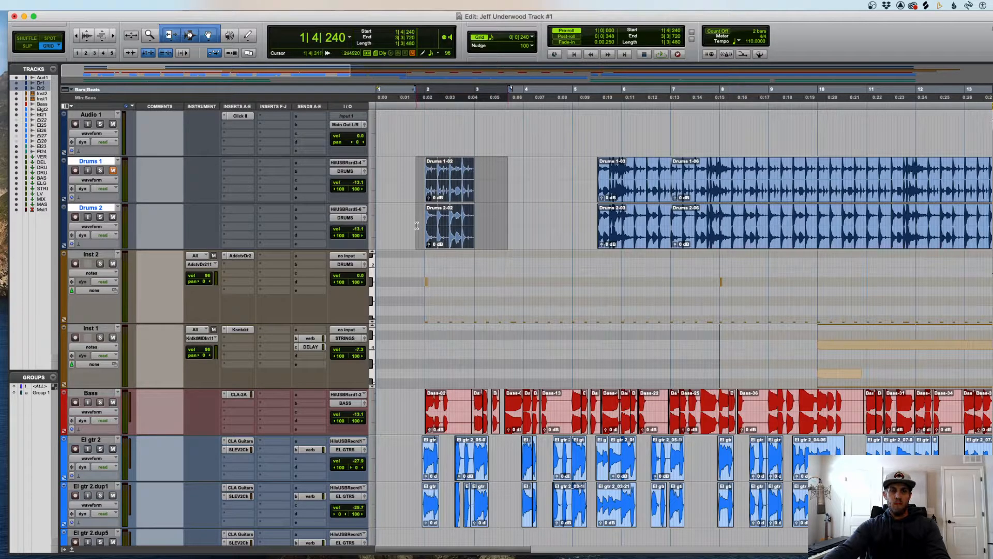
{"action": "left_click", "coordinate": [450, 175]}
{"action": "key", "text": "t"}
{"action": "key", "text": "t"}
{"action": "key", "text": "t"}
{"action": "key", "text": "t"}
{"action": "key", "text": "t"}
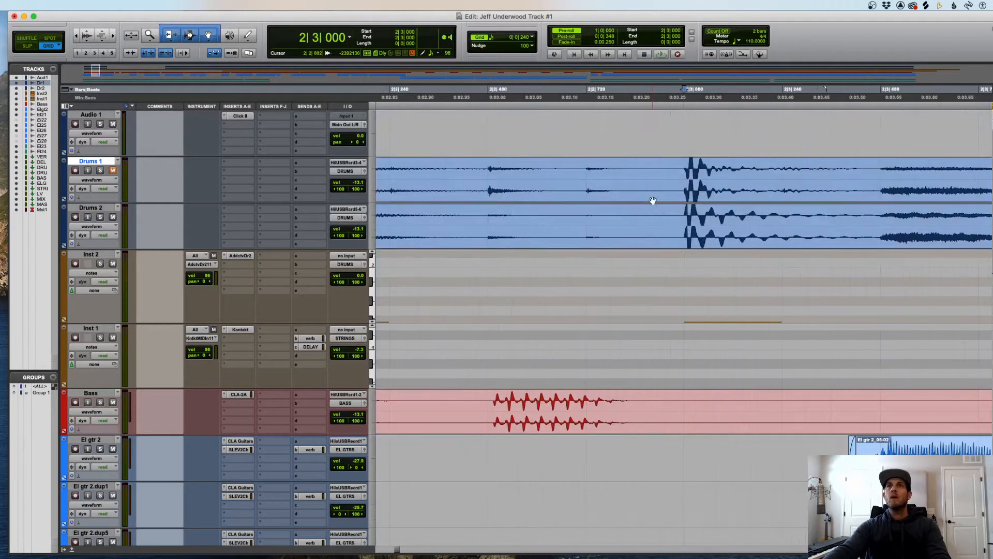
{"action": "key", "text": "r"}
{"action": "key", "text": "r"}
{"action": "key", "text": "r"}
{"action": "key", "text": "r"}
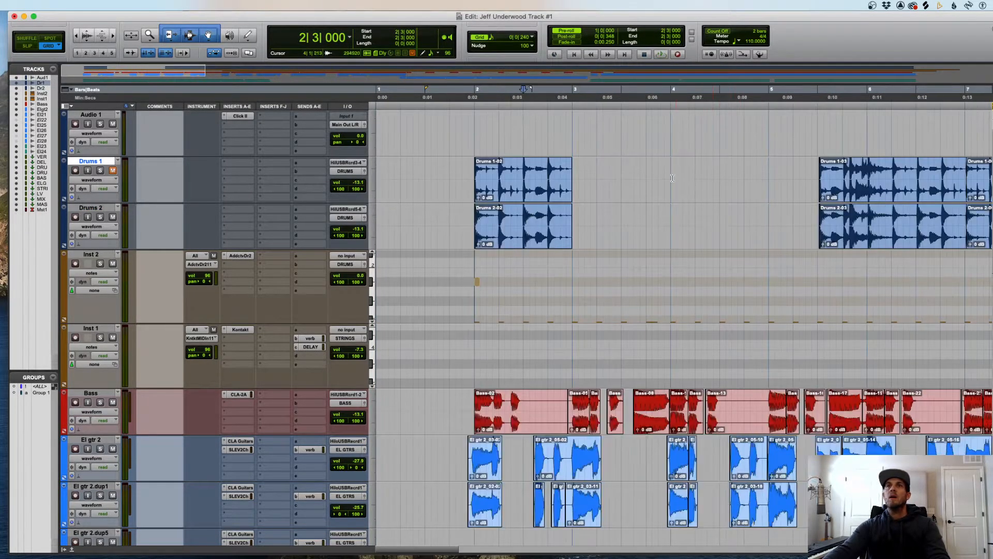
- Duplicate the bar 2 clips on Drums 1 and Drums 2 three times to fill bars 3 to 5
{"action": "left_click", "coordinate": [531, 184]}
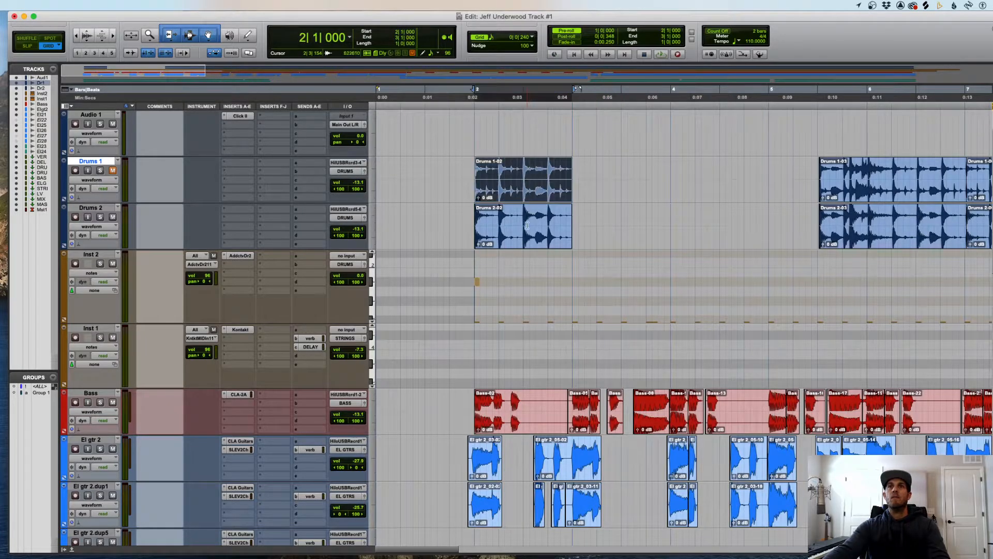
{"action": "left_click", "coordinate": [526, 231], "text": "shift"}
{"action": "key", "text": "super+d"}
{"action": "key", "text": "super+d"}
{"action": "key", "text": "super+d"}
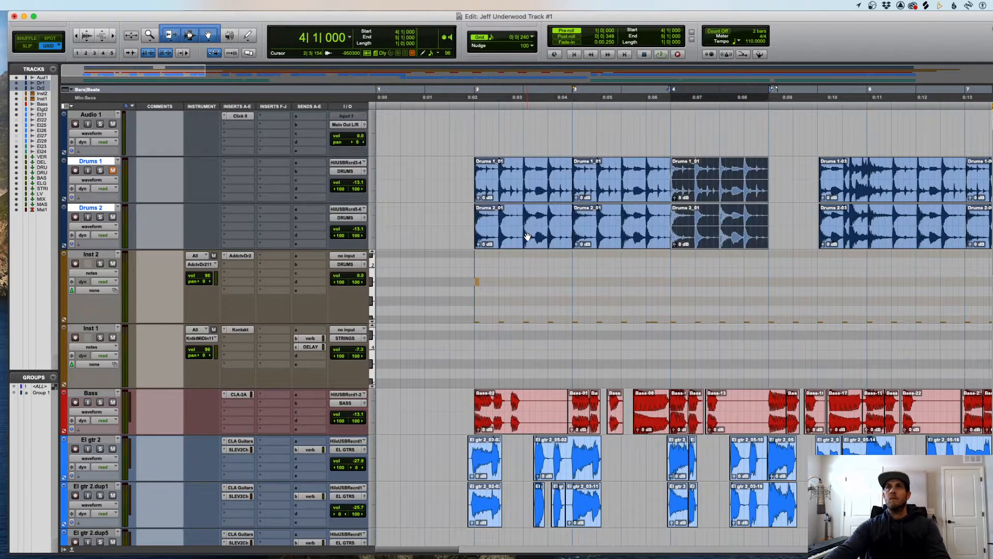
- Play the song from the start and delete the extra snare note at 3|4|240 on Inst 2
{"action": "key", "text": "Return"}
{"action": "key", "text": "space"}
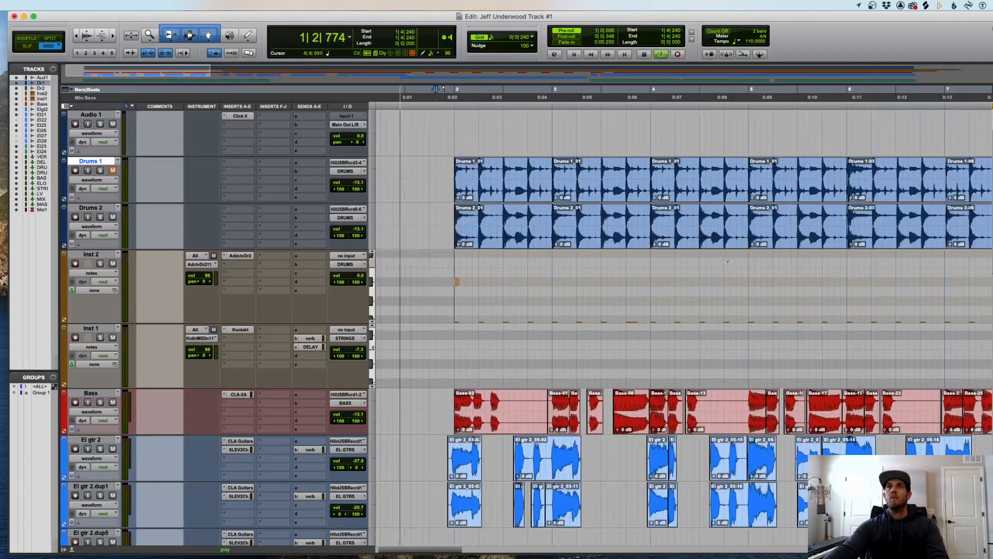
{"action": "left_click", "coordinate": [653, 291]}
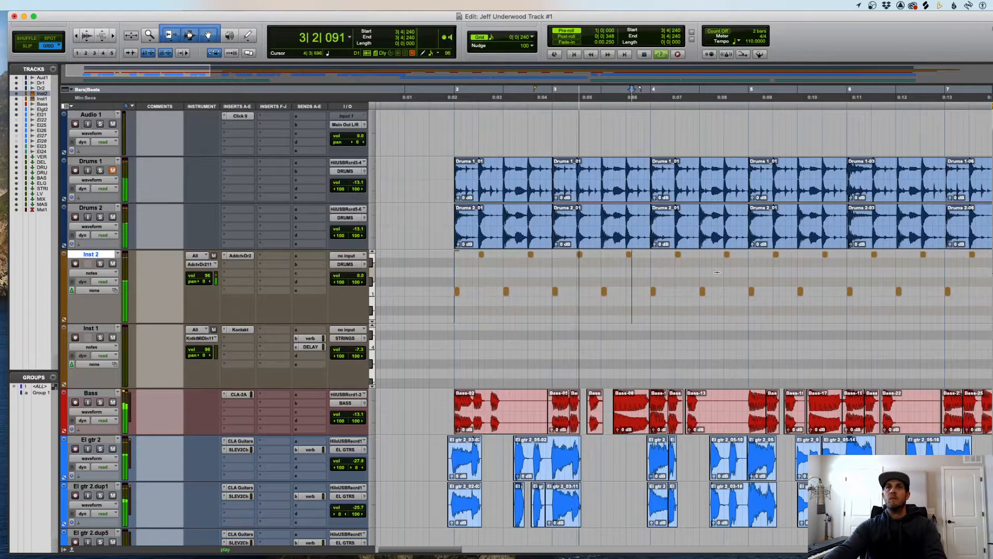
{"action": "scroll", "coordinate": [717, 272], "scroll_direction": "down", "scroll_amount": 1}
{"action": "scroll", "coordinate": [718, 269], "scroll_direction": "right", "scroll_amount": 5}
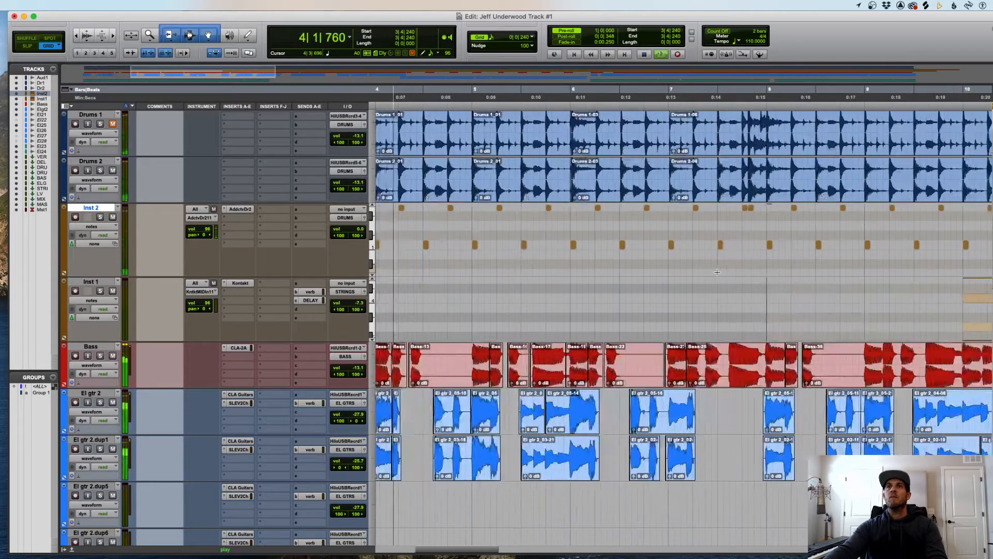
- Play the opening bars on and compare the Inst 2 snare and kick notes with the drum audio up to bar 8
{"action": "left_click", "coordinate": [726, 212]}
{"action": "key", "text": "t"}
{"action": "scroll", "coordinate": [671, 251], "scroll_direction": "left", "scroll_amount": 3}
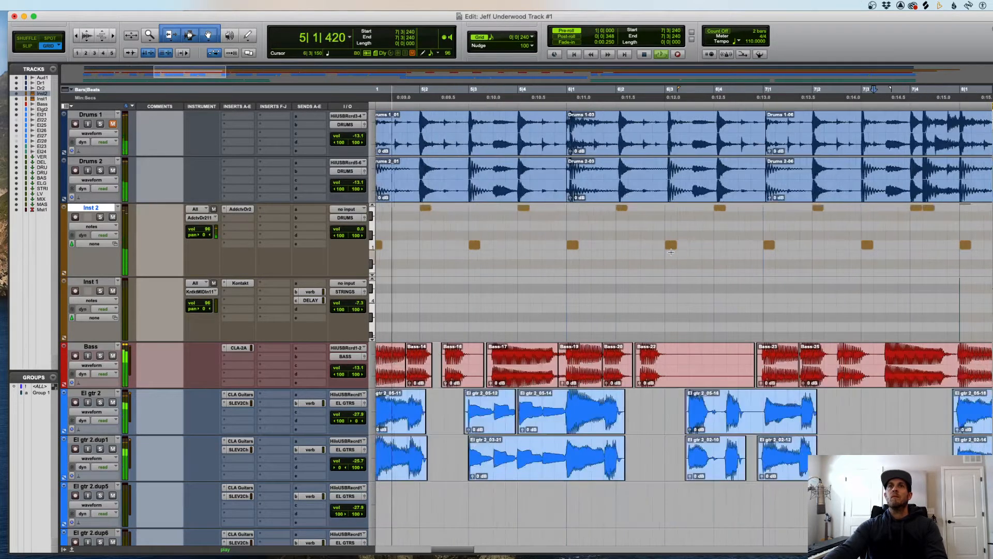
{"action": "scroll", "coordinate": [671, 252], "scroll_direction": "up", "scroll_amount": 1}
{"action": "key", "text": "r"}
{"action": "key", "text": "r"}
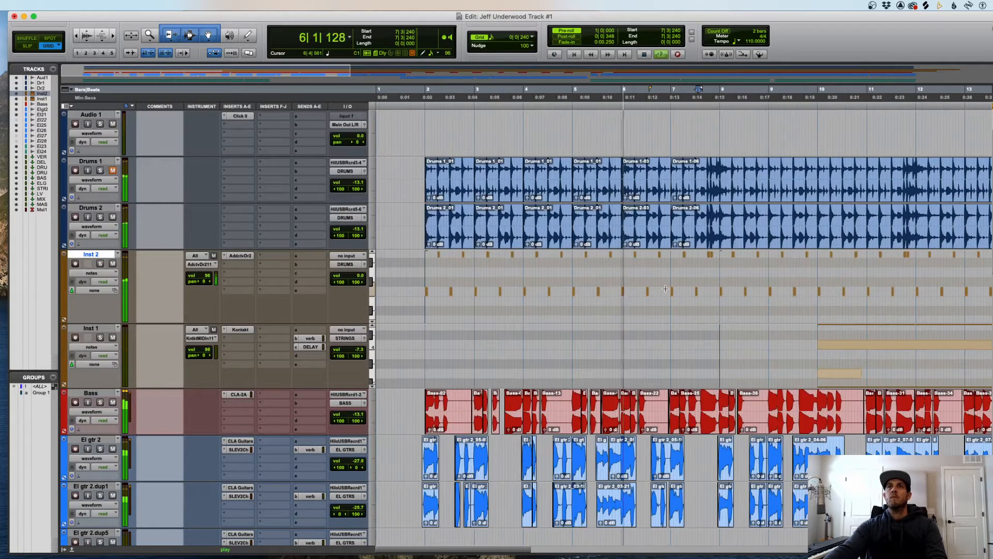
{"action": "key", "text": "space"}
{"action": "left_click", "coordinate": [607, 267]}
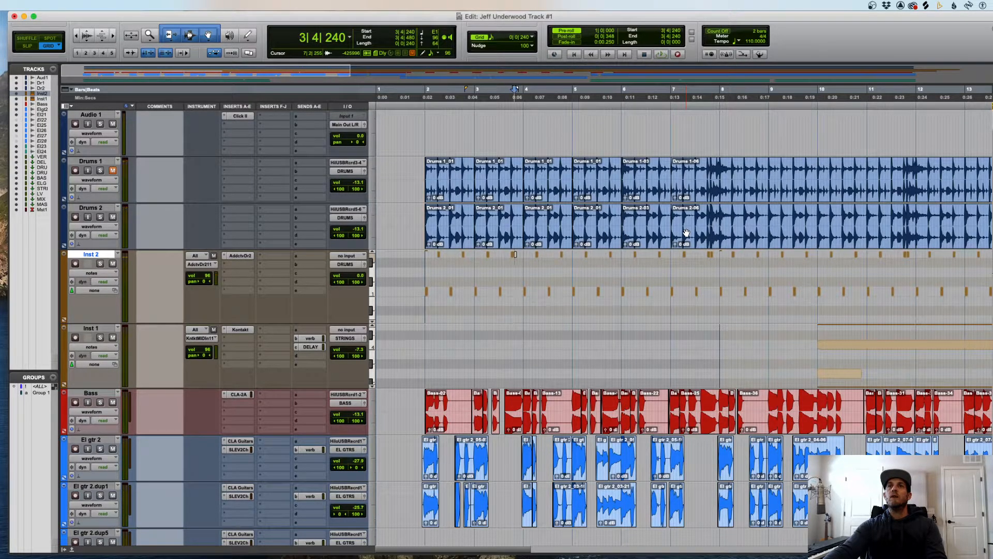
- Undo the deletion of the 3|4|240 snare note and the latest drum clip duplications, and play from around 5|1
{"action": "key", "text": "super+z"}
{"action": "key", "text": "super+z"}
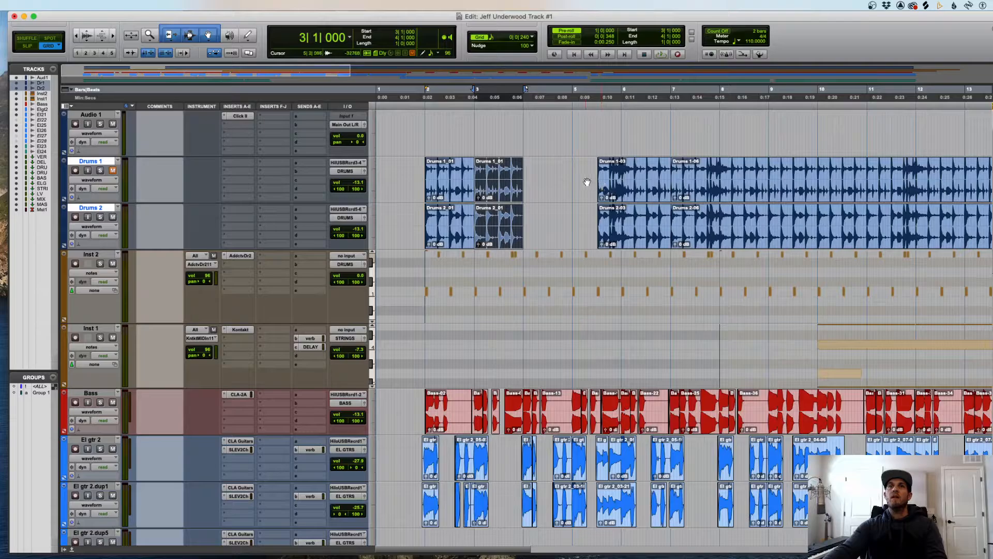
{"action": "left_click", "coordinate": [587, 183]}
{"action": "key", "text": "space"}
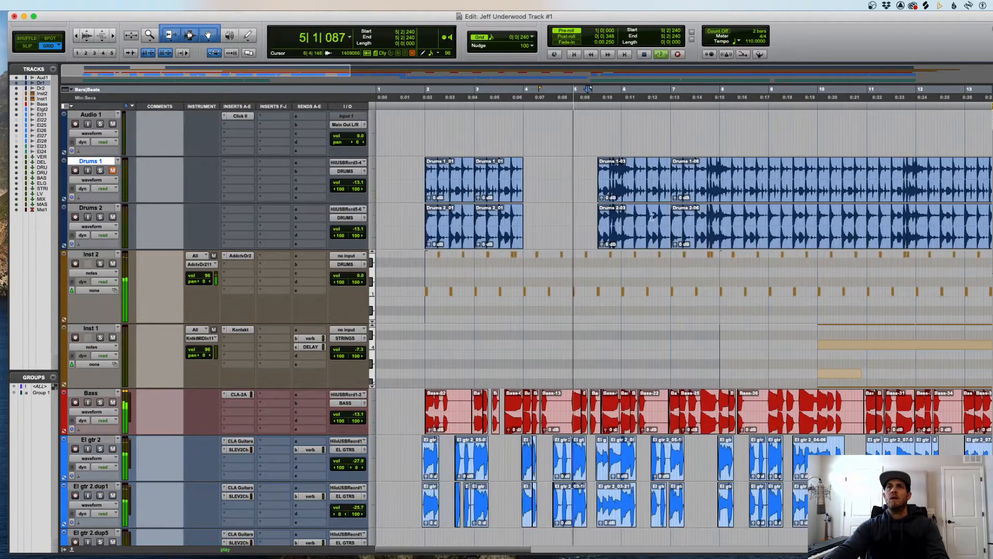
- Redo the bar 4 drum duplicate and duplicate it once more into bar 5 on Drums 1 and Drums 2
{"action": "key", "text": "super+shift+z"}
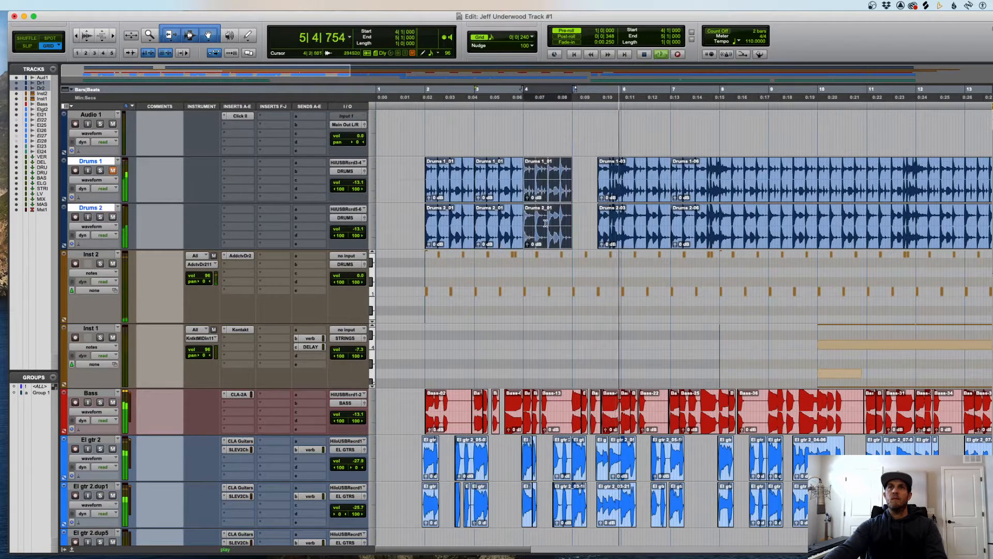
{"action": "key", "text": "space"}
{"action": "key", "text": "super+d"}
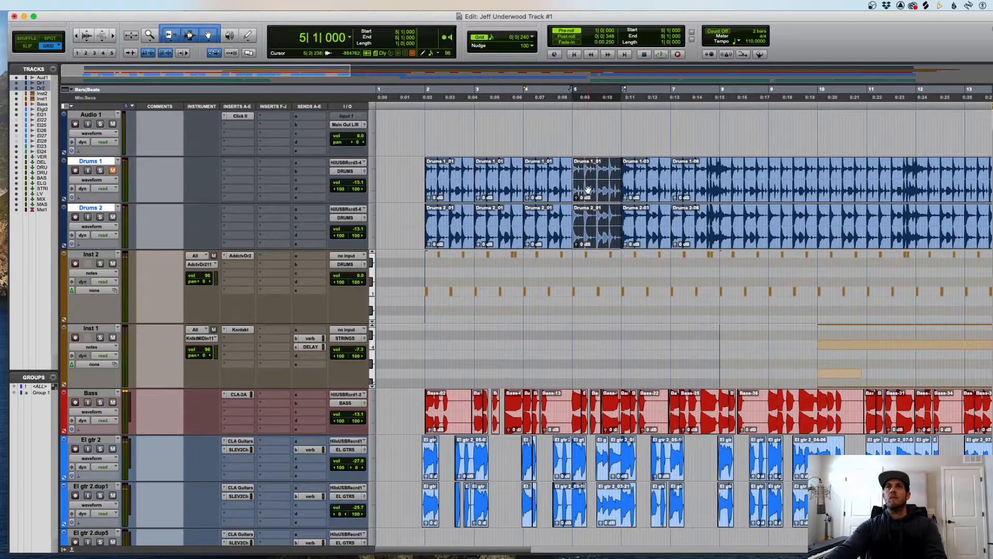
- Trim the start of the moved fill clips on Drums 1 and Drums 2 to just before the 5|3 hit
{"action": "left_click", "coordinate": [626, 175]}
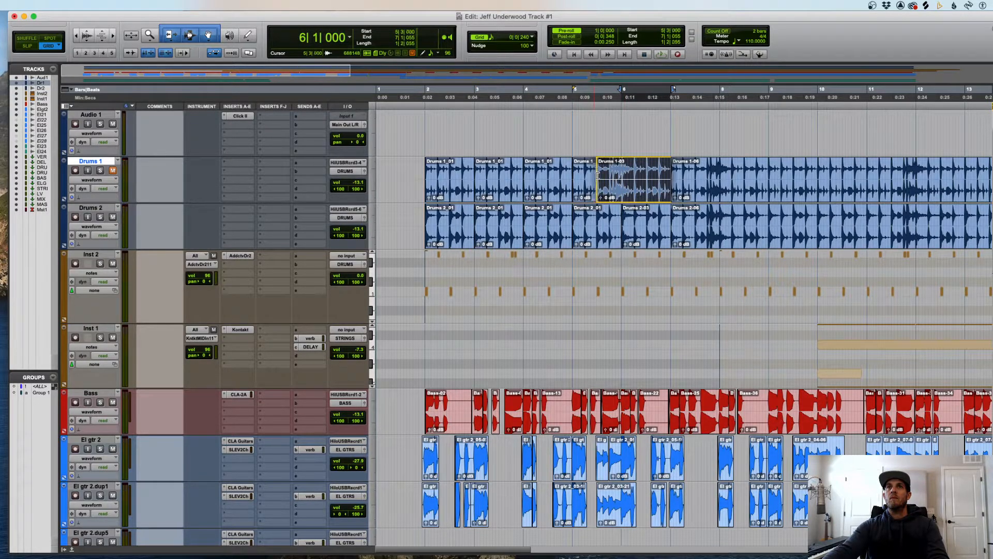
{"action": "left_click_drag", "start_coordinate": [598, 175], "coordinate": [594, 176]}
{"action": "left_click_drag", "start_coordinate": [624, 224], "coordinate": [591, 222]}
{"action": "left_click", "coordinate": [606, 222]}
{"action": "key", "text": "t"}
{"action": "key", "text": "t"}
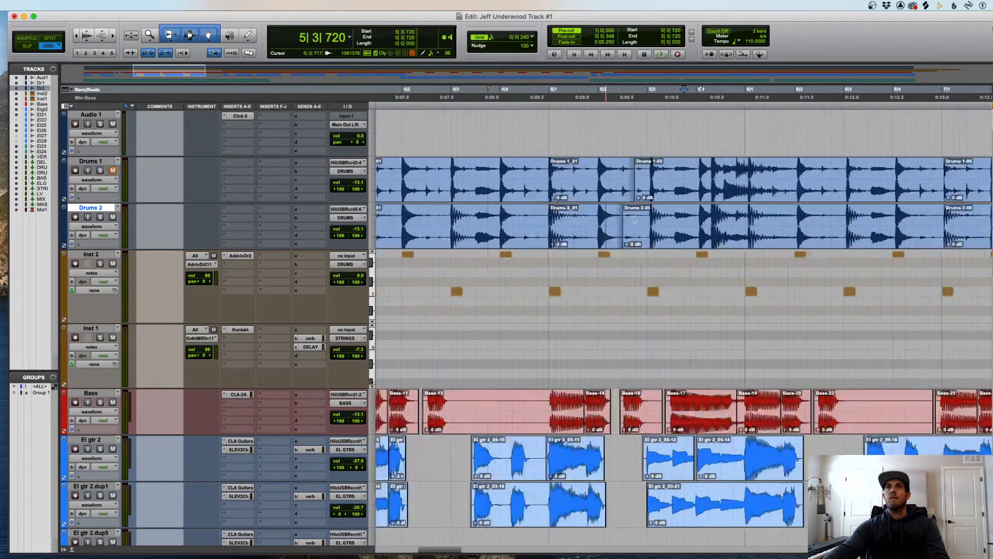
{"action": "key", "text": "space"}
{"action": "left_click_drag", "start_coordinate": [636, 176], "coordinate": [650, 177]}
{"action": "left_click_drag", "start_coordinate": [625, 223], "coordinate": [644, 194]}
{"action": "left_click", "coordinate": [629, 177]}
{"action": "key", "text": "space"}
- Switch to Slip mode and crossfade the clip joins just before 5|3 on Drums 1 and Drums 2
{"action": "key", "text": "F2"}
{"action": "left_click_drag", "start_coordinate": [647, 240], "coordinate": [645, 240]}
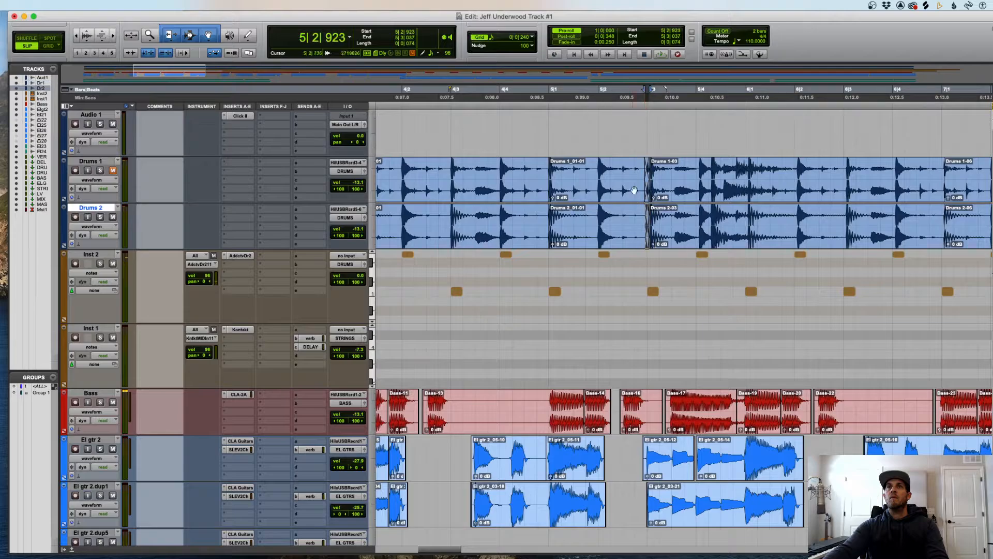
{"action": "left_click", "coordinate": [632, 177]}
- Play back the crossfaded drum edit at 5|3 and check the fill against the Inst 2 notes into bar 6
{"action": "key", "text": "space"}
{"action": "key", "text": "t"}
{"action": "key", "text": "t"}
{"action": "key", "text": "r"}
{"action": "scroll", "coordinate": [774, 210], "scroll_direction": "right", "scroll_amount": 5}
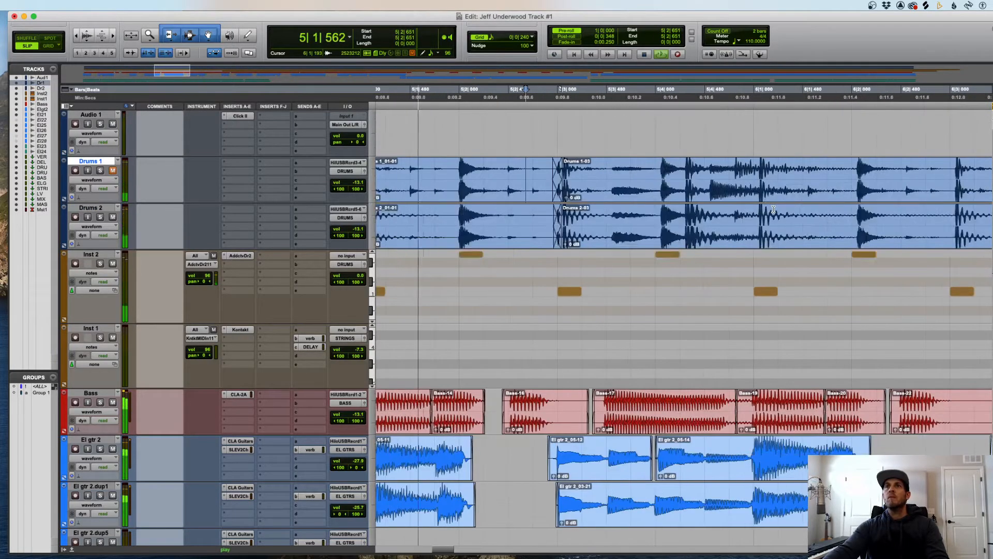
{"action": "key", "text": "r"}
{"action": "key", "text": "r"}
{"action": "scroll", "coordinate": [773, 209], "scroll_direction": "down", "scroll_amount": 2}
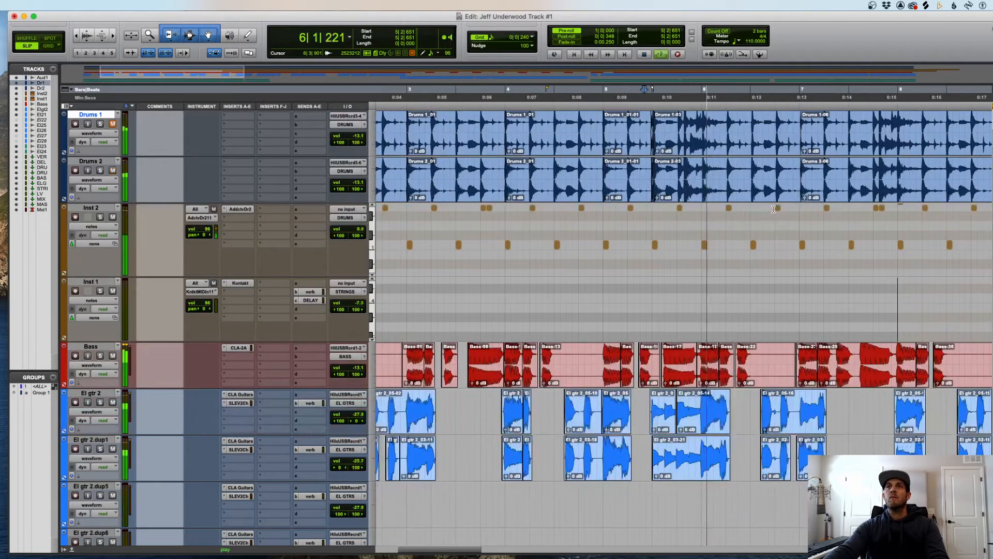
- Add an extra snare note at 5|4|240 on Inst 2, aligned to the grid, to match the moved fill
{"action": "key", "text": "space"}
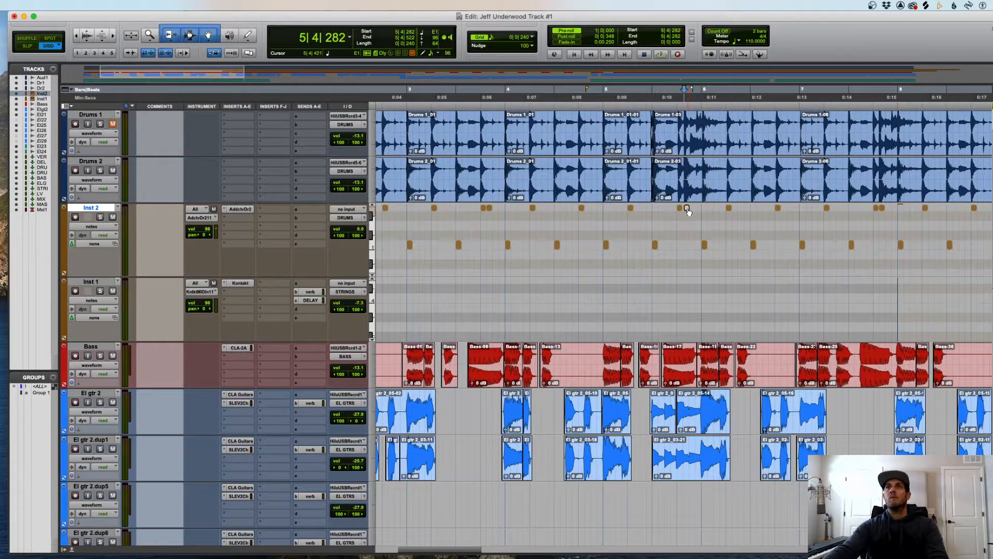
{"action": "left_click", "coordinate": [692, 209]}
{"action": "key", "text": "t"}
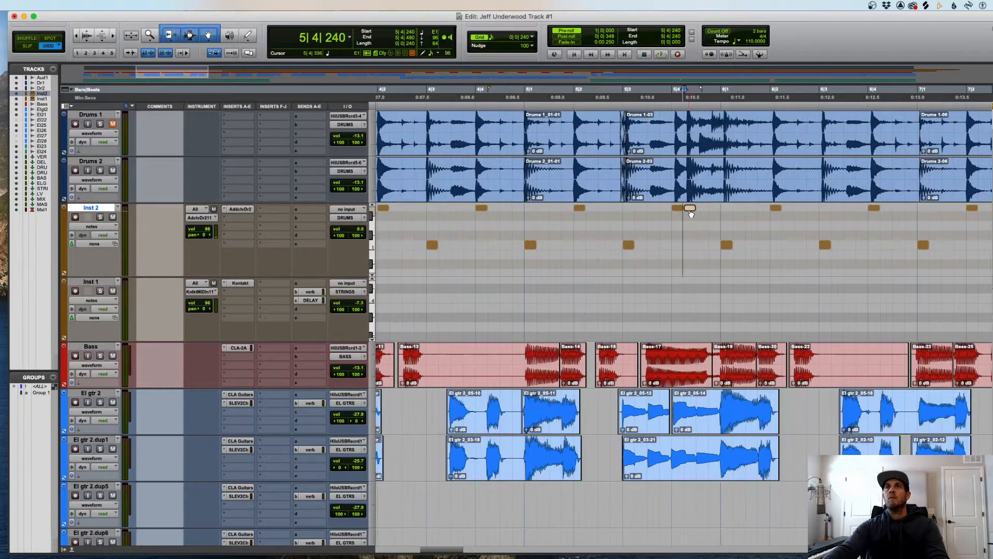
- Add a high accent note at 6|1 on Inst 2 at the same pitch as the one at 8|1, and play it back
{"action": "left_click_drag", "start_coordinate": [734, 212], "coordinate": [727, 217]}
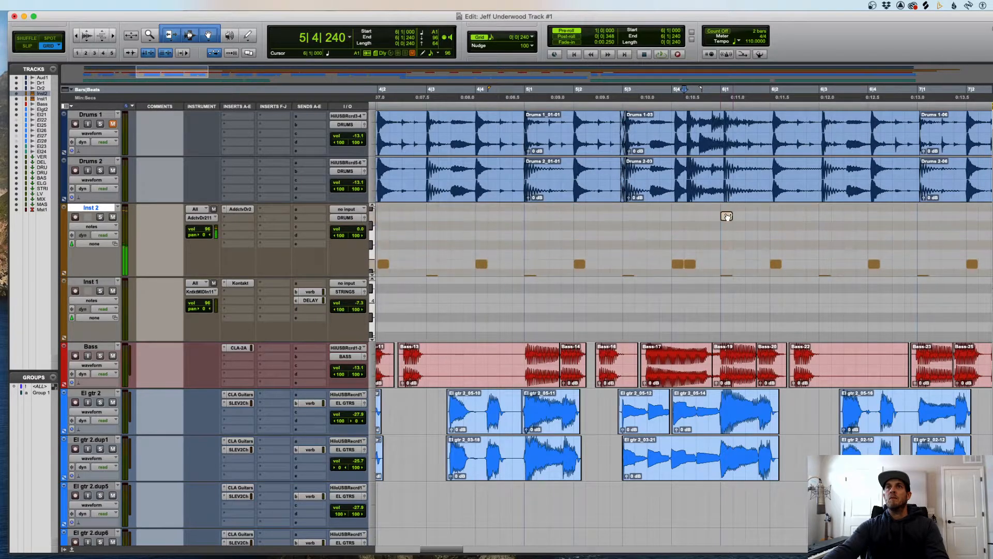
{"action": "key", "text": "r"}
{"action": "key", "text": "r"}
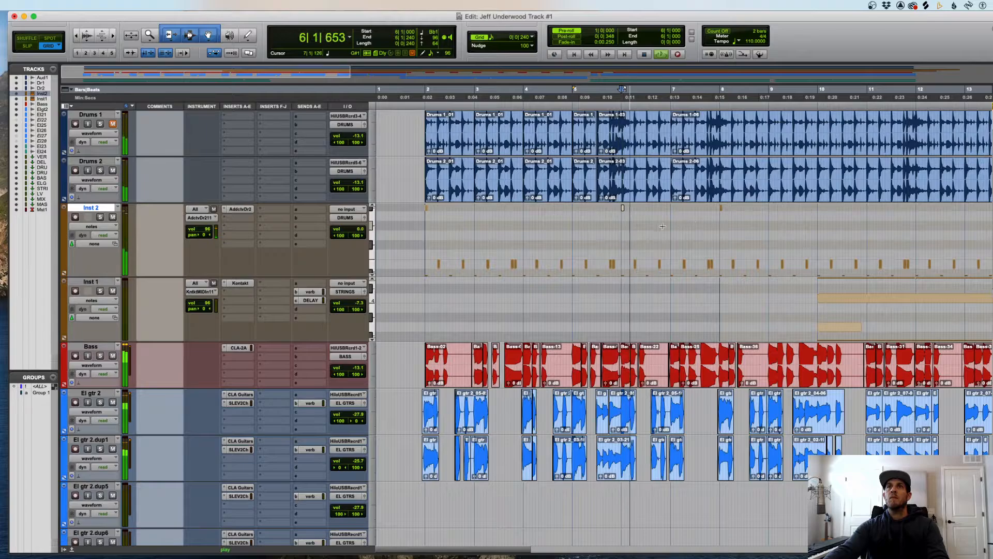
- Try to copy the three drum clips of bars 2 to 4 on Drums 1 and Drums 2 to bar 6
{"action": "left_click", "coordinate": [449, 193]}
{"action": "left_click", "coordinate": [448, 148], "text": "shift"}
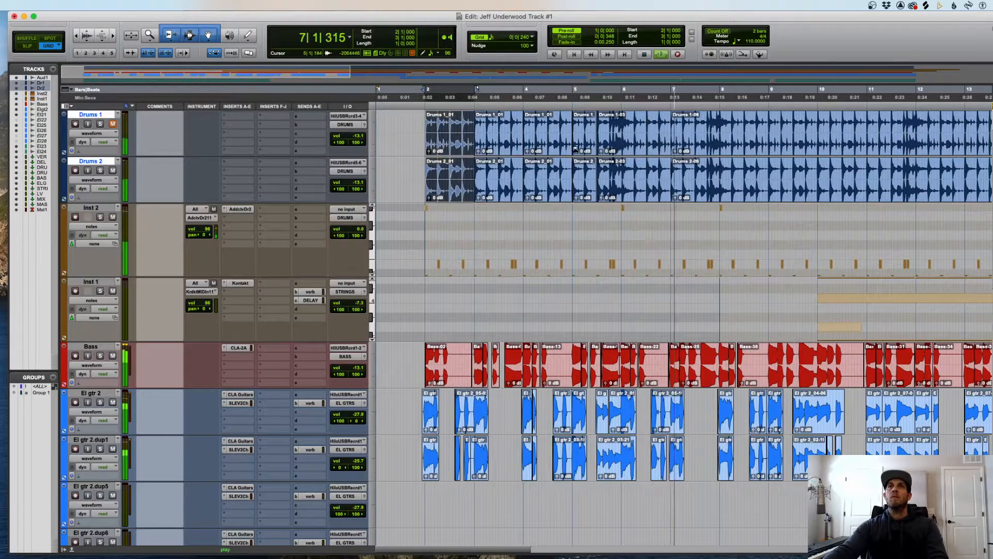
{"action": "left_click", "coordinate": [556, 150], "text": "shift"}
{"action": "left_click_drag", "start_coordinate": [456, 193], "coordinate": [652, 187]}
{"action": "left_click", "coordinate": [618, 223]}
{"action": "key", "text": "t"}
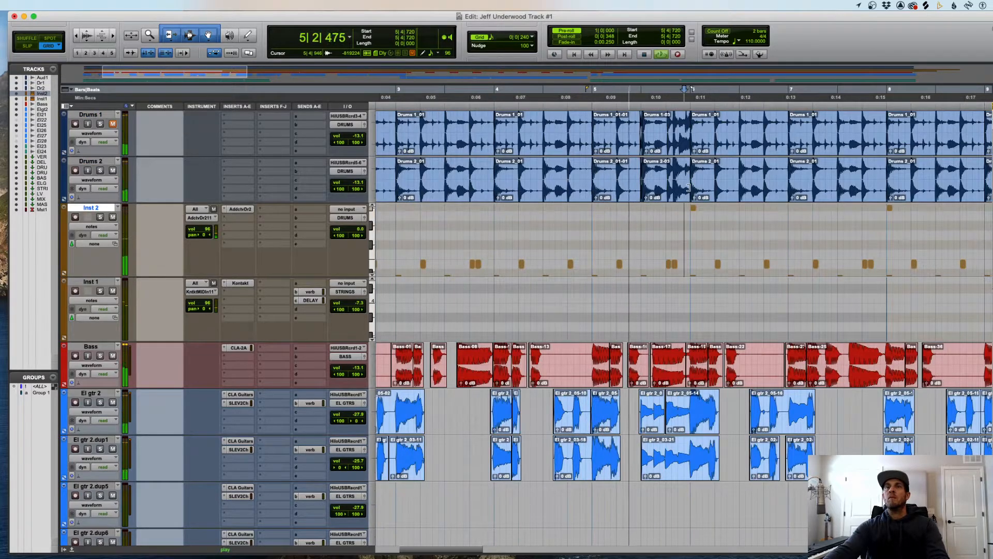
{"action": "key", "text": "r"}
{"action": "key", "text": "super+z"}
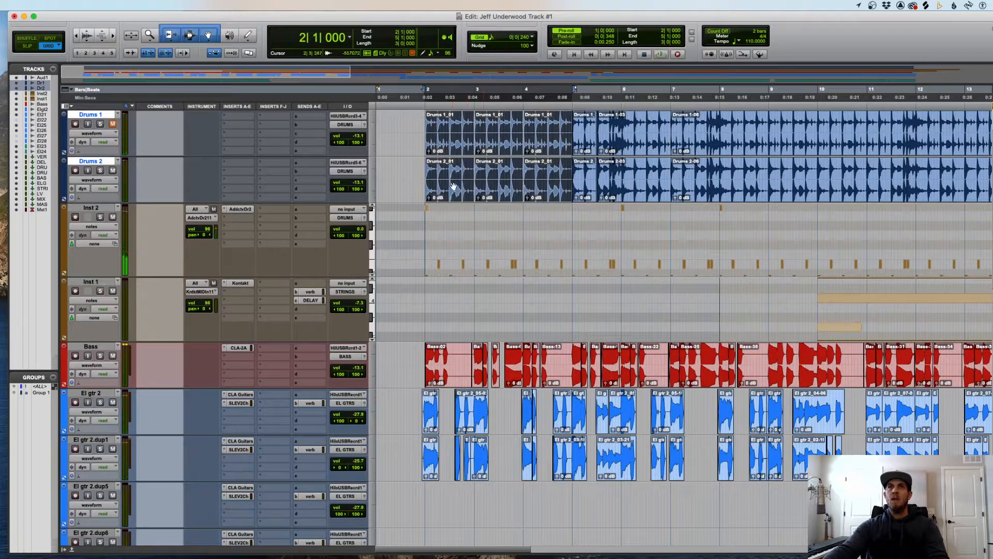
- Duplicate the drum clips from 2|1 through the fill clip starting at 5|3 on both drum tracks and place the copy at 6|1
{"action": "left_click", "coordinate": [633, 149]}
{"action": "left_click", "coordinate": [635, 194], "text": "shift"}
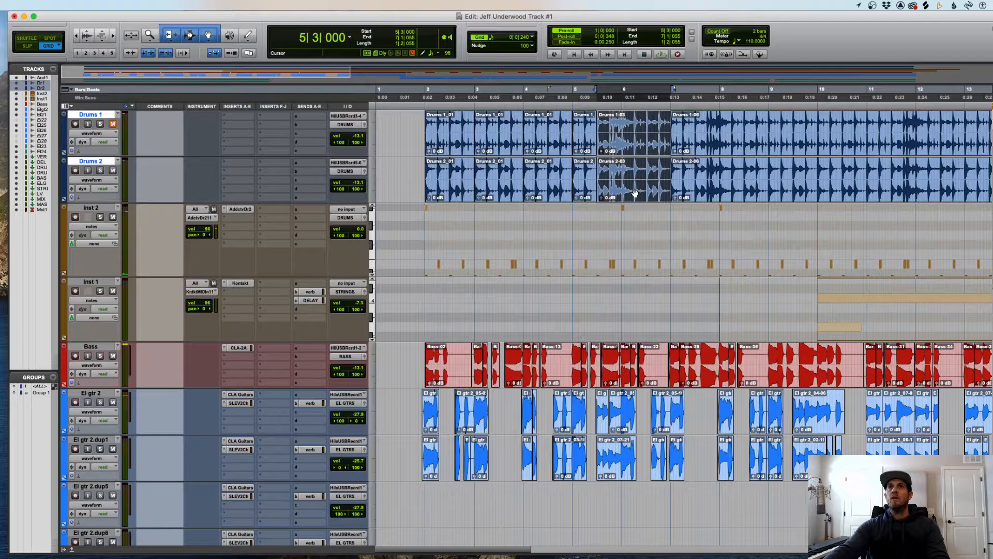
{"action": "left_click", "coordinate": [457, 191], "text": "shift"}
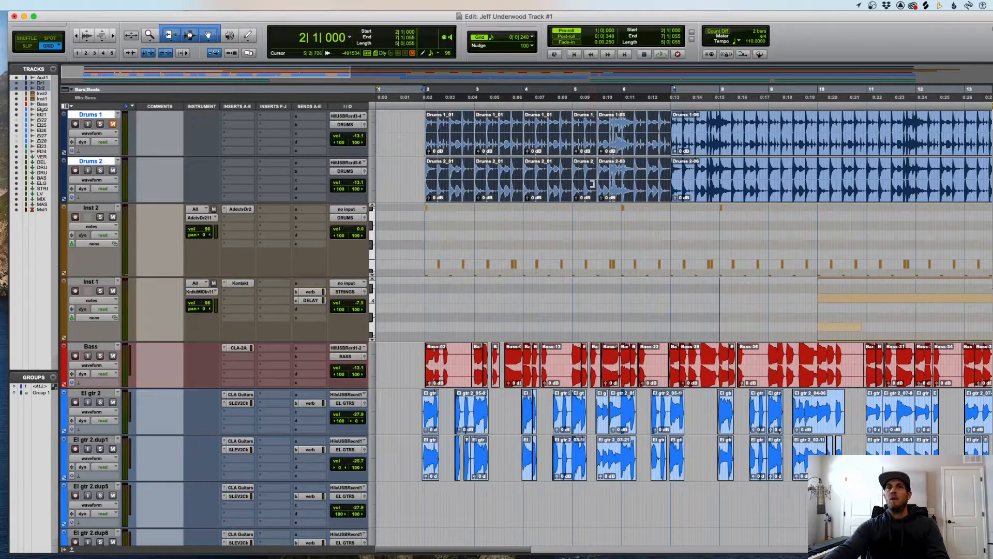
{"action": "key", "text": "super+d"}
{"action": "left_click_drag", "start_coordinate": [707, 191], "coordinate": [656, 192]}
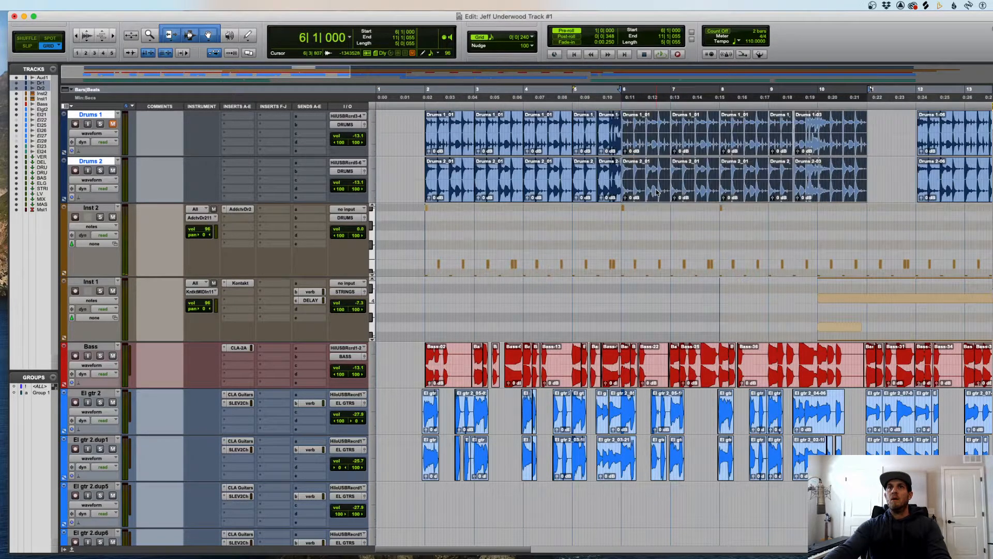
- Remove the high accent note at 8|1 and the extra snare note at 7|4|240 on Inst 2
{"action": "key", "text": "space"}
{"action": "key", "text": "t"}
{"action": "key", "text": "t"}
{"action": "key", "text": "t"}
{"action": "key", "text": "t"}
{"action": "key", "text": "r"}
{"action": "key", "text": "r"}
{"action": "key", "text": "r"}
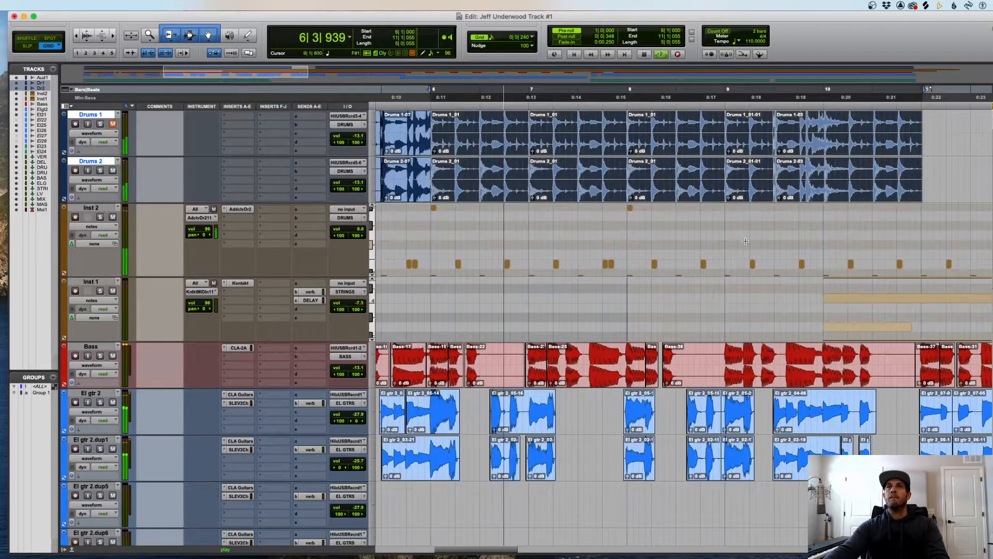
{"action": "key", "text": "r"}
{"action": "left_click", "coordinate": [657, 264]}
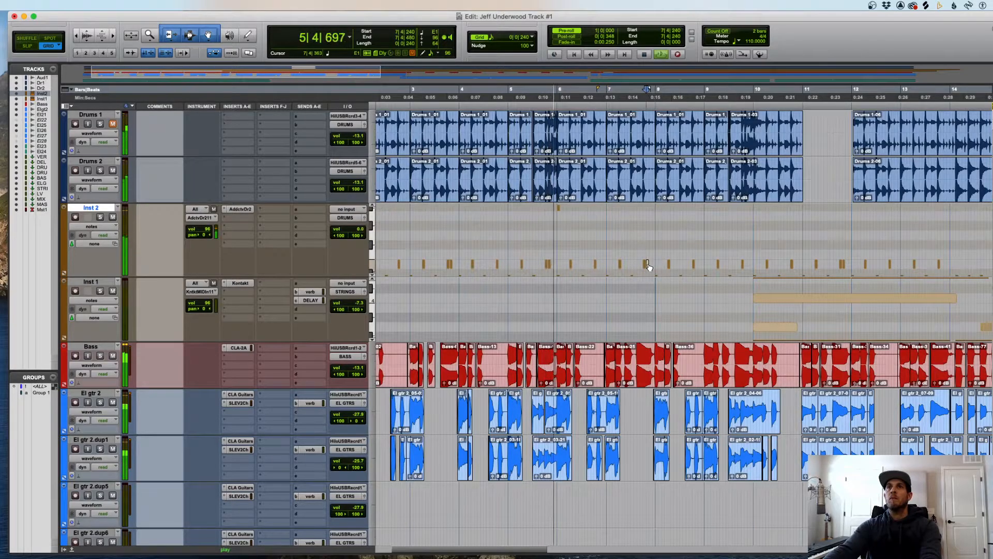
{"action": "key", "text": "Delete"}
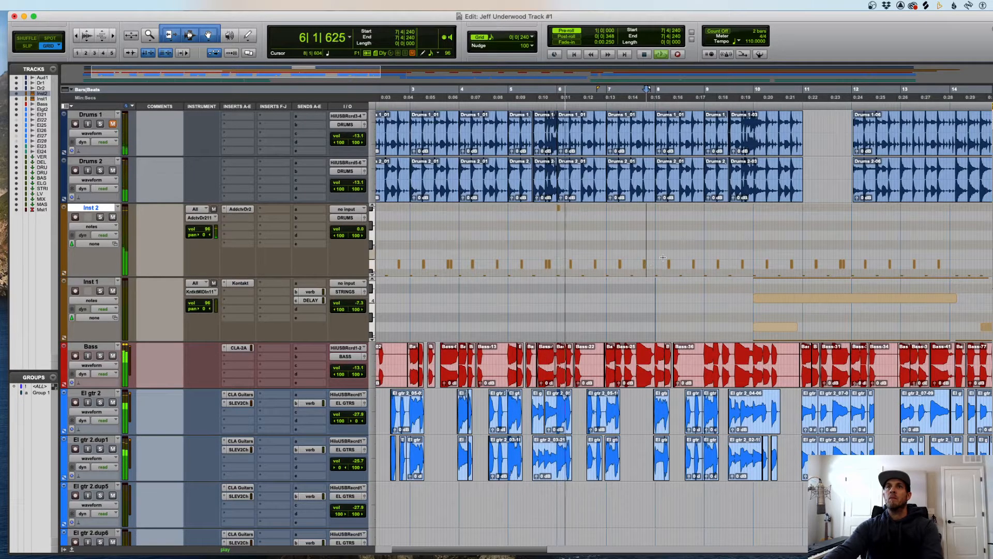
- Add an extra snare note at 9|4|480 and a high accent note at 10|1 on Inst 2
{"action": "left_click", "coordinate": [751, 237]}
{"action": "key", "text": "r"}
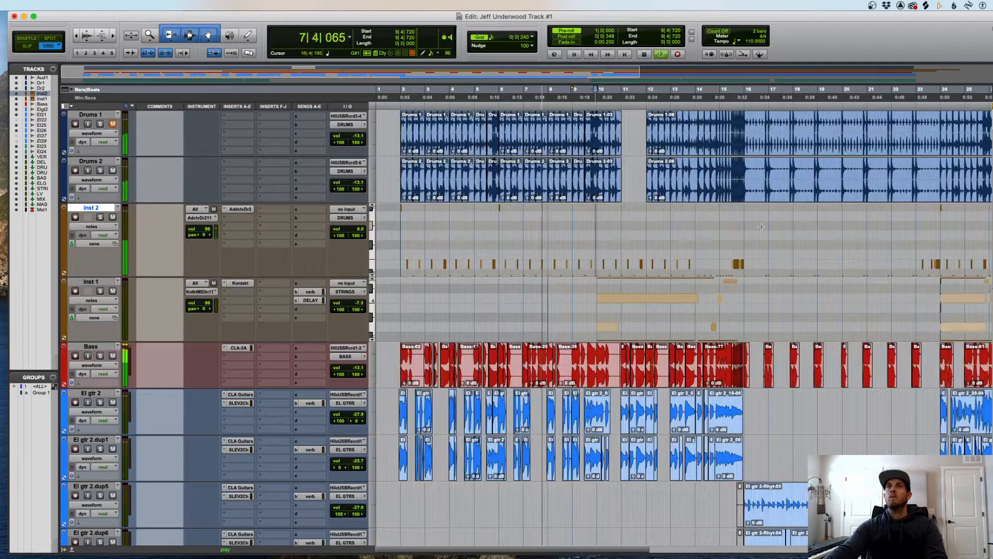
{"action": "scroll", "coordinate": [761, 226], "scroll_direction": "up", "scroll_amount": 2}
{"action": "key", "text": "t"}
{"action": "key", "text": "t"}
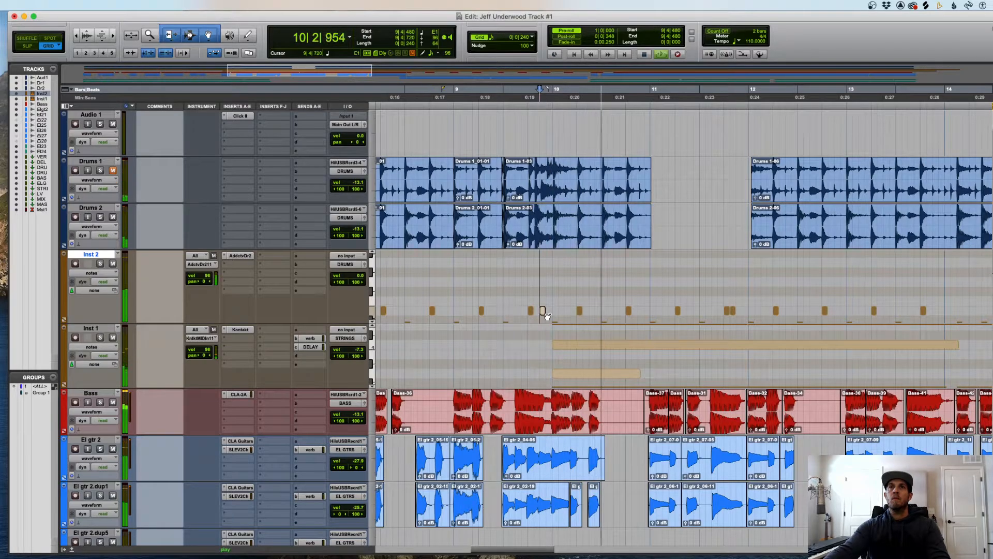
{"action": "key", "text": "space"}
{"action": "left_click", "coordinate": [542, 311]}
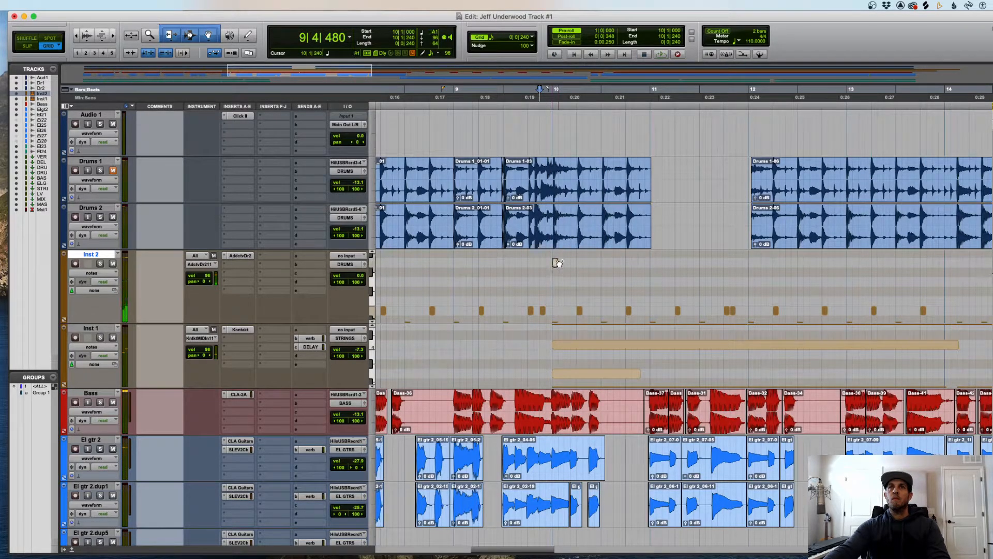
- Move the extra snare note before bar 10 on Inst 2 to 9|4|240 and play it back
{"action": "left_click_drag", "start_coordinate": [542, 313], "coordinate": [536, 313]}
{"action": "key", "text": "t"}
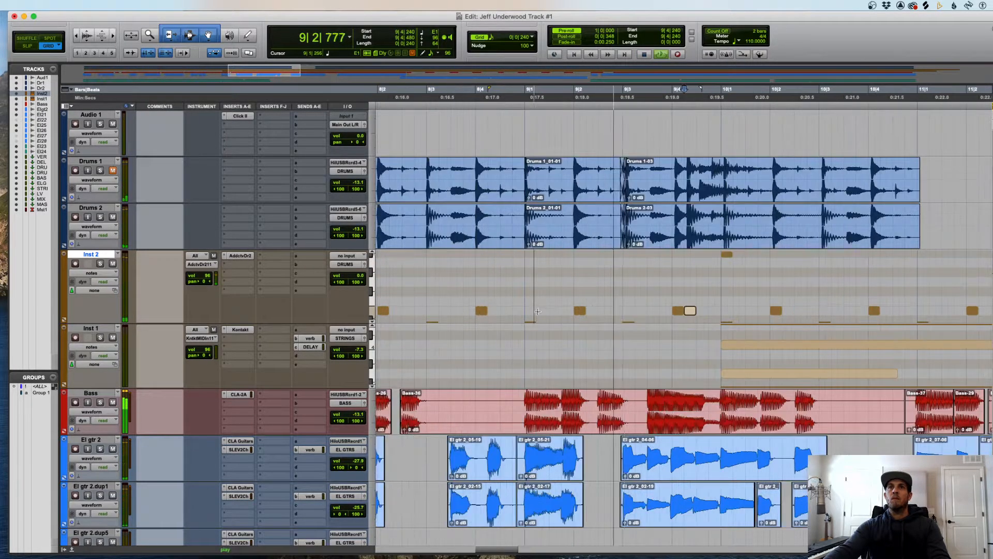
{"action": "key", "text": "r"}
{"action": "key", "text": "r"}
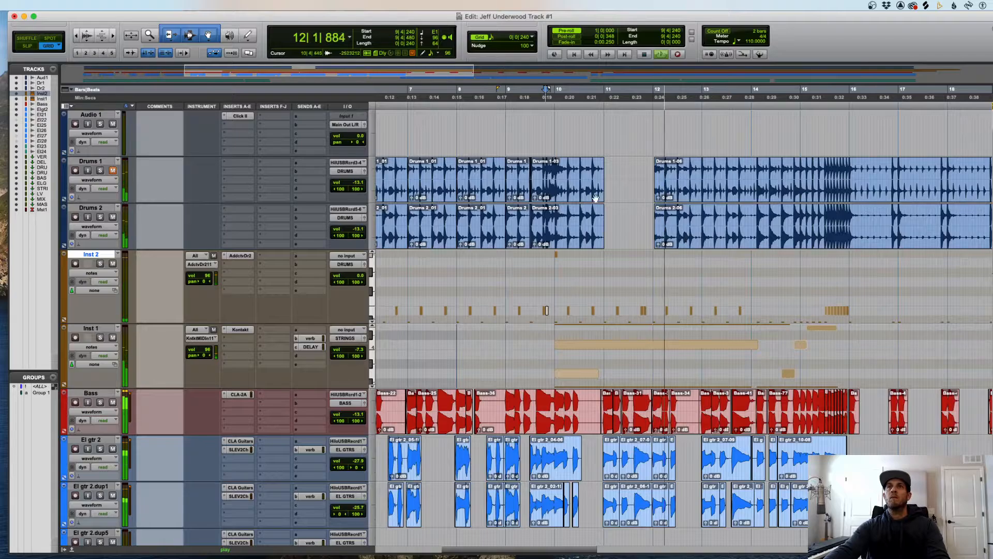
- Extend the start of the long Drums 1-06 and Drums 2-06 clips back to 11|1 to close the gap
{"action": "left_click", "coordinate": [667, 188]}
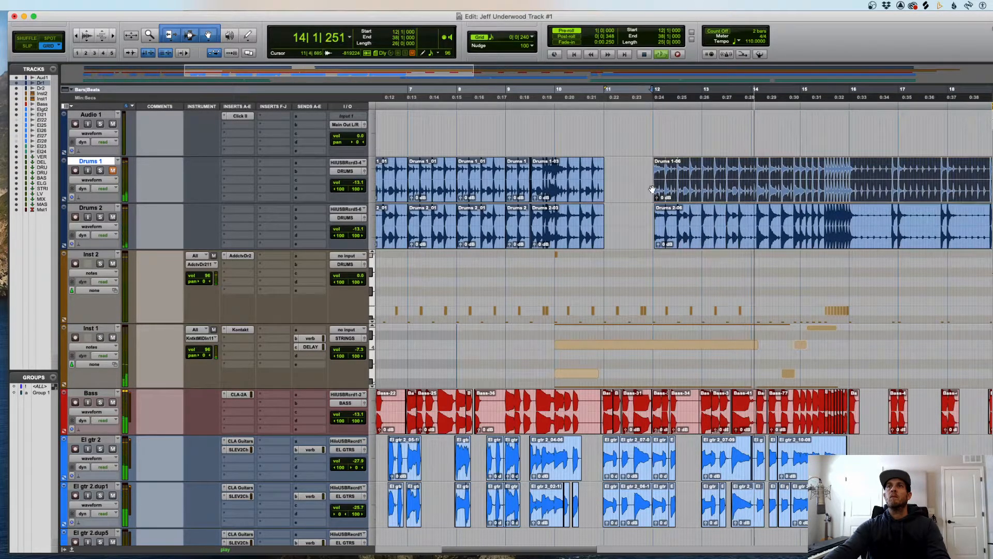
{"action": "key", "text": "space"}
{"action": "left_click_drag", "start_coordinate": [654, 184], "coordinate": [605, 179]}
{"action": "left_click", "coordinate": [589, 170]}
{"action": "key", "text": "t"}
{"action": "key", "text": "space"}
{"action": "left_click_drag", "start_coordinate": [817, 225], "coordinate": [716, 226]}
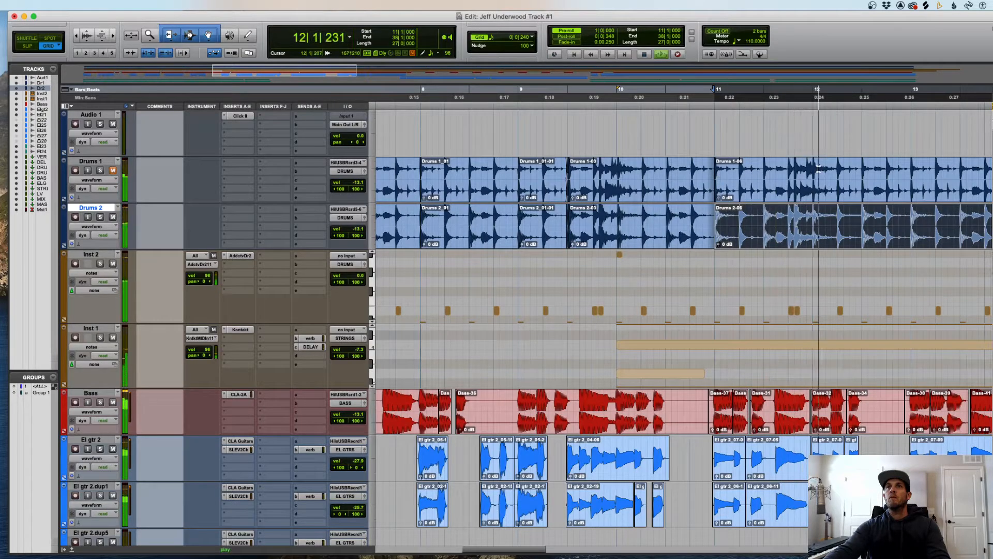
- Play back the joined drum clips around bars 10 to 14 and compare the fills with the Inst 2 notes
{"action": "left_click_drag", "start_coordinate": [819, 169], "coordinate": [539, 236]}
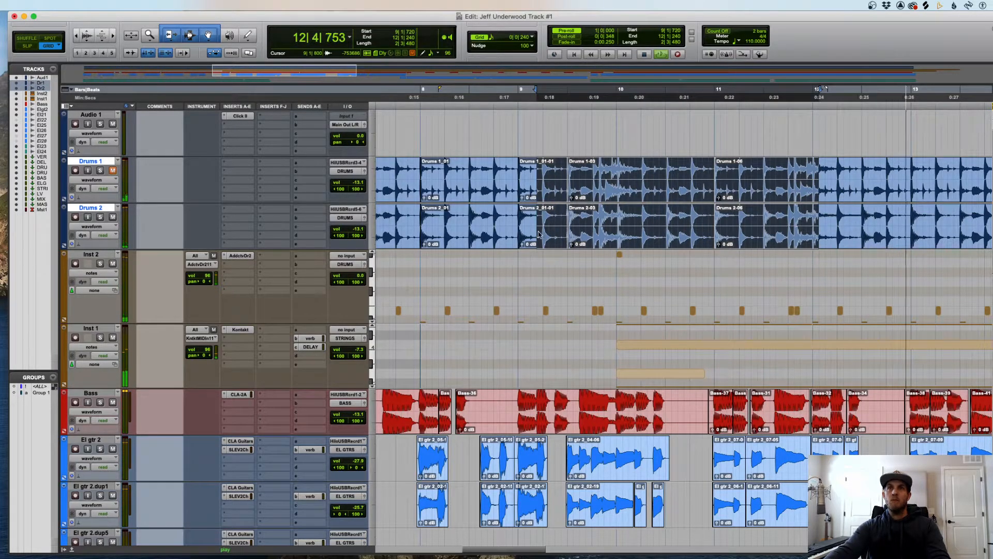
{"action": "left_click", "coordinate": [683, 284]}
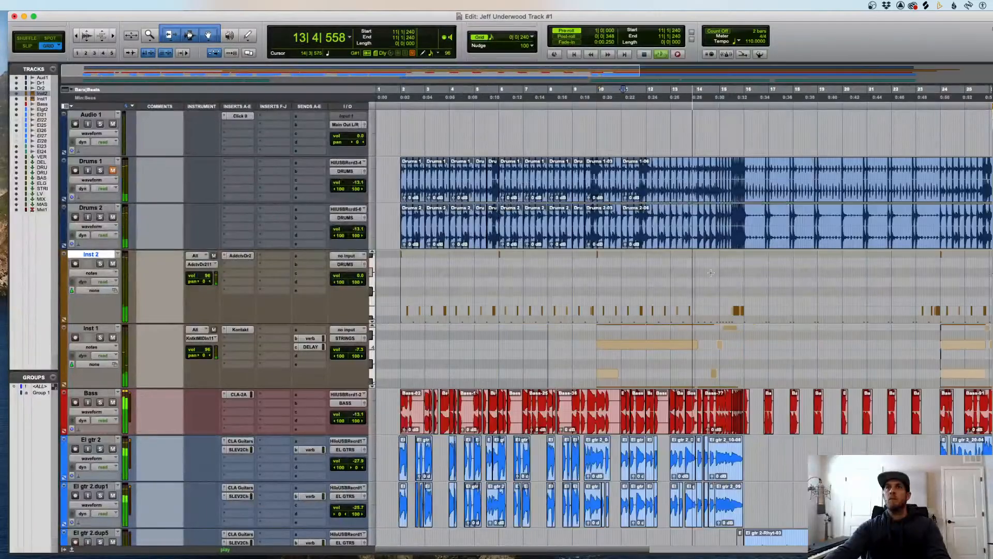
{"action": "key", "text": "r"}
{"action": "key", "text": "r"}
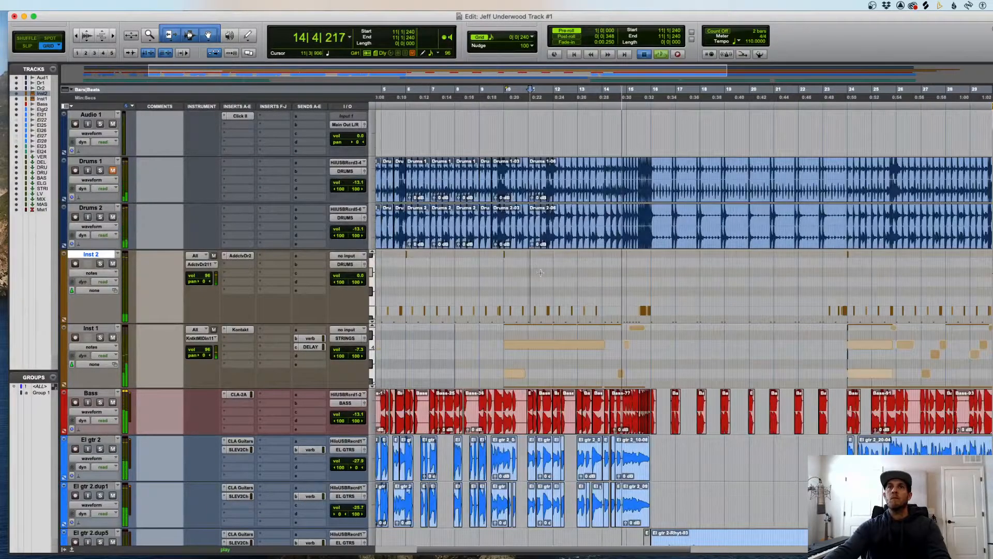
{"action": "key", "text": "space"}
{"action": "left_click", "coordinate": [521, 275]}
{"action": "key", "text": "t"}
{"action": "key", "text": "space"}
{"action": "key", "text": "t"}
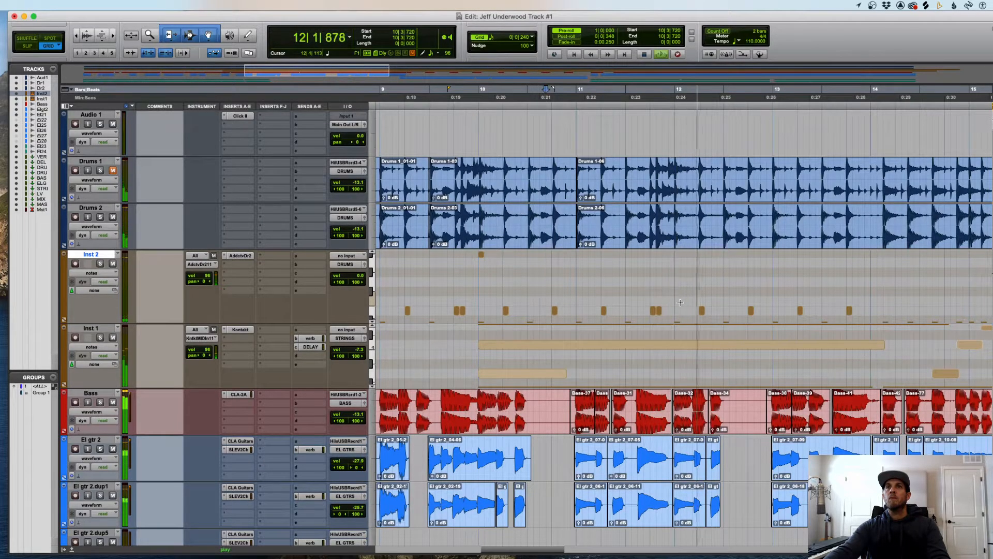
{"action": "key", "text": "r"}
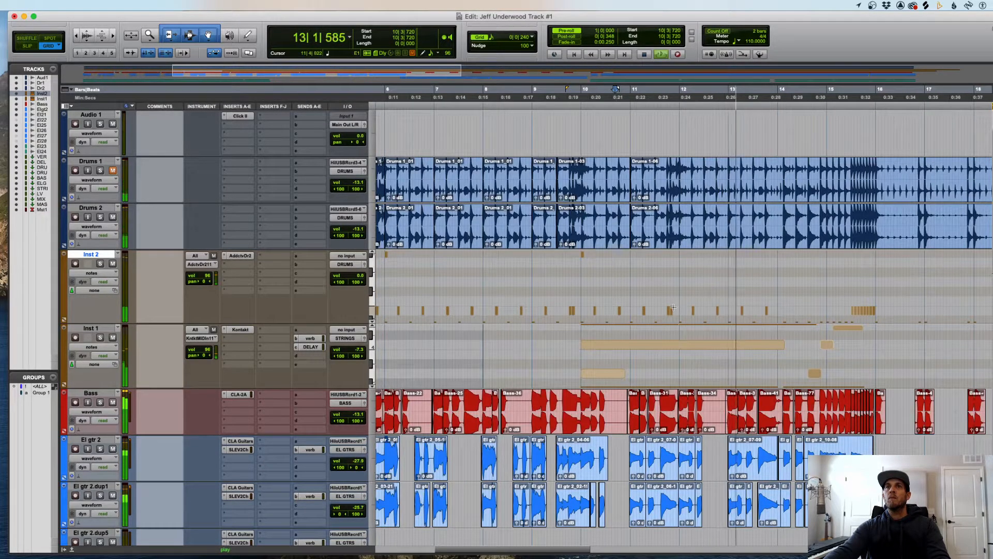
{"action": "key", "text": "r"}
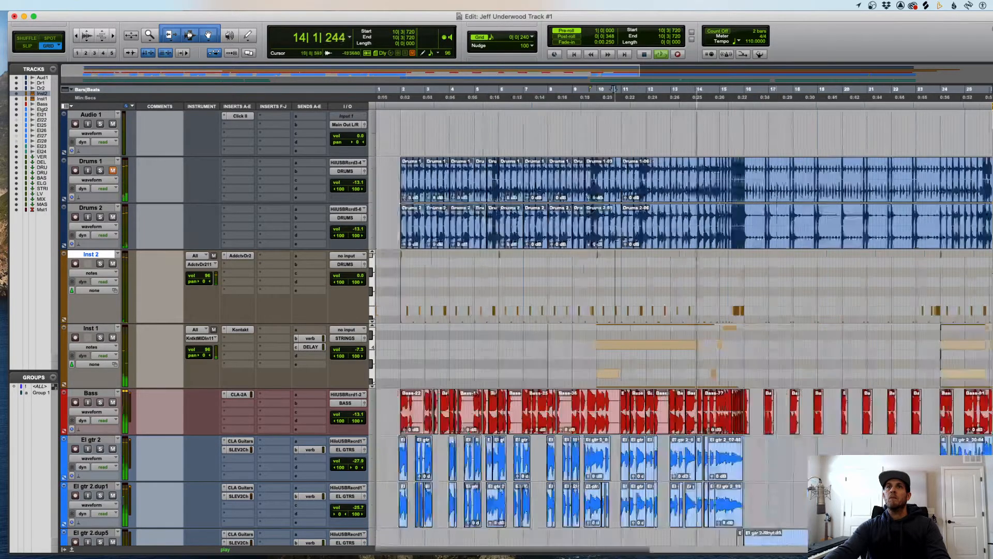
- Copy the two-bar drum block from 4|1 to 6|1 on Drums 1 and Drums 2 to 10|1
{"action": "left_click", "coordinate": [459, 241]}
{"action": "left_click", "coordinate": [488, 196], "text": "shift"}
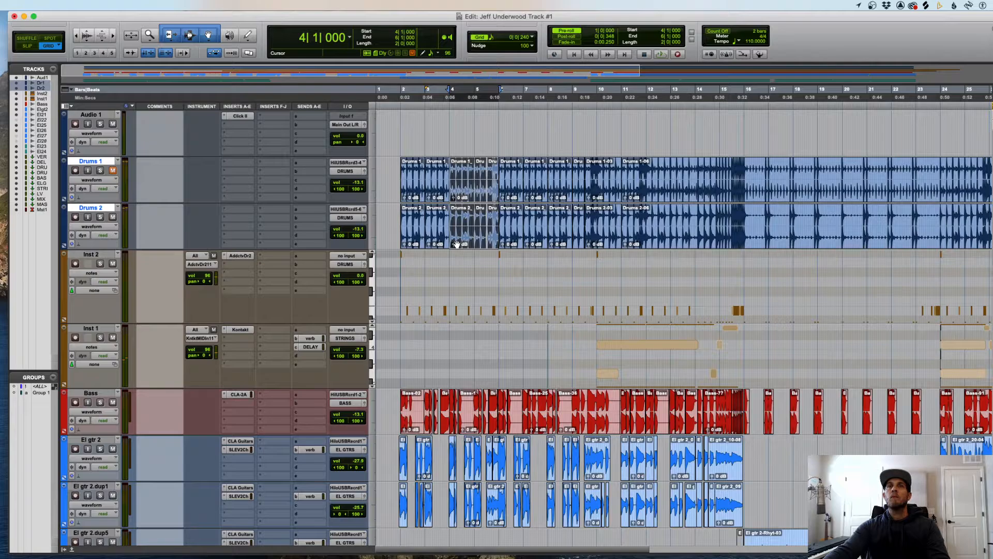
{"action": "key", "text": "t"}
{"action": "key", "text": "t"}
{"action": "key", "text": "t"}
{"action": "key", "text": "t"}
{"action": "key", "text": "t"}
{"action": "key", "text": "t"}
{"action": "key", "text": "t"}
{"action": "key", "text": "t"}
{"action": "key", "text": "t"}
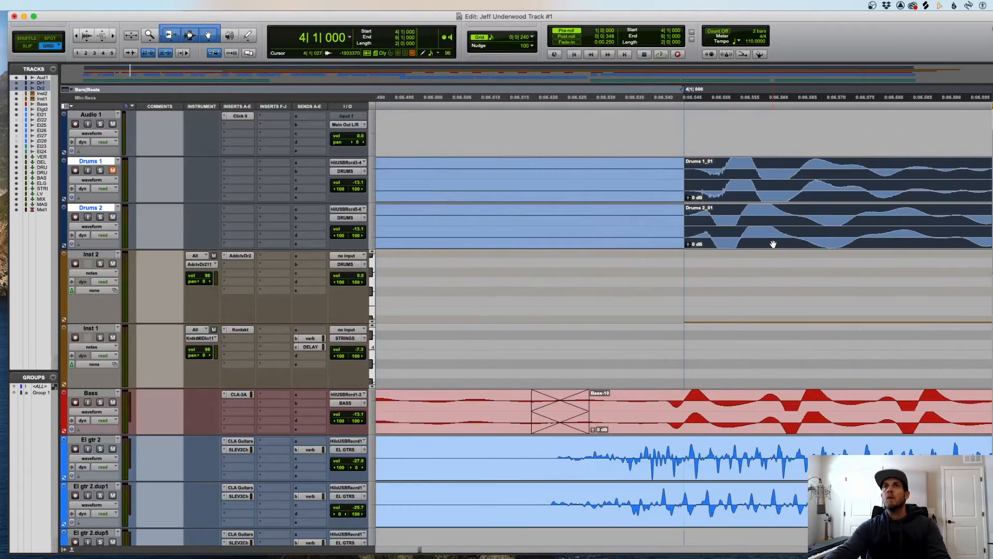
{"action": "key", "text": "r"}
{"action": "key", "text": "r"}
{"action": "key", "text": "r"}
{"action": "key", "text": "r"}
{"action": "key", "text": "r"}
{"action": "key", "text": "r"}
{"action": "key", "text": "r"}
{"action": "key", "text": "r"}
{"action": "key", "text": "r"}
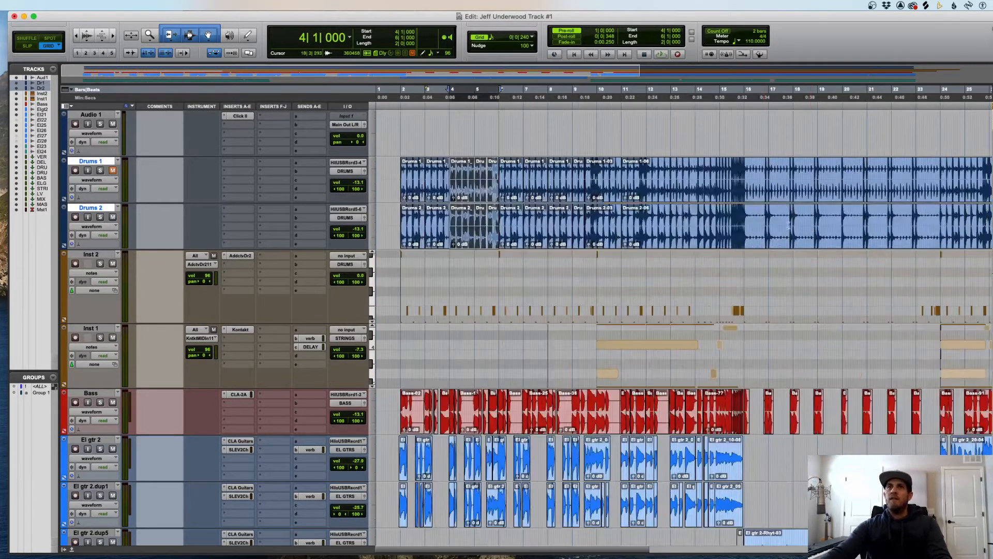
{"action": "left_click_drag", "start_coordinate": [460, 244], "coordinate": [608, 236]}
{"action": "key", "text": "t"}
{"action": "key", "text": "t"}
{"action": "key", "text": "t"}
{"action": "key", "text": "t"}
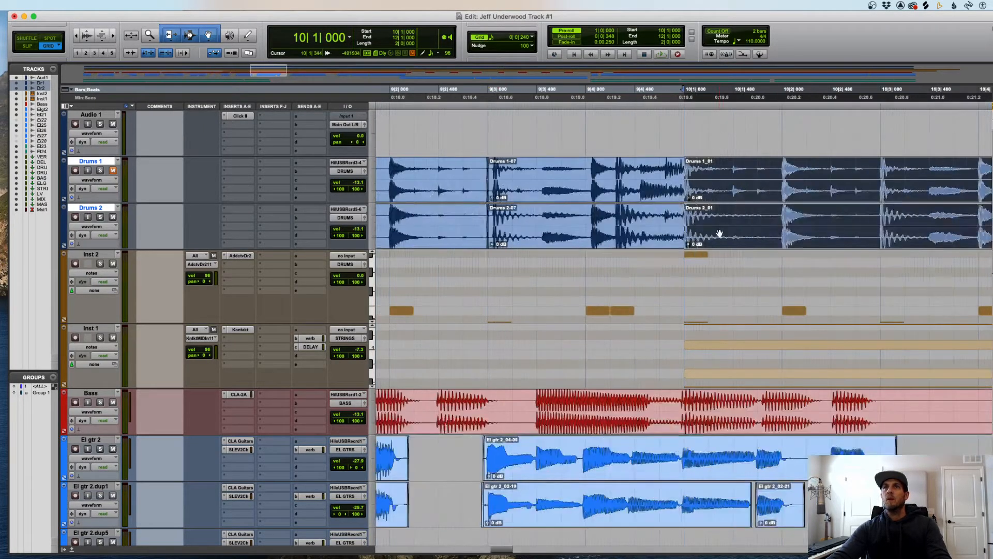
- Move the copied two-bar drum block on Drums 1 and Drums 2 from 10|1 to 12|1 and play it back
{"action": "key", "text": "space"}
{"action": "key", "text": "r"}
{"action": "key", "text": "r"}
{"action": "key", "text": "r"}
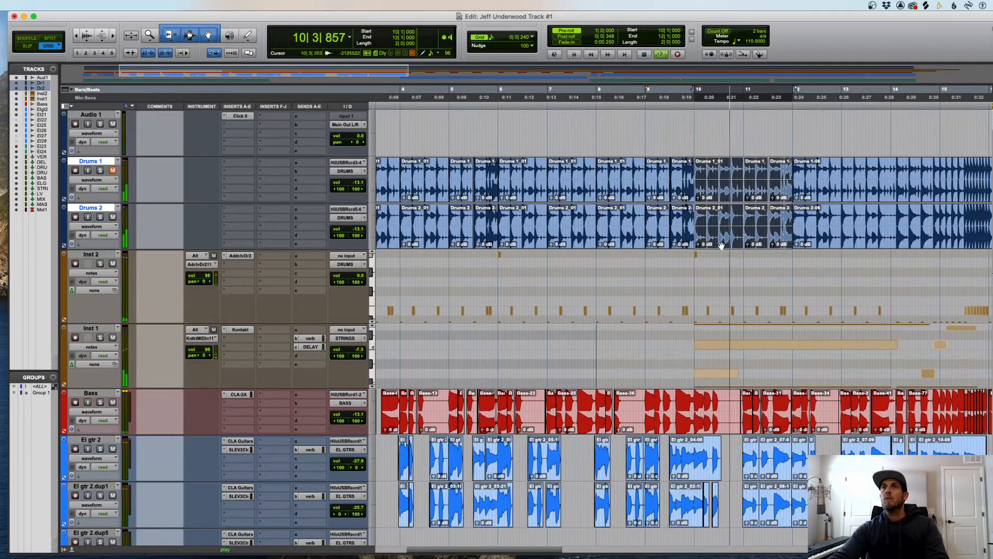
{"action": "left_click_drag", "start_coordinate": [719, 244], "coordinate": [812, 249]}
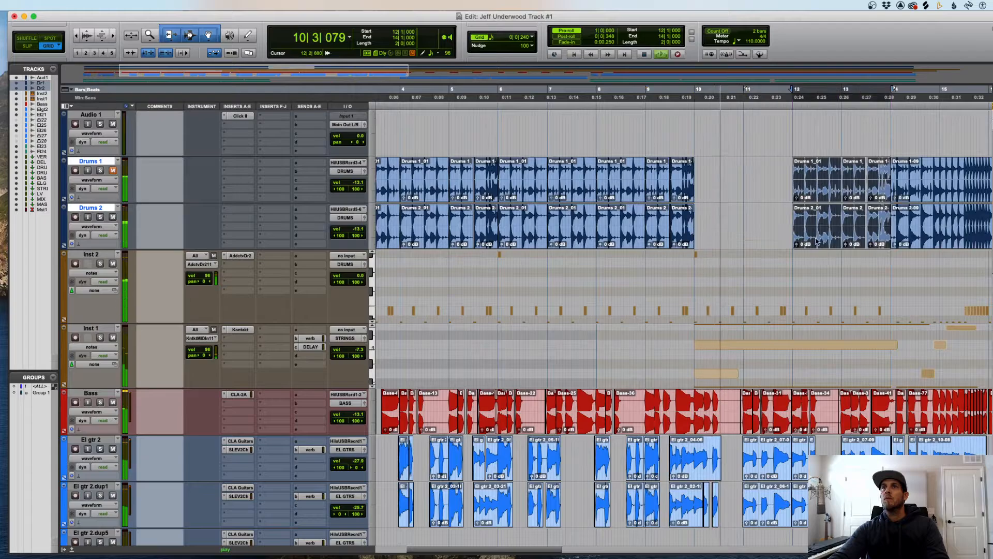
{"action": "key", "text": "space"}
{"action": "left_click", "coordinate": [788, 257]}
{"action": "key", "text": "r"}
{"action": "key", "text": "space"}
- Fill the empty bars 10 and 11 on Drums 1 and Drums 2 with duplicated one-bar groove clips
{"action": "left_click_drag", "start_coordinate": [668, 226], "coordinate": [610, 239]}
{"action": "key", "text": "super+z"}
{"action": "left_click", "coordinate": [660, 195], "text": "shift"}
{"action": "key", "text": "t"}
{"action": "key", "text": "t"}
{"action": "left_click_drag", "start_coordinate": [713, 236], "coordinate": [705, 241]}
{"action": "key", "text": "r"}
{"action": "key", "text": "super+d"}
- Play back the filled drum section and remove the extra snare note at 11|4|240 on Inst 2
{"action": "key", "text": "space"}
{"action": "left_click", "coordinate": [700, 173]}
{"action": "key", "text": "space"}
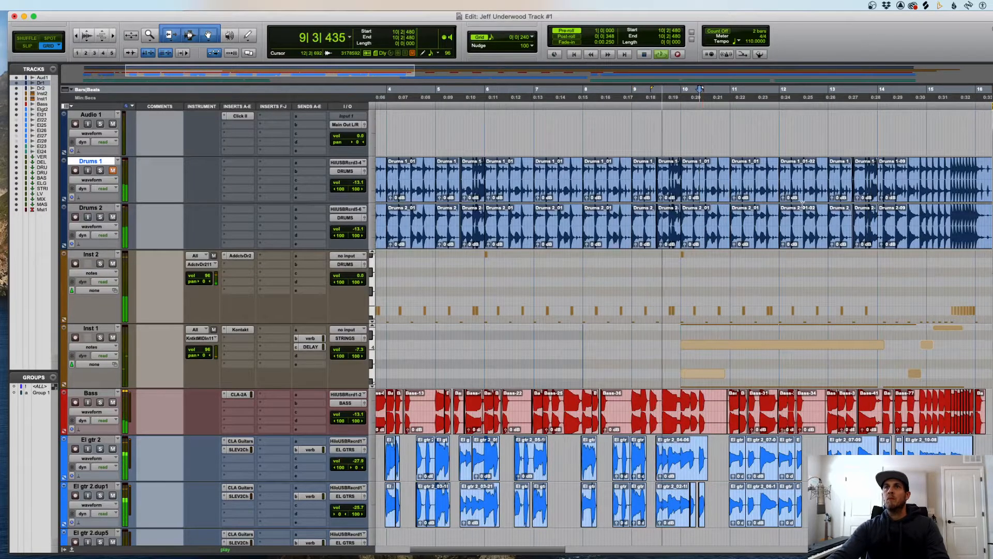
{"action": "scroll", "coordinate": [803, 205], "scroll_direction": "right", "scroll_amount": 5}
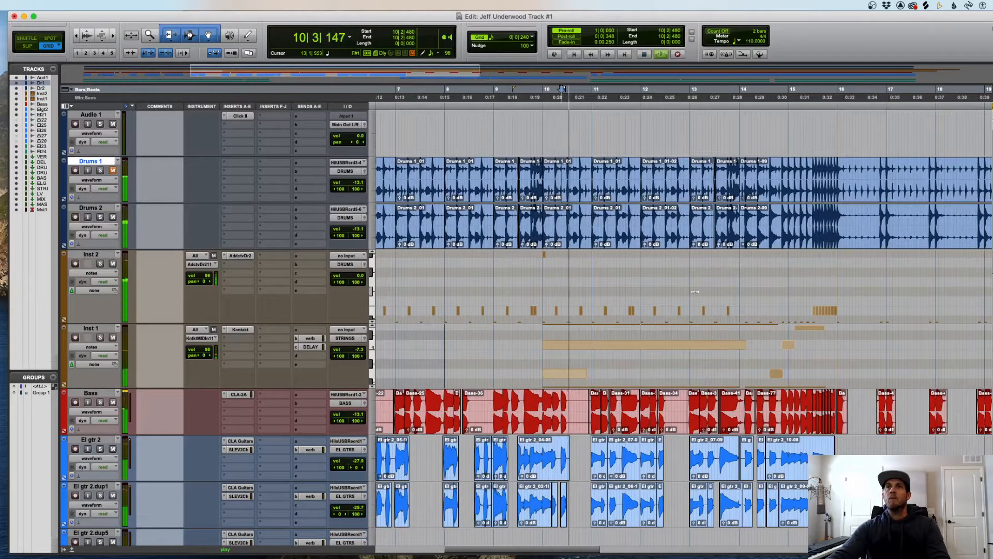
{"action": "left_click", "coordinate": [632, 311]}
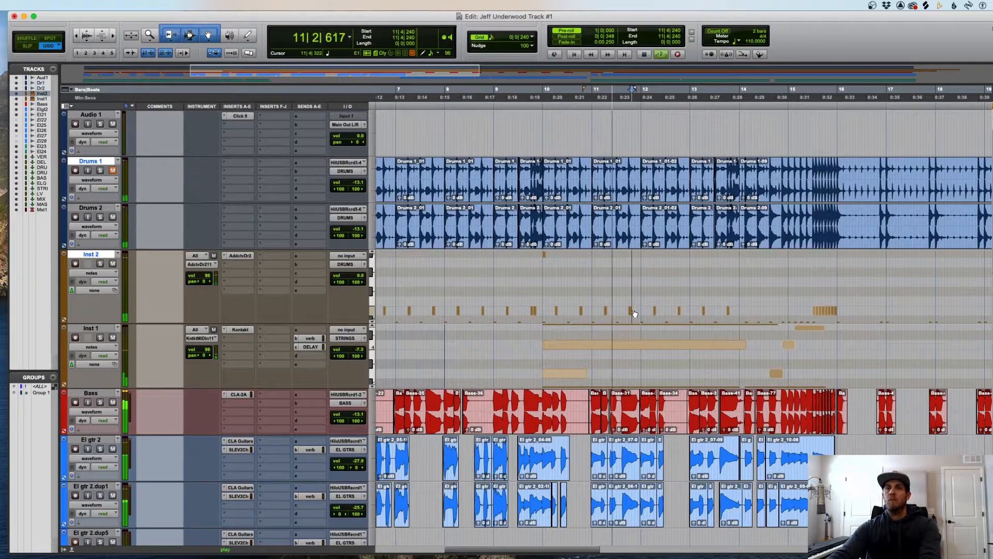
- Add an extra snare note right after the 13|4 snare and a high accent note at 14|1|480 on Inst 2
{"action": "key", "text": "t"}
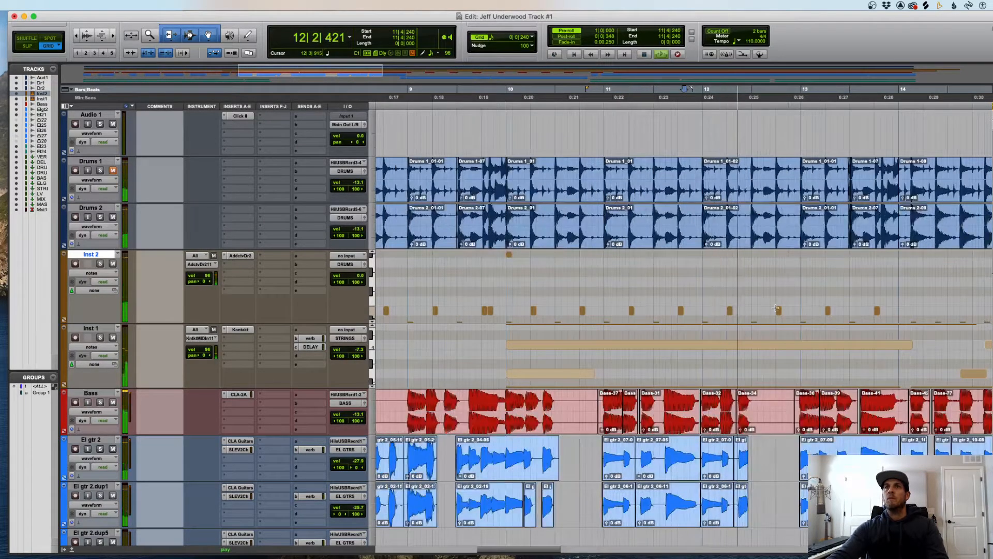
{"action": "scroll", "coordinate": [776, 309], "scroll_direction": "right", "scroll_amount": 5}
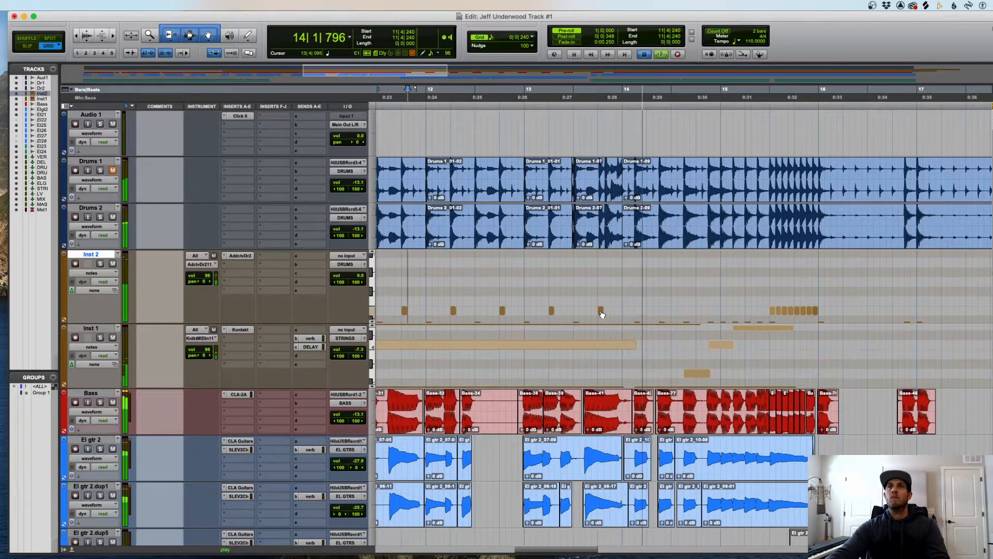
{"action": "key", "text": "space"}
{"action": "left_click", "coordinate": [601, 312]}
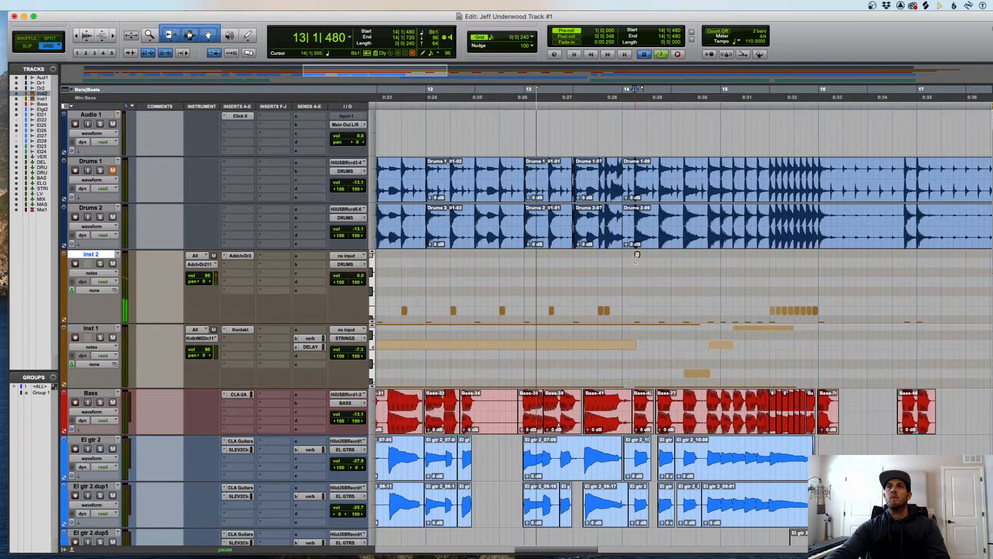
{"action": "key", "text": "t"}
{"action": "scroll", "coordinate": [636, 260], "scroll_direction": "right", "scroll_amount": 5}
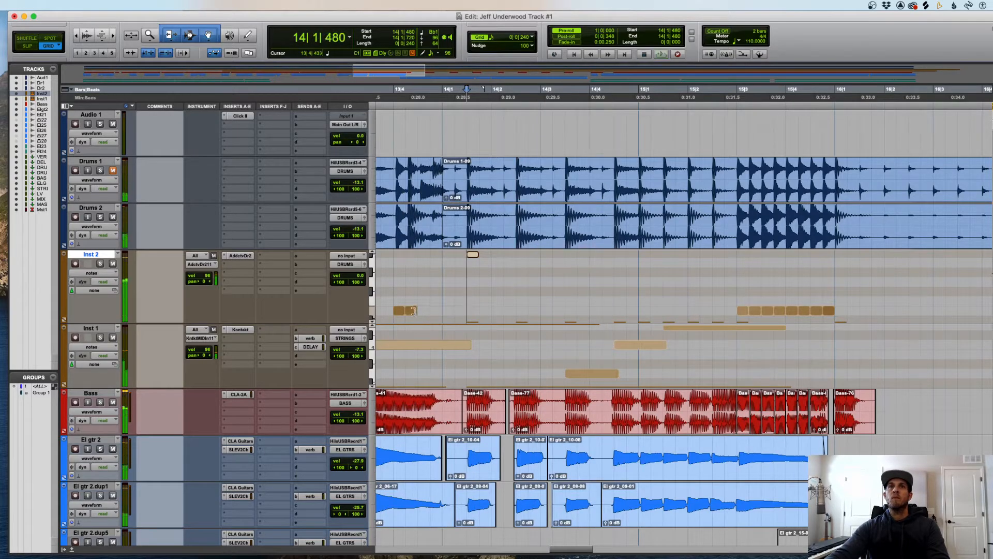
- Extend the bar 13 snare fill on Inst 2 with a hit at 13|4|720 and add high accents at 14|2|480, 14|3|480 and 14|4|480
{"action": "key", "text": "space"}
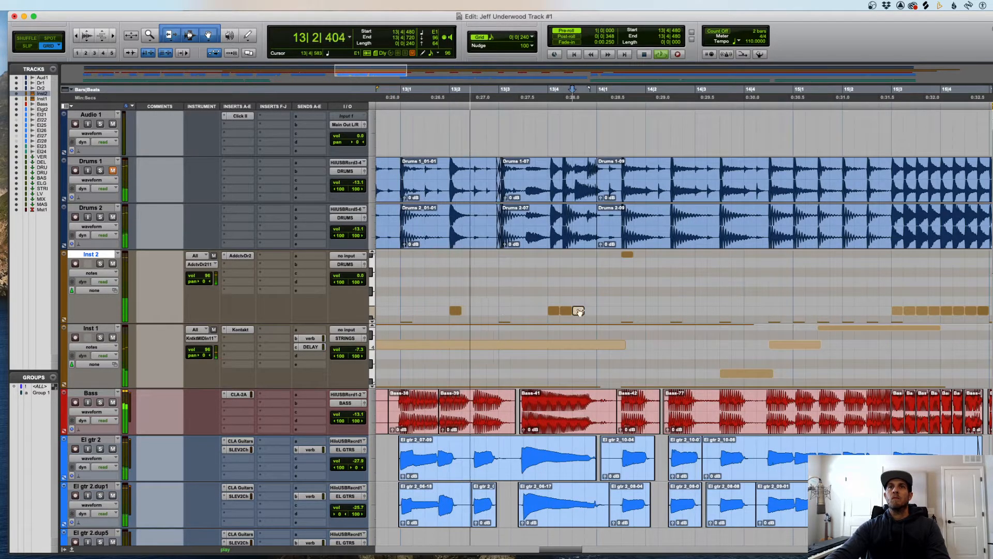
{"action": "left_click_drag", "start_coordinate": [580, 313], "coordinate": [592, 313]}
{"action": "key", "text": "r"}
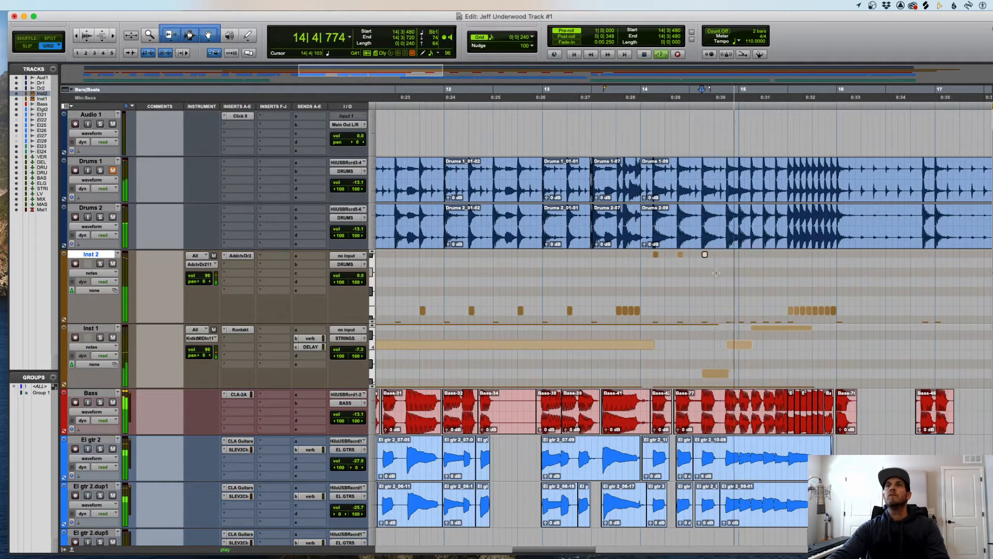
{"action": "key", "text": "space"}
{"action": "key", "text": "space"}
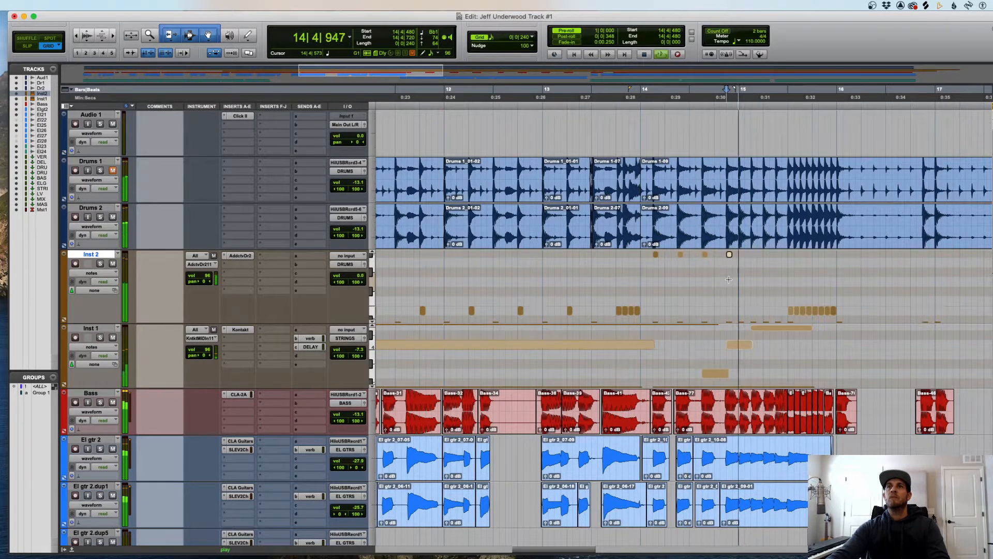
{"action": "scroll", "coordinate": [865, 307], "scroll_direction": "down", "scroll_amount": 5}
{"action": "key", "text": "space"}
- Select the five kick notes on Inst 2 from 15|1|000 to 15|3|000 to check them against the recorded drums
{"action": "left_click", "coordinate": [865, 307]}
{"action": "left_click_drag", "start_coordinate": [808, 260], "coordinate": [735, 271]}
{"action": "key", "text": "t"}
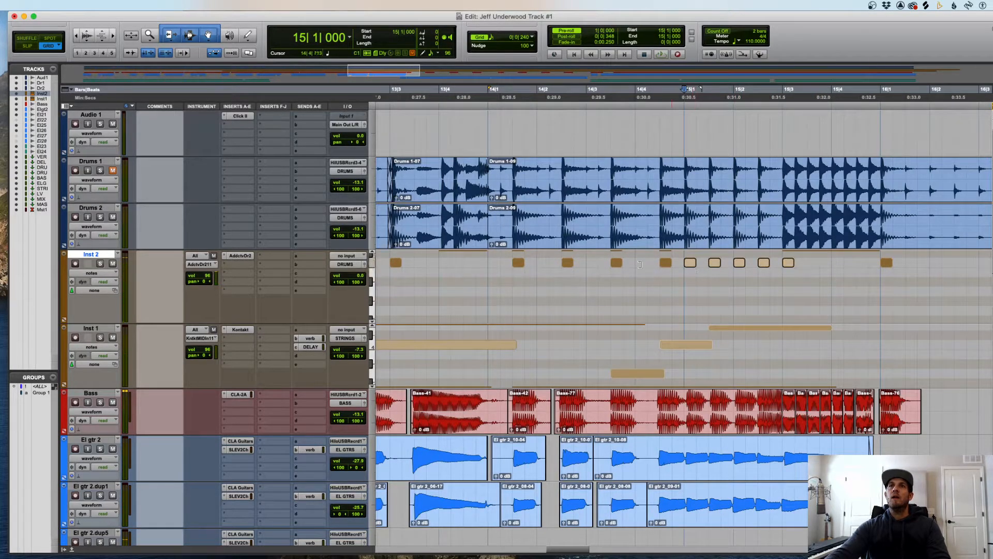
- Show the note velocities on Inst 2 and lower the velocity of the accent note at 14|4|480
{"action": "left_click", "coordinate": [105, 274]}
{"action": "left_click", "coordinate": [104, 282]}
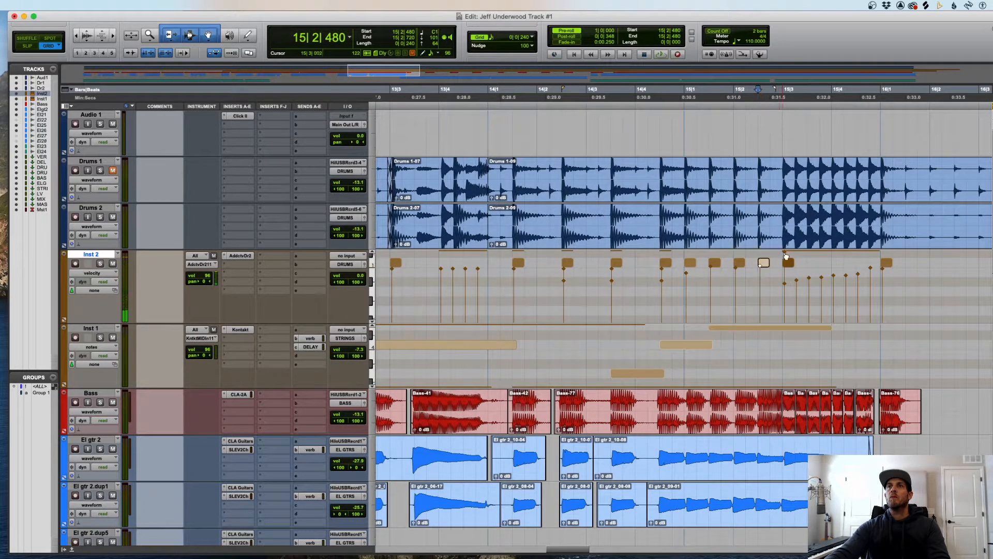
{"action": "left_click", "coordinate": [662, 283]}
- Play back the accents and snare fill of bars 14 and 15 and continue into the sparse section from bar 16
{"action": "key", "text": "space"}
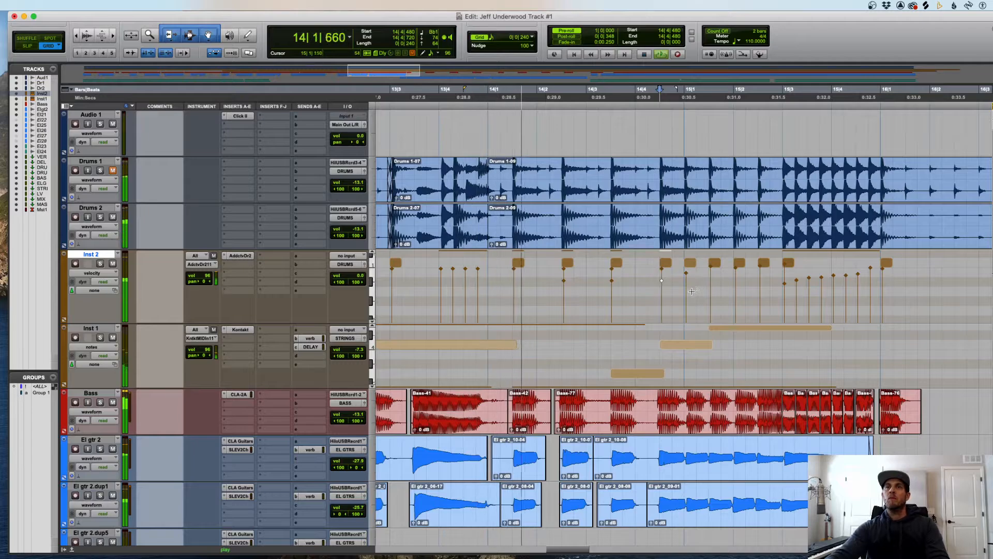
{"action": "key", "text": "r"}
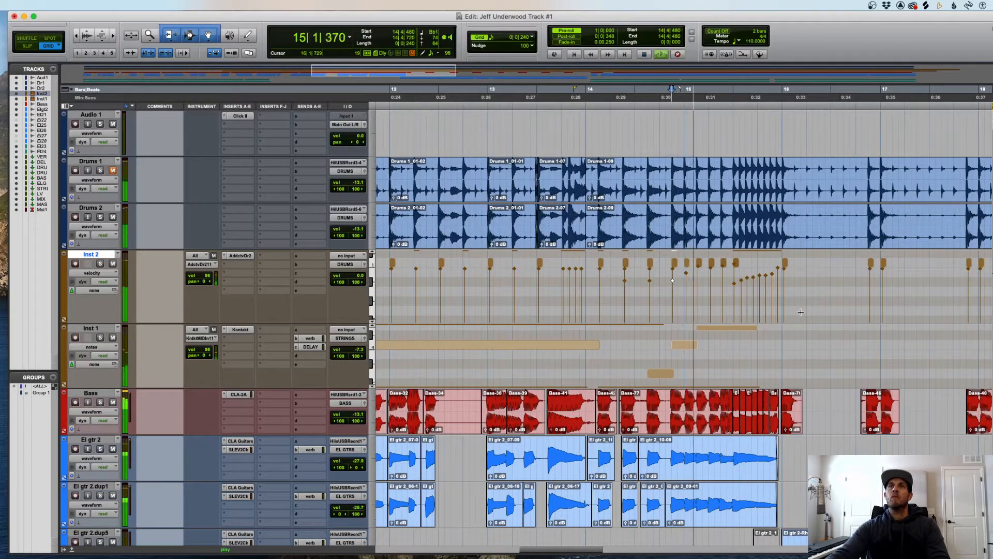
{"action": "key", "text": "r"}
{"action": "key", "text": "r"}
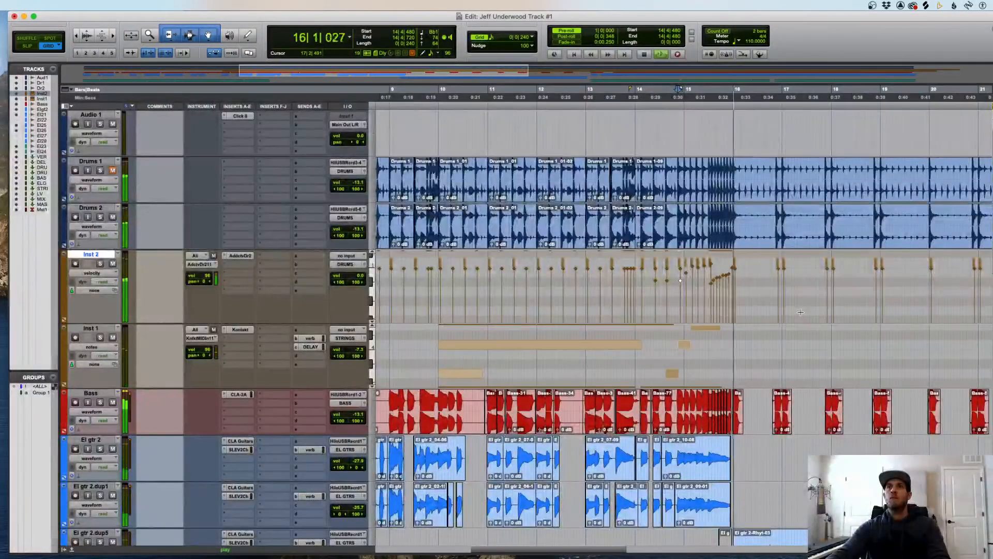
{"action": "key", "text": "t"}
{"action": "key", "text": "t"}
{"action": "key", "text": "t"}
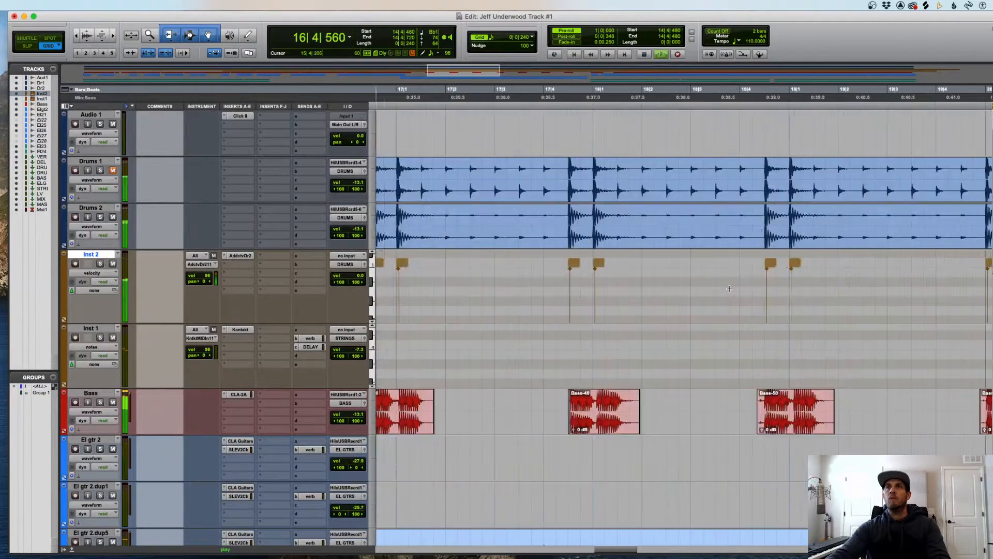
{"action": "key", "text": "r"}
{"action": "key", "text": "r"}
{"action": "key", "text": "r"}
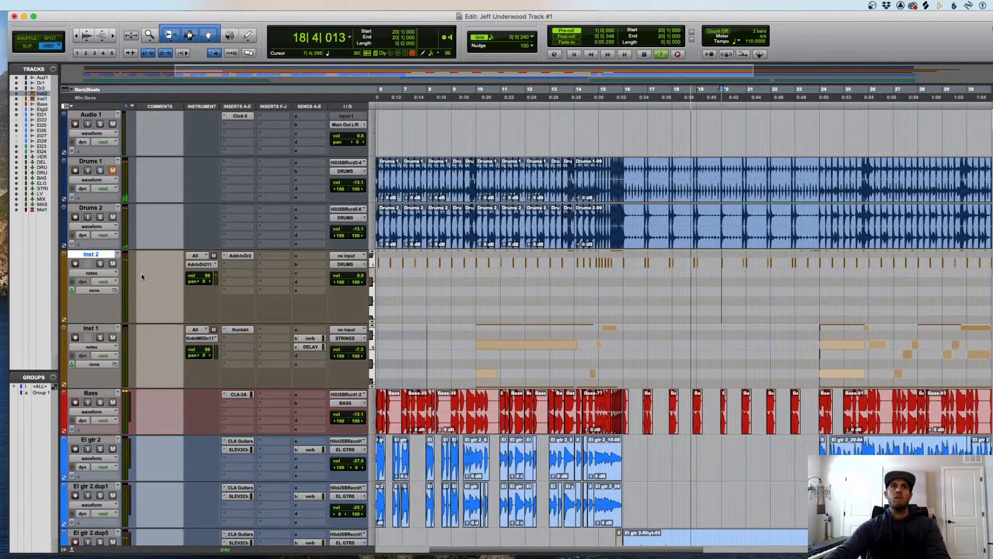
- Set the Inst 2 track view back to notes
{"action": "left_click", "coordinate": [92, 273]}
{"action": "left_click", "coordinate": [95, 277]}
{"action": "left_click", "coordinate": [95, 276]}
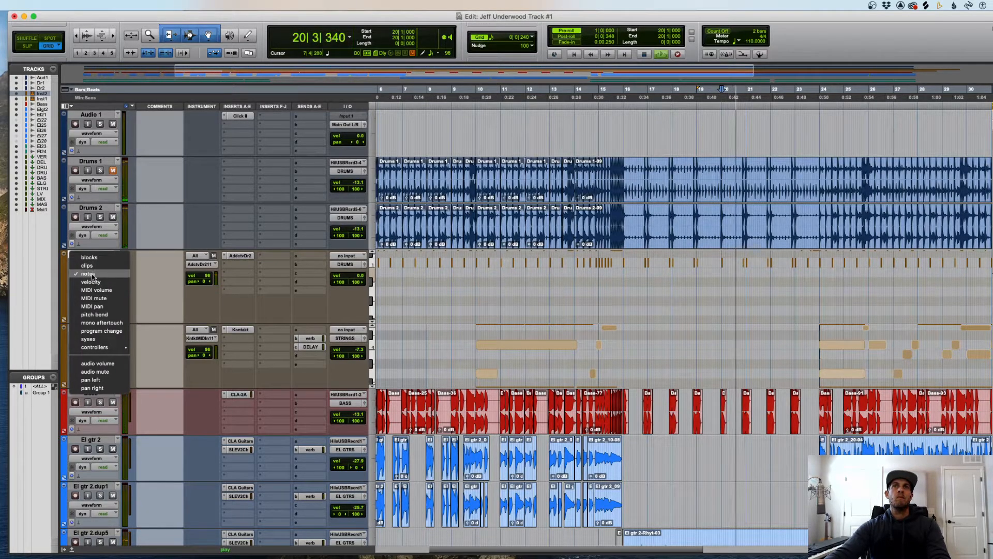
{"action": "left_click", "coordinate": [92, 274]}
- Play on from bar 20 into bar 26 and compare the Inst 2 notes with the recorded drums around bar 24
{"action": "key", "text": "t"}
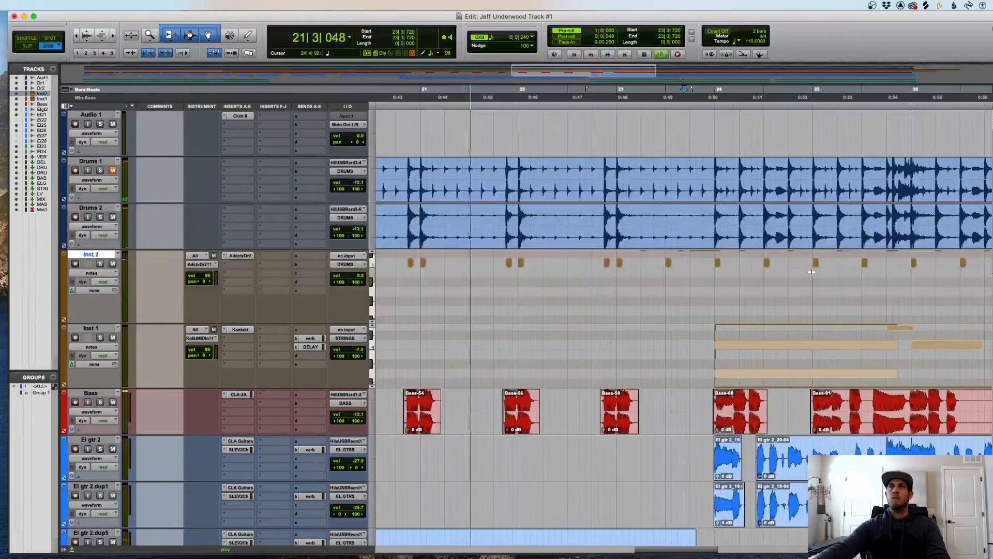
{"action": "key", "text": "r"}
{"action": "scroll", "coordinate": [729, 238], "scroll_direction": "right", "scroll_amount": 3}
{"action": "scroll", "coordinate": [729, 238], "scroll_direction": "right", "scroll_amount": 2}
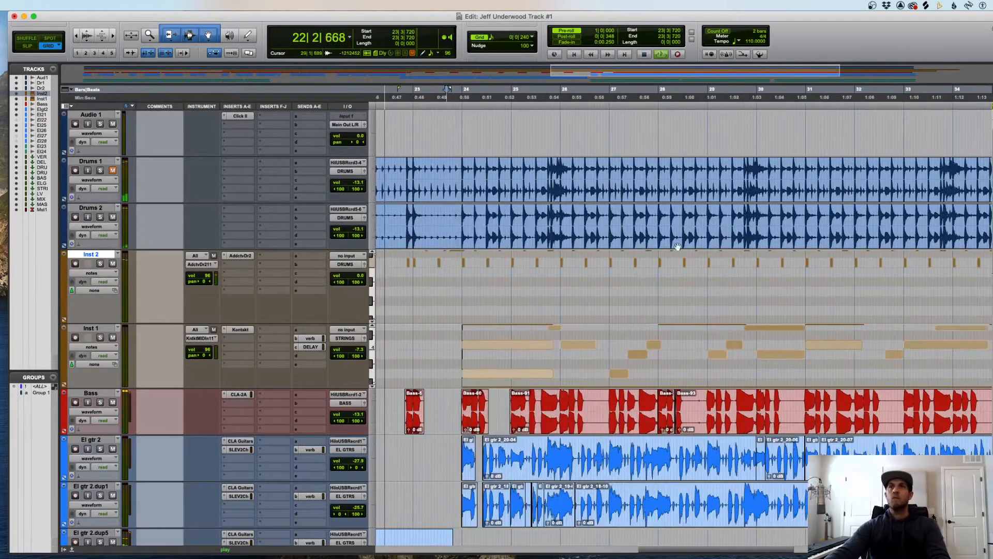
{"action": "key", "text": "r"}
{"action": "key", "text": "t"}
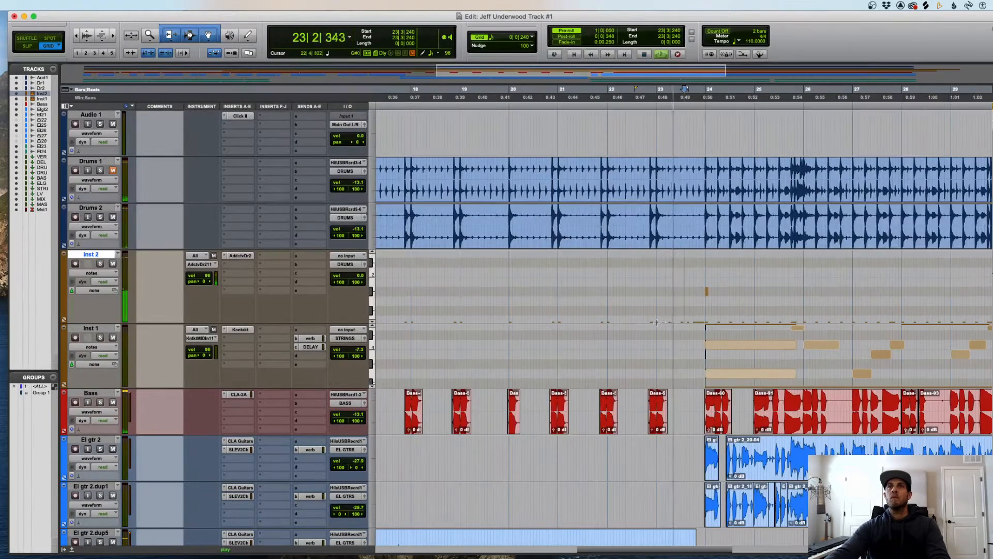
{"action": "key", "text": "r"}
{"action": "key", "text": "r"}
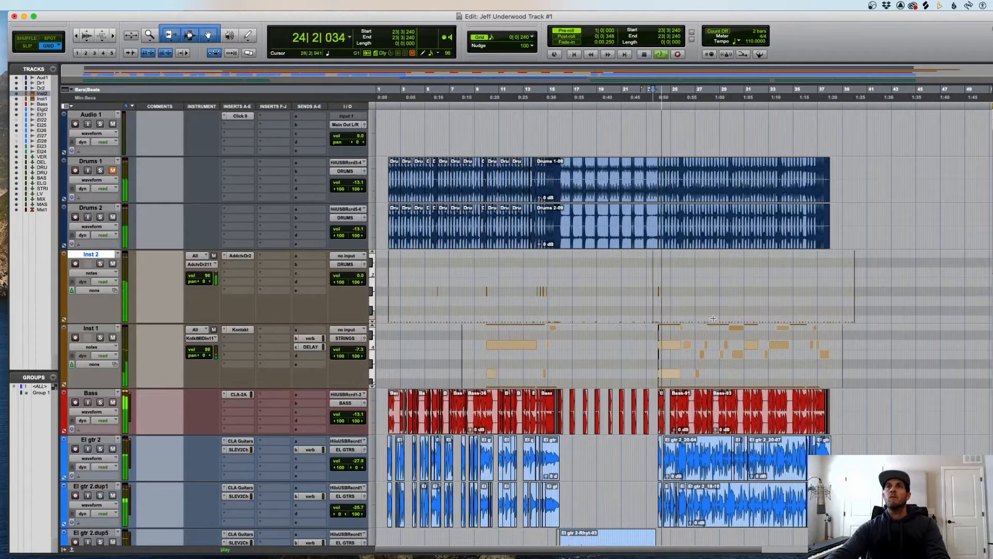
{"action": "key", "text": "t"}
{"action": "key", "text": "t"}
{"action": "key", "text": "t"}
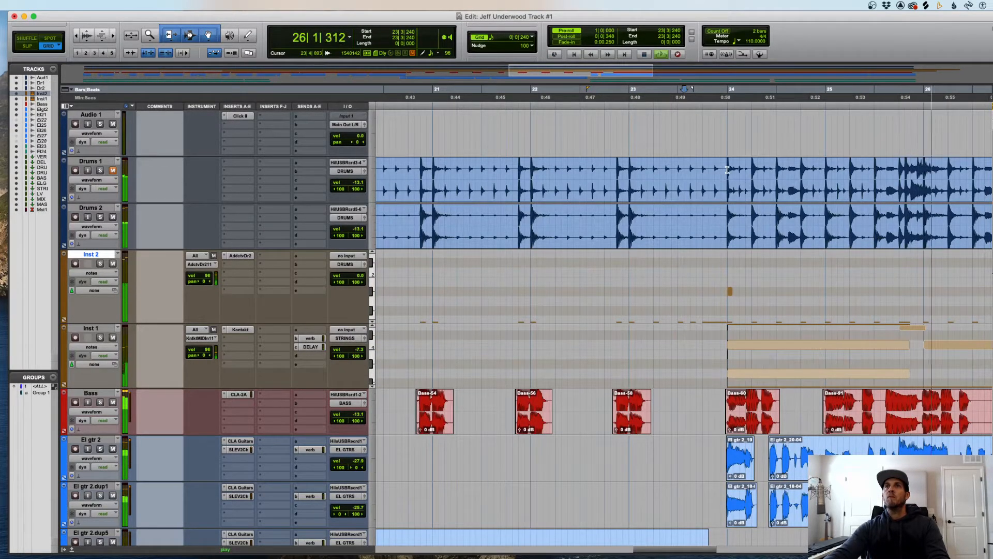
{"action": "key", "text": "space"}
- Duplicate the bar 24 groove on Drums 1 and Drums 2 over bars 25, 26 and 27
{"action": "left_click_drag", "start_coordinate": [728, 178], "coordinate": [822, 229]}
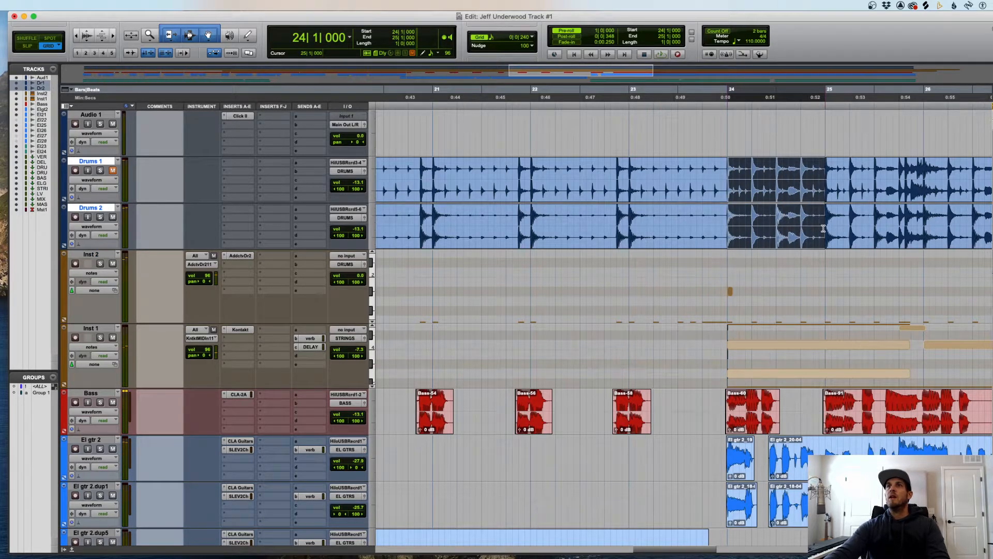
{"action": "key", "text": "r"}
{"action": "key", "text": "super+d"}
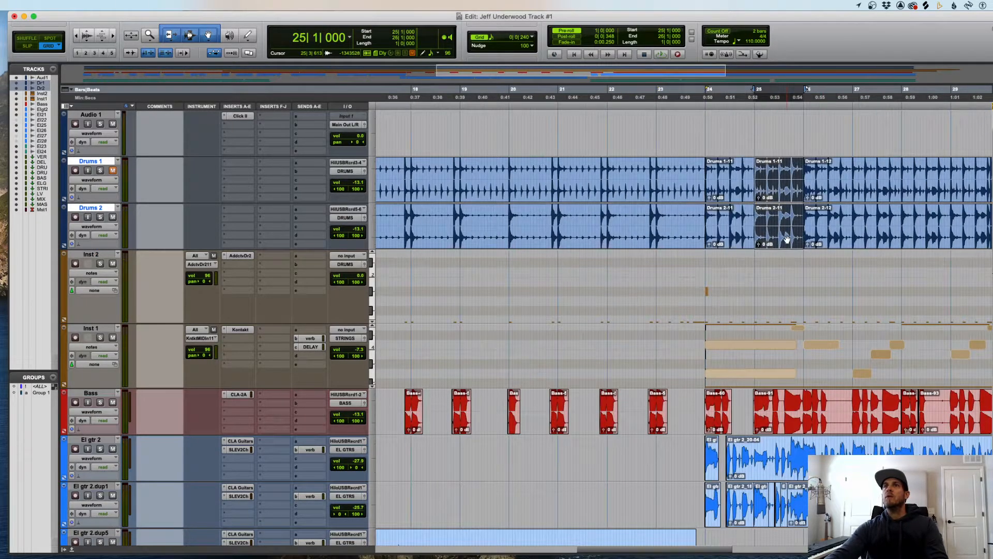
{"action": "key", "text": "super+d"}
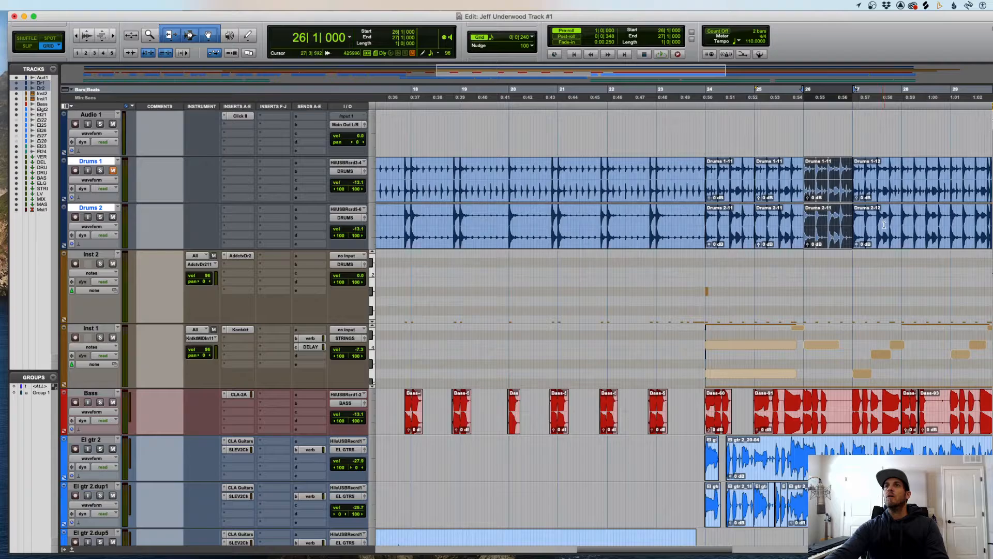
{"action": "key", "text": "super+d"}
- Separate the drum fill from 29|1|240 to 30|1|000 on Drums 1 and Drums 2, copy it into bar 27 and play from bar 26
{"action": "scroll", "coordinate": [884, 225], "scroll_direction": "right", "scroll_amount": 3}
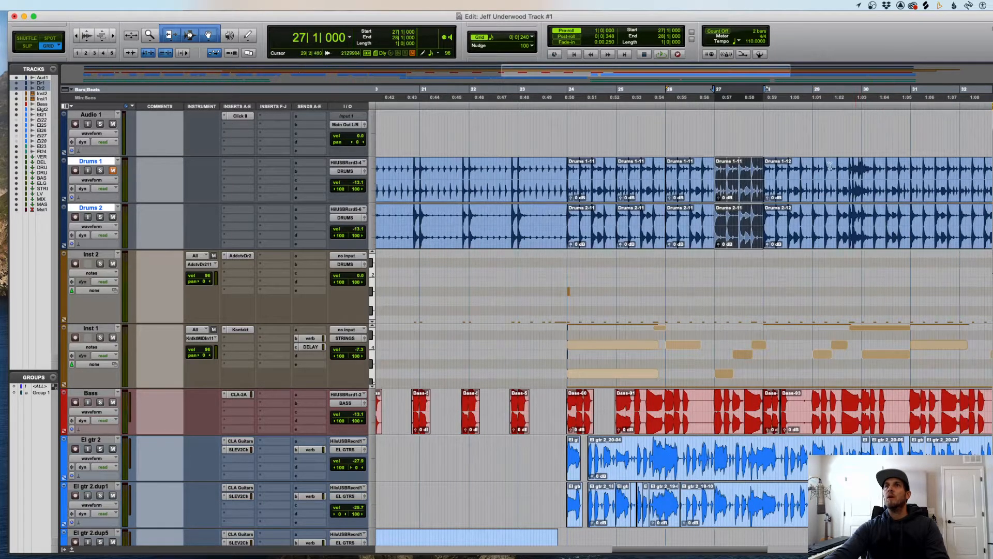
{"action": "left_click_drag", "start_coordinate": [815, 167], "coordinate": [855, 230]}
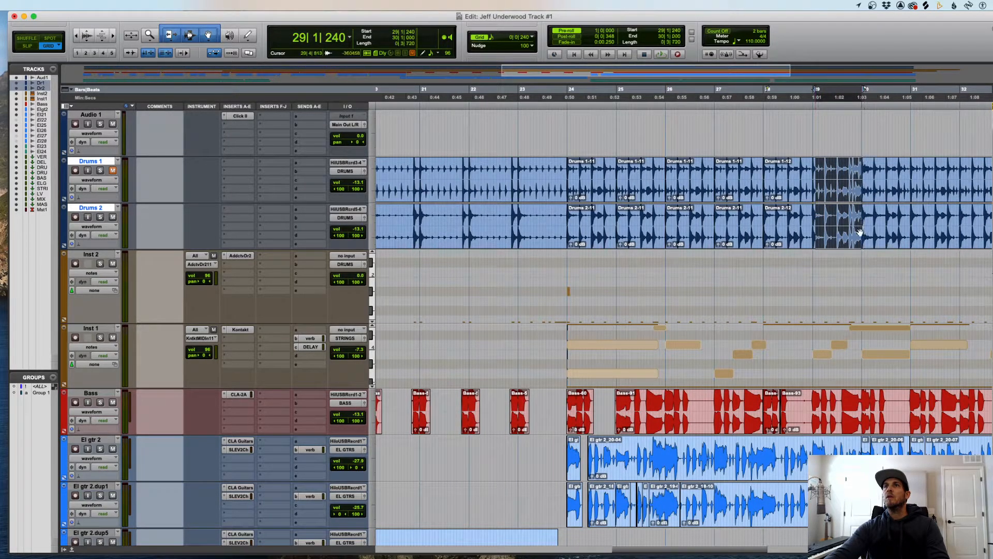
{"action": "key", "text": "super+e"}
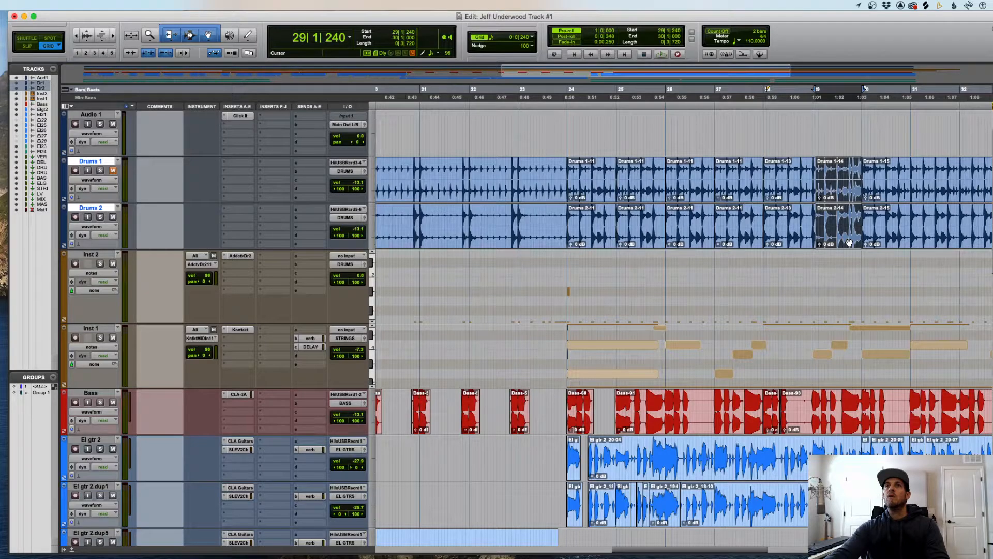
{"action": "left_click_drag", "start_coordinate": [849, 242], "coordinate": [749, 242]}
{"action": "left_click", "coordinate": [696, 176]}
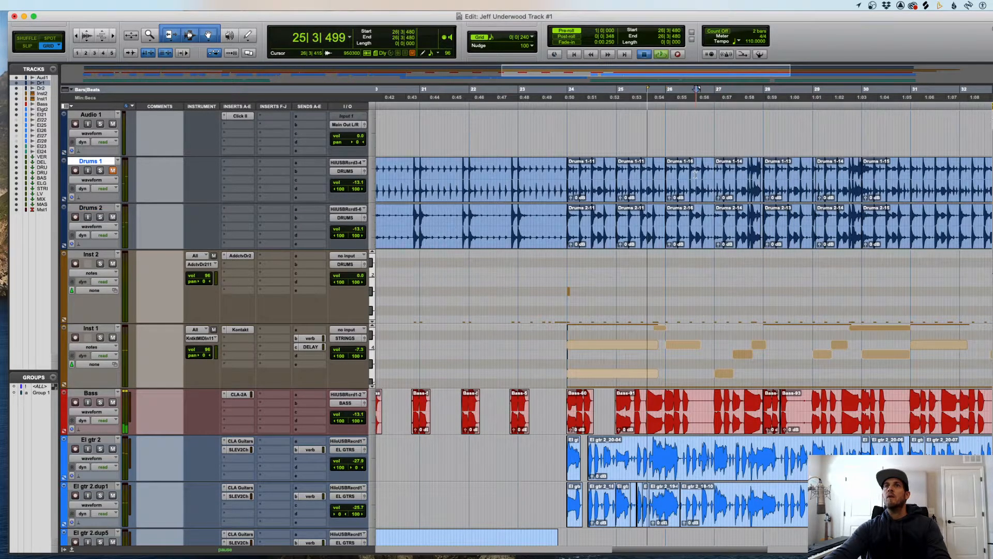
- Delete the extra E1 drum note at 25|4|240 on the Inst 2 track and play back the edit
{"action": "key", "text": "t"}
{"action": "key", "text": "t"}
{"action": "key", "text": "r"}
{"action": "key", "text": "space"}
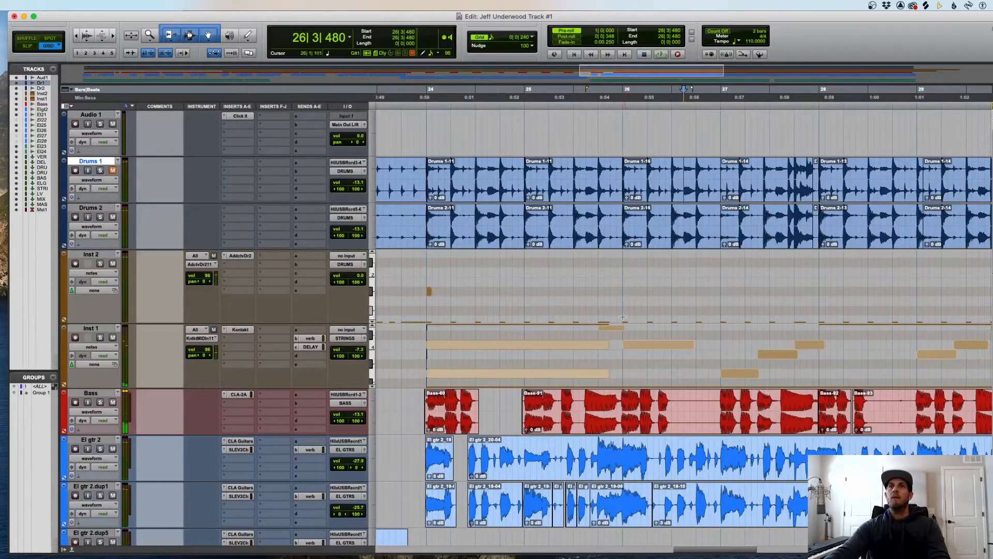
{"action": "left_click_drag", "start_coordinate": [611, 295], "coordinate": [612, 327]}
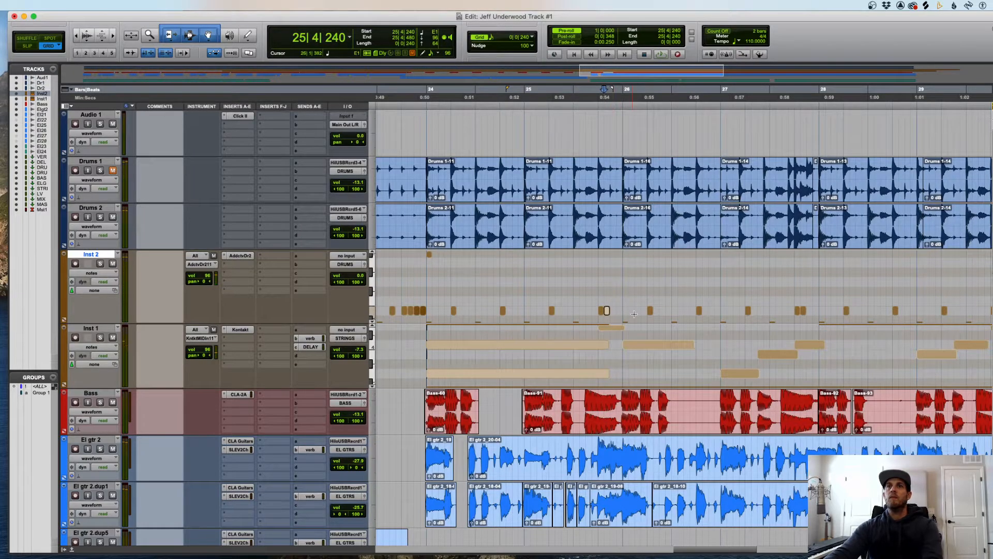
{"action": "key", "text": "space"}
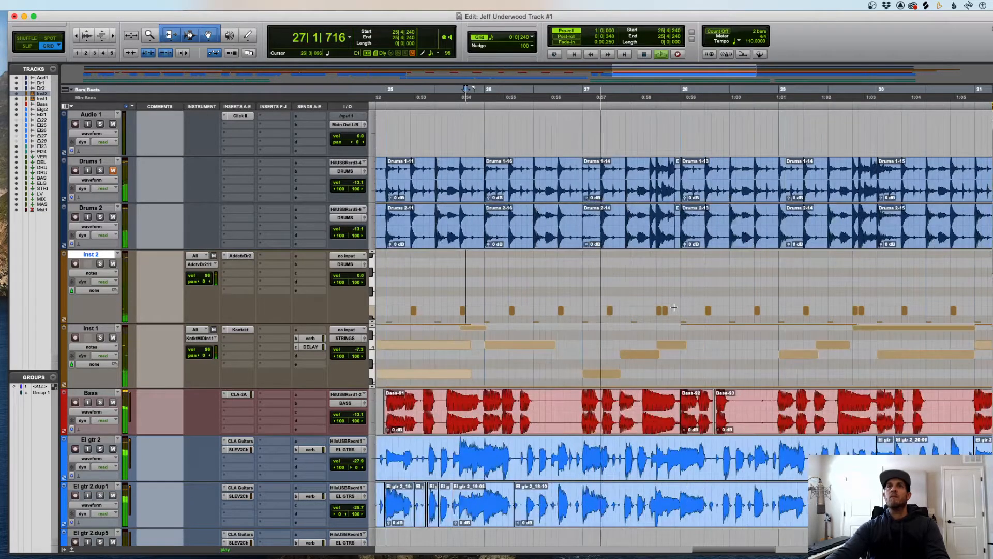
- Audition the groove around bar 27 and add a Bb1 drum note at 28|1|000 on the Inst 2 track
{"action": "key", "text": "space"}
{"action": "left_click", "coordinate": [601, 283]}
{"action": "key", "text": "space"}
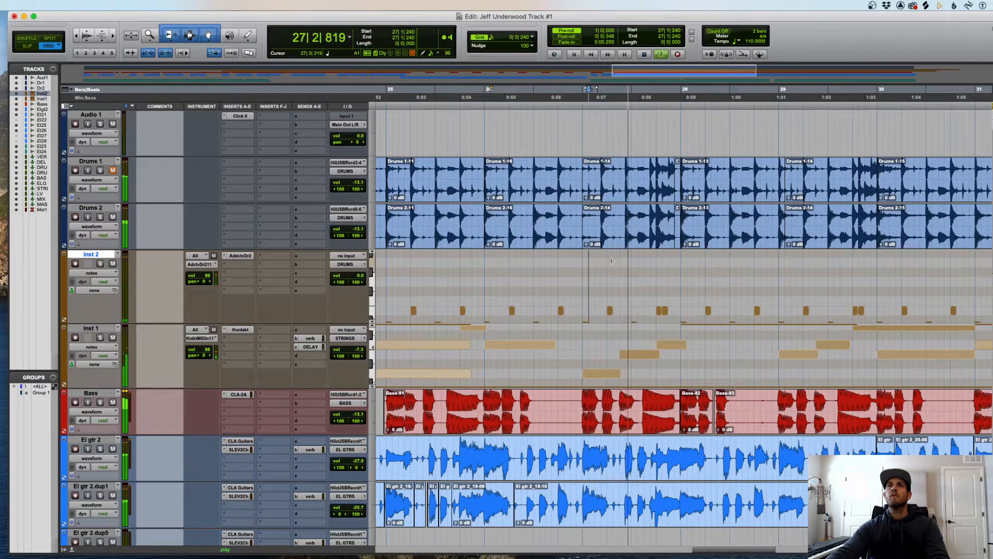
{"action": "key", "text": "space"}
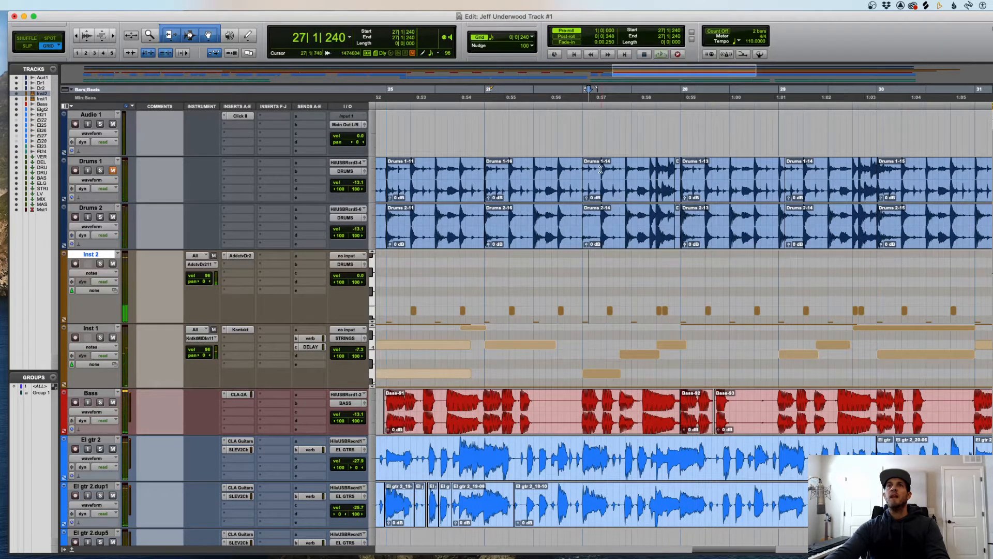
{"action": "key", "text": "space"}
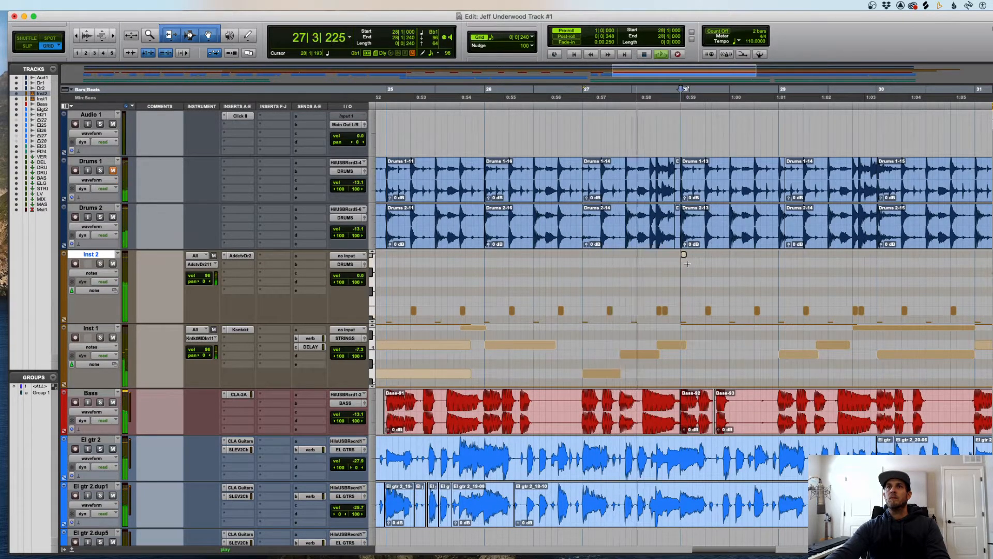
{"action": "key", "text": "space"}
- Examine the Drums 1 and Drums 2 clip edits leading into bar 28 and audition them, briefly soloing Drums 2
{"action": "left_click", "coordinate": [682, 136]}
{"action": "key", "text": "t"}
{"action": "left_click", "coordinate": [678, 193]}
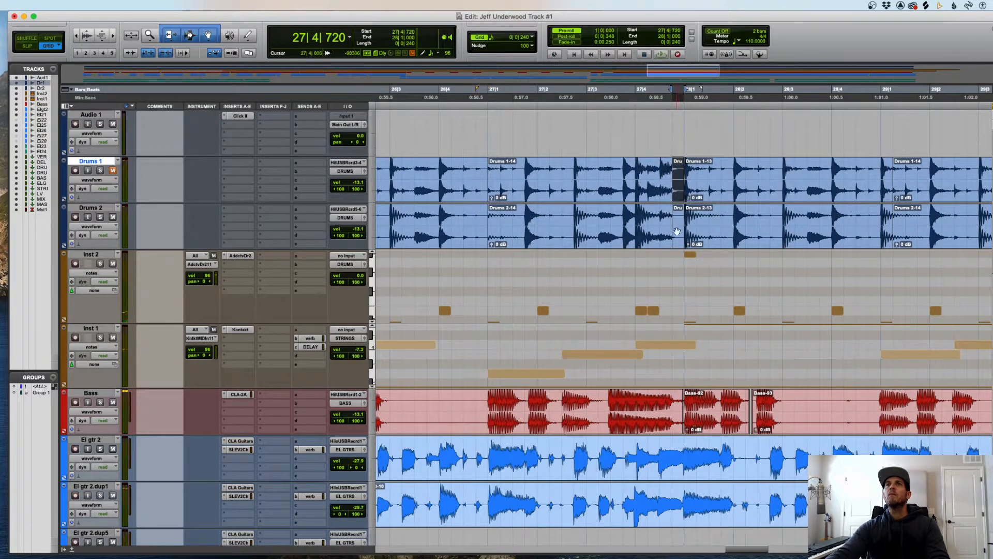
{"action": "left_click_drag", "start_coordinate": [655, 184], "coordinate": [706, 220]}
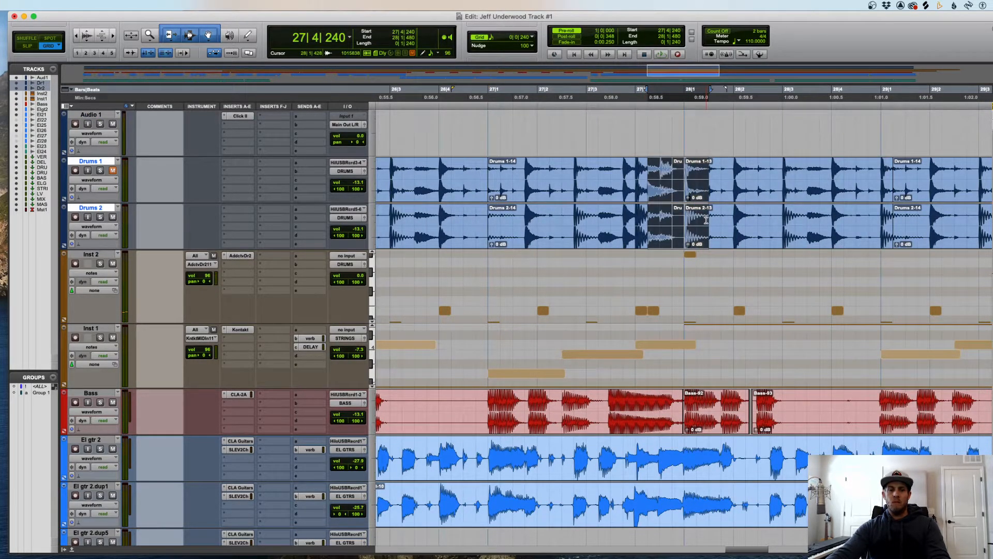
{"action": "left_click", "coordinate": [654, 163]}
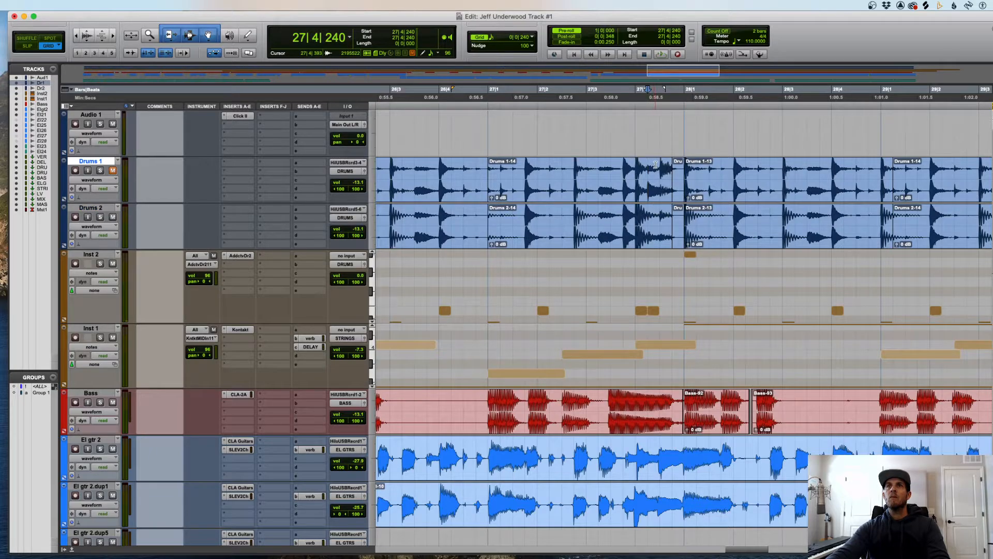
{"action": "key", "text": "space"}
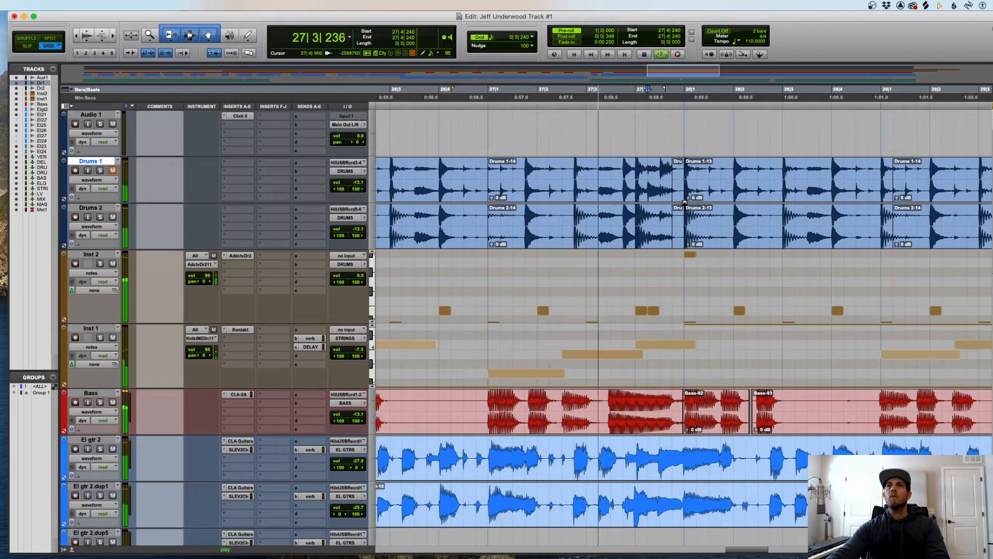
{"action": "left_click", "coordinate": [100, 217]}
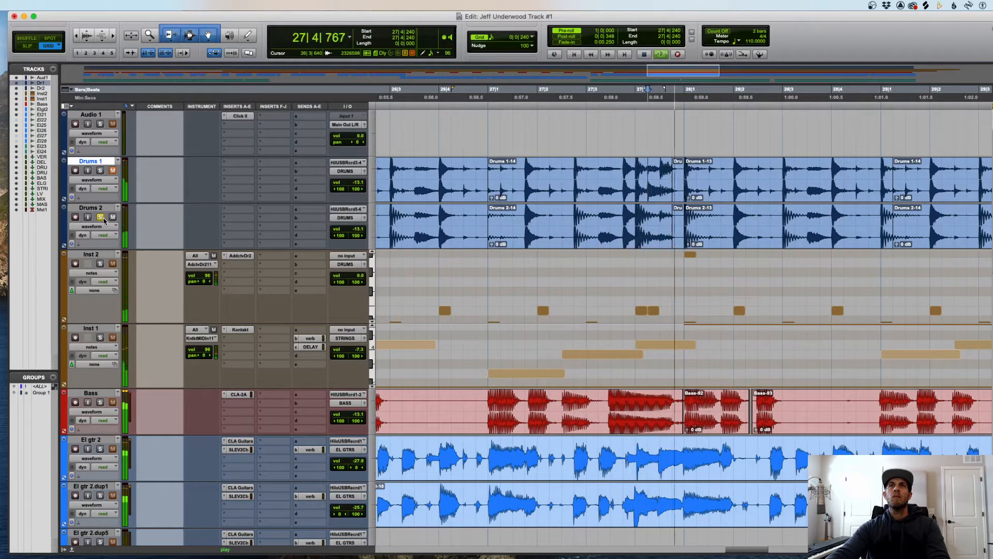
{"action": "key", "text": "space"}
{"action": "key", "text": "space"}
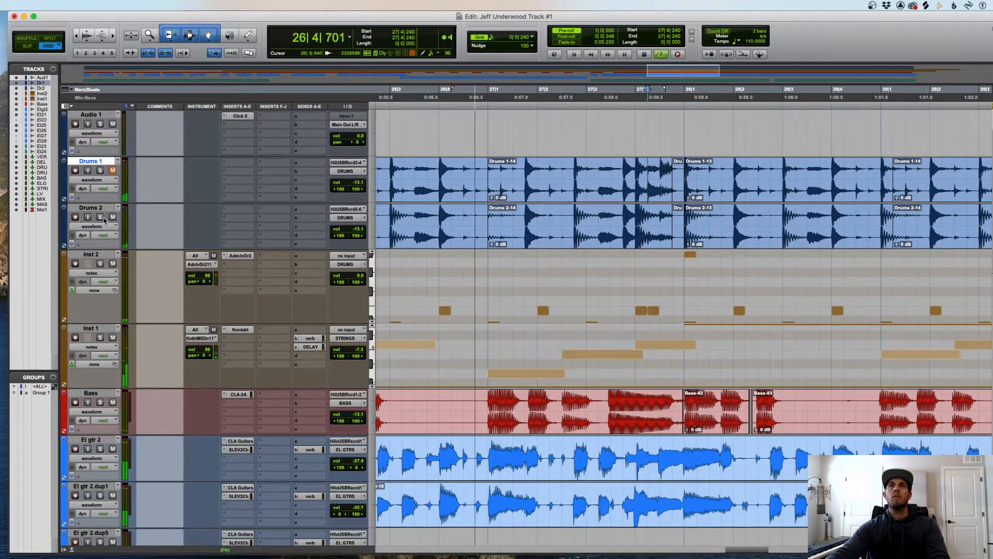
{"action": "key", "text": "space"}
- Move the bar 27 clips on Drums 1 and Drums 2 together so they start at 27|1|240
{"action": "left_click", "coordinate": [541, 235]}
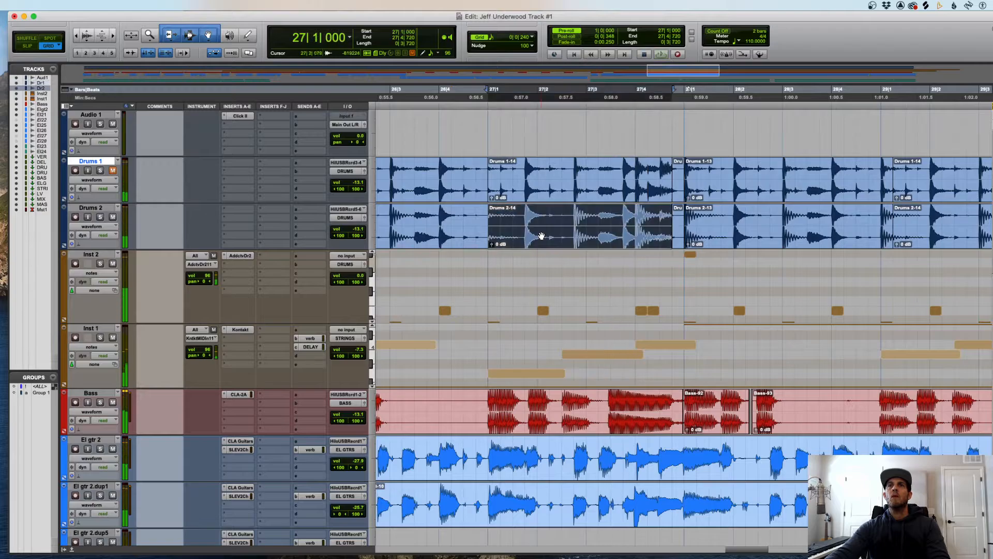
{"action": "key", "text": "r"}
{"action": "left_click", "coordinate": [616, 194], "text": "shift"}
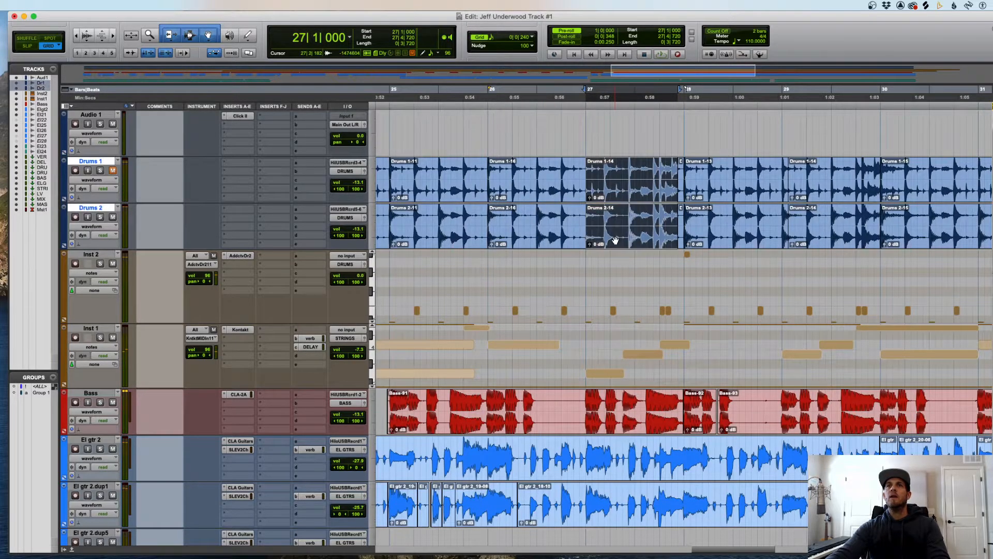
{"action": "key", "text": "t"}
{"action": "left_click_drag", "start_coordinate": [725, 246], "coordinate": [725, 245]}
{"action": "left_click", "coordinate": [702, 176]}
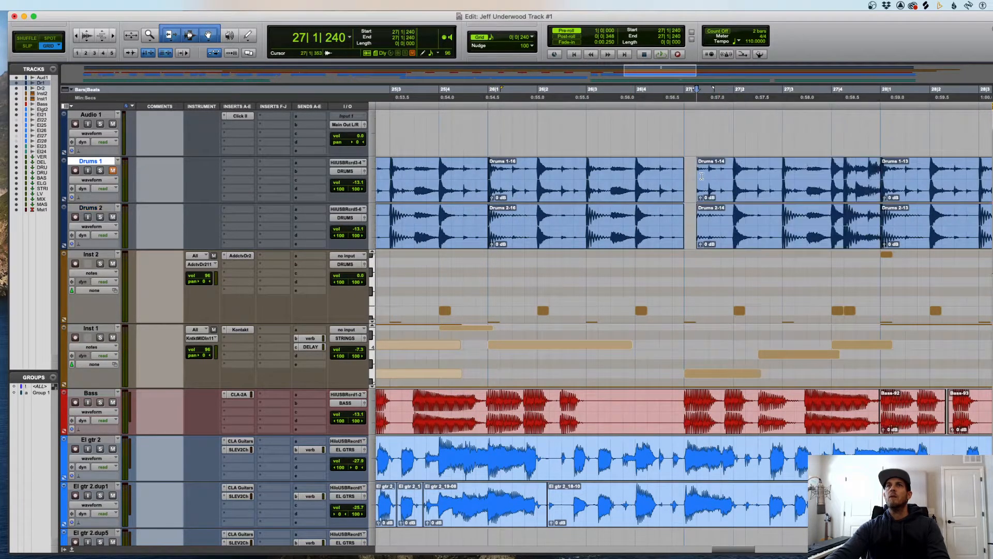
- Extend the starts of both moved drum clips back to 27|1|000 and play through the transition from bar 26
{"action": "left_click_drag", "start_coordinate": [701, 179], "coordinate": [686, 180]}
{"action": "left_click_drag", "start_coordinate": [700, 234], "coordinate": [685, 235]}
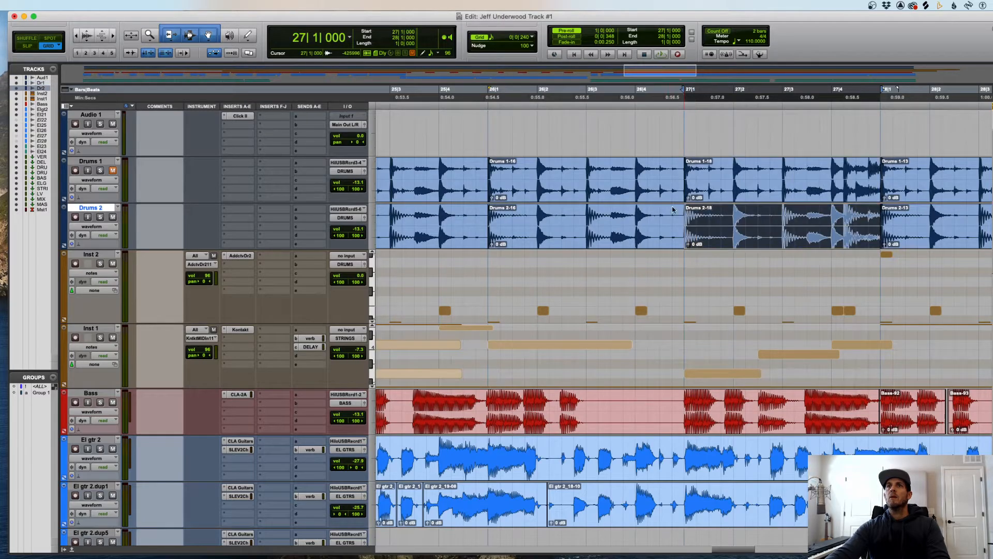
{"action": "left_click", "coordinate": [661, 175]}
{"action": "key", "text": "space"}
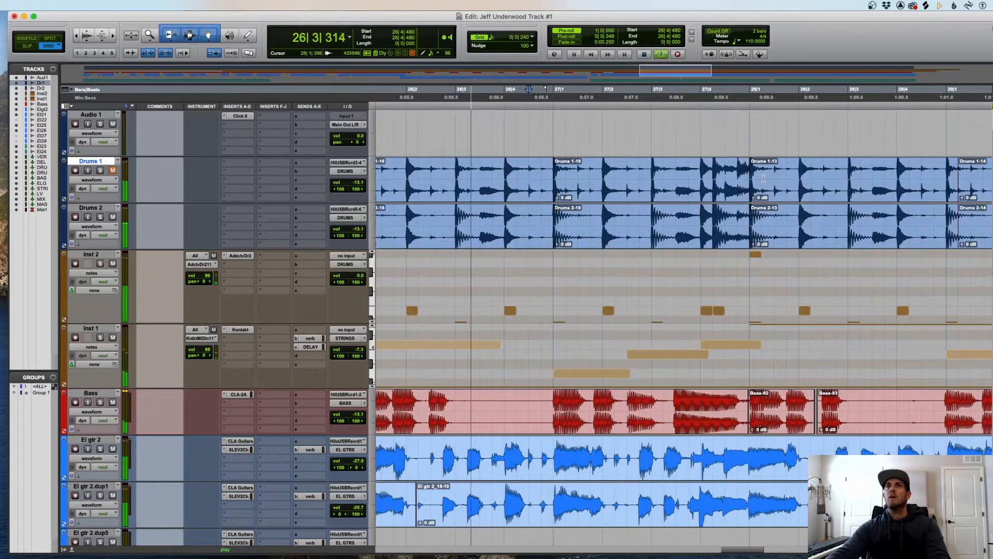
{"action": "key", "text": "space"}
- Add an E1 drum note at 27|1|720 on the Inst 2 track and play it back
{"action": "left_click_drag", "start_coordinate": [609, 312], "coordinate": [599, 314]}
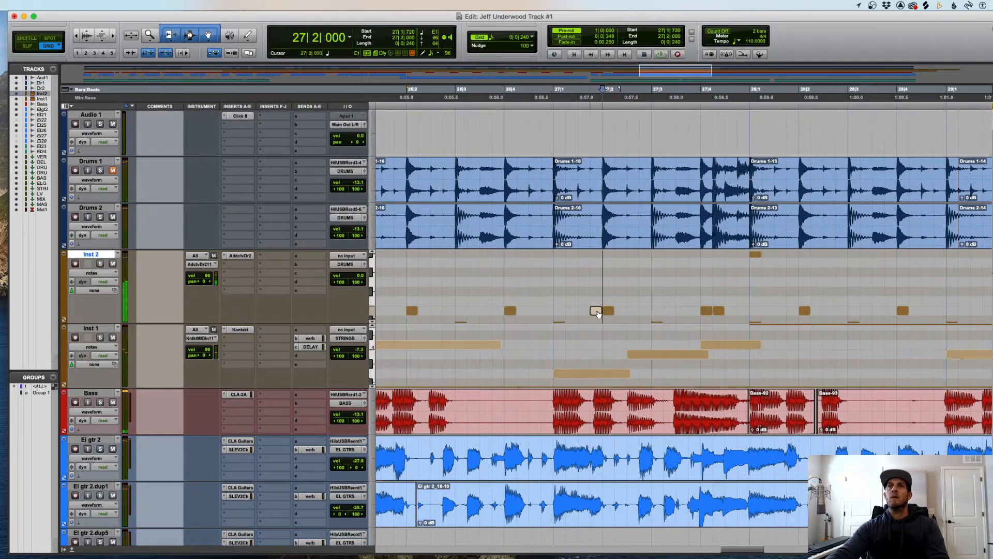
{"action": "key", "text": "space"}
{"action": "left_click", "coordinate": [665, 292]}
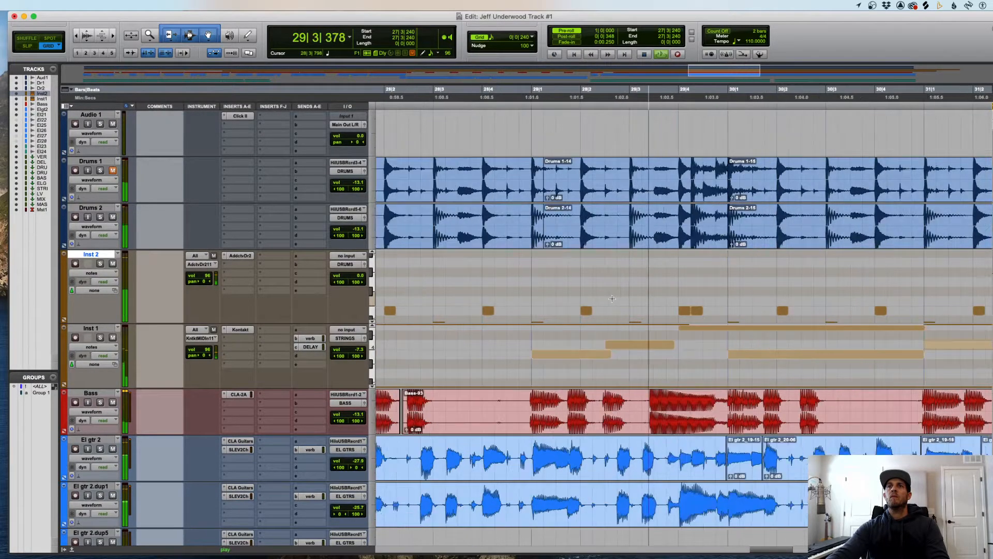
- Delete the second of the paired drum notes on beat 4 of bar 29, at 29|4|240, on the Inst 2 track
{"action": "left_click", "coordinate": [698, 312]}
{"action": "key", "text": "Delete"}
{"action": "key", "text": "space"}
{"action": "key", "text": "r"}
{"action": "key", "text": "r"}
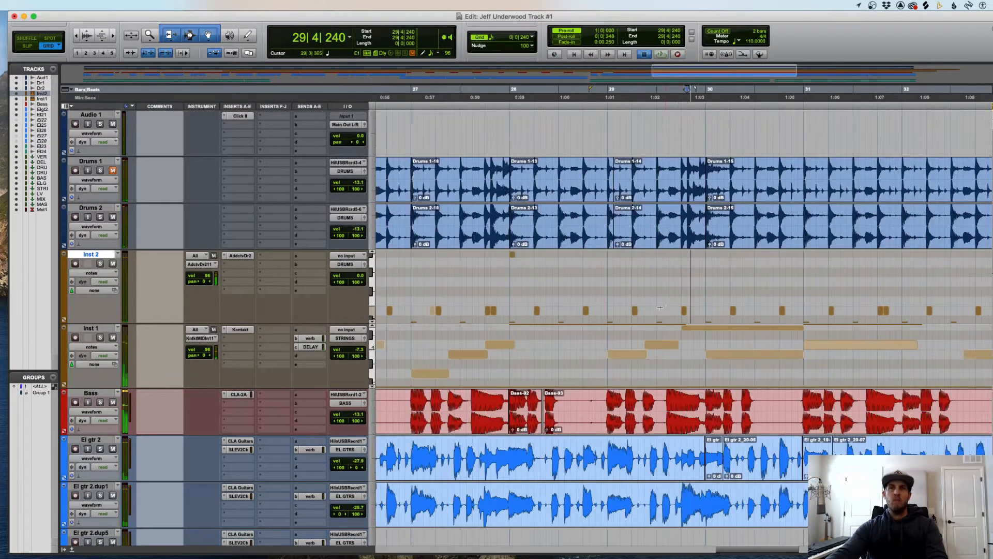
- Duplicate the Drums 1 and Drums 2 clips of bars 24 through 27 so the copies start at bar 28
{"action": "key", "text": "space"}
{"action": "left_click", "coordinate": [430, 238]}
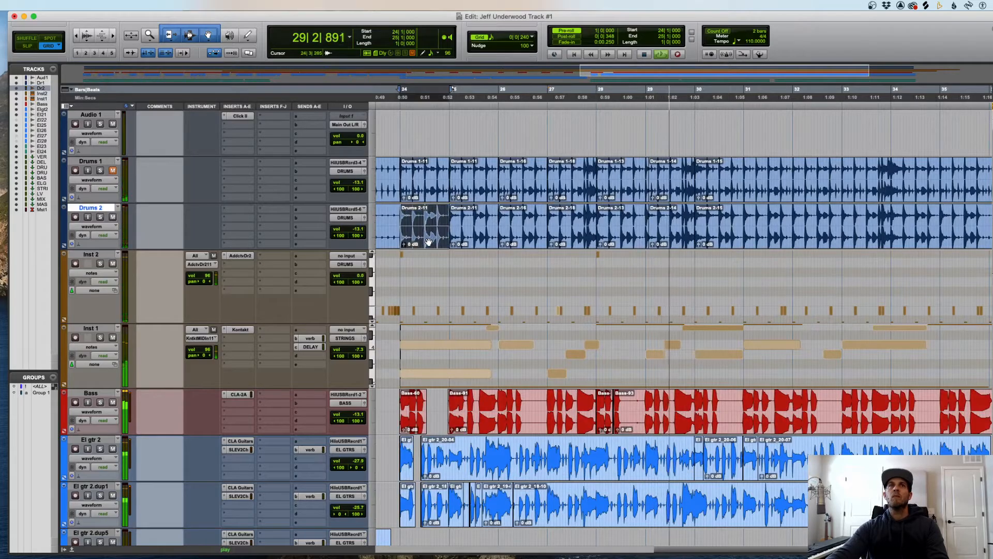
{"action": "left_click", "coordinate": [584, 195], "text": "shift"}
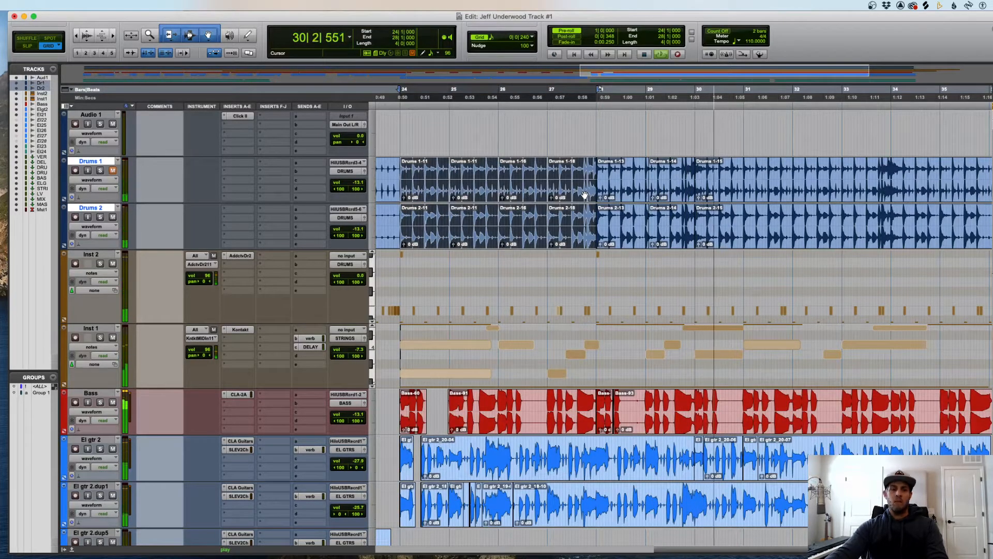
{"action": "key", "text": "super+d"}
{"action": "key", "text": "t"}
{"action": "key", "text": "t"}
{"action": "key", "text": "w"}
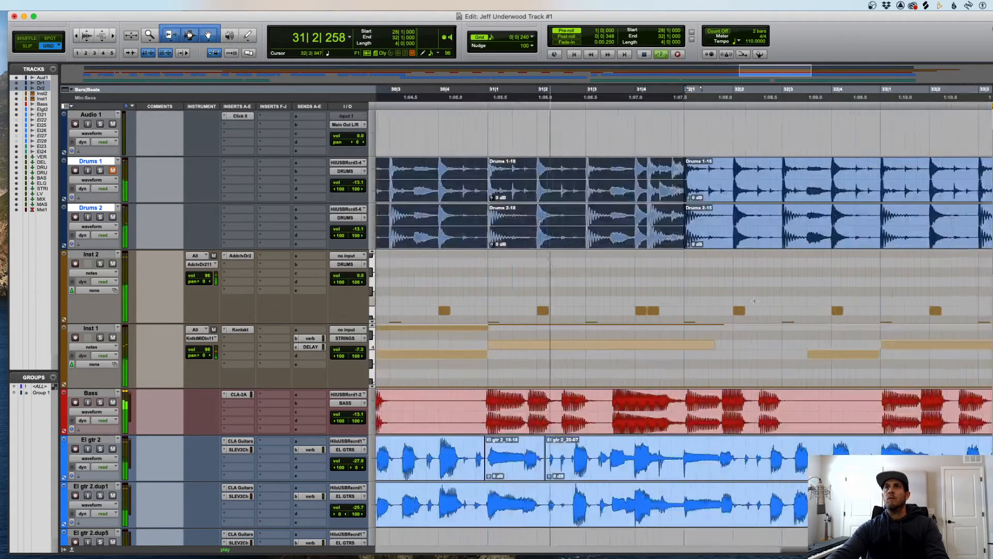
{"action": "key", "text": "r"}
{"action": "key", "text": "r"}
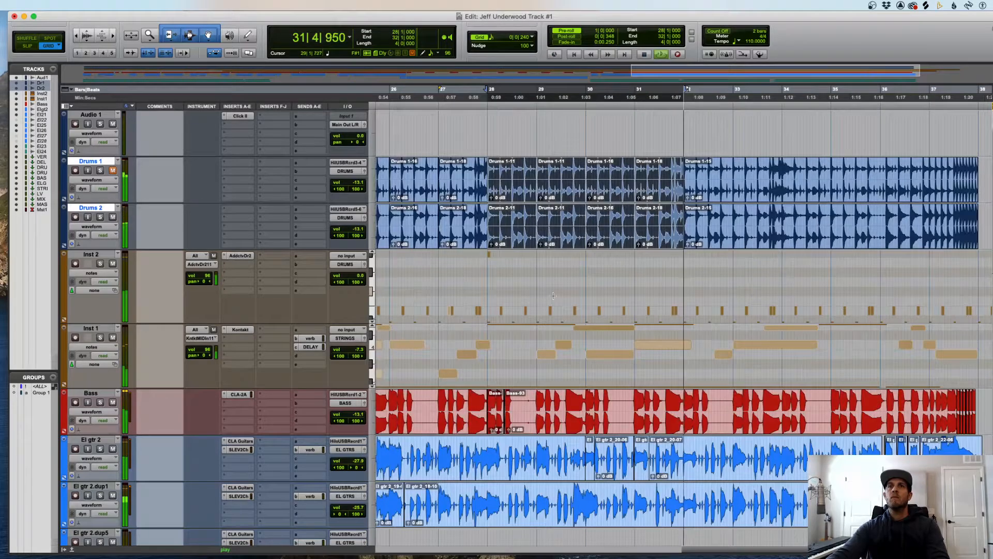
- Check the paired drum notes on beat 4 of bar 31 and add a Bb1 note at 32|1|000 on Inst 2
{"action": "left_click", "coordinate": [683, 304]}
{"action": "key", "text": "t"}
{"action": "key", "text": "t"}
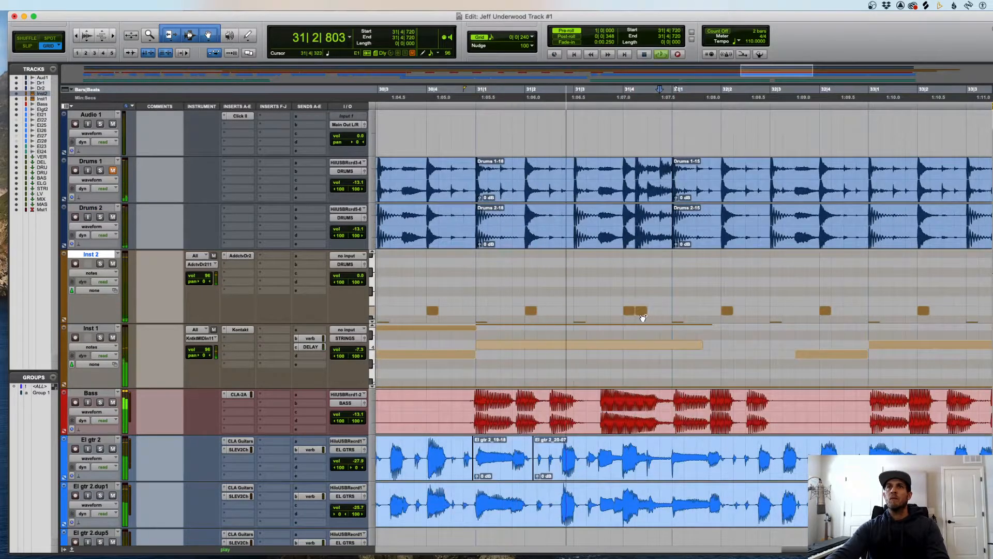
{"action": "left_click_drag", "start_coordinate": [643, 316], "coordinate": [655, 313]}
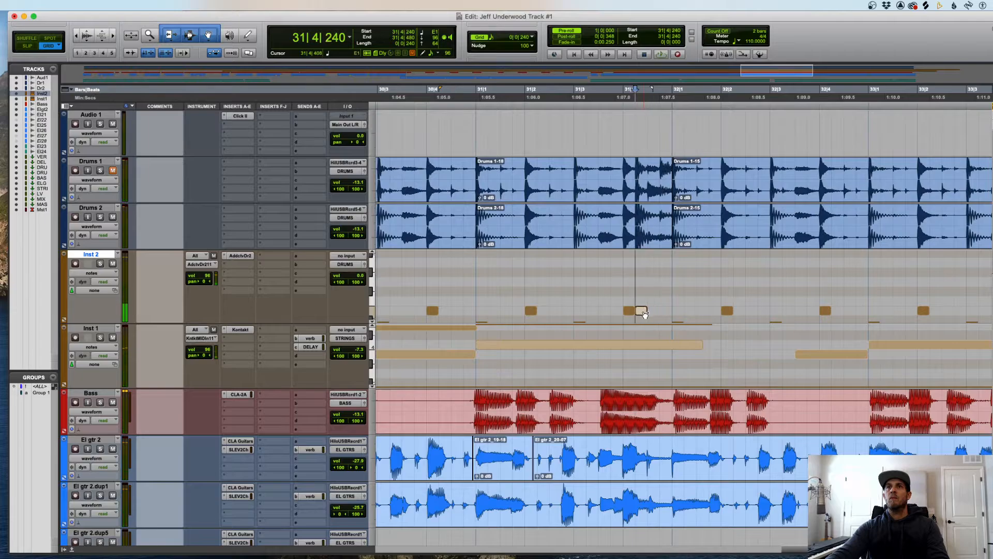
{"action": "key", "text": "r"}
{"action": "key", "text": "space"}
{"action": "key", "text": "r"}
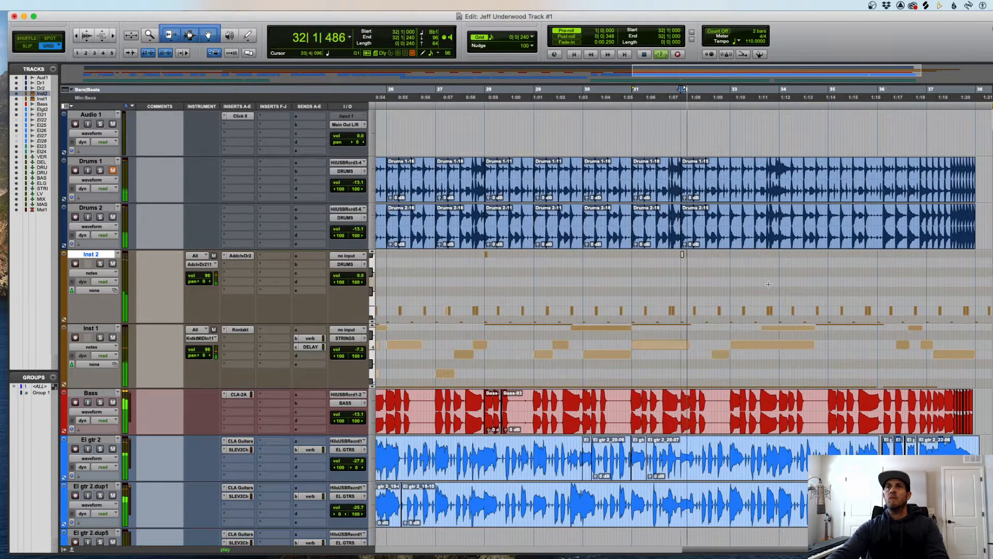
- Duplicate the Drums 1 and Drums 2 clips of bars 28 through 31 so the copies start at bar 32
{"action": "left_click", "coordinate": [509, 228]}
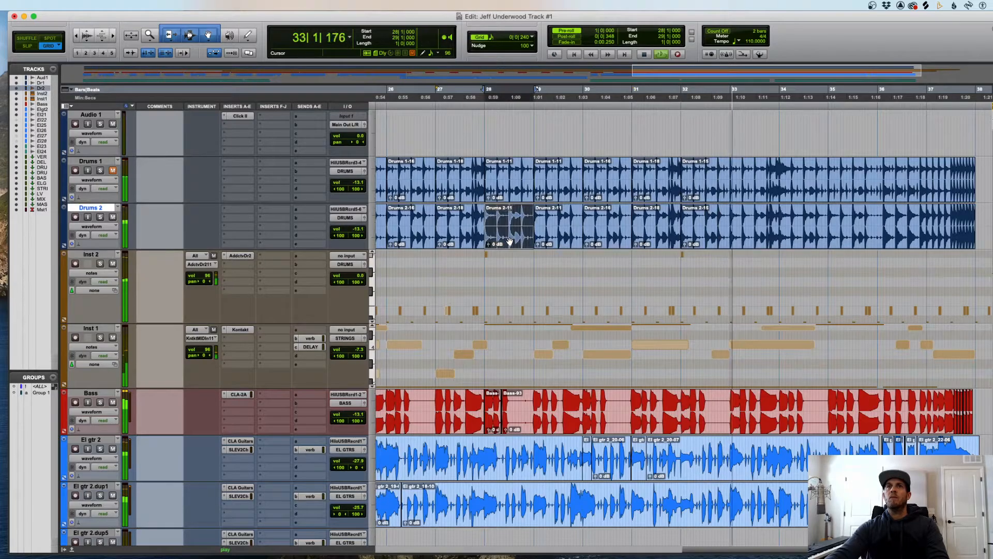
{"action": "left_click", "coordinate": [667, 193], "text": "shift"}
{"action": "key", "text": "super+d"}
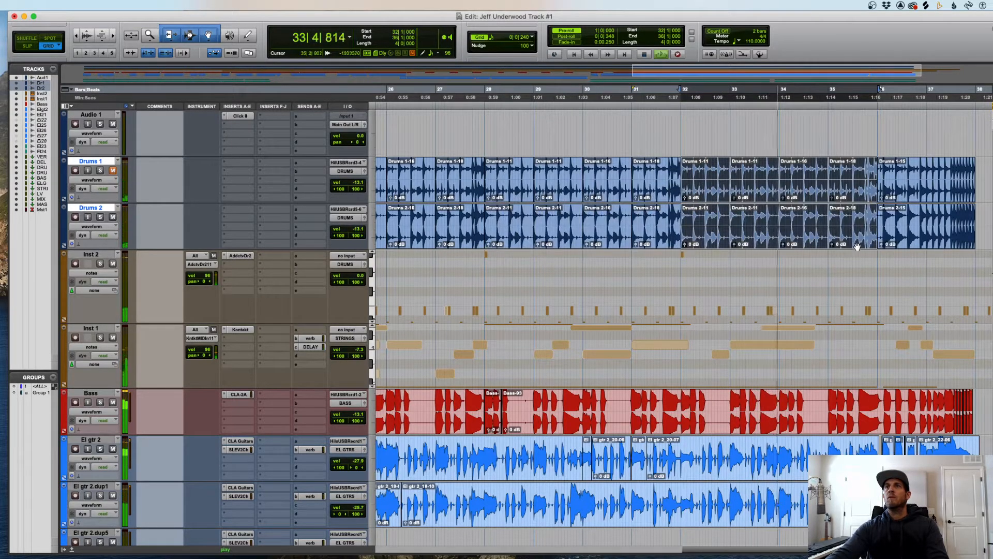
{"action": "key", "text": "super+bracketright"}
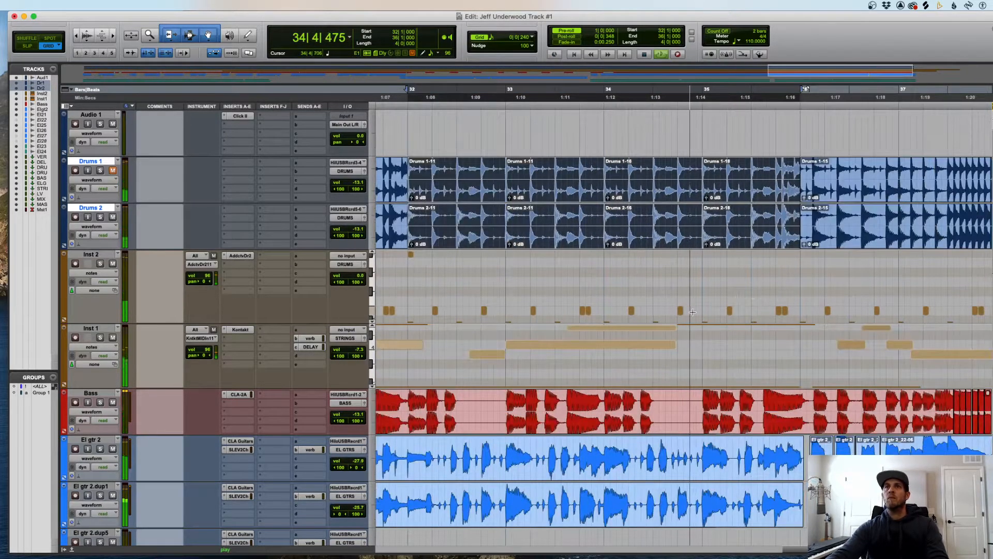
- Delete the Inst 2 drum note at 33|4|240 and add a fill note at 35|4|720
{"action": "left_click", "coordinate": [589, 310]}
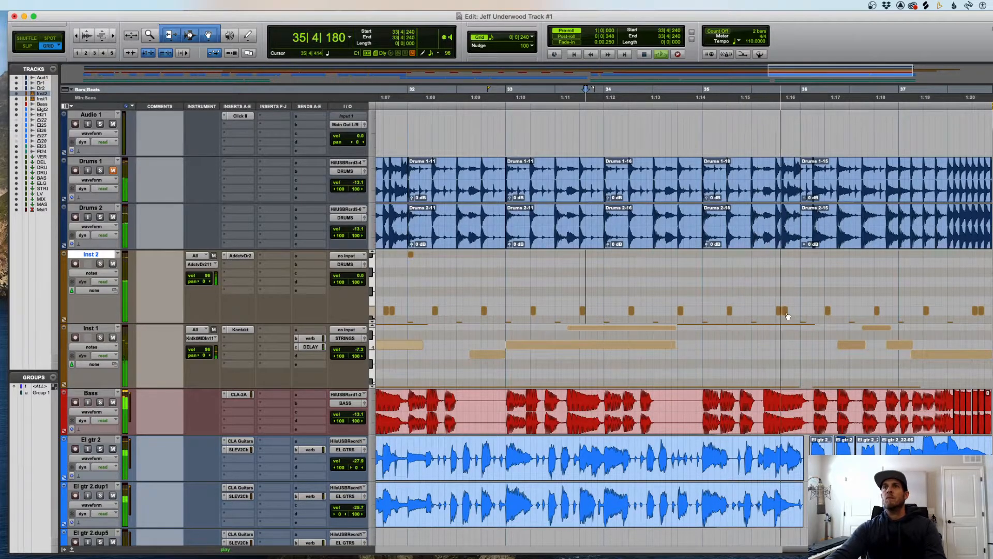
{"action": "left_click_drag", "start_coordinate": [590, 313], "coordinate": [797, 314]}
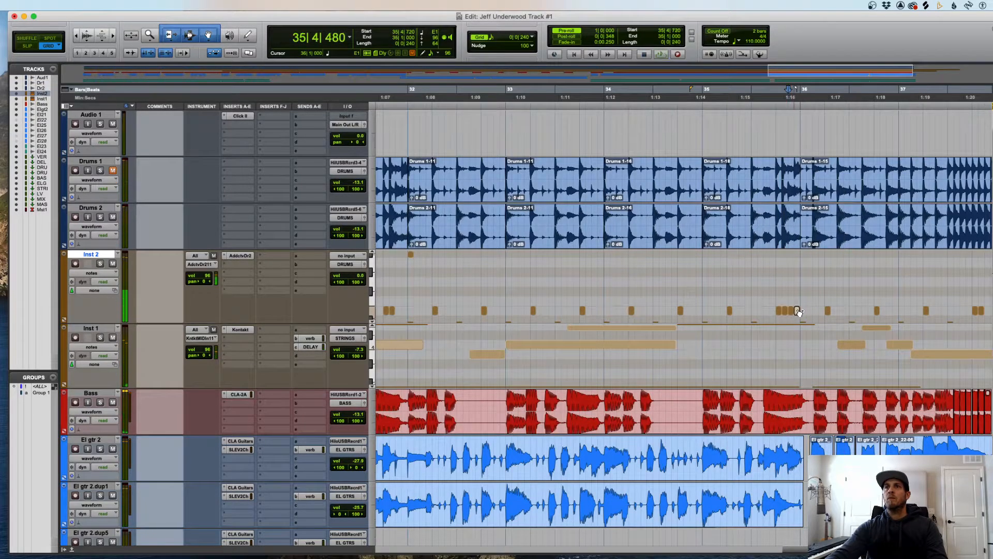
{"action": "key", "text": "super+bracketright"}
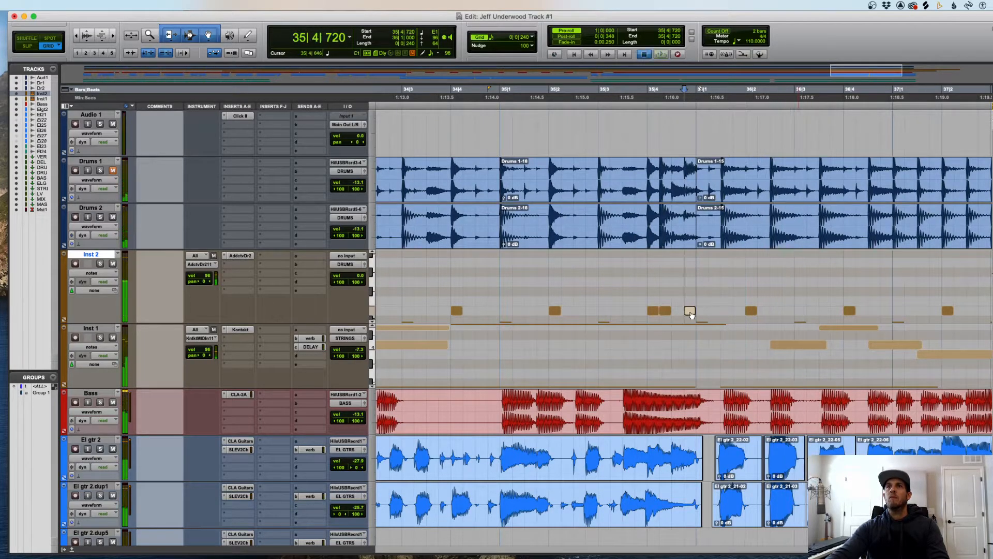
- Add Bb1 drum notes at 36|1|480, 36|2|480 and 36|3|480 on the Inst 2 track
{"action": "left_click_drag", "start_coordinate": [691, 313], "coordinate": [726, 264]}
{"action": "key", "text": "space"}
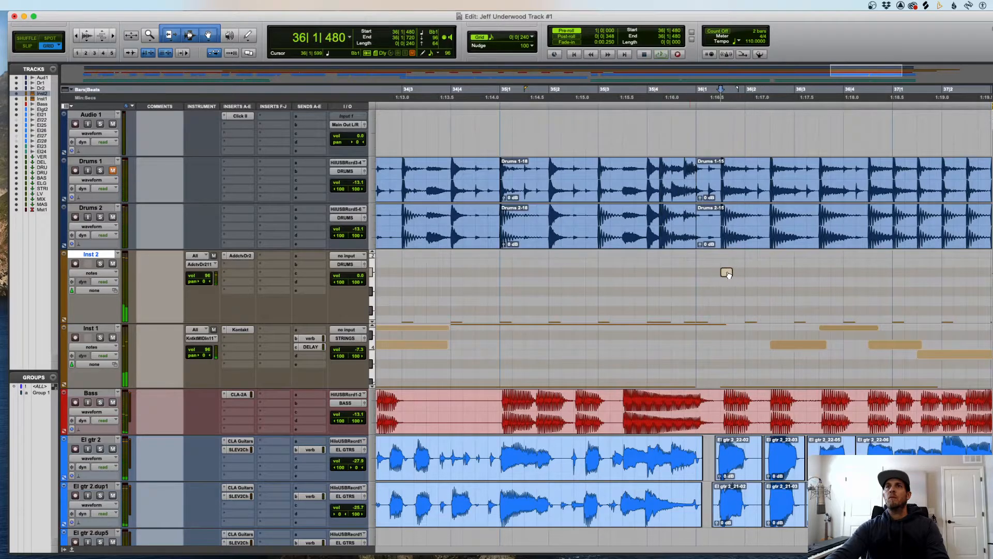
{"action": "key", "text": "space"}
{"action": "left_click", "coordinate": [824, 273]}
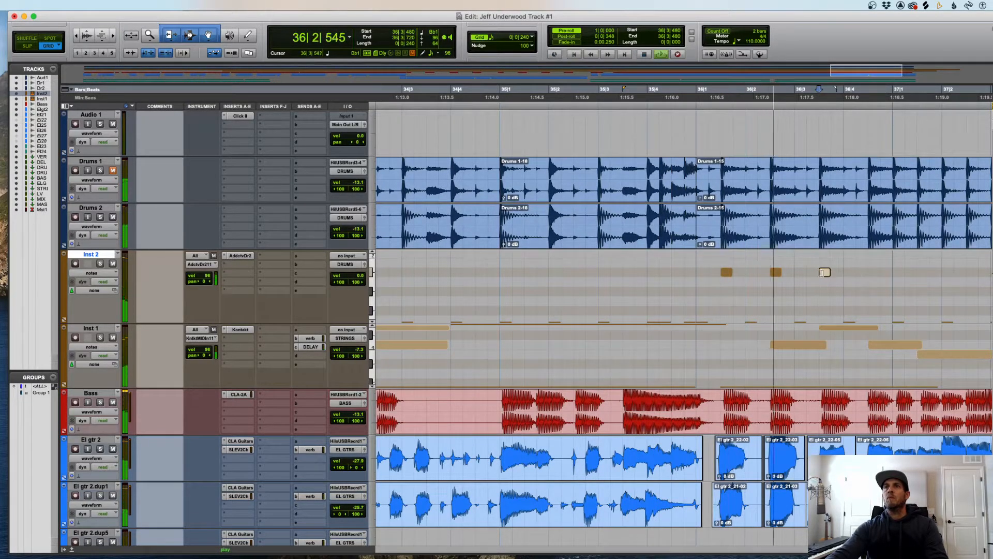
- Add a Bb1 drum note at 36|4|480 on the Inst 2 track and check it in playback
{"action": "left_click", "coordinate": [874, 272]}
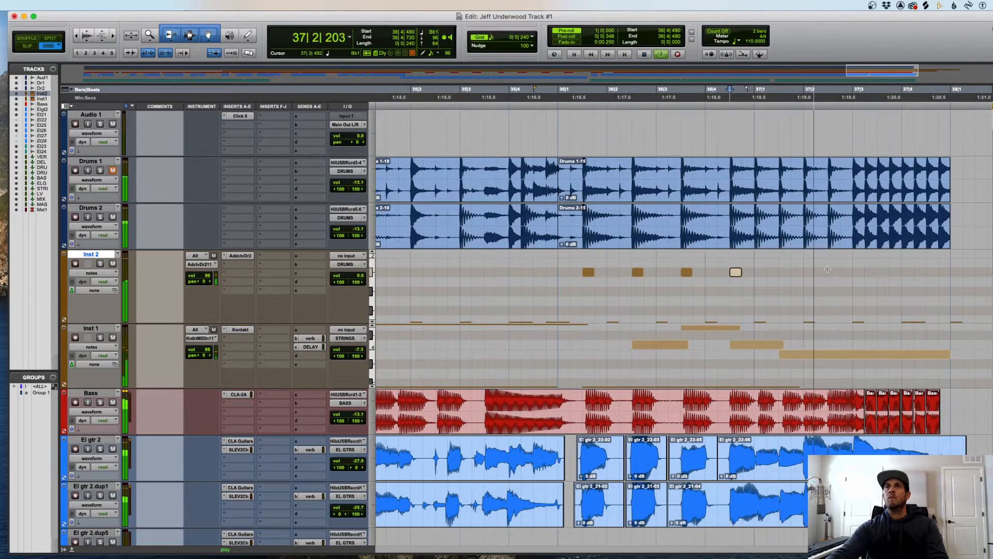
{"action": "key", "text": "r"}
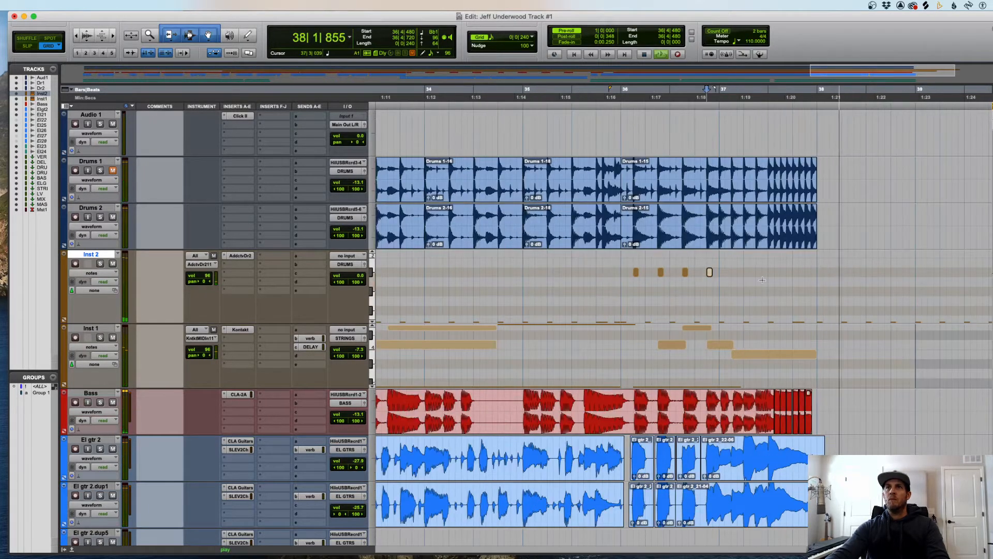
{"action": "key", "text": "space"}
{"action": "left_click", "coordinate": [754, 290]}
- Show the Inst 2 track as clips and delete its clip material from bar 37 onward
{"action": "key", "text": "ctrl+minus"}
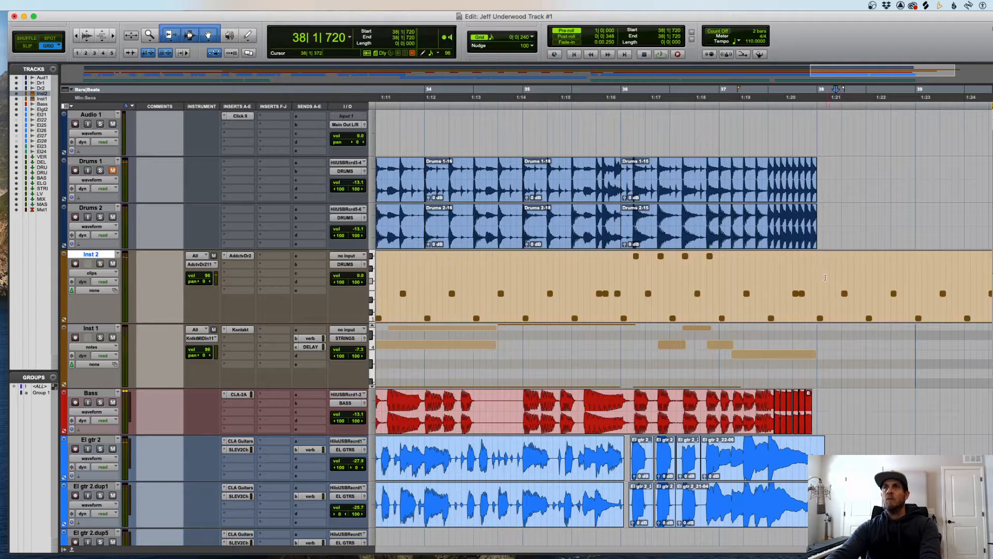
{"action": "left_click_drag", "start_coordinate": [810, 280], "coordinate": [891, 282]}
{"action": "key", "text": "Delete"}
{"action": "left_click", "coordinate": [932, 307]}
{"action": "key", "text": "Delete"}
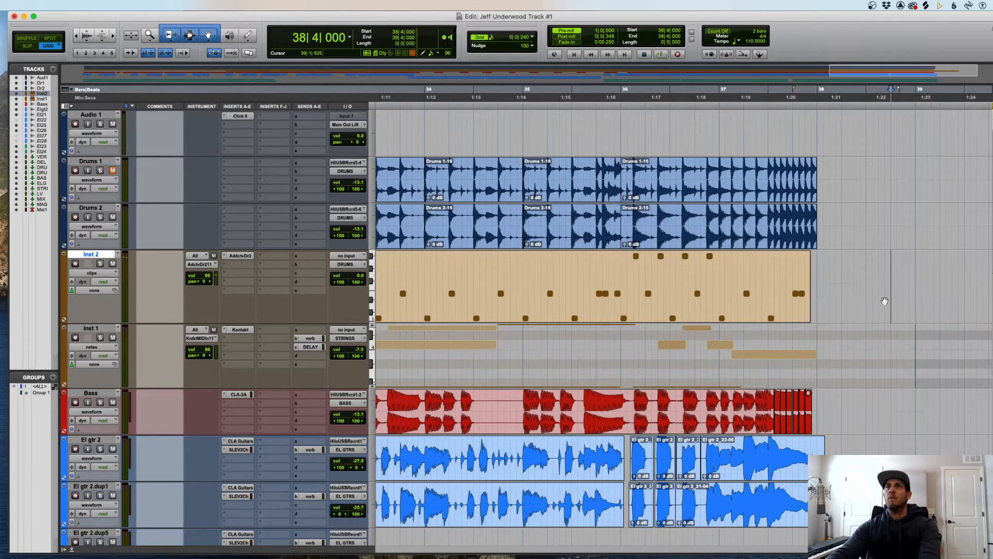
{"action": "left_click_drag", "start_coordinate": [720, 285], "coordinate": [813, 285]}
{"action": "key", "text": "Delete"}
- Separate the Inst 2 clip section running from 14|1|000 to 16|1|480 into its own clip
{"action": "key", "text": "r"}
{"action": "key", "text": "r"}
{"action": "key", "text": "r"}
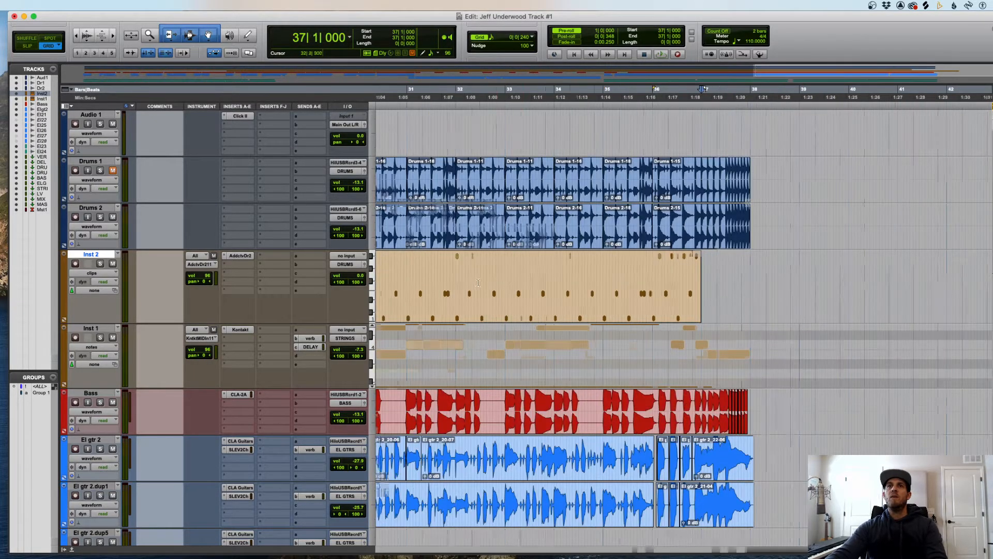
{"action": "key", "text": "t"}
{"action": "key", "text": "t"}
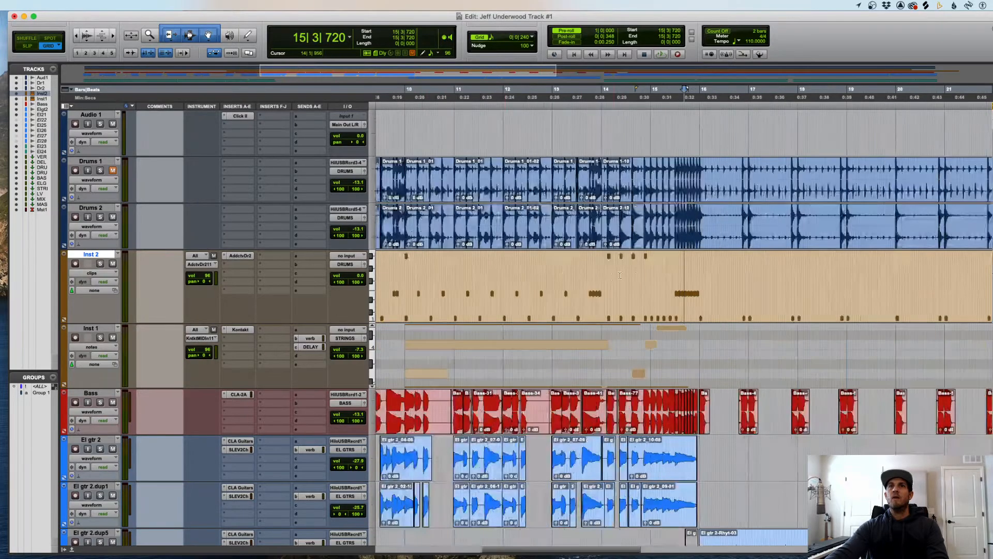
{"action": "left_click_drag", "start_coordinate": [605, 265], "coordinate": [609, 266]}
{"action": "key", "text": "t"}
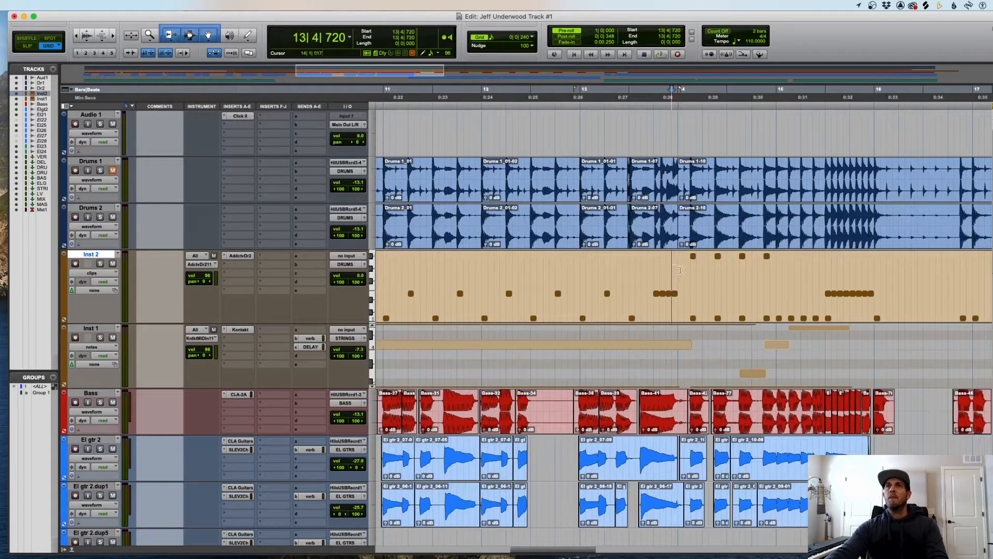
{"action": "left_click_drag", "start_coordinate": [681, 270], "coordinate": [876, 273]}
{"action": "key", "text": "b"}
- Copy the separated Inst 2 fill clip from bar 14 and paste it on the same track at 36|1|000
{"action": "key", "text": "r"}
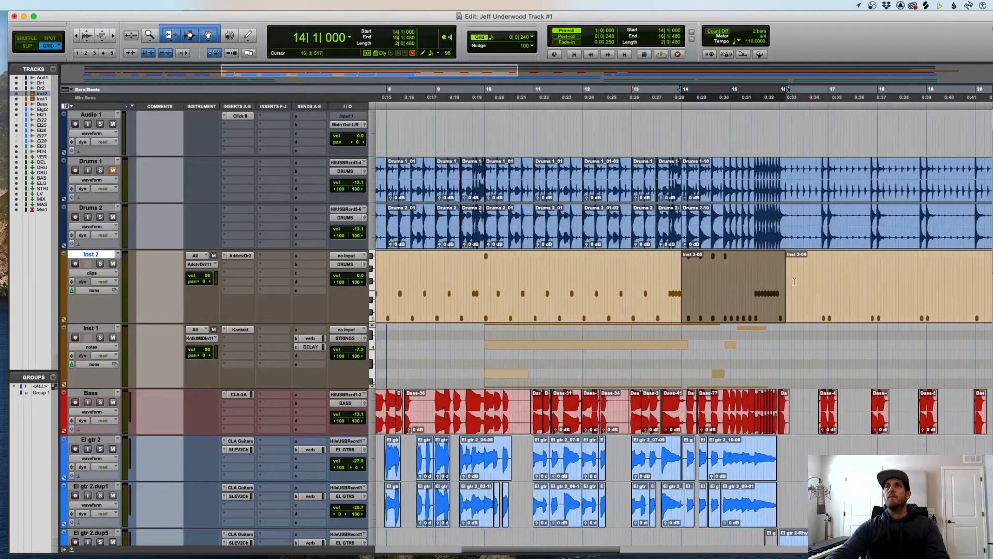
{"action": "key", "text": "r"}
{"action": "left_click_drag", "start_coordinate": [718, 310], "coordinate": [558, 306]}
{"action": "key", "text": "t"}
{"action": "key", "text": "t"}
{"action": "key", "text": "t"}
{"action": "key", "text": "space"}
{"action": "left_click", "coordinate": [522, 271]}
{"action": "left_click_drag", "start_coordinate": [492, 276], "coordinate": [526, 277]}
{"action": "double_click", "coordinate": [530, 276]}
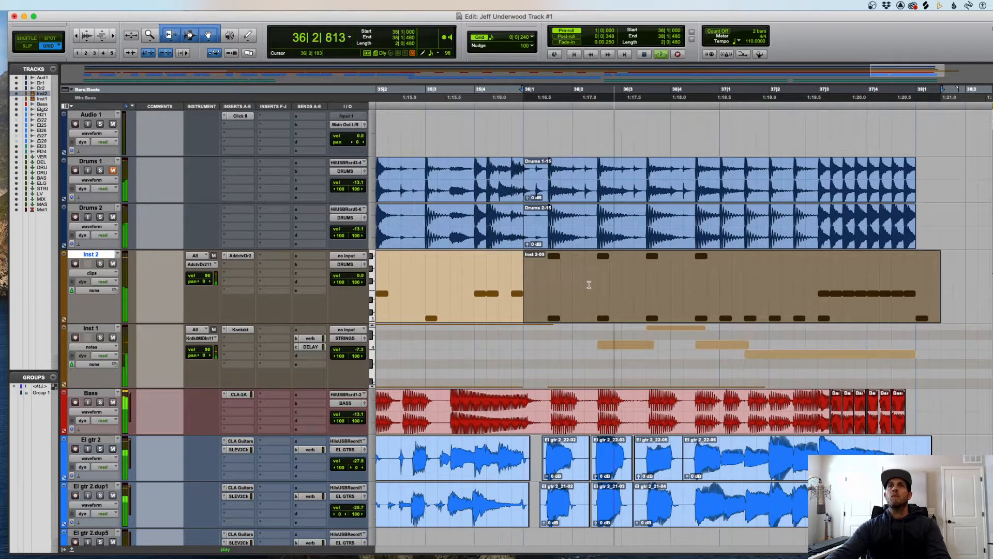
- Switch Inst 2 back to notes and delete the extra drum note at 38|1|000, after the drum clips end
{"action": "key", "text": "super+bracketleft"}
{"action": "key", "text": "super+bracketleft"}
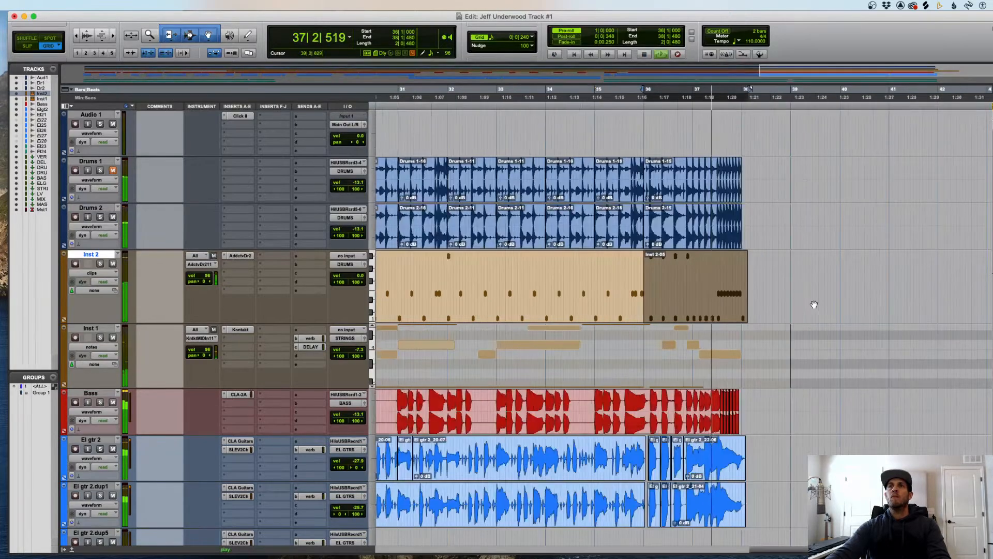
{"action": "key", "text": "super+bracketright"}
{"action": "key", "text": "super+bracketright"}
{"action": "key", "text": "super+bracketright"}
{"action": "key", "text": "Right"}
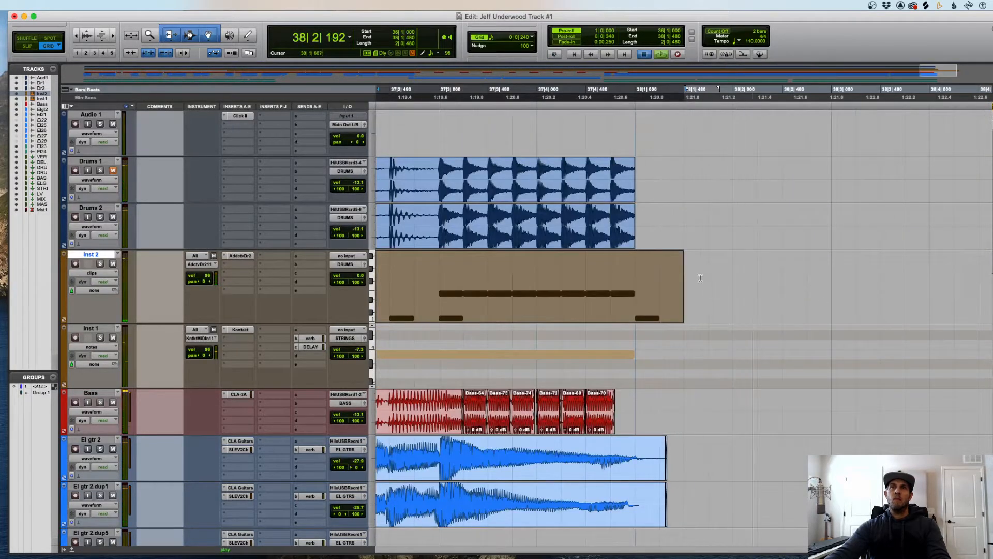
{"action": "key", "text": "space"}
{"action": "left_click", "coordinate": [659, 268]}
{"action": "key", "text": "ctrl+minus"}
{"action": "left_click_drag", "start_coordinate": [740, 271], "coordinate": [637, 324]}
{"action": "key", "text": "BackSpace"}
- Play back the ending around bars 37 and 38 and examine the full drum arrangement on the timeline
{"action": "key", "text": "space"}
{"action": "key", "text": "super+bracketleft"}
{"action": "key", "text": "super+bracketleft"}
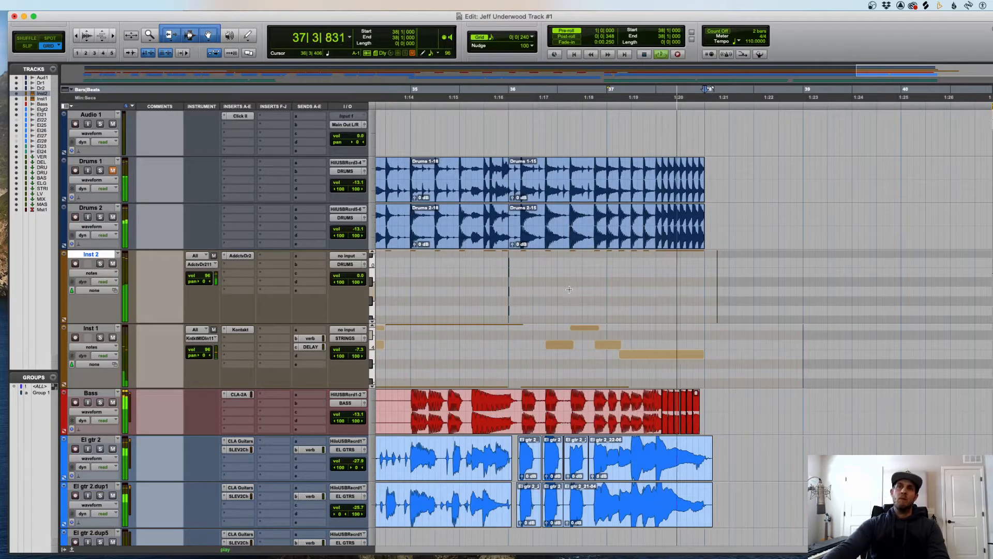
{"action": "key", "text": "super+bracketleft"}
{"action": "key", "text": "super+bracketleft"}
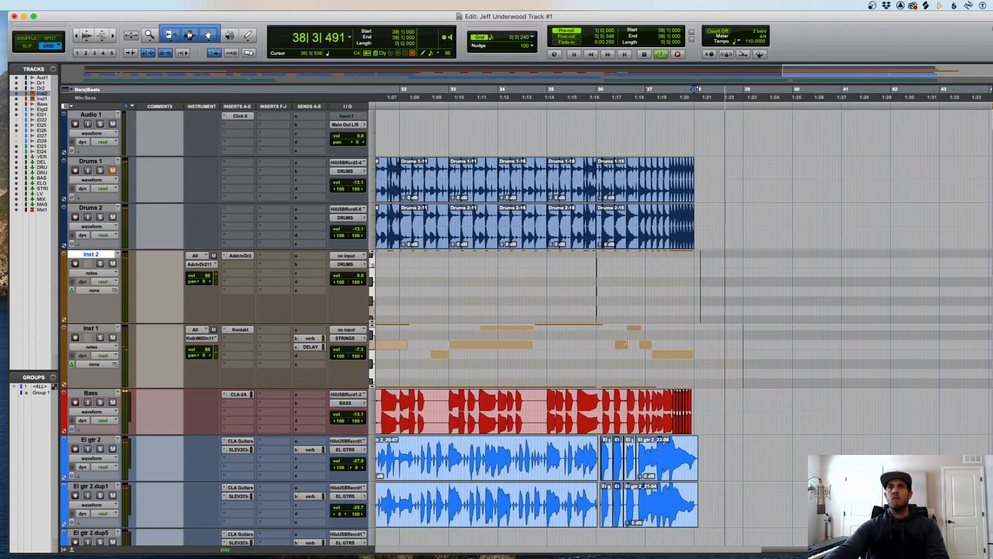
{"action": "key", "text": "super+bracketleft"}
{"action": "key", "text": "space"}
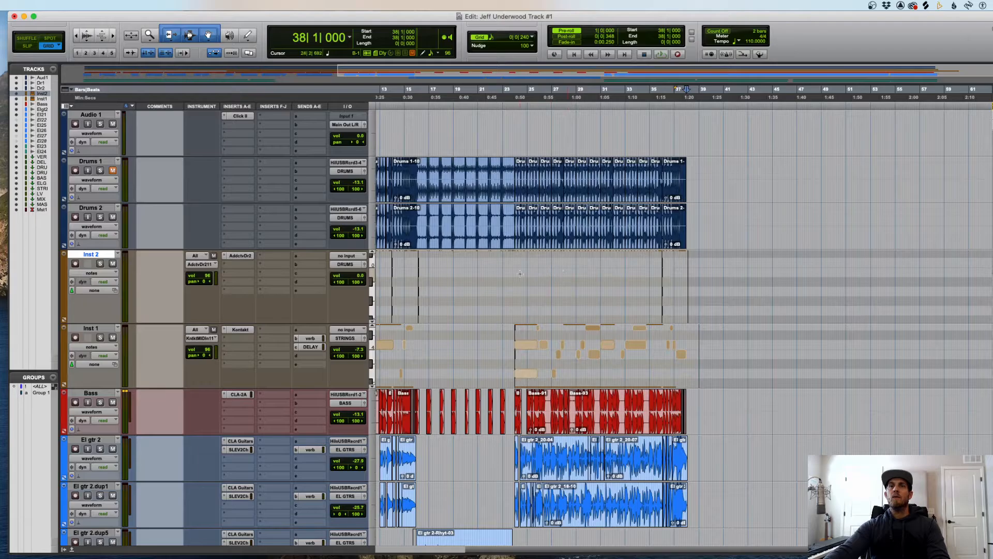
{"action": "key", "text": "super+bracketleft"}
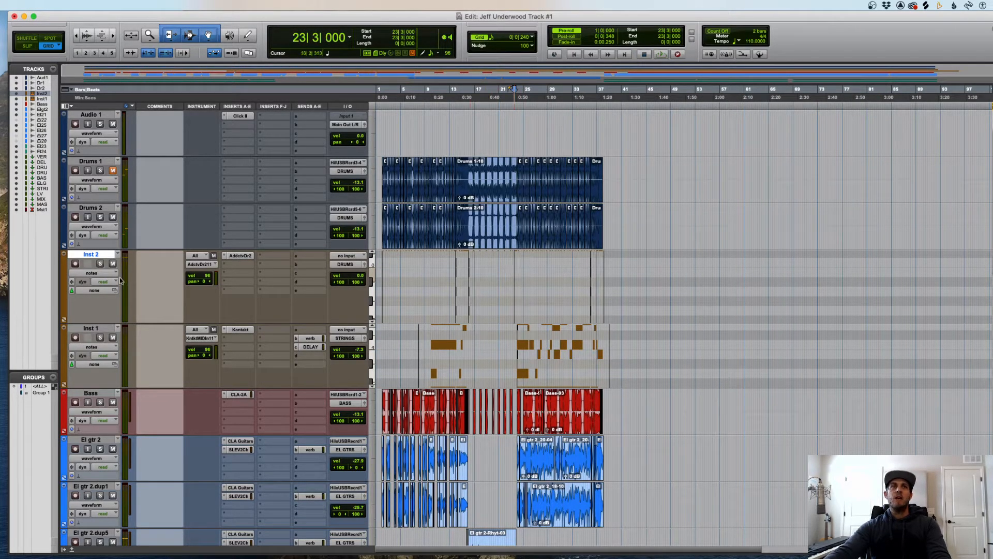
- Duplicate the Inst 2 track and replace the instrument plug-in on the duplicate with EZdrummer
{"action": "key", "text": "alt+shift+d"}
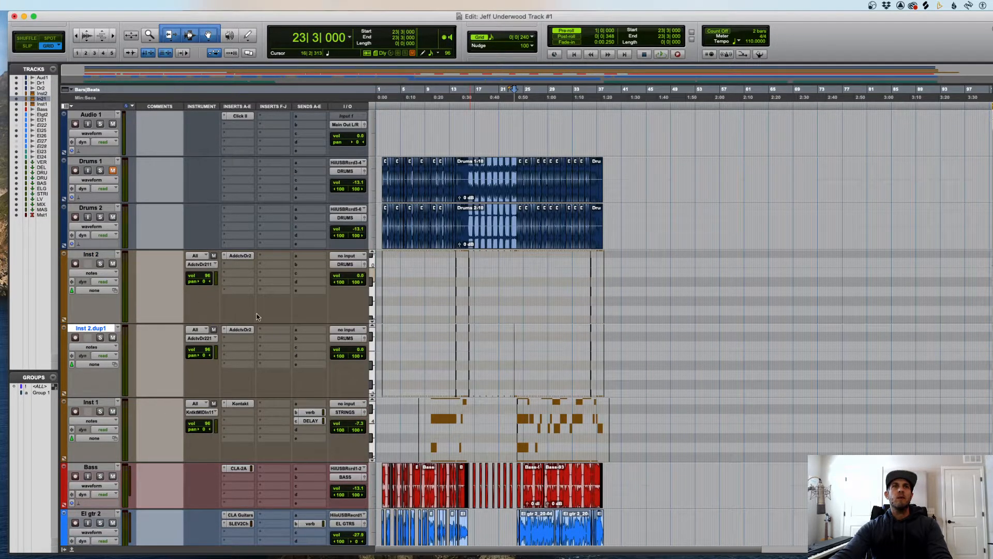
{"action": "left_click", "coordinate": [226, 331]}
{"action": "mouse_move", "coordinate": [283, 332]}
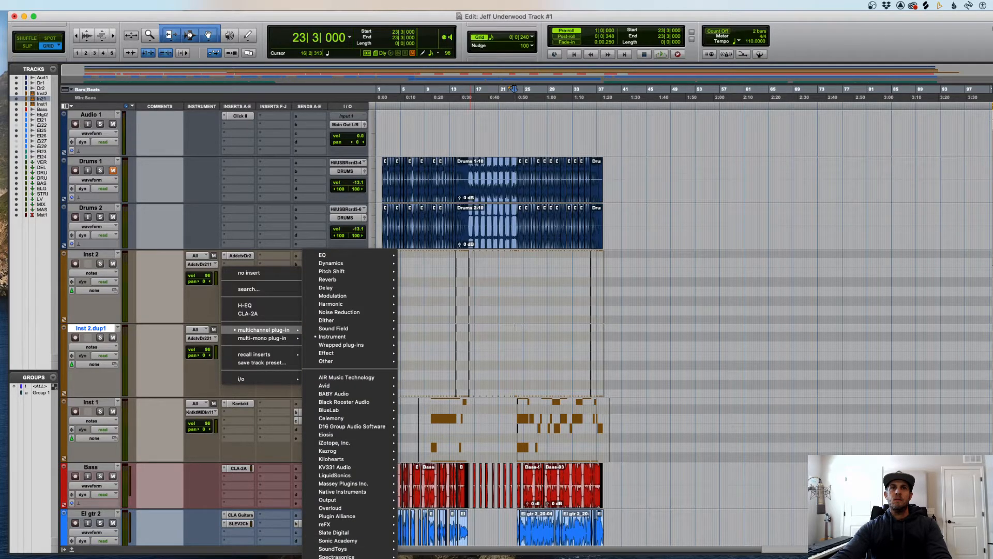
{"action": "left_click", "coordinate": [403, 317]}
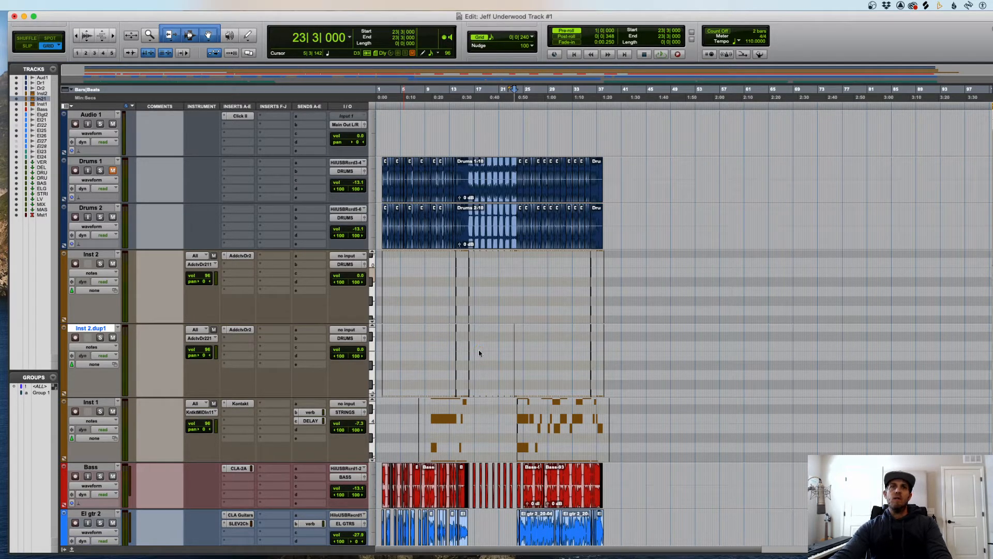
- Browse to the Straight 4/4 shaker grooves in the EZdrummer 2 Percussion library and audition 16th Acc All 8th
{"action": "left_click", "coordinate": [522, 99]}
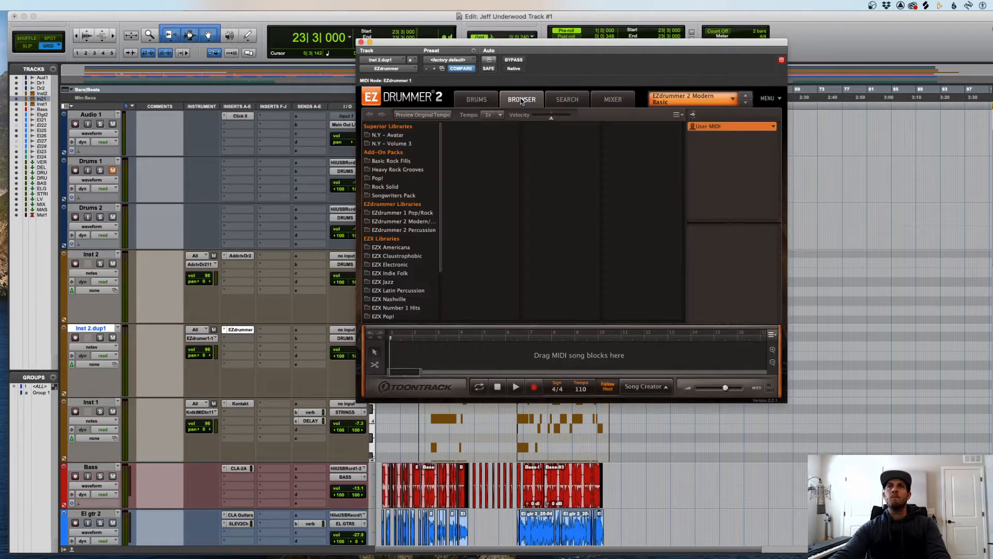
{"action": "left_click", "coordinate": [397, 231]}
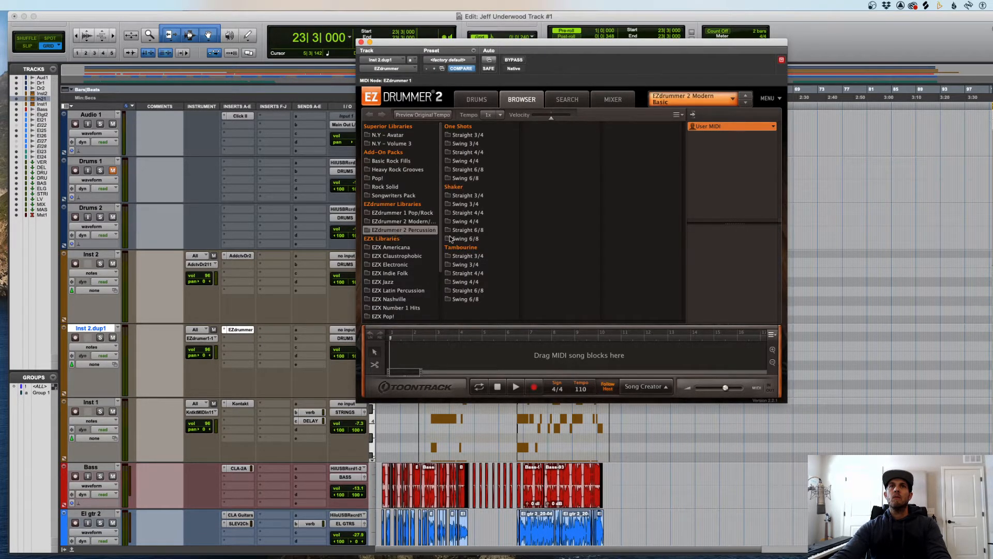
{"action": "left_click", "coordinate": [468, 213]}
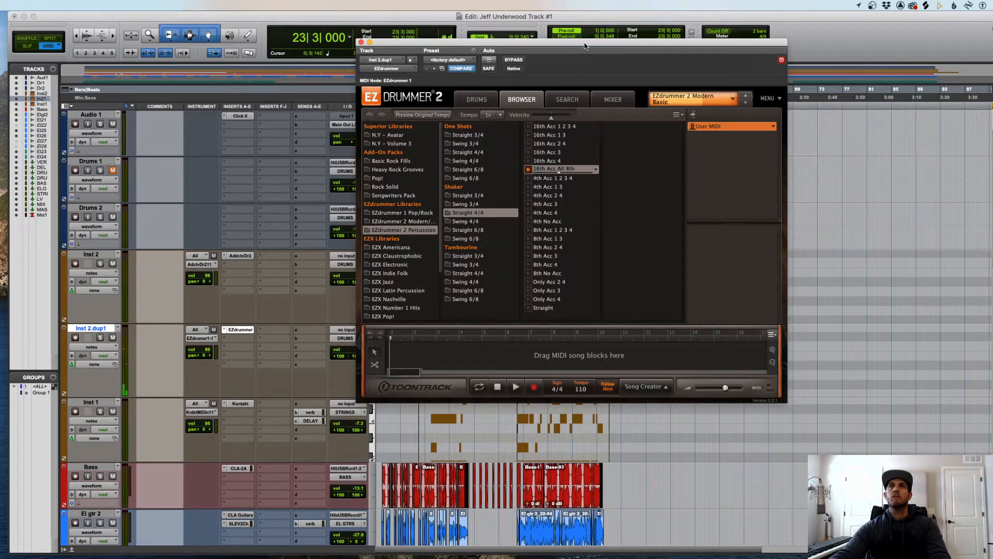
{"action": "left_click_drag", "start_coordinate": [585, 46], "coordinate": [872, 50]}
- Play the song from 17|2|720 and audition the shaker grooves 16th Acc All 8th, 8th Acc 1 2 3 4 and 16th Acc 2 4
{"action": "key", "text": "space"}
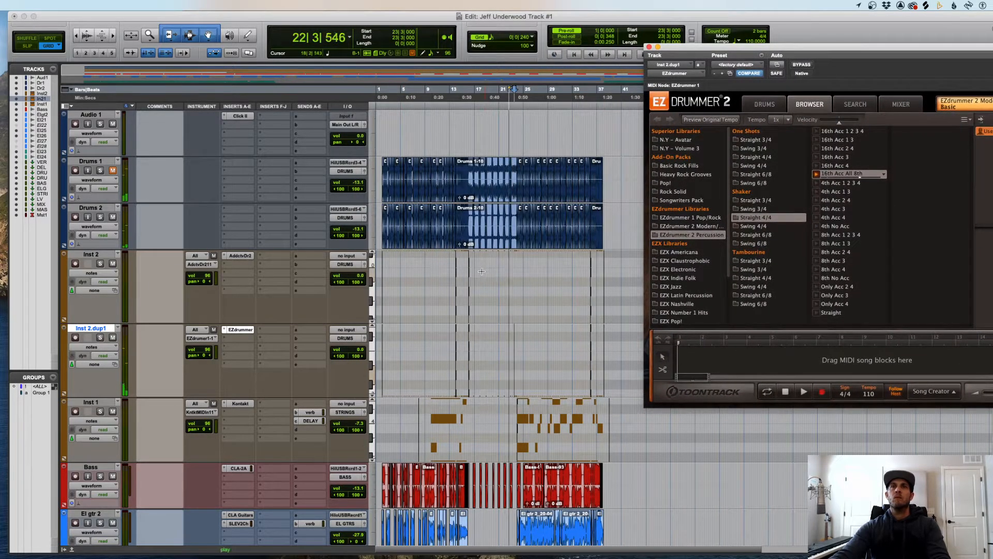
{"action": "key", "text": "space"}
{"action": "left_click", "coordinate": [477, 273]}
{"action": "key", "text": "space"}
{"action": "key", "text": "t"}
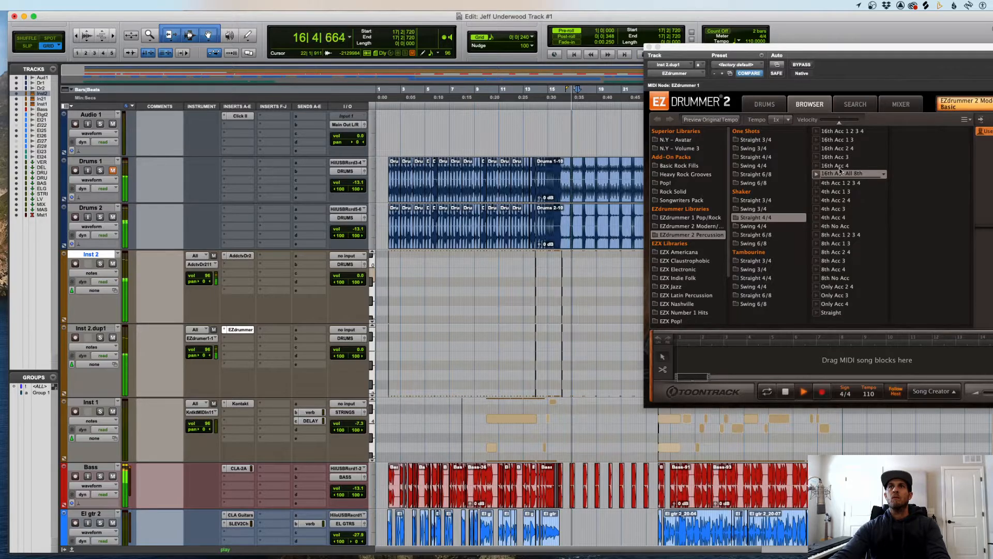
{"action": "left_click", "coordinate": [817, 175]}
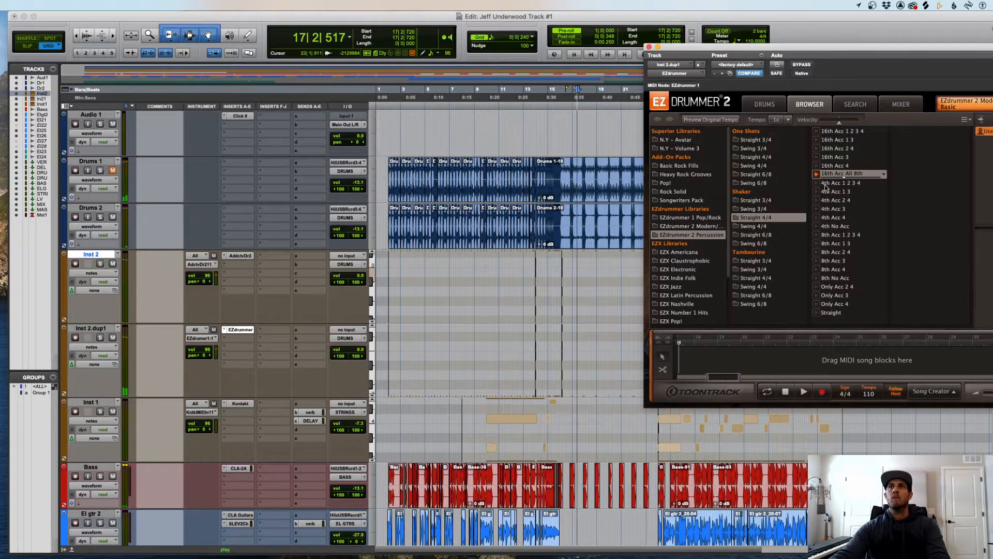
{"action": "left_click", "coordinate": [828, 235]}
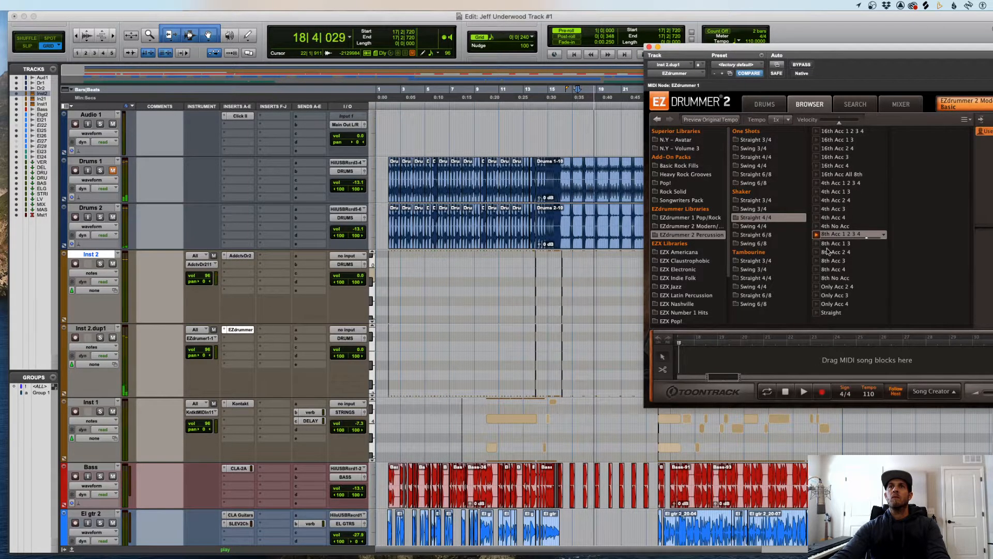
{"action": "left_click", "coordinate": [836, 148]}
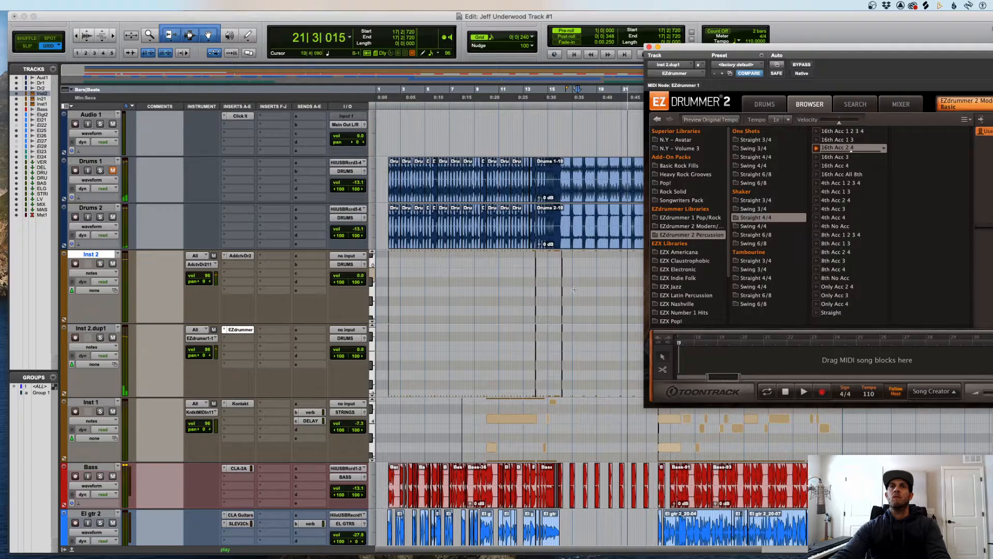
- Show the Inst 2.dup1 track as clips and delete all of its copied clips
{"action": "key", "text": "r"}
{"action": "left_click", "coordinate": [508, 357]}
{"action": "key", "text": "space"}
{"action": "key", "text": "minus"}
{"action": "left_click_drag", "start_coordinate": [625, 365], "coordinate": [312, 358]}
{"action": "key", "text": "Delete"}
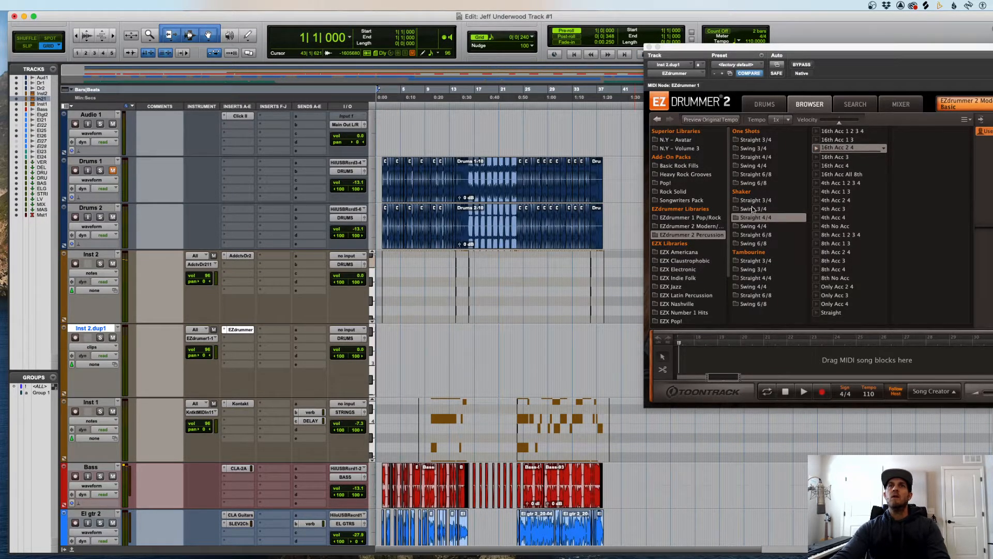
- Place the 16th Acc 2 4 shaker groove on the Inst 2.dup1 track and align its clip to 16|1|000
{"action": "left_click", "coordinate": [761, 219]}
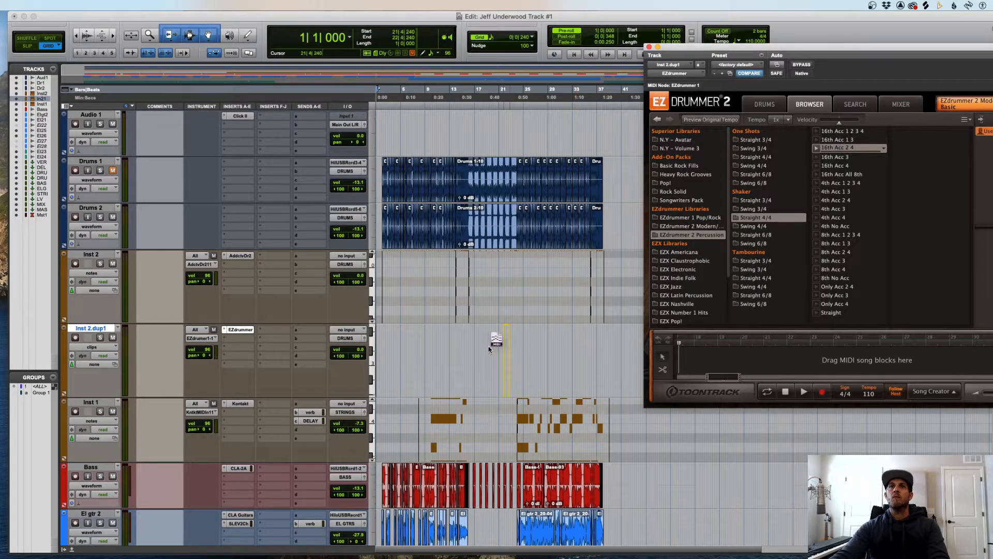
{"action": "left_click_drag", "start_coordinate": [487, 349], "coordinate": [487, 349]}
{"action": "left_click", "coordinate": [467, 348]}
{"action": "key", "text": "t"}
{"action": "key", "text": "t"}
{"action": "key", "text": "t"}
{"action": "key", "text": "space"}
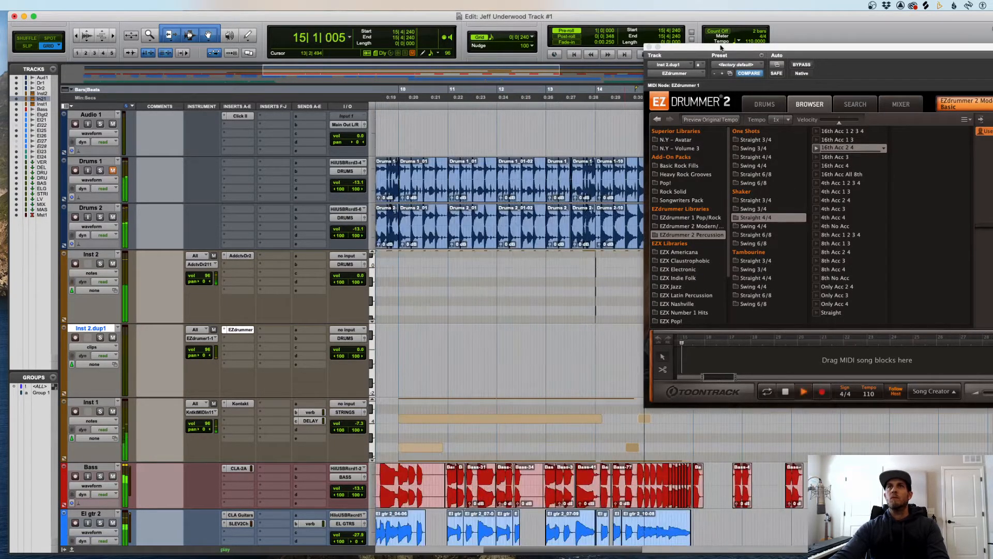
{"action": "left_click_drag", "start_coordinate": [720, 48], "coordinate": [138, 33]}
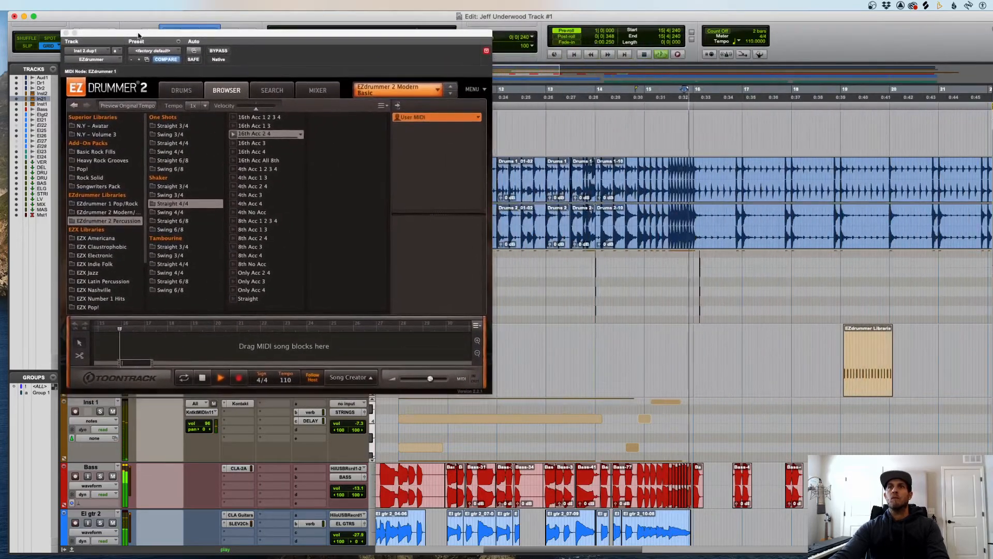
{"action": "left_click_drag", "start_coordinate": [878, 383], "coordinate": [727, 383]}
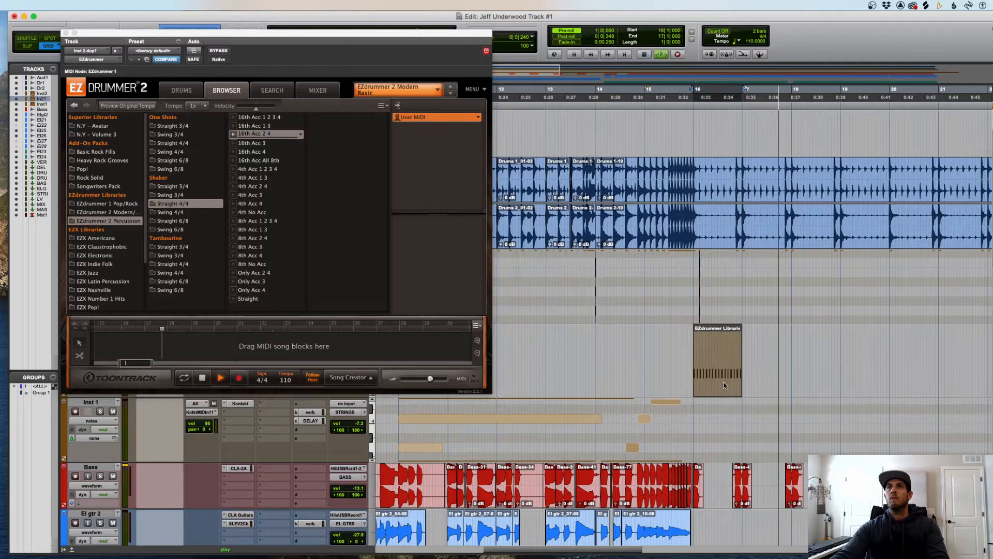
- Repeat the shaker clip back to back on Inst 2.dup1 to fill bars 16 through 24
{"action": "key", "text": "r"}
{"action": "key", "text": "super+d"}
{"action": "key", "text": "super+d"}
{"action": "key", "text": "super+d"}
{"action": "key", "text": "super+d"}
{"action": "key", "text": "super+d"}
{"action": "key", "text": "super+d"}
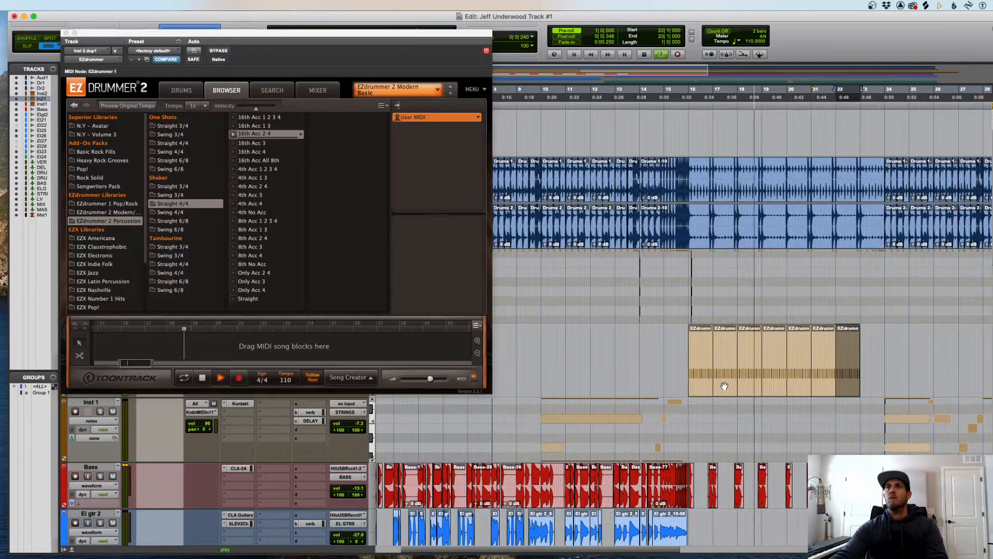
{"action": "key", "text": "super+d"}
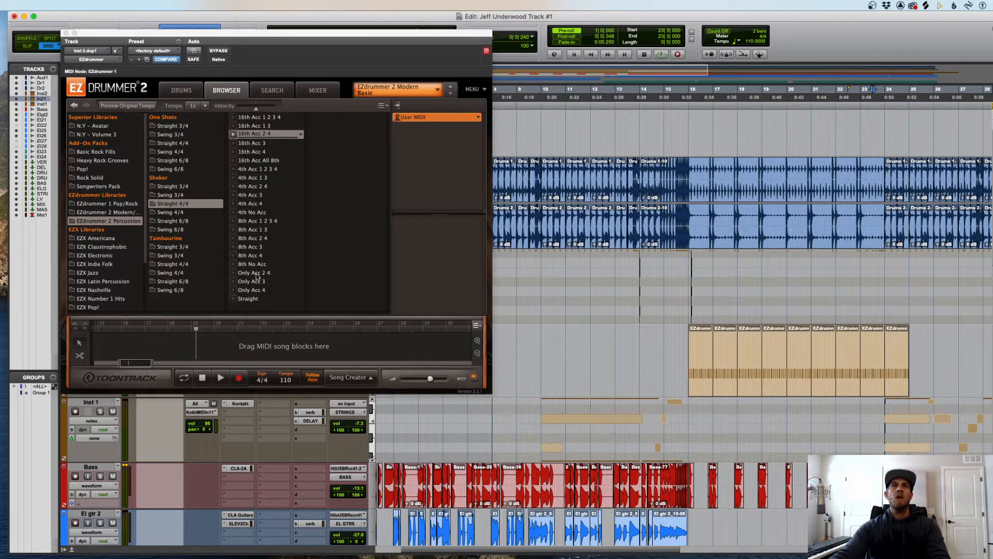
- Audition the Straight 4/4 tambourine grooves 8th Acc 1 2 3 4 and Only Acc 2 4, and duplicate the last shaker clip into bar 25
{"action": "left_click", "coordinate": [172, 265]}
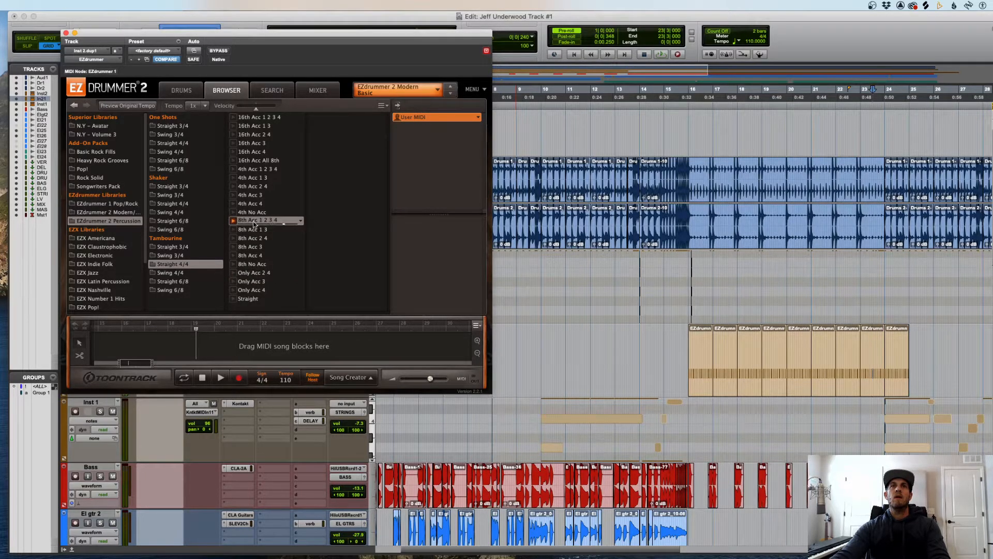
{"action": "left_click", "coordinate": [876, 351]}
{"action": "key", "text": "space"}
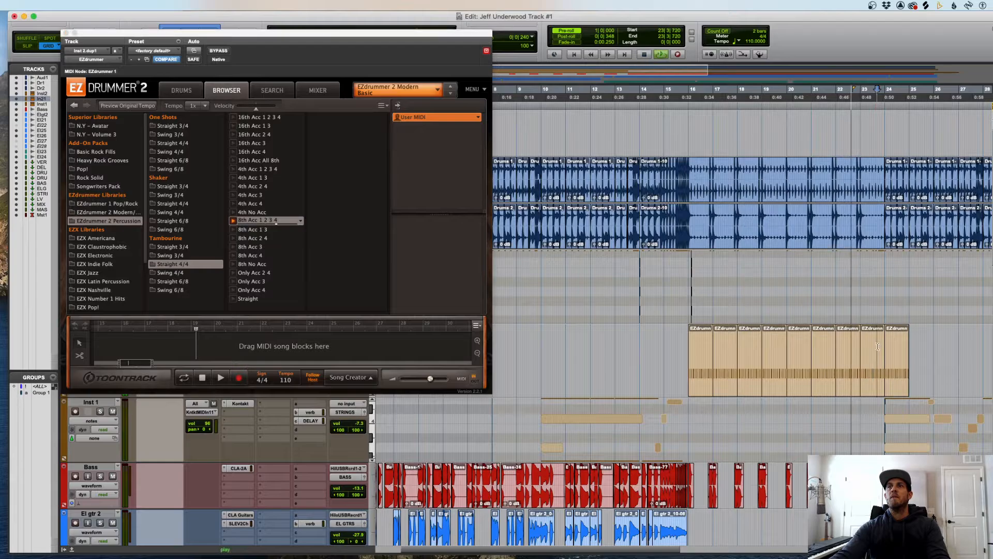
{"action": "left_click", "coordinate": [899, 381]}
{"action": "key", "text": "super+d"}
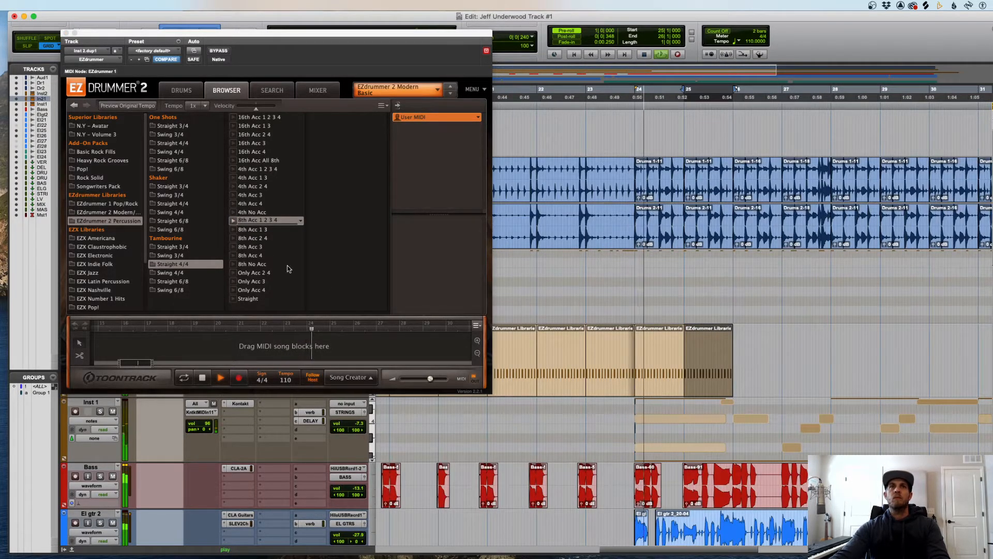
{"action": "left_click", "coordinate": [233, 221]}
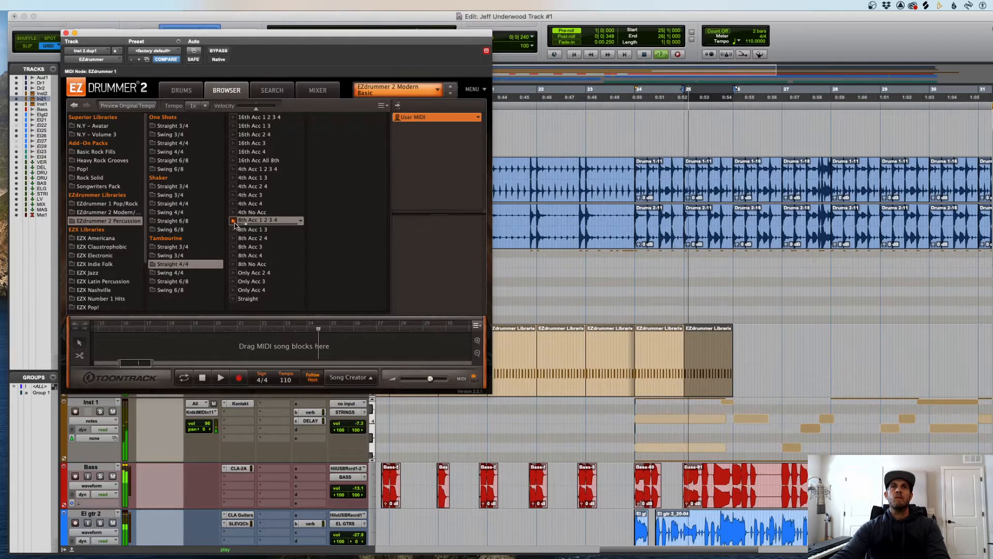
{"action": "left_click", "coordinate": [233, 273]}
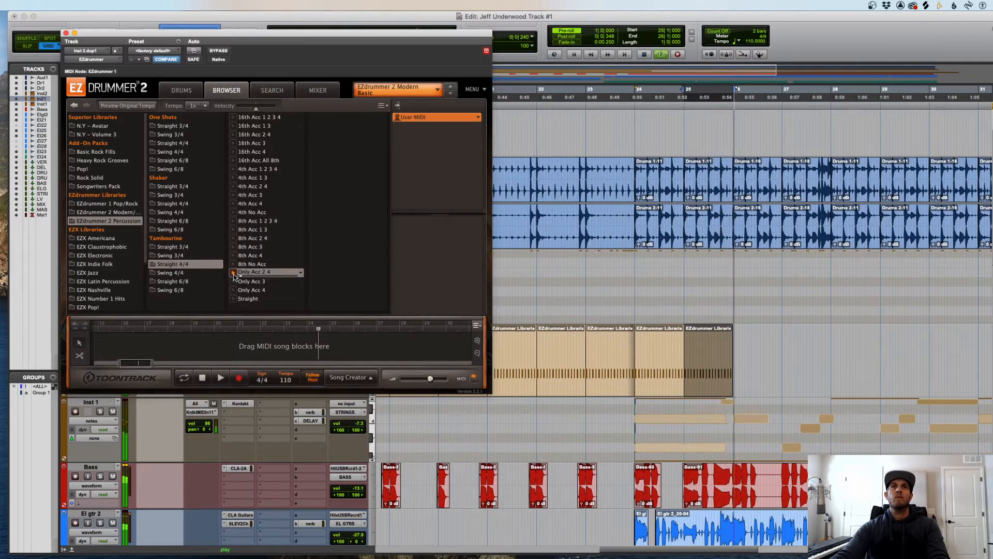
- Repeat the shaker clip on Inst 2.dup1 through bars 26 to 28
{"action": "key", "text": "super+d"}
{"action": "key", "text": "super+d"}
{"action": "key", "text": "super+d"}
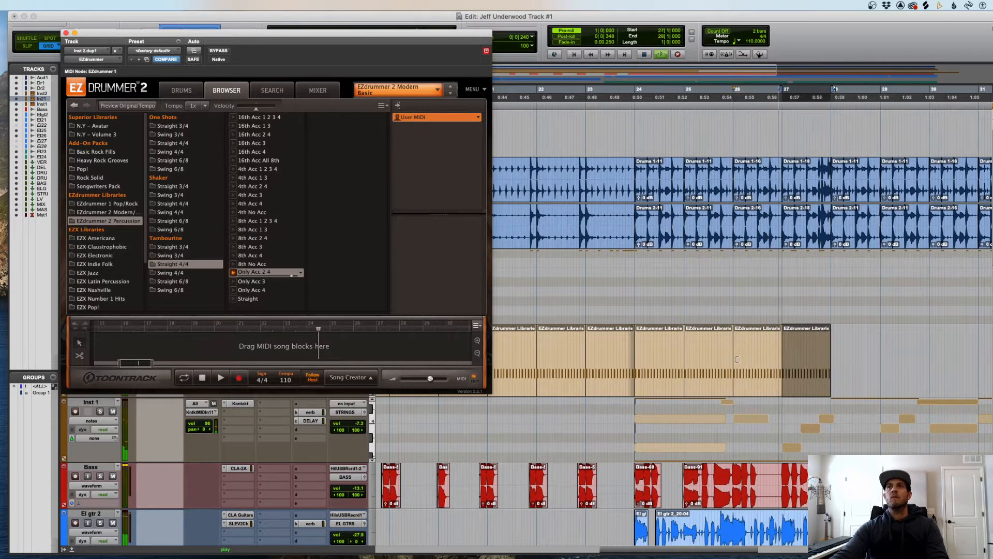
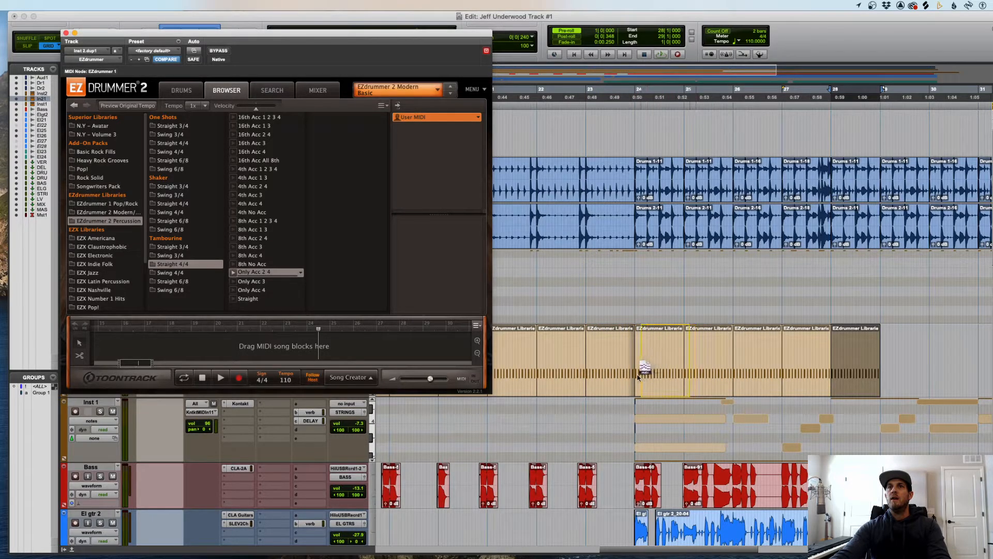
- Place the Only Acc 2 4 tambourine groove on the Inst 2.dup1 track at the start of bar 24
{"action": "left_click_drag", "start_coordinate": [635, 379], "coordinate": [636, 378]}
{"action": "left_click", "coordinate": [615, 350]}
{"action": "key", "text": "t"}
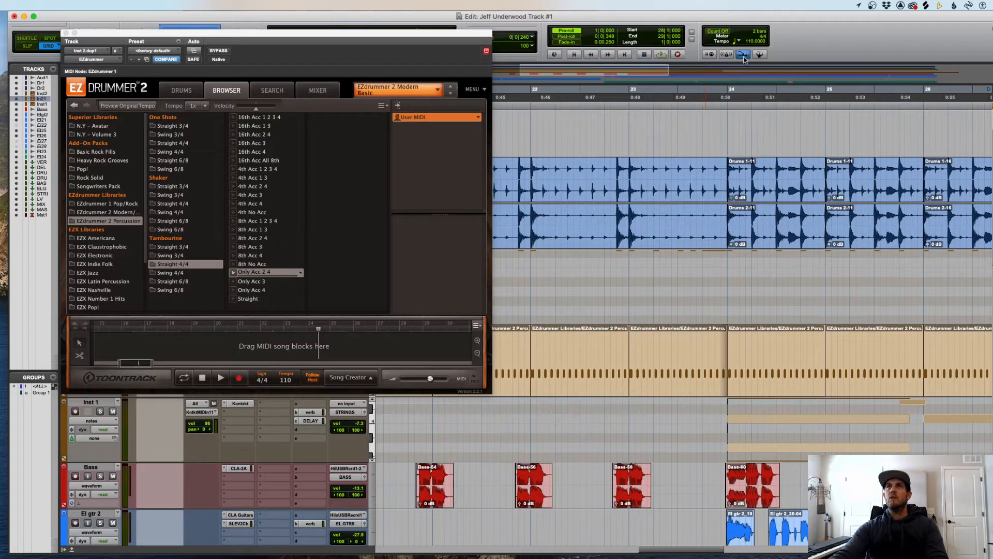
{"action": "left_click_drag", "start_coordinate": [262, 266], "coordinate": [349, 275]}
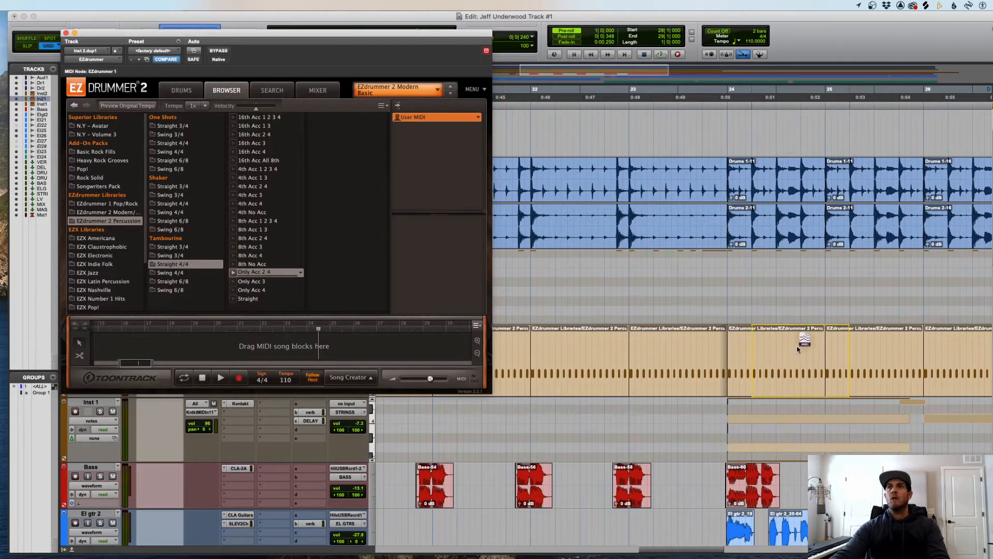
{"action": "left_click_drag", "start_coordinate": [729, 356], "coordinate": [730, 354]}
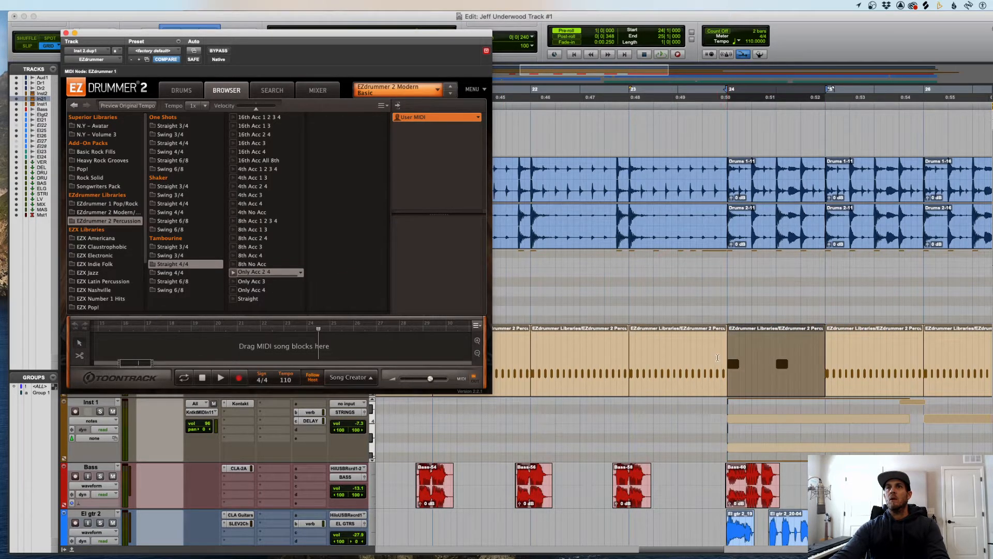
{"action": "key", "text": "super+z"}
{"action": "left_click", "coordinate": [690, 357]}
{"action": "key", "text": "ctrl+minus"}
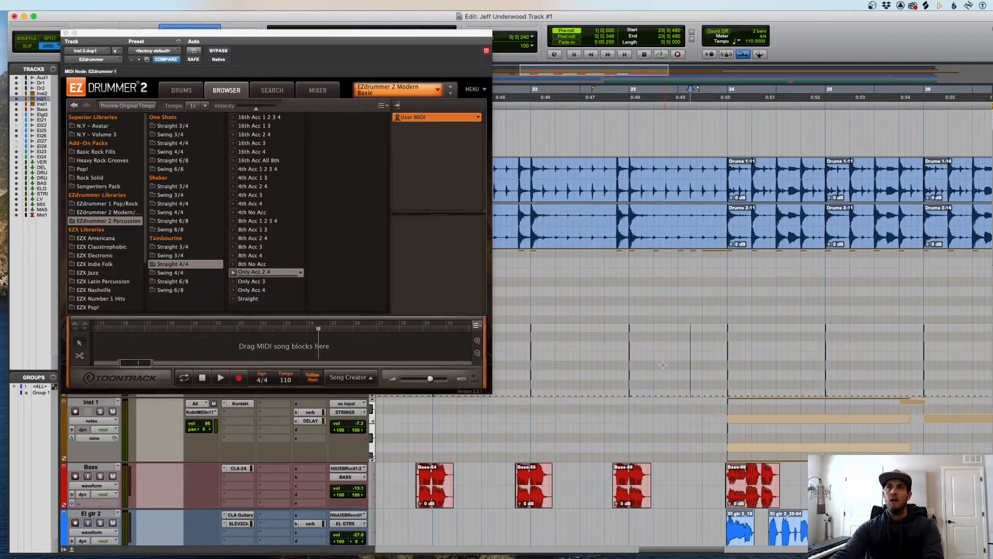
{"action": "key", "text": "super+shift+z"}
- Show Inst 2.dup1 as notes and move shaker notes from bar 25 into bar 24 alongside the tambourine notes
{"action": "left_click", "coordinate": [690, 371]}
{"action": "key", "text": "ctrl+minus"}
{"action": "left_click", "coordinate": [697, 372]}
{"action": "key", "text": "ctrl+minus"}
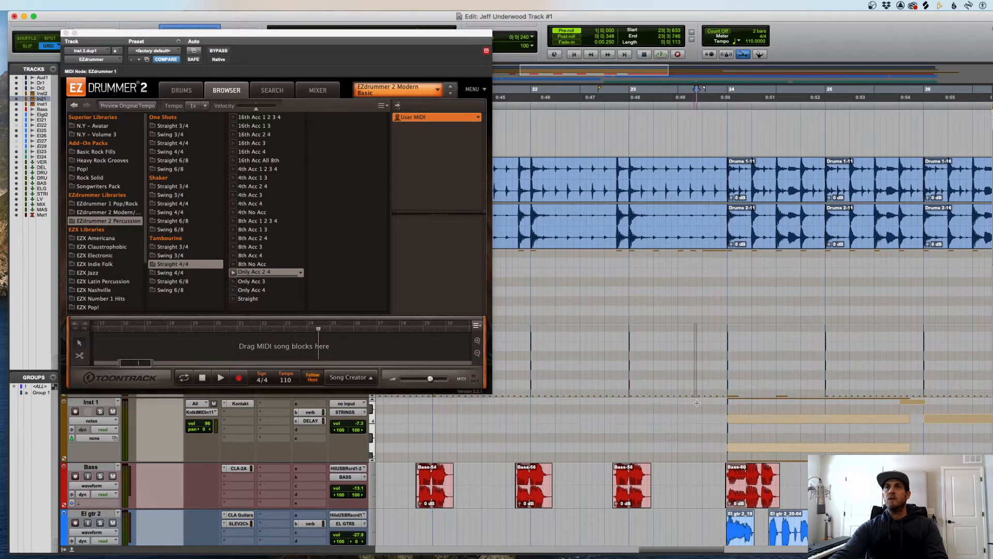
{"action": "left_click_drag", "start_coordinate": [705, 371], "coordinate": [707, 408]}
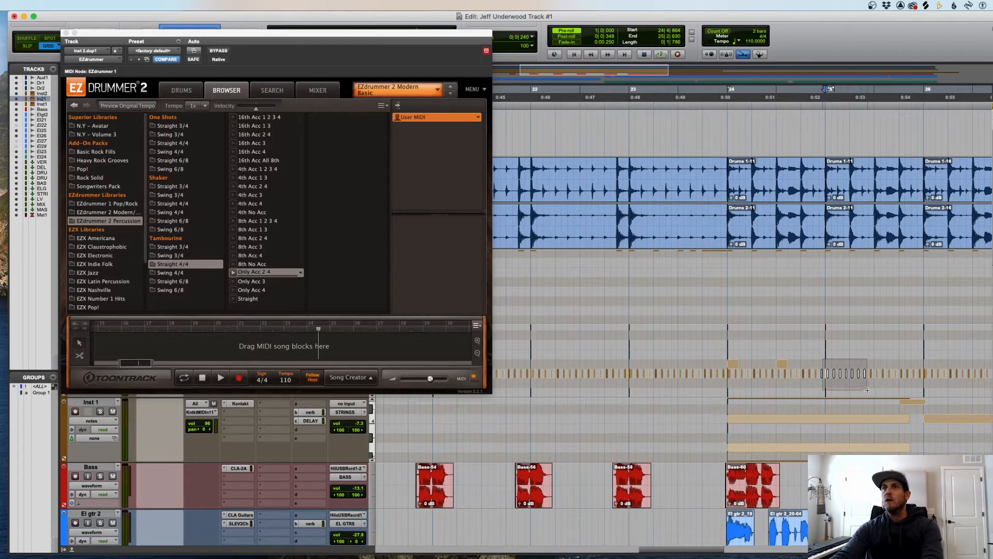
{"action": "left_click", "coordinate": [825, 365]}
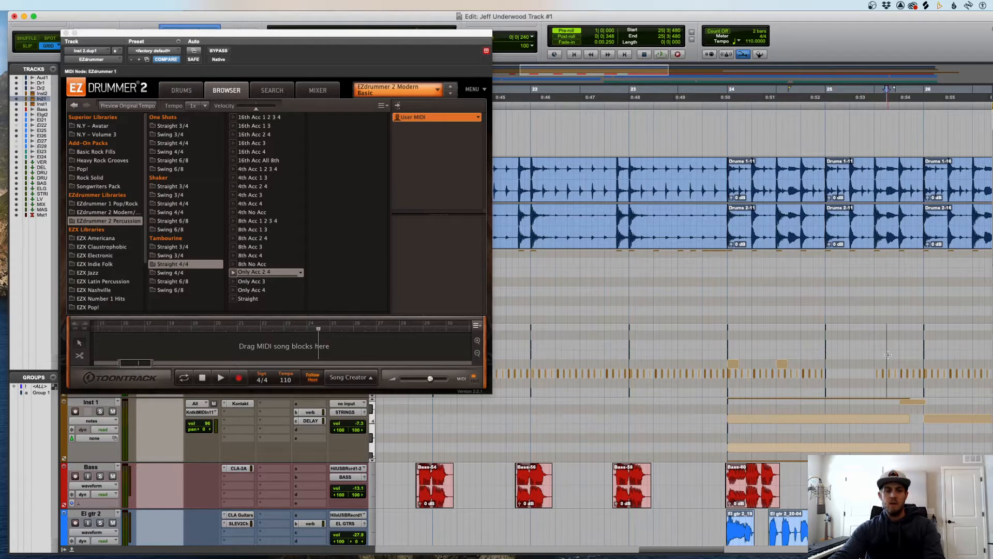
- Show Inst 2.dup1 as clips and delete the four leftover clips in bars 25 through 28
{"action": "key", "text": "r"}
{"action": "key", "text": "r"}
{"action": "left_click", "coordinate": [801, 363]}
{"action": "key", "text": "ctrl+minus"}
{"action": "left_click_drag", "start_coordinate": [865, 370], "coordinate": [763, 378]}
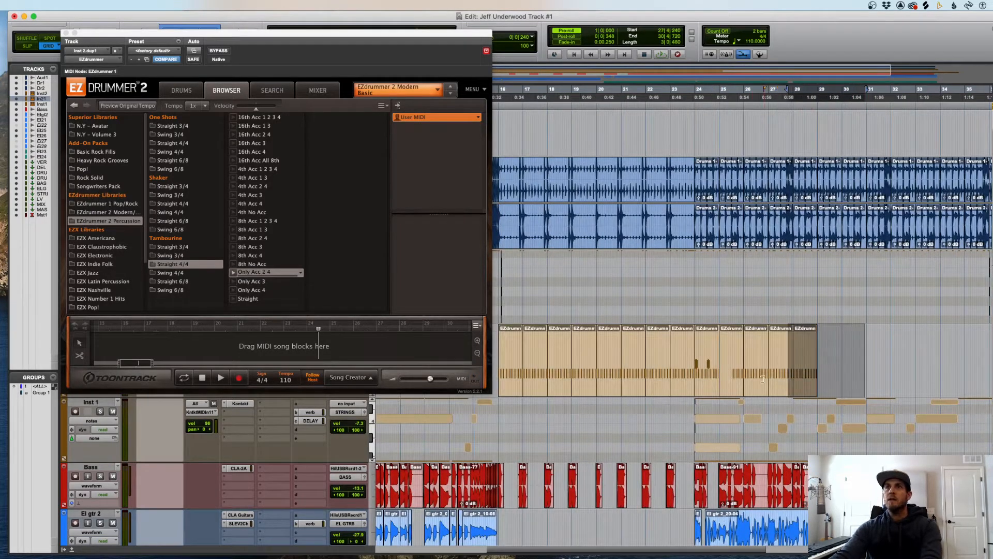
{"action": "left_click", "coordinate": [728, 390]}
{"action": "key", "text": "Delete"}
{"action": "left_click", "coordinate": [755, 390]}
{"action": "key", "text": "Delete"}
{"action": "left_click", "coordinate": [783, 388]}
{"action": "key", "text": "Delete"}
{"action": "left_click", "coordinate": [807, 387]}
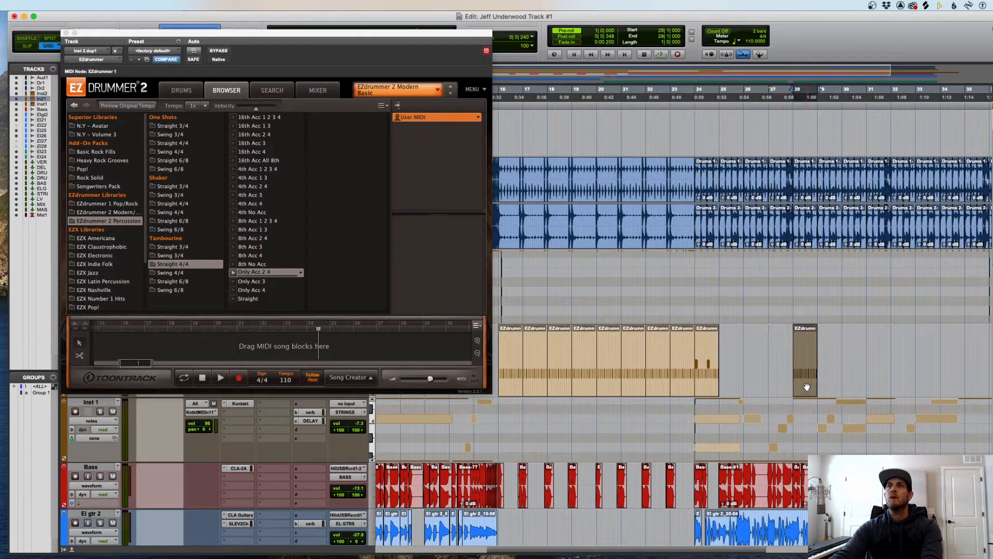
{"action": "key", "text": "Delete"}
- Repeat the combined shaker and tambourine clip from bar 24 back to back through bar 37
{"action": "left_click", "coordinate": [705, 388]}
{"action": "key", "text": "super+d"}
{"action": "key", "text": "super+d"}
{"action": "key", "text": "super+d"}
{"action": "key", "text": "r"}
{"action": "key", "text": "super+d"}
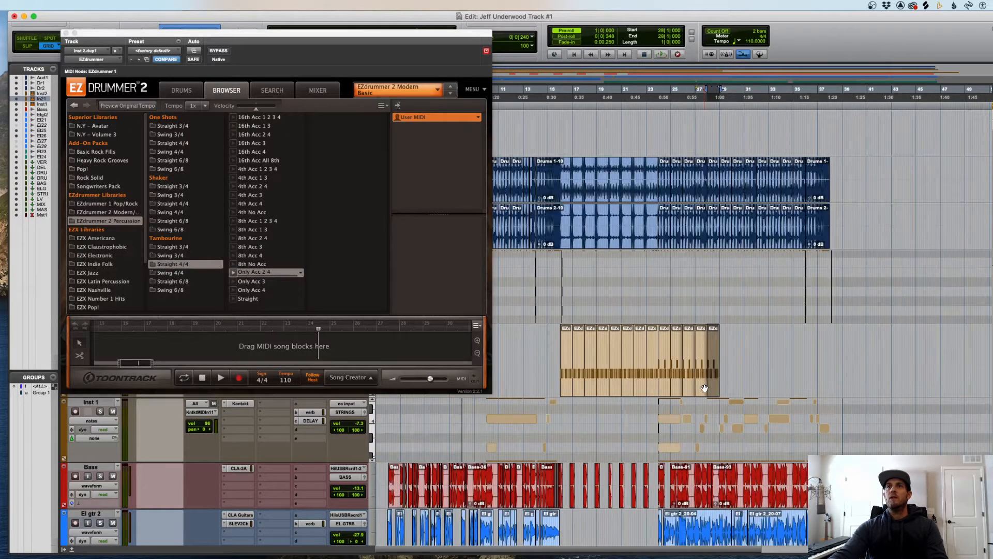
{"action": "key", "text": "super+d"}
{"action": "key", "text": "super+d"}
{"action": "key", "text": "super+d"}
{"action": "key", "text": "super+d"}
{"action": "key", "text": "super+d"}
{"action": "key", "text": "super+d"}
{"action": "key", "text": "super+d"}
{"action": "key", "text": "super+d"}
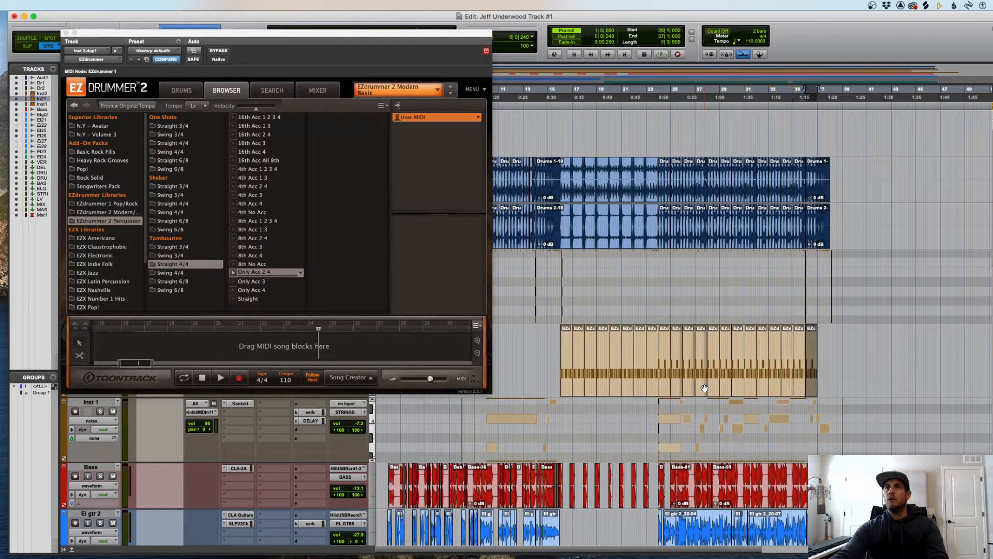
{"action": "key", "text": "super+d"}
- Close the EZdrummer window and show Inst 2.dup1 as notes while playing the last bars
{"action": "key", "text": "space"}
{"action": "key", "text": "t"}
{"action": "key", "text": "t"}
{"action": "key", "text": "t"}
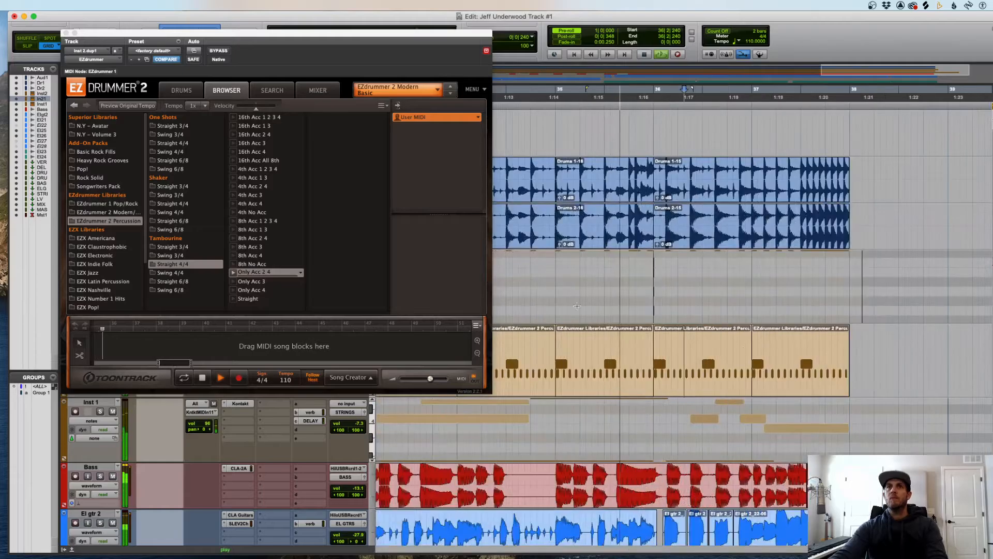
{"action": "left_click", "coordinate": [65, 33]}
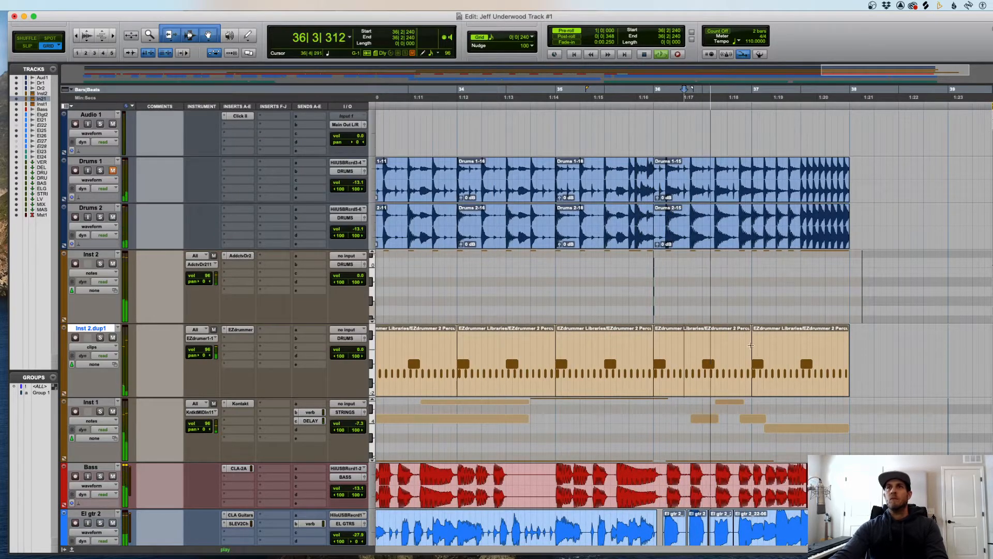
{"action": "key", "text": "minus"}
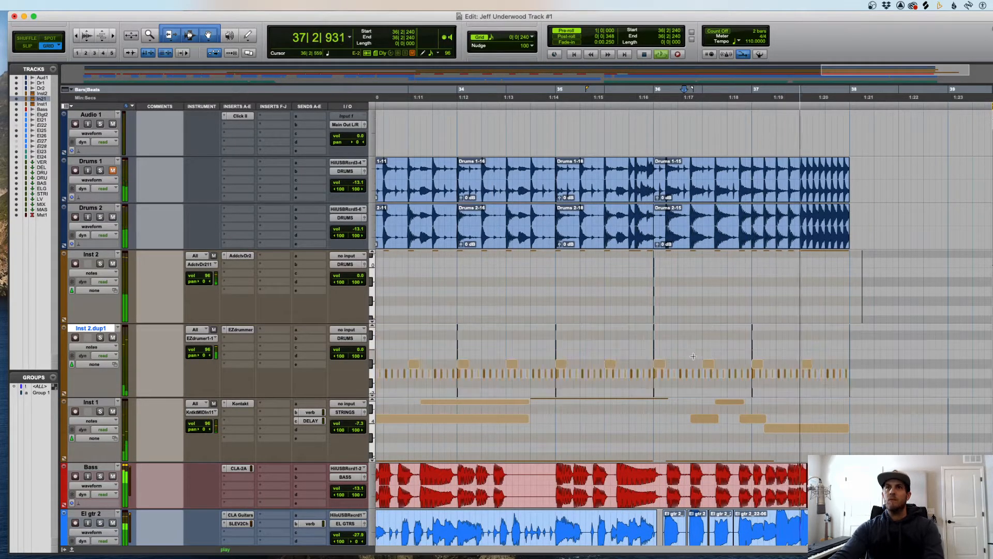
- Delete the tambourine notes in bars 36 and 37 on Inst 2.dup1, leaving the shaker notes
{"action": "key", "text": "space"}
{"action": "left_click_drag", "start_coordinate": [820, 345], "coordinate": [697, 368]}
{"action": "key", "text": "Delete"}
{"action": "key", "text": "space"}
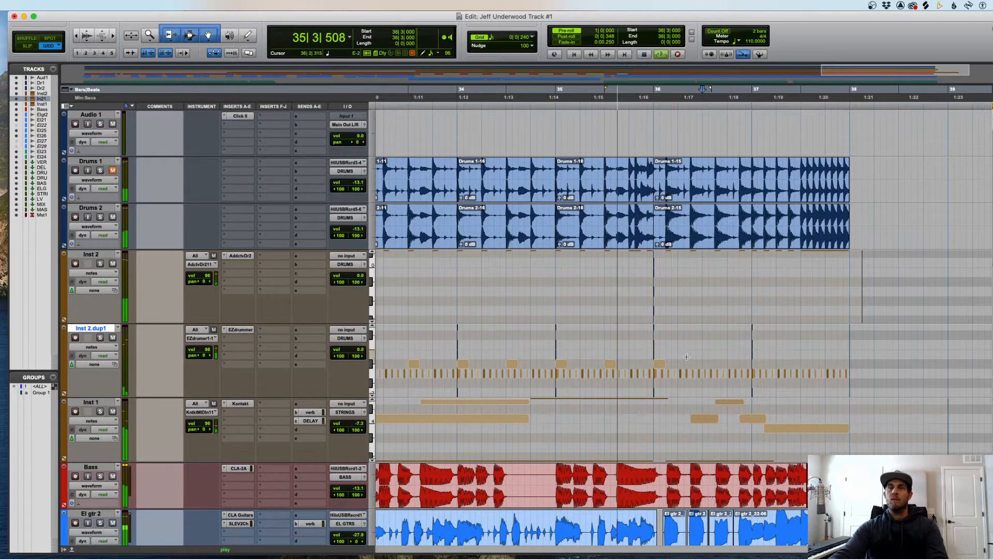
{"action": "key", "text": "t"}
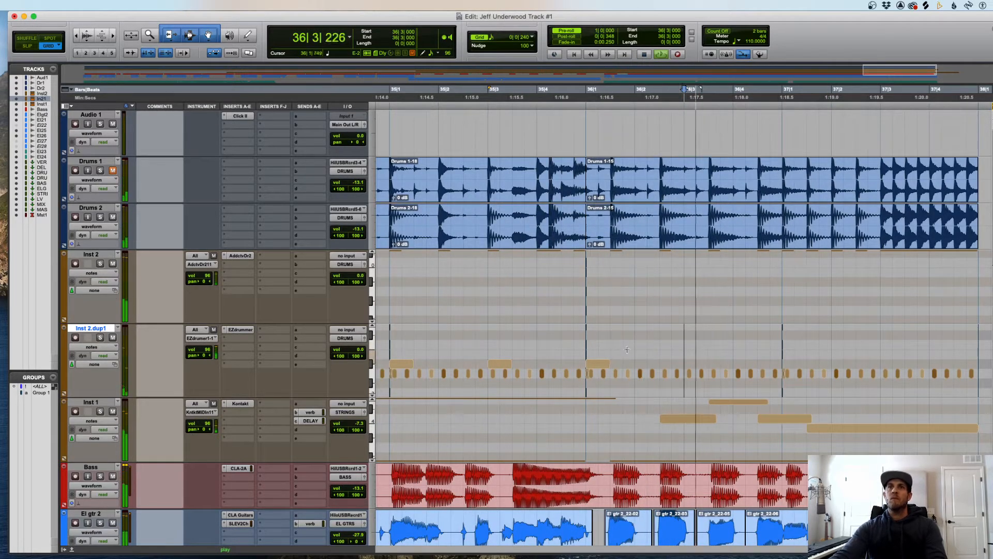
{"action": "left_click_drag", "start_coordinate": [623, 346], "coordinate": [587, 363]}
{"action": "key", "text": "Delete"}
- Lower the Inst 2.dup1 track volume to about -7.9 dB and play the song from around bar 16
{"action": "key", "text": "r"}
{"action": "key", "text": "r"}
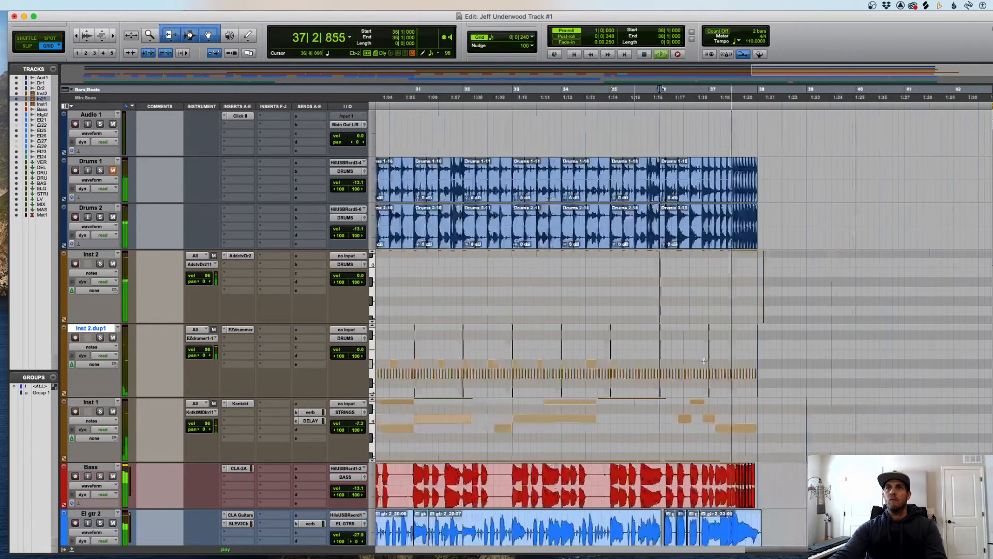
{"action": "key", "text": "t"}
{"action": "key", "text": "r"}
{"action": "key", "text": "r"}
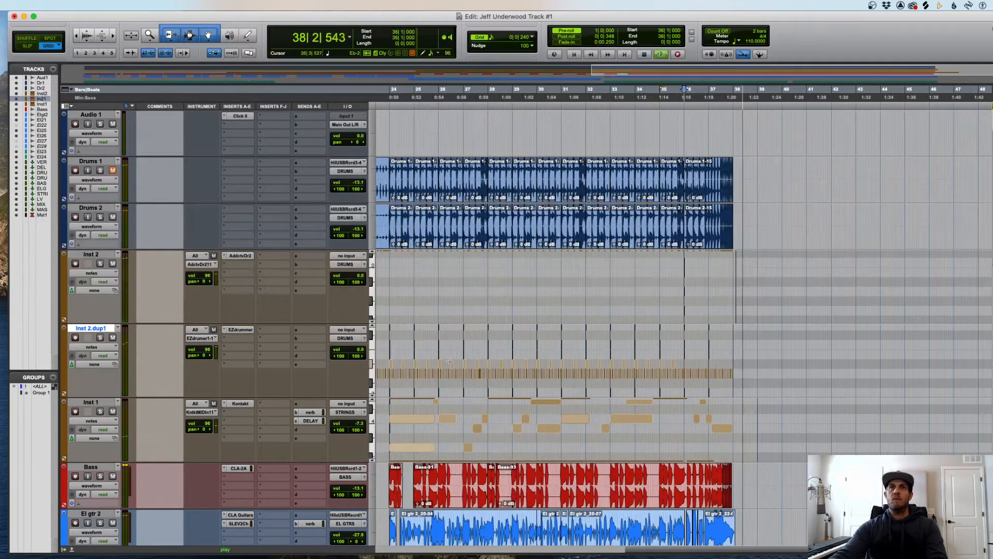
{"action": "left_click_drag", "start_coordinate": [359, 357], "coordinate": [359, 358]}
{"action": "key", "text": "space"}
{"action": "key", "text": "r"}
{"action": "key", "text": "r"}
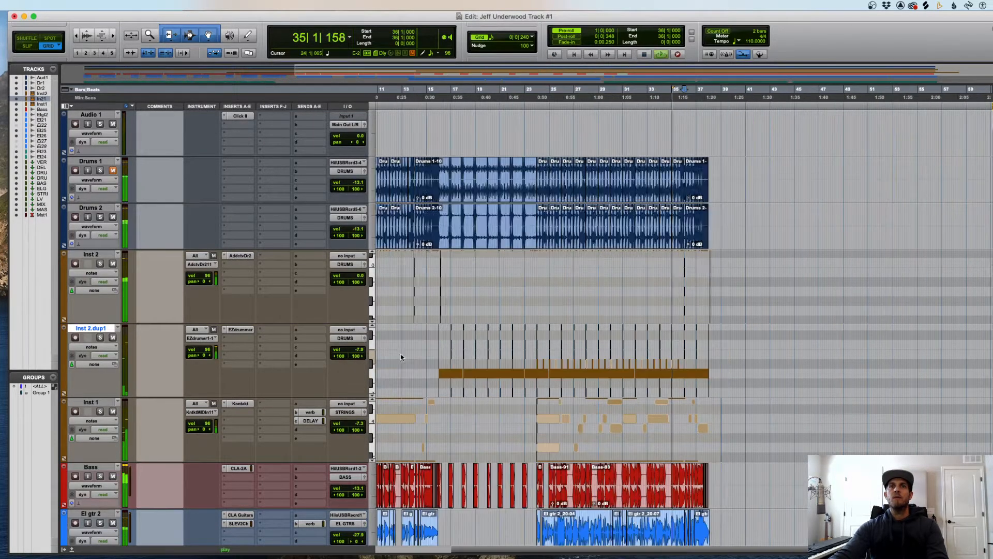
{"action": "left_click", "coordinate": [473, 333]}
{"action": "key", "text": "t"}
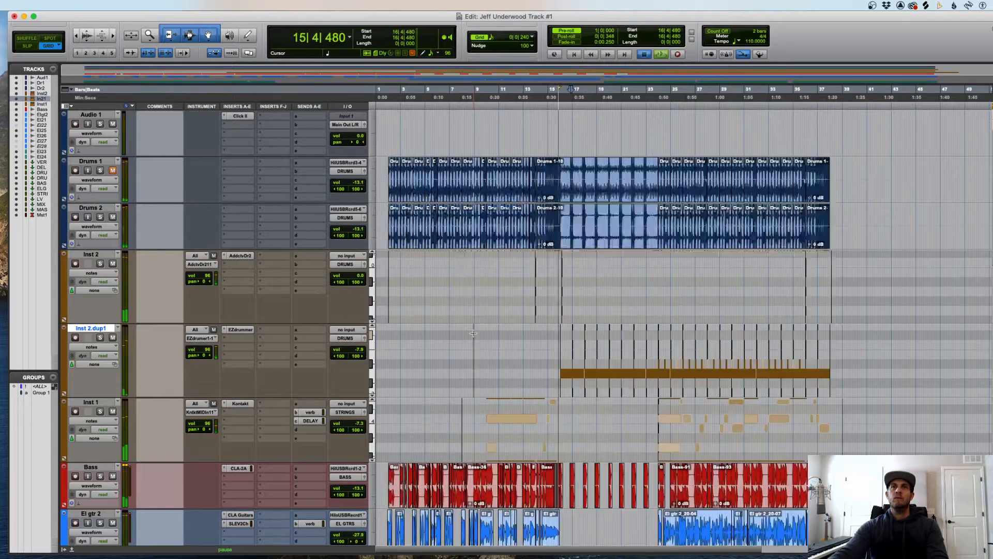
- Reduce the heights of the Inst 2, Inst 2.dup1 and Inst 1 tracks
{"action": "left_click_drag", "start_coordinate": [275, 307], "coordinate": [275, 297]}
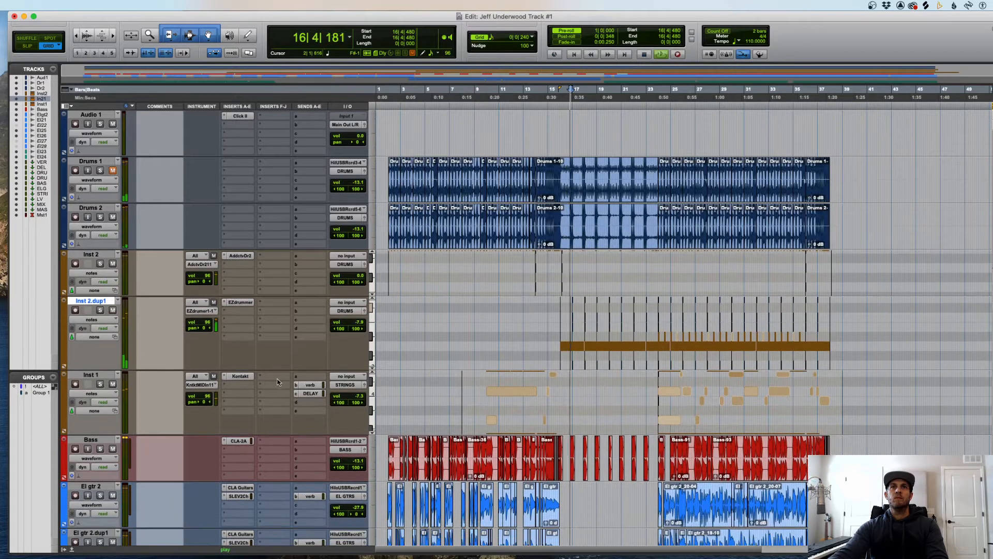
{"action": "left_click_drag", "start_coordinate": [275, 369], "coordinate": [278, 330]}
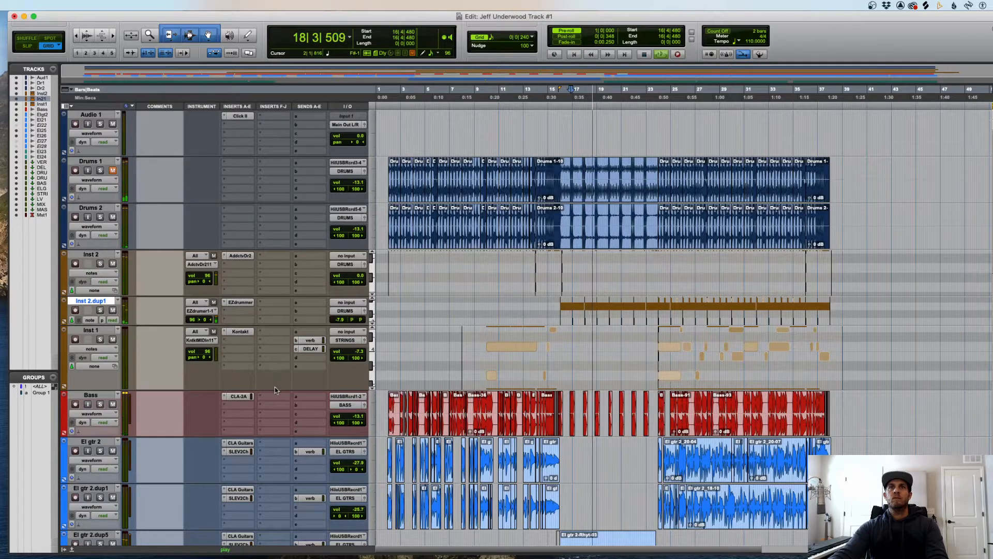
{"action": "left_click_drag", "start_coordinate": [275, 389], "coordinate": [299, 325]}
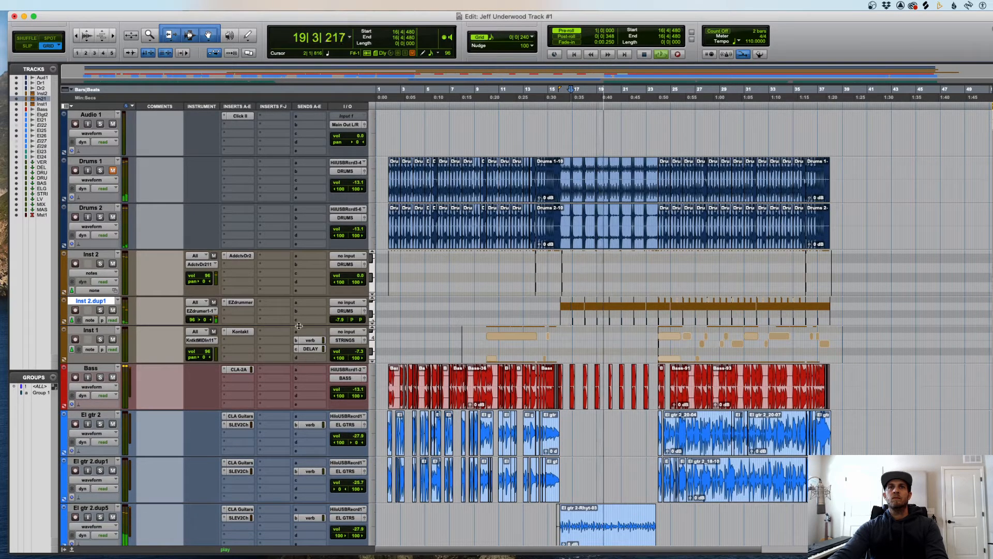
{"action": "key", "text": "t"}
{"action": "key", "text": "t"}
{"action": "key", "text": "r"}
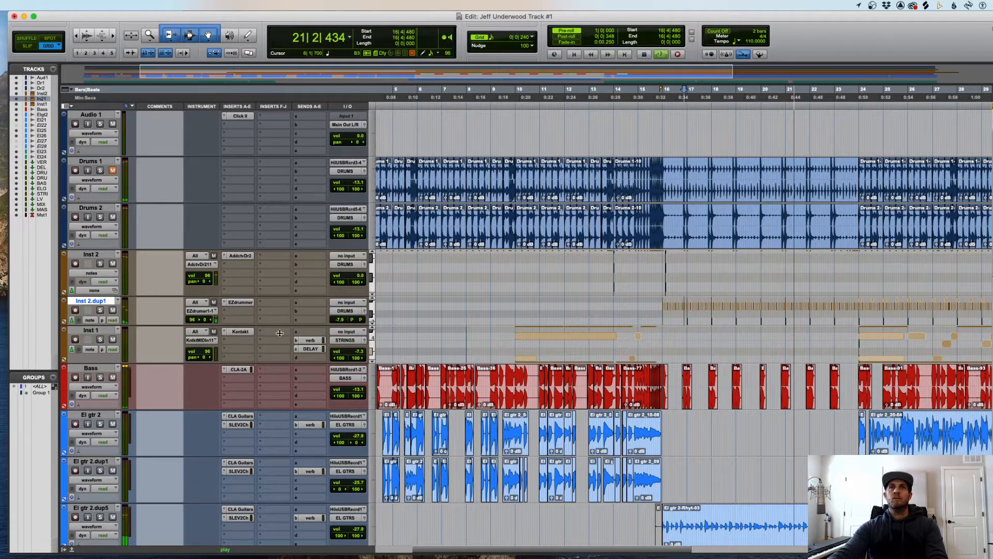
- Delete the Inst 2.dup1 shaker clips in bars 16 through 19 in clips view and play from 15|4|240
{"action": "left_click_drag", "start_coordinate": [282, 327], "coordinate": [283, 364]}
{"action": "key", "text": "space"}
{"action": "key", "text": "minus"}
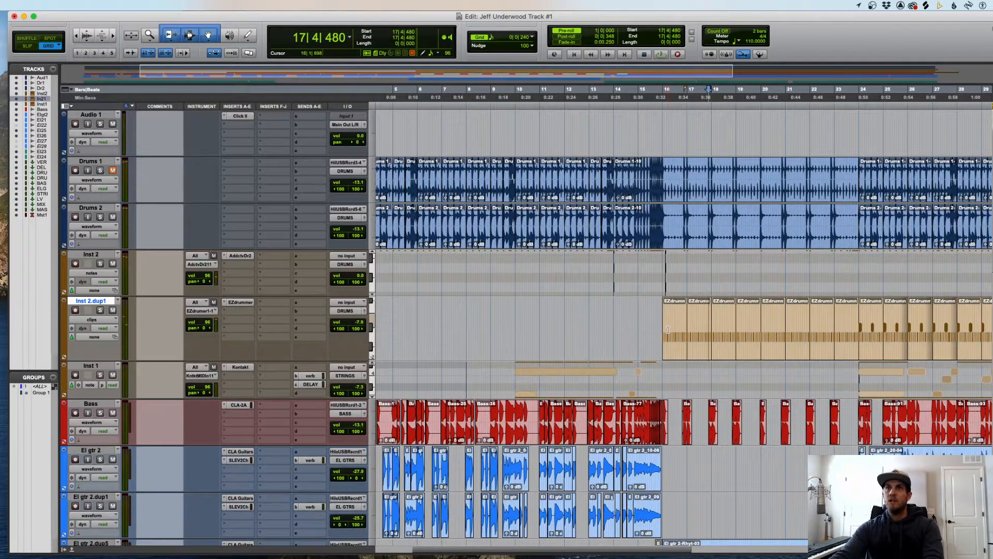
{"action": "left_click", "coordinate": [675, 351]}
{"action": "key", "text": "Delete"}
{"action": "left_click", "coordinate": [700, 352]}
{"action": "key", "text": "Delete"}
{"action": "left_click", "coordinate": [725, 354]}
{"action": "key", "text": "Delete"}
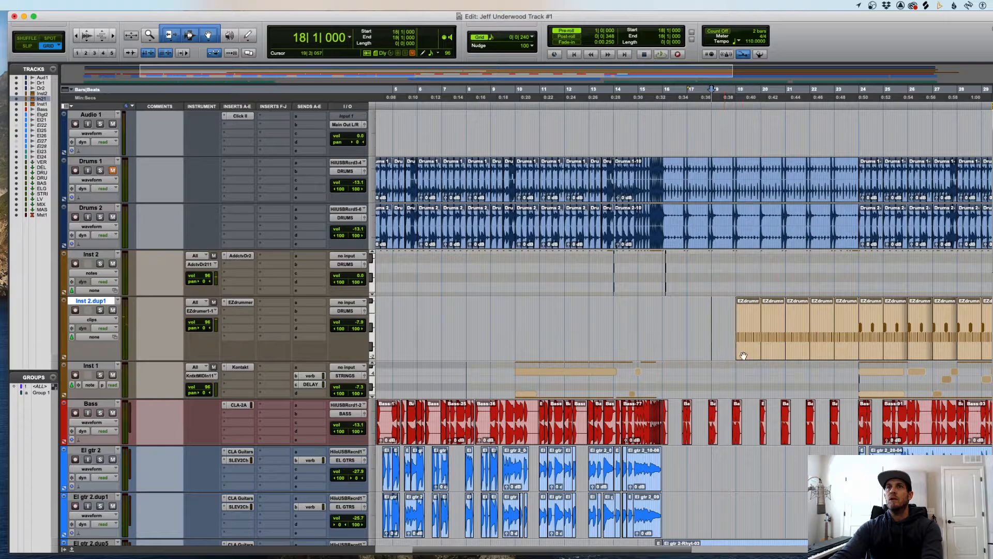
{"action": "left_click", "coordinate": [749, 349]}
{"action": "key", "text": "Delete"}
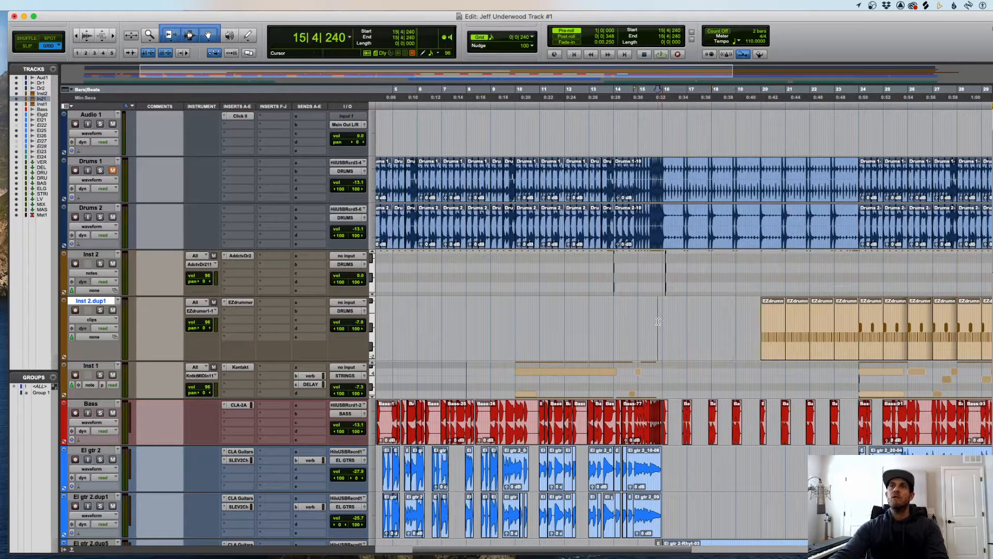
{"action": "key", "text": "super+bracketright"}
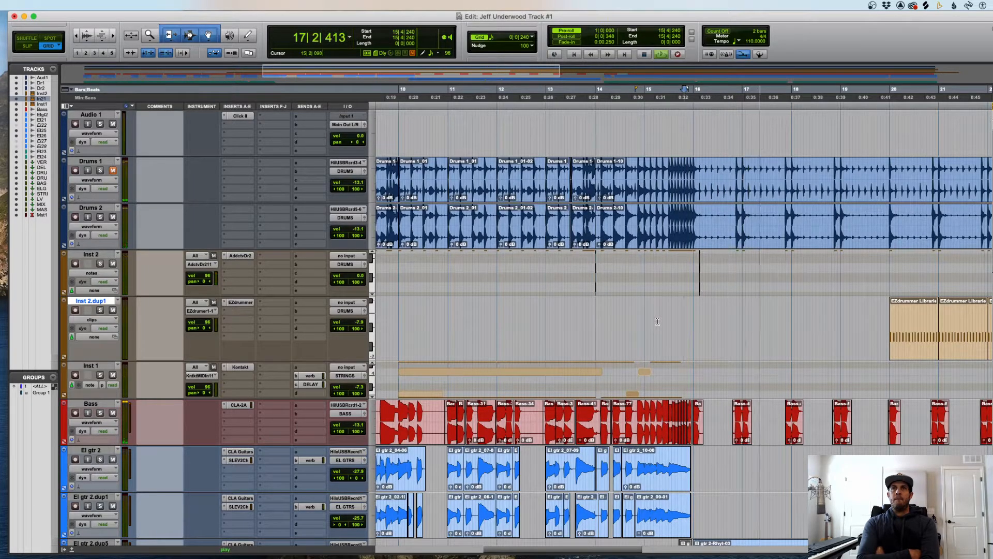
- Listen to the section from bar 17 to bar 25 and check the shaker and tambourine entry against the other tracks
{"action": "key", "text": "super+bracketright"}
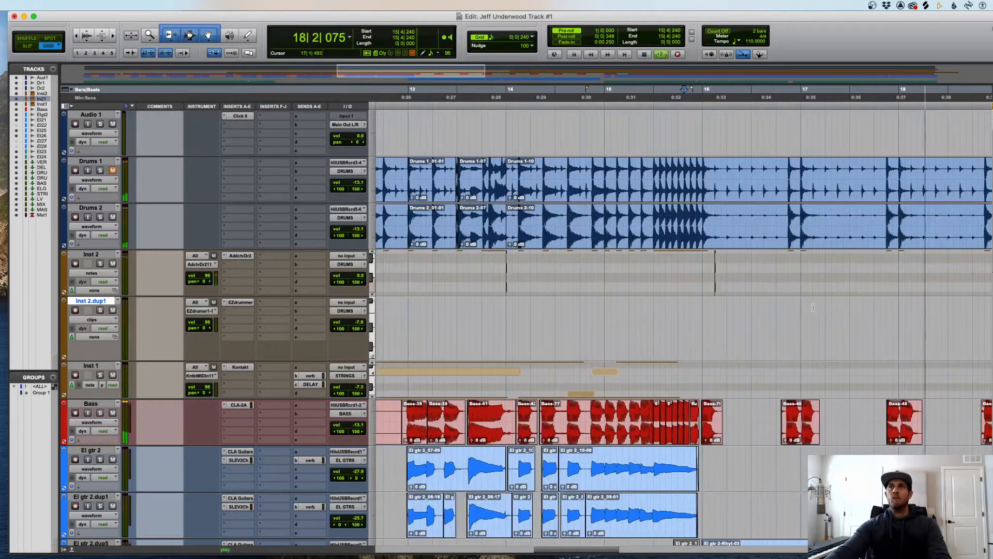
{"action": "key", "text": "super+bracketleft"}
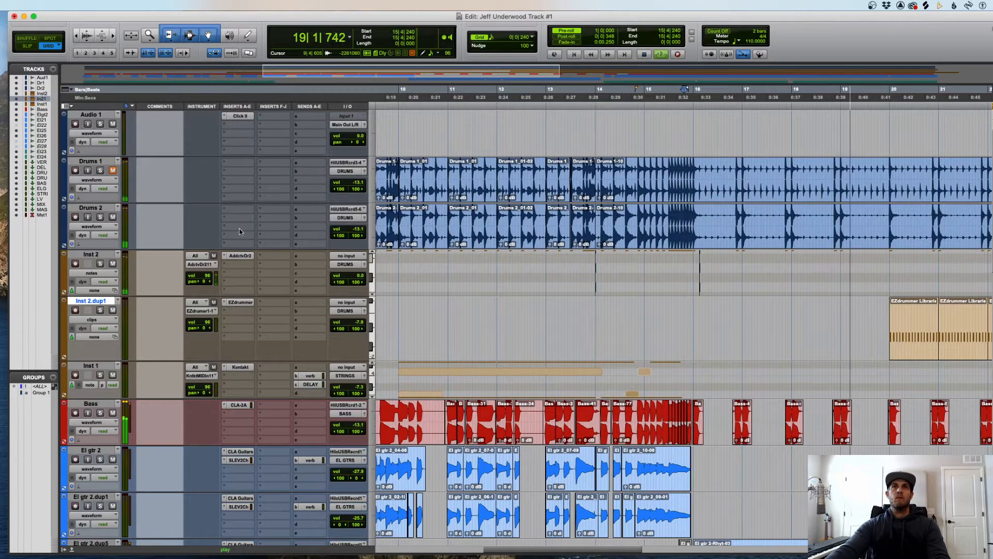
{"action": "key", "text": "super+bracketleft"}
{"action": "key", "text": "super+bracketleft"}
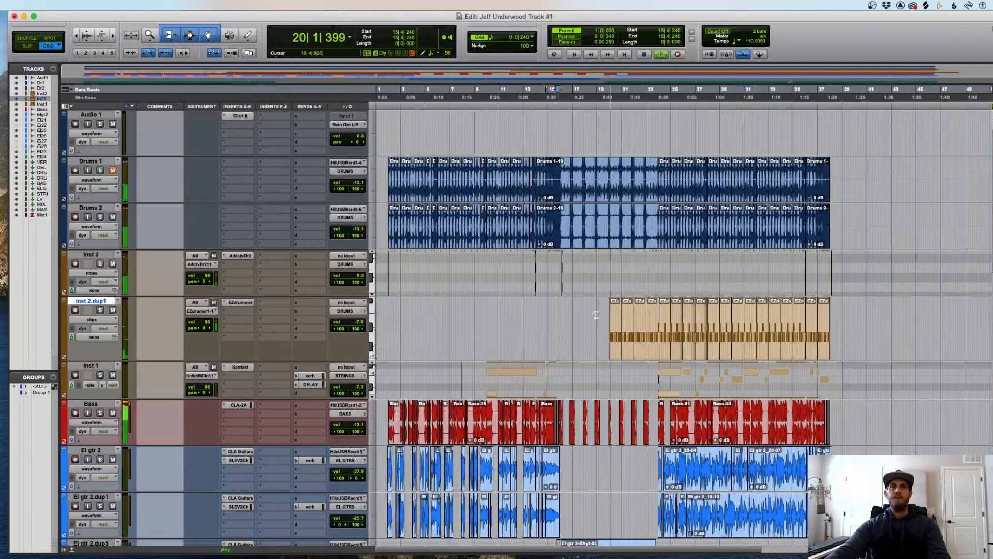
{"action": "scroll", "coordinate": [506, 319], "scroll_direction": "down", "scroll_amount": 8}
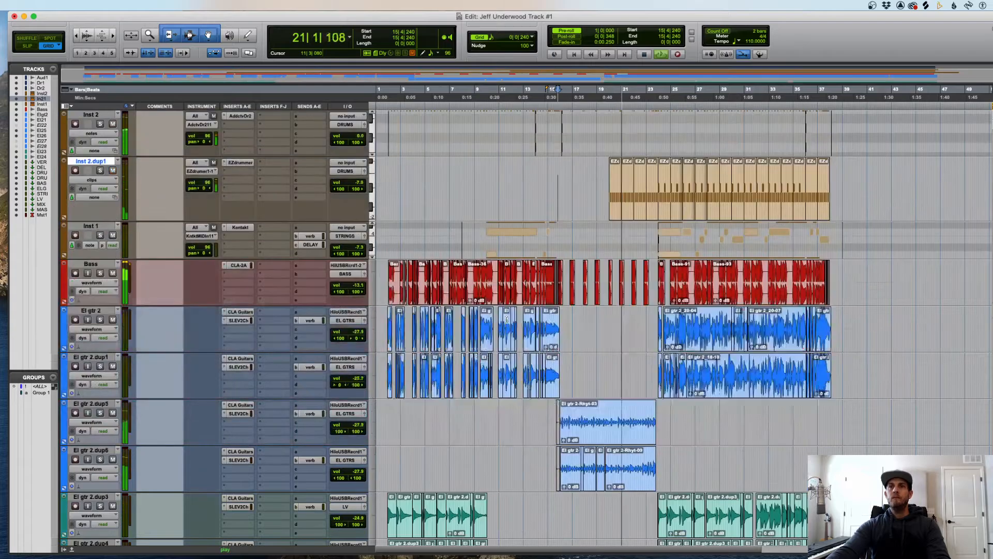
{"action": "scroll", "coordinate": [507, 319], "scroll_direction": "up", "scroll_amount": 6}
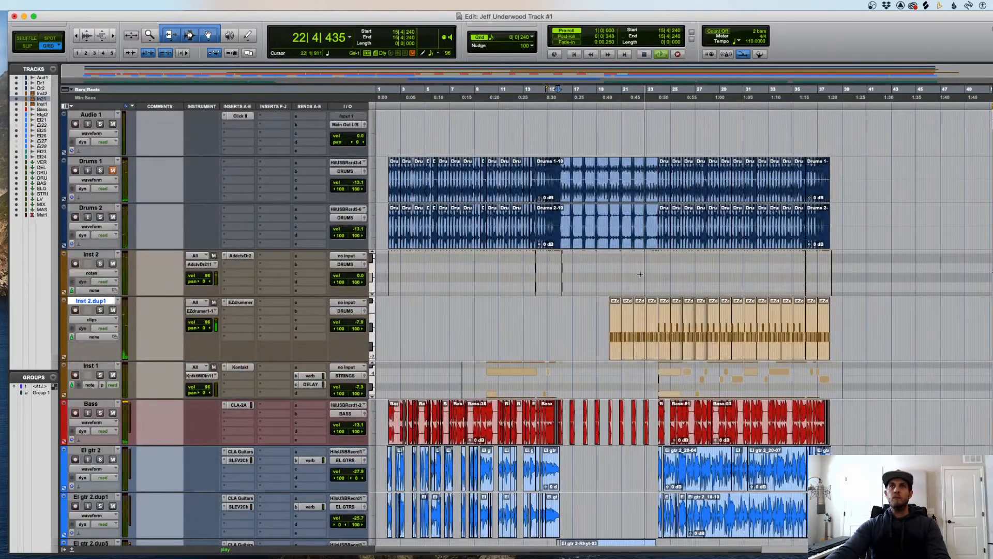
{"action": "key", "text": "t"}
{"action": "key", "text": "t"}
{"action": "key", "text": "t"}
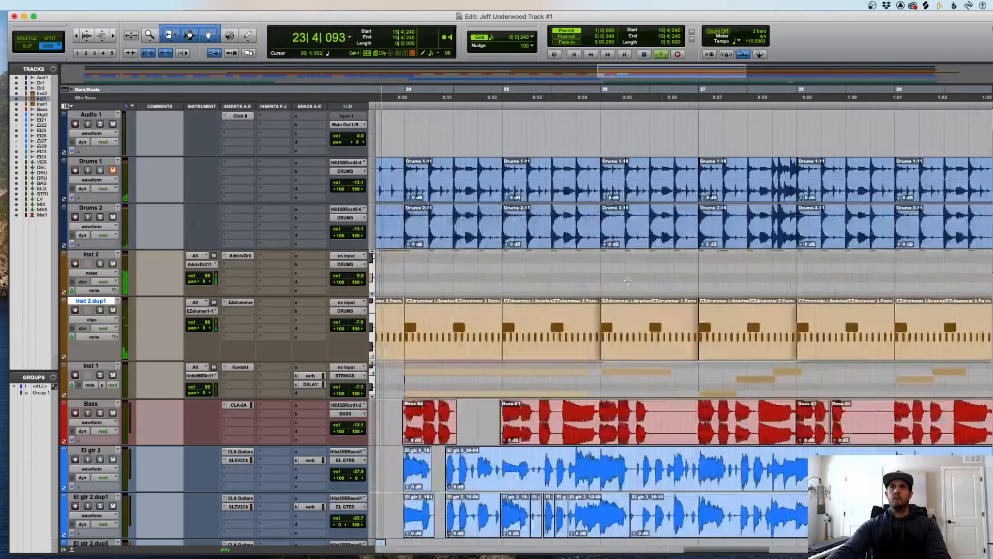
{"action": "key", "text": "r"}
{"action": "key", "text": "r"}
{"action": "key", "text": "r"}
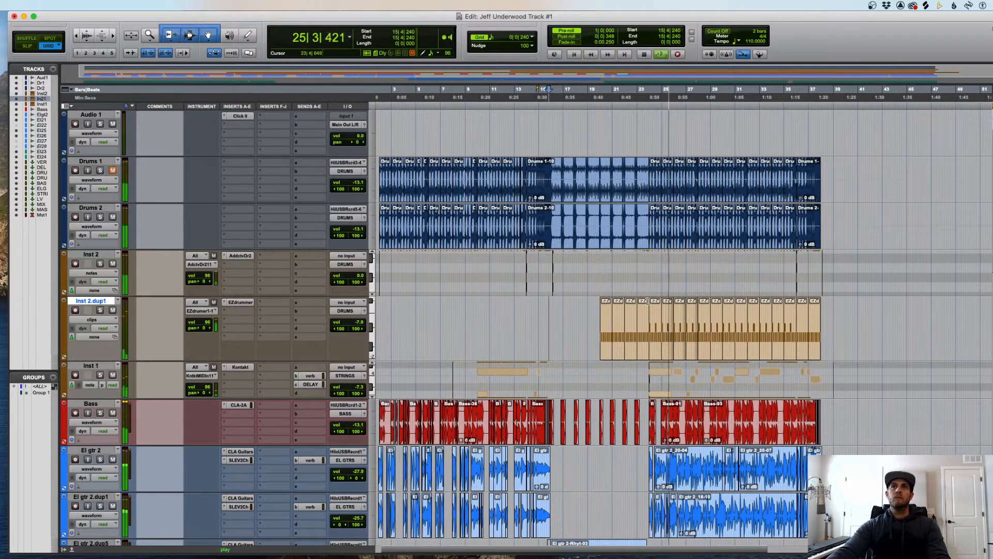
- Insert a note at 24|1|480 on the Inst 2 track and move it through several pitches to audition drum sounds
{"action": "left_click", "coordinate": [648, 124]}
{"action": "key", "text": "t"}
{"action": "key", "text": "t"}
{"action": "key", "text": "t"}
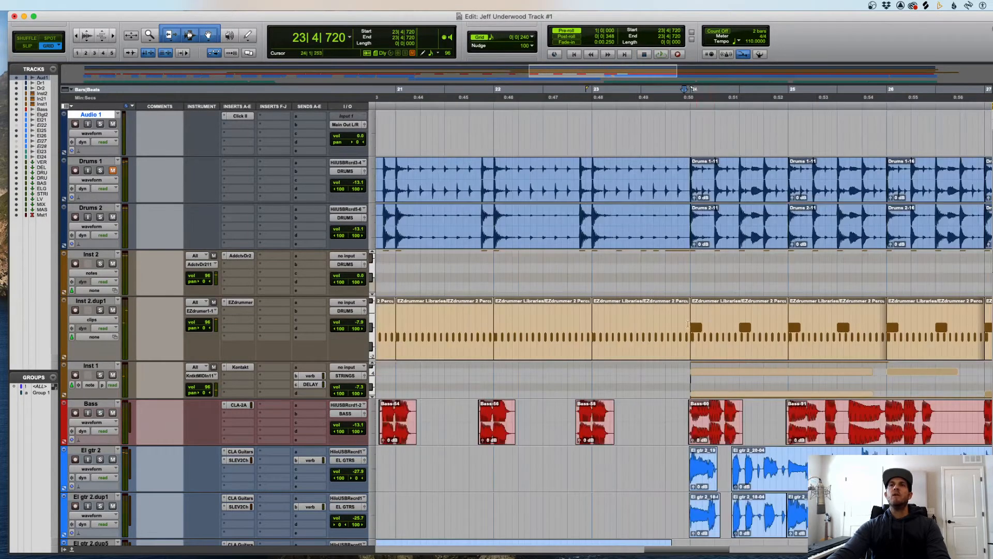
{"action": "key", "text": "r"}
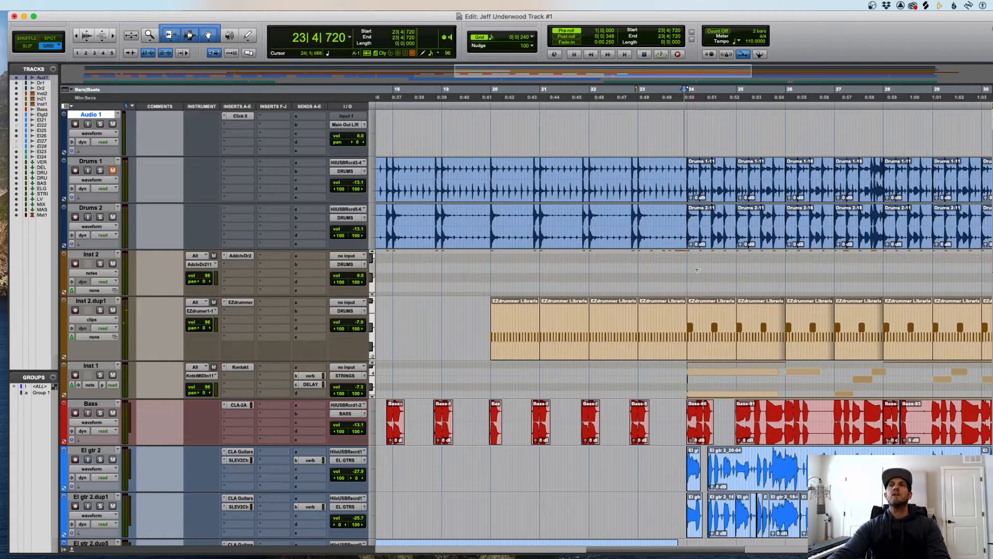
{"action": "left_click", "coordinate": [711, 256]}
{"action": "key", "text": "t"}
{"action": "key", "text": "t"}
{"action": "left_click", "coordinate": [674, 272]}
{"action": "scroll", "coordinate": [630, 274], "scroll_direction": "up", "scroll_amount": 3}
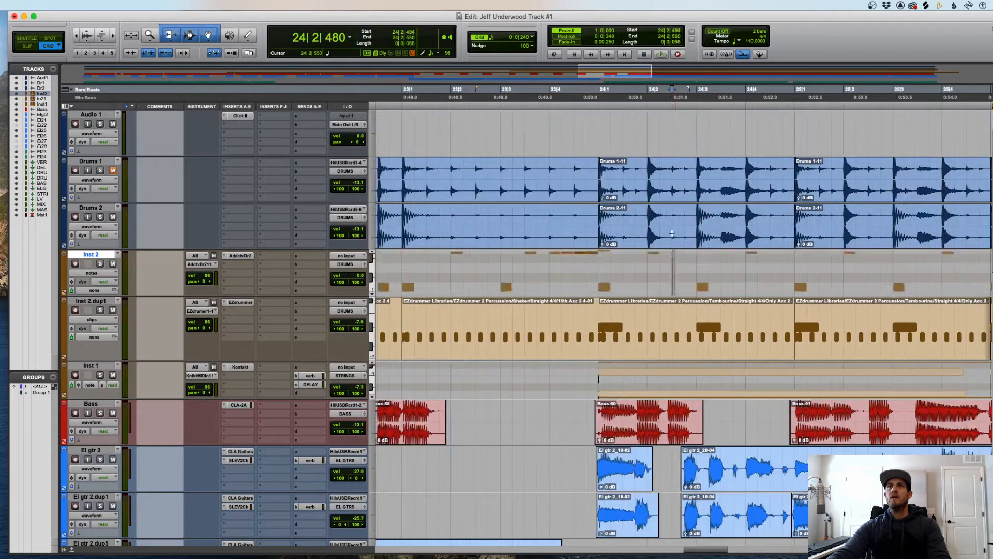
{"action": "scroll", "coordinate": [630, 270], "scroll_direction": "down", "scroll_amount": 5}
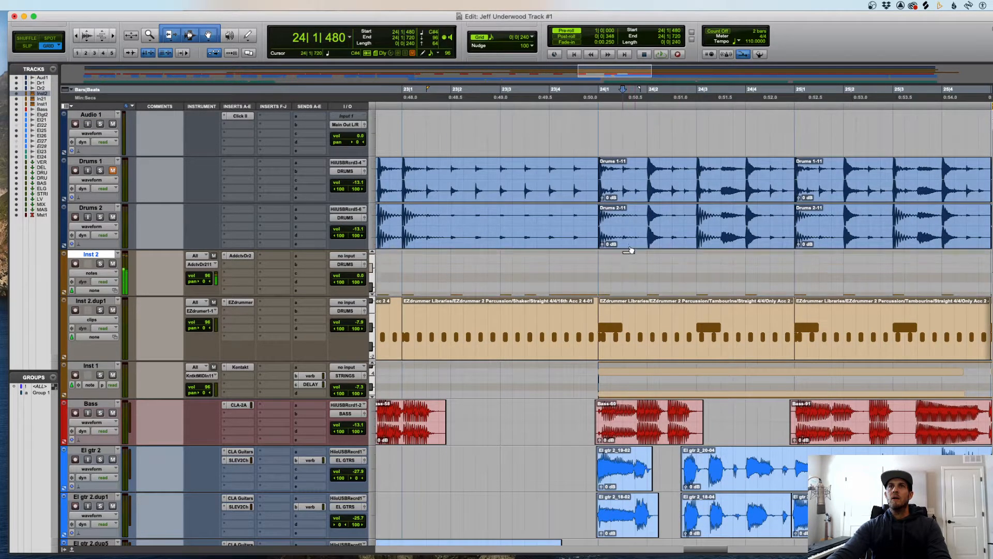
{"action": "scroll", "coordinate": [629, 259], "scroll_direction": "up", "scroll_amount": 4}
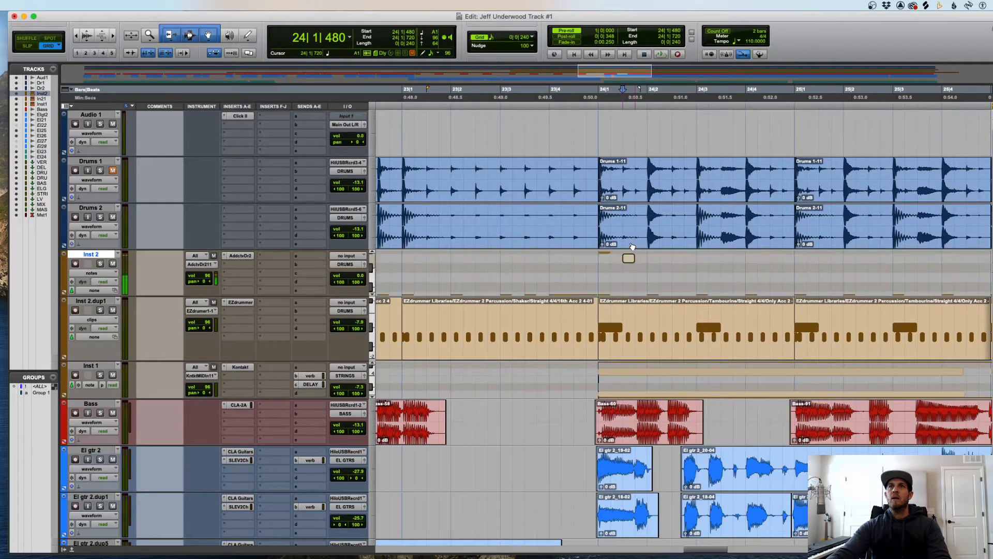
{"action": "scroll", "coordinate": [629, 261], "scroll_direction": "up", "scroll_amount": 3}
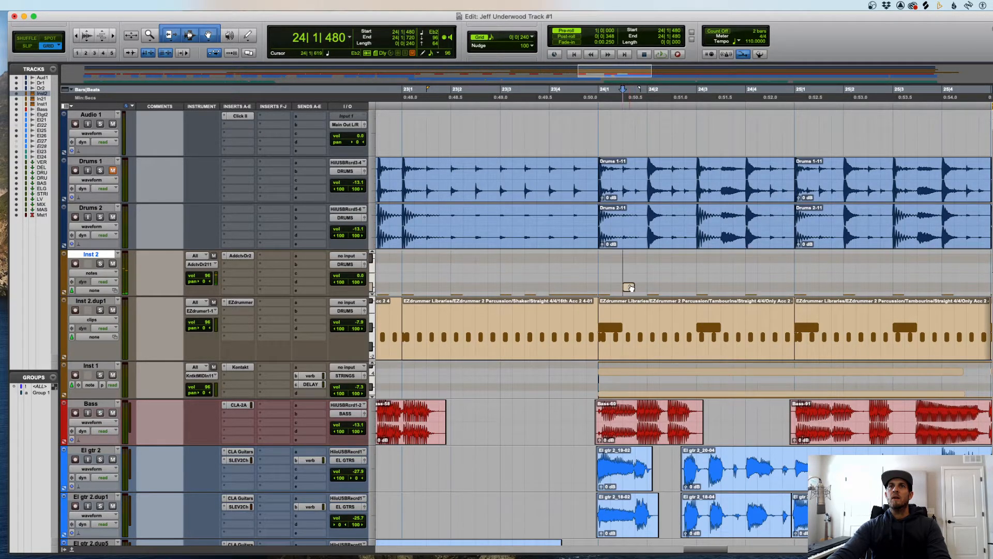
- Play the new Inst 2 note in context and duplicate it as an offbeat pattern from bar 24 to bar 28
{"action": "key", "text": "space"}
{"action": "left_click_drag", "start_coordinate": [631, 288], "coordinate": [654, 288]}
{"action": "key", "text": "r"}
{"action": "key", "text": "space"}
{"action": "key", "text": "space"}
{"action": "key", "text": "super+d"}
{"action": "key", "text": "super+d"}
{"action": "key", "text": "super+d"}
{"action": "key", "text": "super+d"}
{"action": "key", "text": "r"}
{"action": "key", "text": "r"}
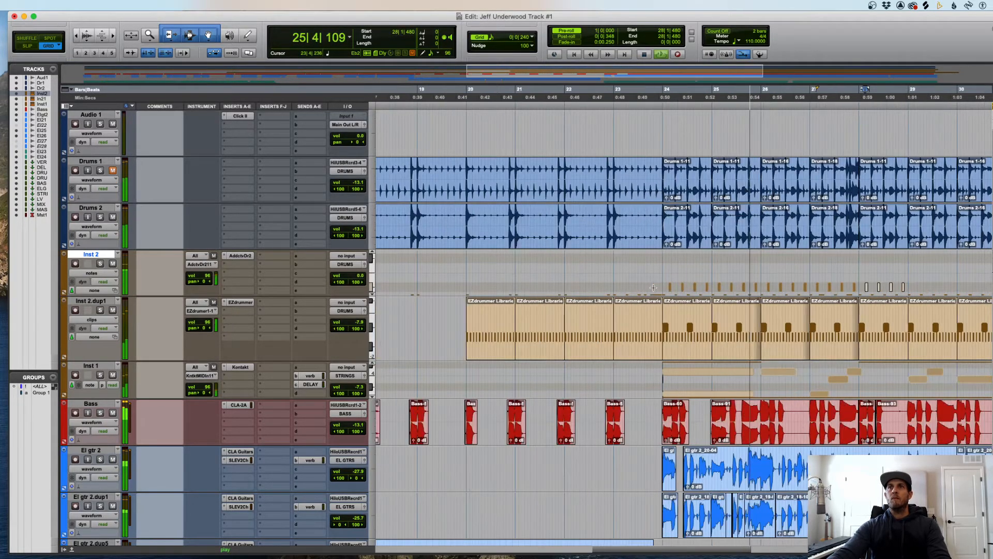
- Keep duplicating the offbeat Inst 2 notes from bar 28 through bar 36
{"action": "key", "text": "super+d"}
{"action": "key", "text": "super+d"}
{"action": "key", "text": "super+d"}
{"action": "key", "text": "super+d"}
{"action": "key", "text": "super+d"}
{"action": "key", "text": "super+d"}
{"action": "key", "text": "super+d"}
{"action": "key", "text": "r"}
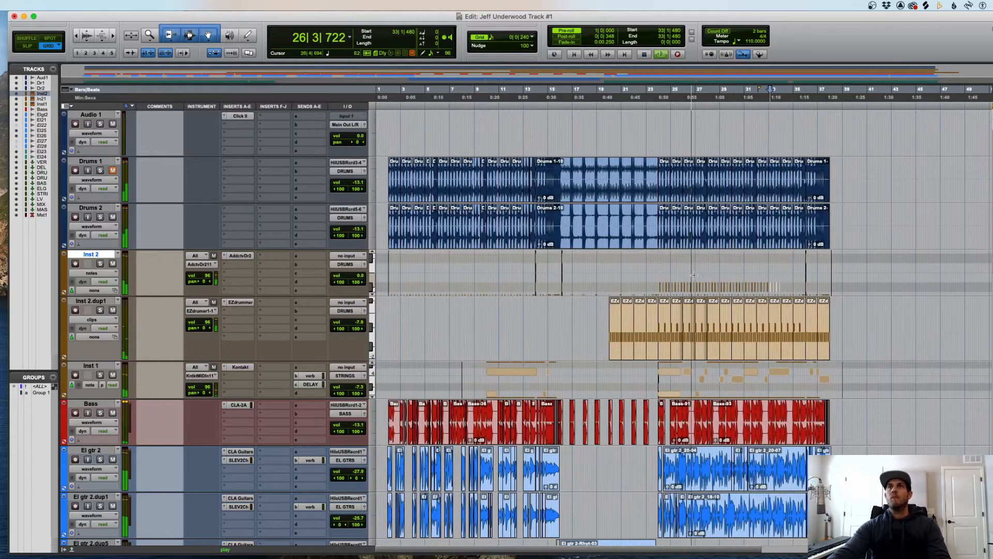
- Select all the repeated offbeat notes on Inst 2 from 24|1|480 and play them from one bar earlier
{"action": "left_click", "coordinate": [656, 288]}
{"action": "key", "text": "space"}
{"action": "key", "text": "t"}
{"action": "key", "text": "t"}
{"action": "key", "text": "t"}
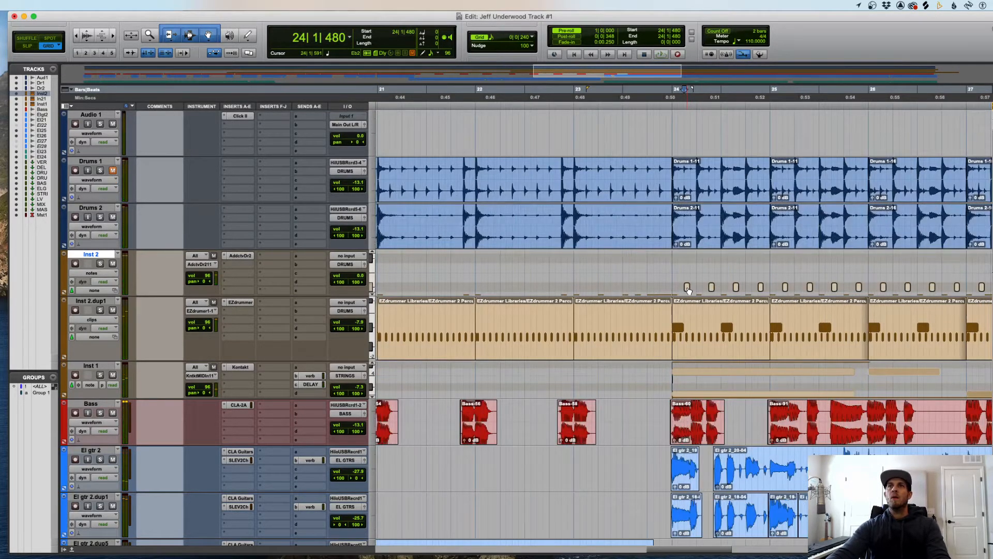
{"action": "mouse_move", "coordinate": [689, 291]}
{"action": "left_mouse_down"}
{"action": "mouse_move", "coordinate": [689, 252]}
{"action": "mouse_move", "coordinate": [688, 285]}
{"action": "left_mouse_up"}
{"action": "key", "text": "r"}
{"action": "key", "text": "space"}
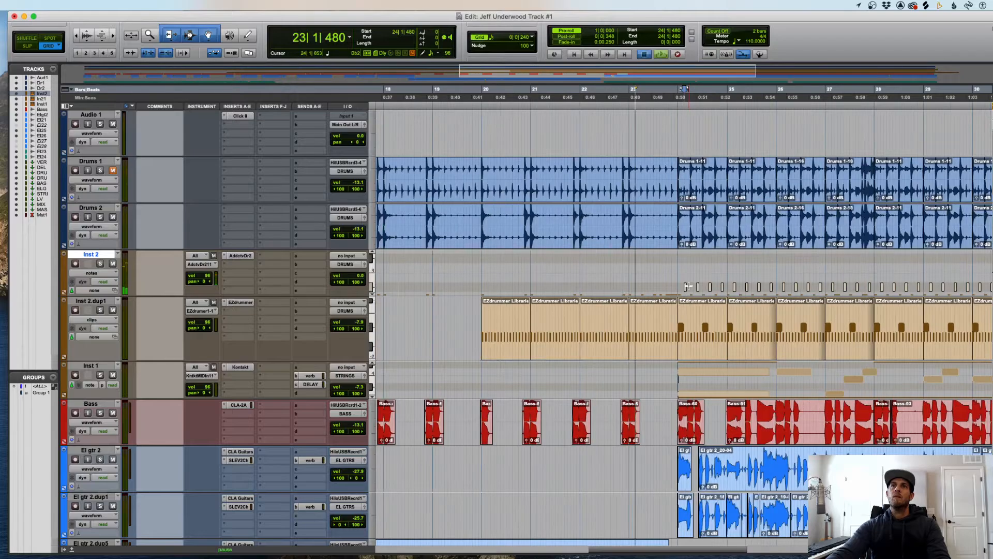
- Move all the offbeat Inst 2 notes from bar 24 to bar 36 up to a higher pitch and play from 23|1|480
{"action": "key", "text": "r"}
{"action": "key", "text": "t"}
{"action": "key", "text": "r"}
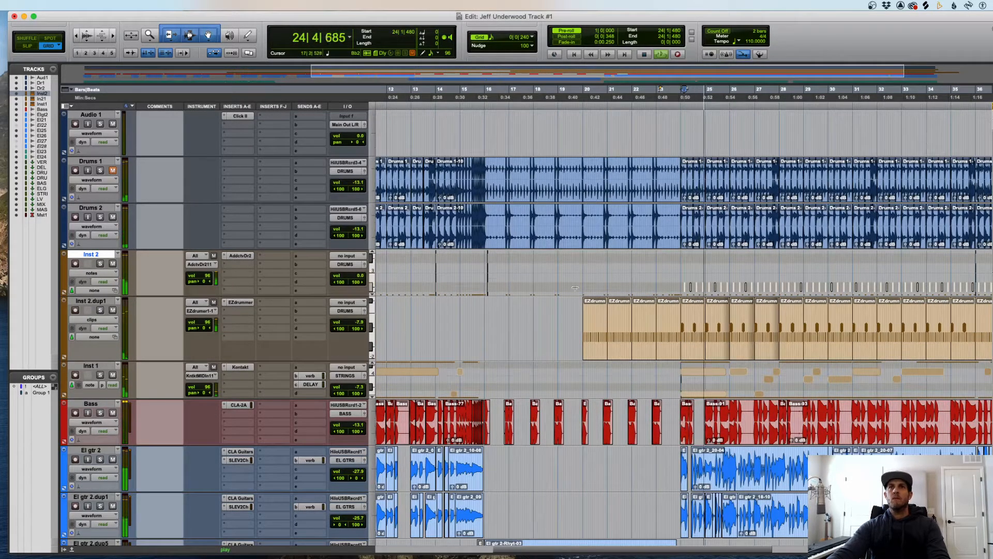
{"action": "key", "text": "r"}
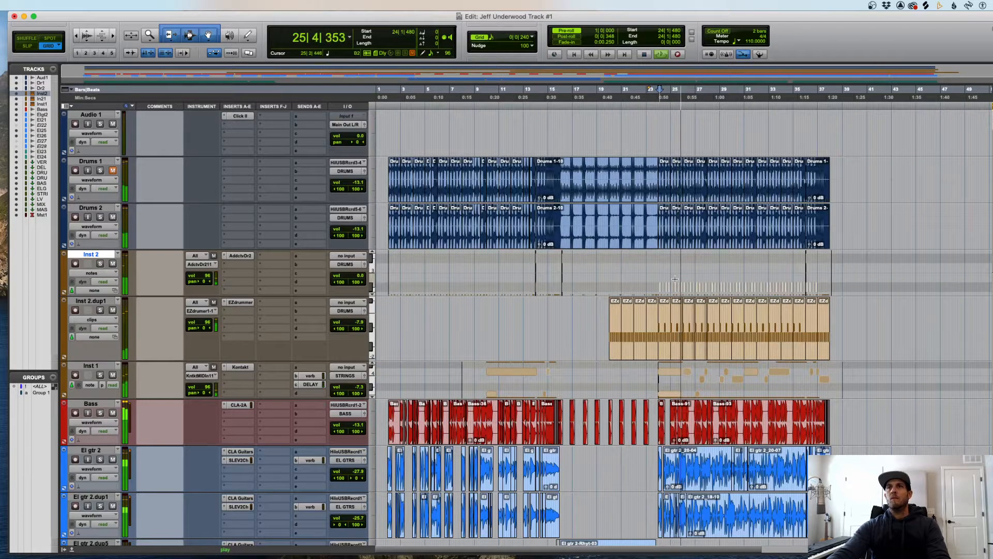
{"action": "key", "text": "t"}
{"action": "key", "text": "t"}
{"action": "key", "text": "space"}
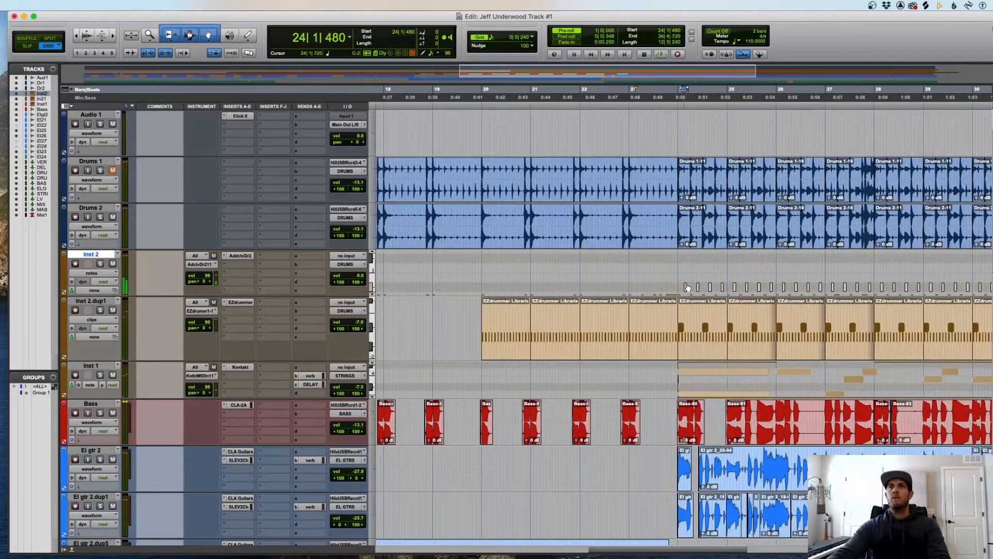
{"action": "left_click_drag", "start_coordinate": [687, 287], "coordinate": [690, 264]}
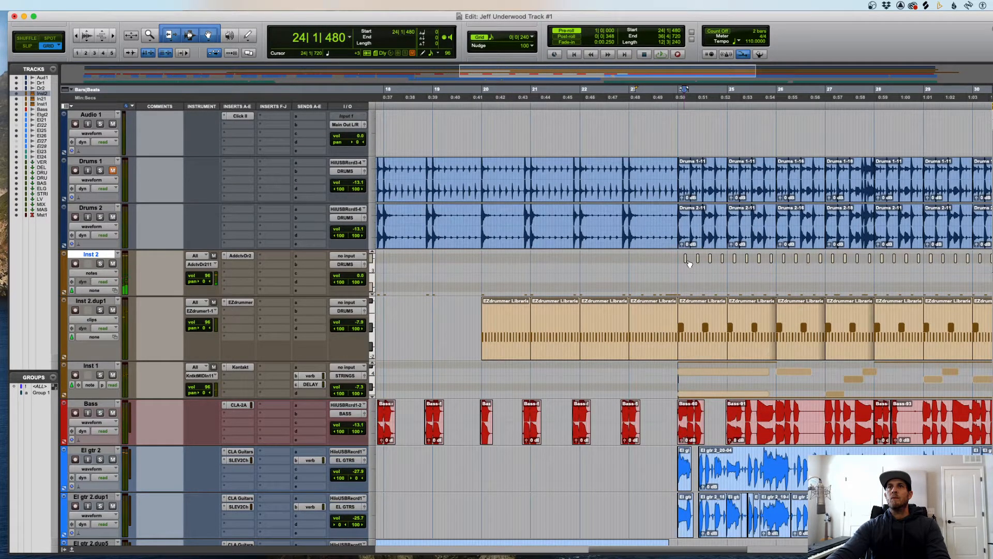
{"action": "key", "text": "space"}
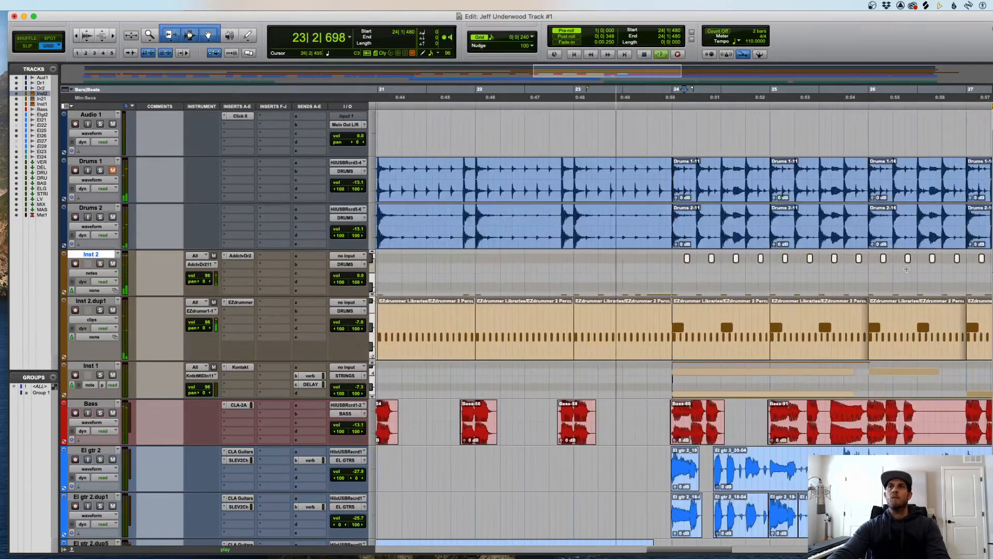
- Listen to bars 24 through 30 and examine the repitched offbeat notes on Inst 2 against the full arrangement
{"action": "key", "text": "r"}
{"action": "key", "text": "r"}
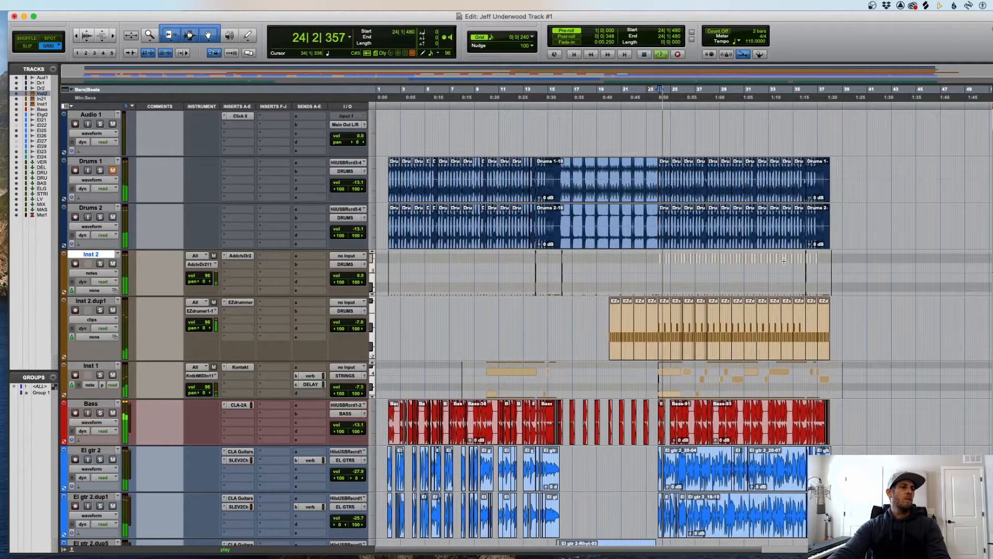
{"action": "key", "text": "t"}
{"action": "key", "text": "t"}
{"action": "key", "text": "t"}
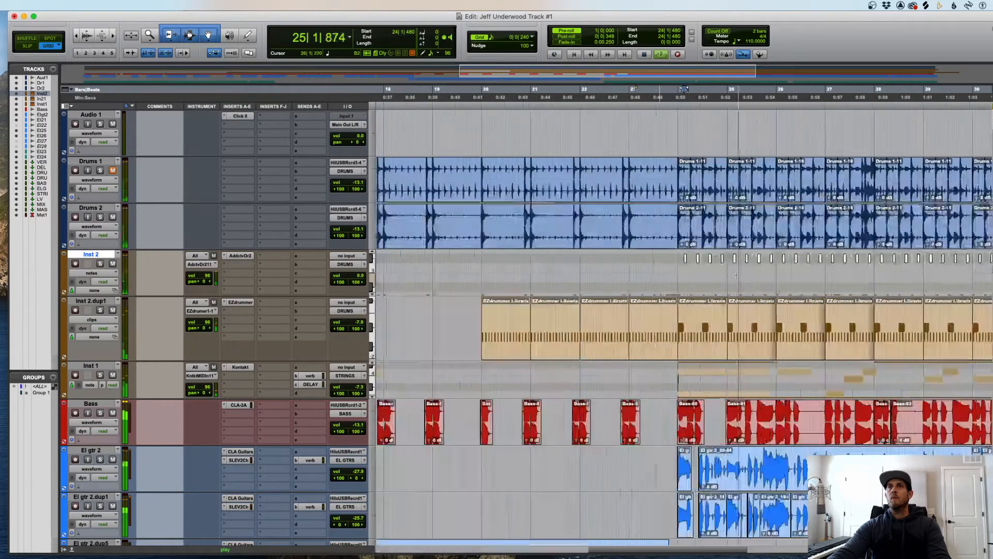
{"action": "key", "text": "r"}
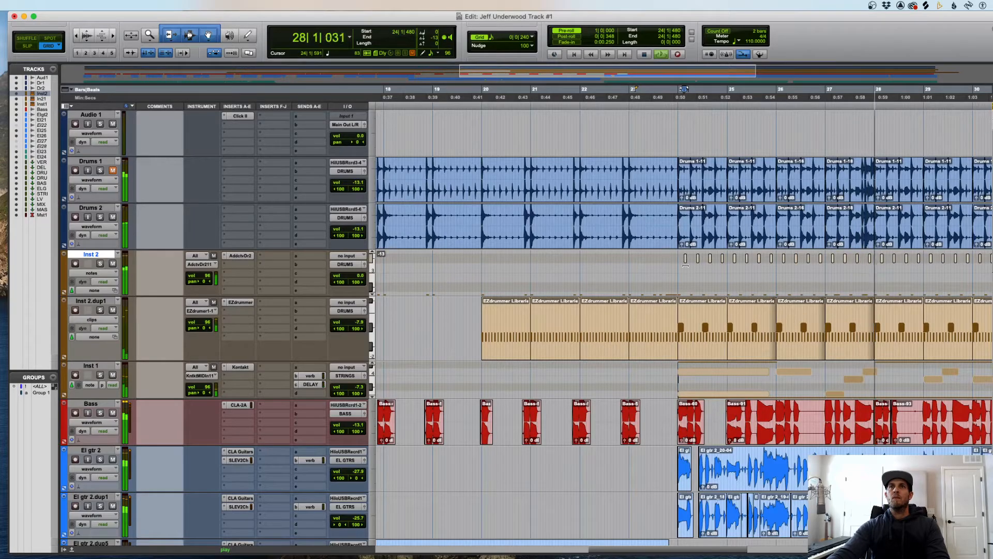
{"action": "key", "text": "r"}
{"action": "key", "text": "r"}
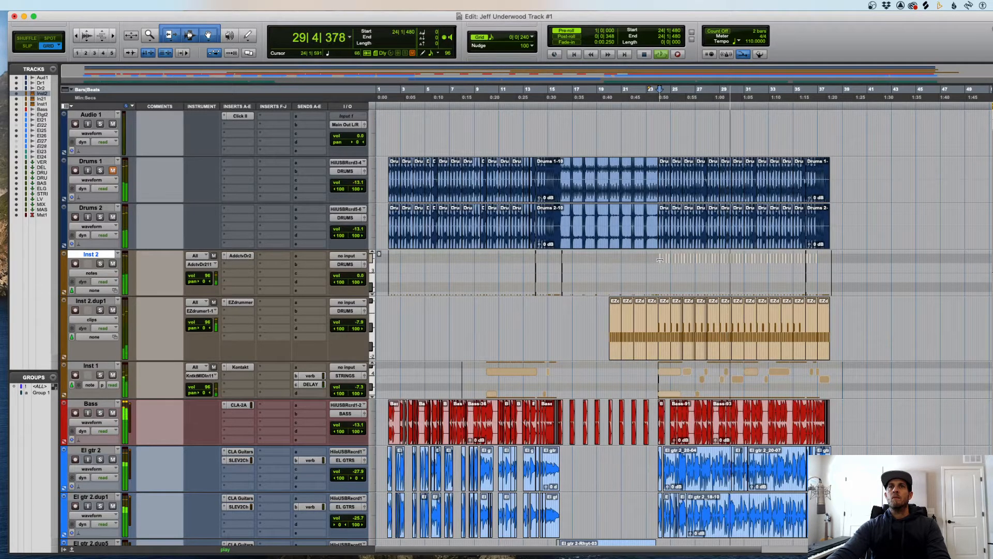
{"action": "key", "text": "t"}
{"action": "key", "text": "t"}
{"action": "key", "text": "t"}
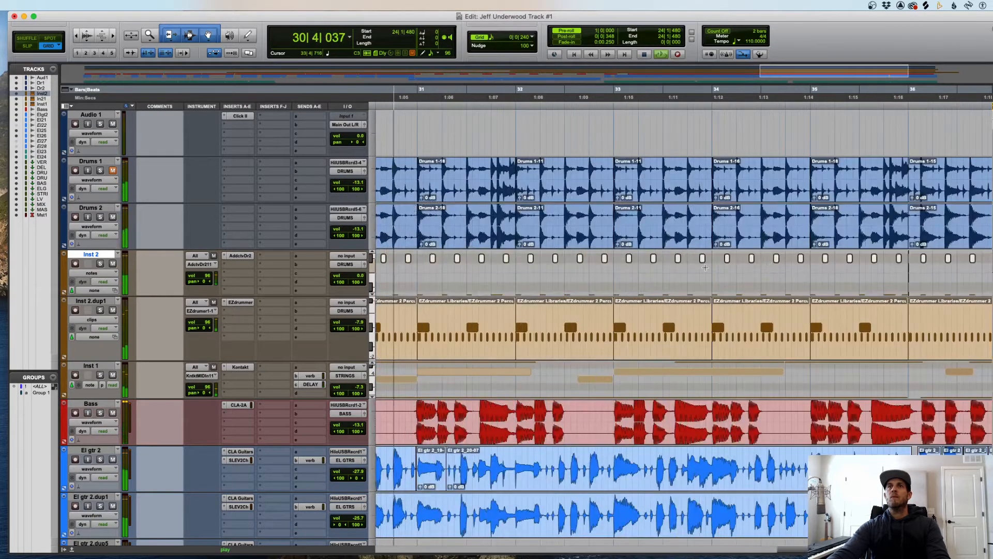
- Play the song's ending with the edit position at 37|1|240 and switch the Inst 2 track to clips view
{"action": "key", "text": "r"}
{"action": "left_click", "coordinate": [848, 268]}
{"action": "key", "text": "space"}
{"action": "key", "text": "space"}
{"action": "key", "text": "t"}
{"action": "key", "text": "t"}
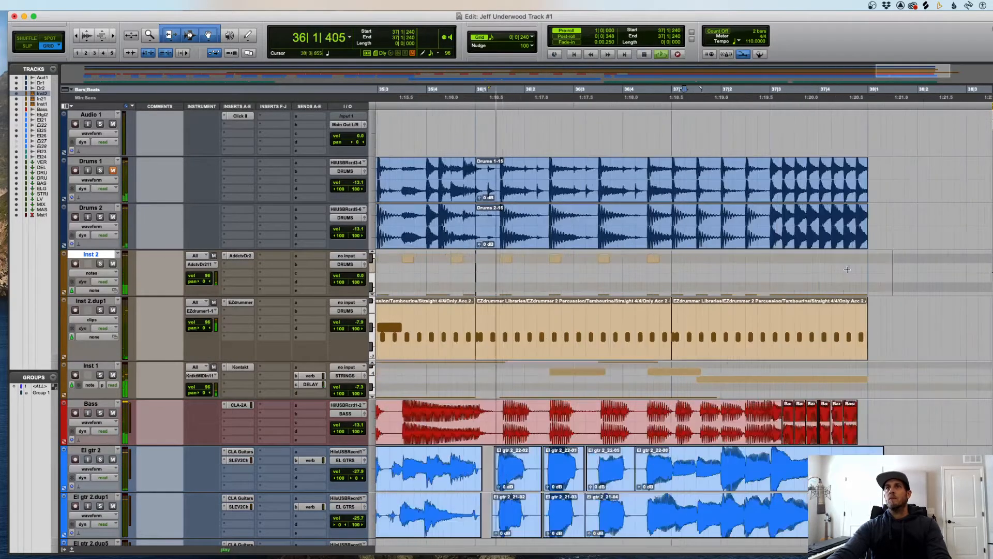
{"action": "key", "text": "ctrl+minus"}
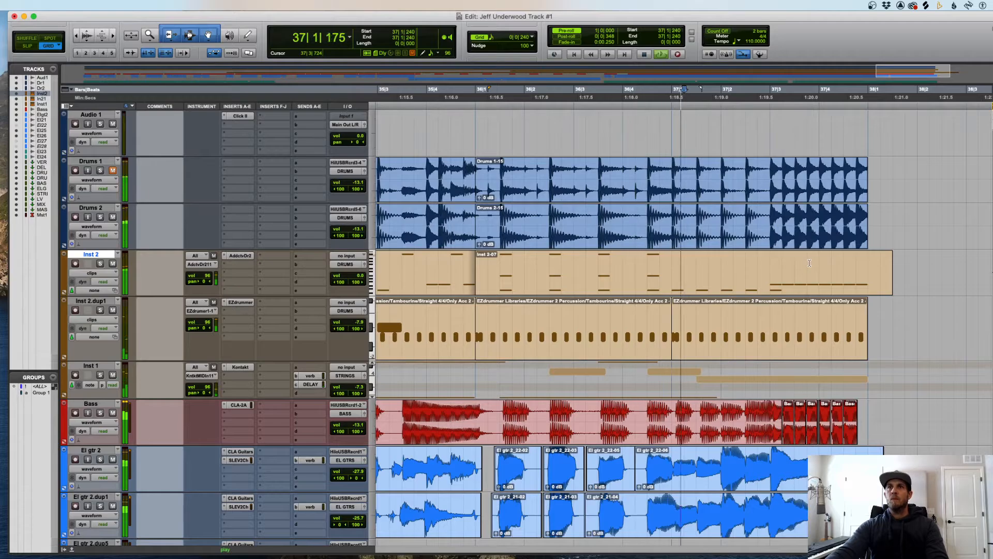
- Review the end of the song and play the Inst 2.dup1 shaker part with the edit position at 37|1|480
{"action": "key", "text": "r"}
{"action": "key", "text": "r"}
{"action": "key", "text": "r"}
{"action": "key", "text": "r"}
{"action": "key", "text": "r"}
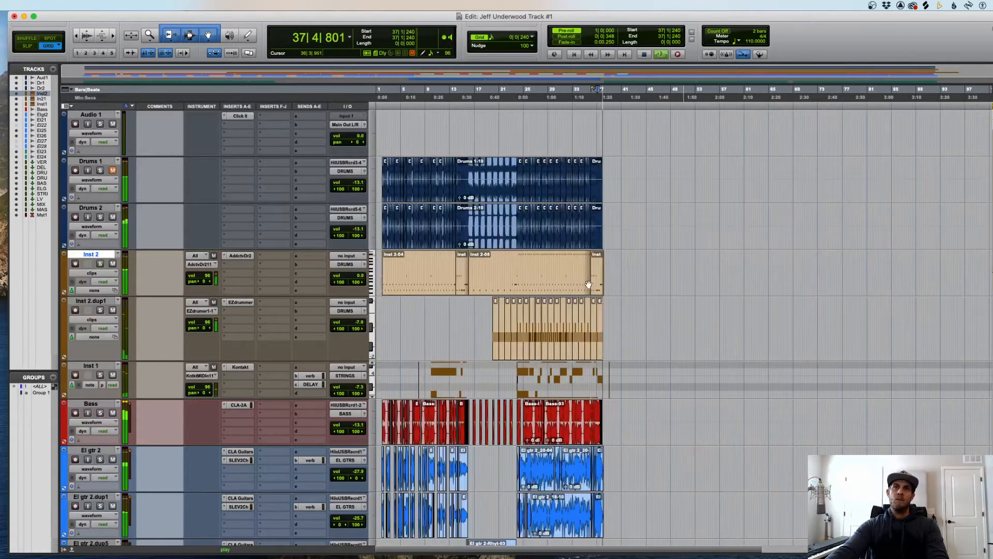
{"action": "key", "text": "space"}
{"action": "left_click", "coordinate": [620, 273]}
{"action": "key", "text": "t"}
{"action": "key", "text": "t"}
{"action": "key", "text": "t"}
{"action": "key", "text": "t"}
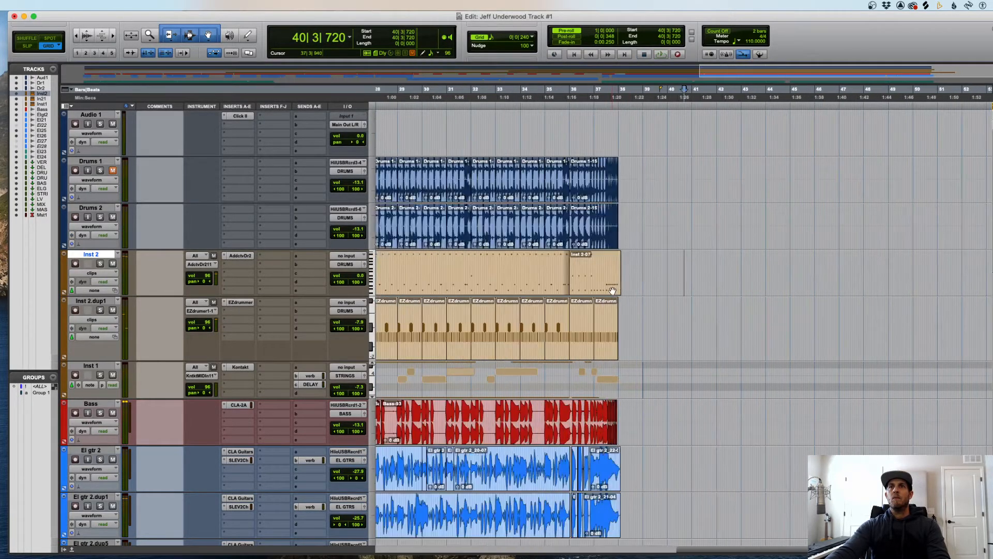
{"action": "key", "text": "r"}
{"action": "left_click", "coordinate": [514, 326]}
{"action": "key", "text": "t"}
{"action": "key", "text": "t"}
{"action": "key", "text": "space"}
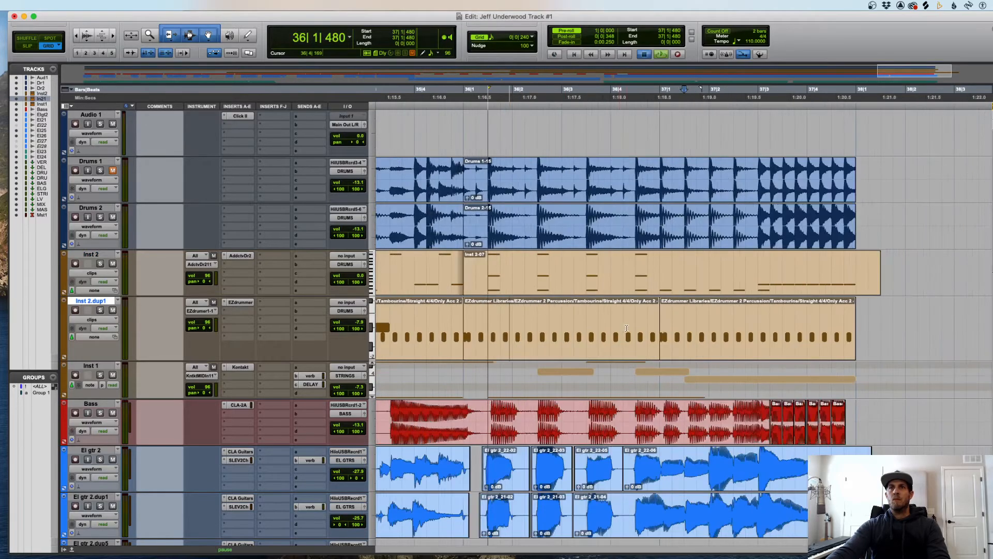
- Split the last Inst 2.dup1 shaker clip at 37|3|000 and delete the portion from there to the end
{"action": "left_click", "coordinate": [755, 325]}
{"action": "key", "text": "b"}
{"action": "left_click", "coordinate": [817, 355]}
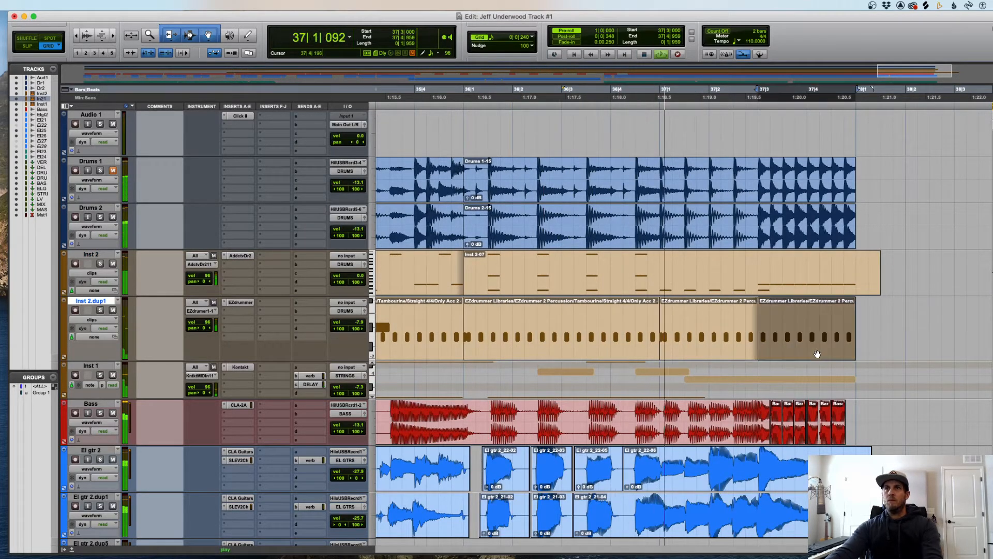
{"action": "key", "text": "Delete"}
{"action": "key", "text": "r"}
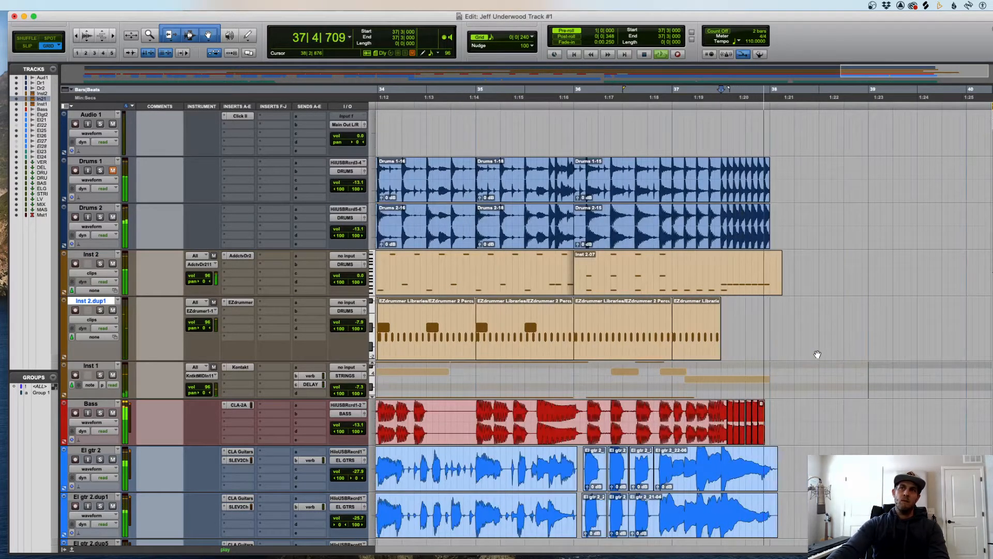
{"action": "scroll", "coordinate": [730, 345], "scroll_direction": "down", "scroll_amount": 5}
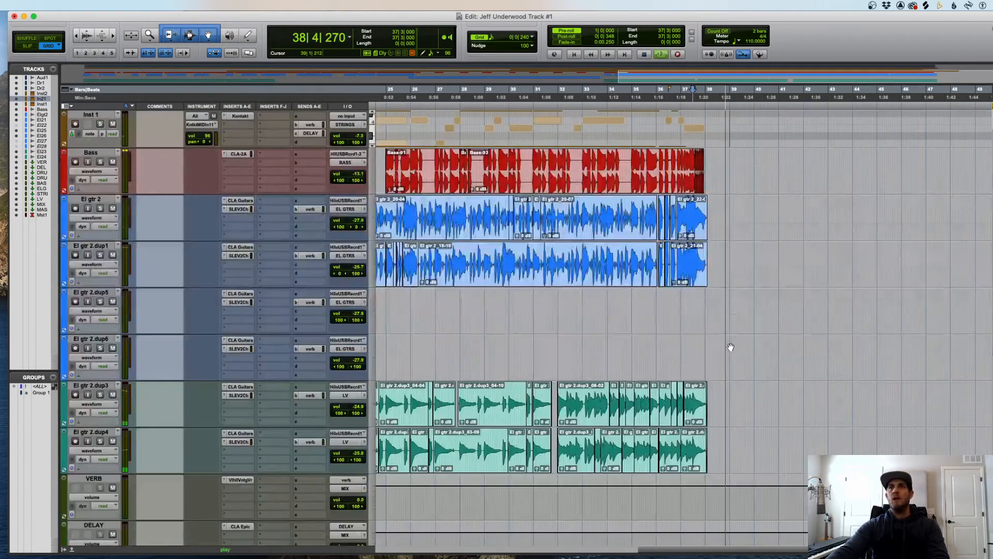
- End playback of the song's ending and audition the song briefly from bar 1
{"action": "key", "text": "r"}
{"action": "key", "text": "r"}
{"action": "key", "text": "r"}
{"action": "key", "text": "r"}
{"action": "key", "text": "space"}
{"action": "key", "text": "t"}
{"action": "key", "text": "space"}
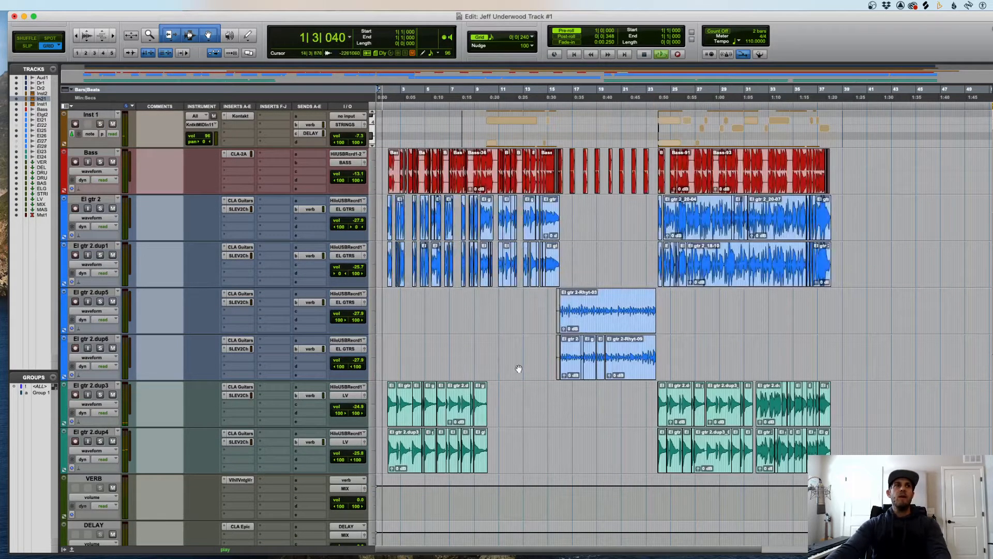
{"action": "key", "text": "space"}
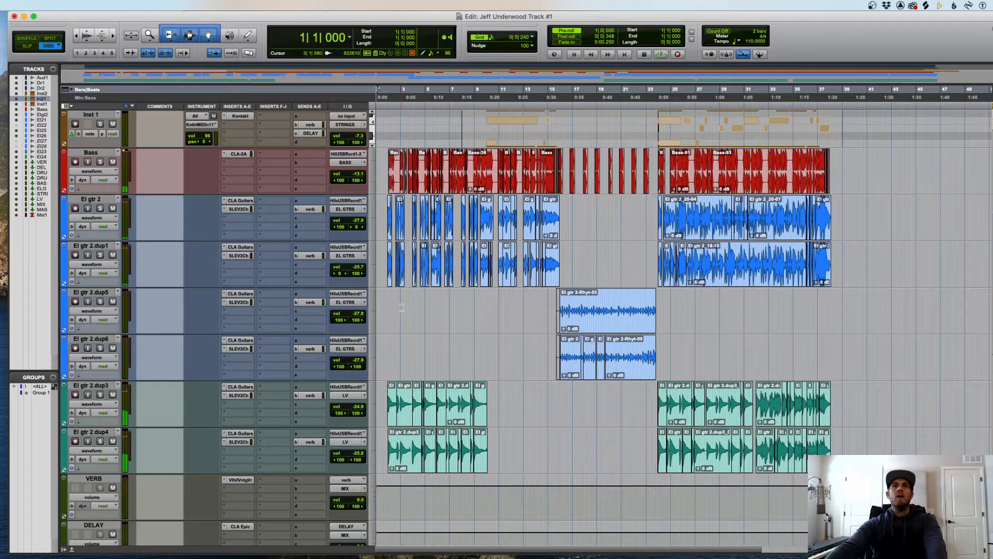
- Examine the opening bars and the overall layout of the drum, Inst, bass and guitar tracks
{"action": "key", "text": "t"}
{"action": "key", "text": "t"}
{"action": "scroll", "coordinate": [424, 312], "scroll_direction": "up", "scroll_amount": 3}
{"action": "scroll", "coordinate": [424, 311], "scroll_direction": "up", "scroll_amount": 2}
{"action": "key", "text": "t"}
{"action": "key", "text": "t"}
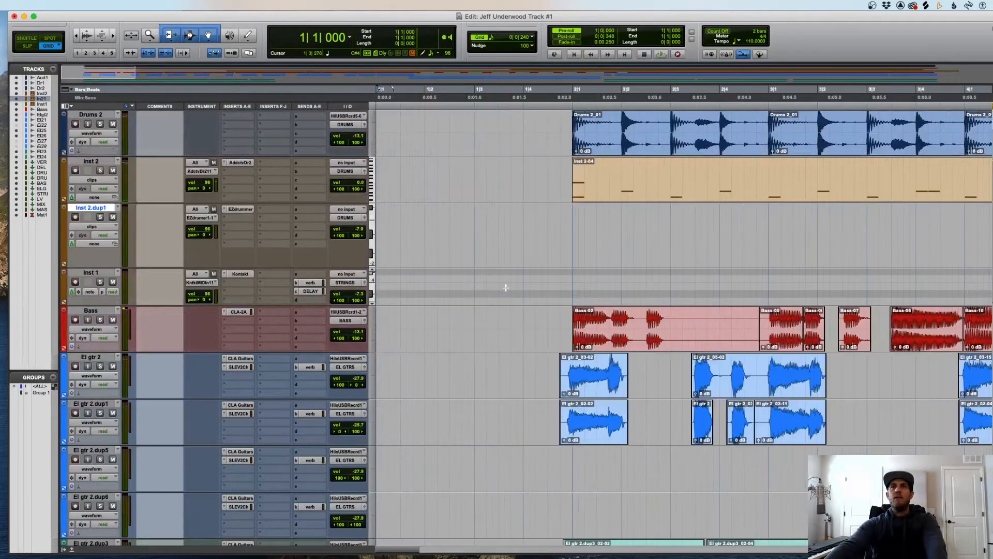
{"action": "key", "text": "t"}
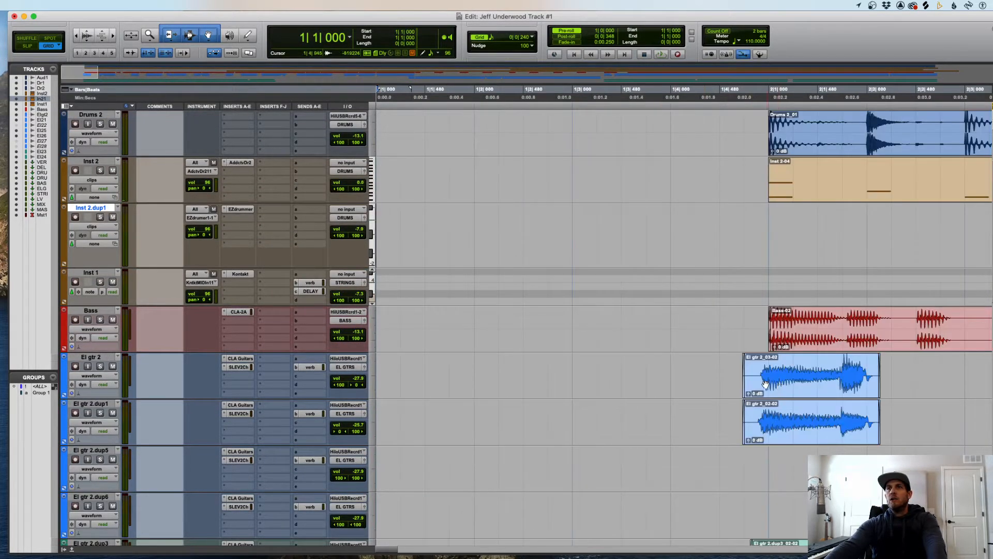
{"action": "key", "text": "r"}
{"action": "key", "text": "r"}
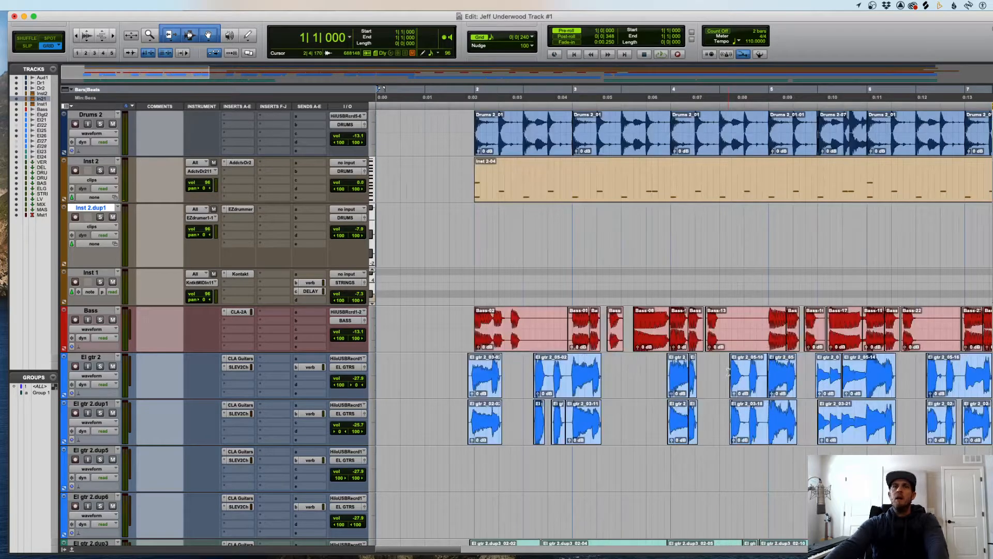
{"action": "key", "text": "r"}
{"action": "key", "text": "r"}
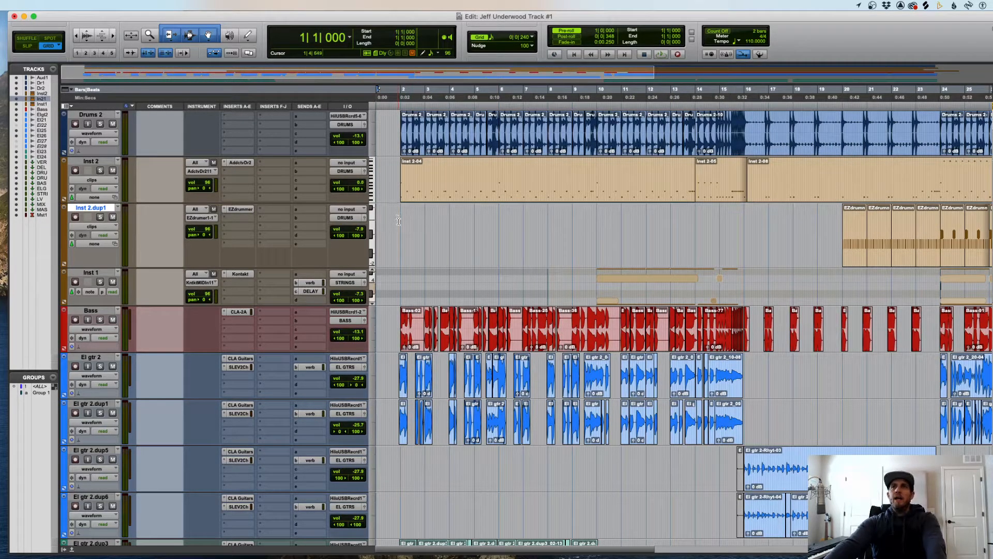
{"action": "scroll", "coordinate": [398, 221], "scroll_direction": "up", "scroll_amount": 3}
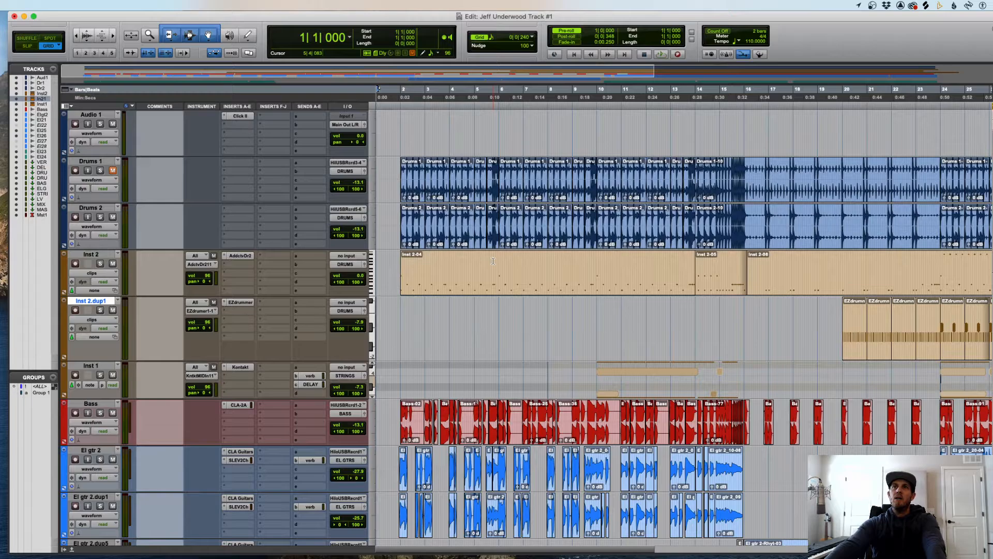
- Play the drum fill leading into bar 16 with the edit position at 15|4|240 and switch Inst 2.dup1 to notes view
{"action": "left_click", "coordinate": [739, 303]}
{"action": "key", "text": "super+bracketright"}
{"action": "key", "text": "super+bracketright"}
{"action": "key", "text": "super+bracketright"}
{"action": "key", "text": "space"}
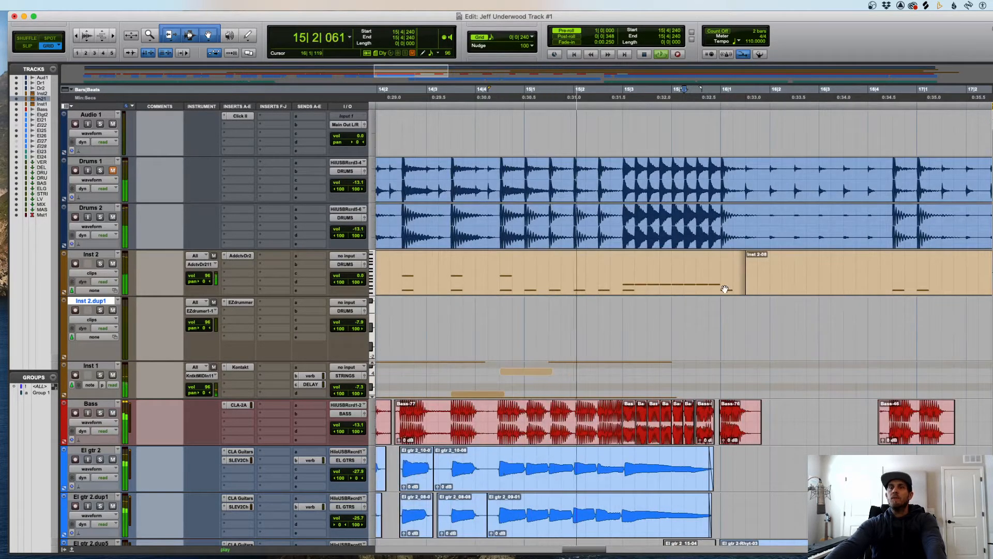
{"action": "key", "text": "minus"}
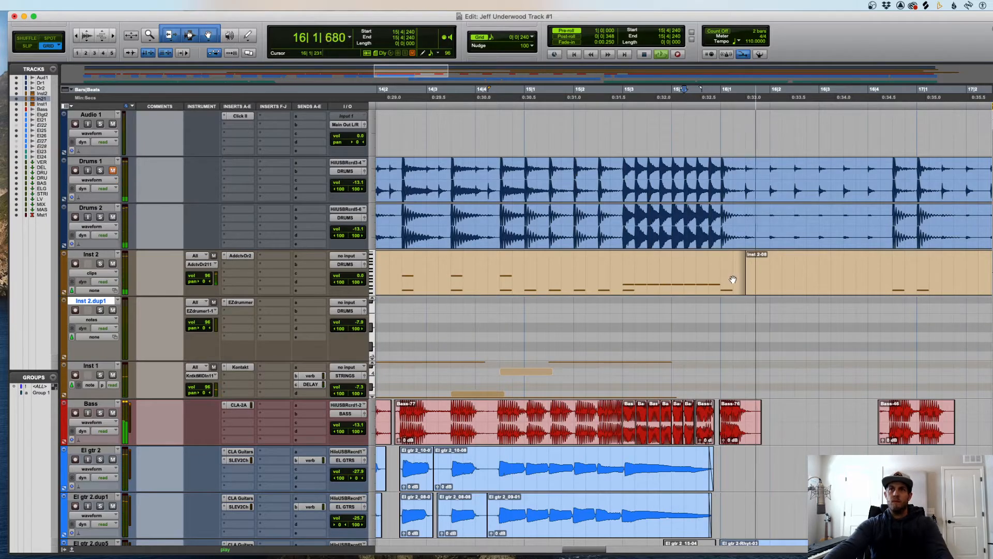
{"action": "key", "text": "space"}
{"action": "key", "text": "super+bracketleft"}
{"action": "key", "text": "super+bracketleft"}
{"action": "key", "text": "super+bracketleft"}
{"action": "key", "text": "super+bracketleft"}
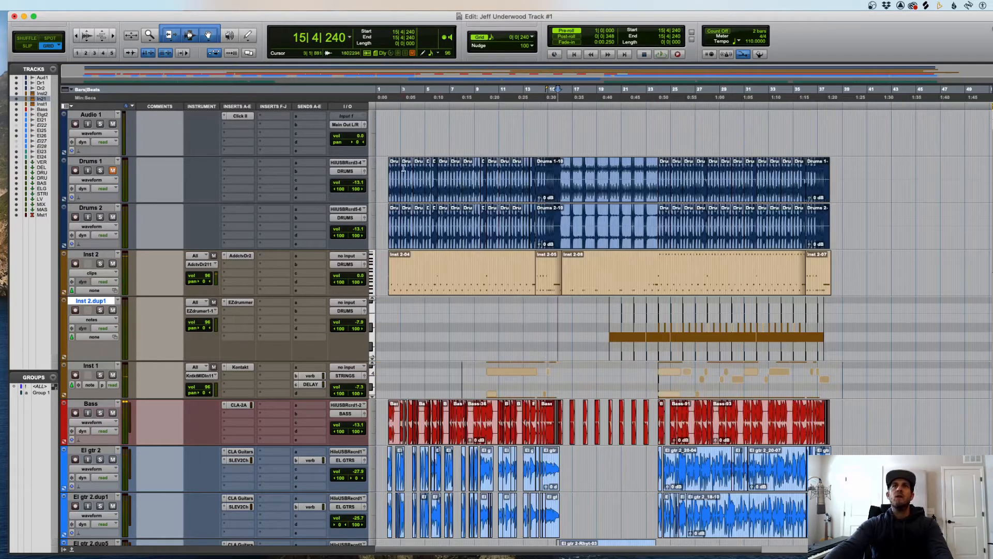
- Play the opening section with the edit position at 4|1|720
{"action": "left_click", "coordinate": [388, 122]}
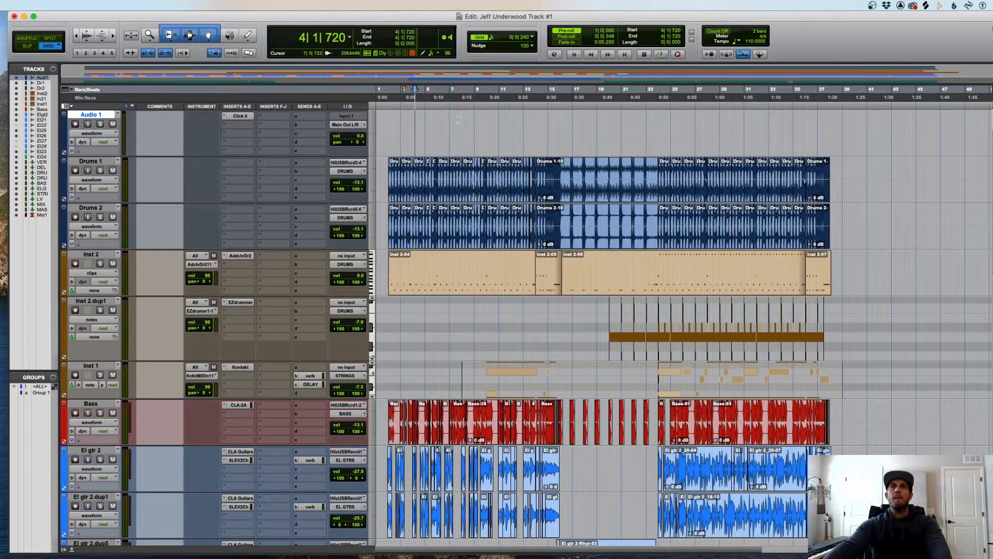
{"action": "key", "text": "t"}
{"action": "key", "text": "t"}
{"action": "key", "text": "t"}
{"action": "key", "text": "space"}
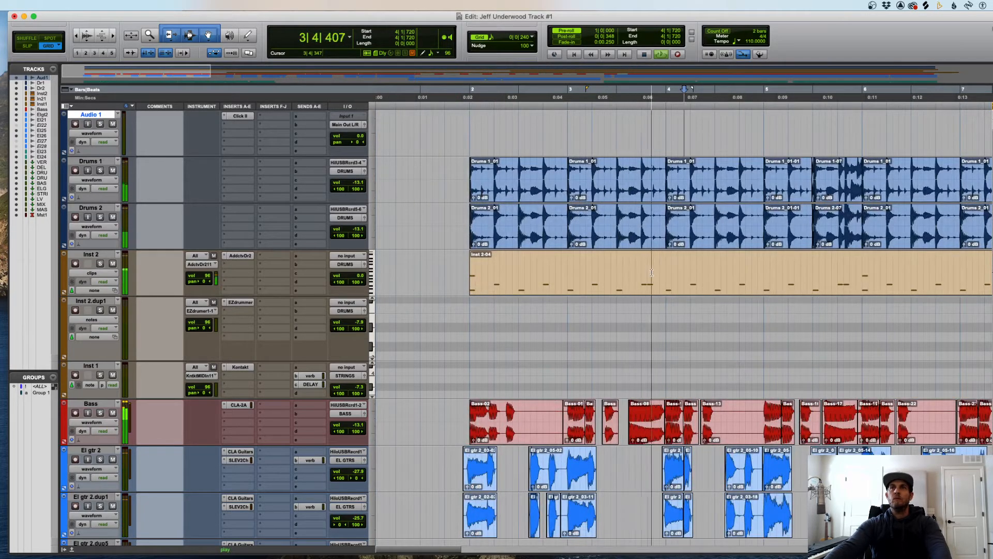
- Switch Inst 2 to notes view and delete the extra note at 3|4|240
{"action": "left_click", "coordinate": [651, 272]}
{"action": "key", "text": "ctrl+minus"}
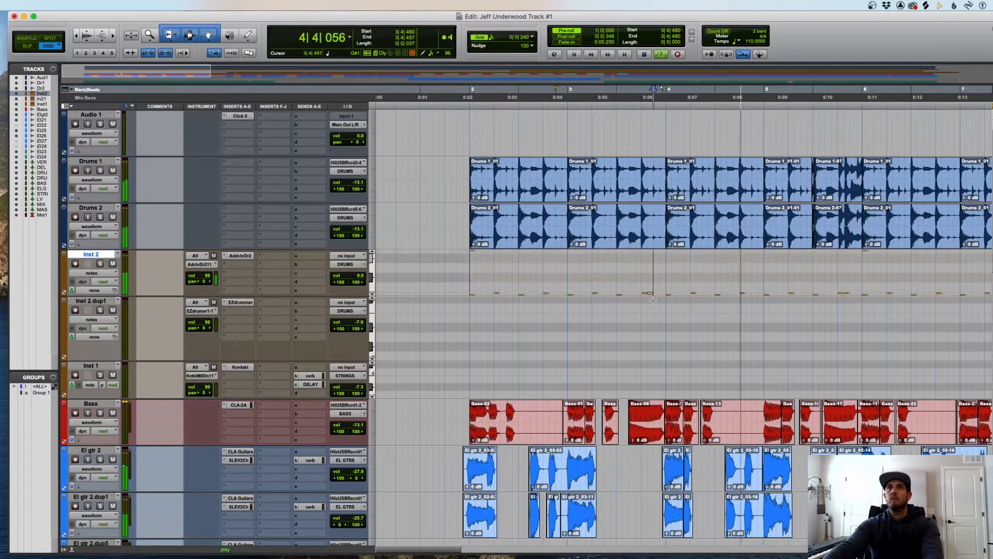
{"action": "left_click_drag", "start_coordinate": [653, 300], "coordinate": [651, 302]}
{"action": "key", "text": "Delete"}
{"action": "scroll", "coordinate": [763, 290], "scroll_direction": "down", "scroll_amount": 2}
{"action": "scroll", "coordinate": [763, 290], "scroll_direction": "up", "scroll_amount": 1}
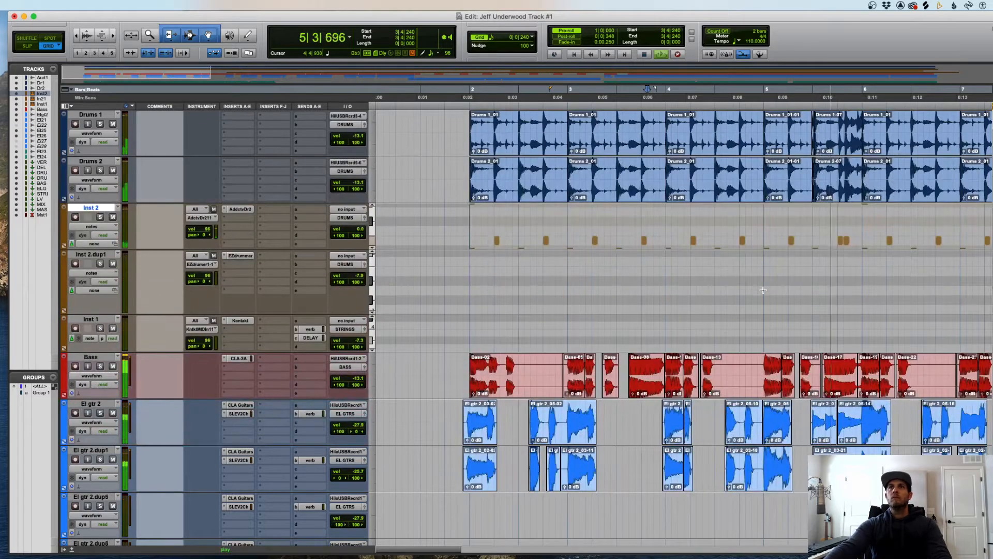
- Listen through bars 6 to 15 while checking the Inst 2 notes, and lower the Inst 1 strings volume to about -10.8 dB
{"action": "scroll", "coordinate": [601, 251], "scroll_direction": "up", "scroll_amount": 1}
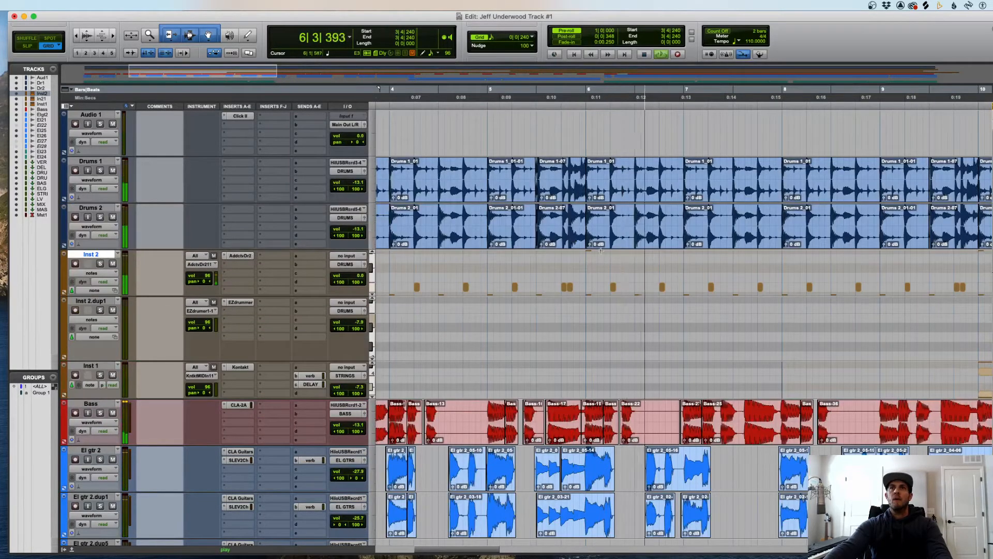
{"action": "key", "text": "r"}
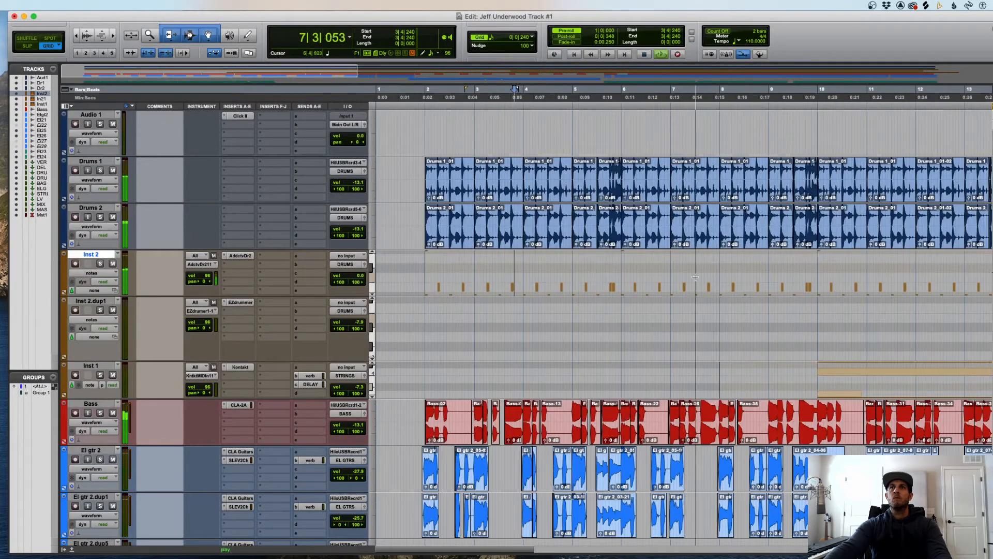
{"action": "key", "text": "r"}
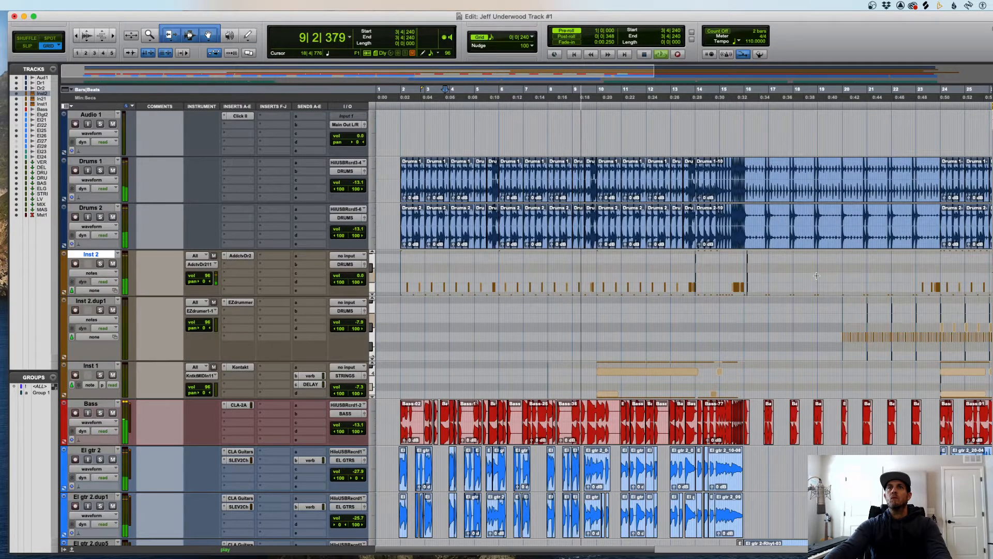
{"action": "key", "text": "t"}
{"action": "key", "text": "t"}
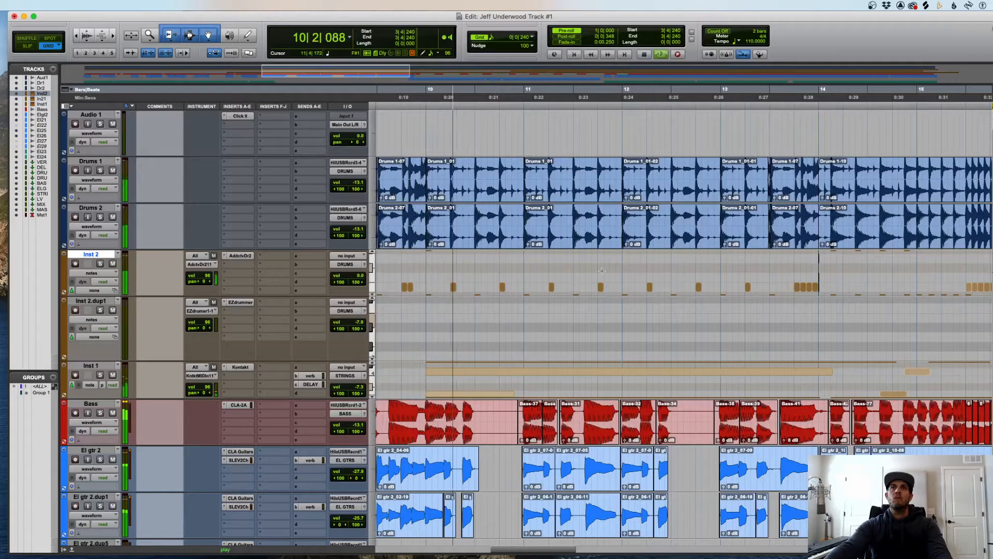
{"action": "key", "text": "r"}
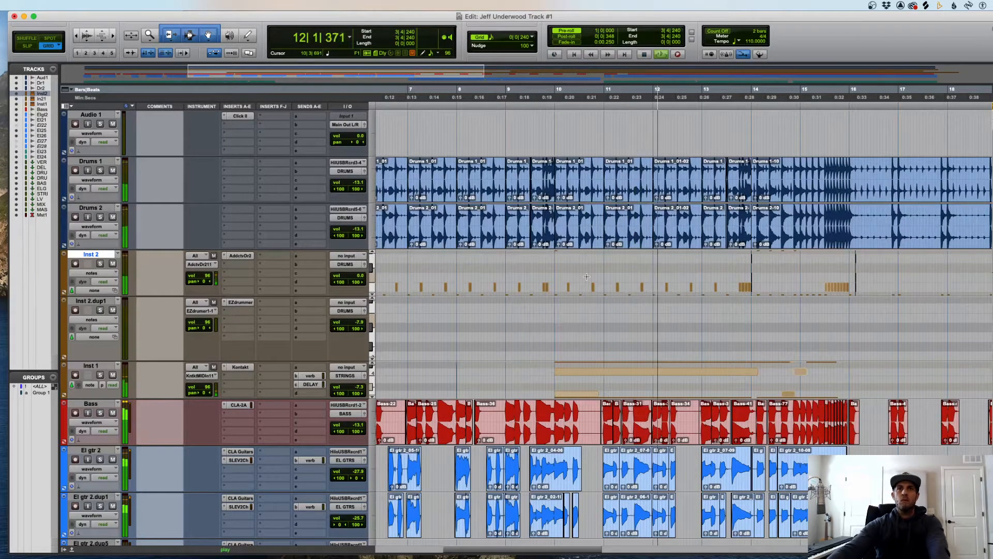
{"action": "key", "text": "r"}
{"action": "key", "text": "r"}
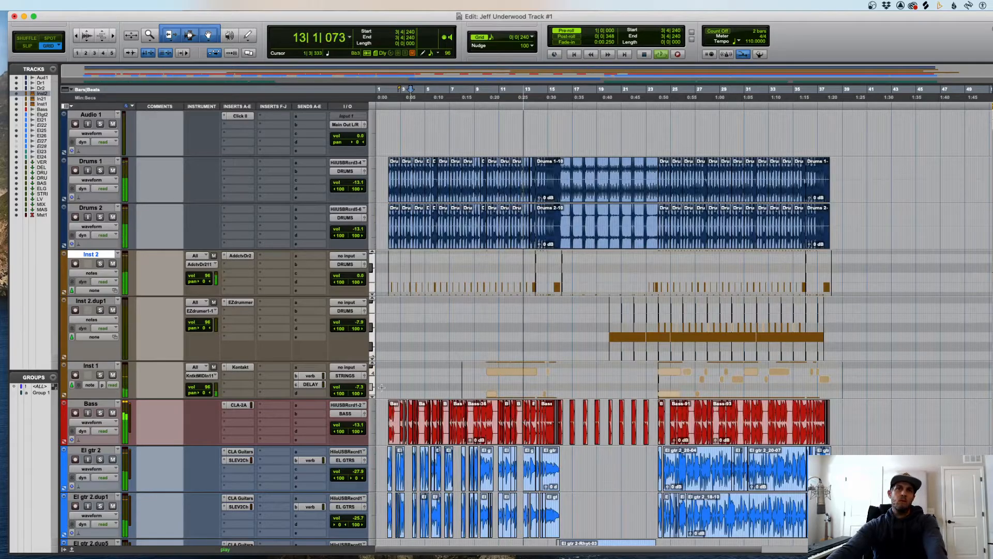
{"action": "left_click_drag", "start_coordinate": [364, 392], "coordinate": [364, 399]}
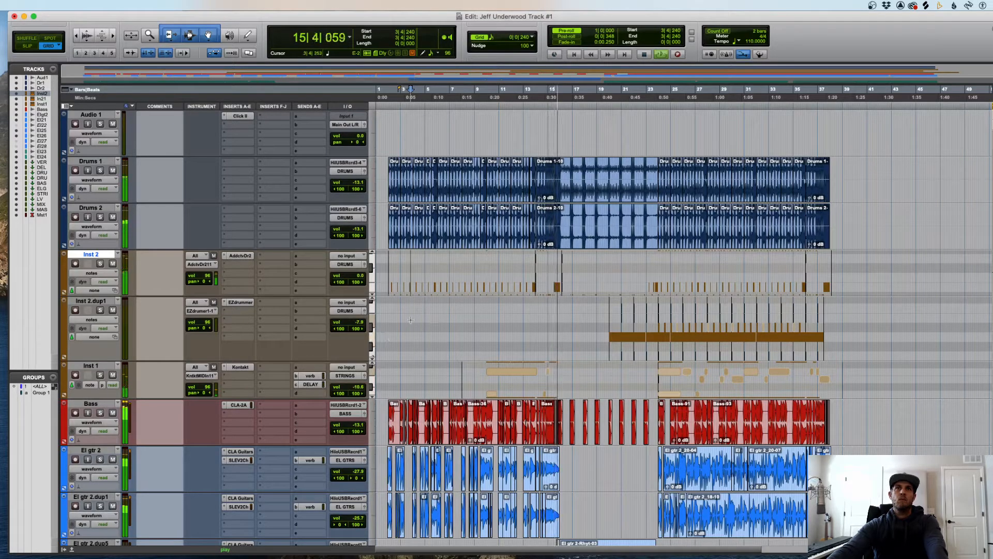
- Raise the El gtr 2.dup5 volume to -24.9 dB and set the inner pans of El gtr 2.dup5 and dup6 to 0
{"action": "scroll", "coordinate": [410, 320], "scroll_direction": "down", "scroll_amount": 8}
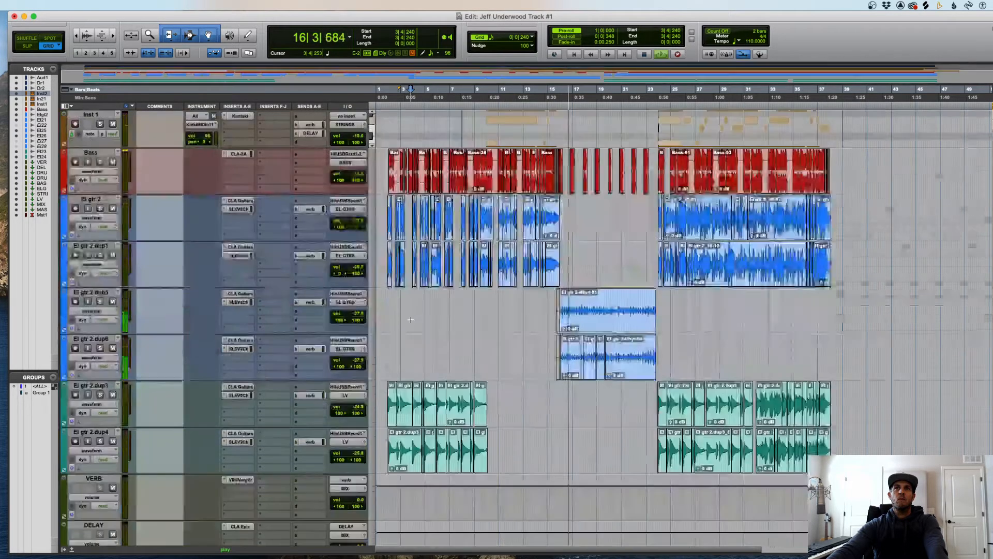
{"action": "scroll", "coordinate": [410, 320], "scroll_direction": "down", "scroll_amount": 1}
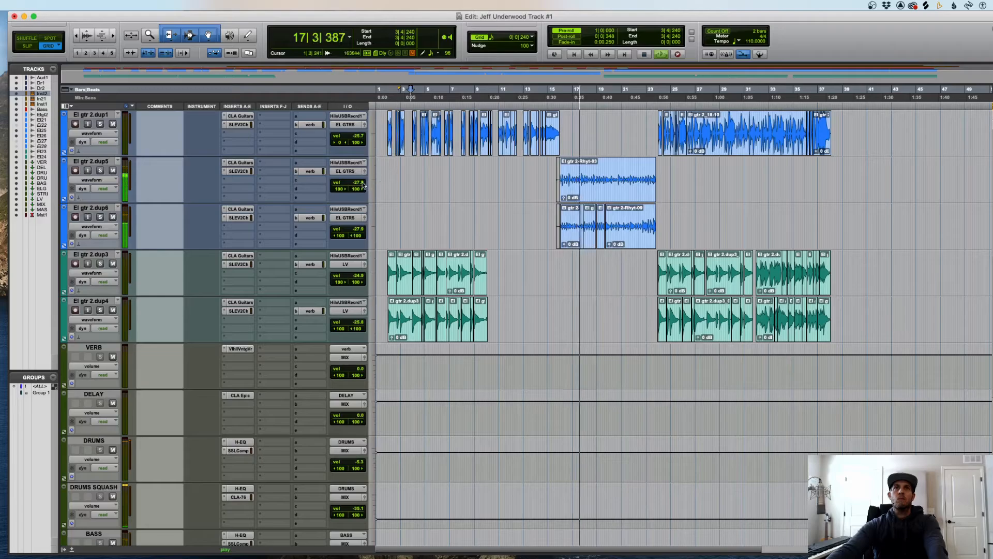
{"action": "left_click_drag", "start_coordinate": [364, 186], "coordinate": [359, 183]}
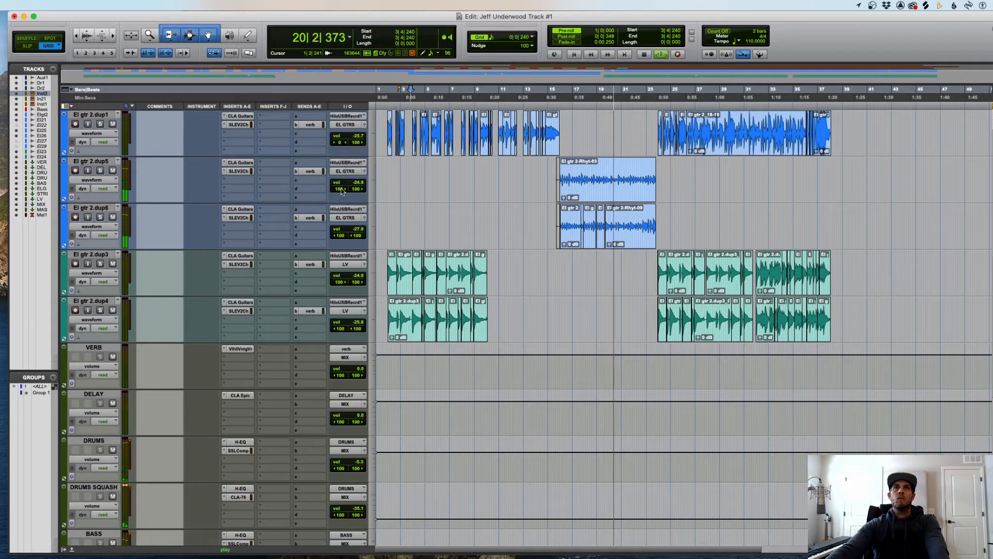
{"action": "left_click_drag", "start_coordinate": [361, 231], "coordinate": [360, 231]}
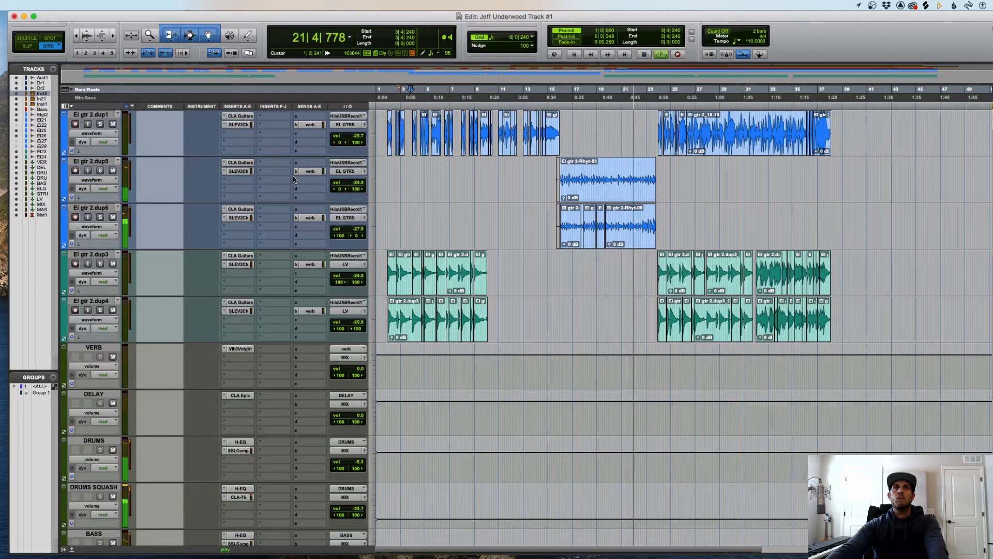
- Set the CLA Guitars reverb on El gtr 2.dup5 to Hall and copy that insert onto El gtr 2.dup6
{"action": "left_click", "coordinate": [240, 162]}
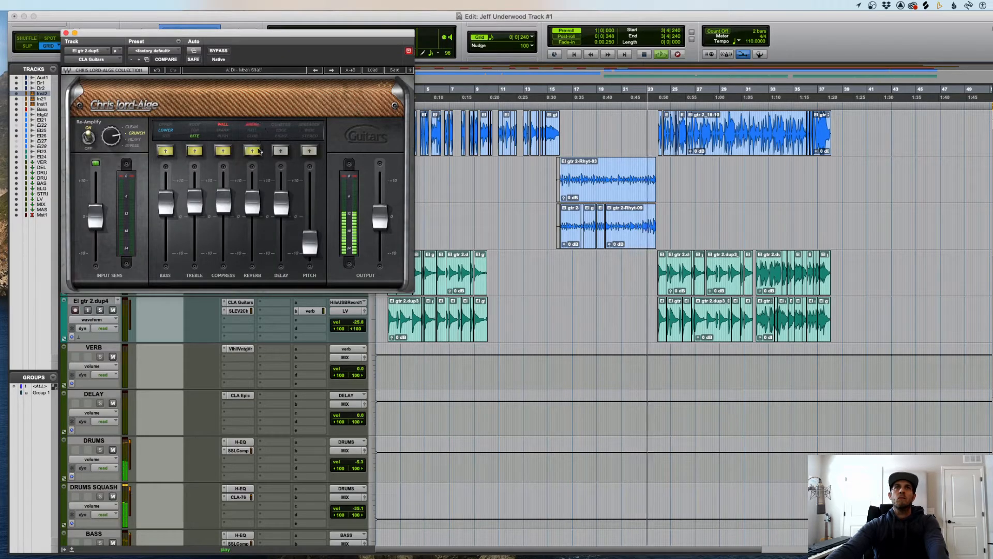
{"action": "left_click", "coordinate": [252, 125]}
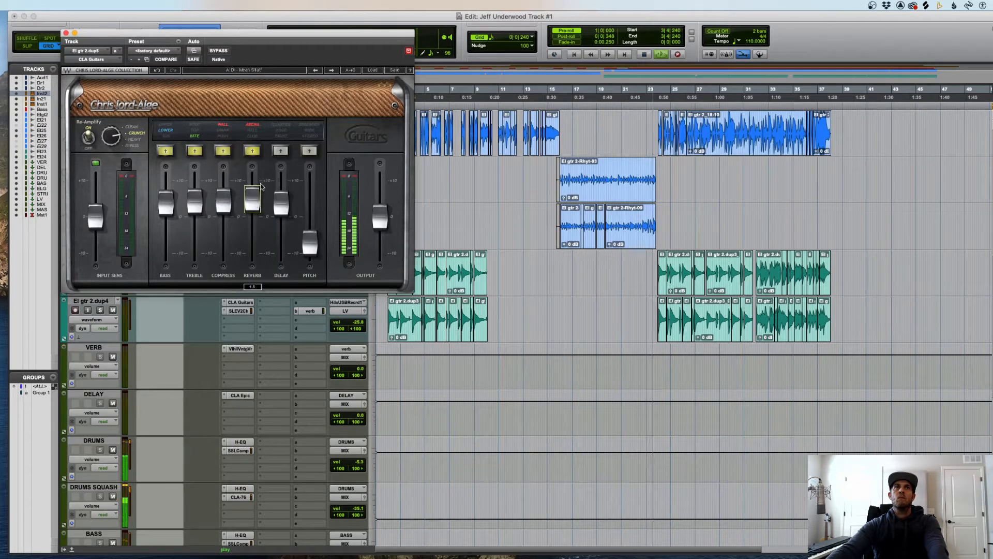
{"action": "left_click", "coordinate": [65, 32]}
{"action": "left_click_drag", "start_coordinate": [237, 212], "coordinate": [237, 212]}
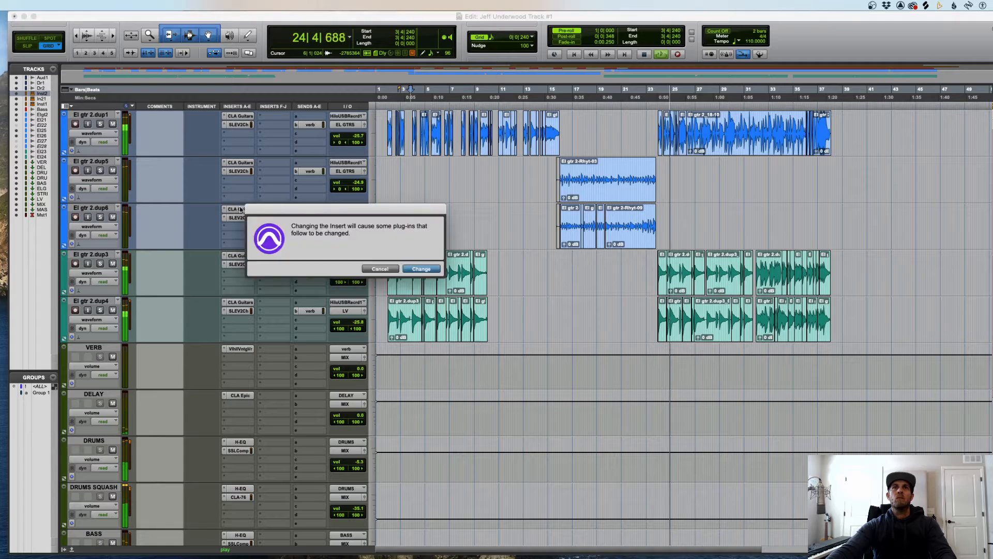
{"action": "left_click", "coordinate": [425, 271]}
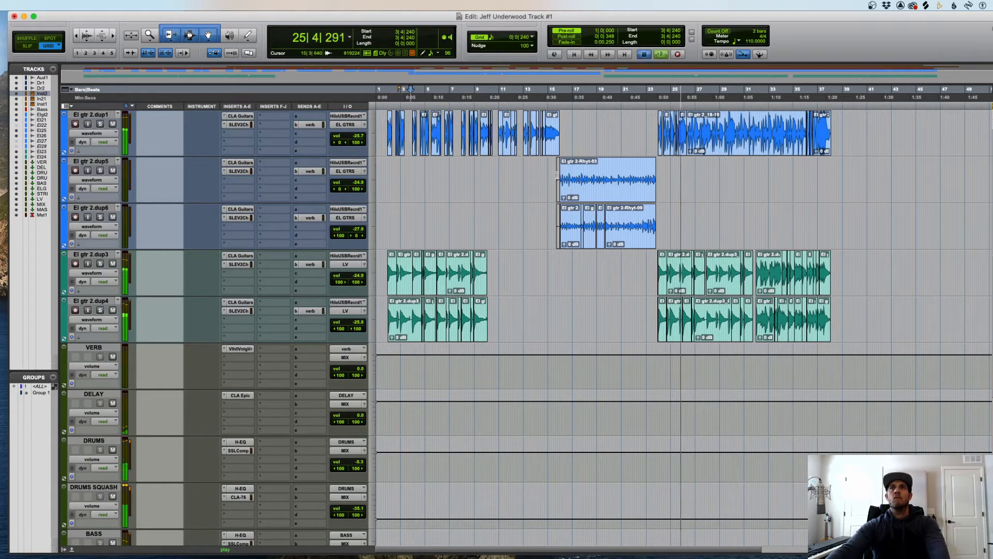
- Play the rhythm guitar section from around 15|3|720 and select 9|2|720 to 10|3|000 on El gtr 2.dup3 and dup4
{"action": "left_click", "coordinate": [557, 190]}
{"action": "key", "text": "t"}
{"action": "key", "text": "t"}
{"action": "key", "text": "r"}
{"action": "key", "text": "t"}
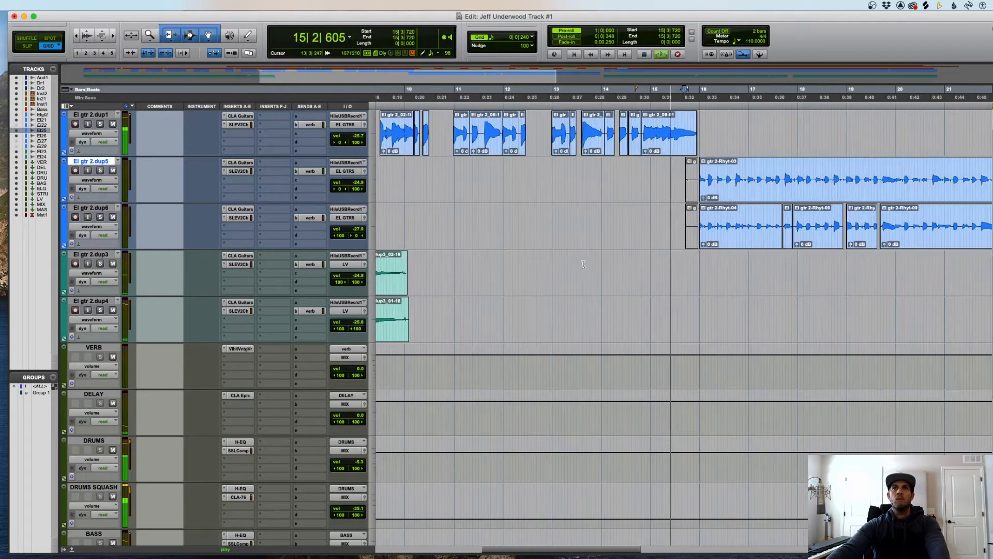
{"action": "left_click_drag", "start_coordinate": [430, 277], "coordinate": [476, 306]}
{"action": "key", "text": "r"}
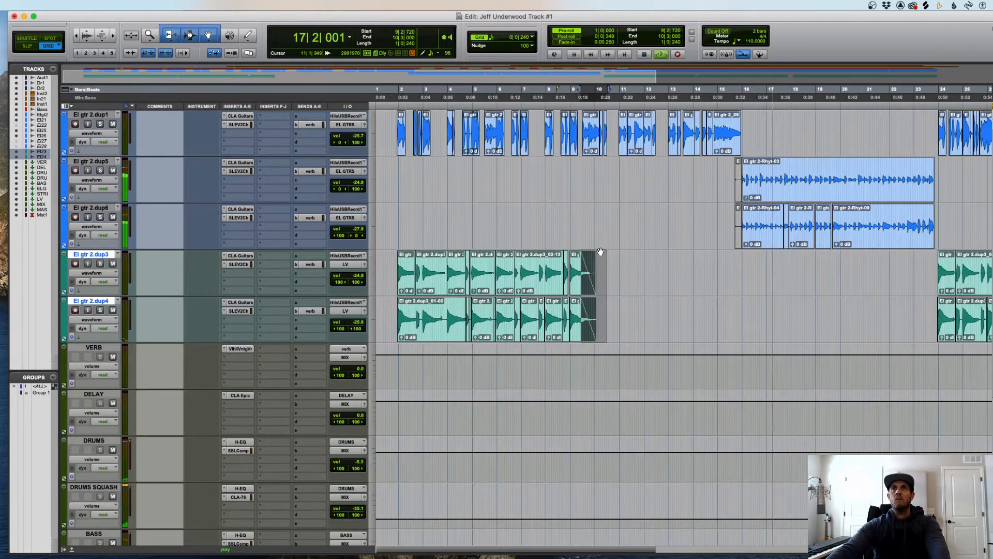
- Check the CLA Guitars settings on El gtr 2.dup5 and El gtr 2.dup6 against each other
{"action": "left_click", "coordinate": [240, 163]}
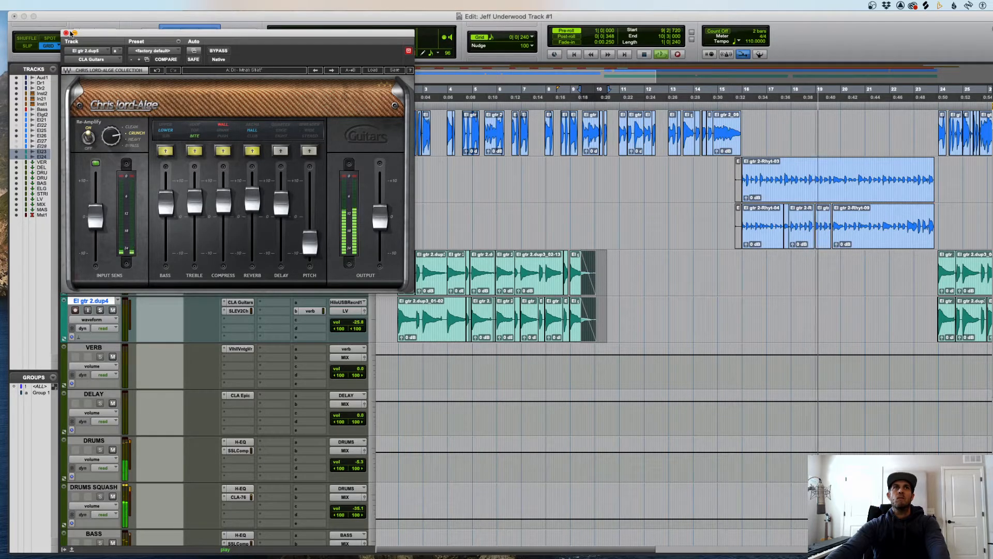
{"action": "left_click", "coordinate": [66, 34]}
{"action": "left_click", "coordinate": [240, 209]}
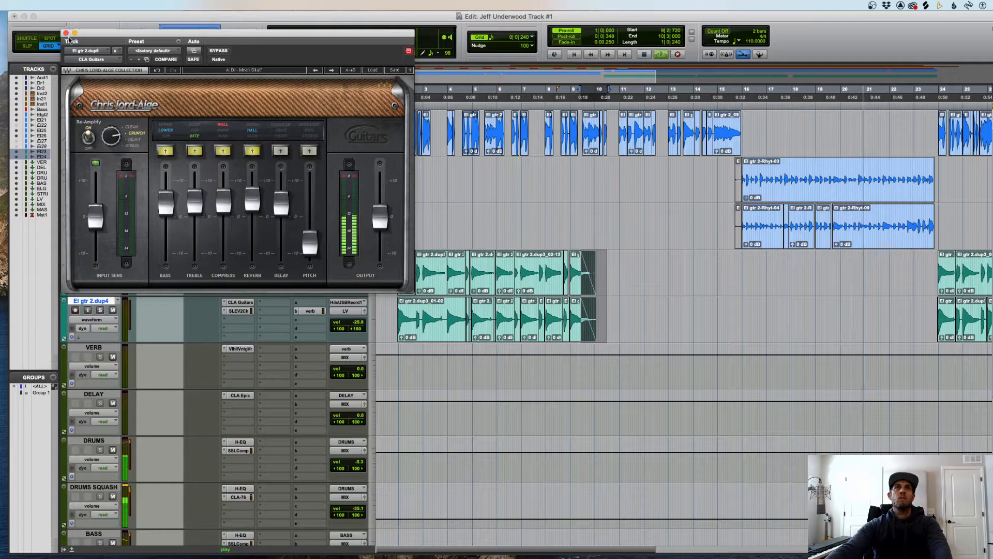
{"action": "left_click", "coordinate": [66, 33]}
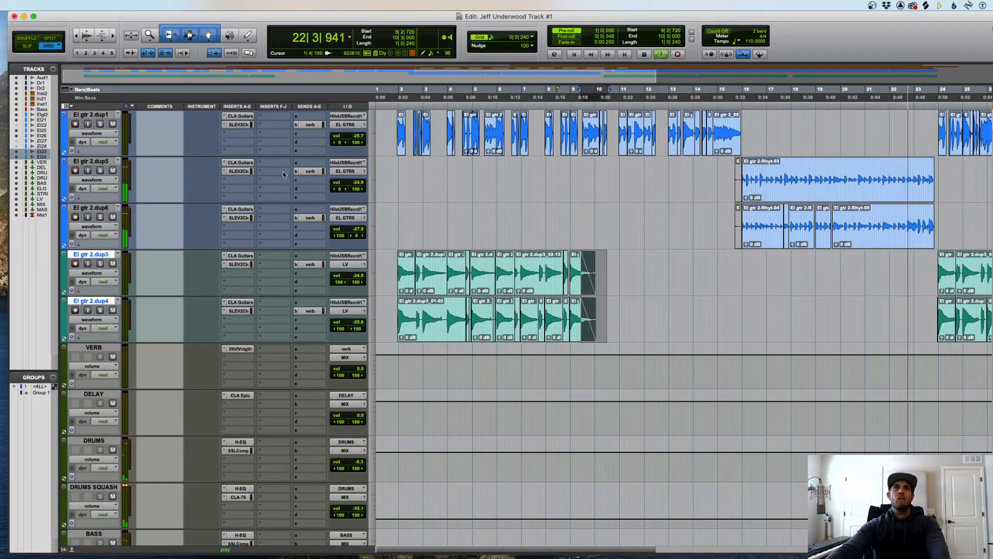
- Raise the verb send level on El gtr 2.dup5 to about -15.8 dB
{"action": "left_click", "coordinate": [311, 172]}
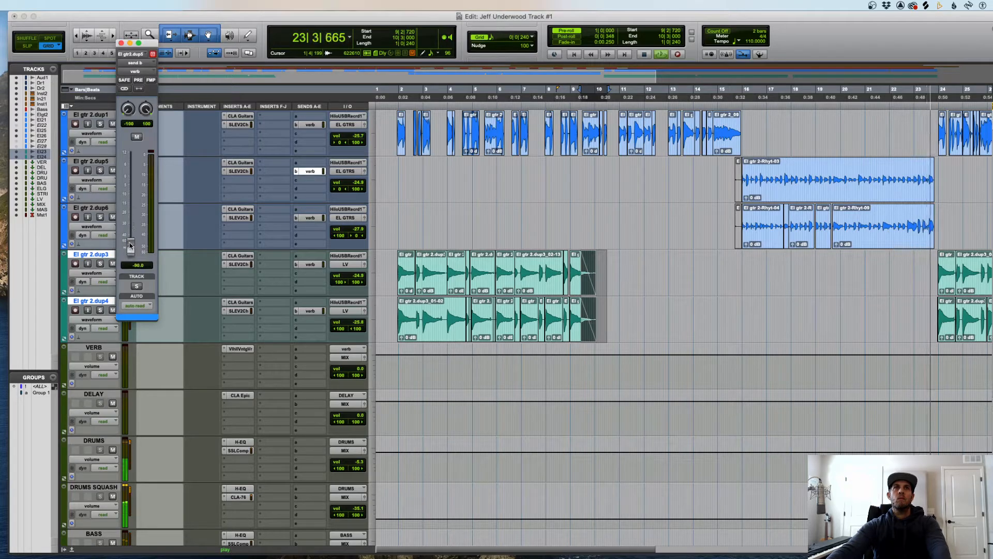
{"action": "left_click_drag", "start_coordinate": [131, 247], "coordinate": [131, 206]}
{"action": "key", "text": "space"}
- Check the CLA Guitars settings on El gtr 2.dup5 and copy that insert onto El gtr 2.dup6, accepting the plug-in change
{"action": "left_click", "coordinate": [239, 163]}
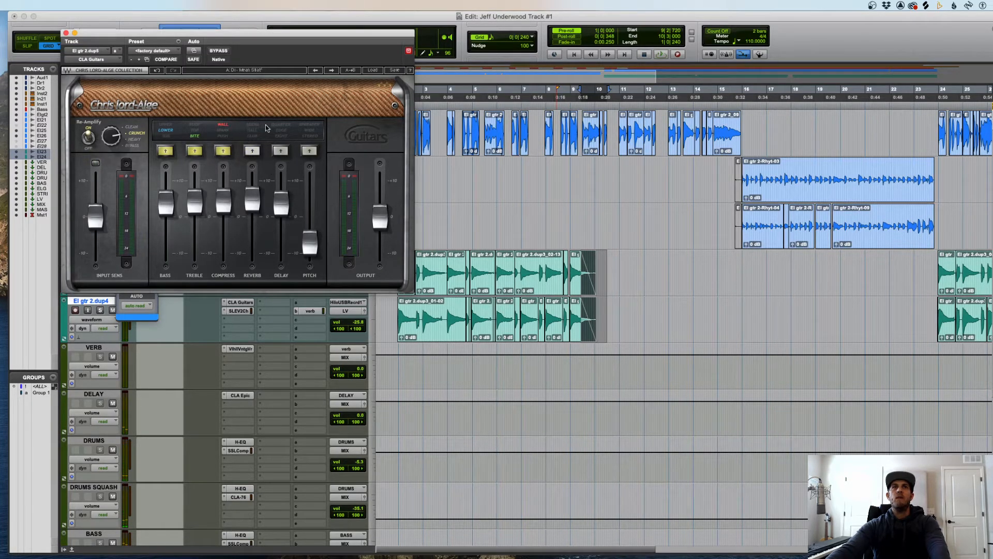
{"action": "left_click", "coordinate": [65, 33]}
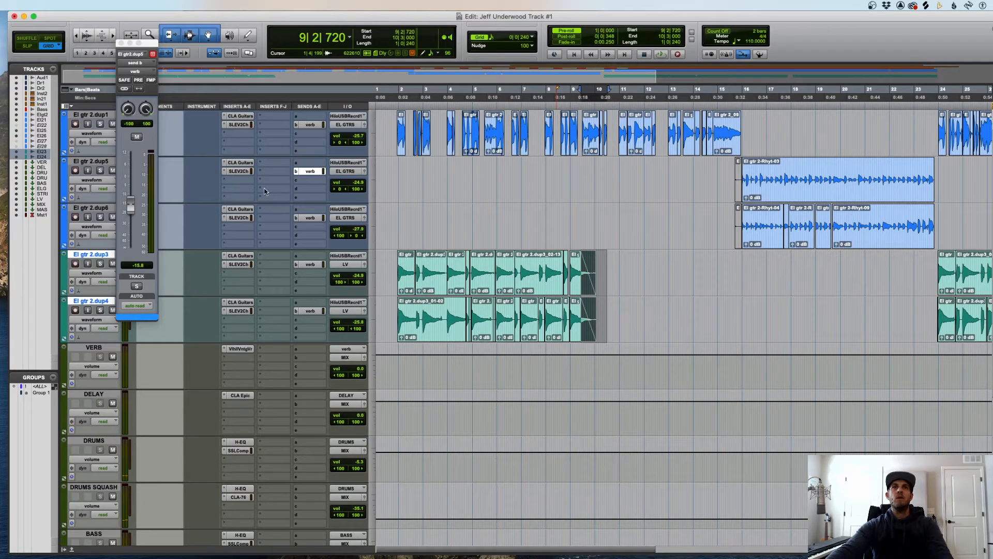
{"action": "left_click", "coordinate": [242, 163]}
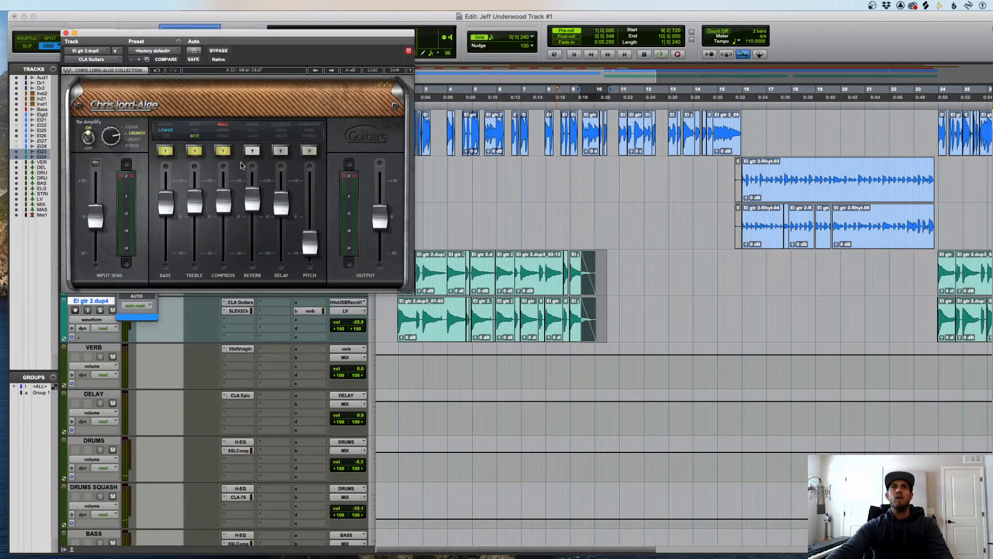
{"action": "left_click", "coordinate": [75, 33]}
{"action": "left_click_drag", "start_coordinate": [241, 197], "coordinate": [240, 209]}
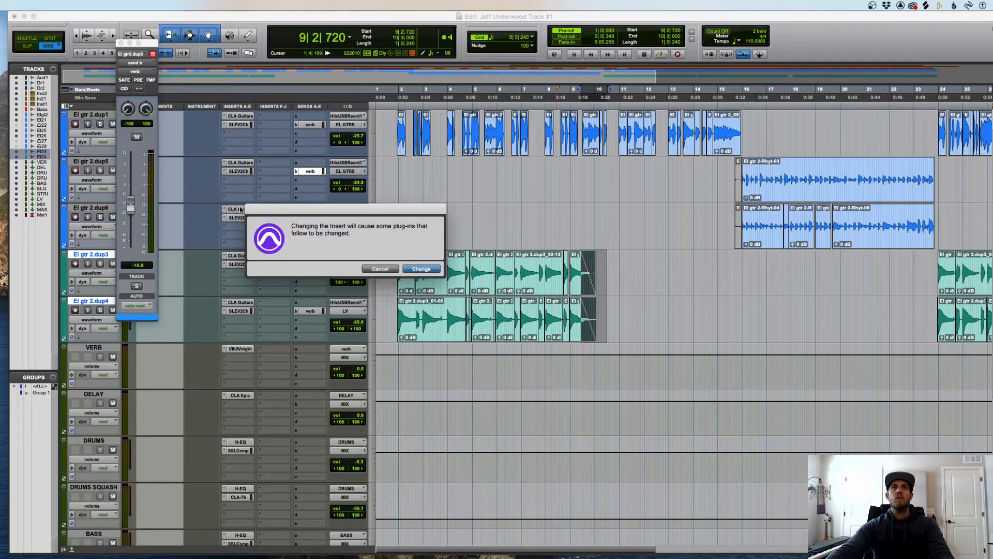
{"action": "left_click", "coordinate": [421, 269]}
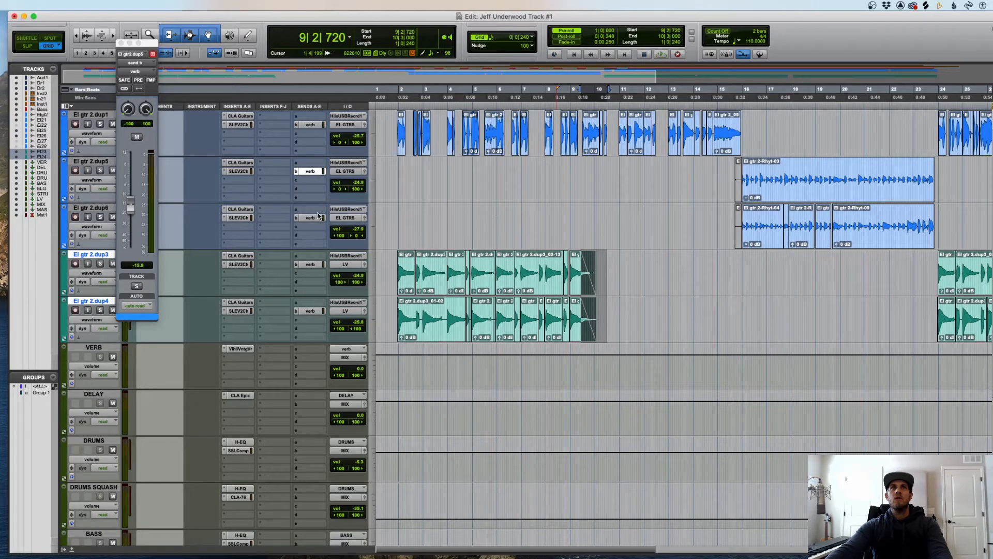
- Raise the verb send level on El gtr 2.dup6 to about -16.9 dB and play the section from 15|1|000
{"action": "key", "text": "space"}
{"action": "left_click_drag", "start_coordinate": [130, 249], "coordinate": [135, 210]}
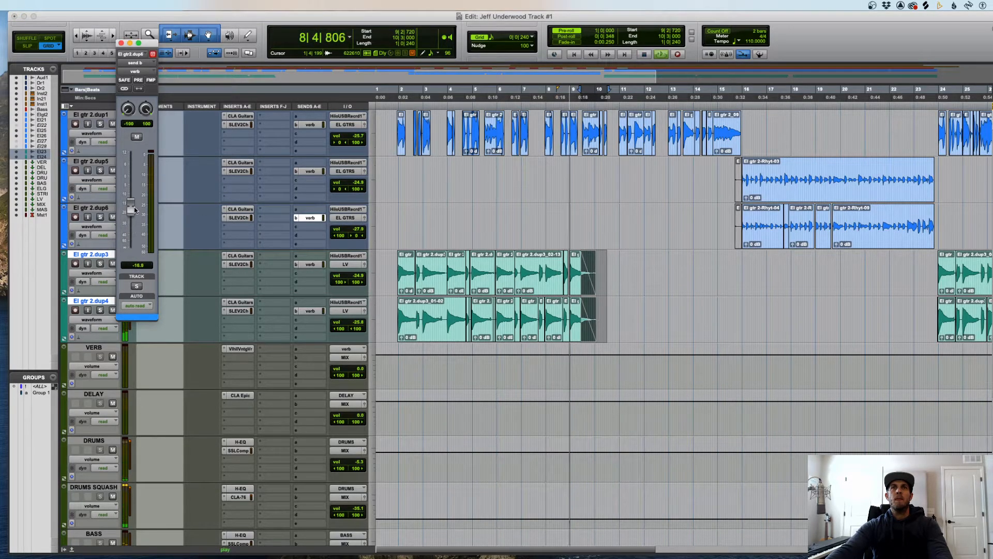
{"action": "left_click", "coordinate": [738, 177]}
{"action": "key", "text": "space"}
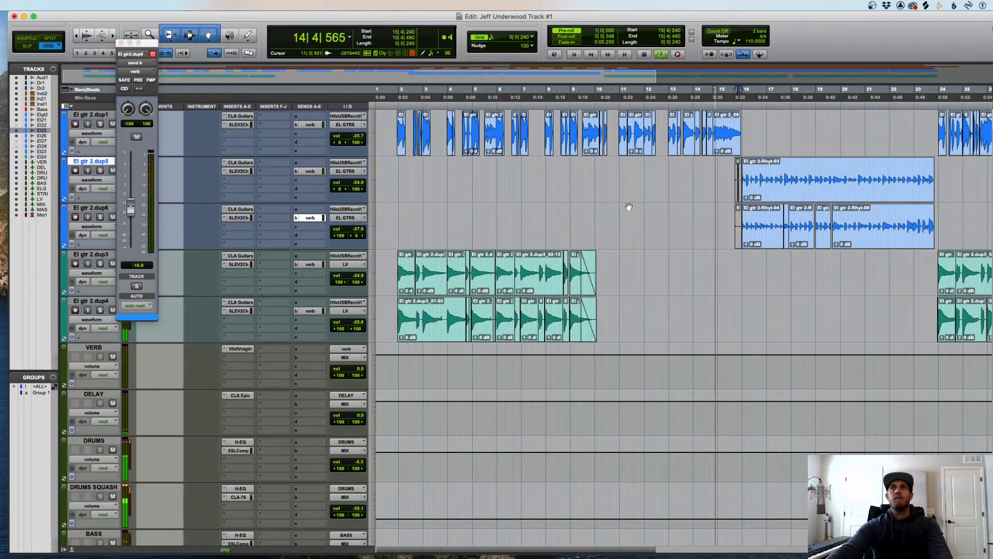
{"action": "scroll", "coordinate": [642, 198], "scroll_direction": "down", "scroll_amount": 1}
{"action": "key", "text": "space"}
{"action": "left_click", "coordinate": [718, 127]}
{"action": "key", "text": "space"}
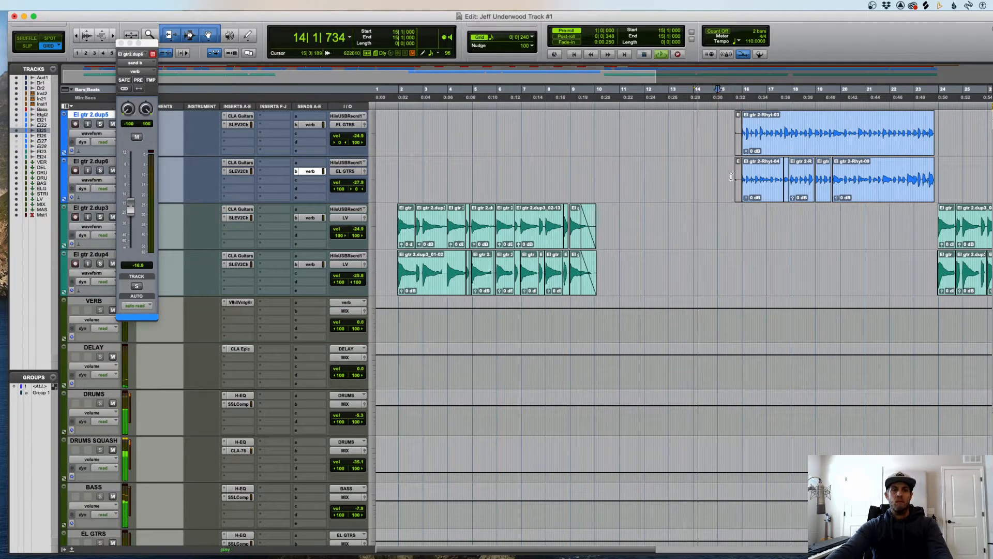
{"action": "scroll", "coordinate": [700, 186], "scroll_direction": "down", "scroll_amount": 4}
{"action": "left_click", "coordinate": [121, 43]}
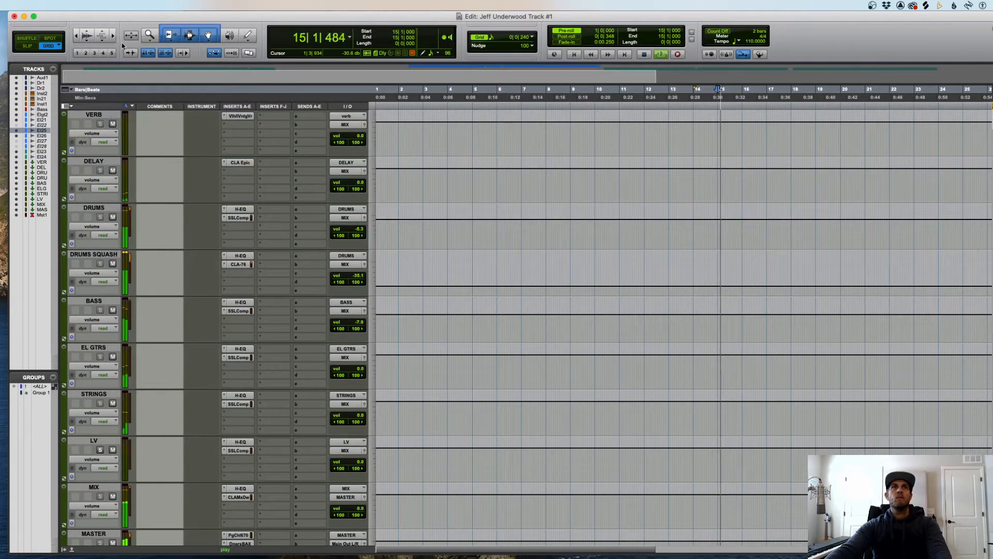
- Check the ValhallaVintageVerb settings on the VERB track against the rhythm guitars during playback
{"action": "scroll", "coordinate": [233, 240], "scroll_direction": "up", "scroll_amount": 2}
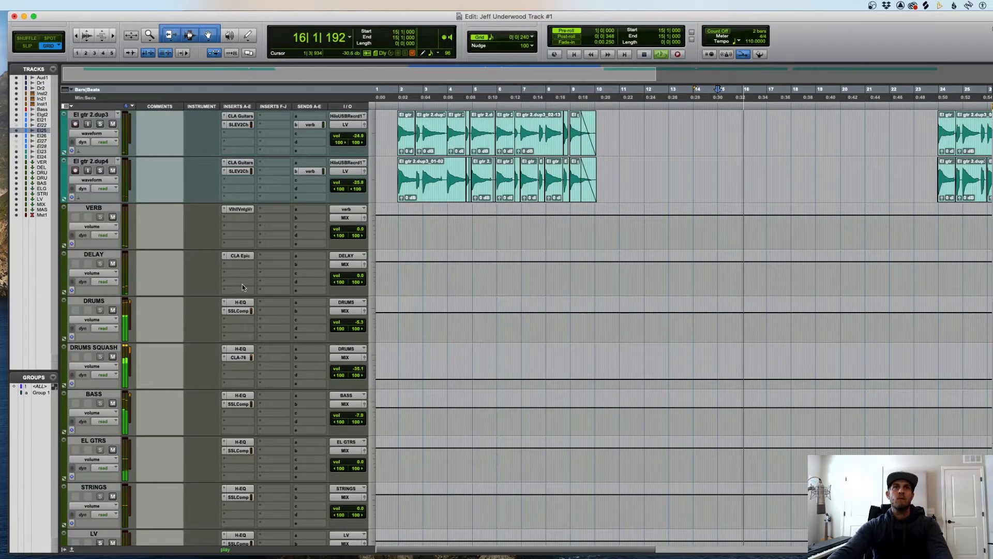
{"action": "left_click", "coordinate": [239, 209]}
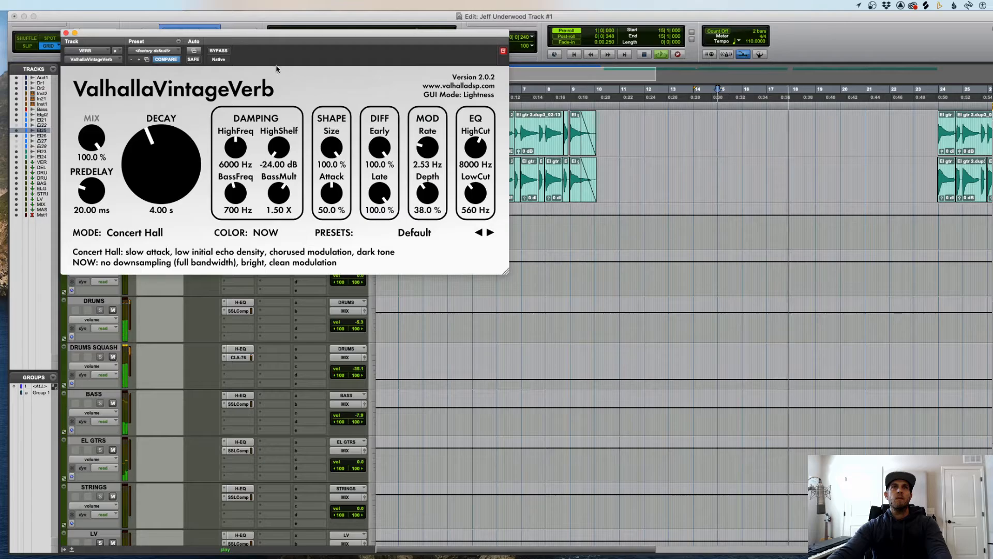
{"action": "left_click", "coordinate": [66, 34]}
{"action": "scroll", "coordinate": [777, 296], "scroll_direction": "up", "scroll_amount": 4}
{"action": "key", "text": "r"}
{"action": "key", "text": "t"}
{"action": "key", "text": "t"}
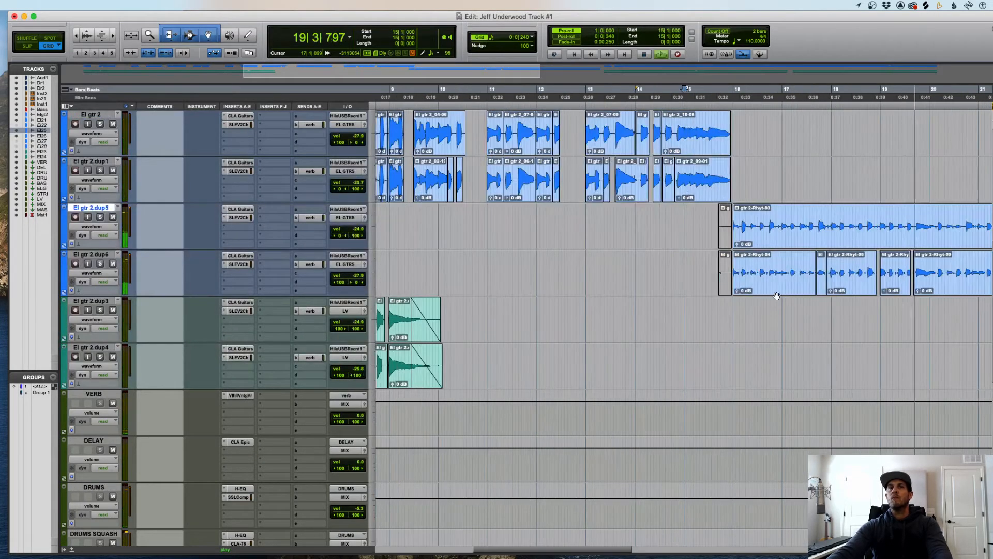
{"action": "key", "text": "r"}
{"action": "left_click", "coordinate": [241, 396]}
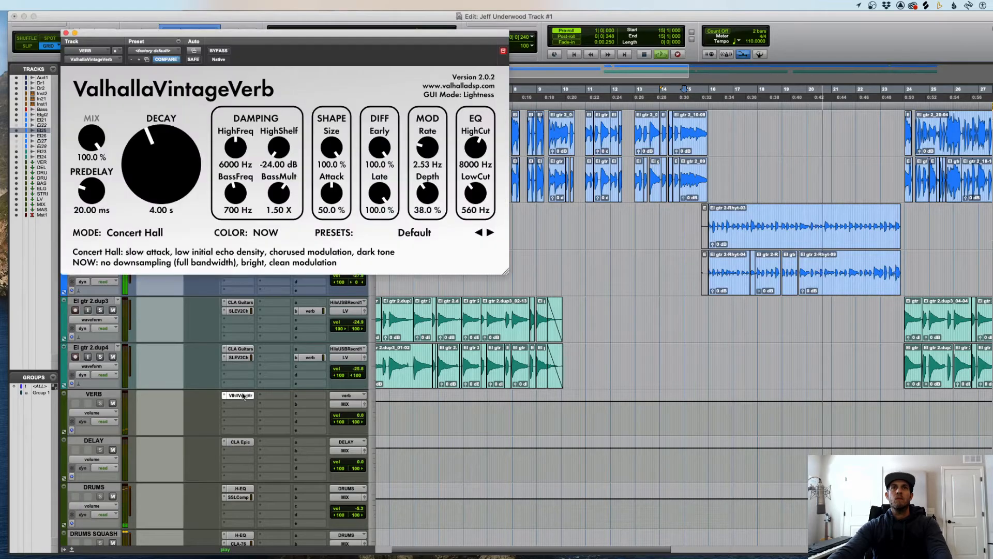
{"action": "left_click", "coordinate": [66, 34]}
{"action": "key", "text": "r"}
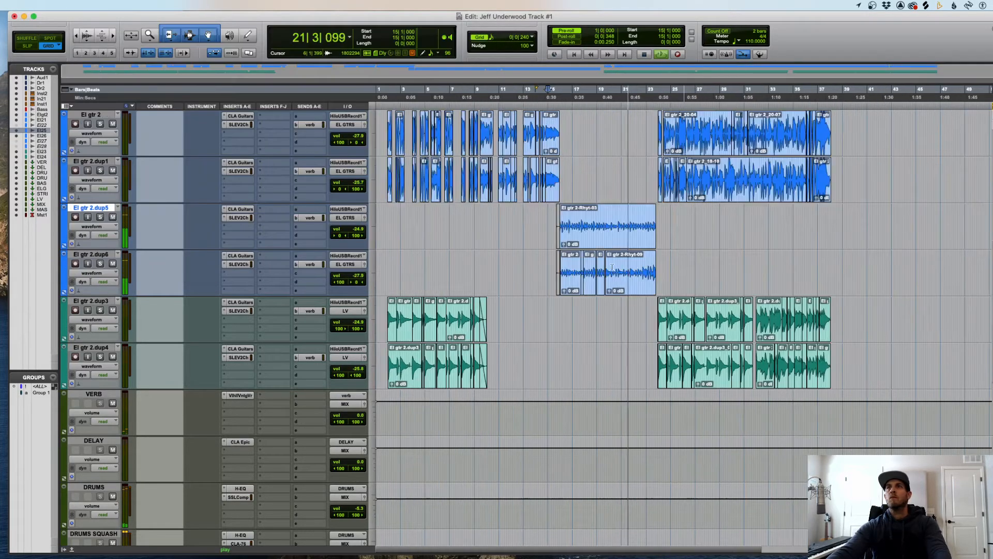
- Listen through the transition into bar 24 and examine the guitar, bass and drum tracks around it
{"action": "key", "text": "t"}
{"action": "key", "text": "t"}
{"action": "key", "text": "t"}
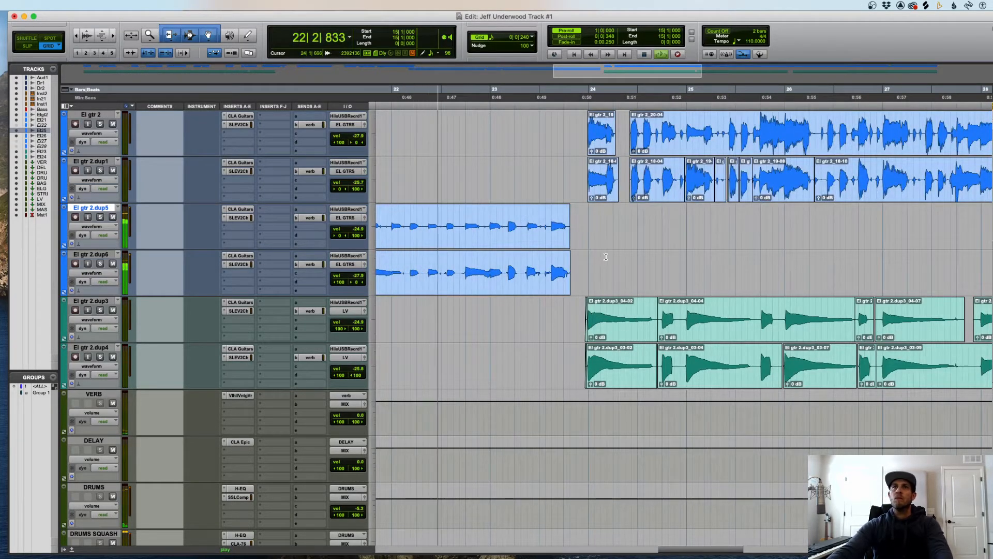
{"action": "key", "text": "r"}
{"action": "scroll", "coordinate": [599, 276], "scroll_direction": "up", "scroll_amount": 2}
{"action": "scroll", "coordinate": [600, 275], "scroll_direction": "up", "scroll_amount": 1}
{"action": "key", "text": "t"}
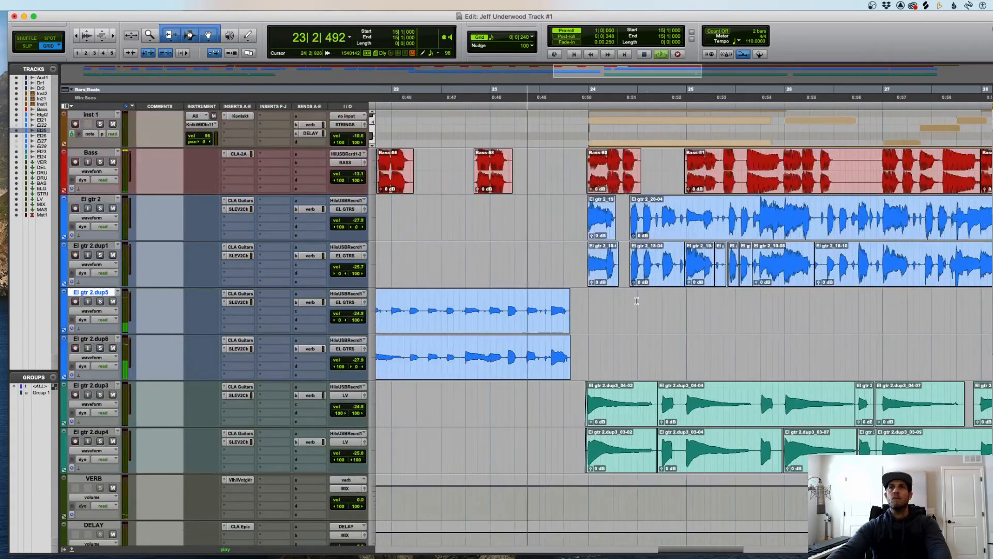
{"action": "key", "text": "t"}
{"action": "scroll", "coordinate": [608, 330], "scroll_direction": "left", "scroll_amount": 3}
{"action": "key", "text": "r"}
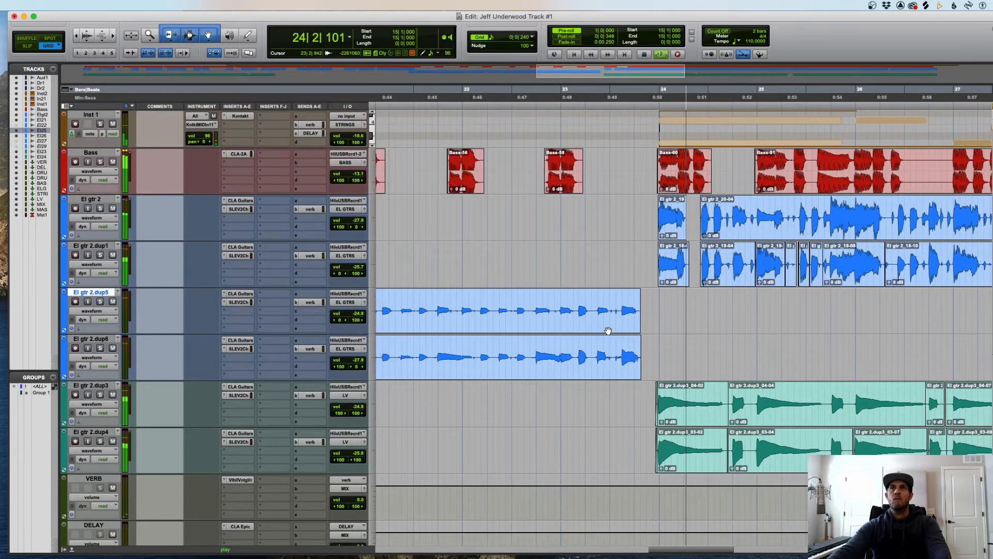
{"action": "key", "text": "r"}
{"action": "key", "text": "r"}
{"action": "scroll", "coordinate": [657, 332], "scroll_direction": "up", "scroll_amount": 4}
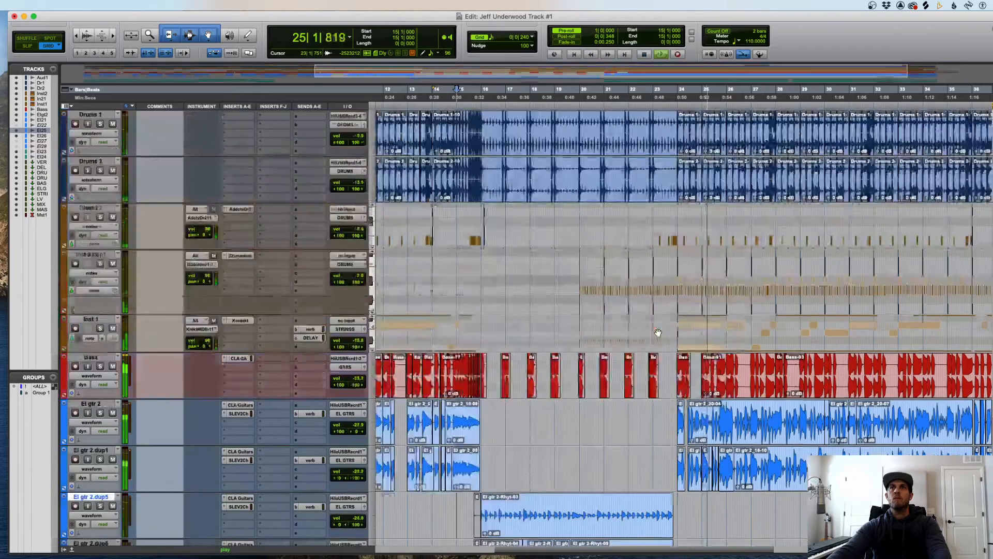
{"action": "scroll", "coordinate": [658, 332], "scroll_direction": "up", "scroll_amount": 1}
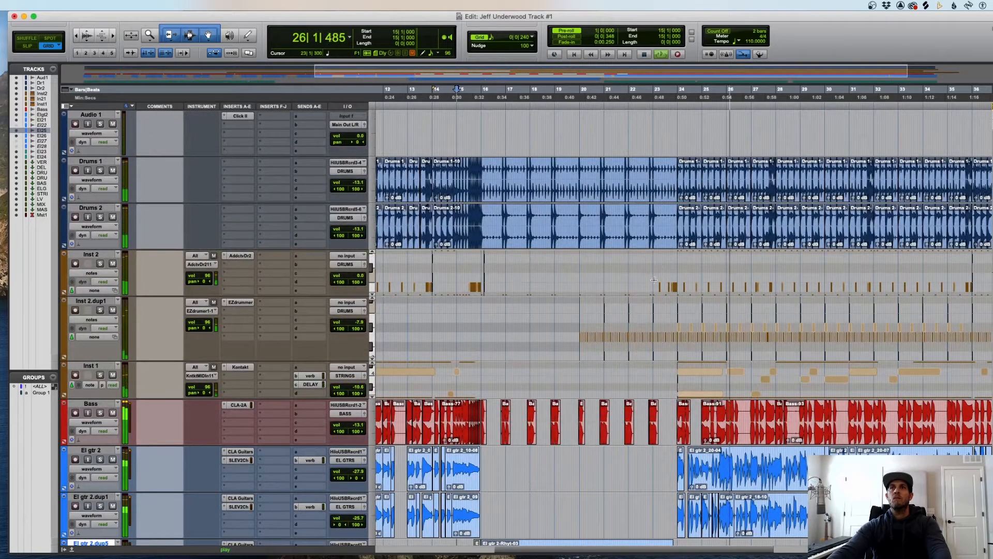
- Play from 23|1|720 and delete the Drums 1 and Drums 2 audio from about 23|3|720 up to bar 24
{"action": "key", "text": "space"}
{"action": "left_click", "coordinate": [658, 174]}
{"action": "key", "text": "t"}
{"action": "key", "text": "t"}
{"action": "key", "text": "t"}
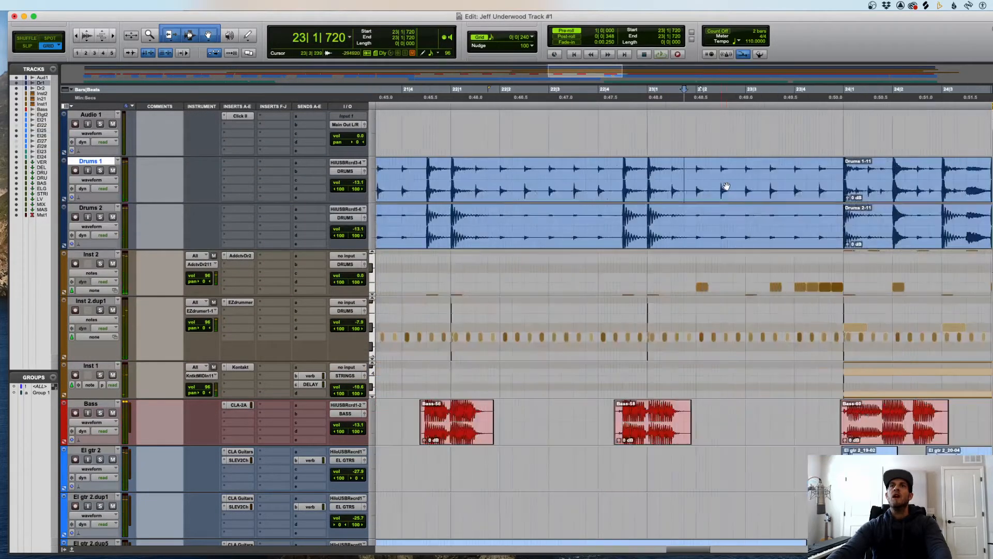
{"action": "key", "text": "space"}
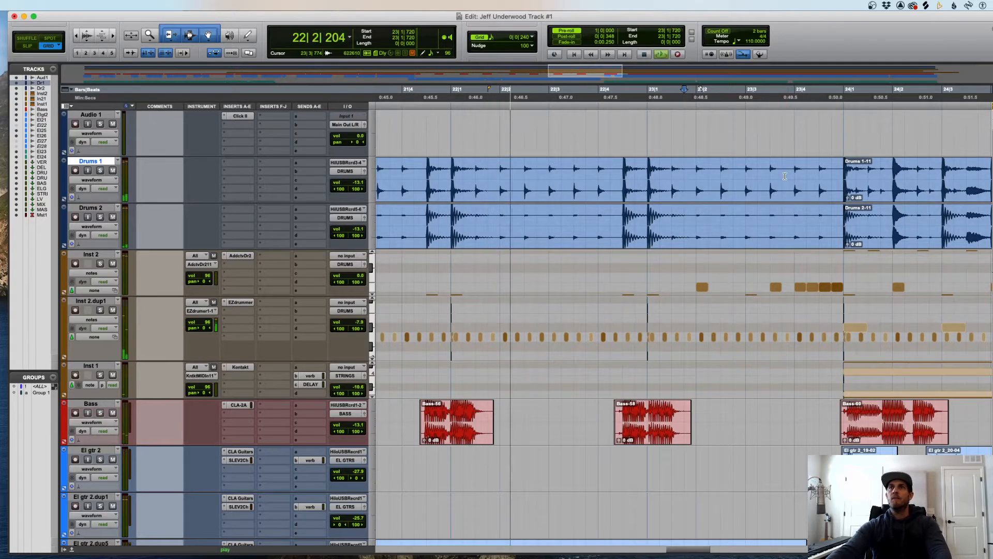
{"action": "left_click_drag", "start_coordinate": [782, 173], "coordinate": [820, 220]}
{"action": "key", "text": "Delete"}
{"action": "left_click", "coordinate": [826, 243]}
{"action": "key", "text": "Delete"}
{"action": "left_click", "coordinate": [830, 194]}
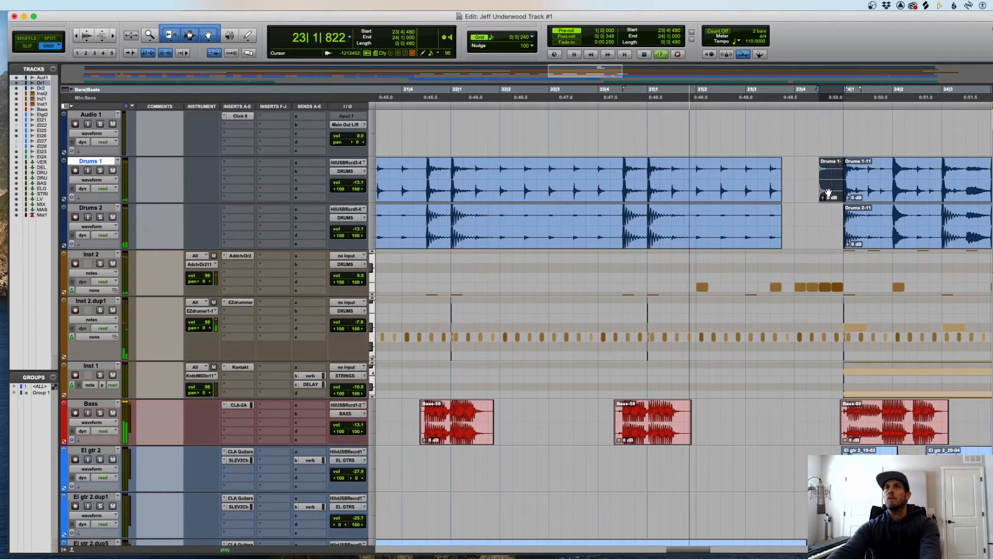
{"action": "key", "text": "Delete"}
{"action": "scroll", "coordinate": [830, 252], "scroll_direction": "right", "scroll_amount": 3}
{"action": "key", "text": "space"}
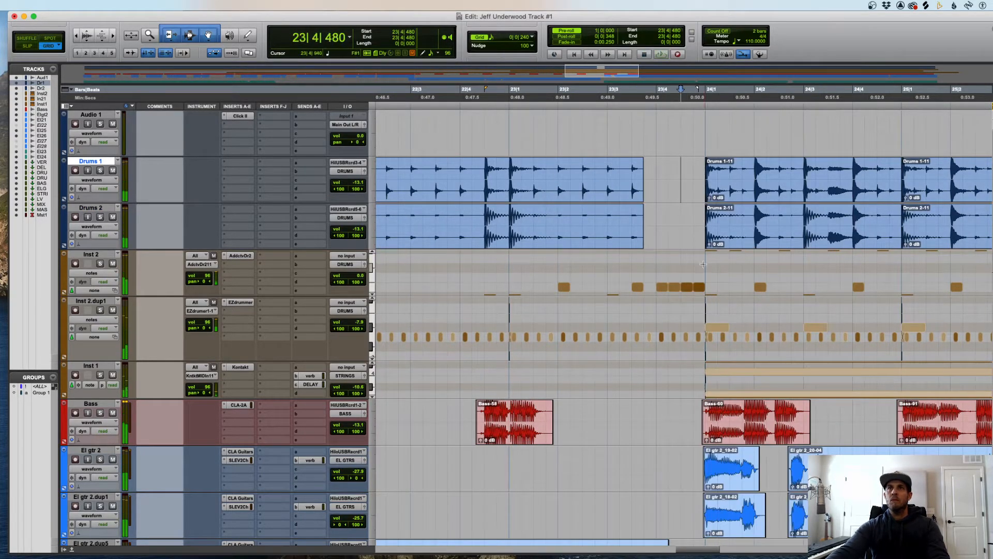
- Mute the last three Inst 2 hits before bar 24 and delete the Inst 2.dup1 shaker notes in beat 23|4
{"action": "left_click_drag", "start_coordinate": [699, 266], "coordinate": [702, 346]}
{"action": "key", "text": "space"}
{"action": "key", "text": "Delete"}
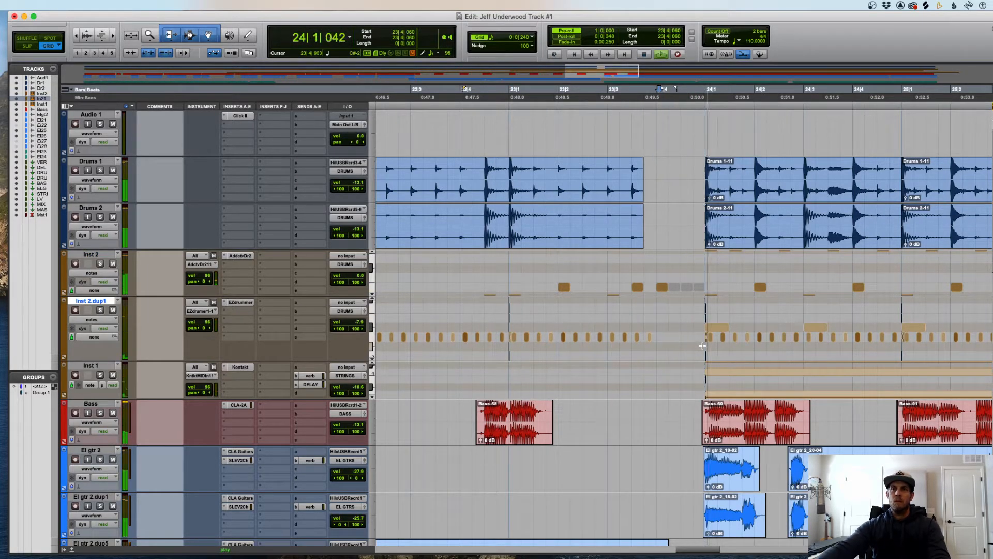
- Add an Inst 2 hit at 23|3|000 and set the velocity of the hit at 23|4|000 to 127
{"action": "key", "text": "r"}
{"action": "key", "text": "space"}
{"action": "left_click", "coordinate": [626, 256]}
{"action": "key", "text": "space"}
{"action": "key", "text": "t"}
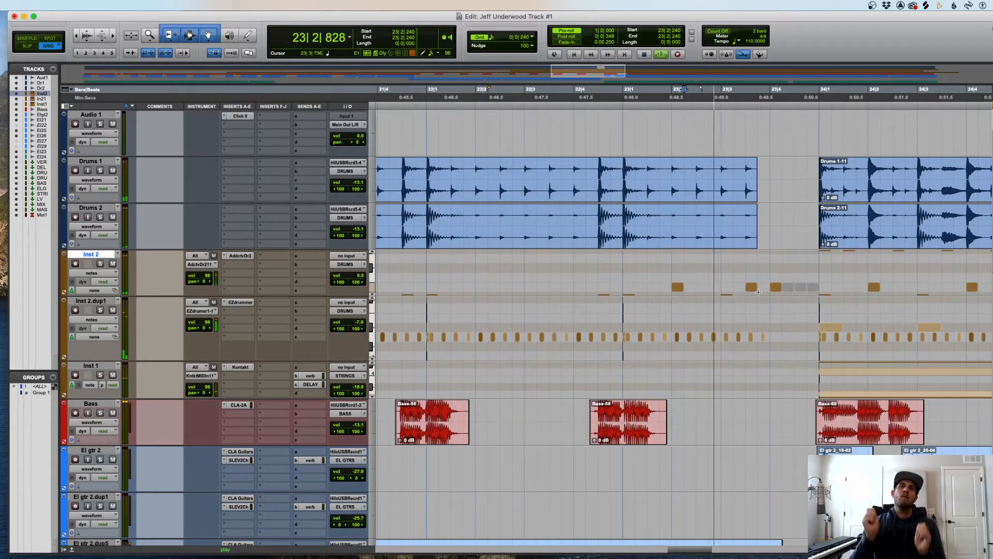
{"action": "key", "text": "space"}
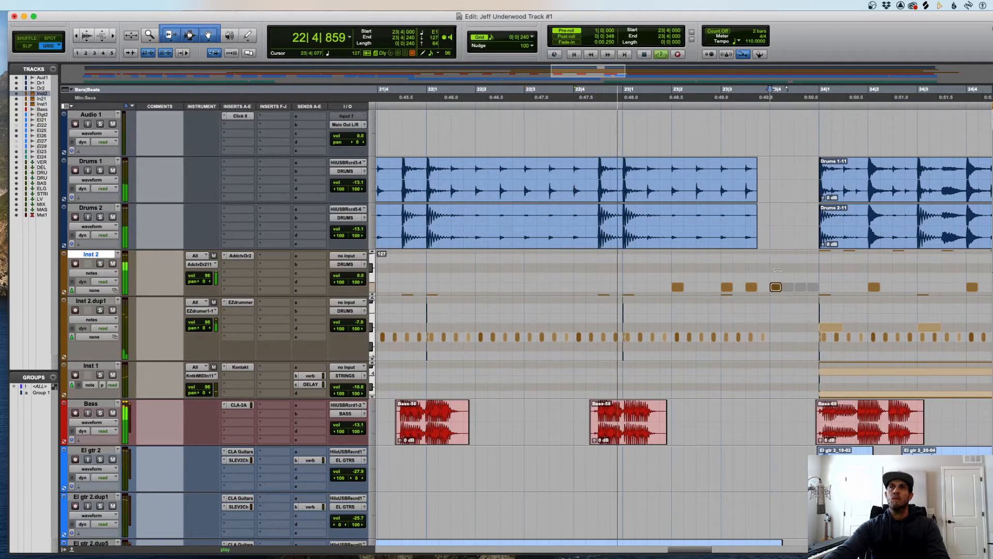
{"action": "left_click", "coordinate": [775, 287]}
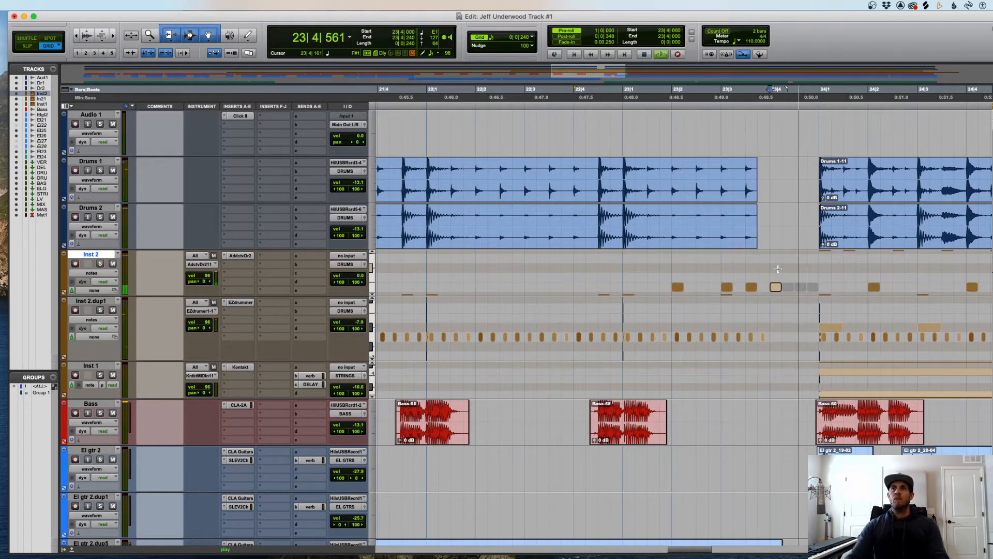
{"action": "key", "text": "space"}
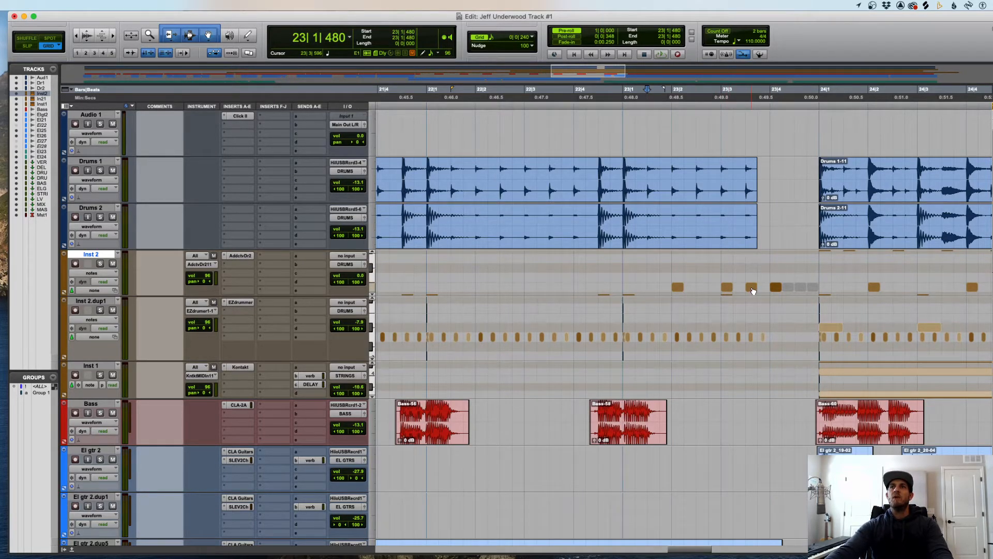
- Play the Inst 2 fill into bar 24 and check the L1 Ultramaximizer settings on the MASTER track
{"action": "key", "text": "space"}
{"action": "left_click", "coordinate": [751, 287]}
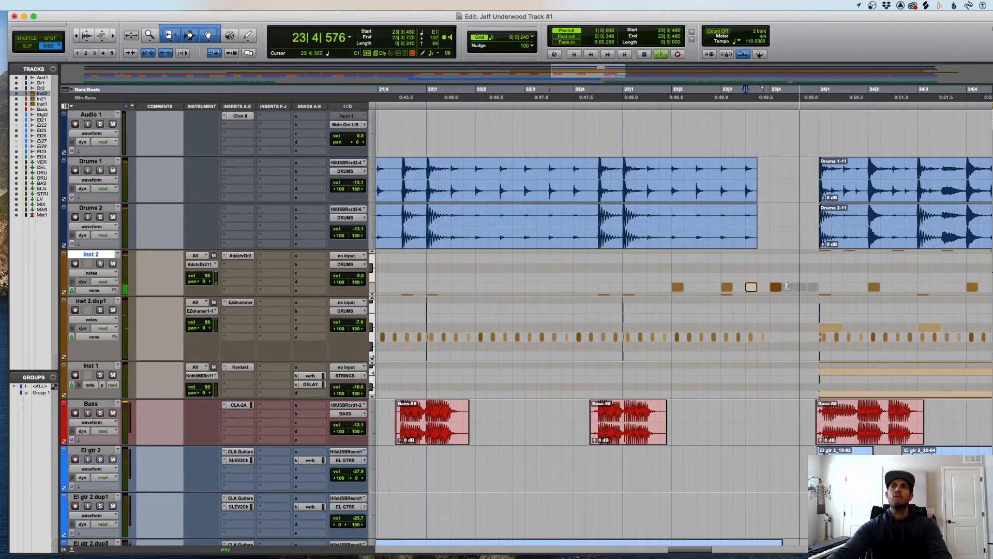
{"action": "key", "text": "r"}
{"action": "key", "text": "r"}
{"action": "scroll", "coordinate": [714, 394], "scroll_direction": "down", "scroll_amount": 4}
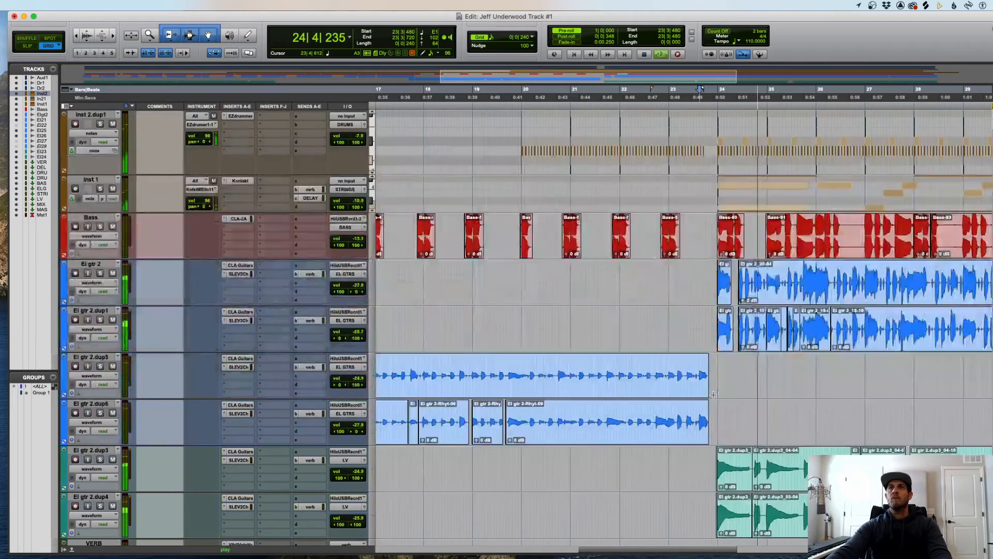
{"action": "scroll", "coordinate": [714, 394], "scroll_direction": "down", "scroll_amount": 3}
{"action": "key", "text": "r"}
{"action": "key", "text": "r"}
{"action": "scroll", "coordinate": [714, 395], "scroll_direction": "down", "scroll_amount": 3}
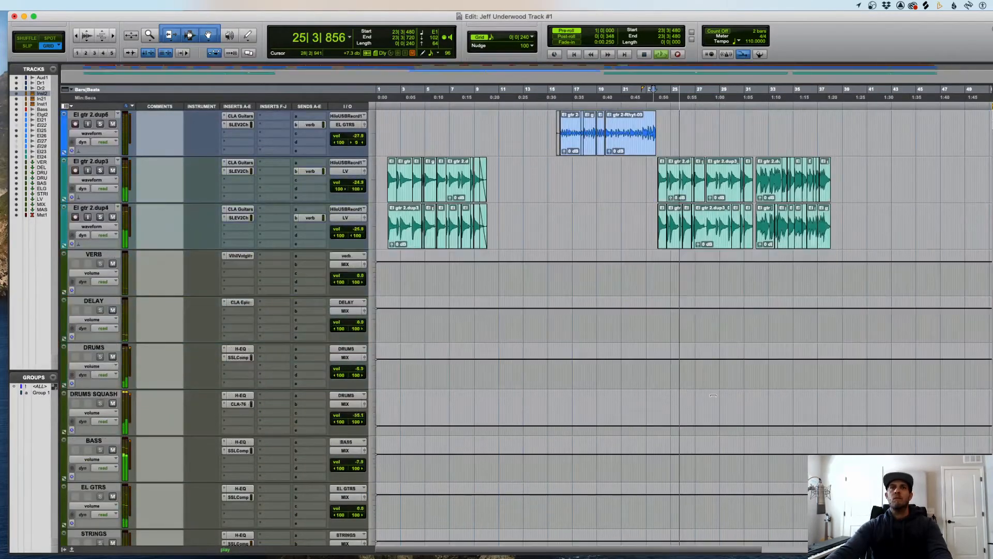
{"action": "scroll", "coordinate": [713, 394], "scroll_direction": "down", "scroll_amount": 6}
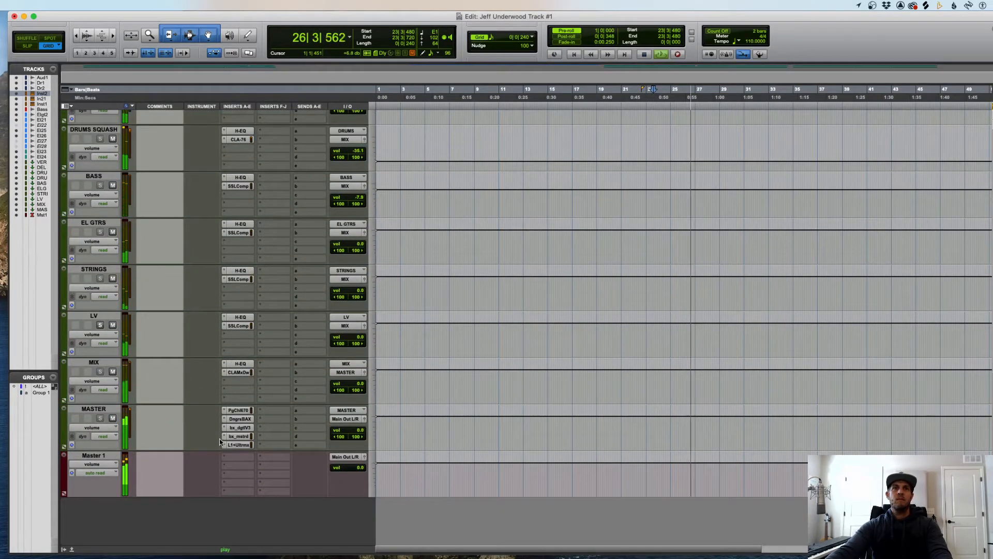
{"action": "left_click", "coordinate": [237, 444]}
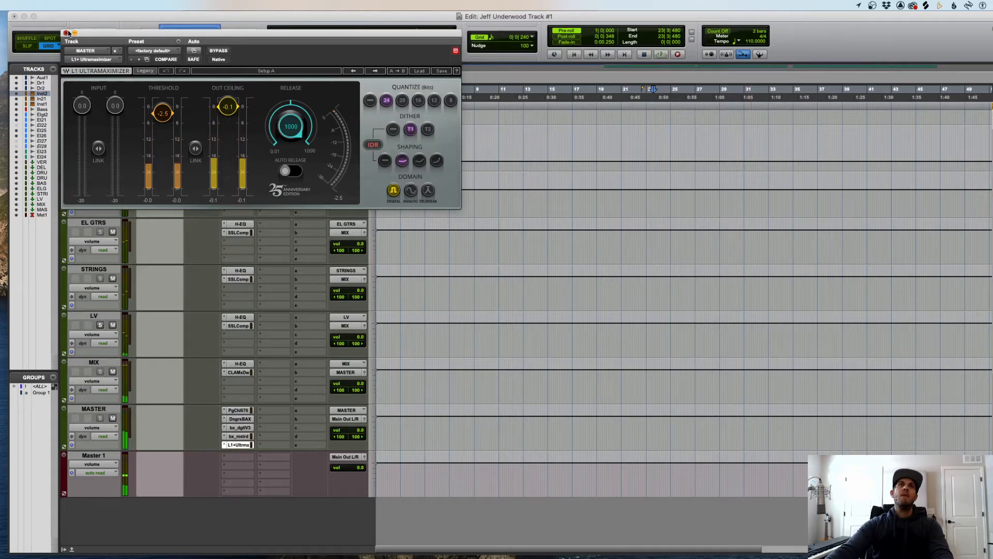
{"action": "left_click", "coordinate": [66, 32]}
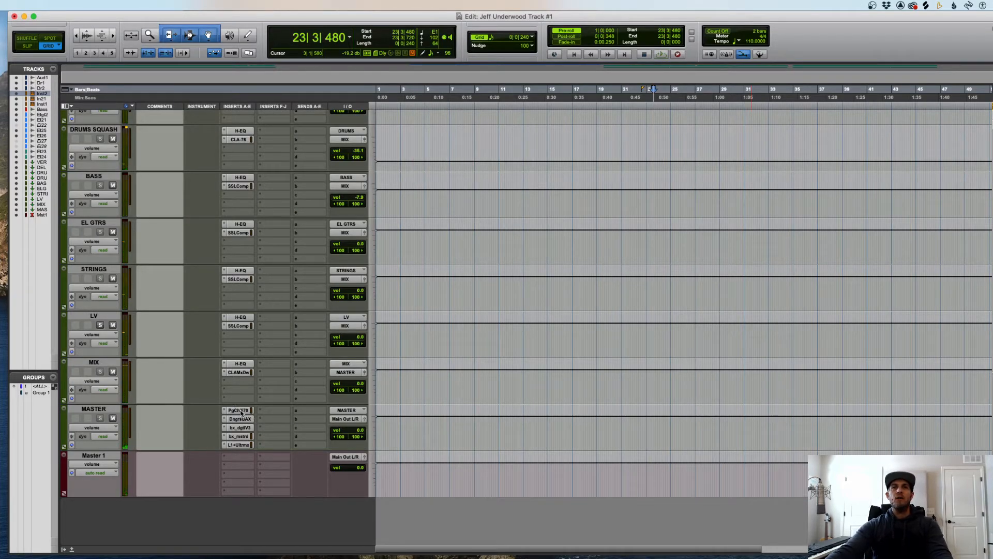
- Bypass all five inserts on the MASTER track and audition the song from 23|3|480
{"action": "left_click", "coordinate": [242, 445], "text": "super"}
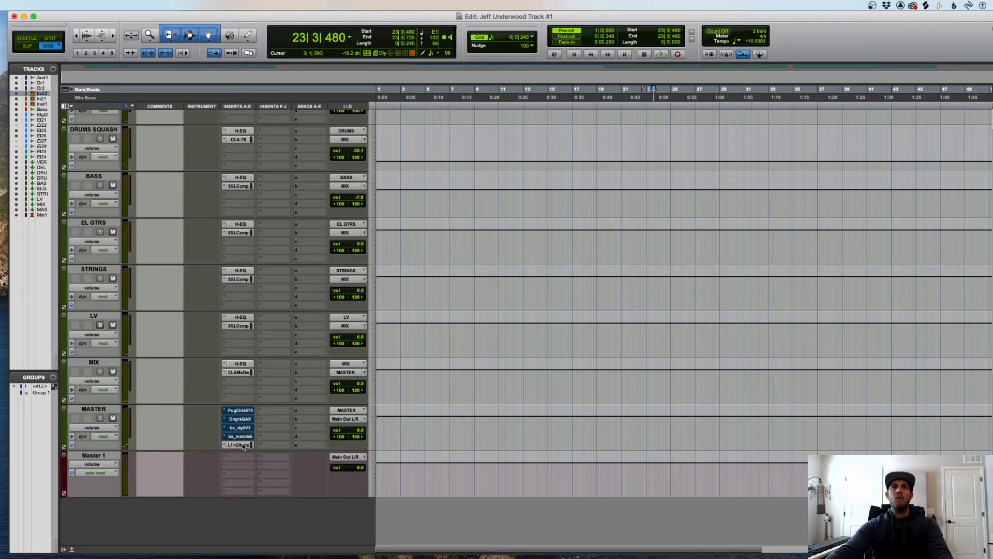
{"action": "key", "text": "space"}
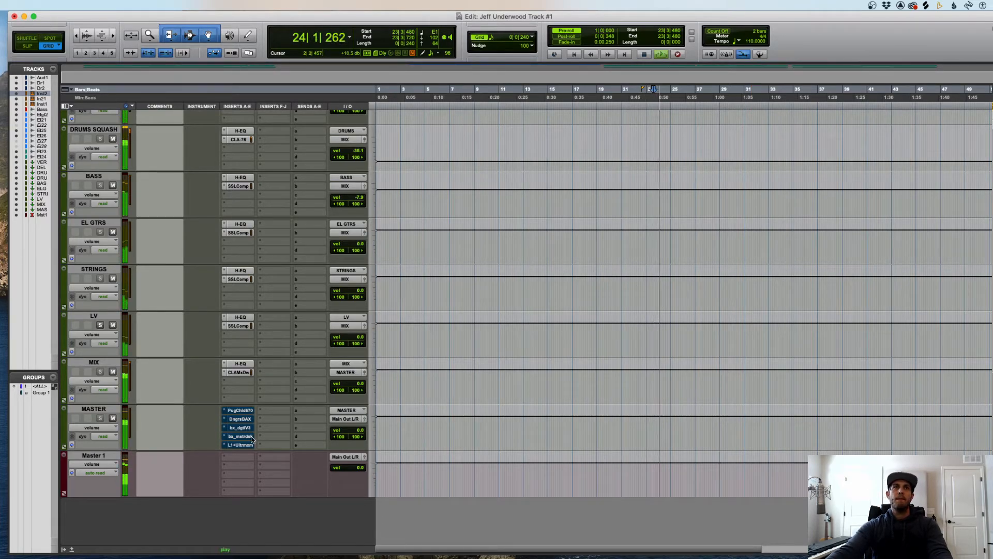
{"action": "scroll", "coordinate": [271, 419], "scroll_direction": "up", "scroll_amount": 3}
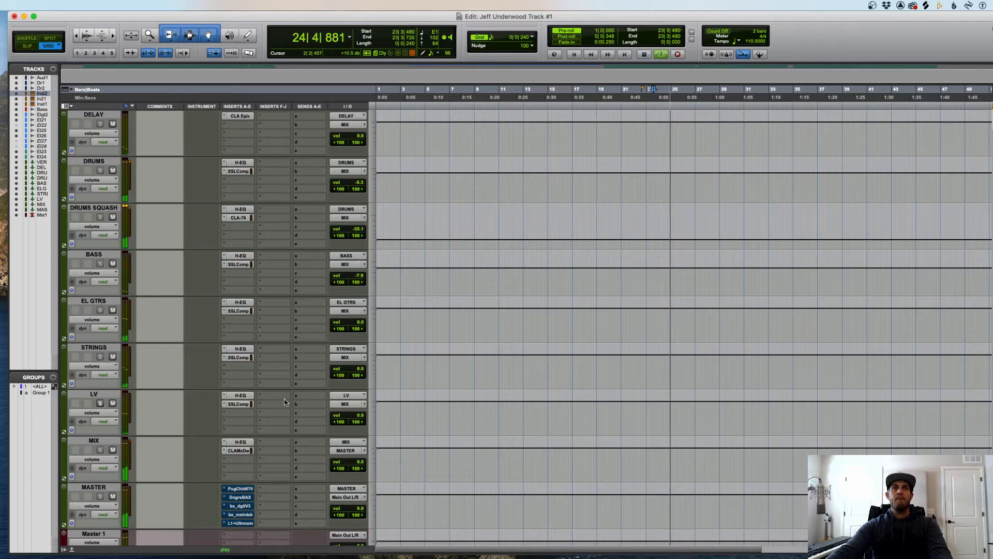
{"action": "key", "text": "space"}
{"action": "scroll", "coordinate": [267, 373], "scroll_direction": "up", "scroll_amount": 5}
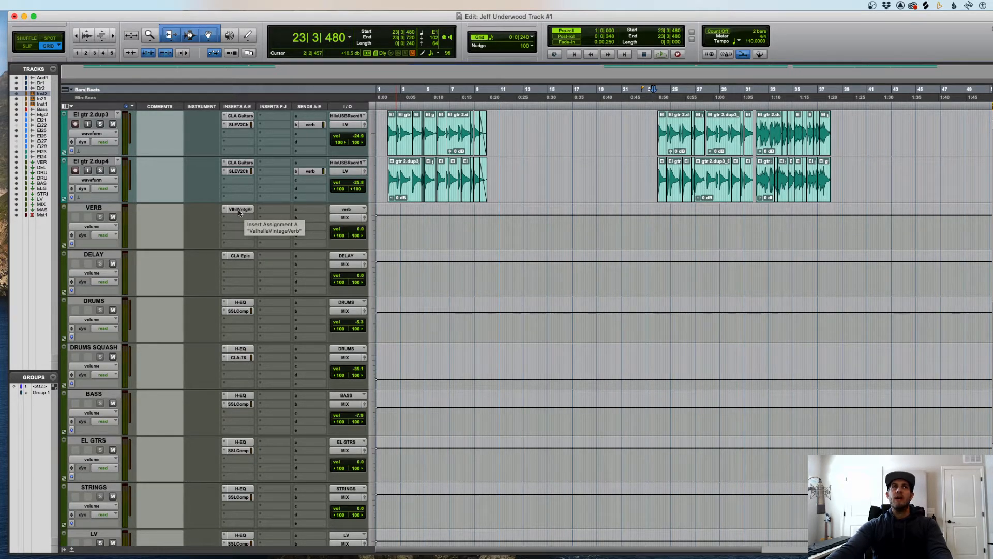
- Open the H-EQ on the BASS track, play from 5|2|240 and re-enable the MASTER track's inserts
{"action": "left_click", "coordinate": [239, 396]}
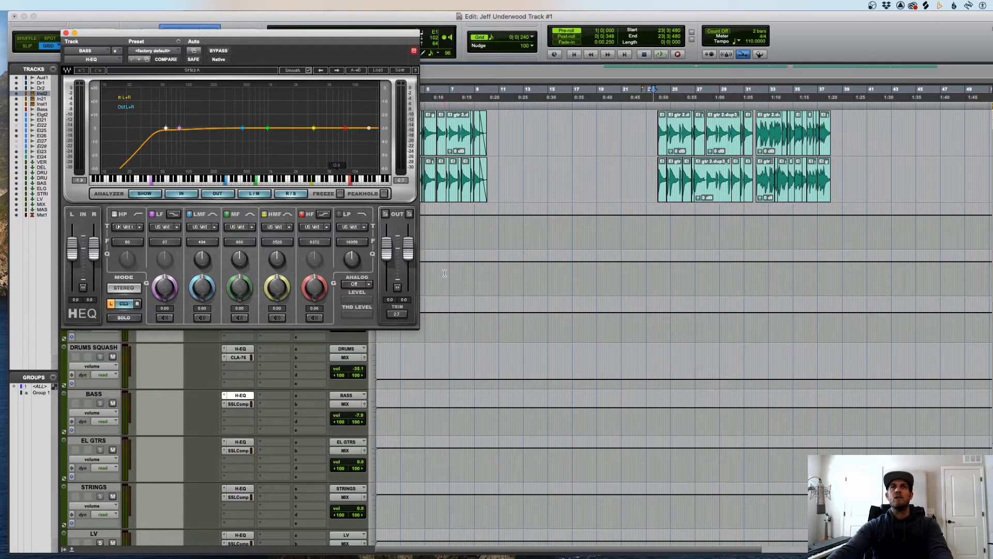
{"action": "key", "text": "space"}
{"action": "left_click", "coordinate": [429, 418]}
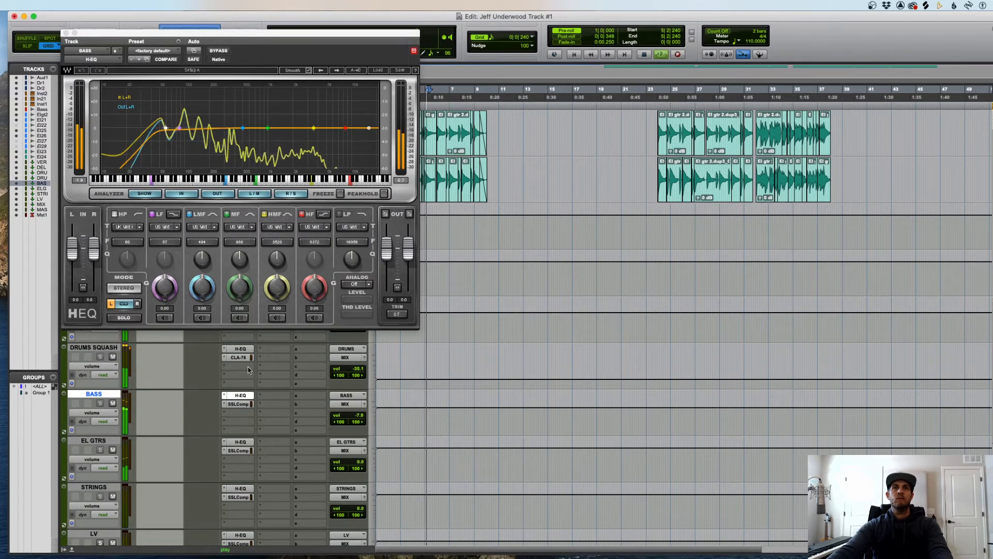
{"action": "scroll", "coordinate": [275, 390], "scroll_direction": "down", "scroll_amount": 5}
{"action": "left_click", "coordinate": [244, 473]}
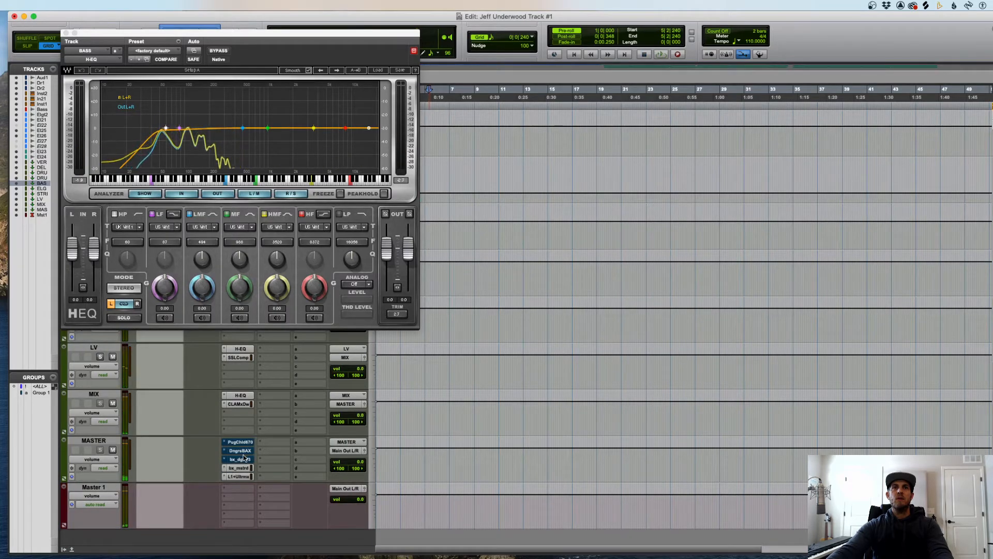
{"action": "scroll", "coordinate": [406, 419], "scroll_direction": "up", "scroll_amount": 5}
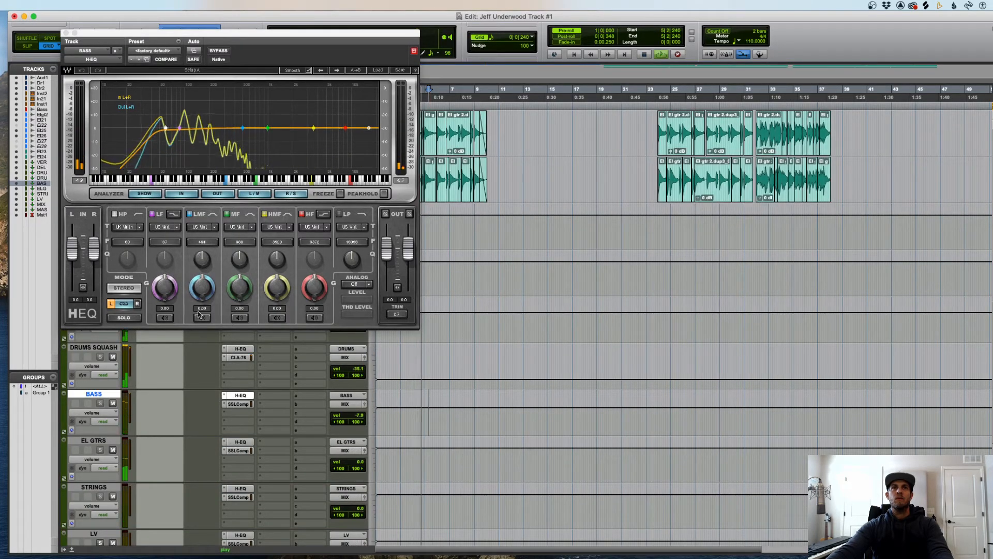
- Raise the BASS H-EQ high-pass frequency to about 98 Hz and recheck the curve
{"action": "left_click_drag", "start_coordinate": [131, 245], "coordinate": [132, 227]}
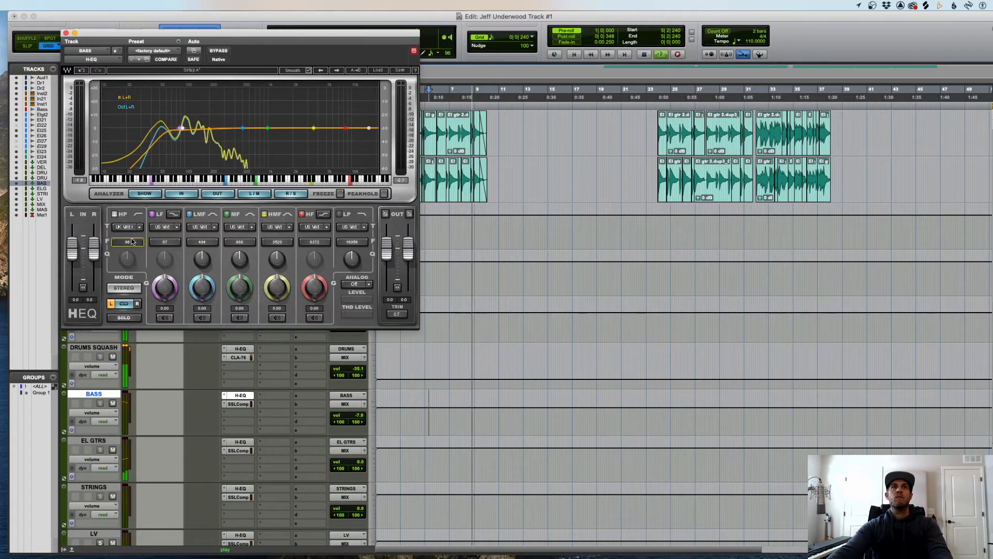
{"action": "left_click", "coordinate": [66, 33]}
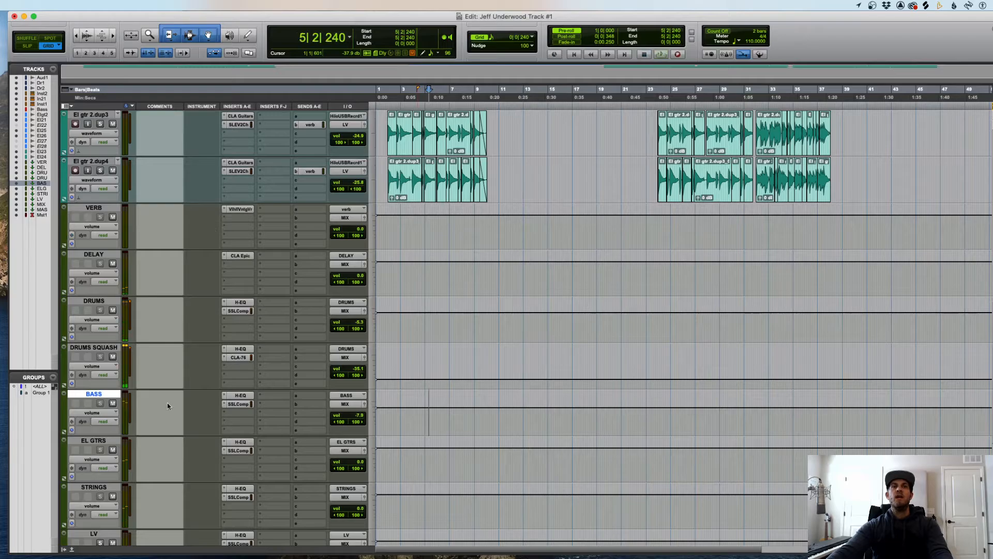
{"action": "left_click", "coordinate": [241, 396]}
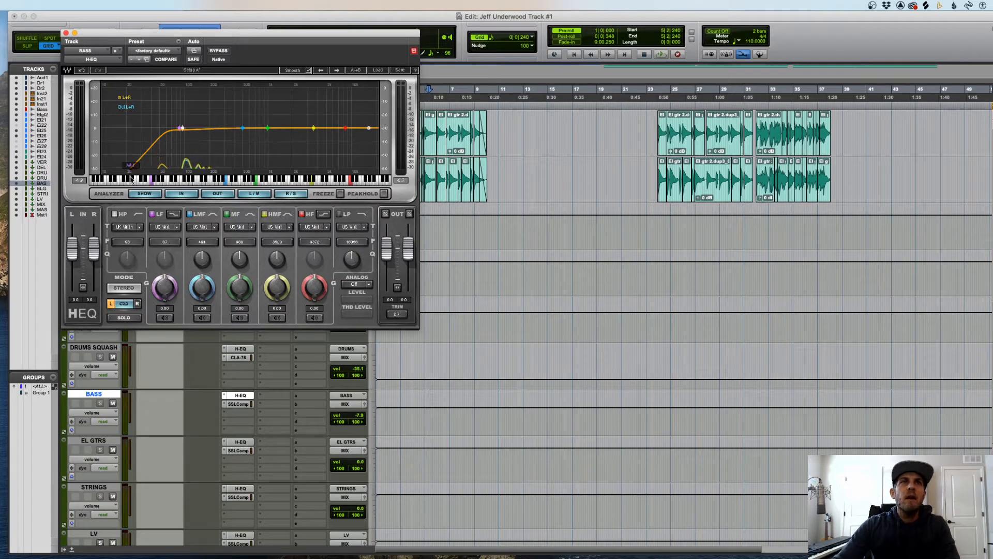
{"action": "left_click", "coordinate": [66, 33]}
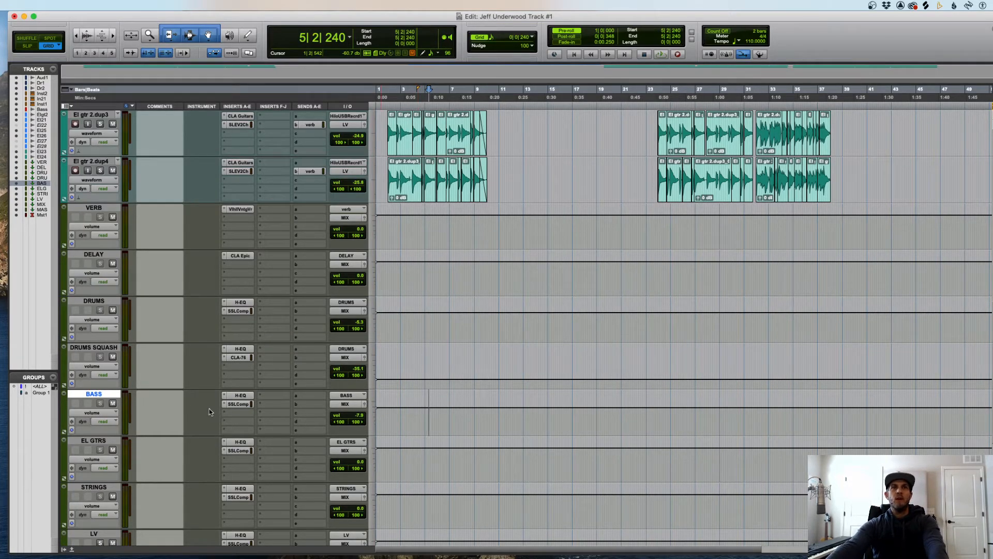
- Check the EL GTRS H-EQ during playback, and raise the LV H-EQ high-pass frequency to about 271 Hz
{"action": "left_click", "coordinate": [241, 442]}
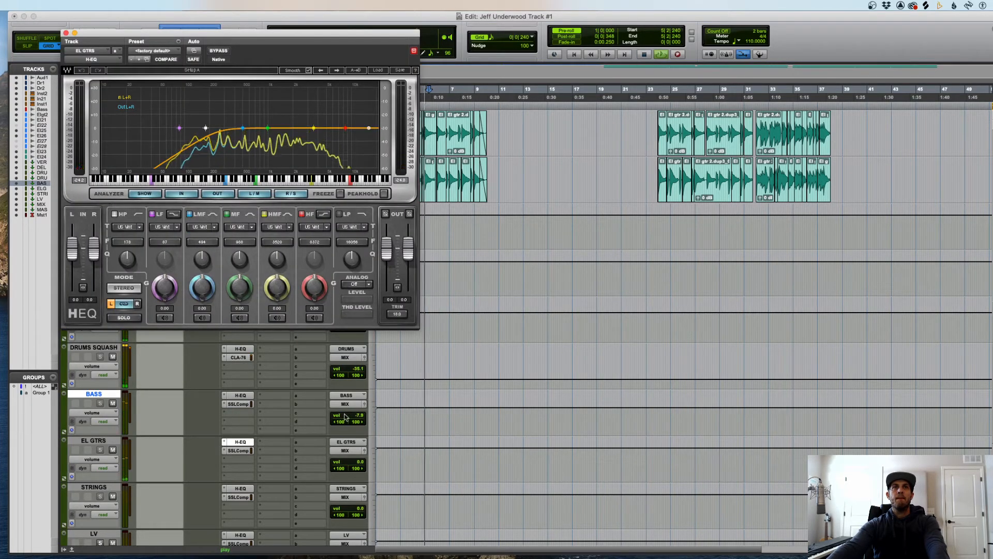
{"action": "scroll", "coordinate": [315, 473], "scroll_direction": "down", "scroll_amount": 3}
{"action": "left_click", "coordinate": [234, 443]}
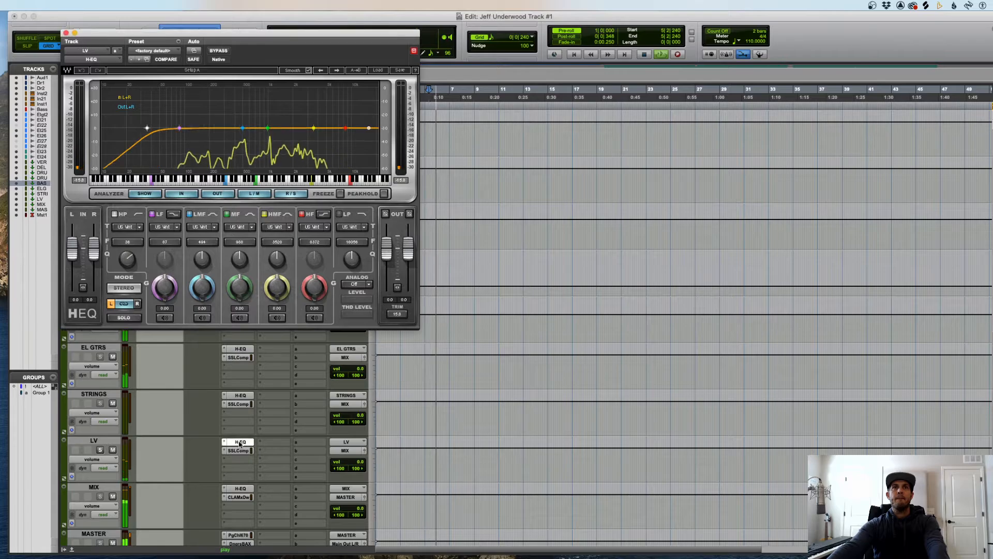
{"action": "left_click_drag", "start_coordinate": [127, 242], "coordinate": [109, 122]}
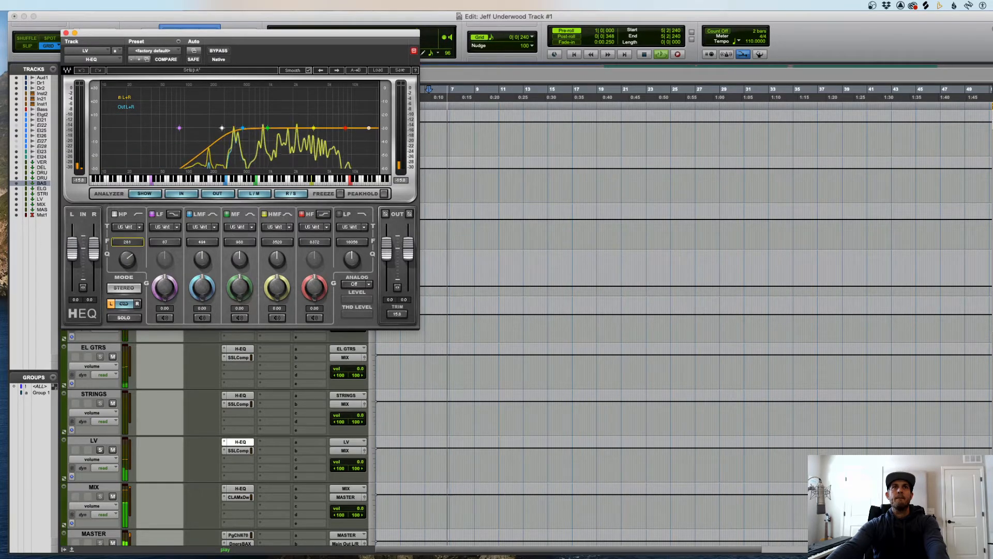
{"action": "left_click", "coordinate": [66, 33]}
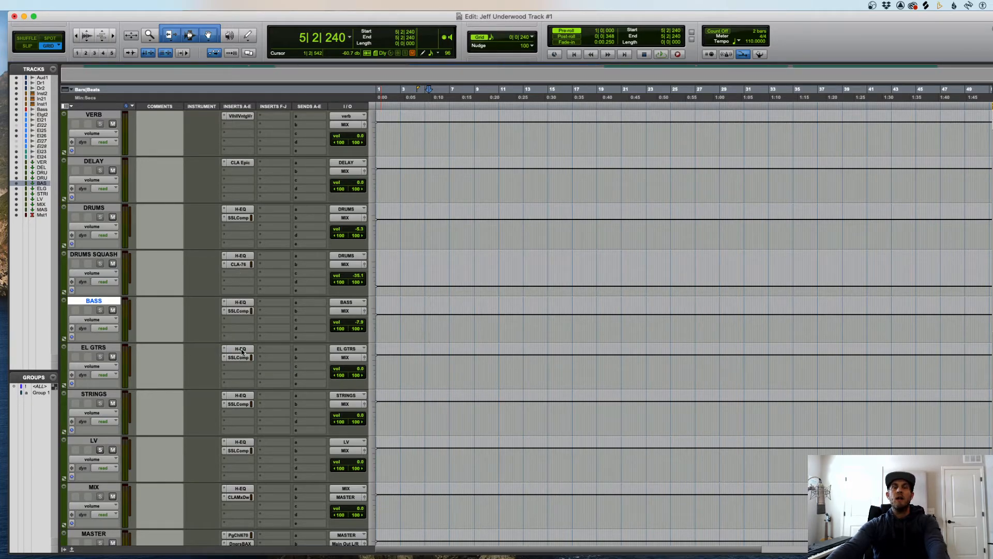
- Raise the STRINGS H-EQ high-pass frequency to about 247 Hz while listening from 14|3|480 and 27|1|240
{"action": "left_click", "coordinate": [240, 396]}
{"action": "left_click", "coordinate": [543, 421]}
{"action": "key", "text": "space"}
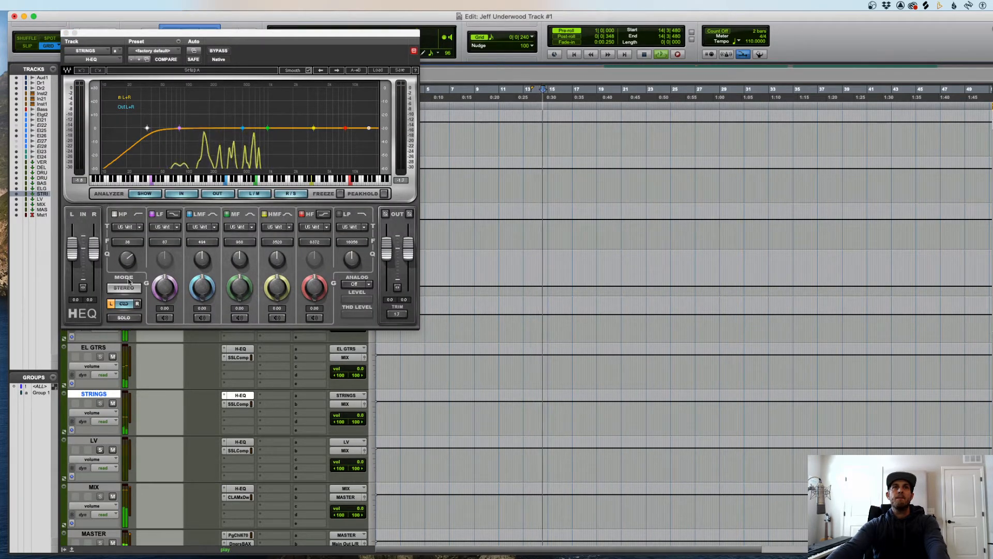
{"action": "left_click_drag", "start_coordinate": [127, 242], "coordinate": [128, 211]}
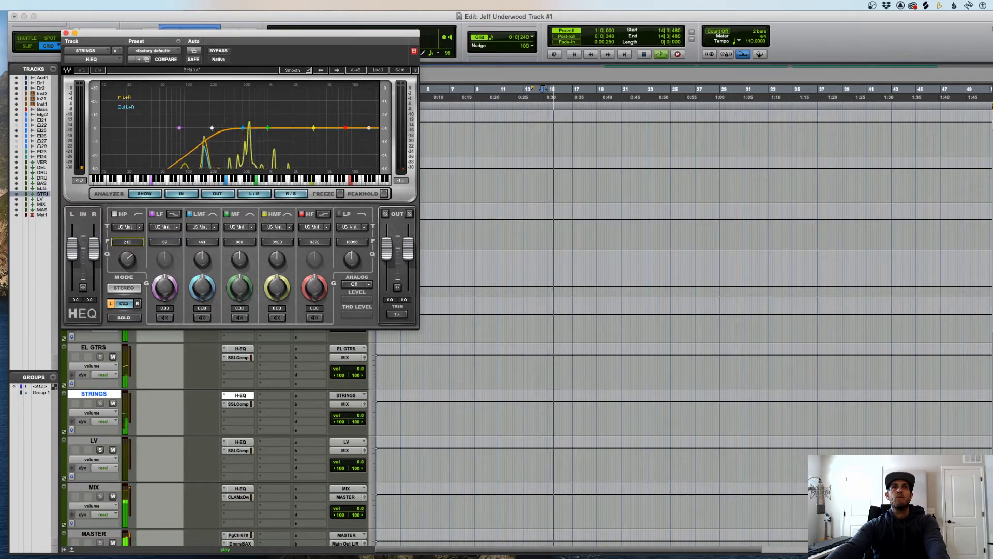
{"action": "left_click", "coordinate": [65, 33]}
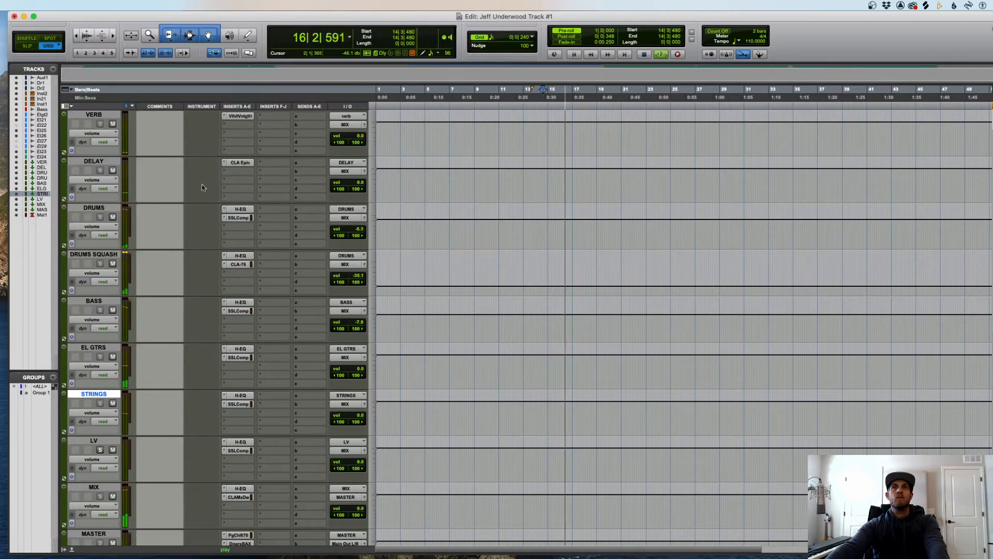
{"action": "left_click", "coordinate": [239, 396]}
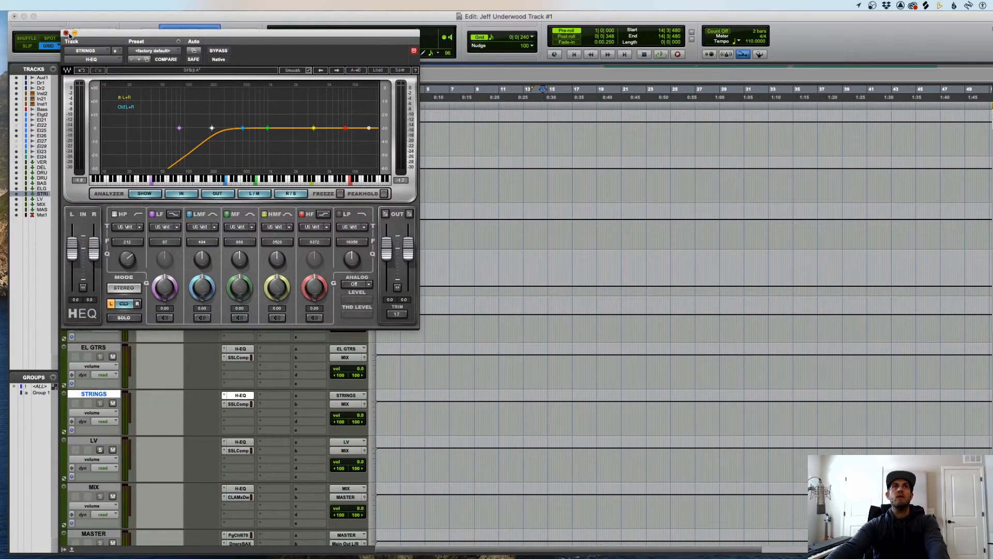
{"action": "left_click", "coordinate": [696, 416]}
{"action": "key", "text": "space"}
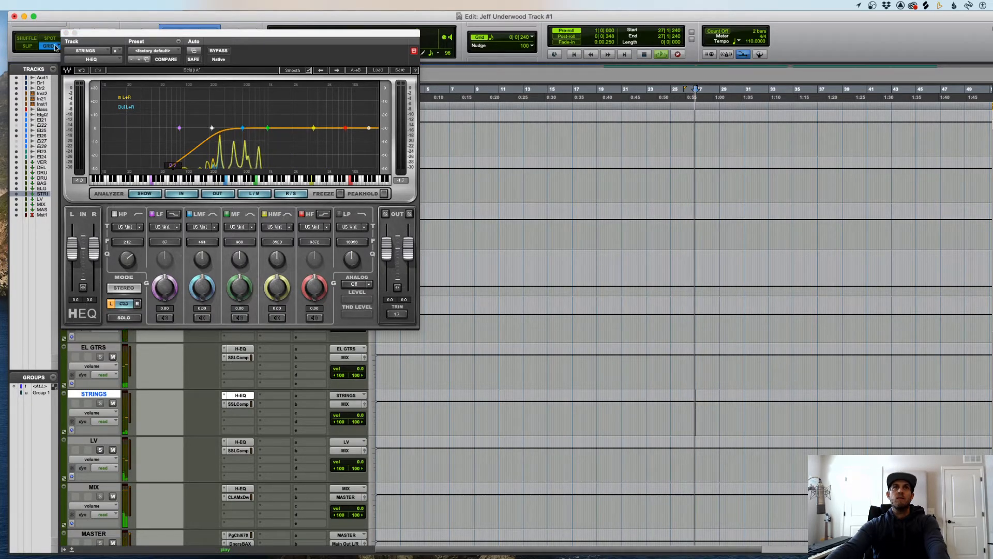
{"action": "left_click_drag", "start_coordinate": [128, 242], "coordinate": [128, 235]}
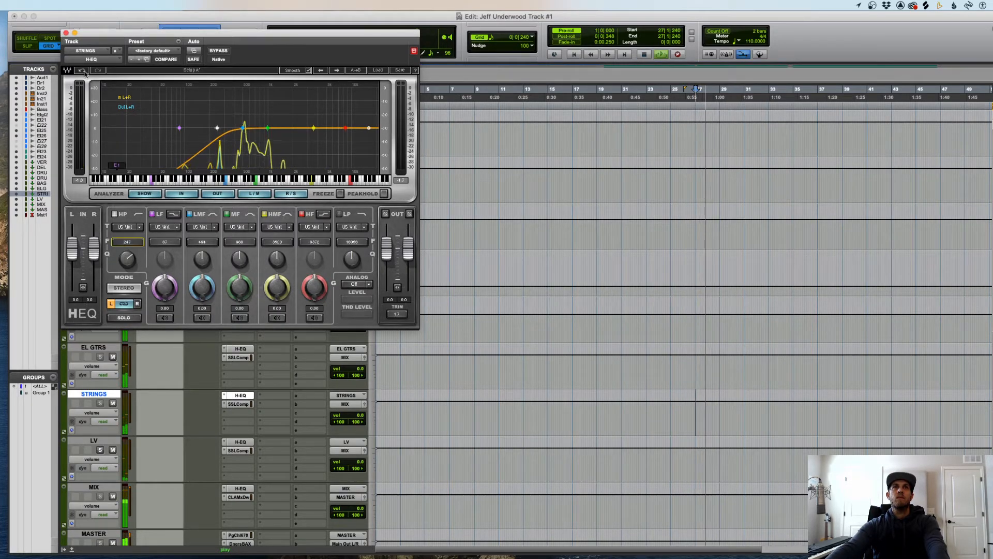
{"action": "left_click", "coordinate": [65, 33]}
- Adjust the threshold of the STRINGS SSLComp to about 0 dB during playback
{"action": "left_click", "coordinate": [239, 404]}
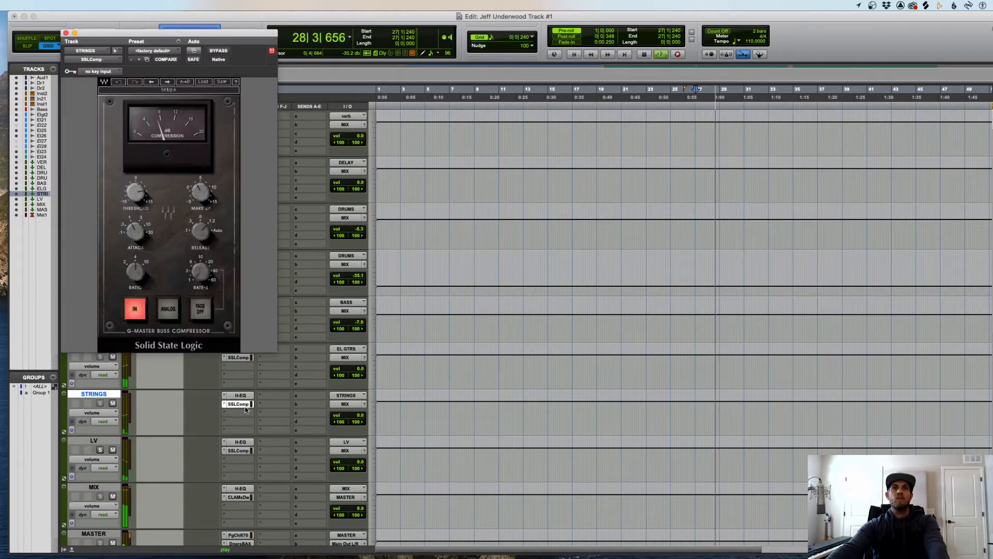
{"action": "mouse_move", "coordinate": [135, 191]}
{"action": "left_mouse_down"}
{"action": "mouse_move", "coordinate": [136, 217]}
{"action": "mouse_move", "coordinate": [143, 190]}
{"action": "left_mouse_up"}
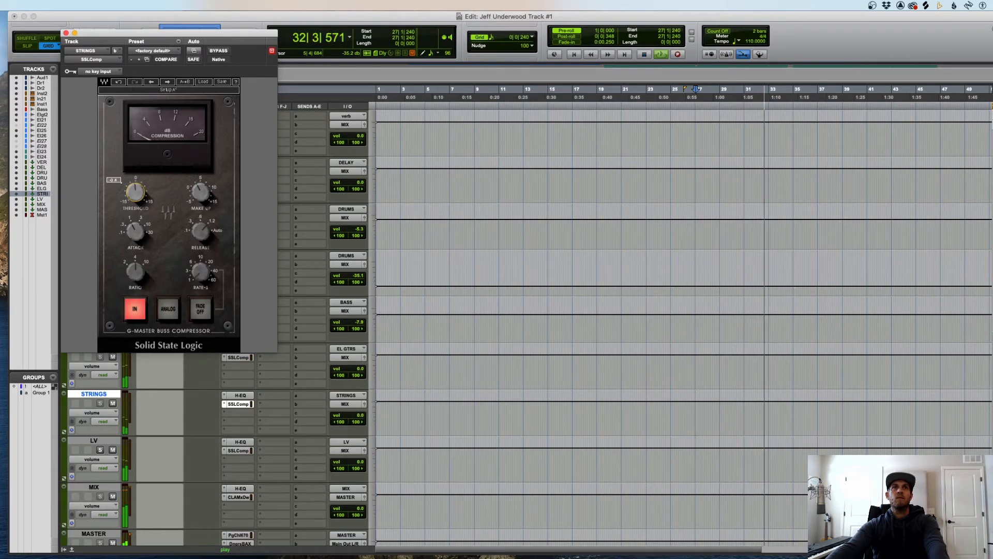
{"action": "left_click", "coordinate": [66, 33]}
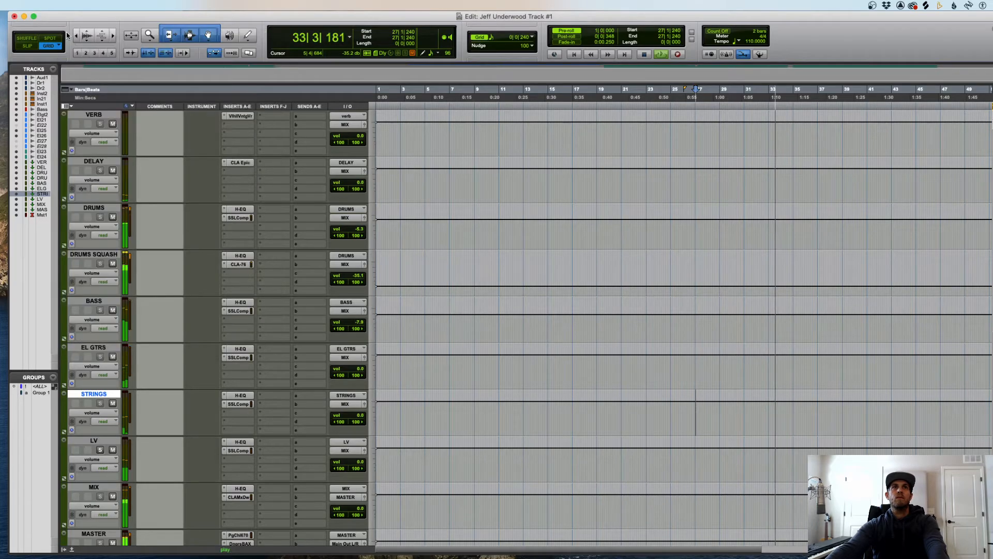
- Check the LV H-EQ and fine-tune the LV SSLComp threshold while playing the range 26|3|000 to 35|3|240
{"action": "left_click", "coordinate": [241, 442]}
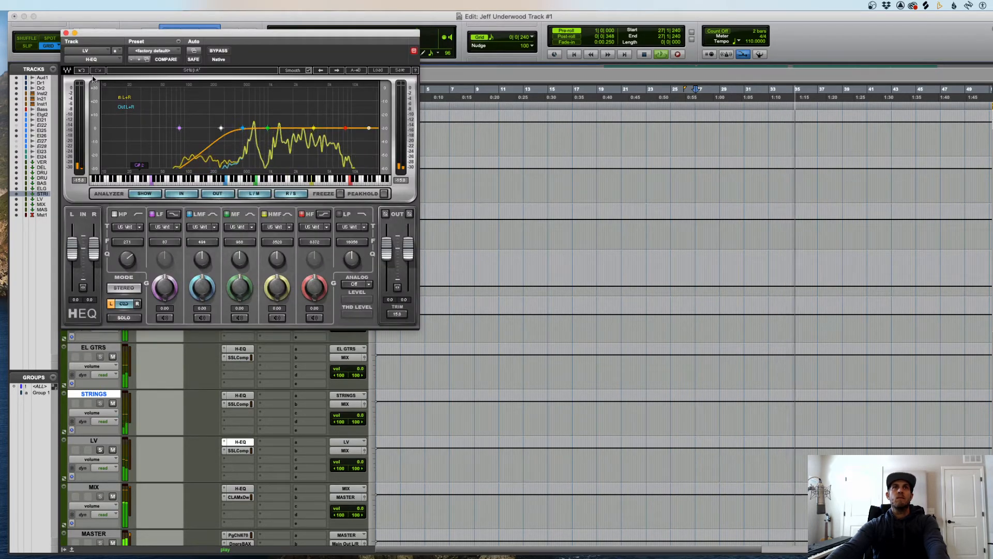
{"action": "left_click", "coordinate": [238, 451]}
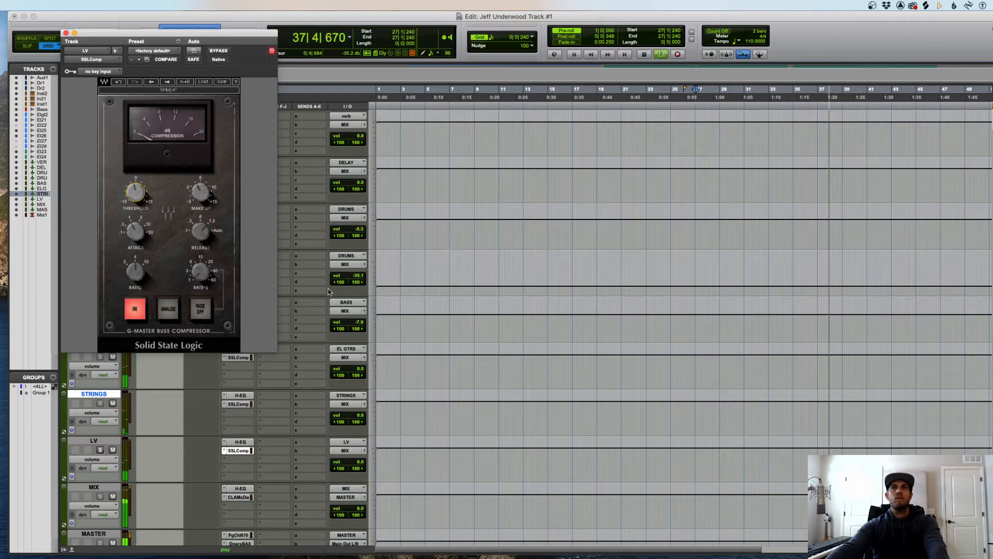
{"action": "key", "text": "space"}
{"action": "left_click_drag", "start_coordinate": [688, 414], "coordinate": [800, 414]}
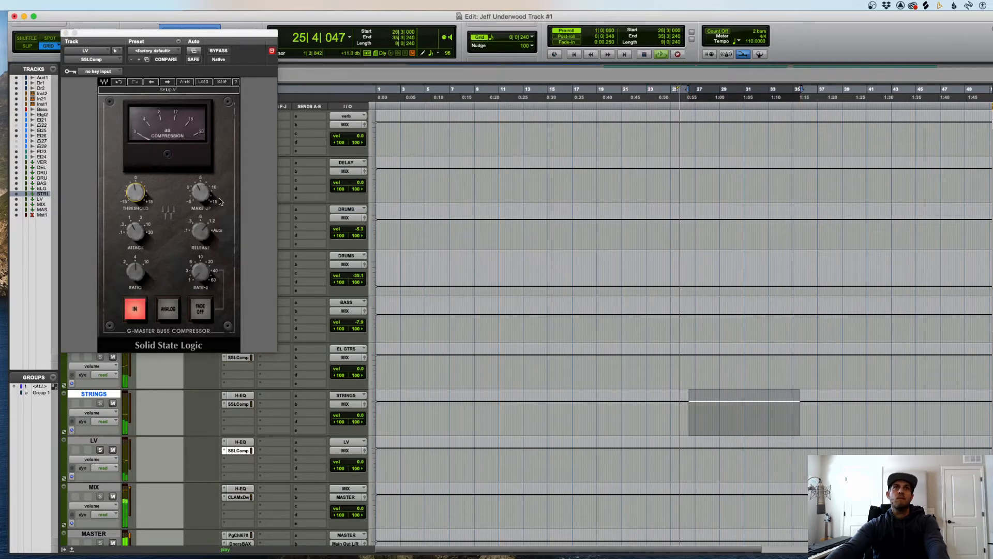
{"action": "left_click_drag", "start_coordinate": [136, 192], "coordinate": [136, 196]}
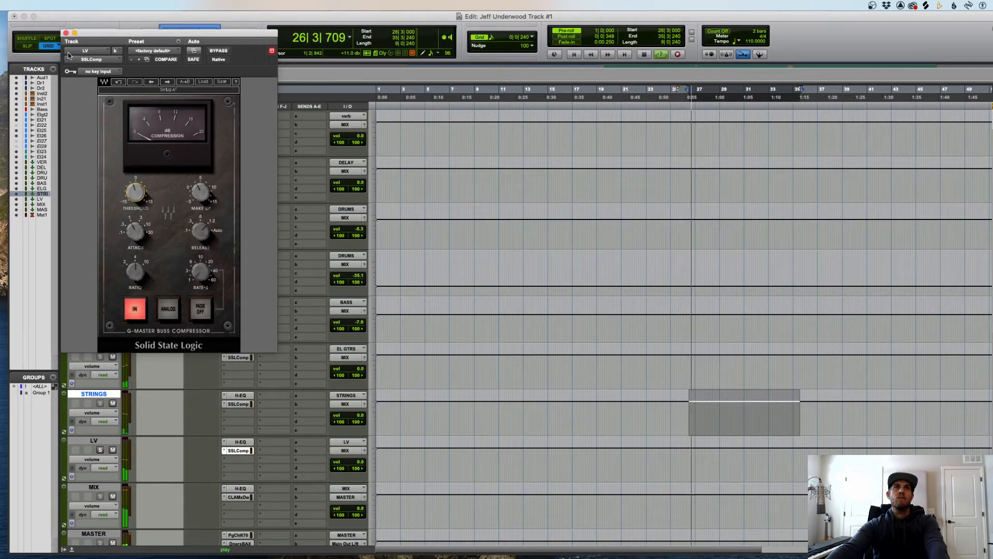
{"action": "left_click", "coordinate": [66, 33]}
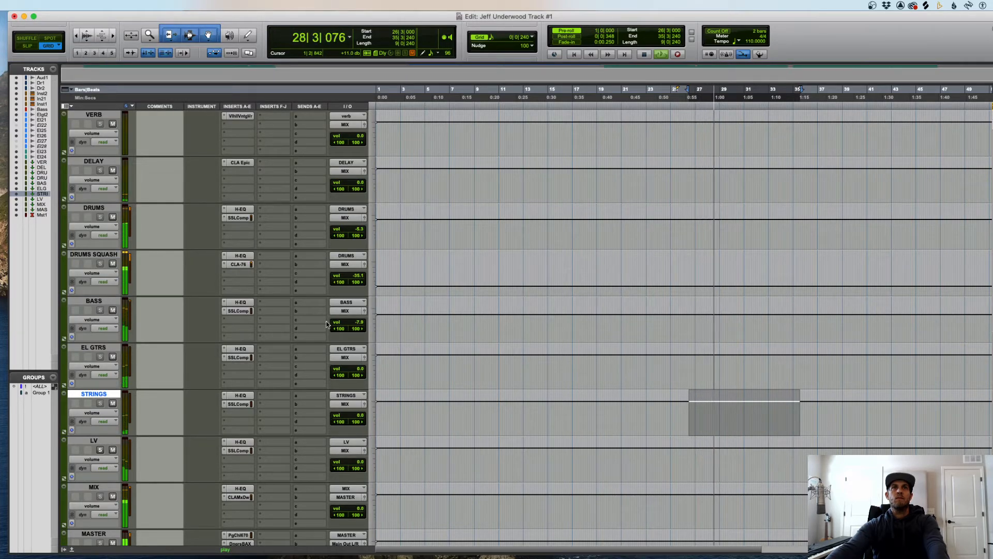
- Check the BASS SSLComp's gain reduction and lower the BASS track volume to -11.8 dB
{"action": "left_click", "coordinate": [239, 311]}
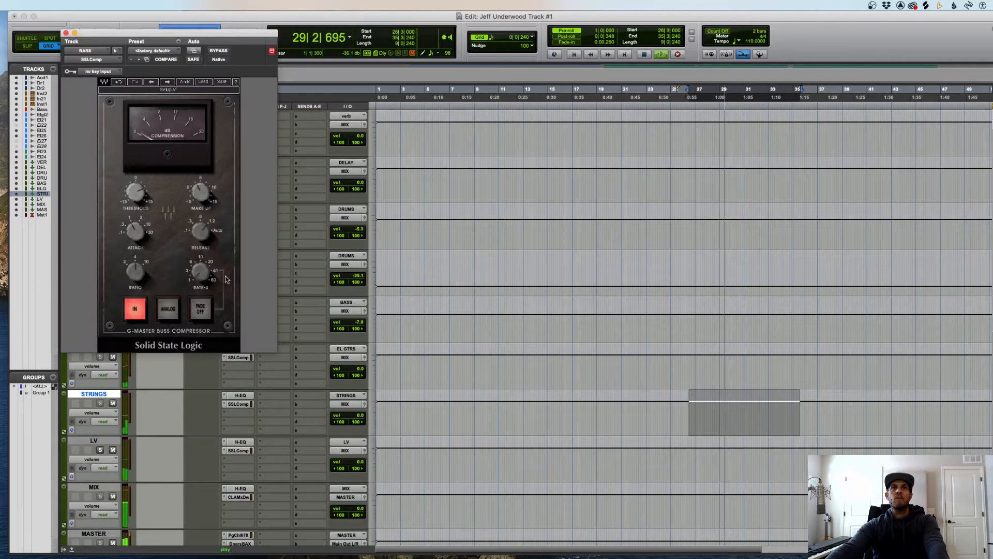
{"action": "left_click", "coordinate": [361, 325]}
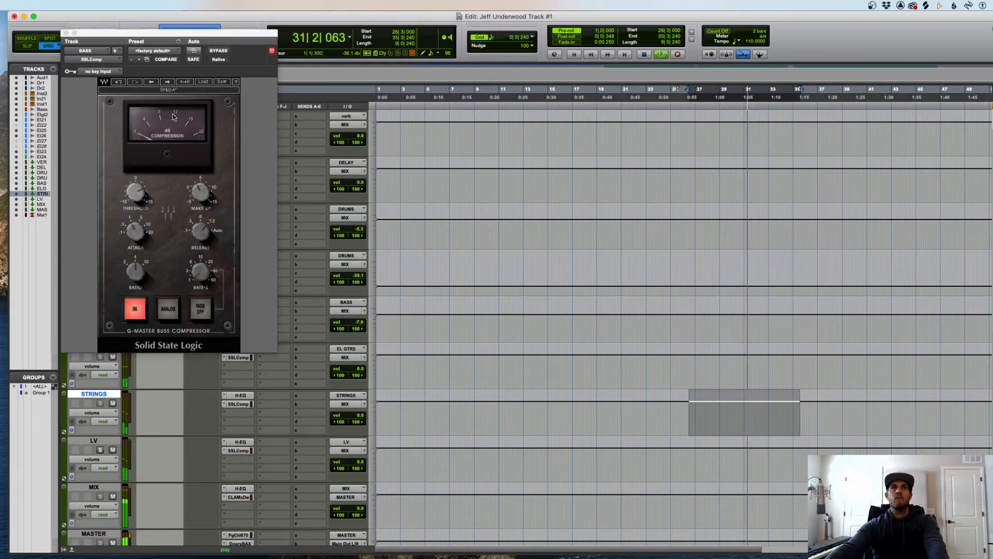
{"action": "key", "text": "super+w"}
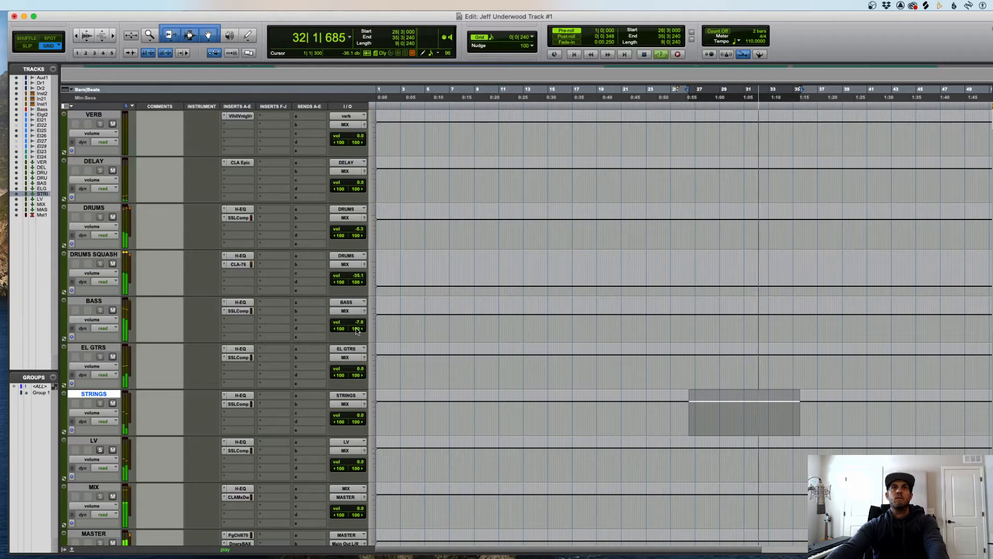
{"action": "left_click_drag", "start_coordinate": [358, 321], "coordinate": [359, 322]}
- Set the PuigChild 670 threshold on the MASTER track to 1.0 during playback and check the Dangerous BAX EQ
{"action": "scroll", "coordinate": [293, 434], "scroll_direction": "down", "scroll_amount": 3}
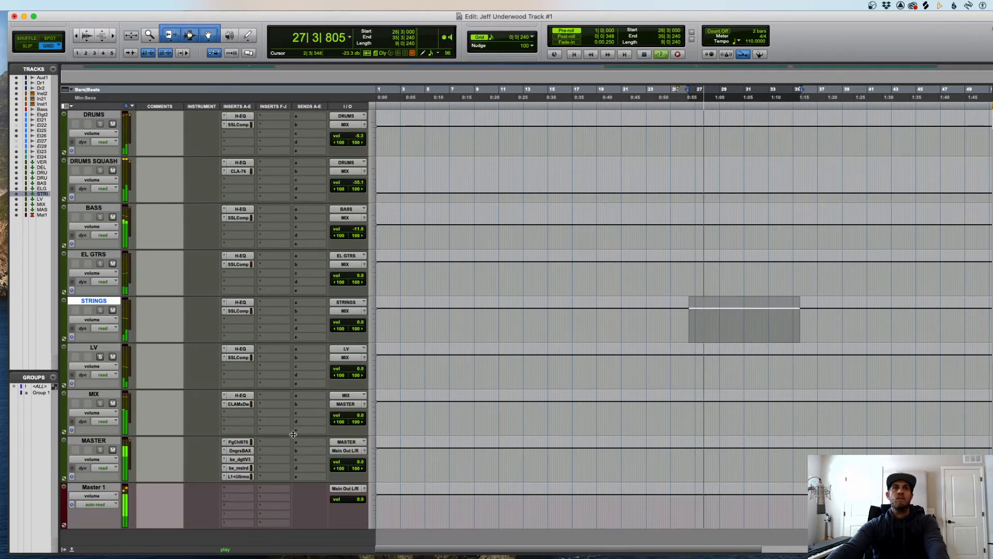
{"action": "left_click", "coordinate": [238, 442]}
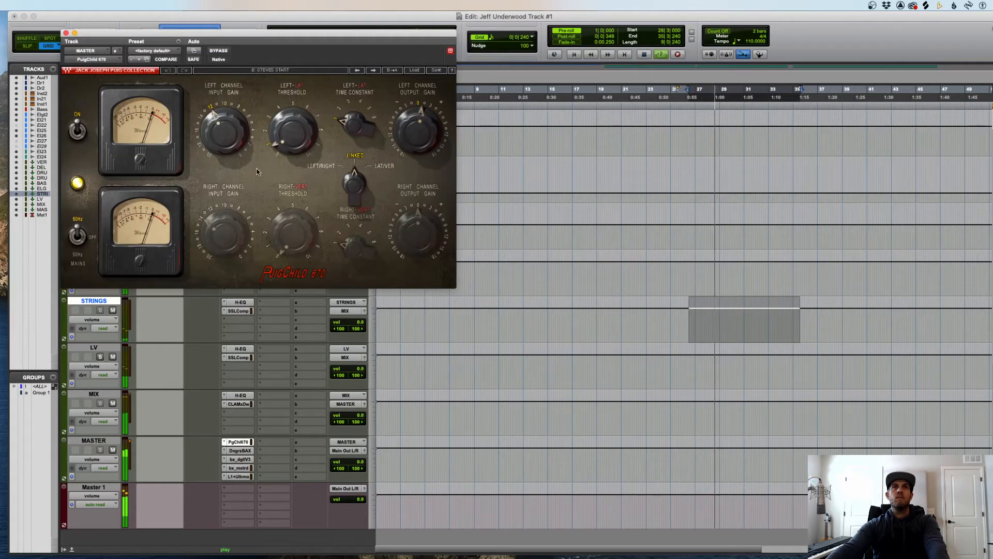
{"action": "left_click_drag", "start_coordinate": [293, 132], "coordinate": [292, 128]}
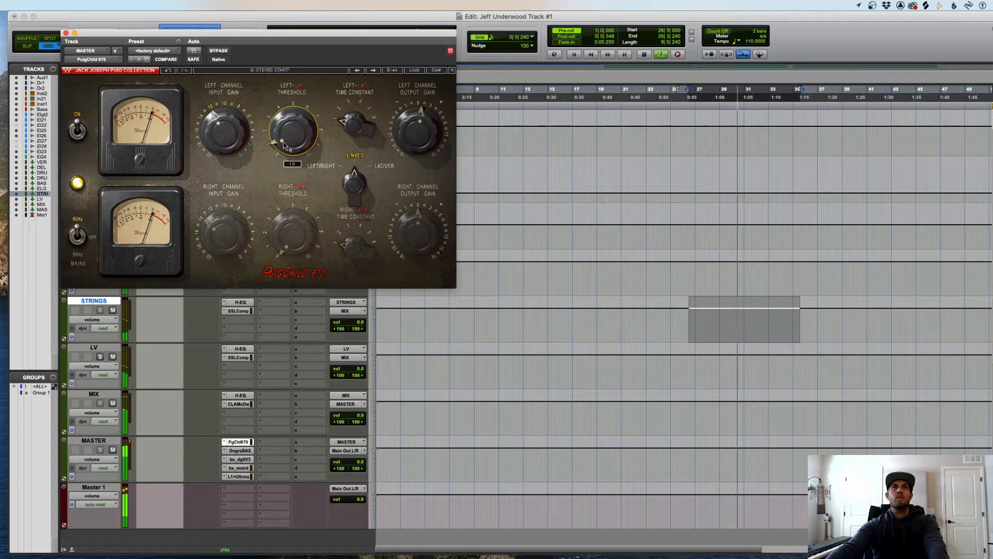
{"action": "left_click", "coordinate": [66, 33]}
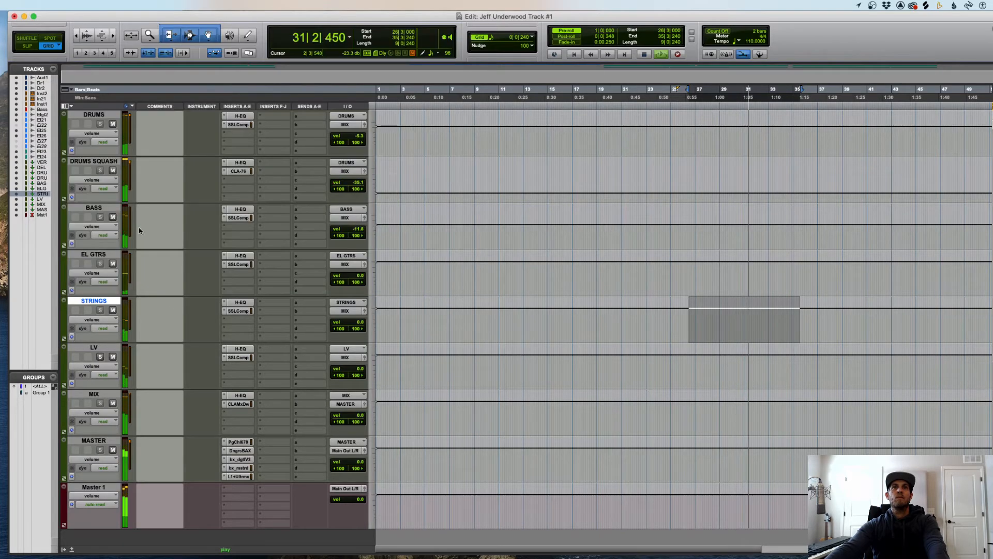
{"action": "left_click", "coordinate": [241, 450]}
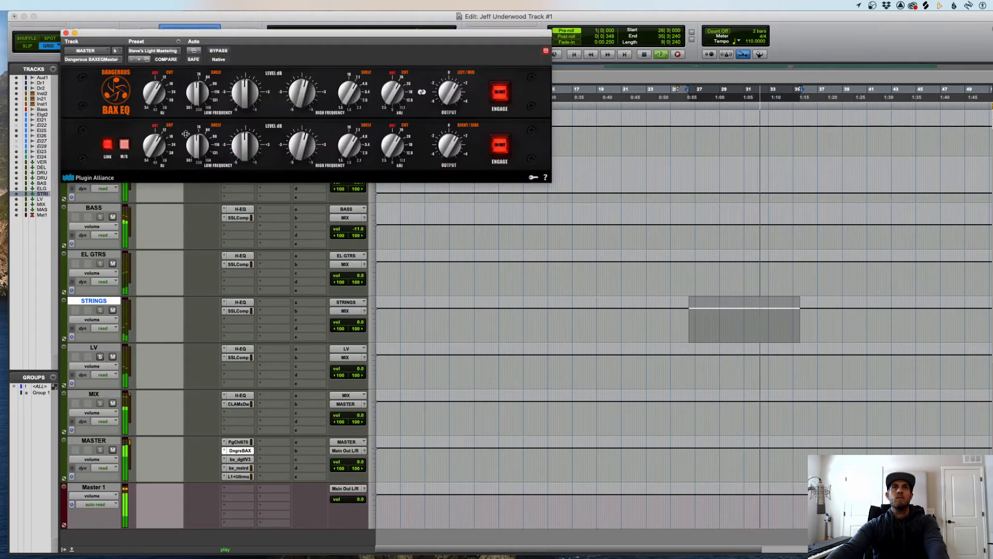
{"action": "left_click", "coordinate": [65, 33]}
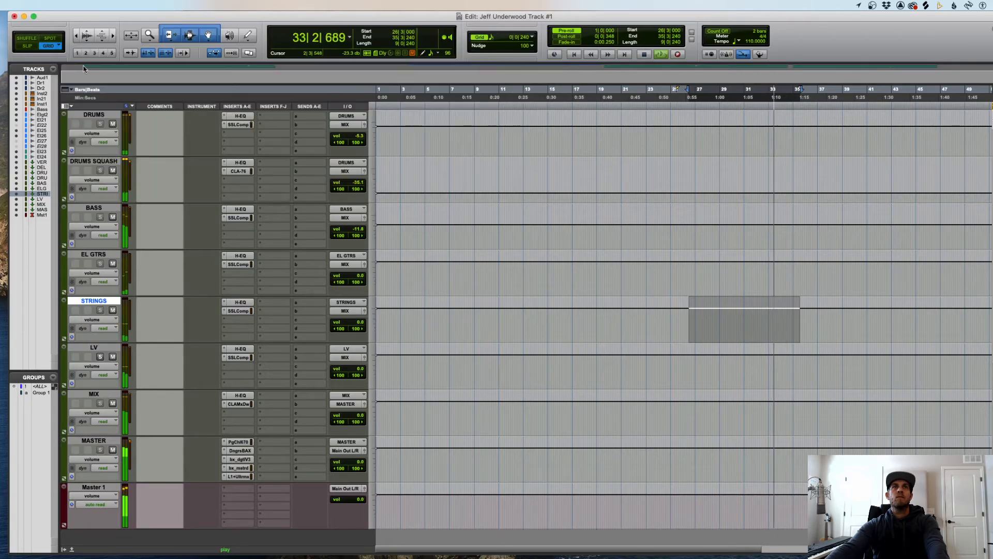
- In the MASTER bx_digital V3, set the stereo section's HF frequency to 9.57 kHz and the Mono-Maker to 150 Hz
{"action": "left_click", "coordinate": [239, 460]}
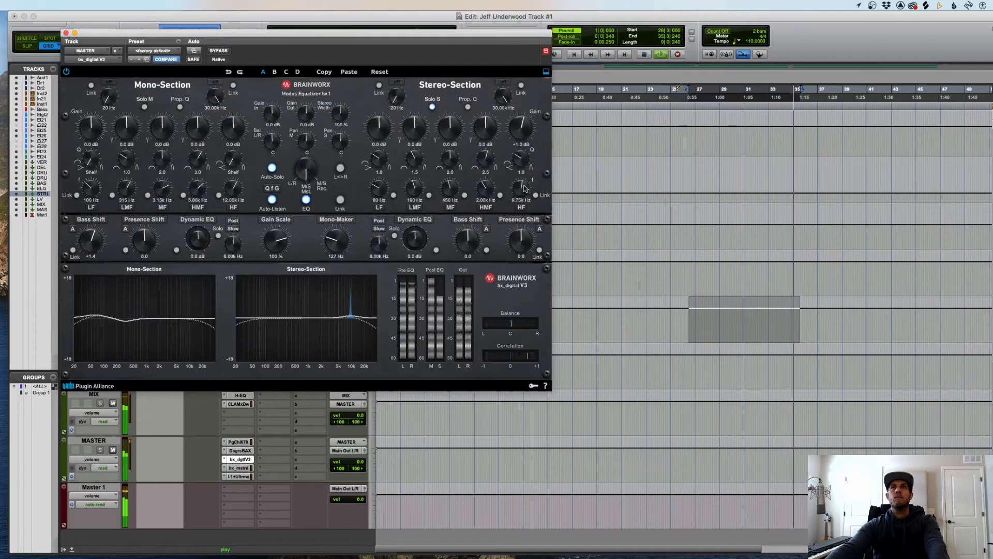
{"action": "left_click_drag", "start_coordinate": [525, 189], "coordinate": [528, 195]}
{"action": "left_click_drag", "start_coordinate": [336, 239], "coordinate": [327, 223]}
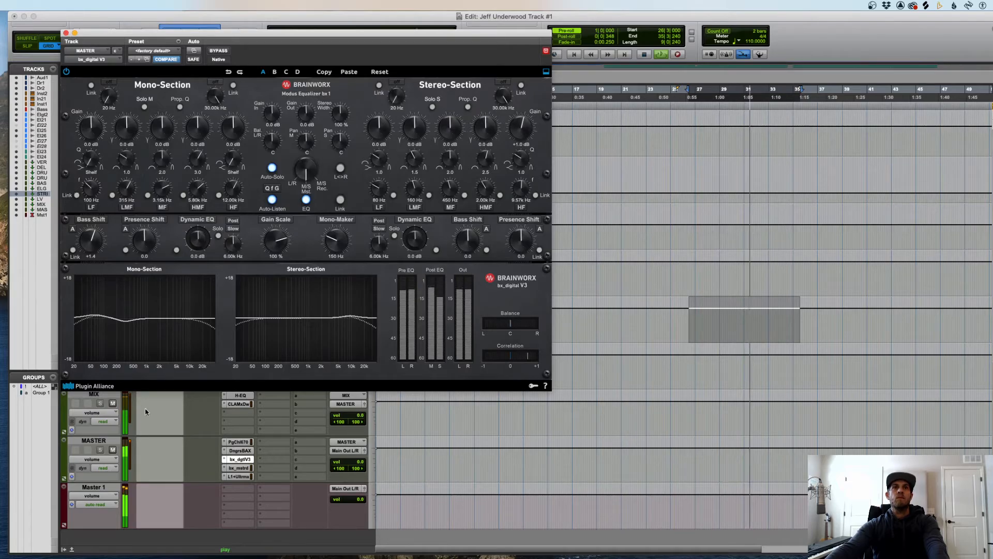
- Raise the Mono Maker in the MASTER track's bx_masterdesk to 115 Hz
{"action": "left_click", "coordinate": [241, 469]}
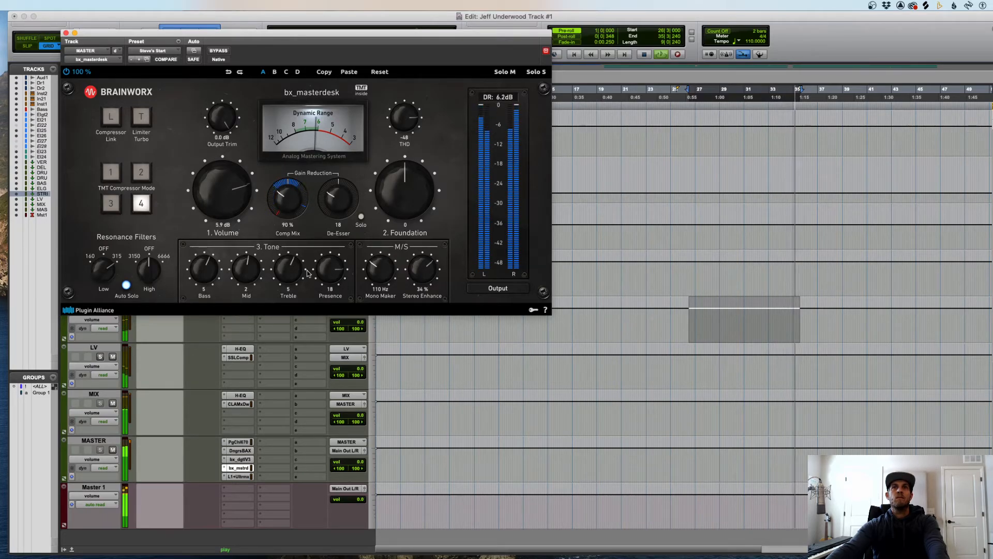
{"action": "left_click_drag", "start_coordinate": [382, 281], "coordinate": [383, 278]}
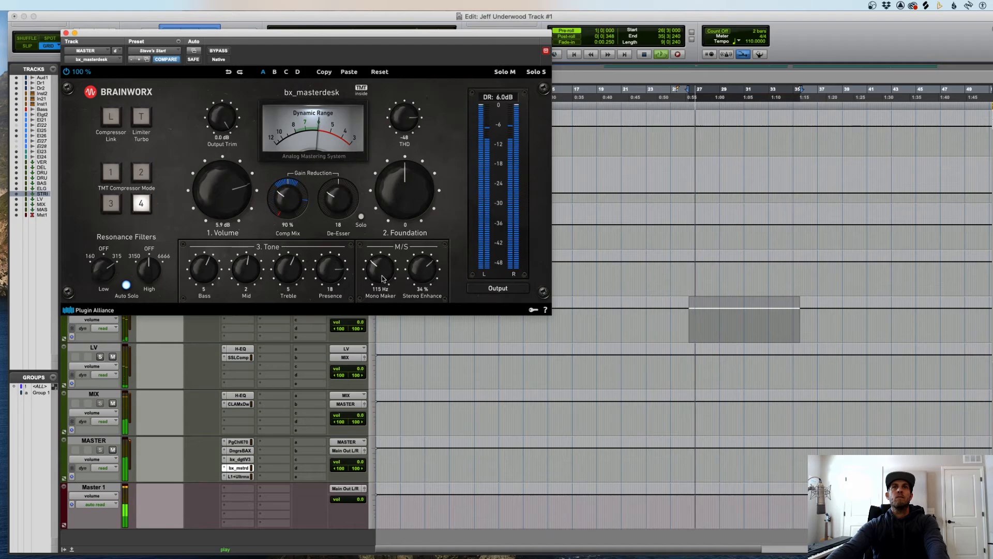
{"action": "left_click", "coordinate": [66, 33]}
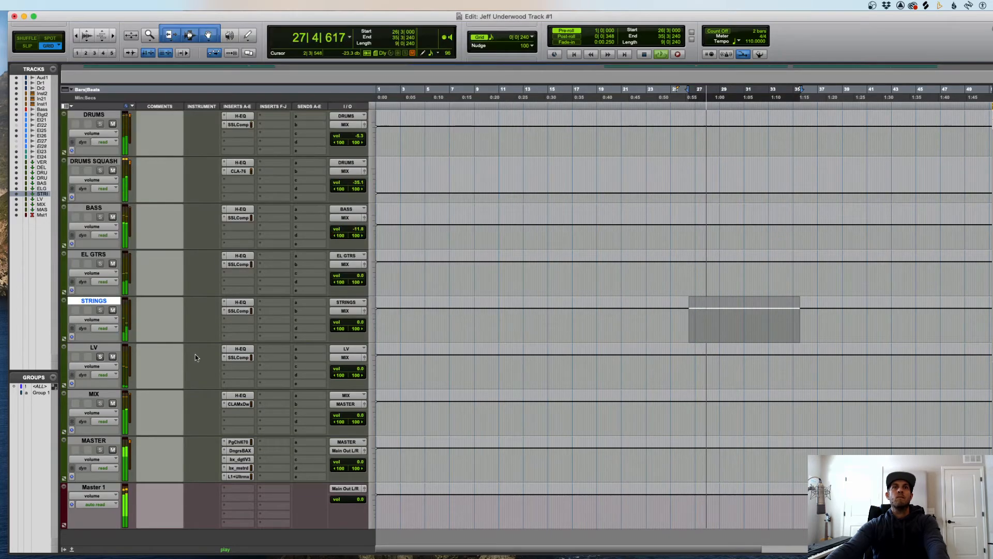
- Set the threshold of the MASTER track's L1 Ultramaximizer to -1.9
{"action": "left_click", "coordinate": [239, 476]}
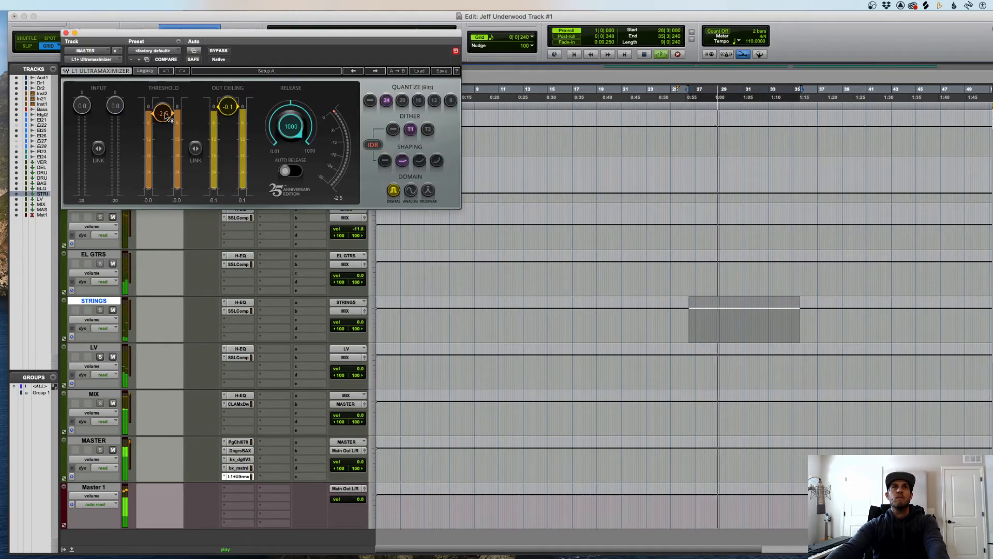
{"action": "left_click_drag", "start_coordinate": [164, 115], "coordinate": [165, 110]}
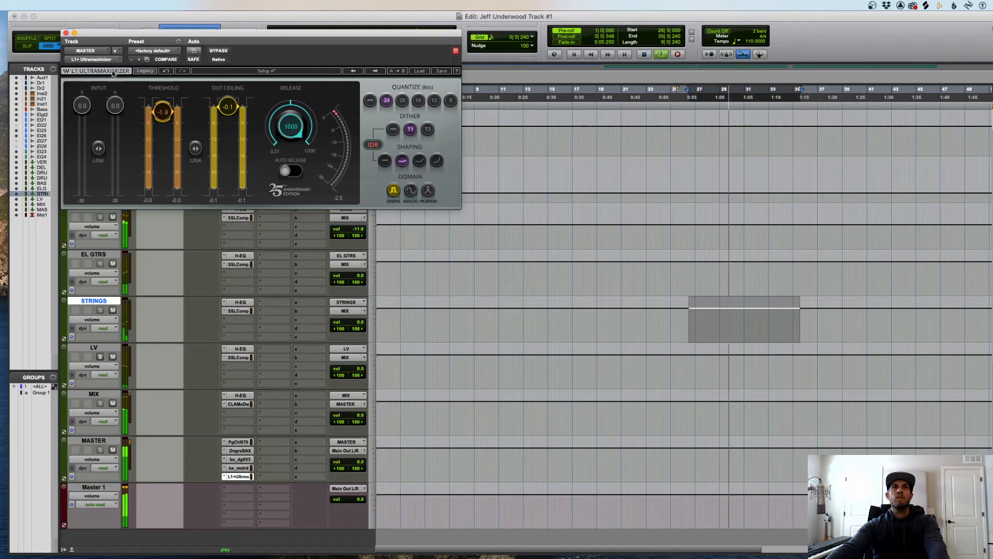
{"action": "left_click", "coordinate": [66, 33]}
- Lower the volume of the Inst 2 drum track to -2.0 dB
{"action": "scroll", "coordinate": [385, 311], "scroll_direction": "up", "scroll_amount": 15}
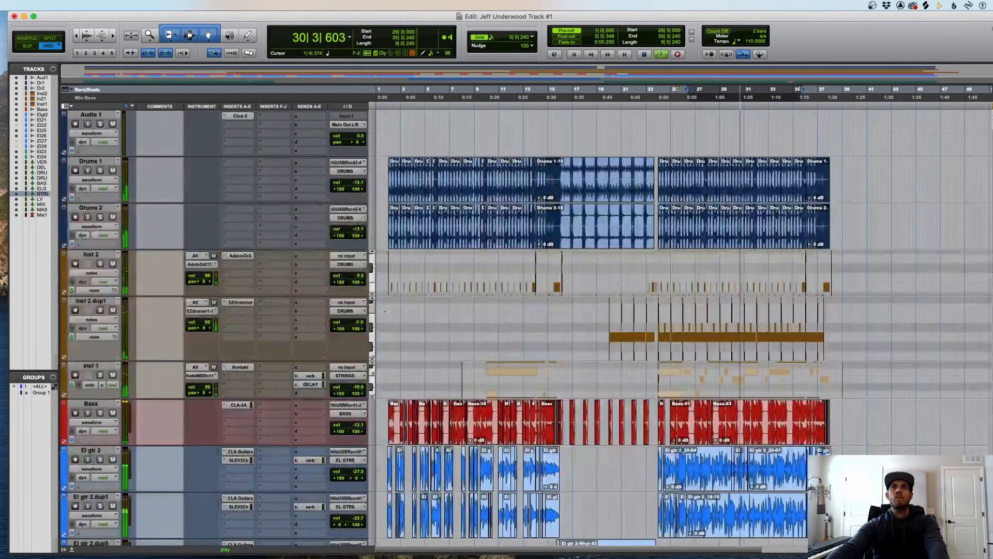
{"action": "left_click", "coordinate": [363, 278]}
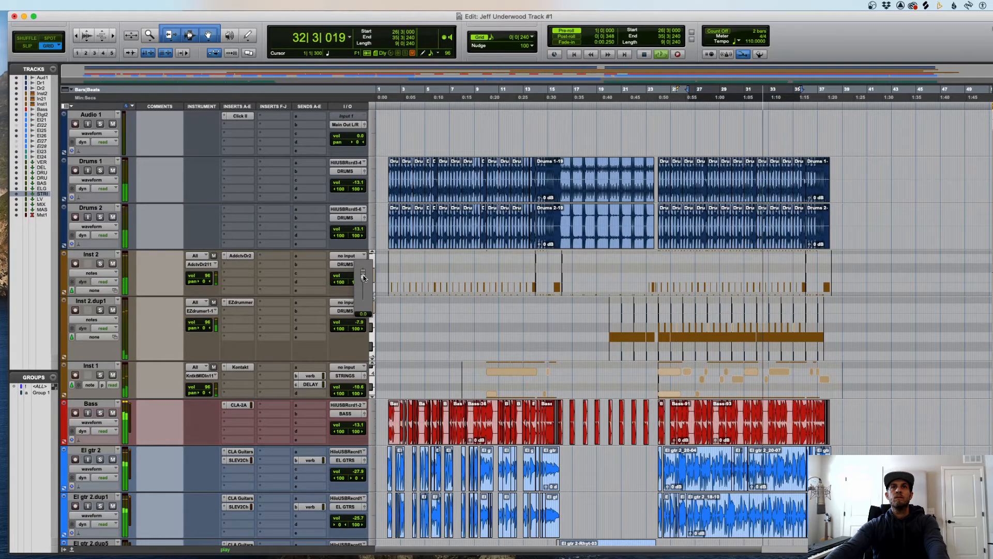
{"action": "left_click_drag", "start_coordinate": [364, 278], "coordinate": [364, 284]}
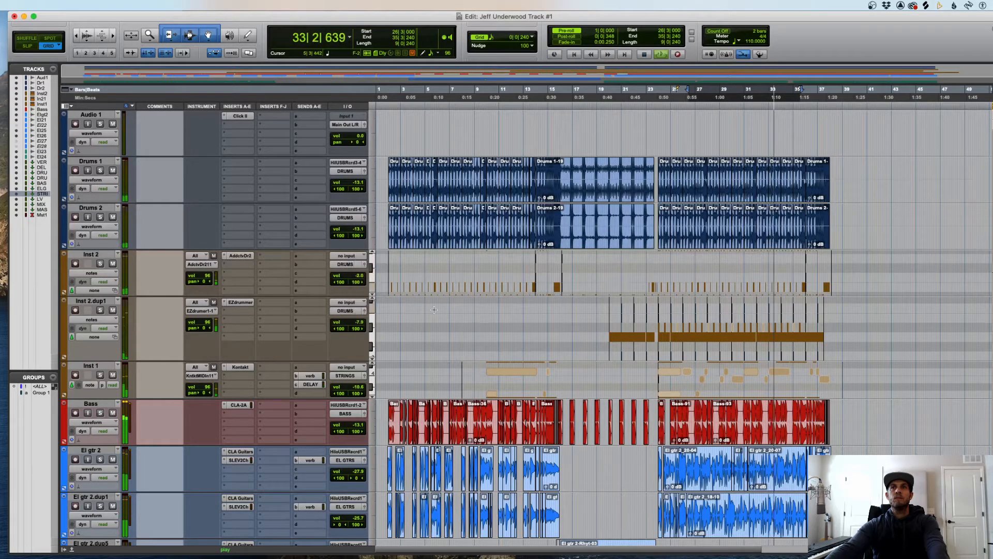
- In Inst 2's Addictive Drums 2, compare the master EQ off and on, and lower the kick fader to about -8.8 dB
{"action": "scroll", "coordinate": [434, 310], "scroll_direction": "down", "scroll_amount": 5}
{"action": "scroll", "coordinate": [310, 280], "scroll_direction": "up", "scroll_amount": 5}
{"action": "left_click", "coordinate": [237, 255]}
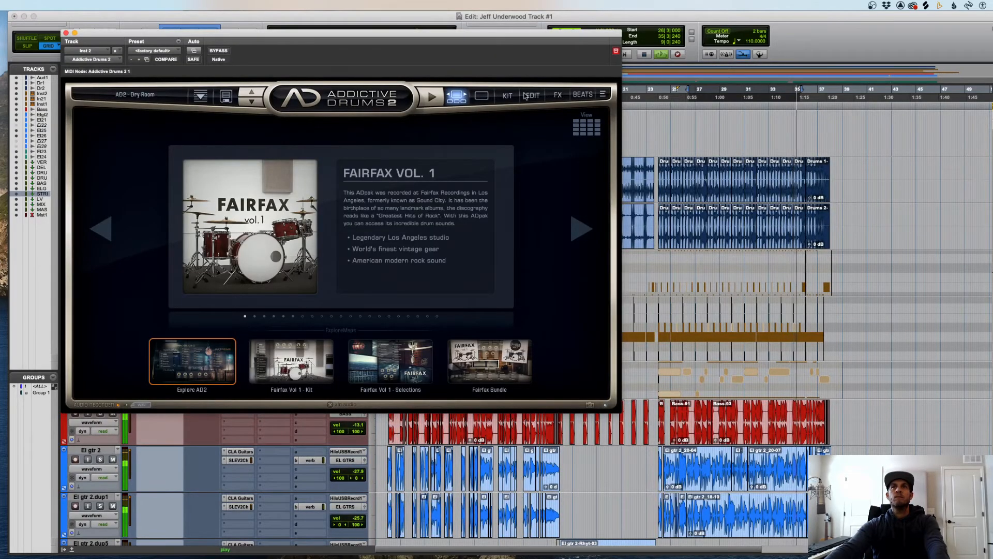
{"action": "left_click", "coordinate": [529, 95]}
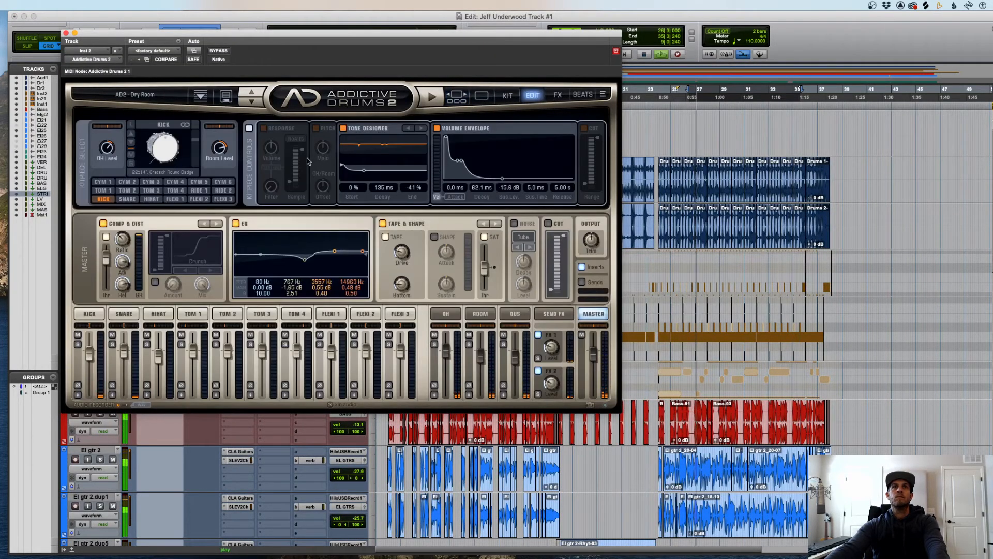
{"action": "left_click", "coordinate": [236, 223]}
{"action": "left_click", "coordinate": [236, 224]}
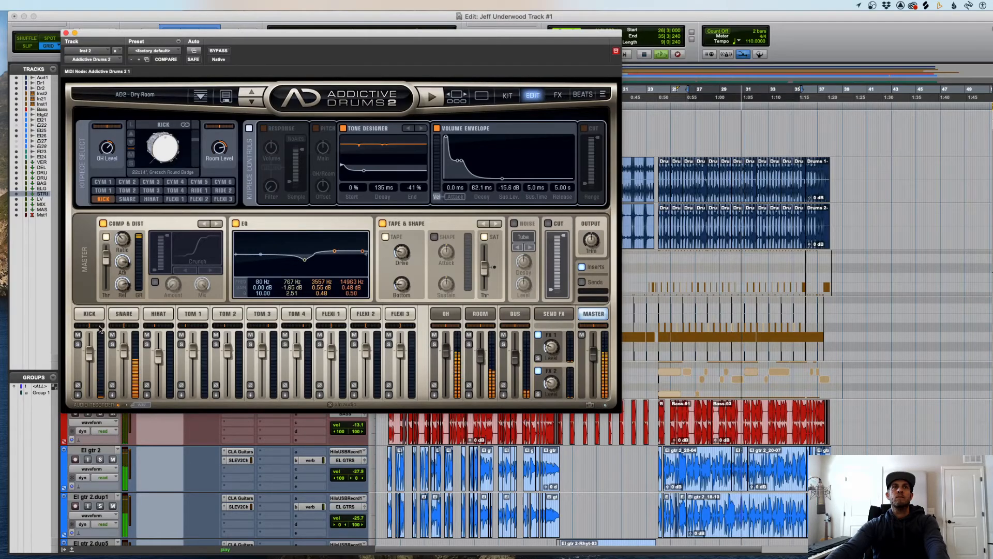
{"action": "mouse_move", "coordinate": [89, 353]}
{"action": "left_mouse_down"}
{"action": "mouse_move", "coordinate": [90, 379]}
{"action": "mouse_move", "coordinate": [93, 363]}
{"action": "left_mouse_up"}
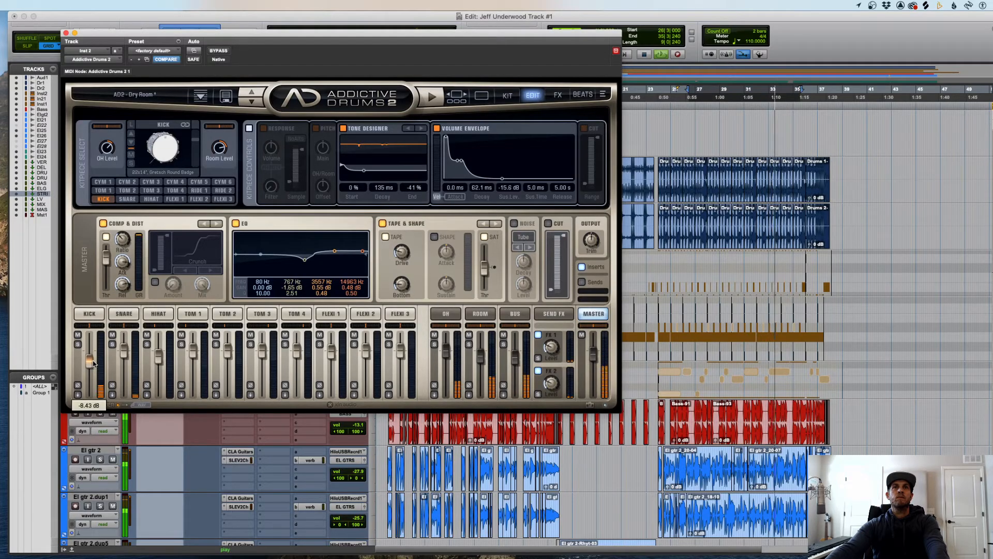
{"action": "left_click_drag", "start_coordinate": [93, 364], "coordinate": [93, 364]}
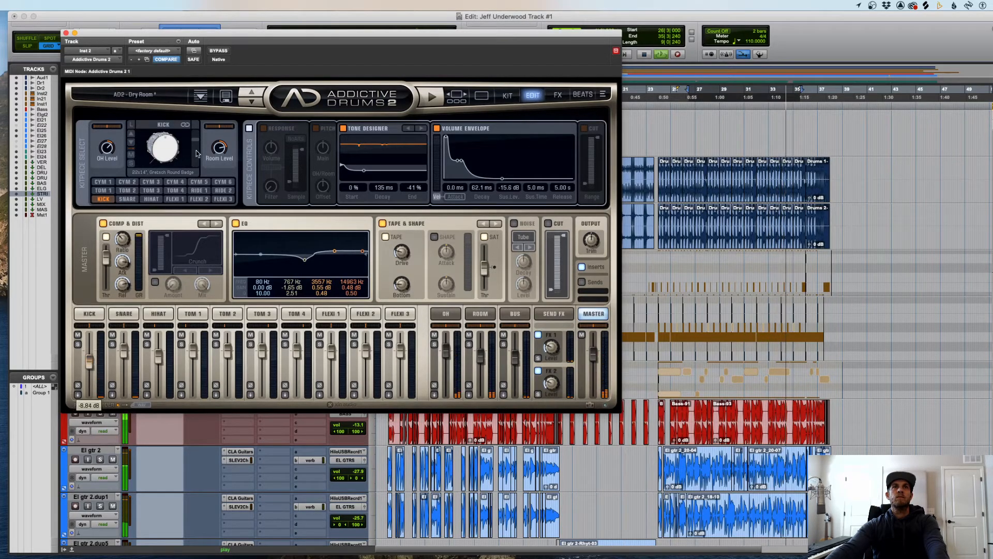
{"action": "left_click", "coordinate": [66, 33]}
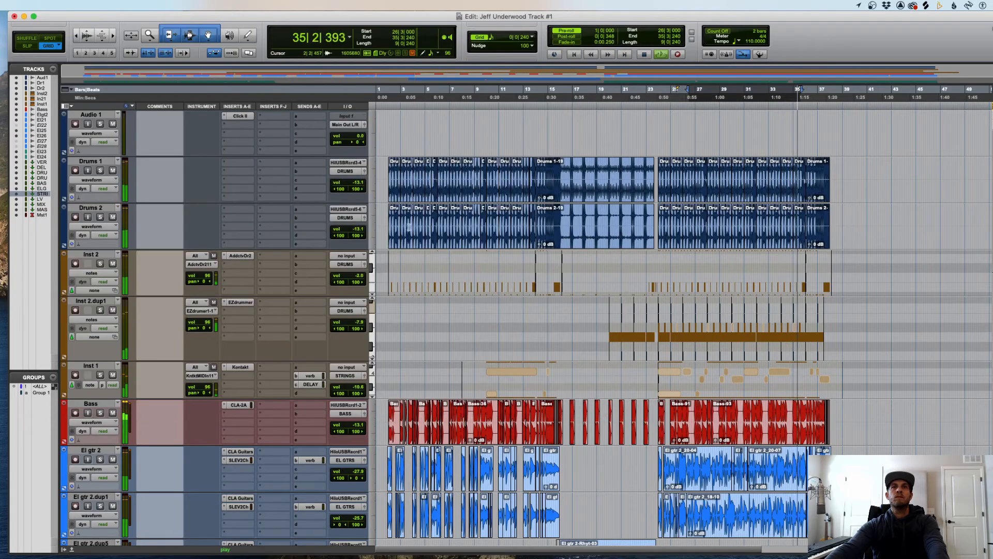
- Stop playback and review the PuigChild 670 settings on the MASTER track
{"action": "key", "text": "r"}
{"action": "scroll", "coordinate": [566, 412], "scroll_direction": "down", "scroll_amount": 9}
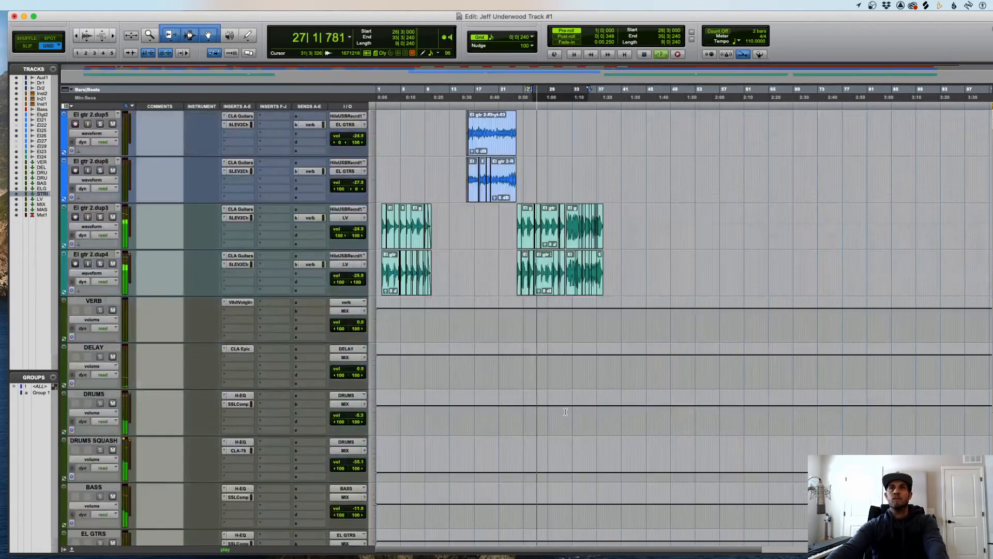
{"action": "scroll", "coordinate": [565, 412], "scroll_direction": "down", "scroll_amount": 5}
{"action": "scroll", "coordinate": [565, 417], "scroll_direction": "down", "scroll_amount": 2}
{"action": "key", "text": "space"}
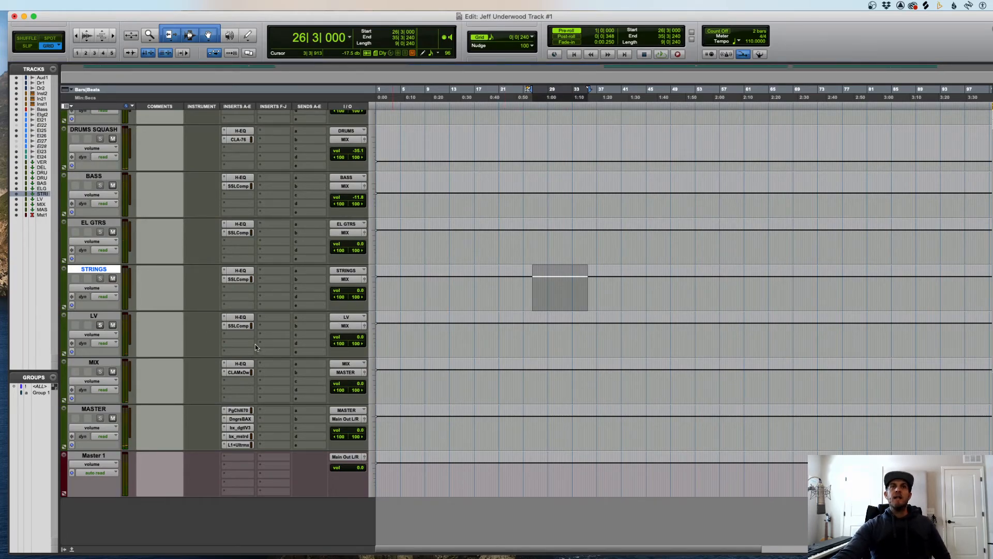
{"action": "left_click", "coordinate": [239, 410]}
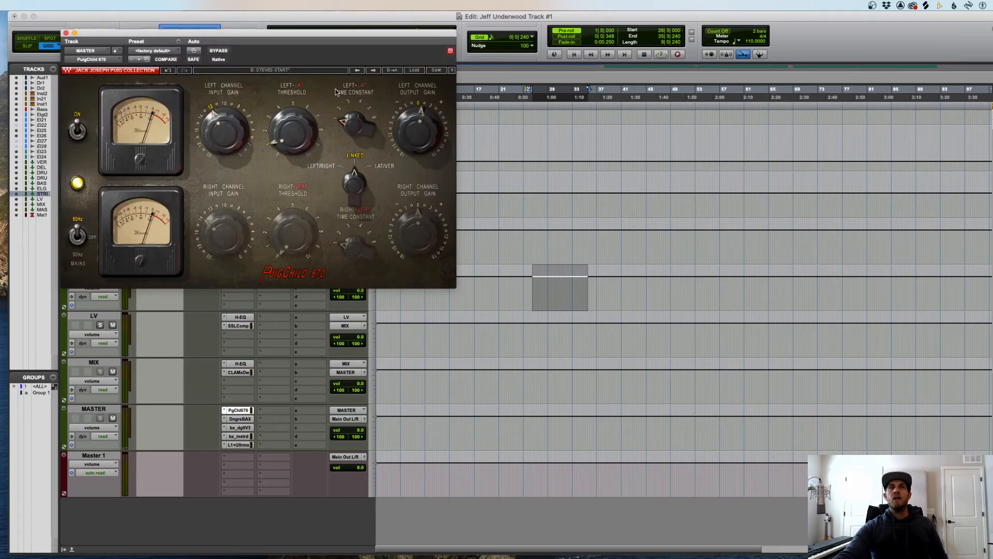
{"action": "left_click_drag", "start_coordinate": [352, 40], "coordinate": [424, 23]}
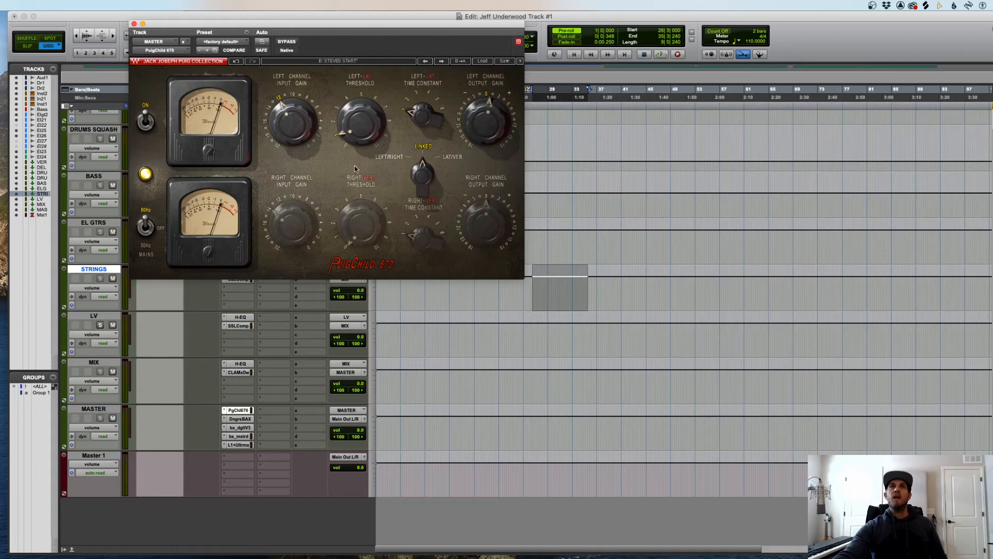
{"action": "left_click", "coordinate": [134, 23]}
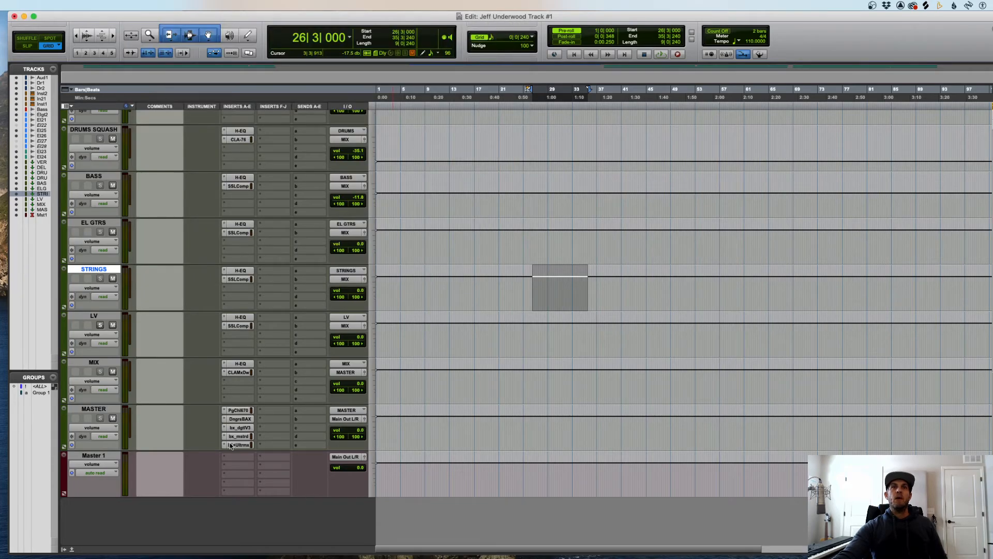
- Review the Dangerous BAX EQ and bx_digital V3 settings on the MASTER track
{"action": "left_click", "coordinate": [241, 419]}
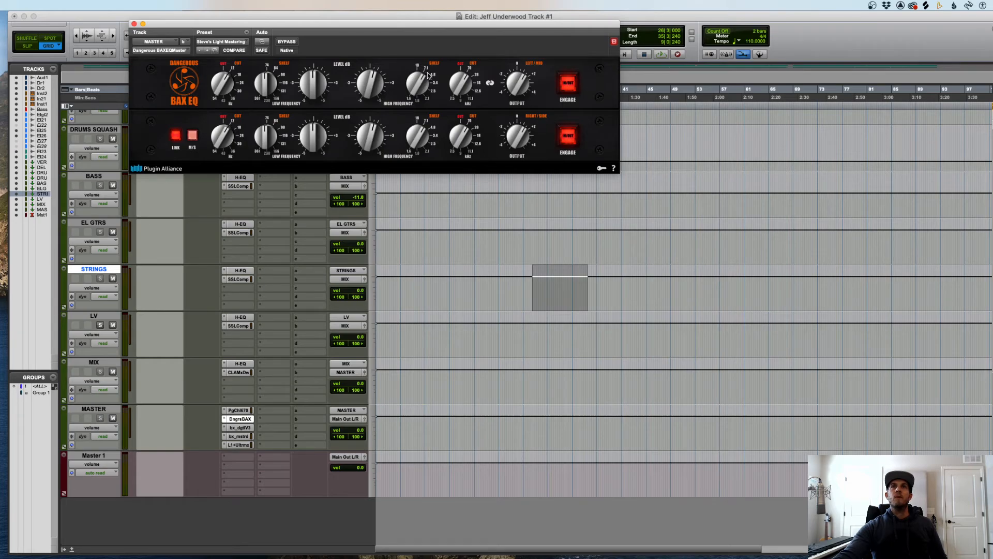
{"action": "left_click", "coordinate": [133, 24]}
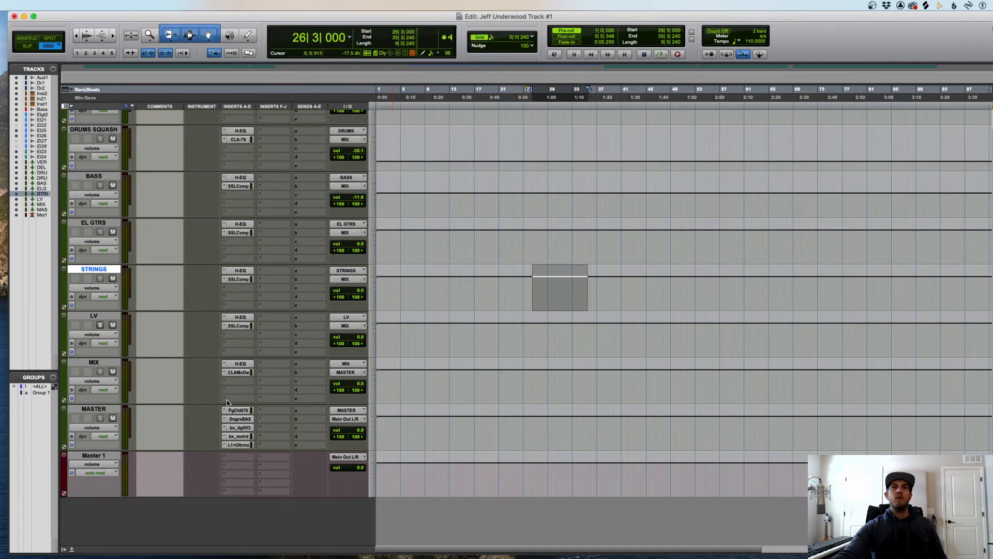
{"action": "left_click", "coordinate": [241, 427]}
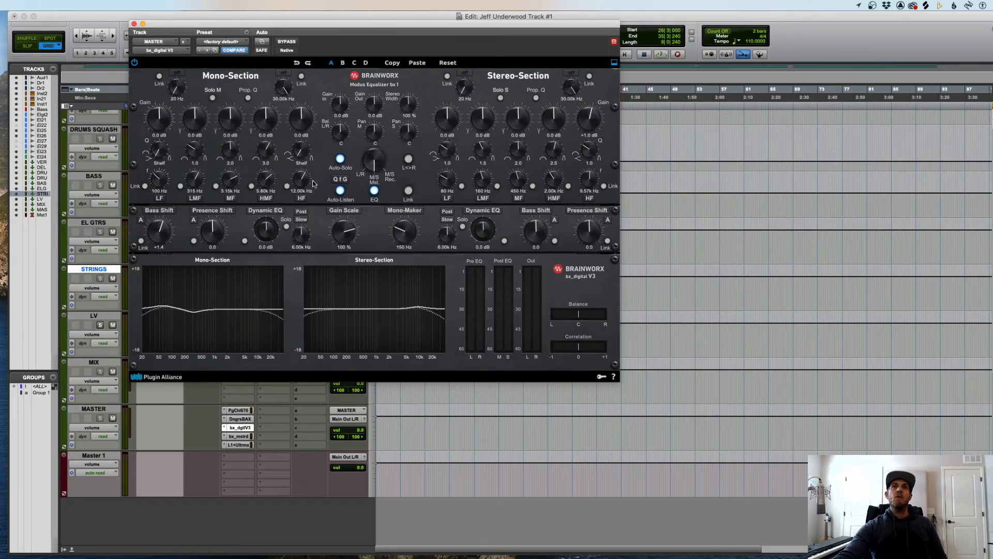
{"action": "left_click", "coordinate": [134, 24]}
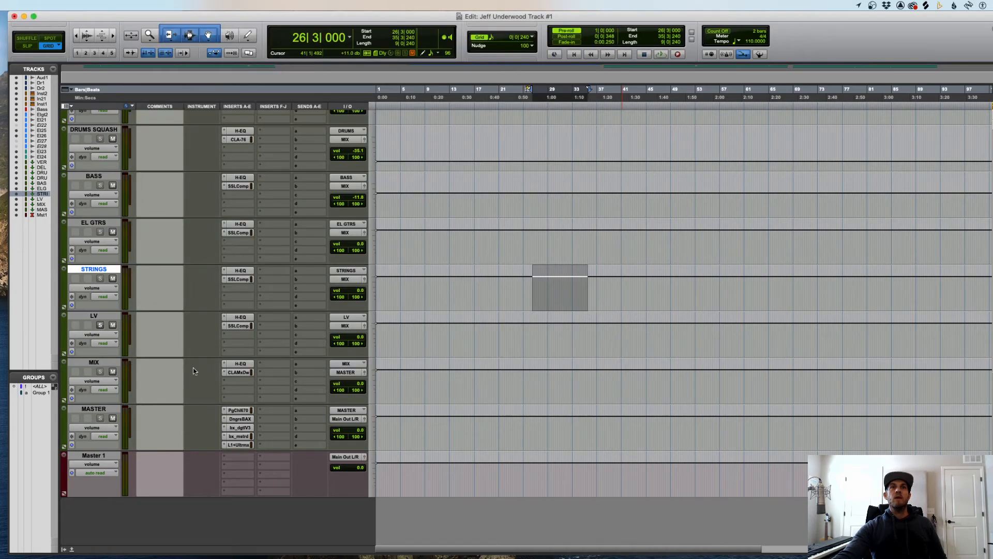
- Review the MASTER bx_masterdesk settings, and play the selected range while watching the L1 Ultramaximizer's gain reduction
{"action": "left_click", "coordinate": [240, 436]}
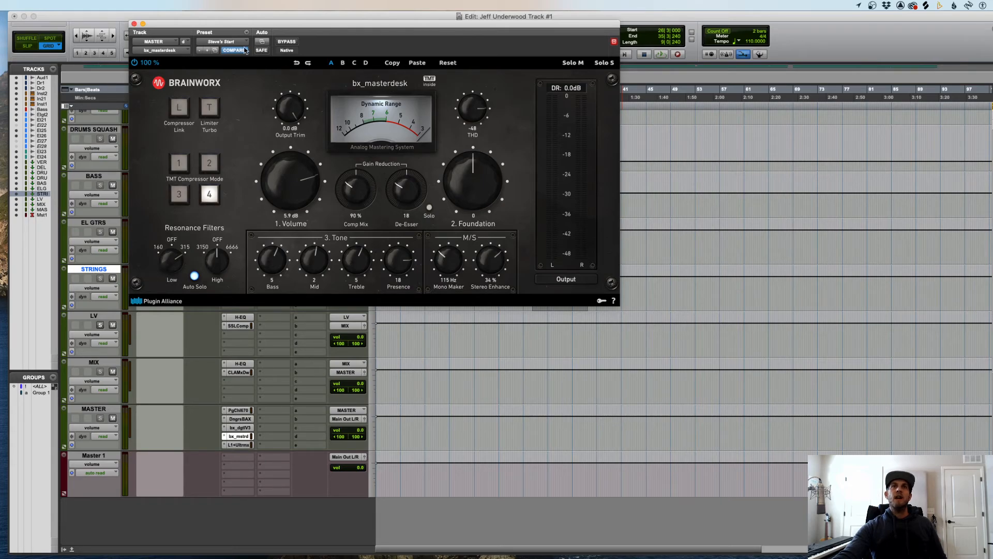
{"action": "left_click", "coordinate": [134, 24]}
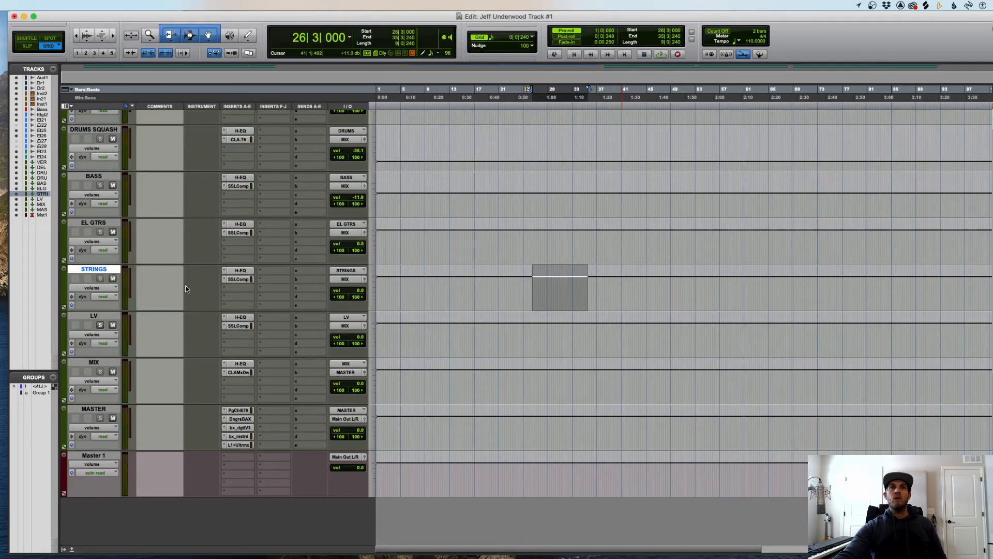
{"action": "left_click", "coordinate": [240, 445]}
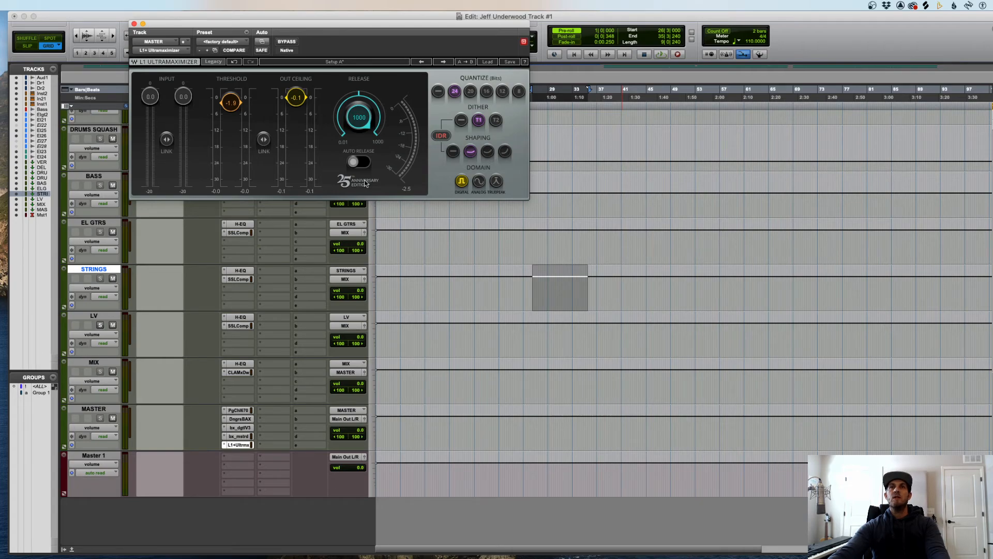
{"action": "key", "text": "space"}
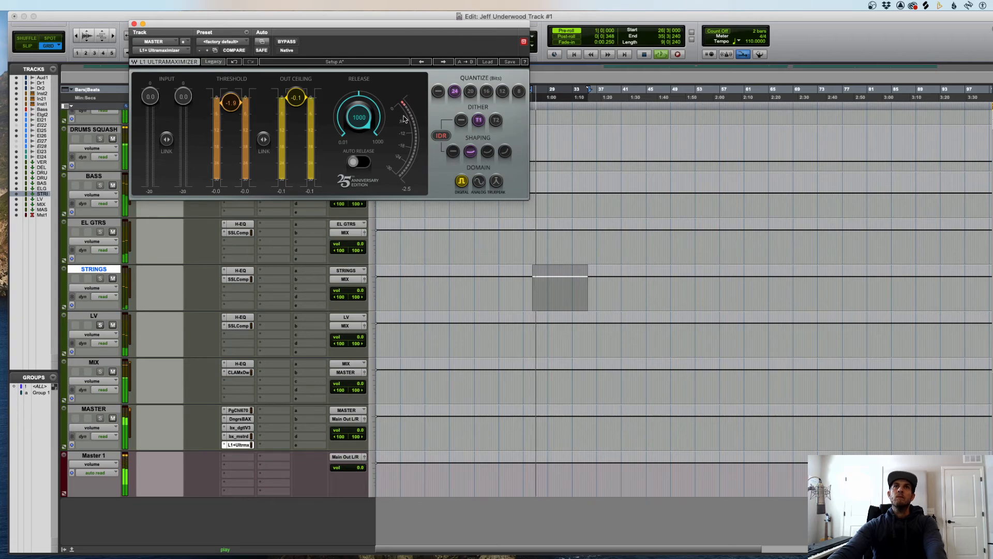
- Close the L1 Ultramaximizer window and stop playback
{"action": "left_click", "coordinate": [134, 23]}
{"action": "key", "text": "space"}
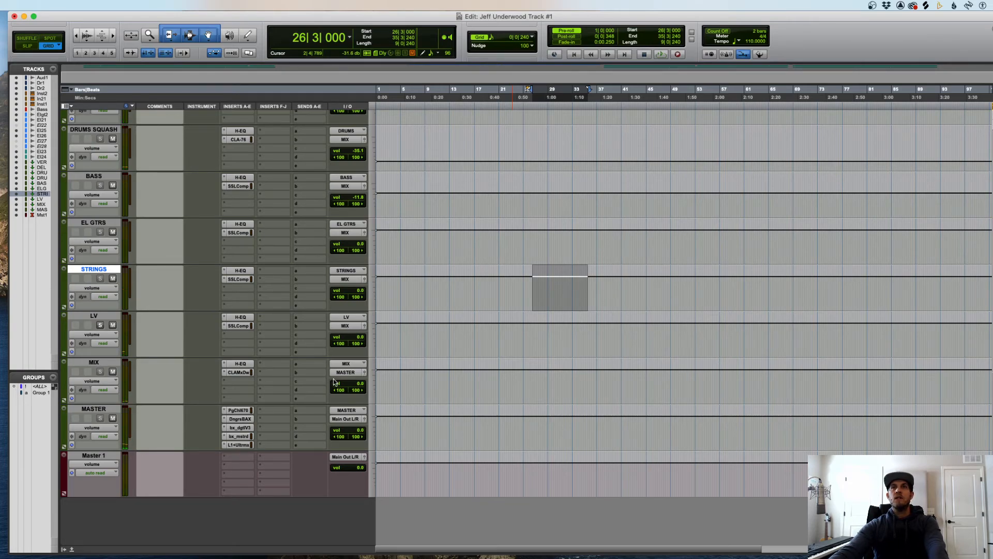
- Select the full song length on the lowest guitar track and move Master 1 directly below El gtr 2.dup4
{"action": "scroll", "coordinate": [393, 388], "scroll_direction": "up", "scroll_amount": 2}
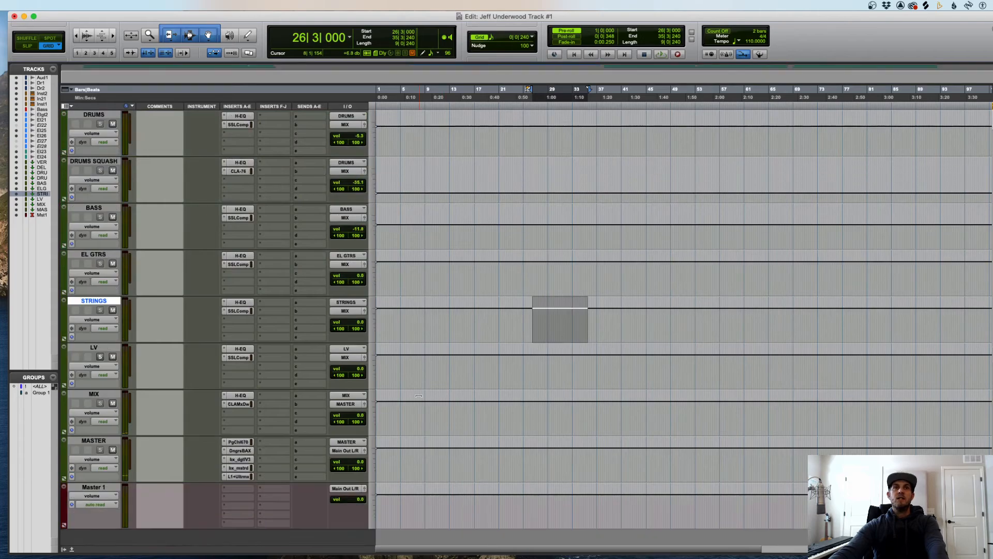
{"action": "scroll", "coordinate": [419, 396], "scroll_direction": "up", "scroll_amount": 5}
{"action": "scroll", "coordinate": [419, 395], "scroll_direction": "up", "scroll_amount": 2}
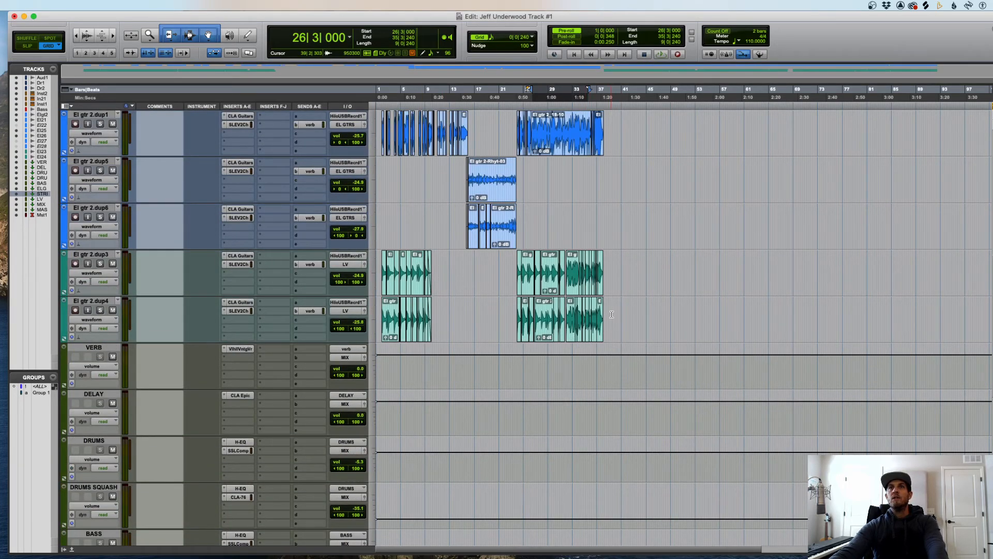
{"action": "scroll", "coordinate": [611, 314], "scroll_direction": "up", "scroll_amount": 4}
{"action": "scroll", "coordinate": [611, 314], "scroll_direction": "down", "scroll_amount": 6}
{"action": "scroll", "coordinate": [611, 314], "scroll_direction": "up", "scroll_amount": 2}
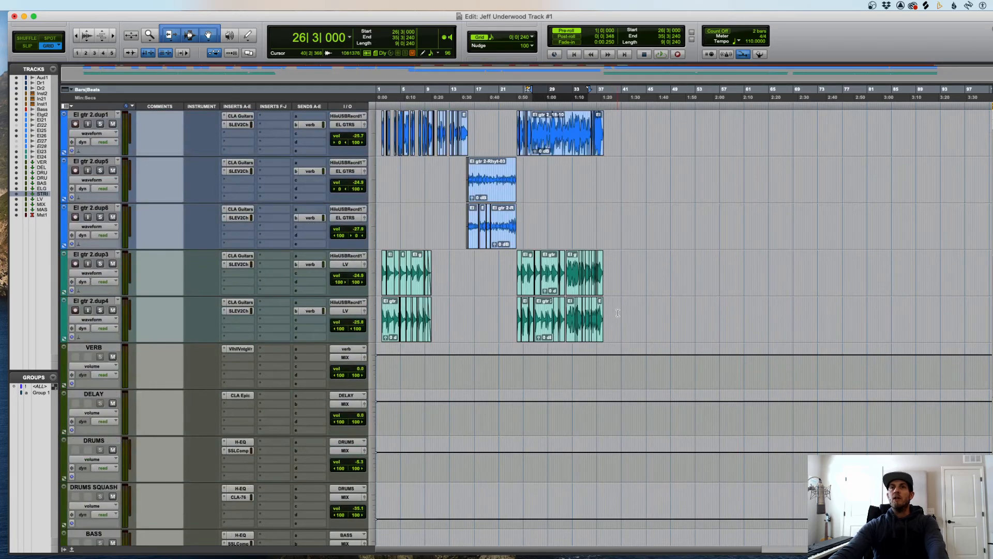
{"action": "left_click_drag", "start_coordinate": [618, 312], "coordinate": [345, 313]}
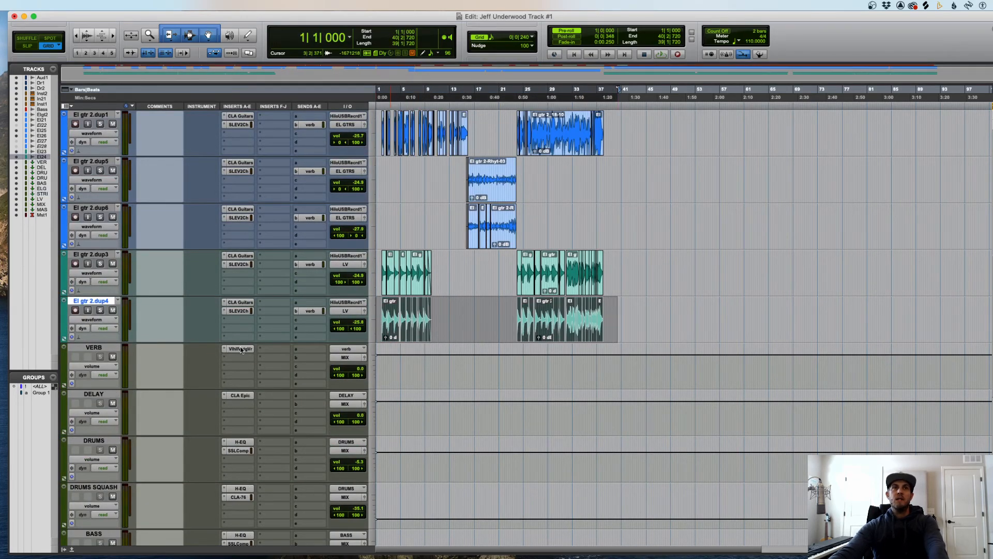
{"action": "scroll", "coordinate": [241, 349], "scroll_direction": "down", "scroll_amount": 8}
{"action": "left_click_drag", "start_coordinate": [103, 455], "coordinate": [398, 284]}
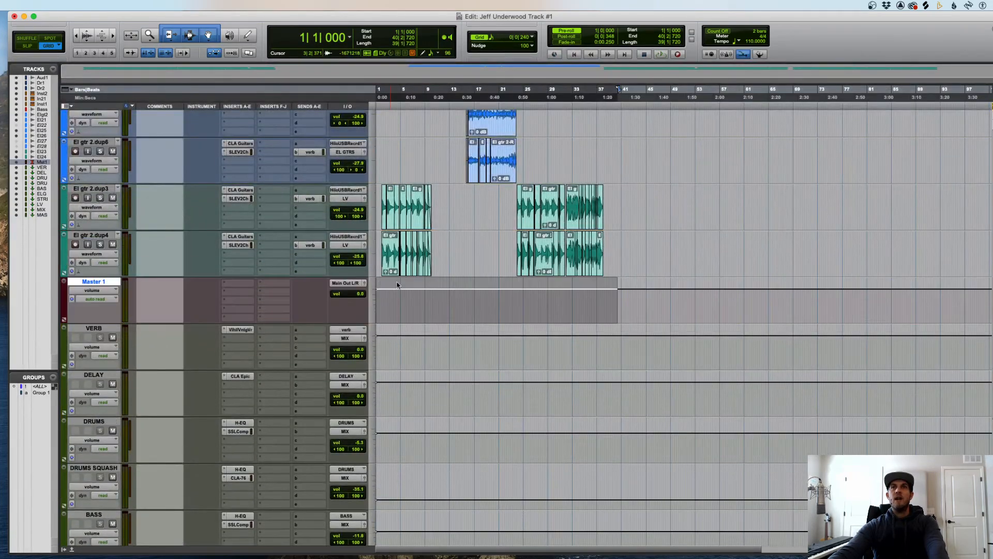
- Play the song's ending around bar 37 to find where the last notes ring out
{"action": "key", "text": "Return"}
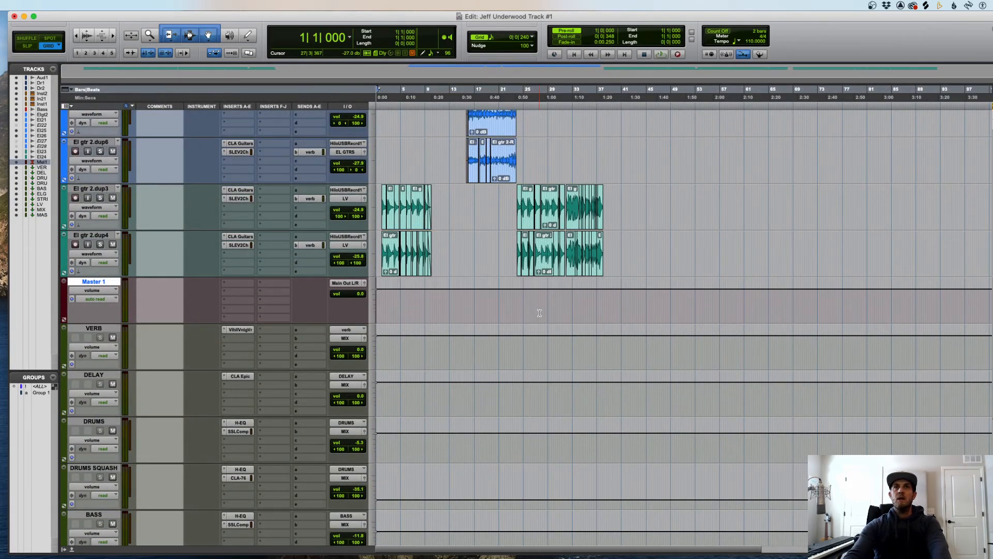
{"action": "key", "text": "t"}
{"action": "key", "text": "t"}
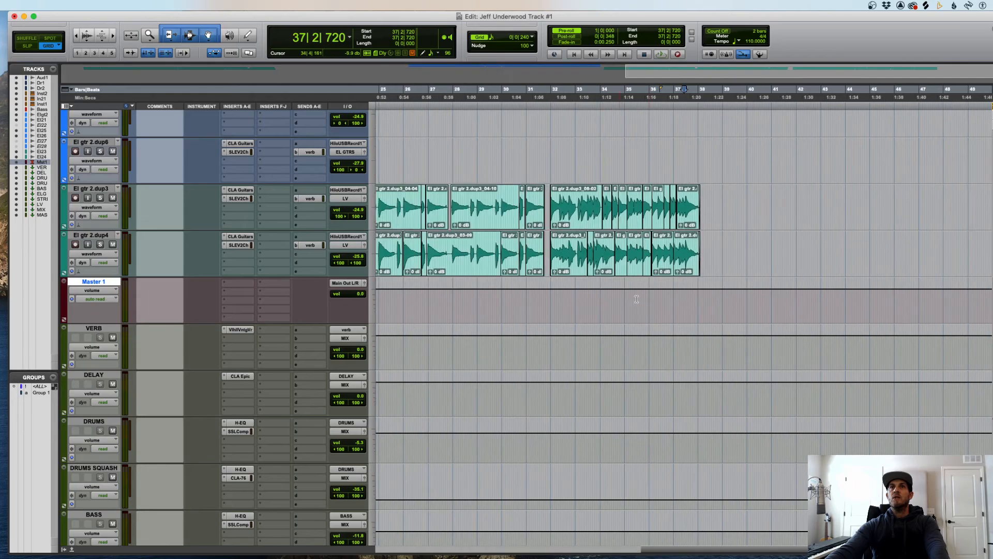
{"action": "key", "text": "space"}
{"action": "key", "text": "t"}
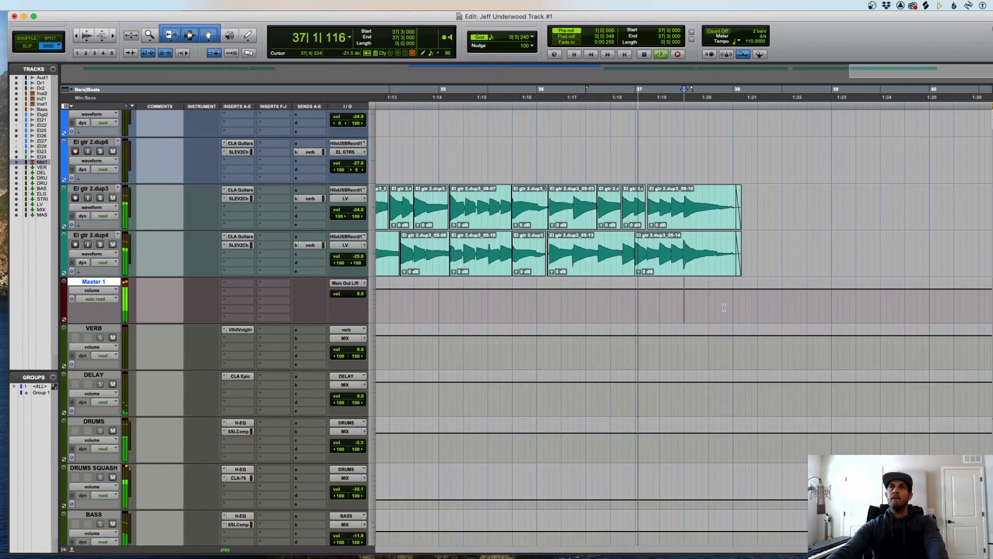
{"action": "key", "text": "t"}
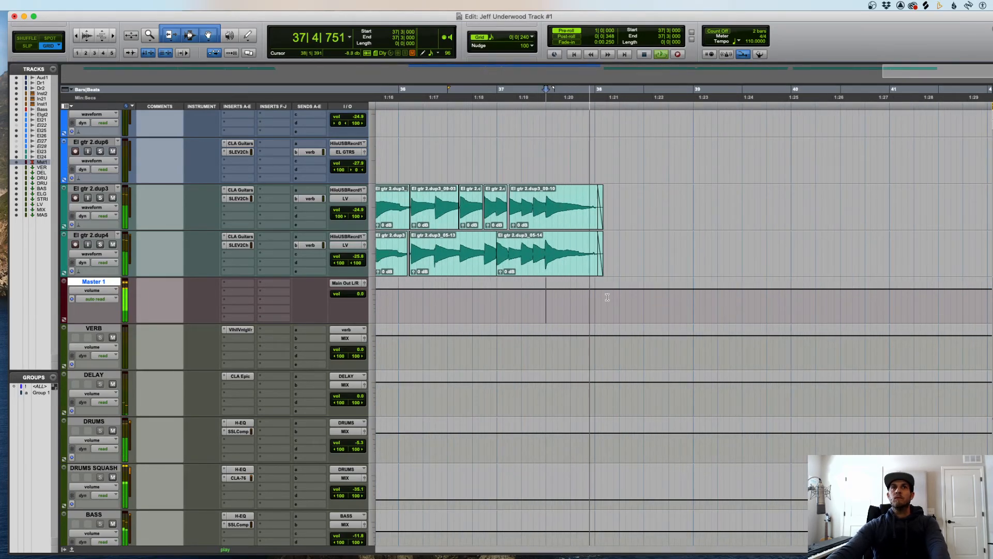
- Draw a volume automation fade-out on Master 1 from about bar 38 down to silence midway through bar 39
{"action": "left_click_drag", "start_coordinate": [578, 301], "coordinate": [804, 302]}
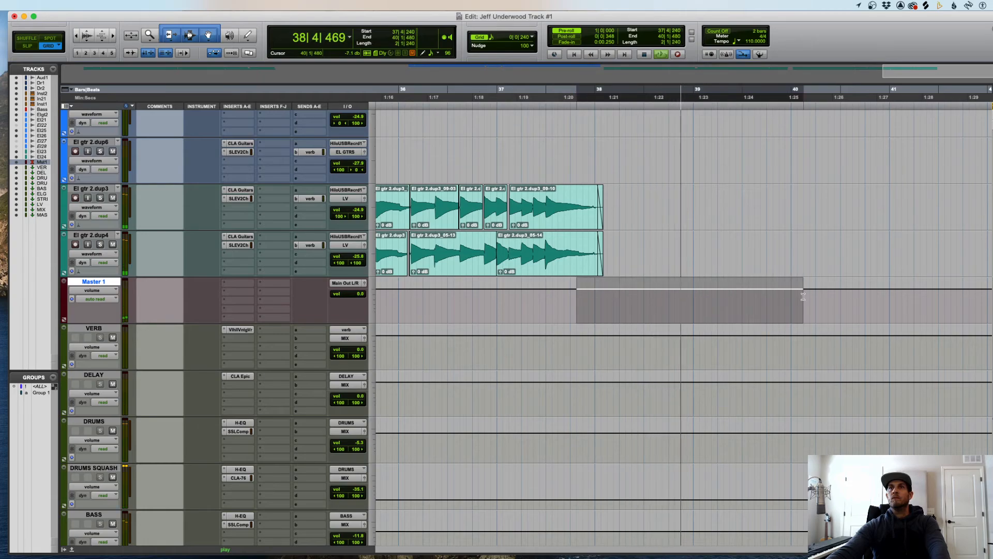
{"action": "key", "text": "space"}
{"action": "left_click_drag", "start_coordinate": [602, 301], "coordinate": [810, 298]}
{"action": "left_click", "coordinate": [578, 297]}
{"action": "key", "text": "space"}
{"action": "key", "text": "Delete"}
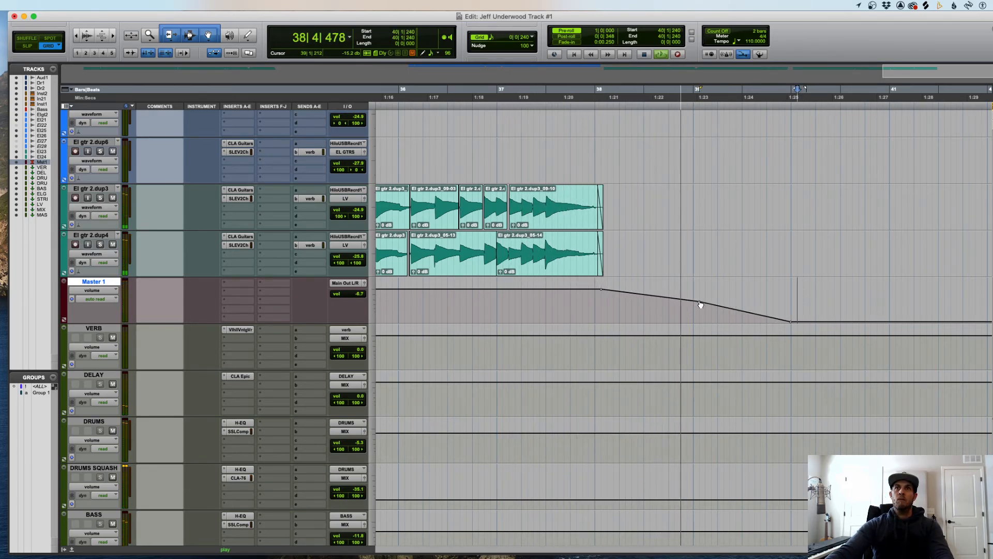
{"action": "left_click_drag", "start_coordinate": [748, 312], "coordinate": [747, 356]}
{"action": "key", "text": "space"}
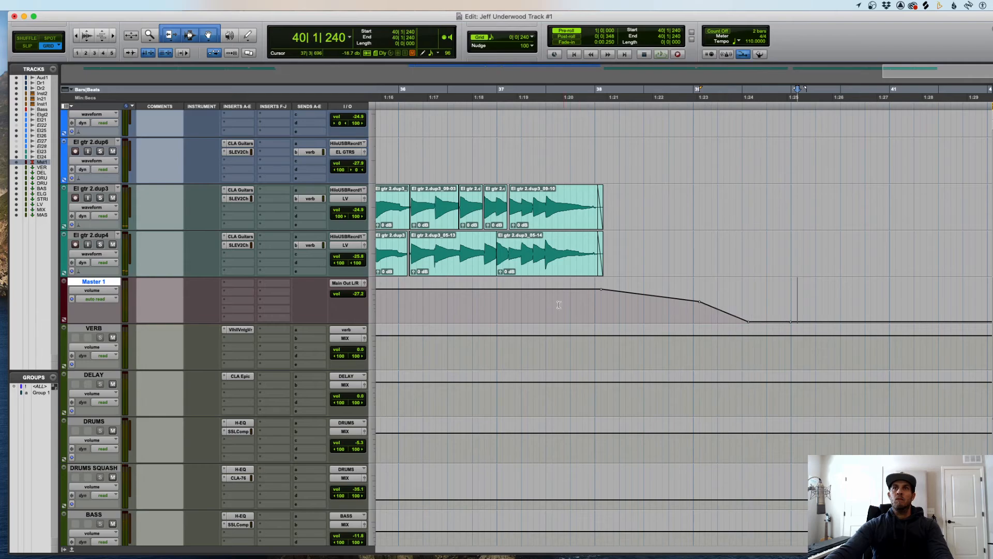
- Delete the leftover volume breakpoint near bar 40 on Master 1 while auditioning the fade-out
{"action": "left_click", "coordinate": [591, 304]}
{"action": "key", "text": "space"}
{"action": "left_click_drag", "start_coordinate": [784, 320], "coordinate": [806, 315]}
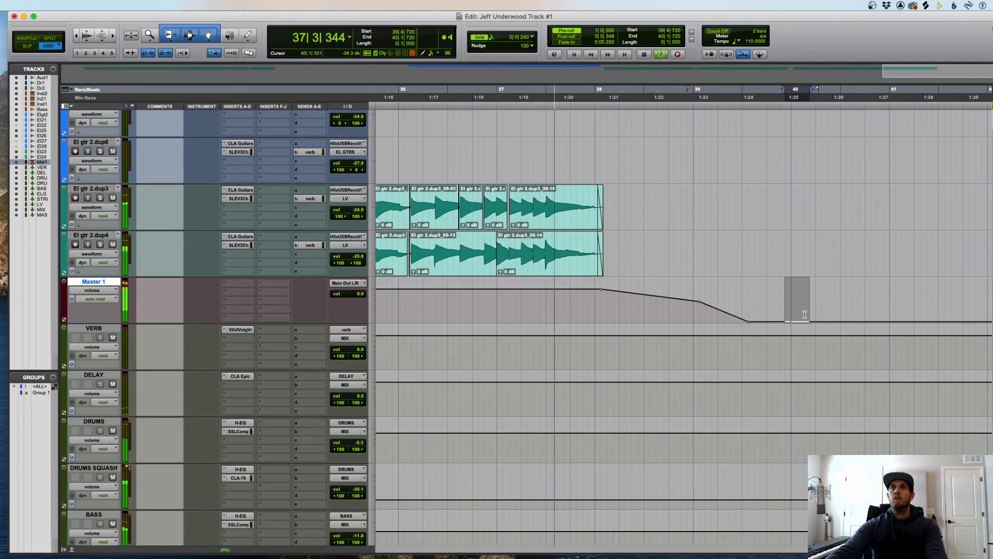
{"action": "key", "text": "Delete"}
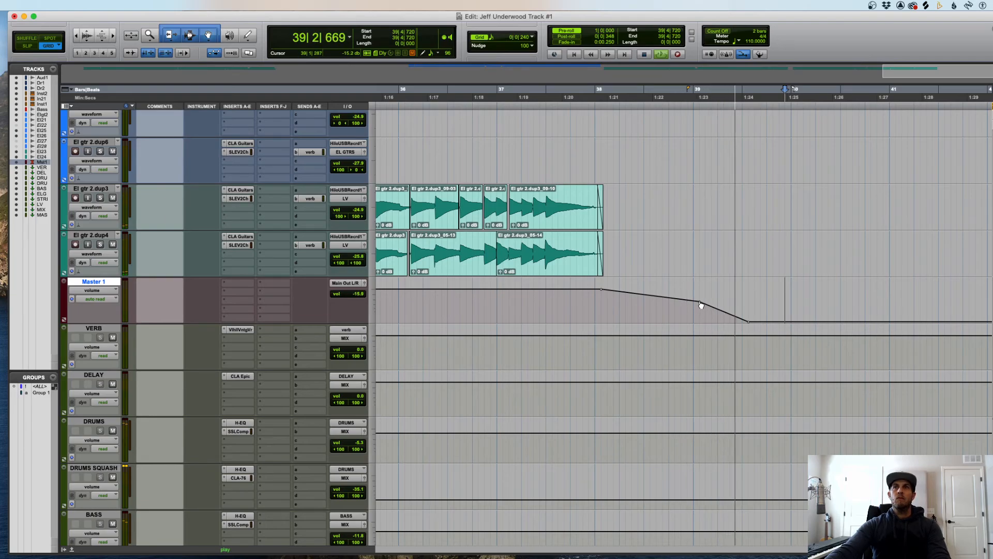
{"action": "key", "text": "r"}
{"action": "key", "text": "space"}
{"action": "key", "text": "space"}
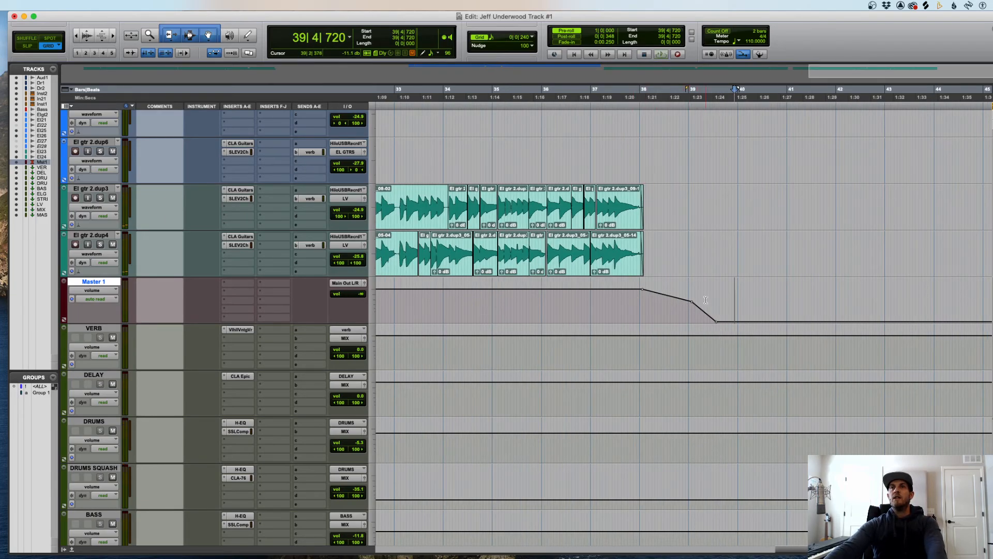
- Audition the song's opening from 1|4|000 and 1|4|480 to find the start point just before the first notes
{"action": "left_click_drag", "start_coordinate": [719, 295], "coordinate": [282, 299]}
{"action": "left_click", "coordinate": [418, 309]}
{"action": "key", "text": "t"}
{"action": "key", "text": "t"}
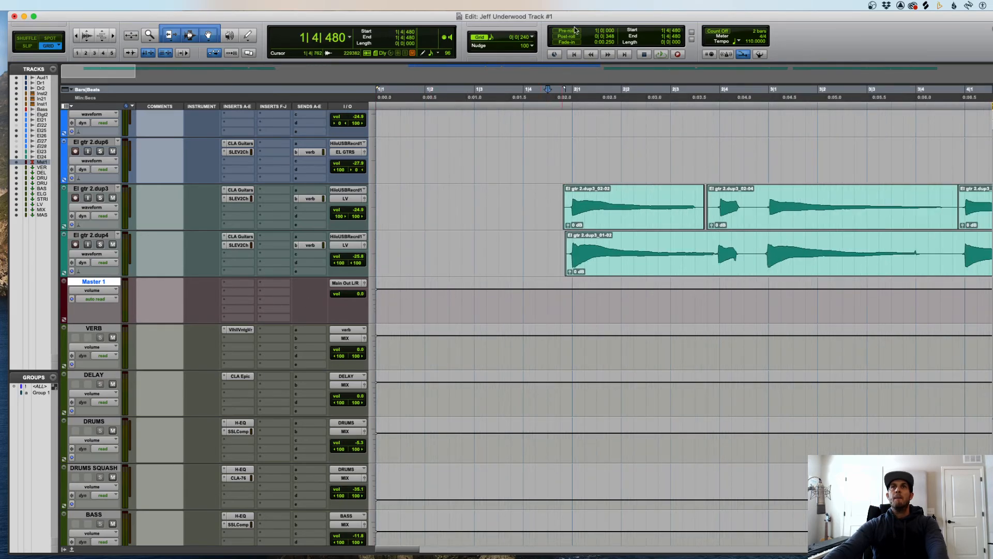
{"action": "key", "text": "space"}
{"action": "key", "text": "space"}
{"action": "left_click", "coordinate": [525, 301]}
{"action": "key", "text": "space"}
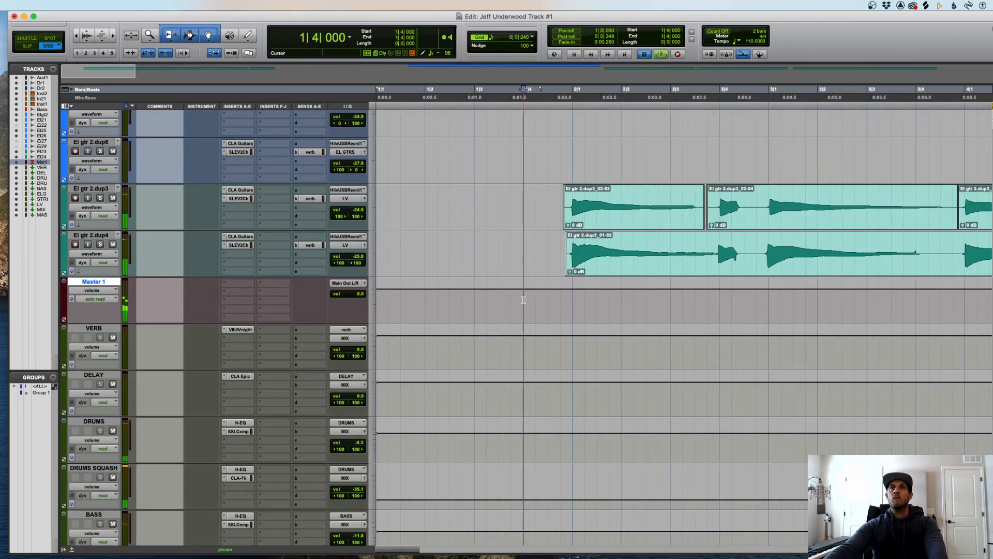
{"action": "key", "text": "space"}
{"action": "left_click", "coordinate": [552, 301]}
{"action": "key", "text": "space"}
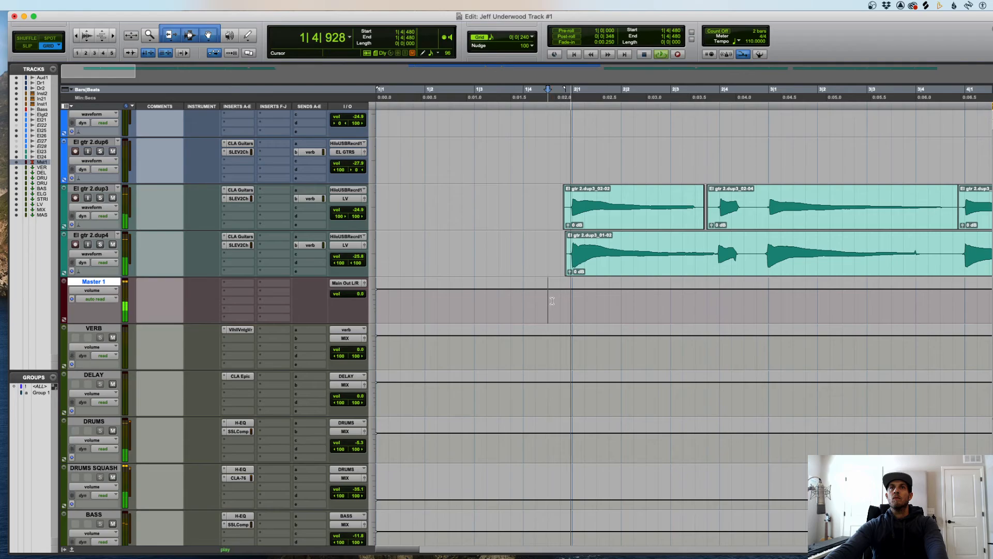
{"action": "key", "text": "space"}
- Pull Master 1's volume automation down to silence from the session start to 1|4|480, and play from there to check it
{"action": "left_click_drag", "start_coordinate": [553, 301], "coordinate": [378, 298]}
{"action": "left_click_drag", "start_coordinate": [518, 290], "coordinate": [519, 323]}
{"action": "left_click", "coordinate": [548, 307]}
{"action": "key", "text": "space"}
{"action": "key", "text": "r"}
{"action": "key", "text": "r"}
{"action": "key", "text": "r"}
{"action": "key", "text": "r"}
{"action": "key", "text": "r"}
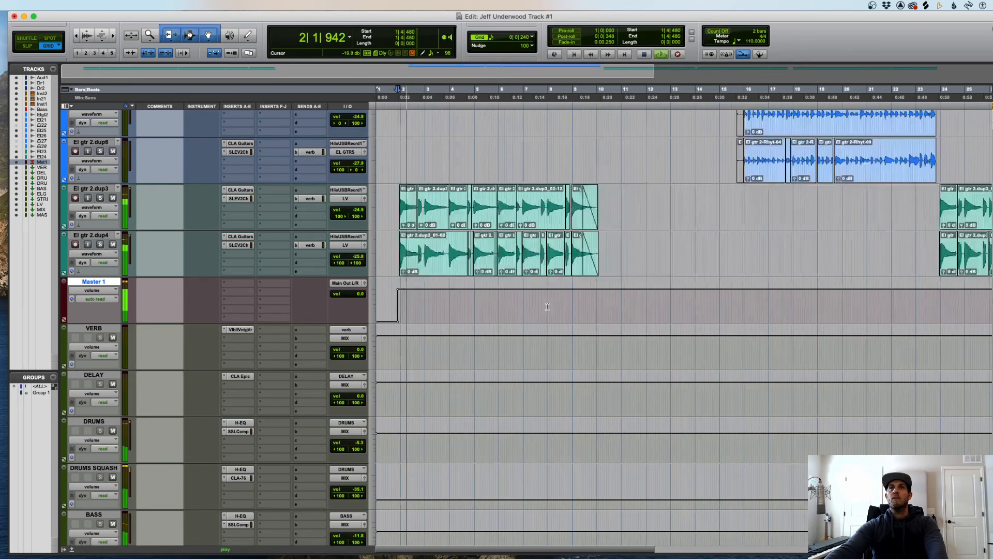
{"action": "key", "text": "space"}
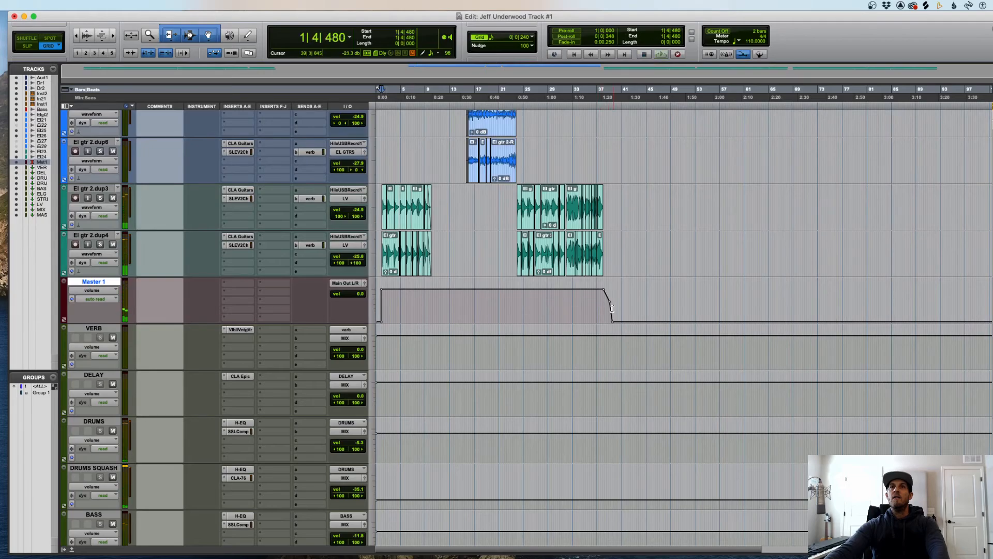
- Select the bounce range on Master 1 from 1|4|480 to 39|4|000 and check its start point up close
{"action": "left_click", "coordinate": [614, 307], "text": "shift"}
{"action": "key", "text": "t"}
{"action": "key", "text": "t"}
{"action": "key", "text": "t"}
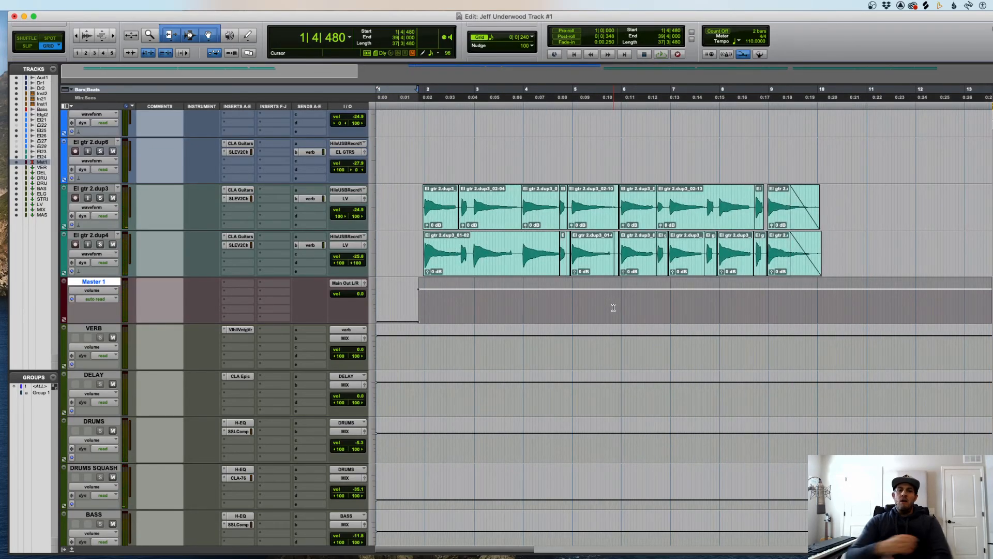
{"action": "key", "text": "t"}
{"action": "key", "text": "t"}
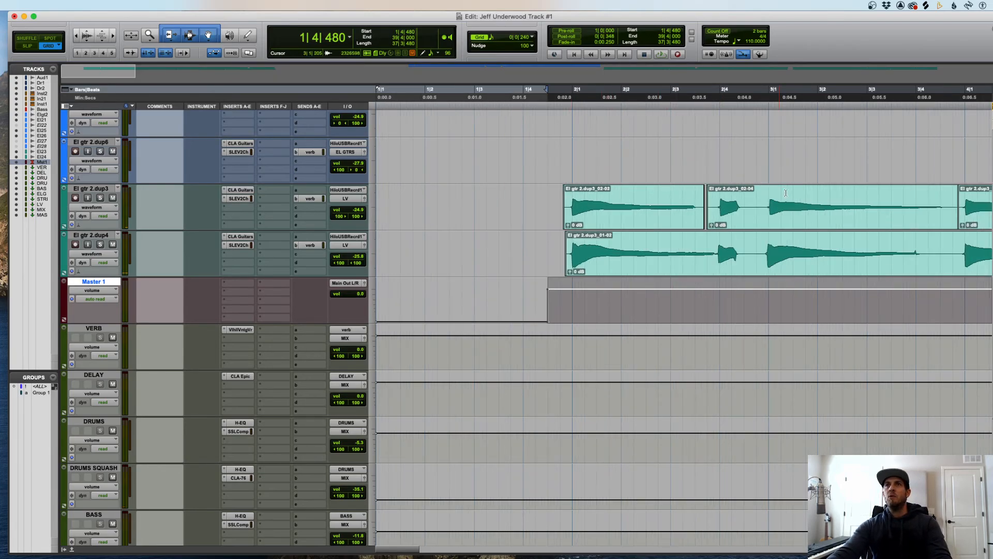
{"action": "key", "text": "r"}
{"action": "key", "text": "r"}
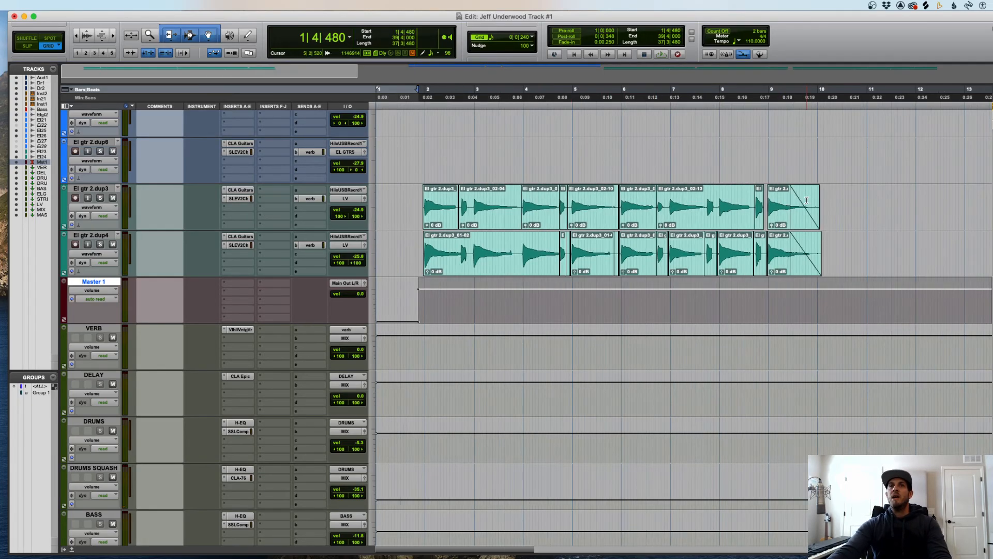
{"action": "key", "text": "r"}
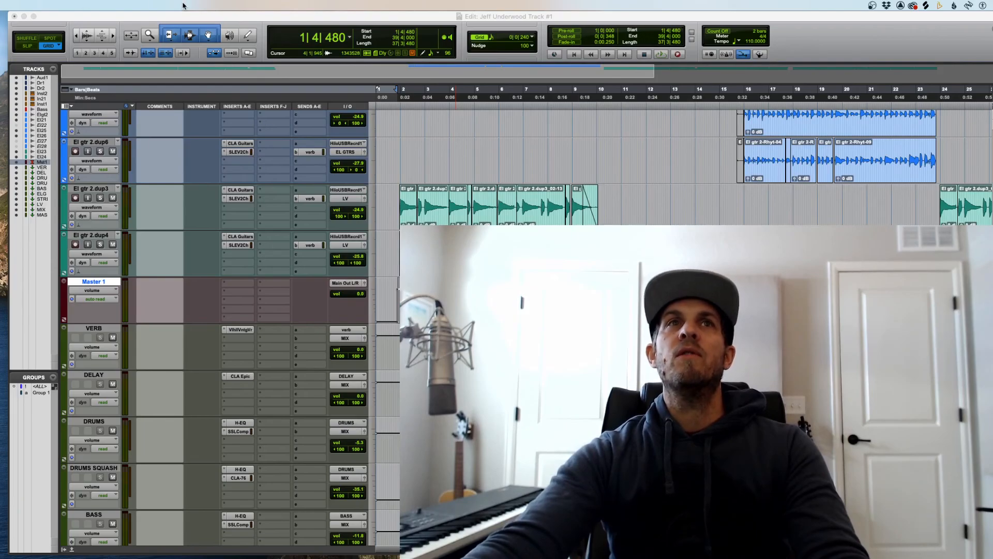
- Open the Bounce Mix settings for the selected range with the file name Keep Moving the Funk
{"action": "left_click_drag", "start_coordinate": [204, 13], "coordinate": [201, 15]}
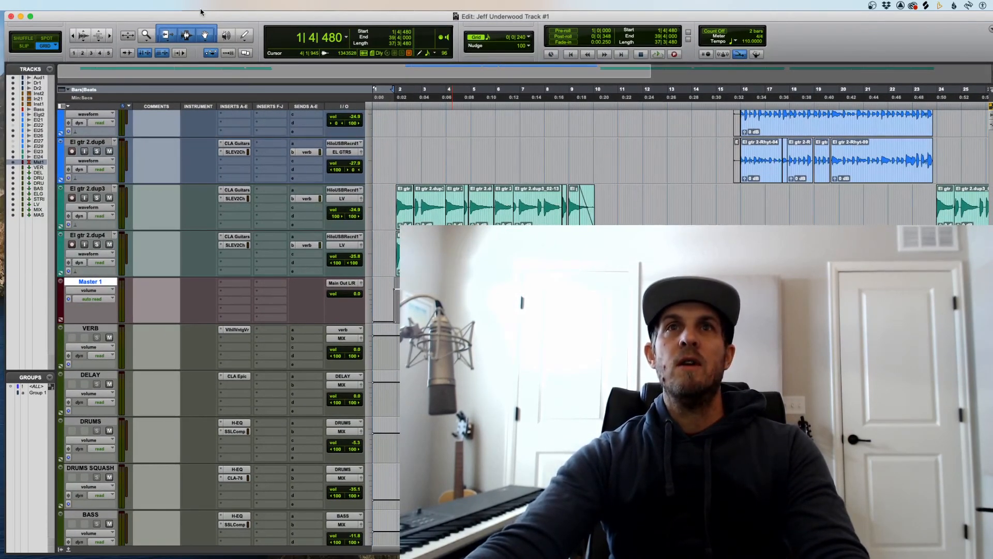
{"action": "key", "text": "super+alt+b"}
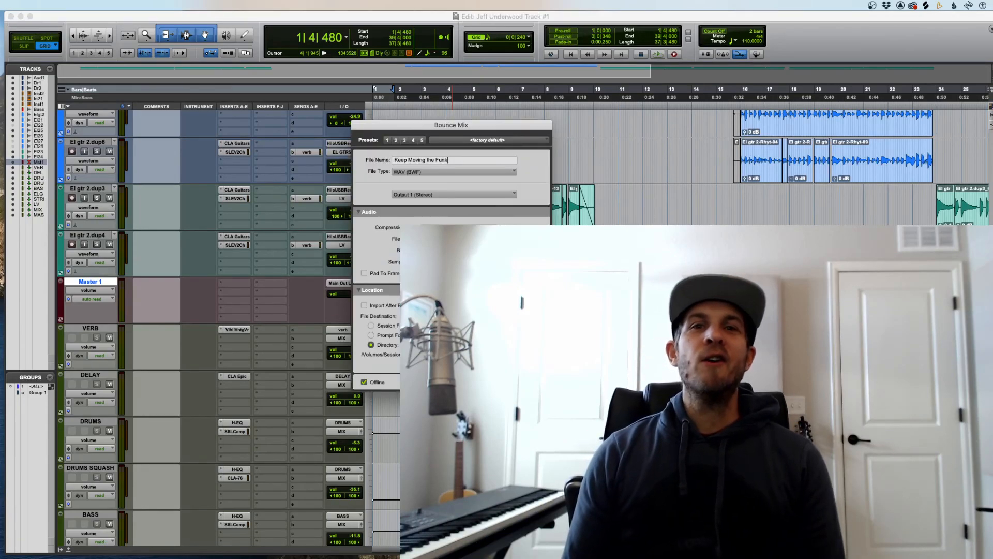